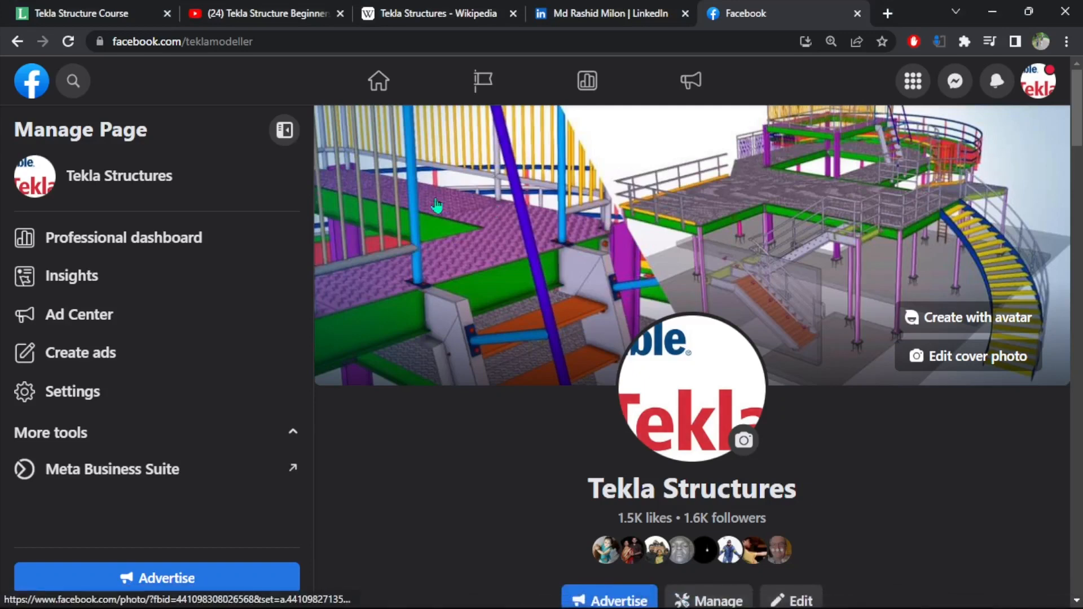
- Review the Tekla Structure course outline on the website and the details of the Tekla beginners guide video on YouTube
{"action": "left_click", "coordinate": [113, 13]}
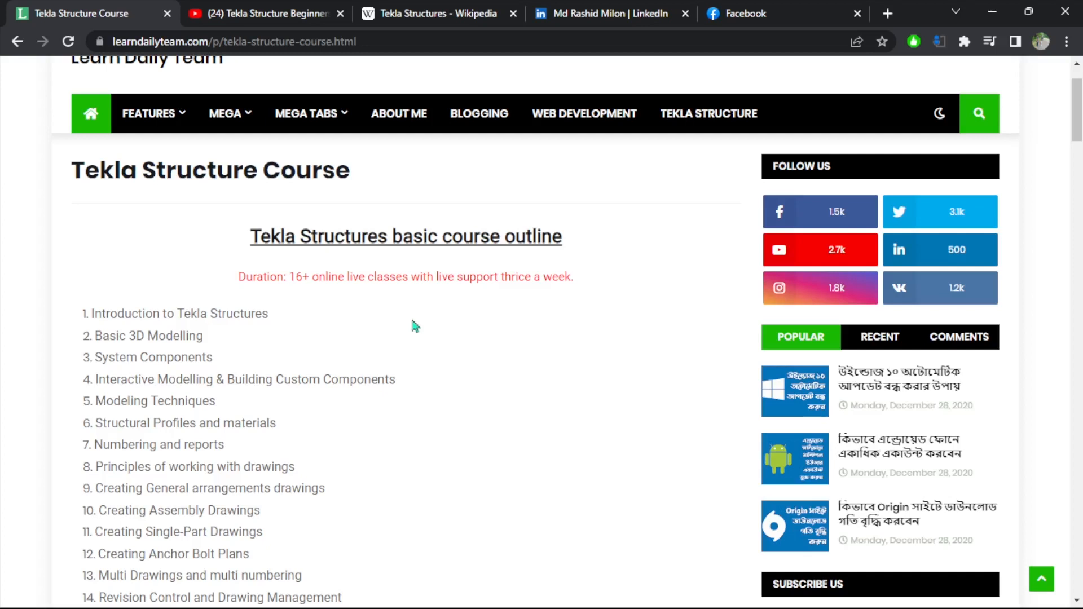
{"action": "scroll", "coordinate": [418, 326], "scroll_direction": "down", "scroll_amount": 2}
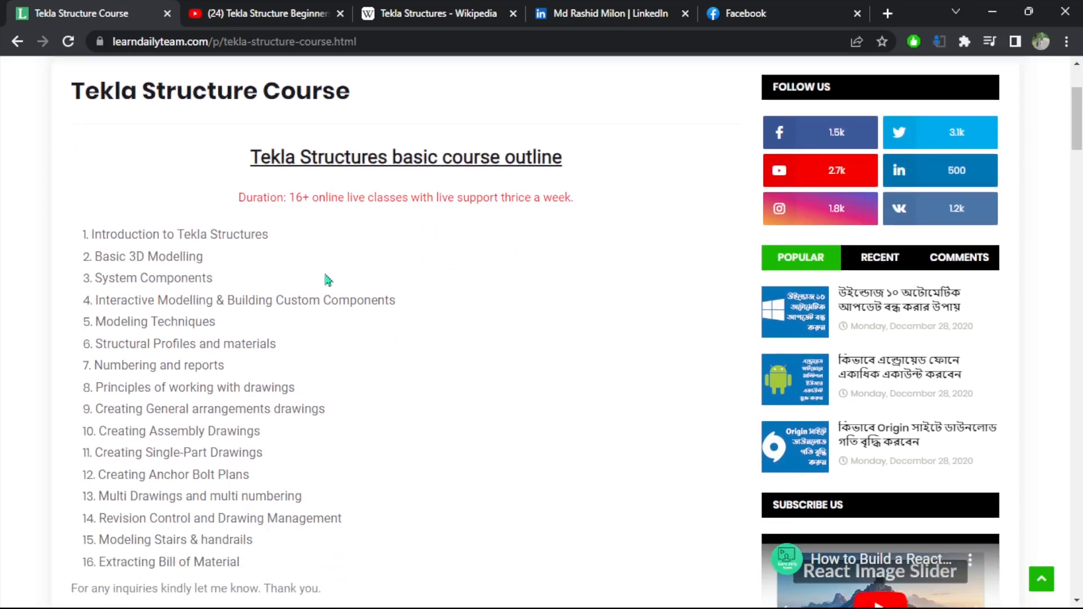
{"action": "left_click", "coordinate": [257, 7]}
{"action": "scroll", "coordinate": [550, 387], "scroll_direction": "down", "scroll_amount": 3}
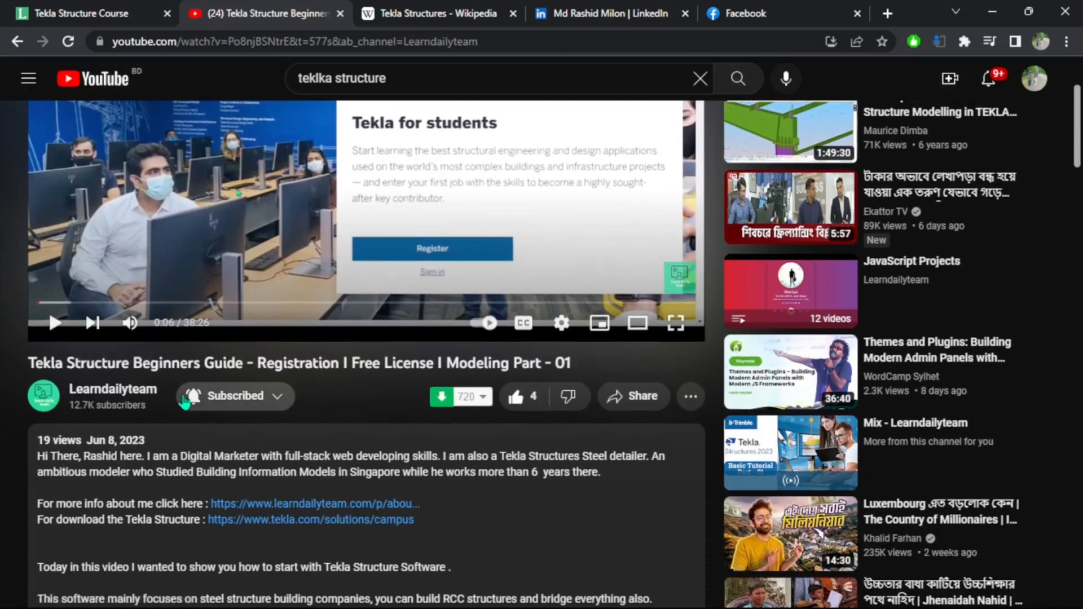
{"action": "scroll", "coordinate": [328, 445], "scroll_direction": "down", "scroll_amount": 2}
{"action": "scroll", "coordinate": [424, 424], "scroll_direction": "up", "scroll_amount": 3}
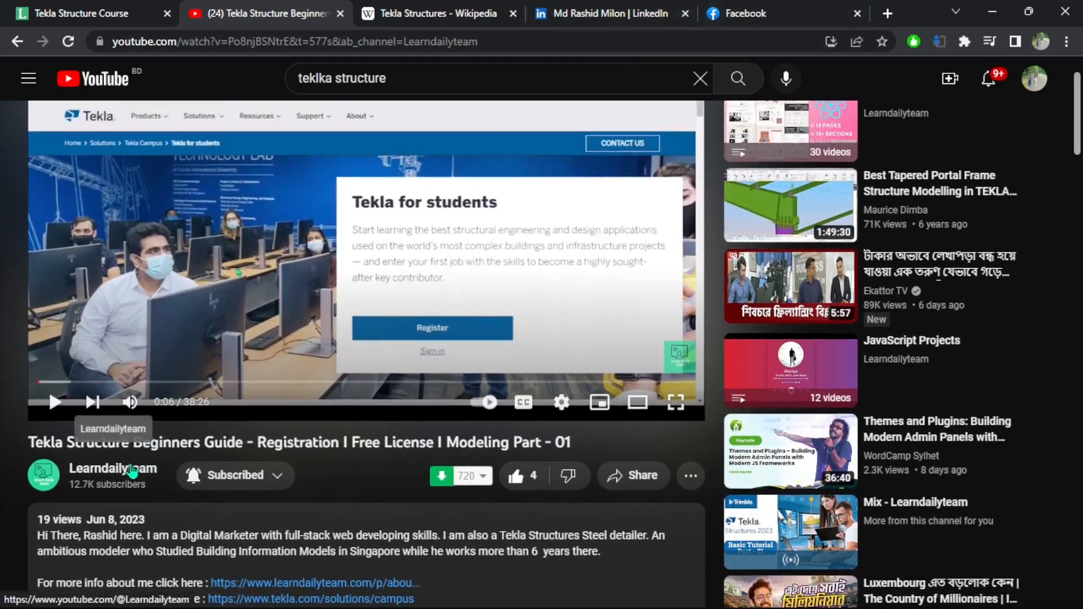
{"action": "scroll", "coordinate": [134, 473], "scroll_direction": "down", "scroll_amount": 4}
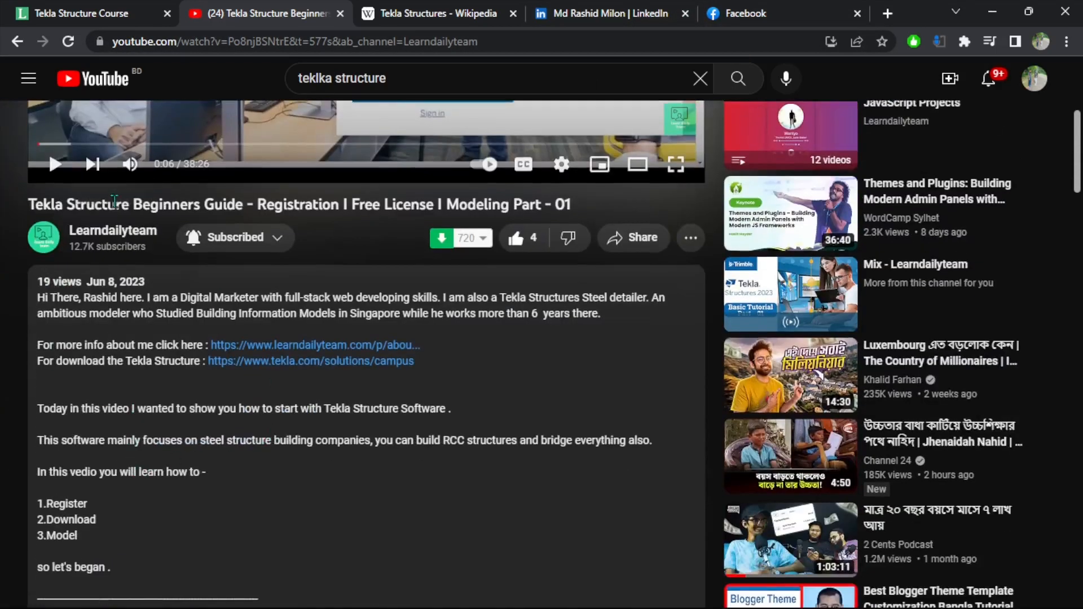
- Open the Learndailyteam channel in a new tab and bring up its Tekla Structure playlist
{"action": "right_click", "coordinate": [121, 240]}
{"action": "left_click", "coordinate": [179, 249]}
{"action": "left_click", "coordinate": [389, 12]}
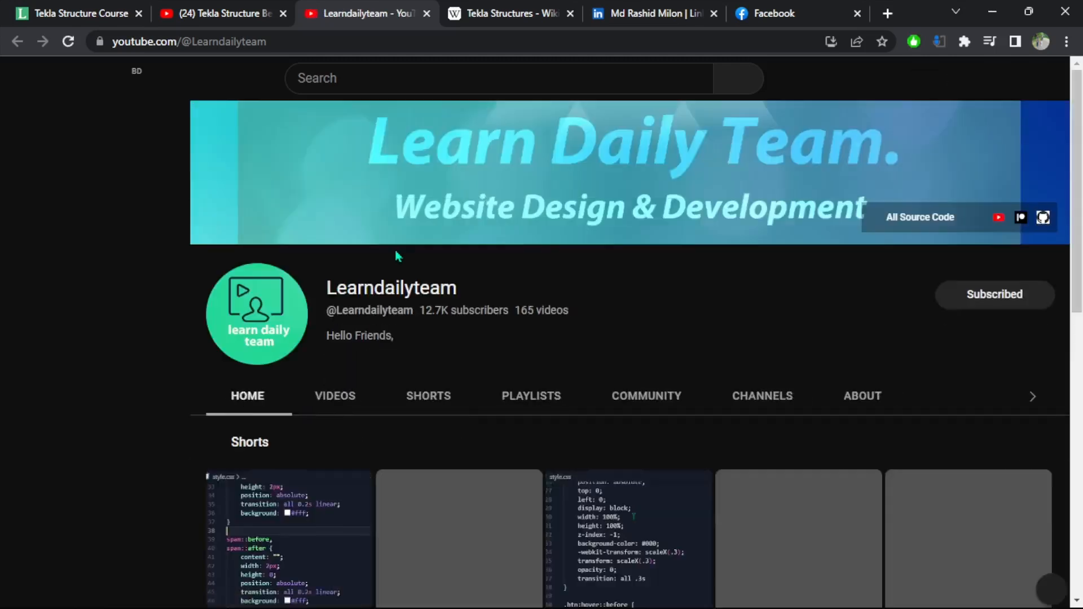
{"action": "left_click", "coordinate": [551, 404]}
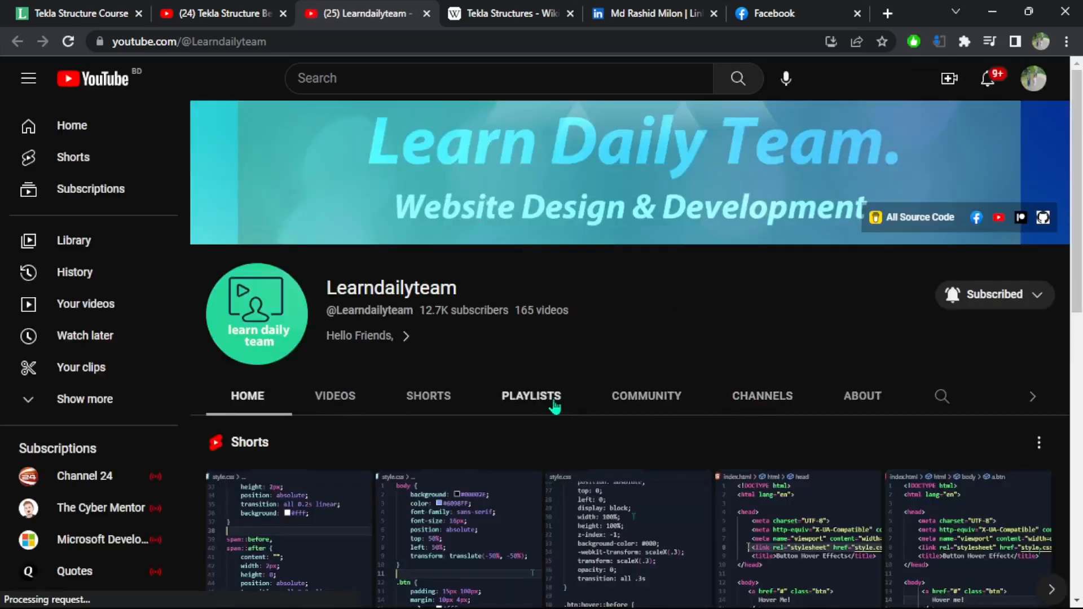
{"action": "scroll", "coordinate": [616, 331], "scroll_direction": "down", "scroll_amount": 5}
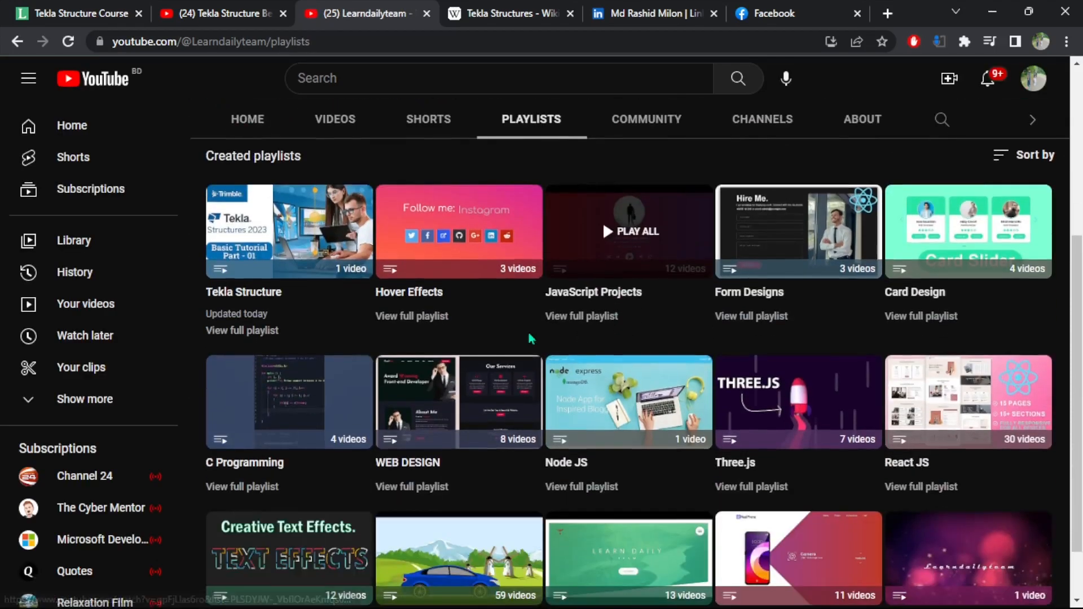
{"action": "left_click", "coordinate": [262, 231]}
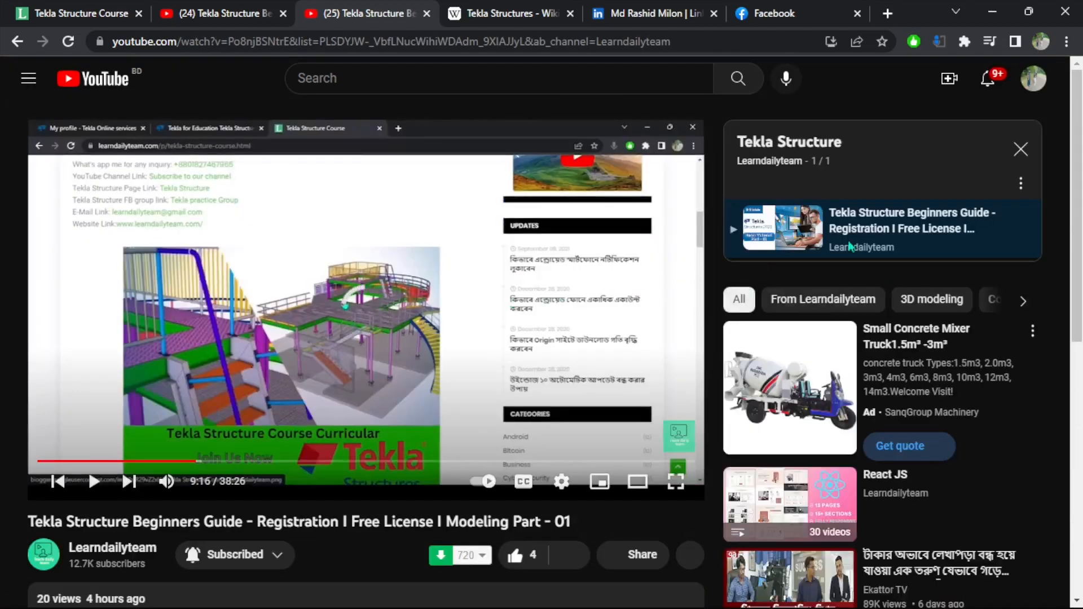
- Expand the description of the Tekla Structure beginners guide video and read through it, including the download link and lesson topics
{"action": "scroll", "coordinate": [355, 358], "scroll_direction": "down", "scroll_amount": 4}
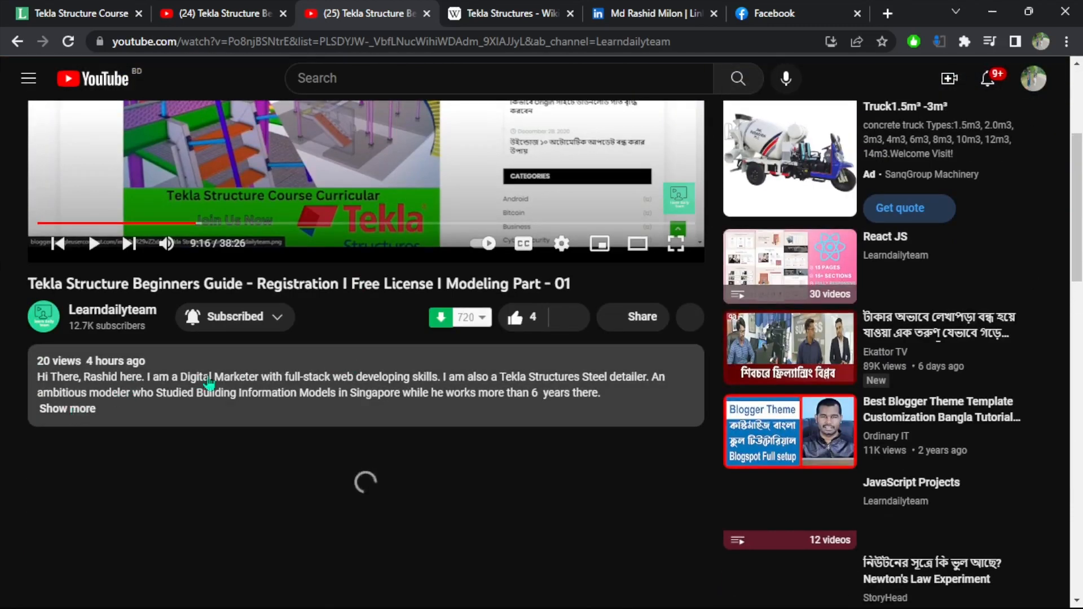
{"action": "left_click", "coordinate": [209, 384]}
{"action": "scroll", "coordinate": [299, 401], "scroll_direction": "down", "scroll_amount": 4}
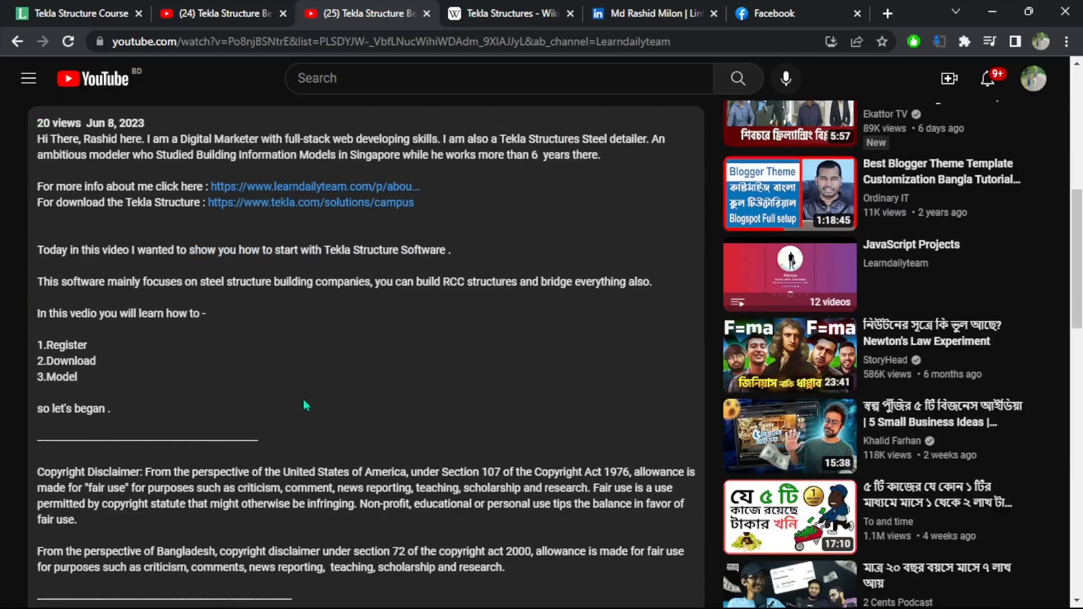
{"action": "scroll", "coordinate": [305, 402], "scroll_direction": "down", "scroll_amount": 3}
{"action": "scroll", "coordinate": [344, 404], "scroll_direction": "down", "scroll_amount": 3}
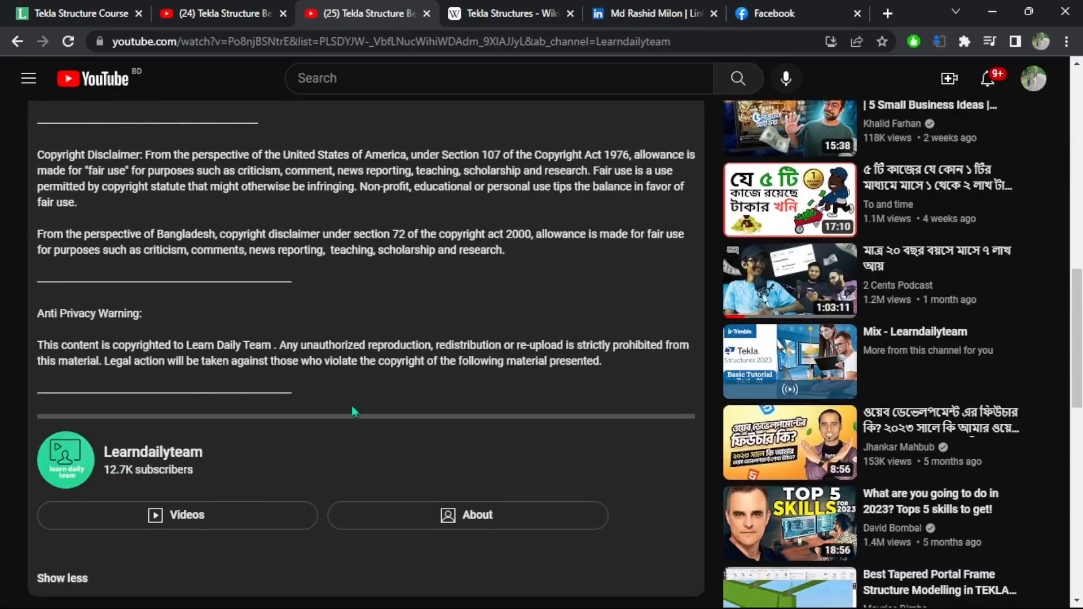
{"action": "scroll", "coordinate": [353, 408], "scroll_direction": "up", "scroll_amount": 14}
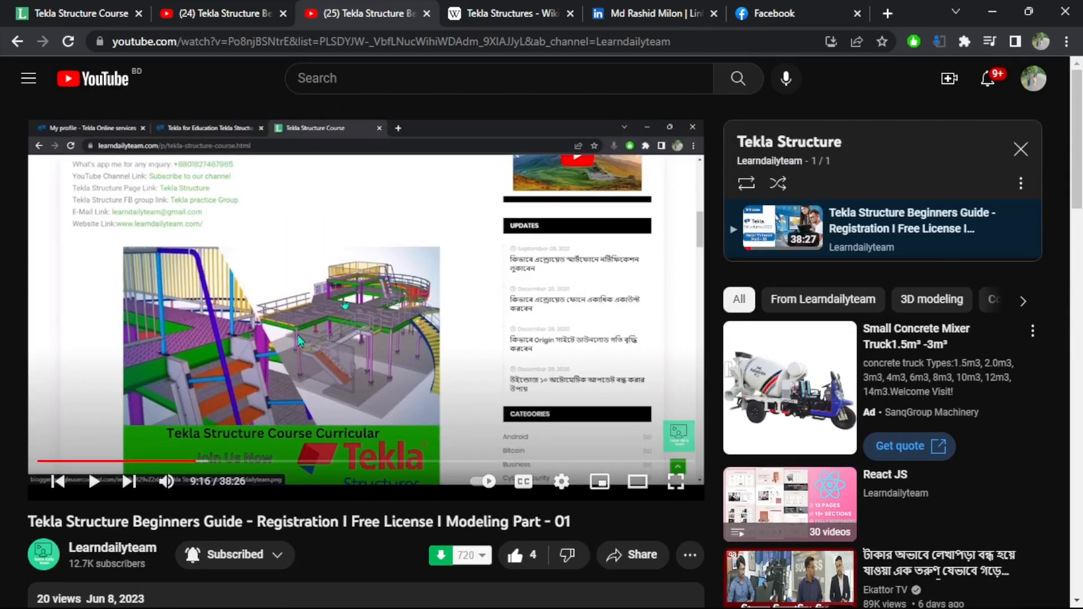
{"action": "scroll", "coordinate": [299, 340], "scroll_direction": "down", "scroll_amount": 4}
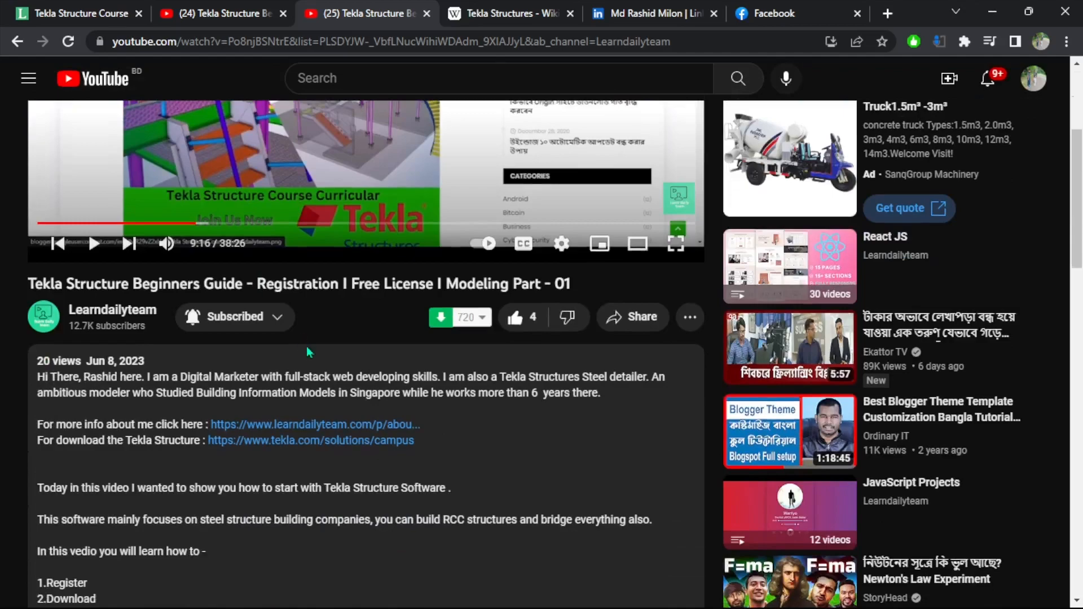
{"action": "scroll", "coordinate": [309, 354], "scroll_direction": "down", "scroll_amount": 5}
{"action": "scroll", "coordinate": [234, 438], "scroll_direction": "down", "scroll_amount": 8}
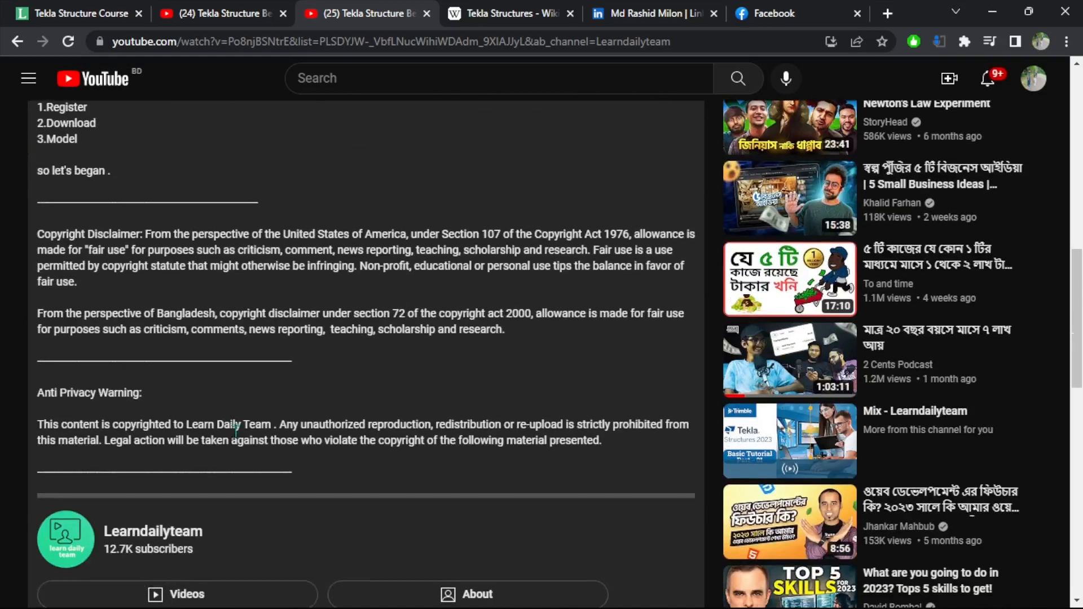
{"action": "scroll", "coordinate": [378, 417], "scroll_direction": "up", "scroll_amount": 15}
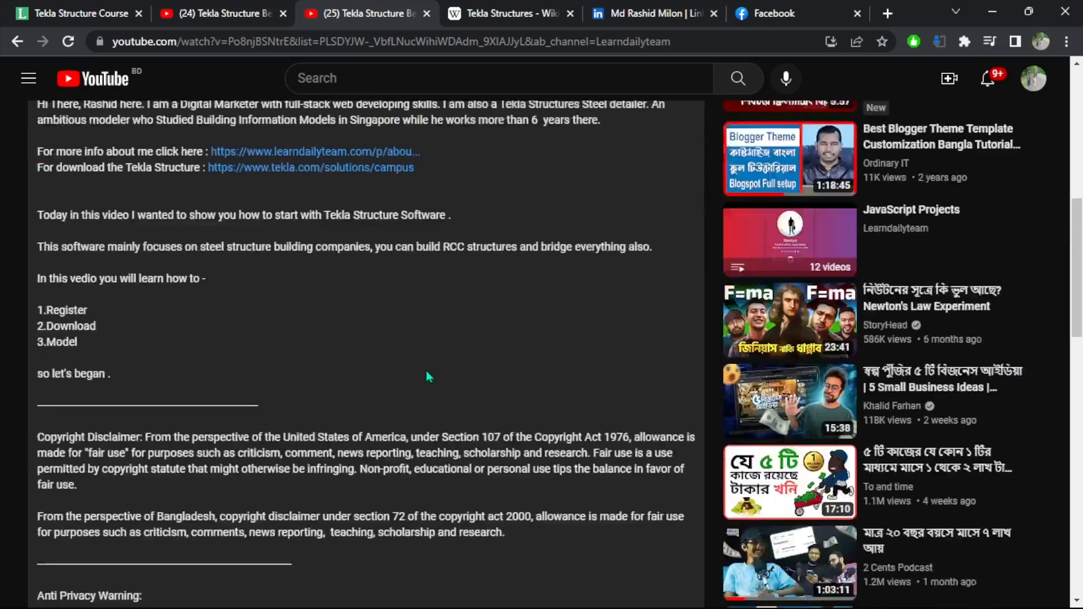
- Look through the Tekla Structures Facebook page, including its intro, featured post and latest video post
{"action": "left_click", "coordinate": [774, 13]}
{"action": "scroll", "coordinate": [564, 225], "scroll_direction": "down", "scroll_amount": 5}
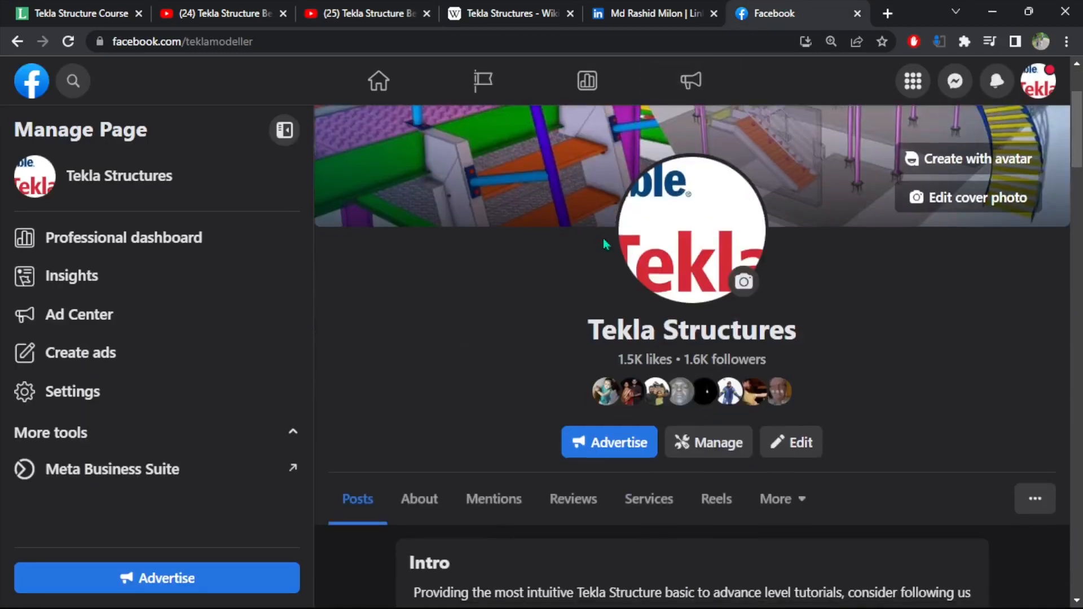
{"action": "mouse_move", "coordinate": [623, 253]}
{"action": "scroll", "coordinate": [623, 254], "scroll_direction": "down", "scroll_amount": 3}
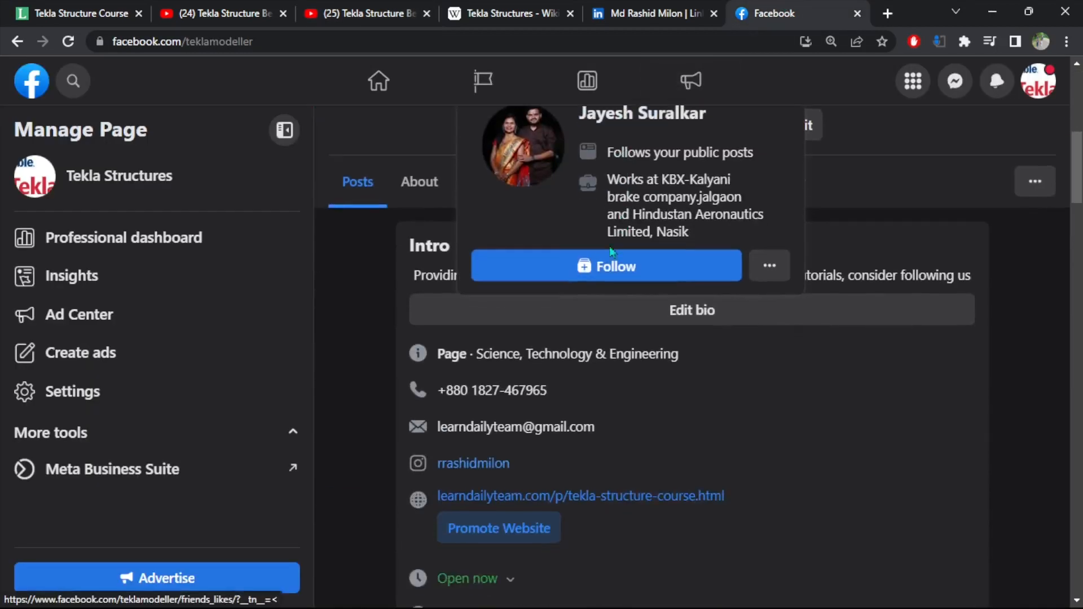
{"action": "scroll", "coordinate": [754, 418], "scroll_direction": "down", "scroll_amount": 11}
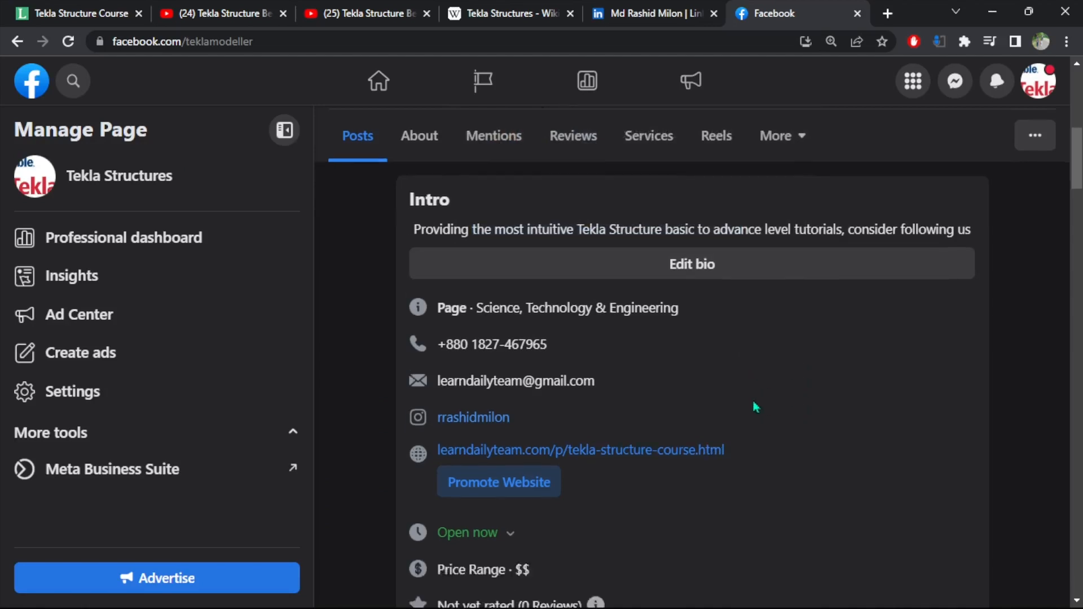
{"action": "scroll", "coordinate": [770, 406], "scroll_direction": "down", "scroll_amount": 10}
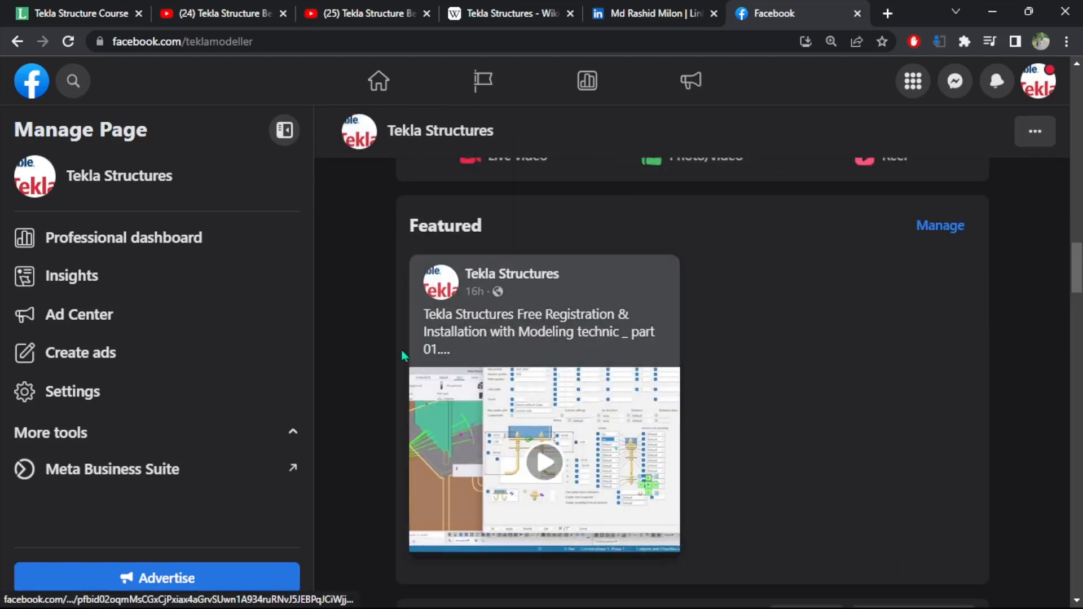
{"action": "scroll", "coordinate": [580, 363], "scroll_direction": "down", "scroll_amount": 9}
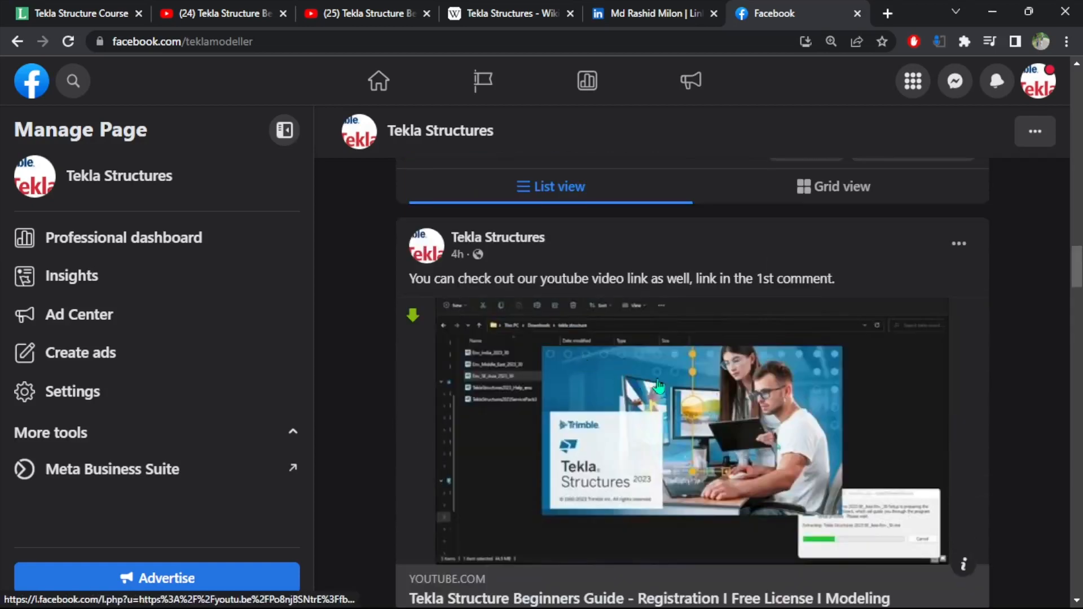
{"action": "scroll", "coordinate": [659, 387], "scroll_direction": "down", "scroll_amount": 4}
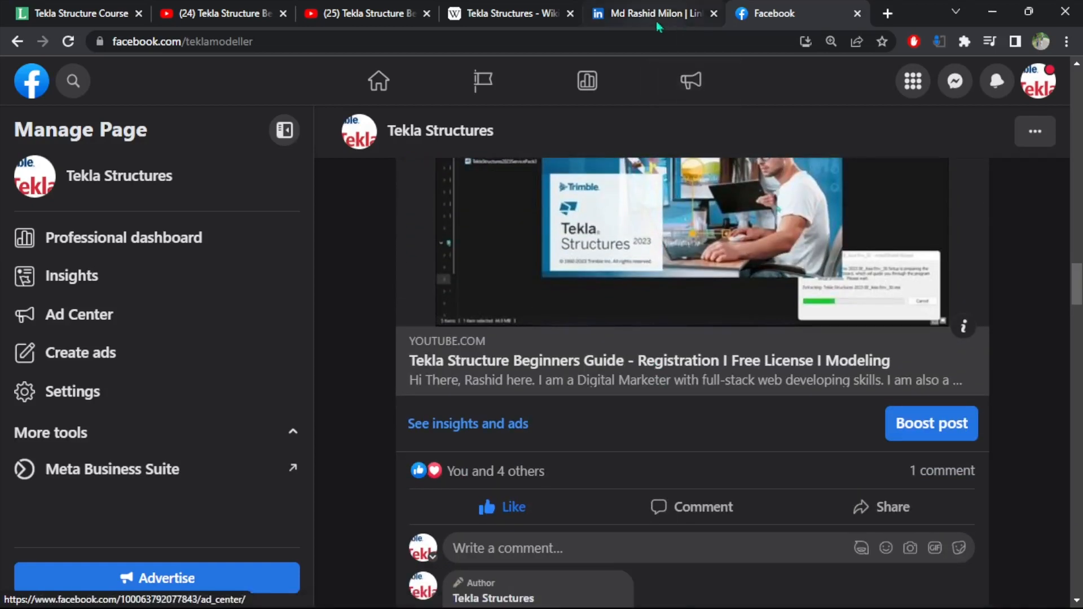
- Switch to the Practice model 01 model in Tekla Structures and narrow the Applications & components pane to enlarge the modelling area
{"action": "left_click", "coordinate": [992, 11]}
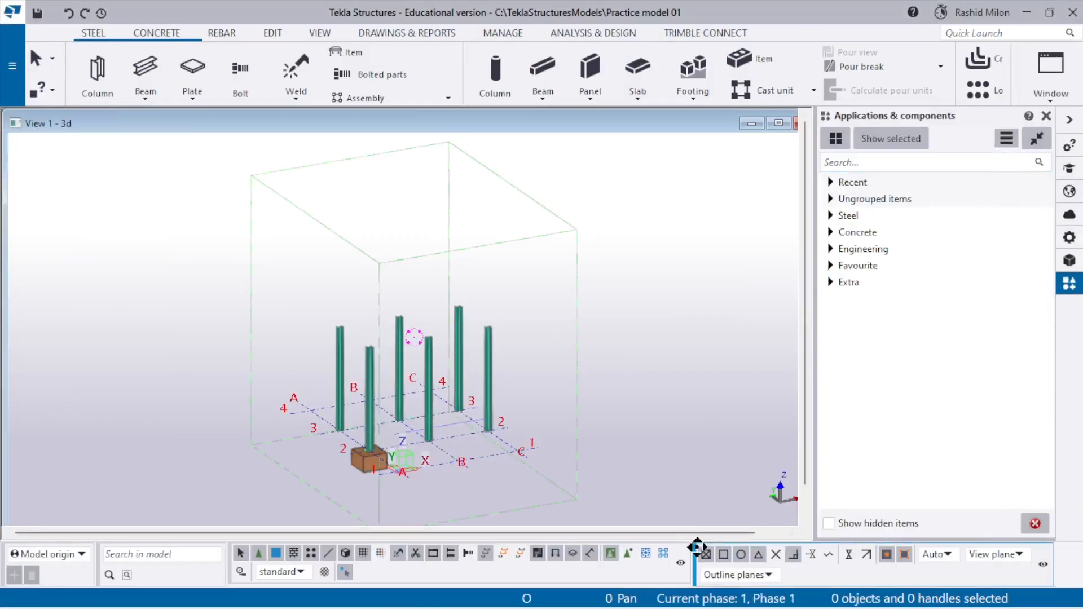
{"action": "scroll", "coordinate": [479, 457], "scroll_direction": "up", "scroll_amount": 5}
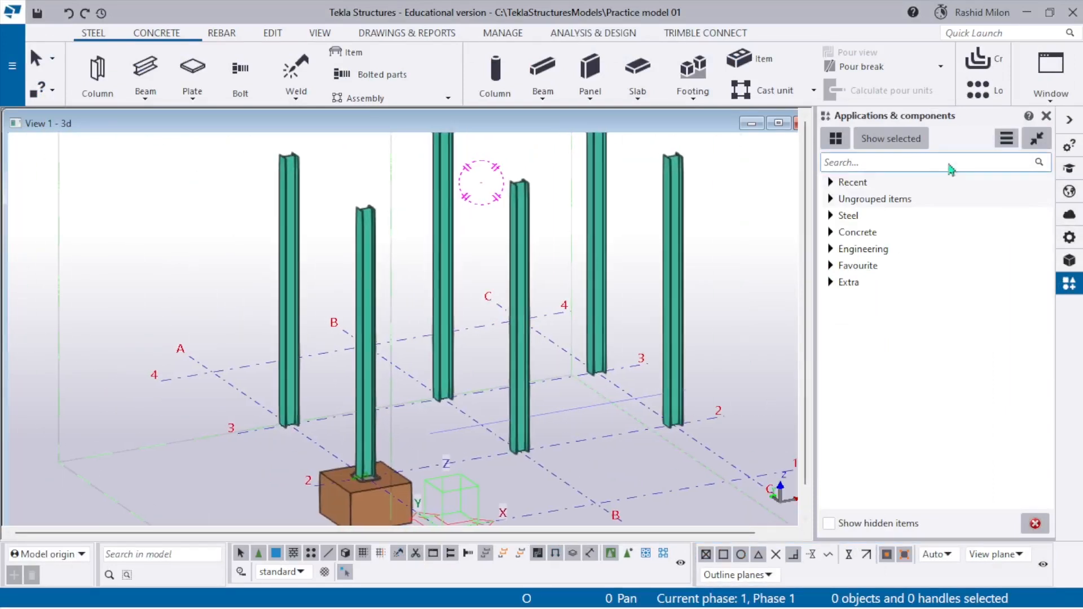
{"action": "left_click_drag", "start_coordinate": [822, 310], "coordinate": [934, 307]}
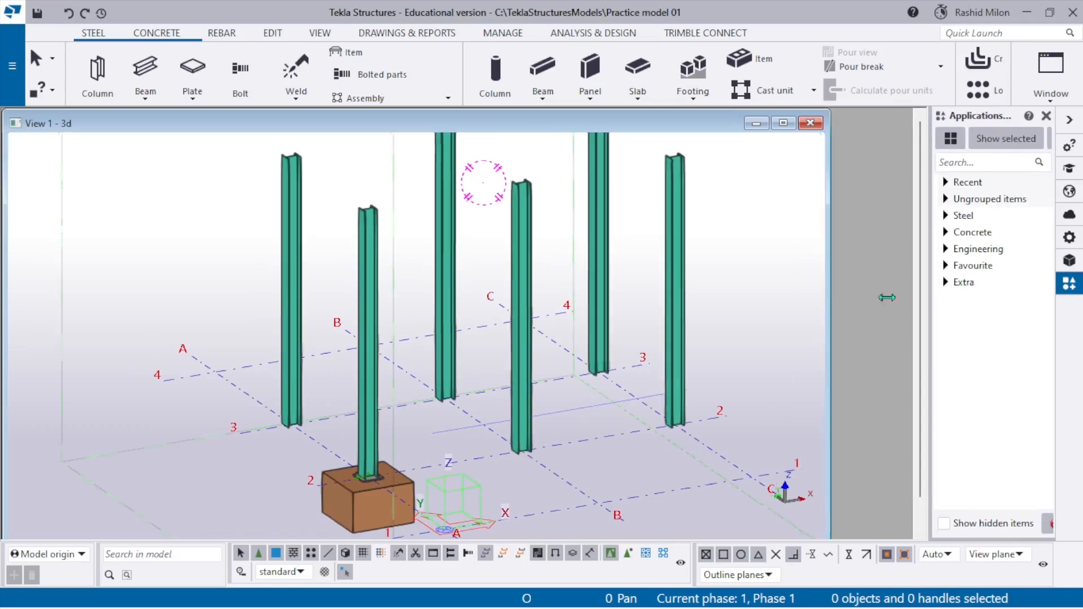
- Select the base plate connection on the column at grid A-2 and show parts and components in wireframe to inspect the anchor rods
{"action": "scroll", "coordinate": [689, 315], "scroll_direction": "up", "scroll_amount": 5}
{"action": "scroll", "coordinate": [473, 447], "scroll_direction": "up", "scroll_amount": 10}
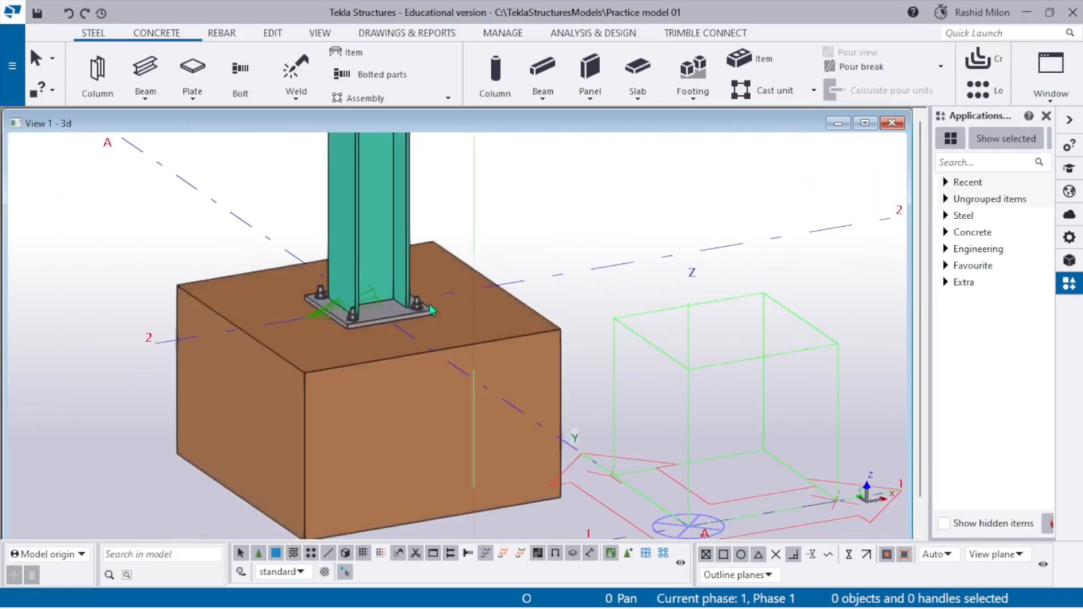
{"action": "scroll", "coordinate": [389, 383], "scroll_direction": "down", "scroll_amount": 3}
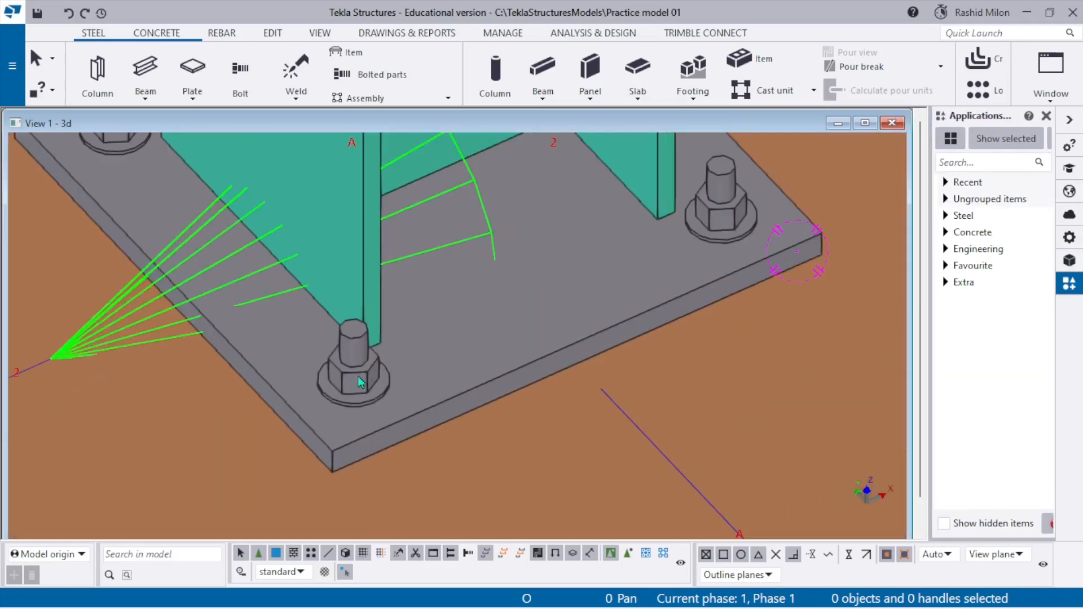
{"action": "left_click", "coordinate": [385, 400]}
{"action": "scroll", "coordinate": [382, 398], "scroll_direction": "down", "scroll_amount": 6}
{"action": "middle_click_drag", "start_coordinate": [379, 395], "coordinate": [467, 351], "text": "ctrl"}
{"action": "key", "text": "ctrl+2"}
{"action": "key", "text": "ctrl+1"}
{"action": "key", "text": "shift+2"}
{"action": "scroll", "coordinate": [391, 389], "scroll_direction": "up", "scroll_amount": 5}
{"action": "scroll", "coordinate": [436, 331], "scroll_direction": "down", "scroll_amount": 3}
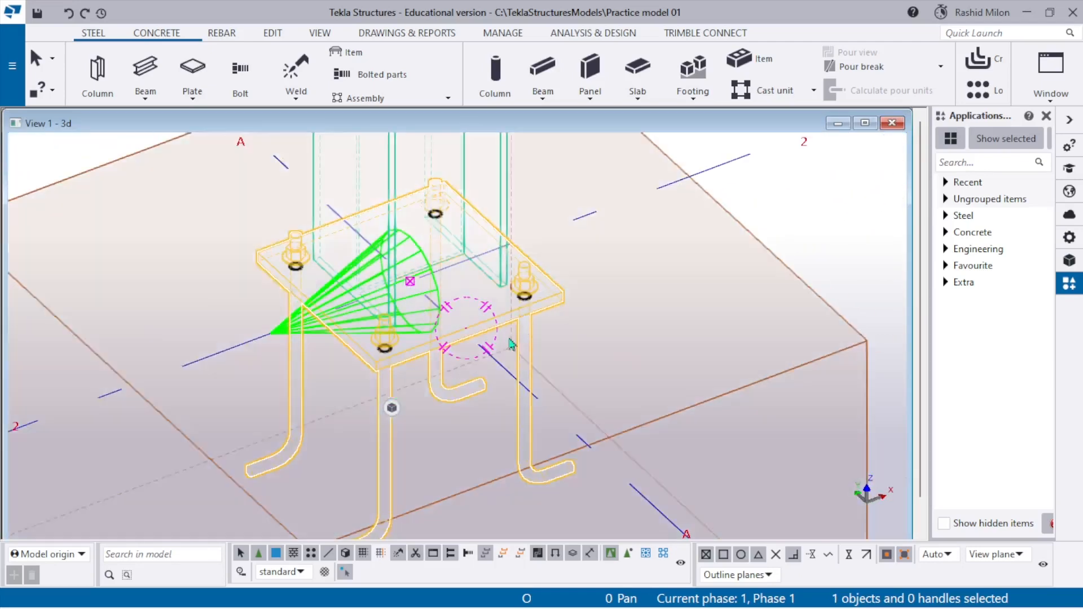
- Clear the connection selection and return the parts and component objects to rendered display
{"action": "left_click", "coordinate": [633, 233]}
{"action": "key", "text": "ctrl+4"}
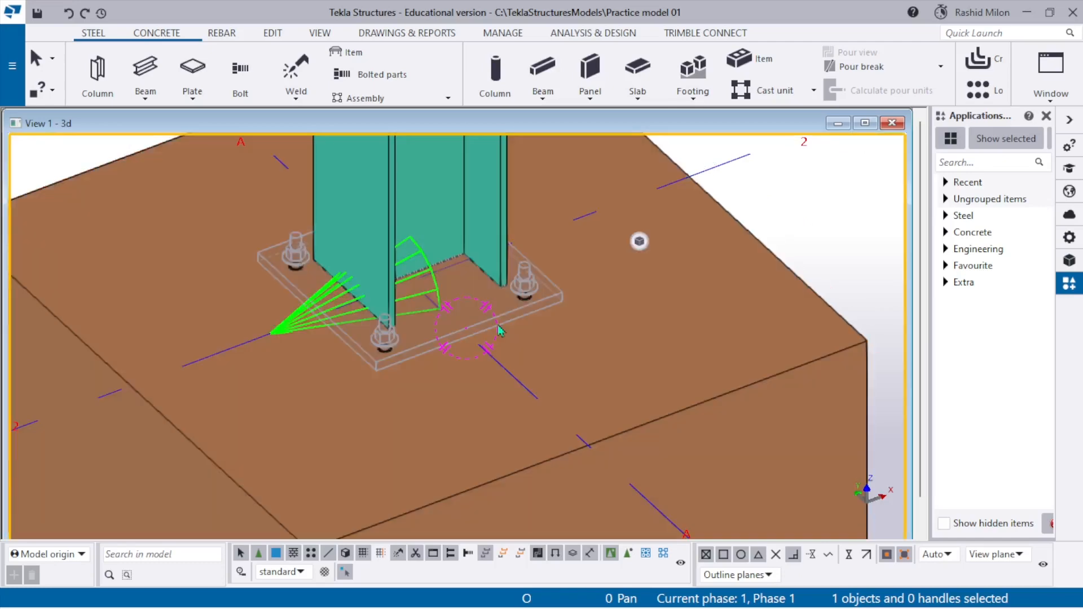
{"action": "key", "text": "shift+4"}
{"action": "scroll", "coordinate": [479, 336], "scroll_direction": "down", "scroll_amount": 3}
{"action": "scroll", "coordinate": [466, 338], "scroll_direction": "up", "scroll_amount": 3}
{"action": "scroll", "coordinate": [466, 337], "scroll_direction": "down", "scroll_amount": 8}
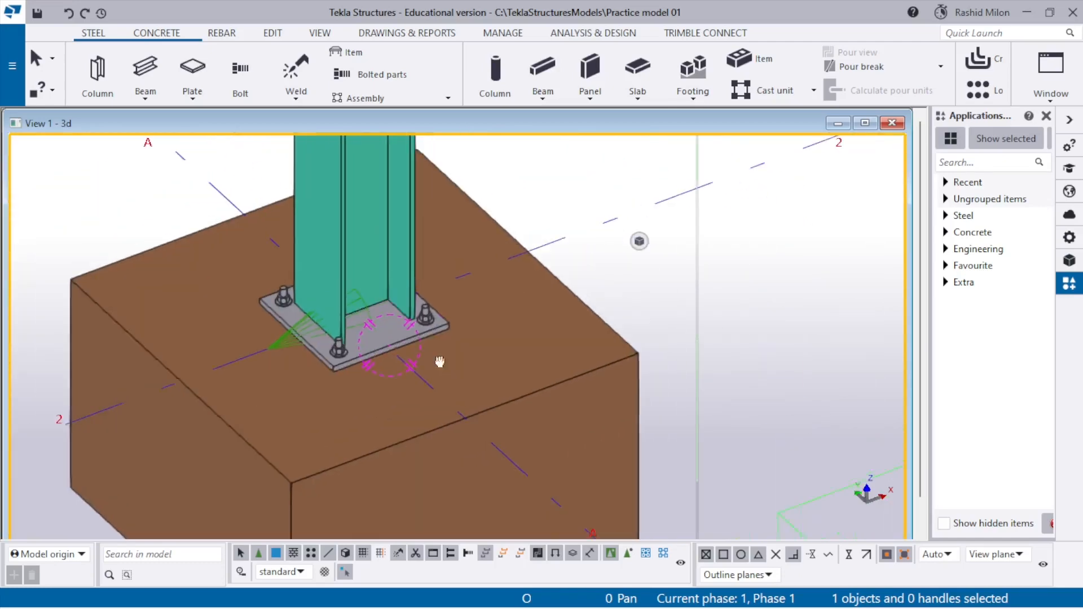
- Examine the concrete footing under the column at grid A-2 and the neighbouring columns without footings
{"action": "scroll", "coordinate": [342, 393], "scroll_direction": "down", "scroll_amount": 4}
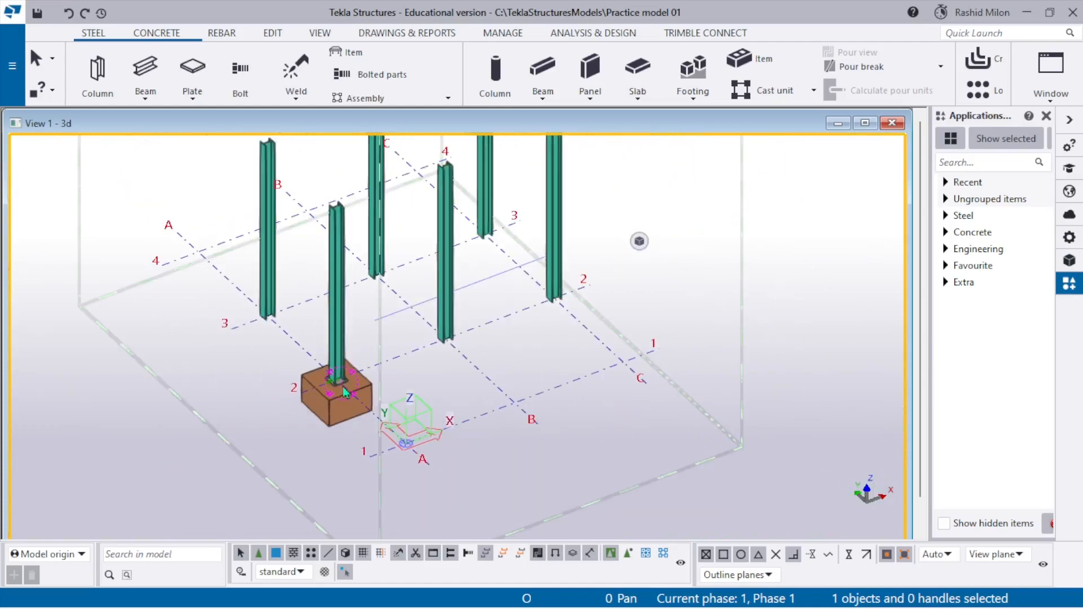
{"action": "scroll", "coordinate": [395, 403], "scroll_direction": "up", "scroll_amount": 4}
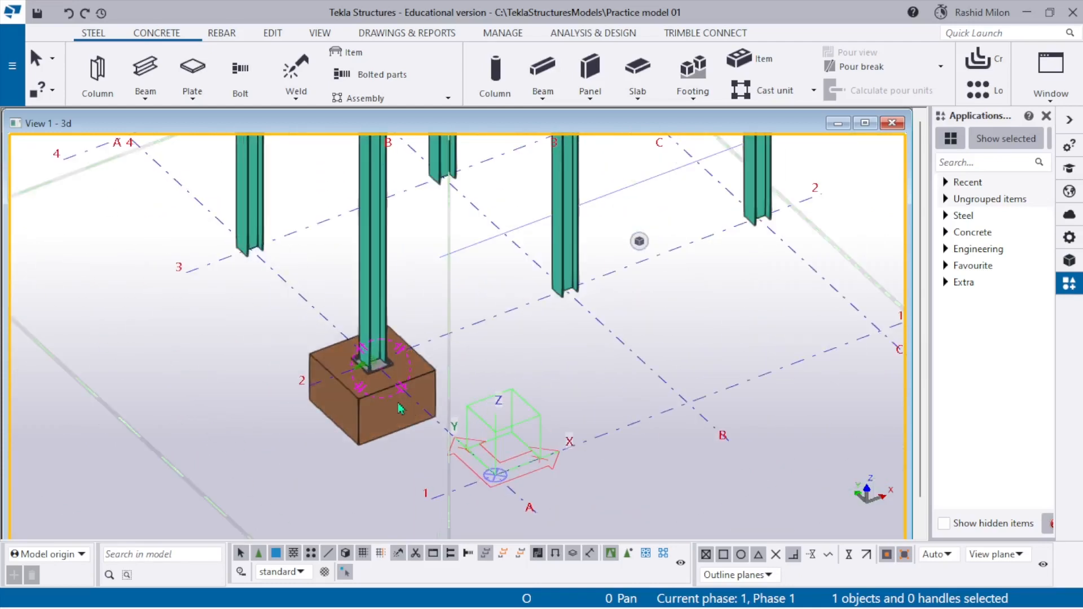
{"action": "left_click", "coordinate": [394, 406]}
{"action": "scroll", "coordinate": [452, 366], "scroll_direction": "down", "scroll_amount": 2}
{"action": "scroll", "coordinate": [497, 328], "scroll_direction": "up", "scroll_amount": 2}
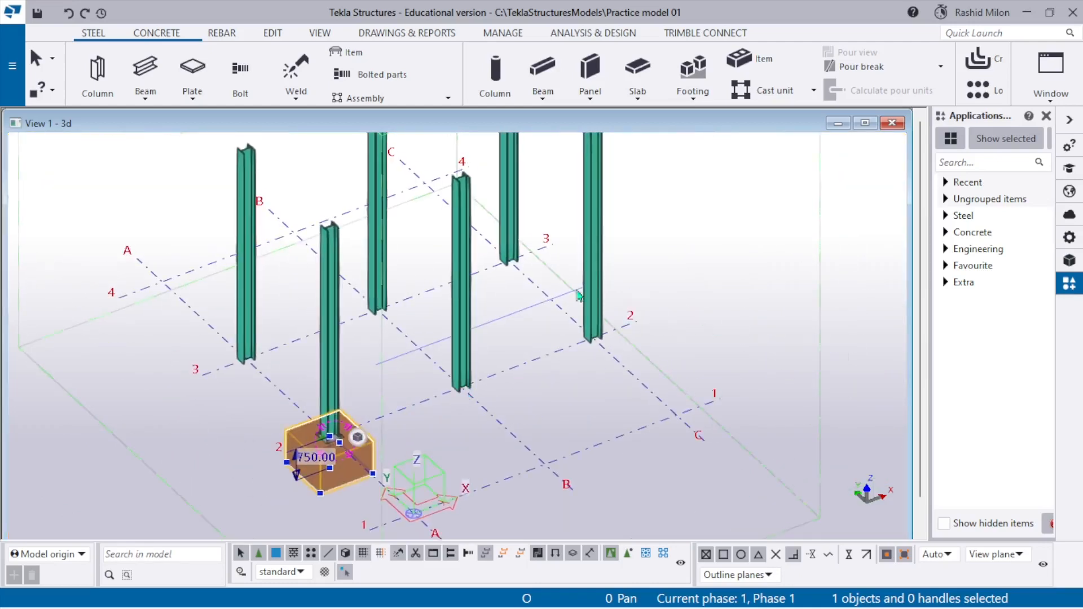
{"action": "left_click", "coordinate": [727, 283]}
{"action": "scroll", "coordinate": [327, 483], "scroll_direction": "up", "scroll_amount": 6}
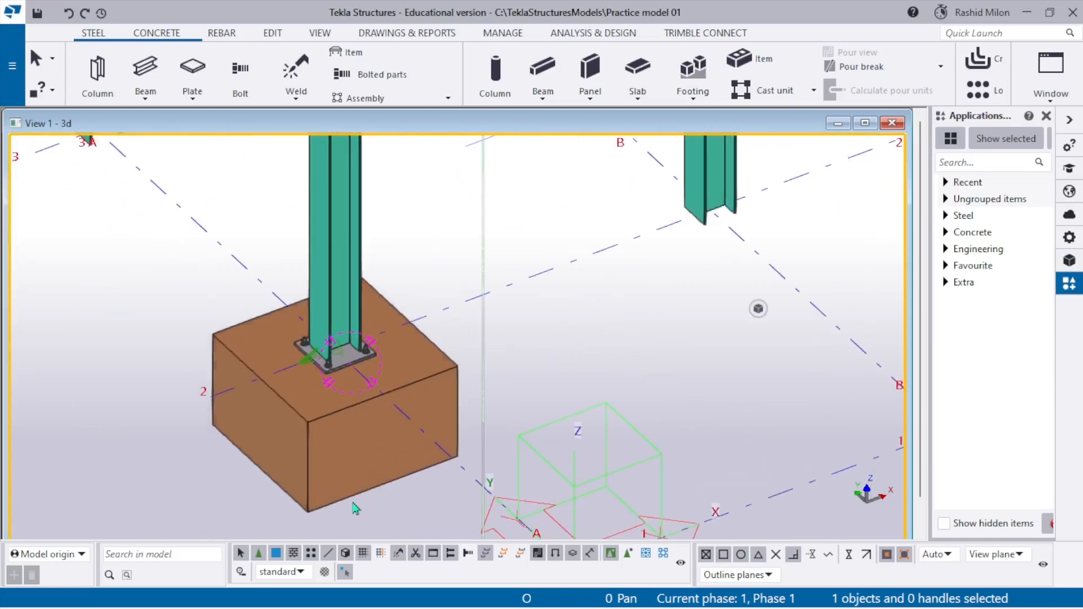
{"action": "scroll", "coordinate": [354, 505], "scroll_direction": "down", "scroll_amount": 3}
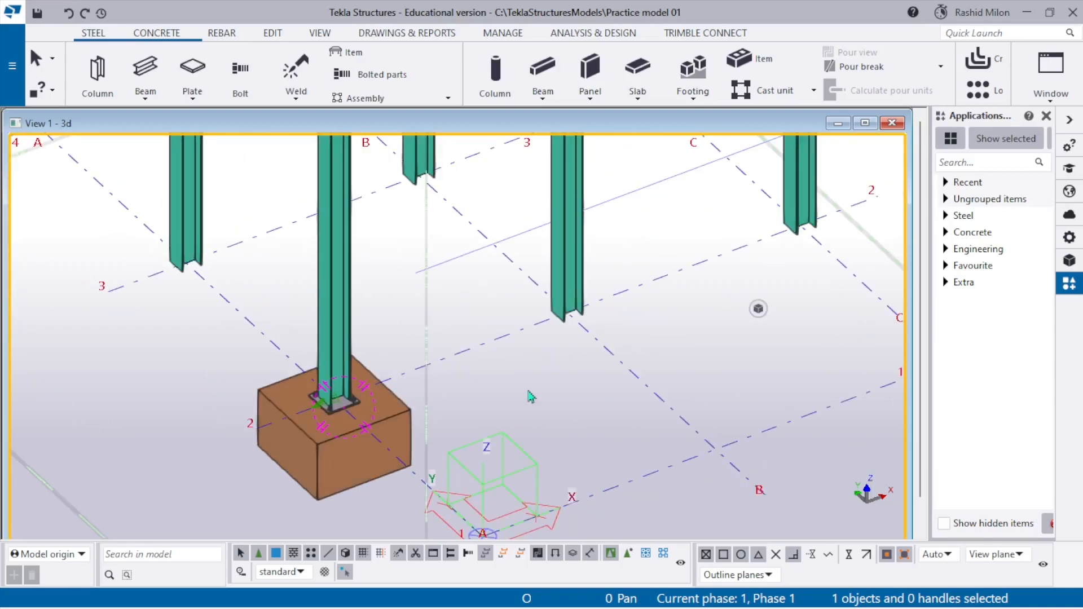
{"action": "mouse_move", "coordinate": [794, 607]}
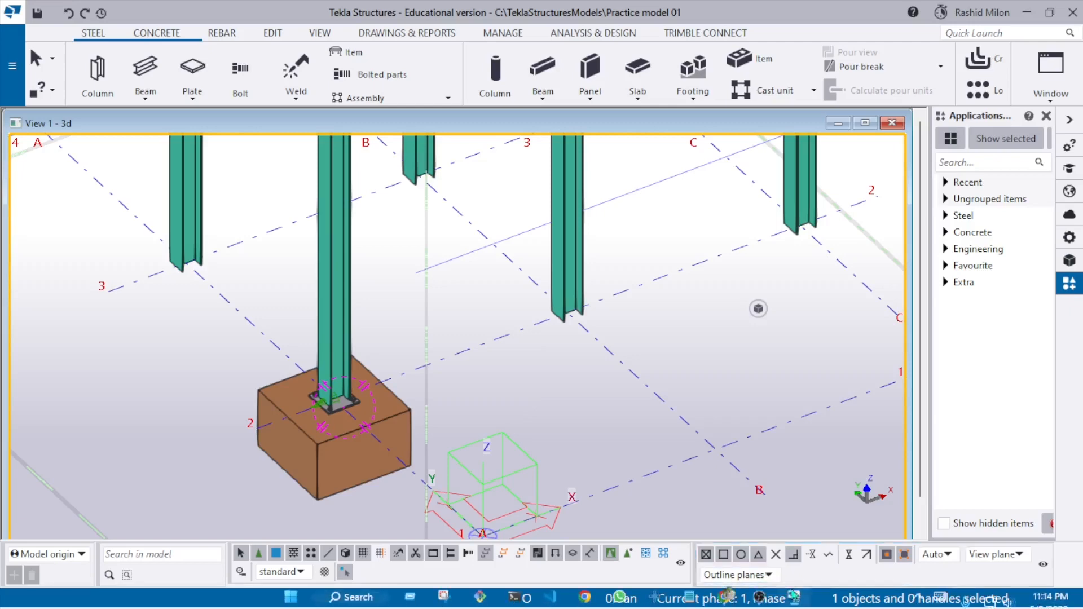
{"action": "left_click", "coordinate": [760, 598]}
{"action": "left_click", "coordinate": [760, 601]}
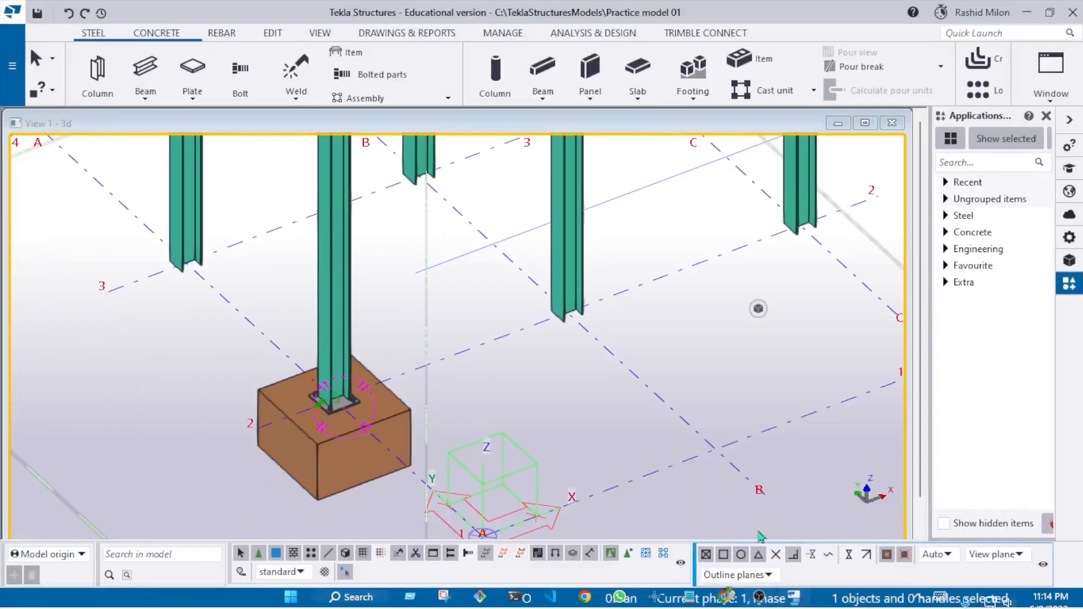
- Select the concrete footing and base plate connection at grid A-2 and switch the 3D view to plan
{"action": "scroll", "coordinate": [370, 396], "scroll_direction": "down", "scroll_amount": 4}
{"action": "middle_click_drag", "start_coordinate": [567, 393], "coordinate": [552, 410]}
{"action": "scroll", "coordinate": [424, 403], "scroll_direction": "up", "scroll_amount": 4}
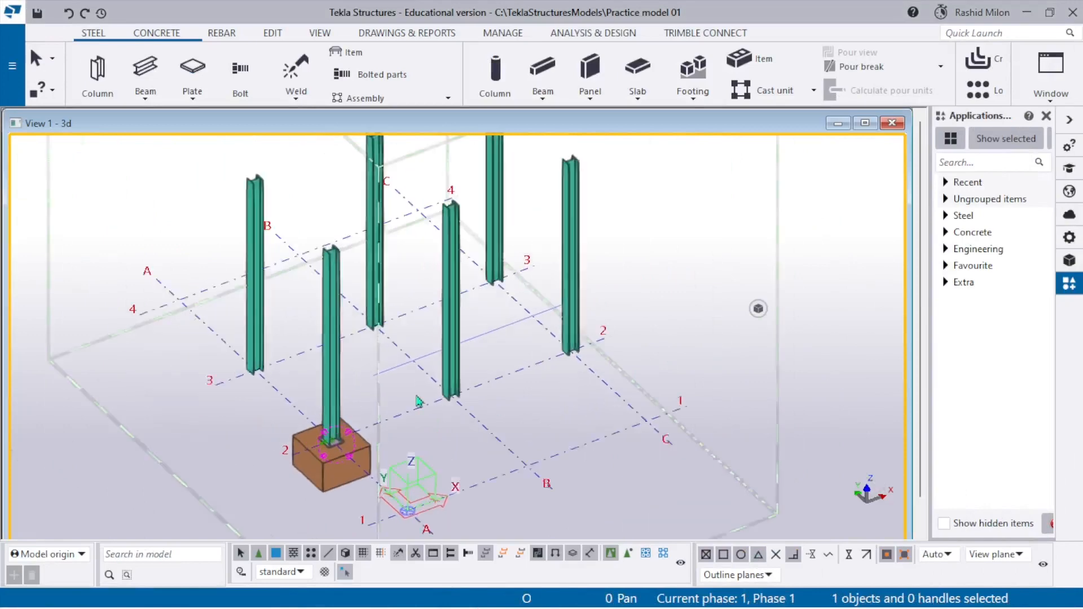
{"action": "scroll", "coordinate": [424, 402], "scroll_direction": "down", "scroll_amount": 1}
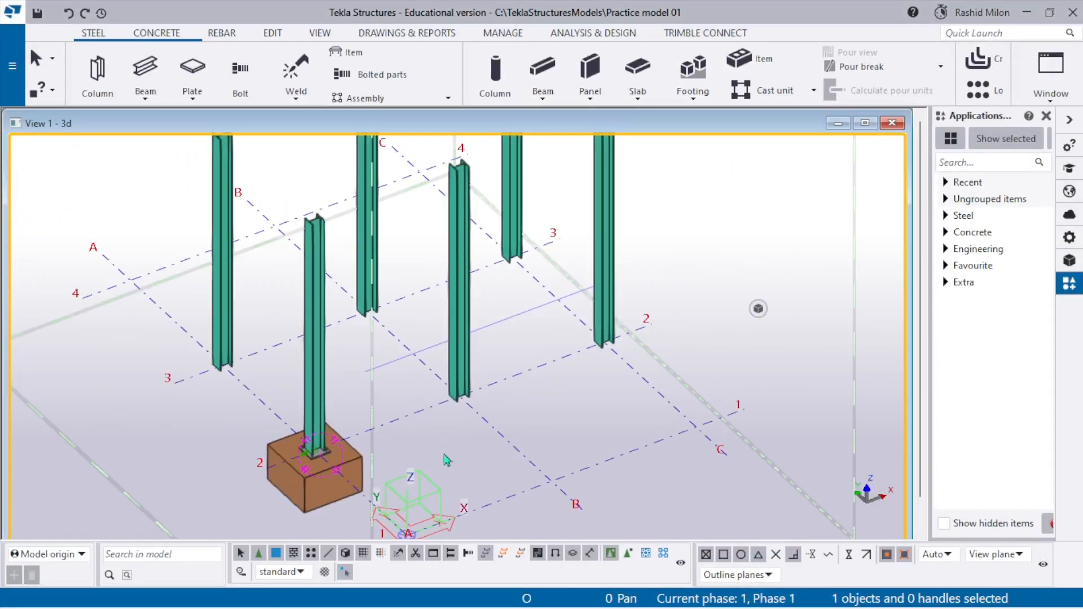
{"action": "scroll", "coordinate": [317, 326], "scroll_direction": "up", "scroll_amount": 2}
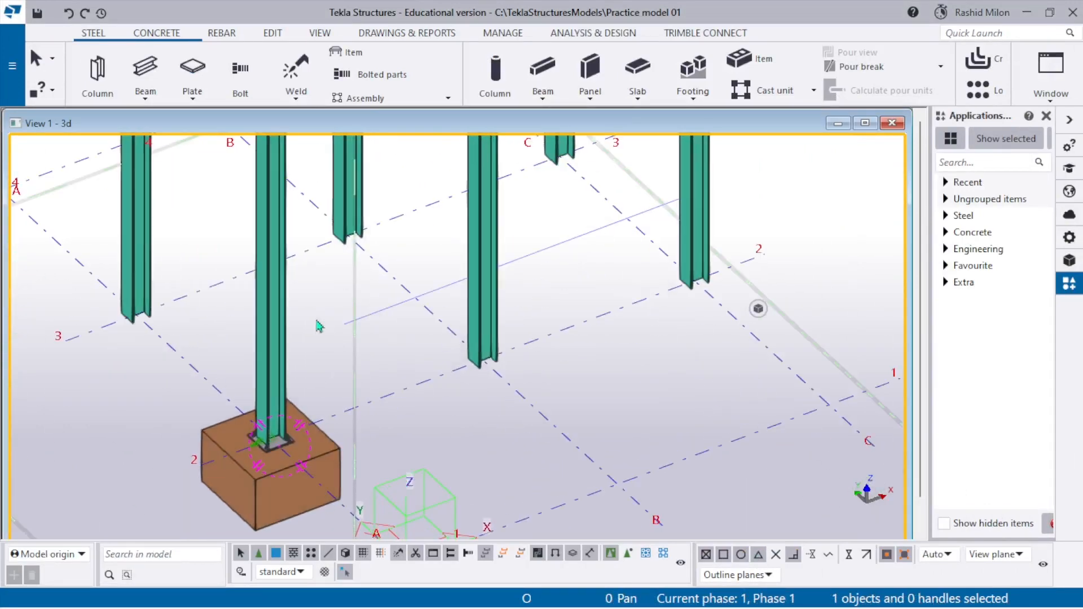
{"action": "scroll", "coordinate": [317, 326], "scroll_direction": "down", "scroll_amount": 1}
{"action": "left_click_drag", "start_coordinate": [172, 343], "coordinate": [381, 533]}
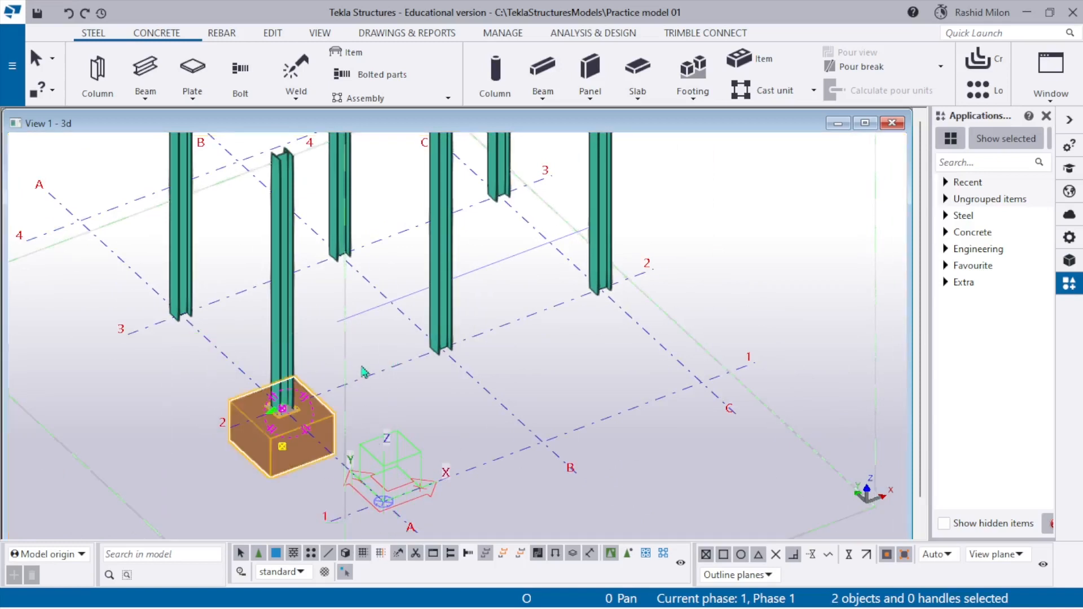
{"action": "key", "text": "ctrl+p"}
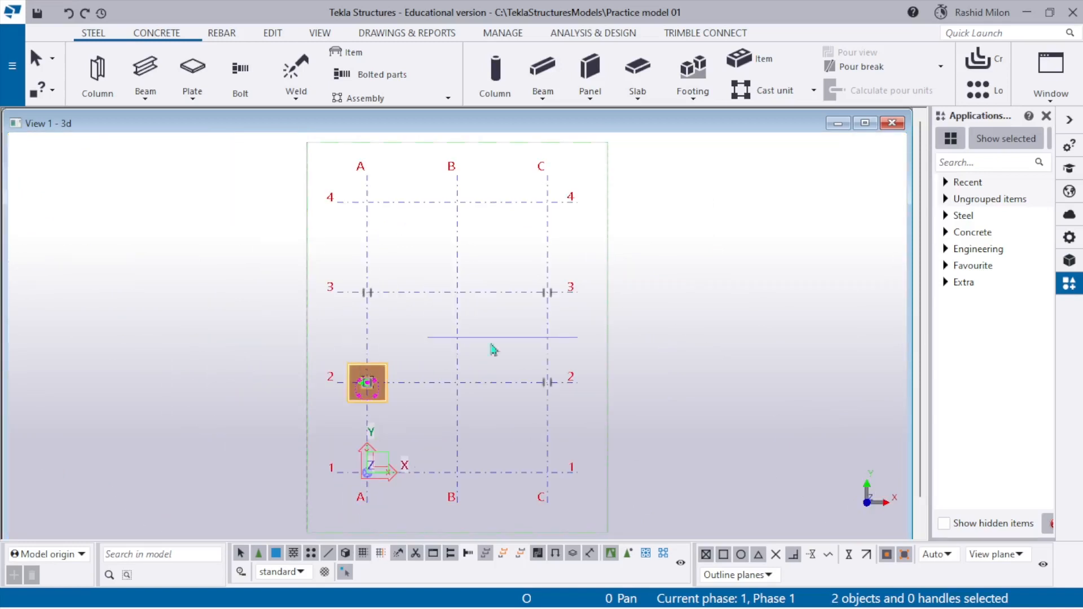
{"action": "scroll", "coordinate": [423, 374], "scroll_direction": "up", "scroll_amount": 8}
{"action": "scroll", "coordinate": [282, 383], "scroll_direction": "down", "scroll_amount": 3}
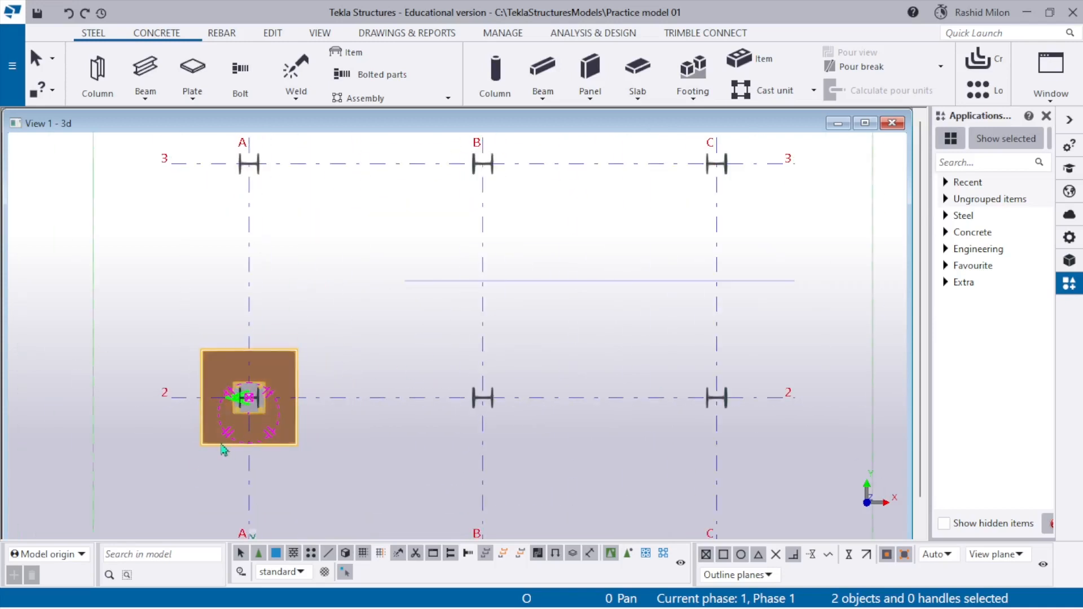
- Examine the selected footing and base plate connection at grid A-2 in 3D, and return to the plan view
{"action": "key", "text": "ctrl+p"}
{"action": "scroll", "coordinate": [248, 423], "scroll_direction": "up", "scroll_amount": 5}
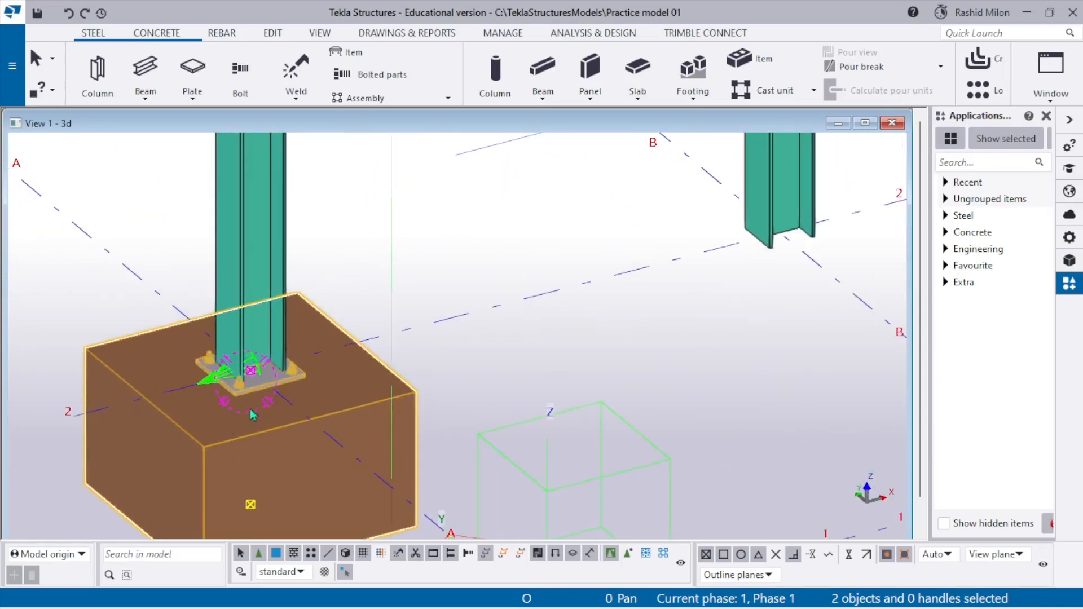
{"action": "scroll", "coordinate": [252, 415], "scroll_direction": "up", "scroll_amount": 3}
{"action": "scroll", "coordinate": [293, 373], "scroll_direction": "down", "scroll_amount": 5}
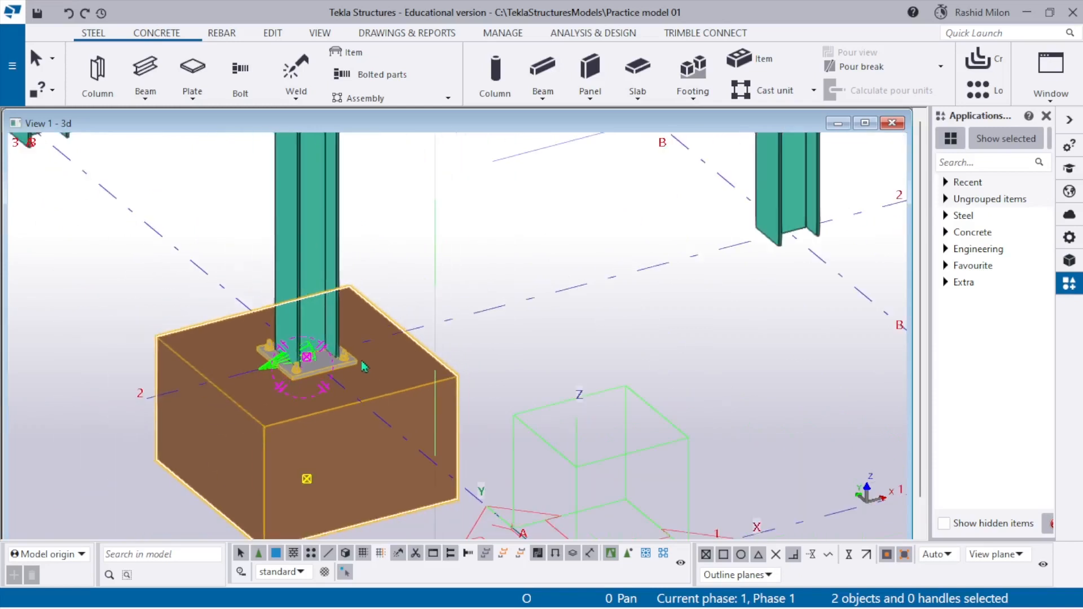
{"action": "scroll", "coordinate": [326, 384], "scroll_direction": "up", "scroll_amount": 2}
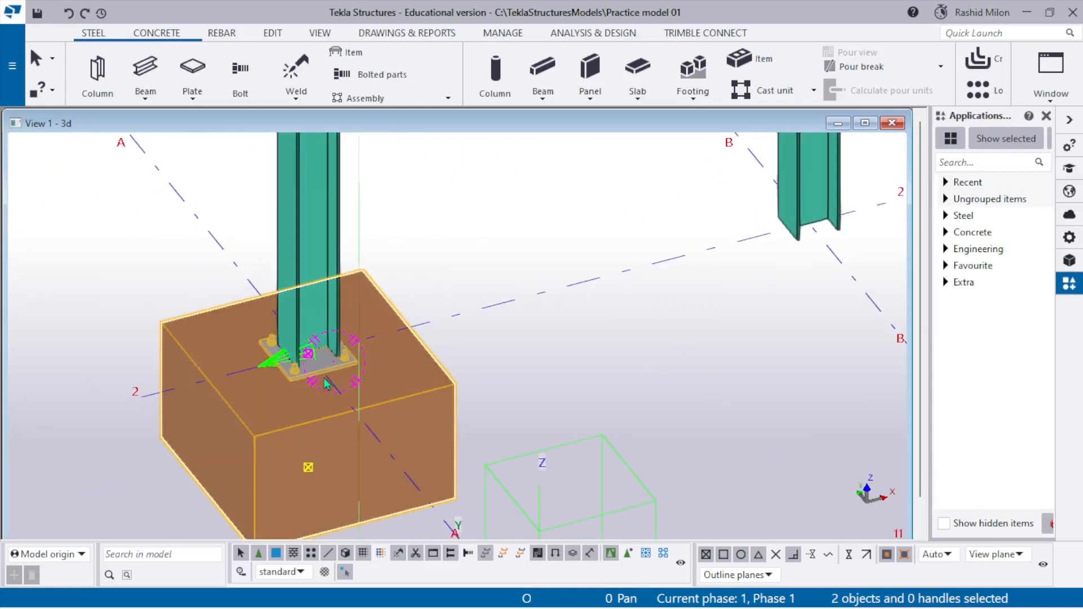
{"action": "key", "text": "ctrl+p"}
{"action": "scroll", "coordinate": [390, 385], "scroll_direction": "up", "scroll_amount": 5}
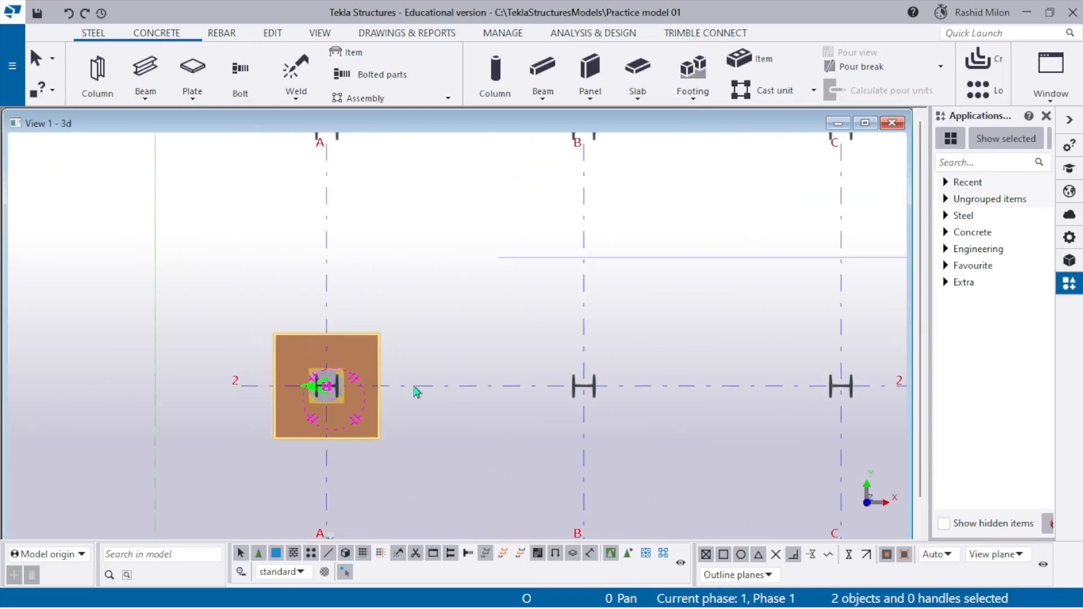
{"action": "scroll", "coordinate": [305, 395], "scroll_direction": "down", "scroll_amount": 2}
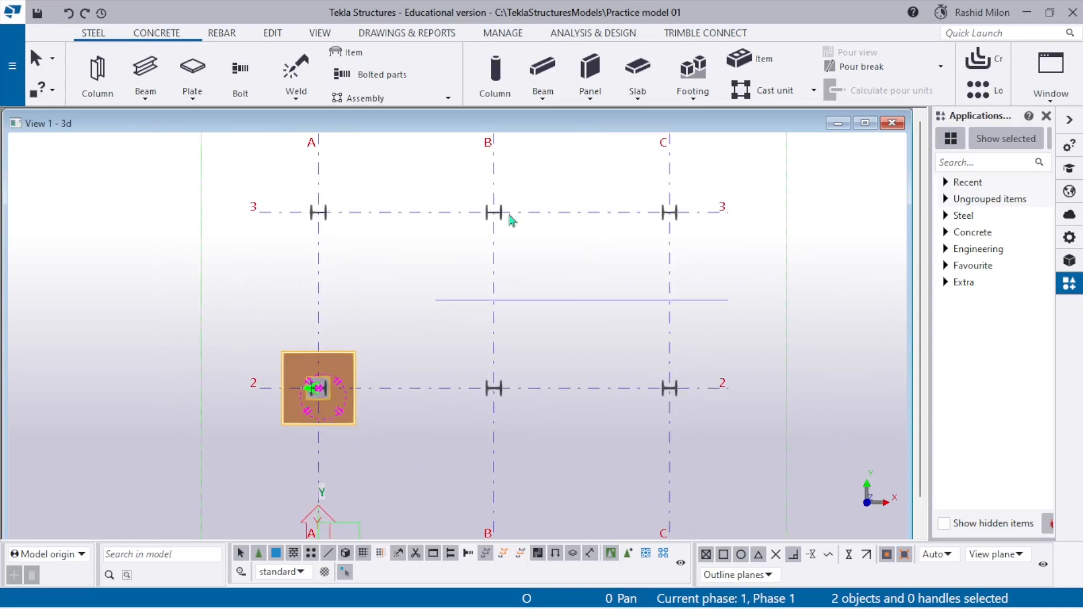
- Copy the selected footing and connection linearly to grid A-3 with one copy and dY 3000.00, picking the distance from B-2 to B-3
{"action": "right_click", "coordinate": [368, 371]}
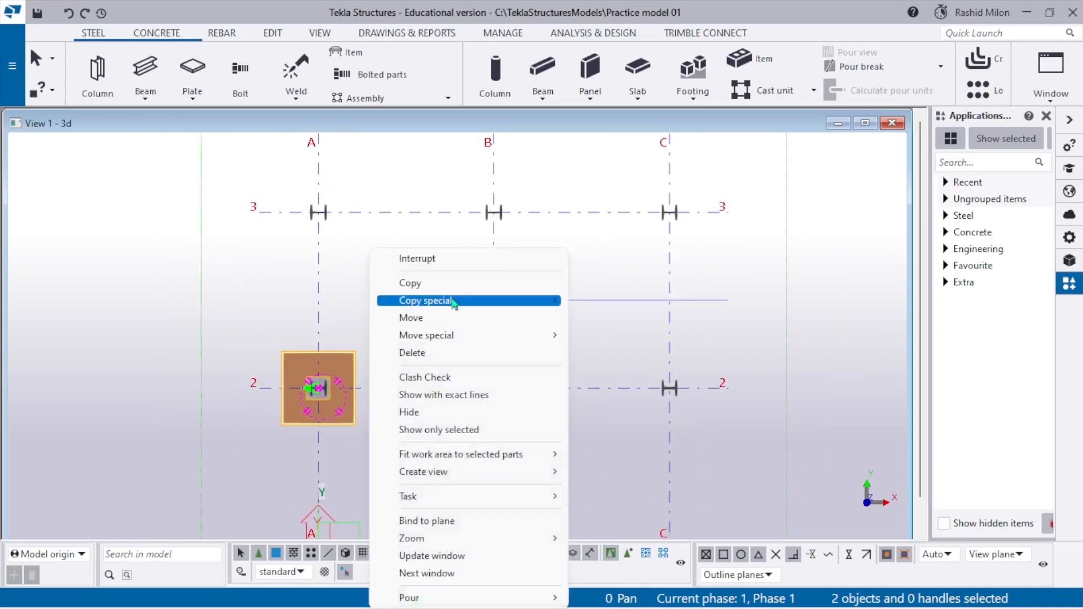
{"action": "mouse_move", "coordinate": [454, 302]}
{"action": "left_click", "coordinate": [603, 302]}
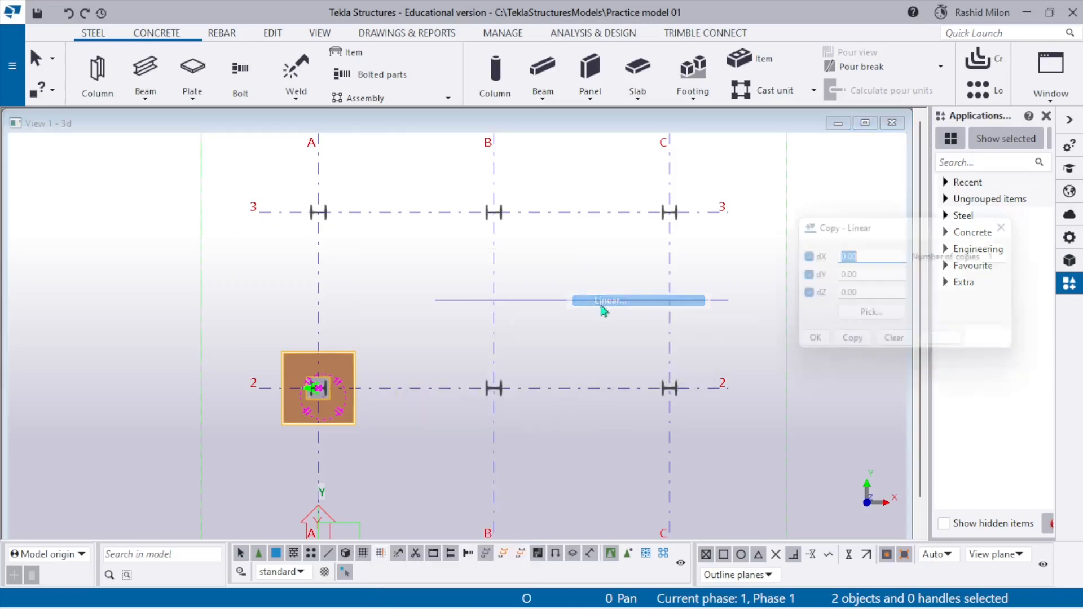
{"action": "left_click", "coordinate": [493, 388]}
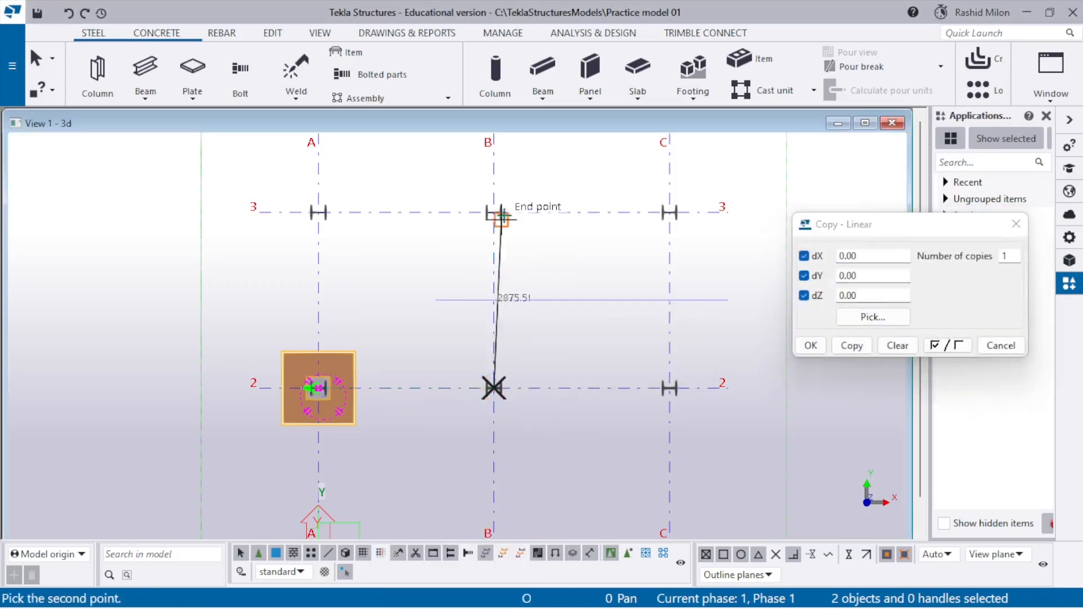
{"action": "left_click", "coordinate": [494, 213]}
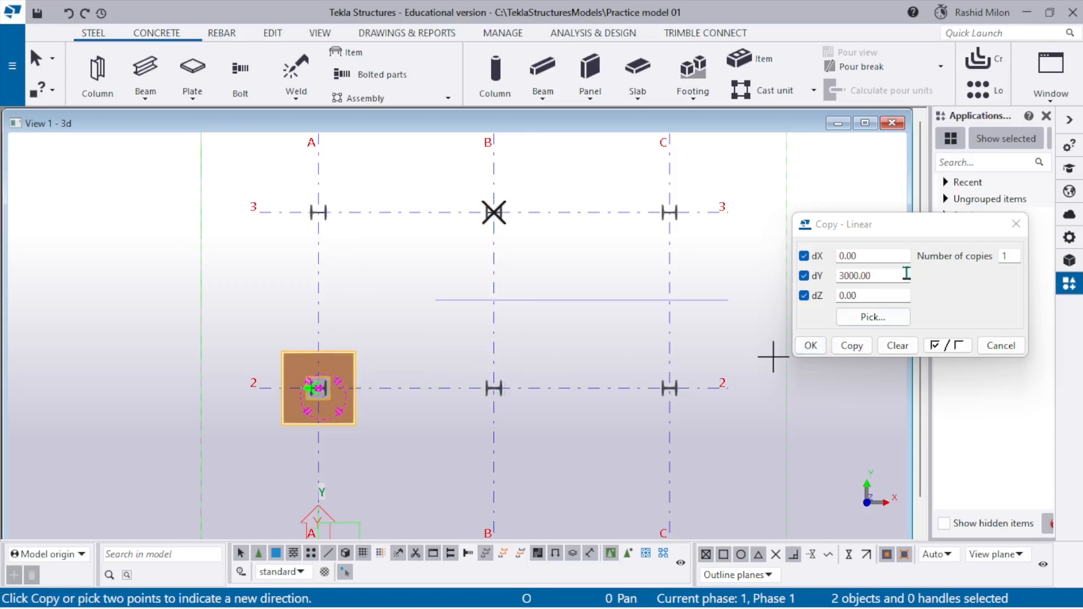
{"action": "left_click", "coordinate": [883, 274]}
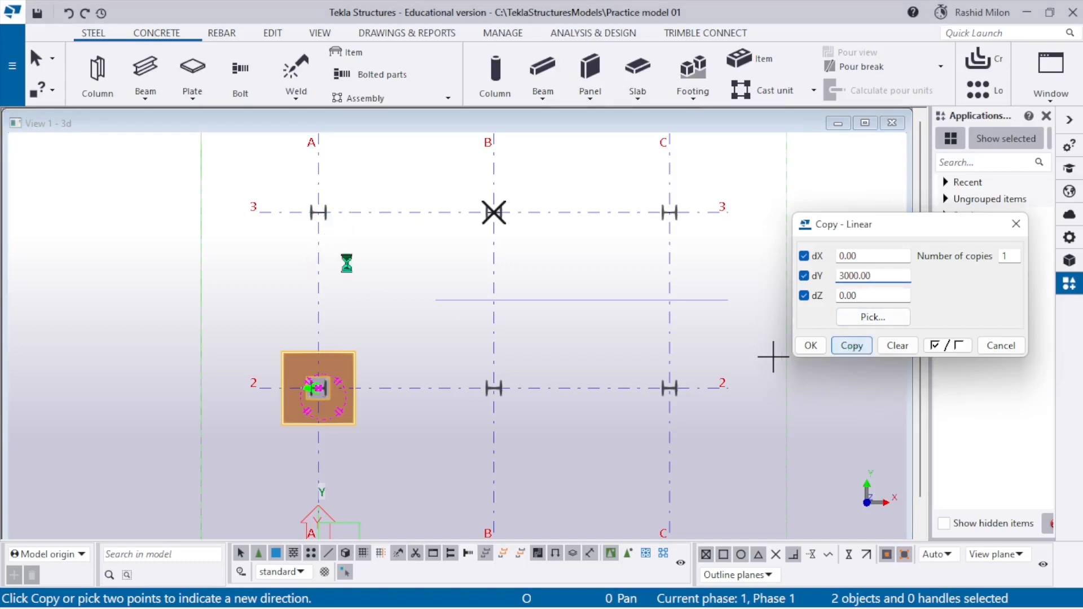
{"action": "left_click", "coordinate": [852, 345]}
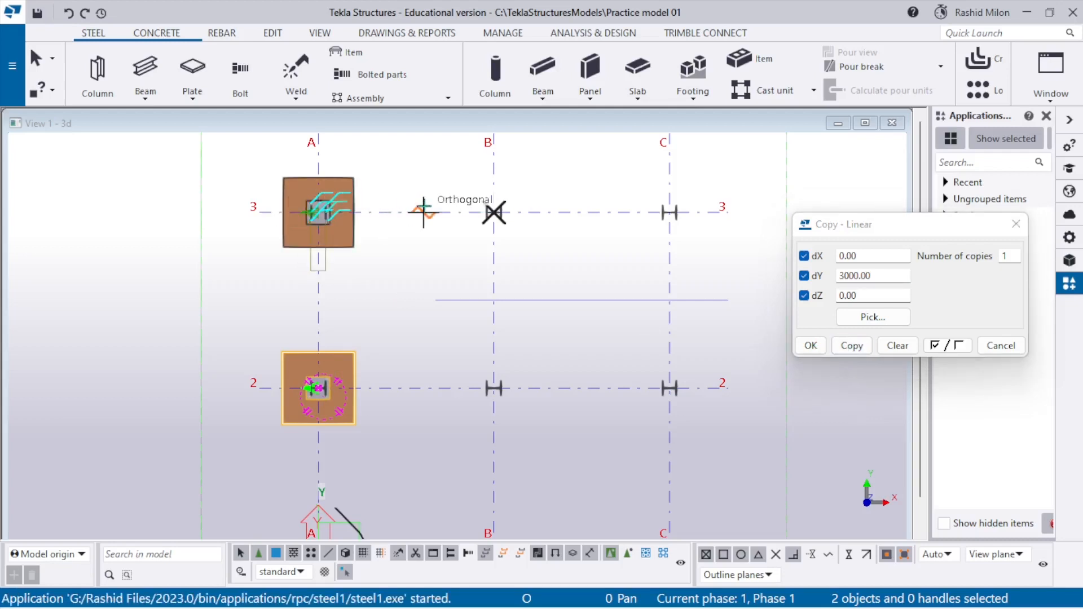
{"action": "right_click", "coordinate": [423, 211]}
{"action": "left_click", "coordinate": [446, 217]}
- Inspect the copied footing and base plate connection at grid A-3 in plan and 3D, and close the linear copy dialog
{"action": "scroll", "coordinate": [338, 253], "scroll_direction": "up", "scroll_amount": 6}
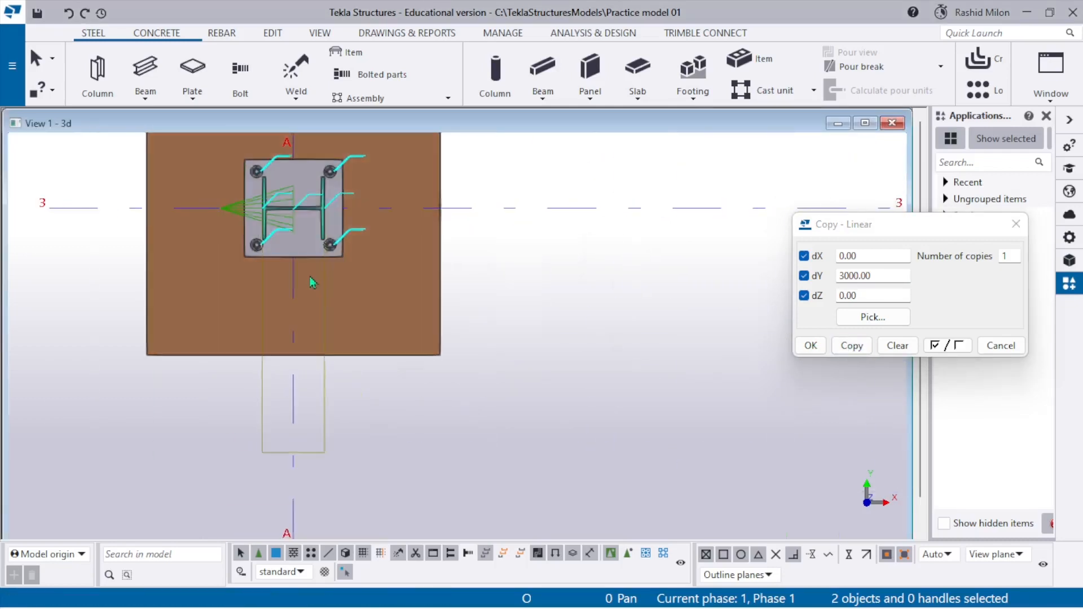
{"action": "scroll", "coordinate": [401, 372], "scroll_direction": "down", "scroll_amount": 4}
{"action": "right_click", "coordinate": [420, 197]}
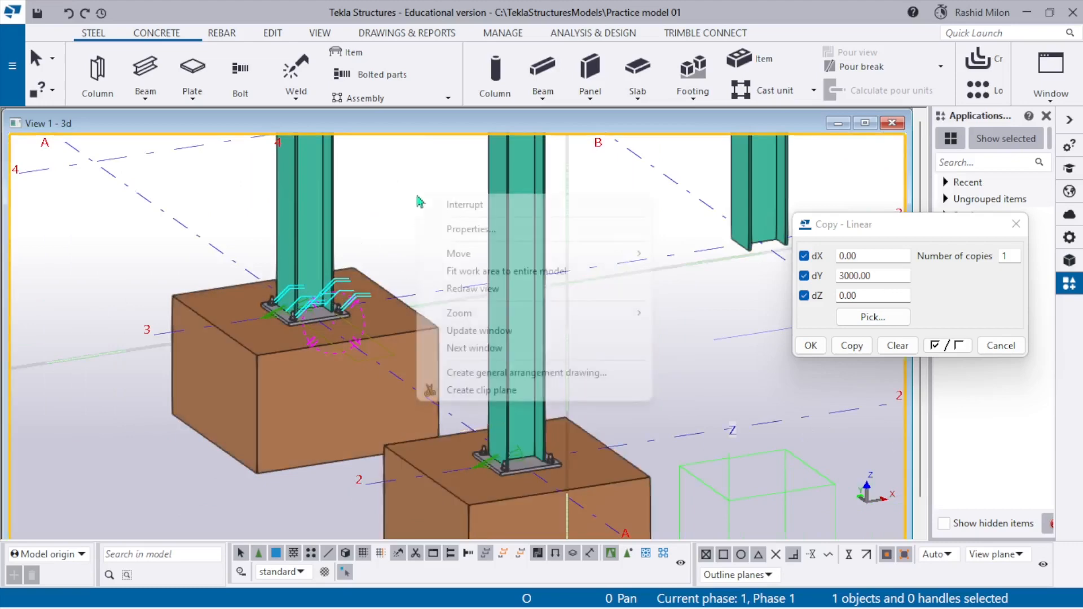
{"action": "left_click", "coordinate": [463, 207]}
{"action": "scroll", "coordinate": [297, 314], "scroll_direction": "down", "scroll_amount": 5}
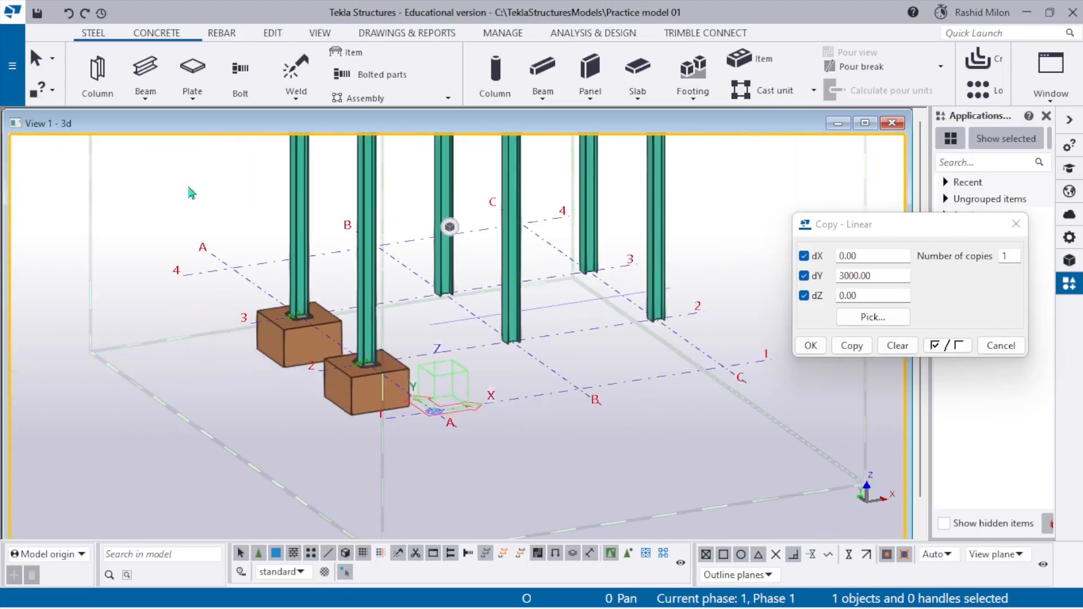
{"action": "left_click_drag", "start_coordinate": [186, 184], "coordinate": [234, 255]}
{"action": "scroll", "coordinate": [361, 322], "scroll_direction": "up", "scroll_amount": 5}
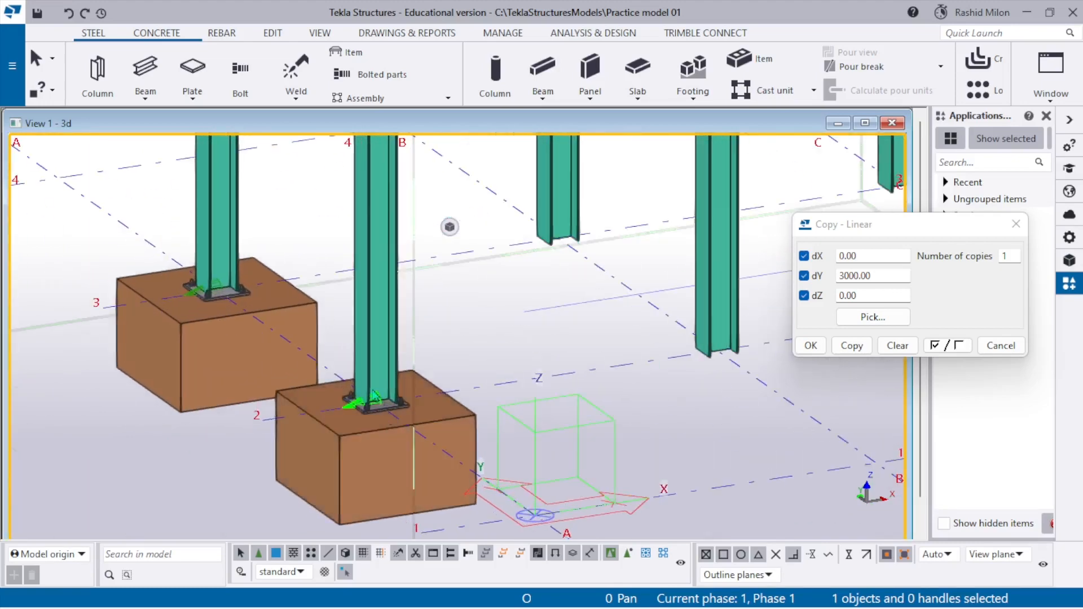
{"action": "scroll", "coordinate": [362, 412], "scroll_direction": "down", "scroll_amount": 3}
{"action": "mouse_move", "coordinate": [362, 413]}
{"action": "middle_mouse_down", "text": "ctrl"}
{"action": "mouse_move", "coordinate": [370, 450]}
{"action": "mouse_move", "coordinate": [368, 421]}
{"action": "middle_mouse_up", "text": "ctrl"}
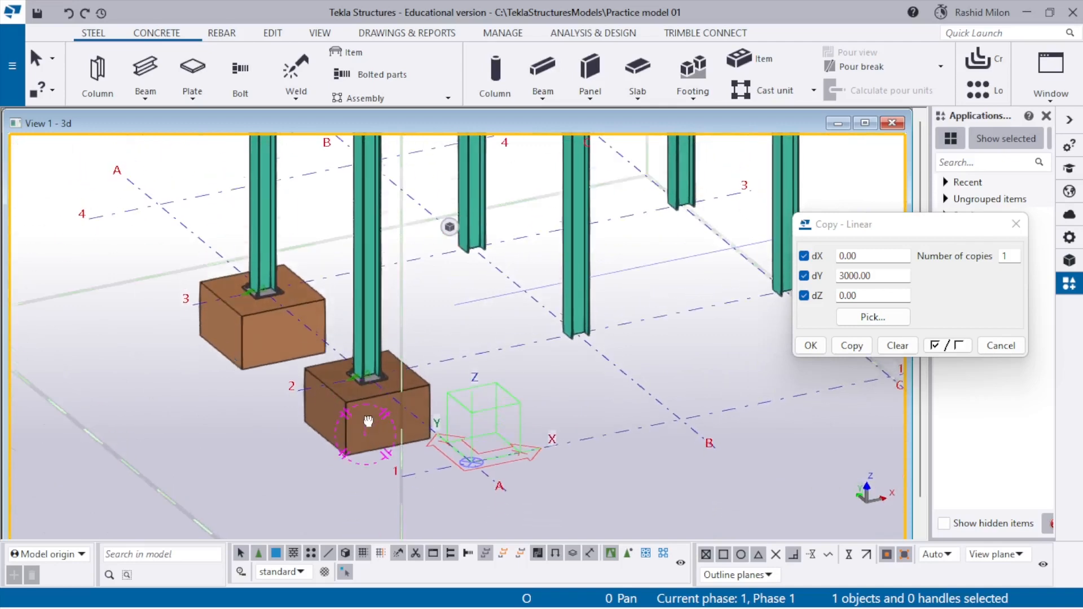
{"action": "left_click", "coordinate": [1001, 345]}
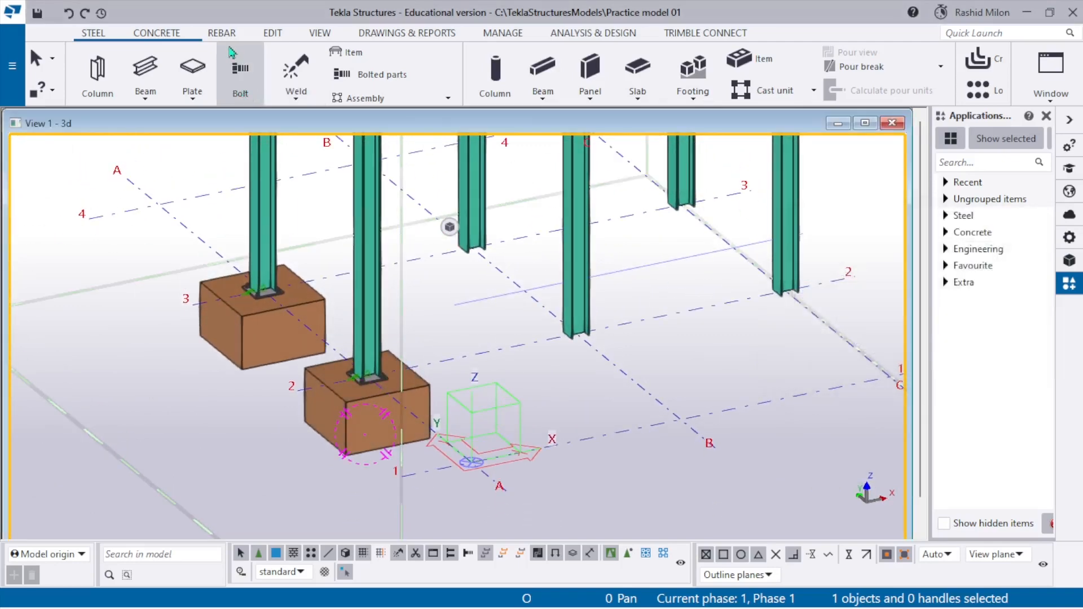
{"action": "left_click", "coordinate": [276, 40]}
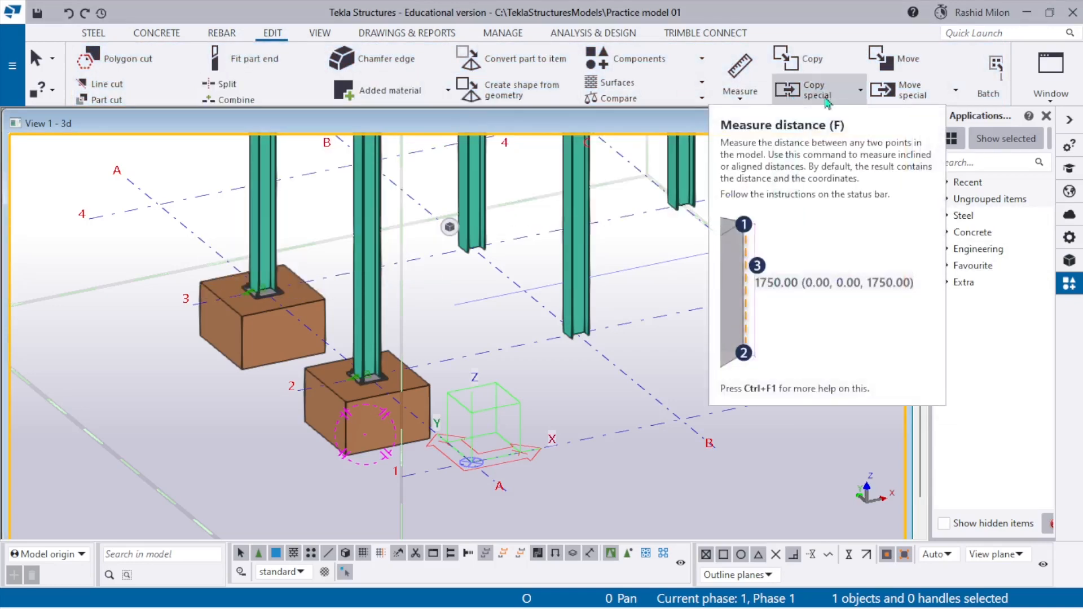
{"action": "left_click", "coordinate": [828, 99]}
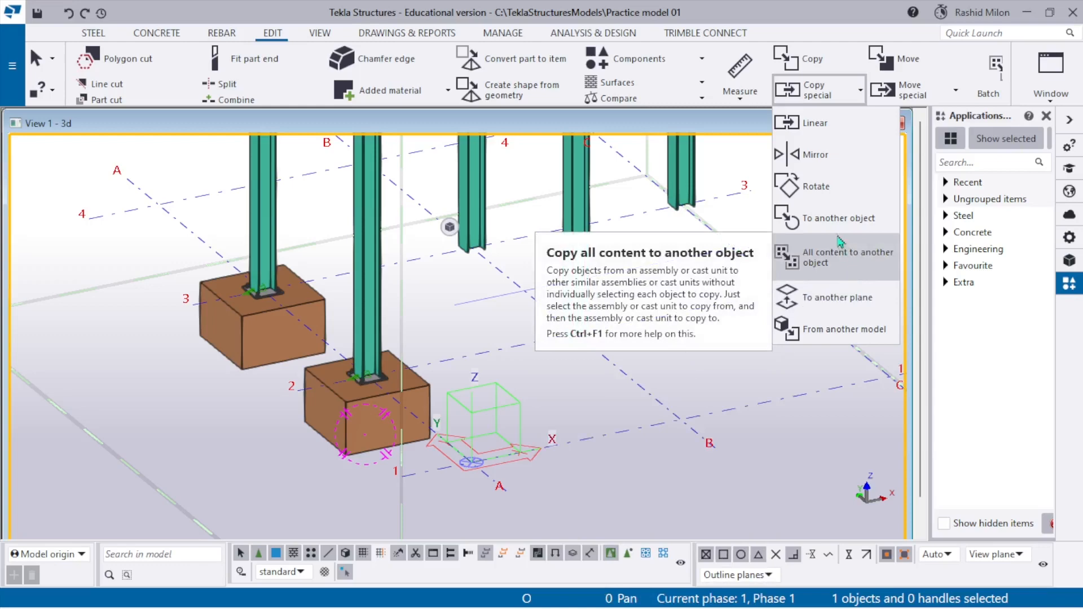
{"action": "left_click", "coordinate": [826, 219]}
{"action": "right_click", "coordinate": [268, 275]}
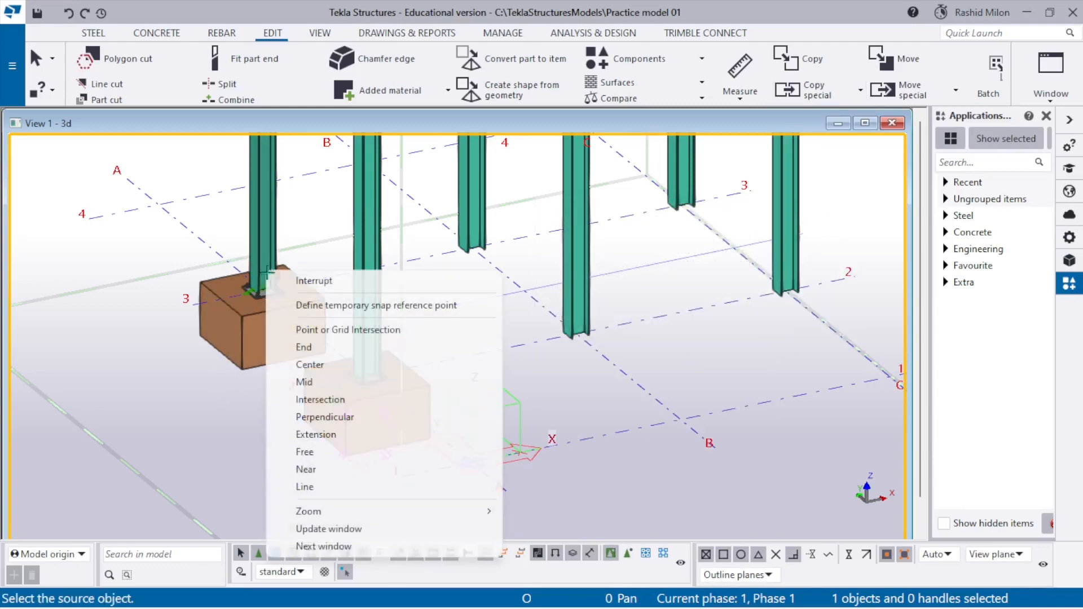
{"action": "left_click", "coordinate": [314, 281]}
- Copy the footing and base plate connection to another object, from the column at grid A-3 to the columns at B-3, C-3, C-2 and B-2
{"action": "left_click_drag", "start_coordinate": [82, 173], "coordinate": [345, 381]}
{"action": "right_click", "coordinate": [271, 214]}
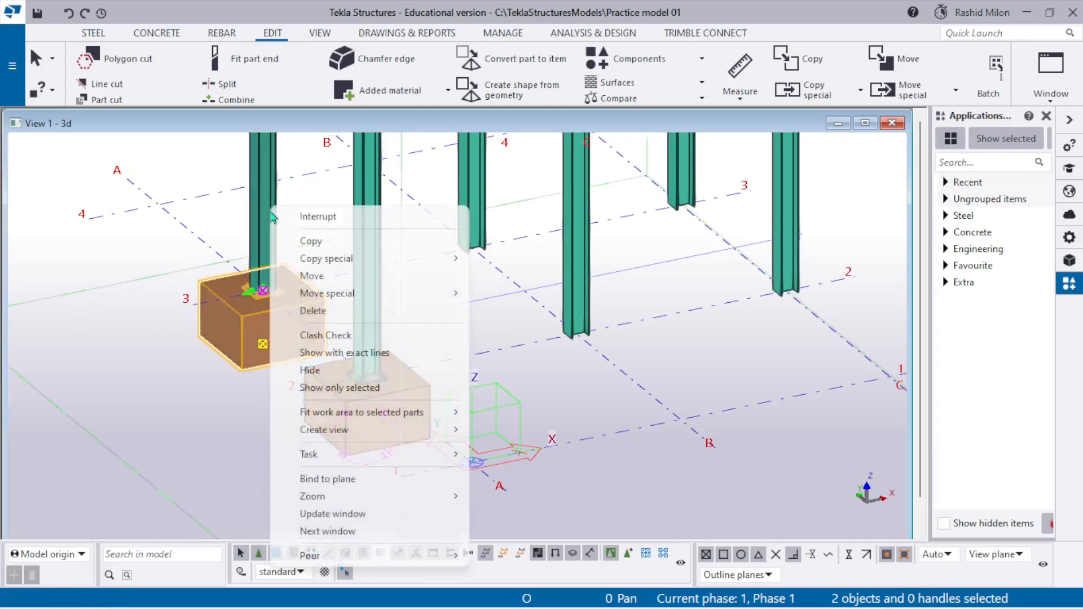
{"action": "mouse_move", "coordinate": [429, 259]}
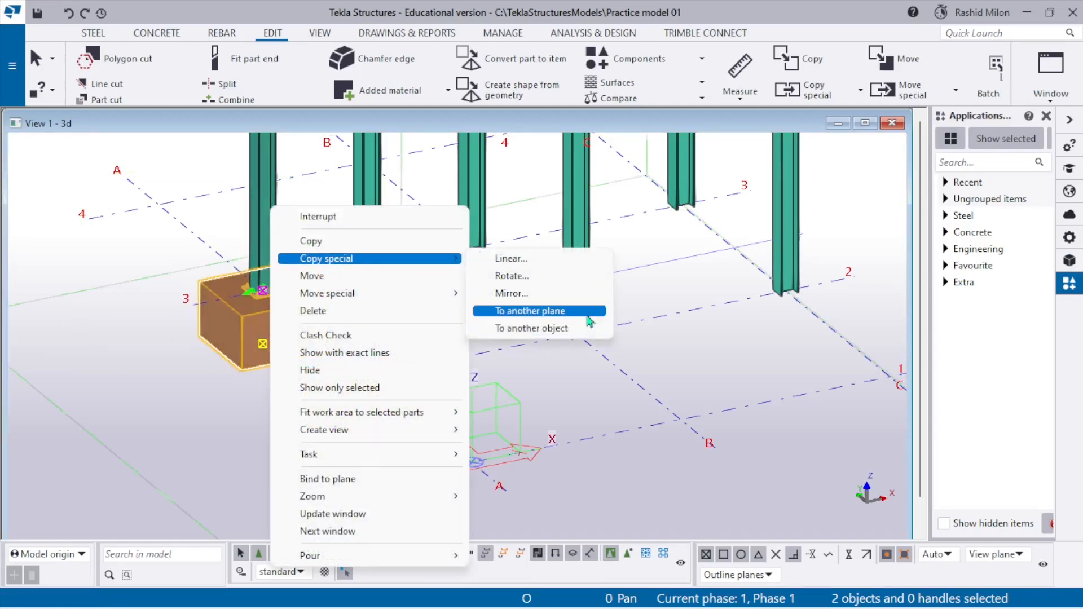
{"action": "left_click", "coordinate": [564, 311]}
{"action": "left_click", "coordinate": [254, 217]}
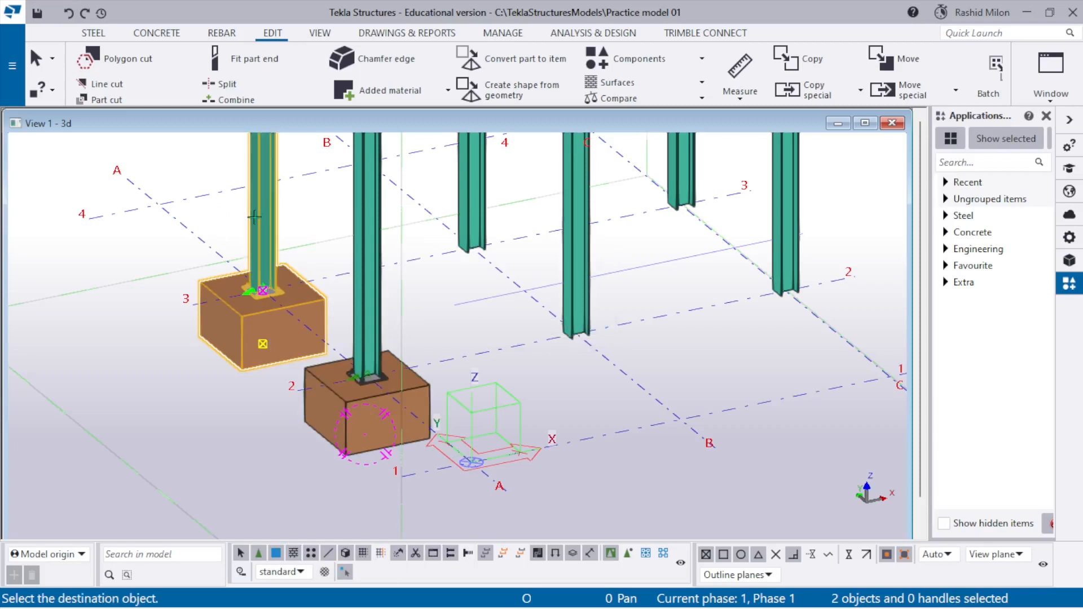
{"action": "scroll", "coordinate": [223, 404], "scroll_direction": "down", "scroll_amount": 7}
{"action": "scroll", "coordinate": [262, 261], "scroll_direction": "up", "scroll_amount": 5}
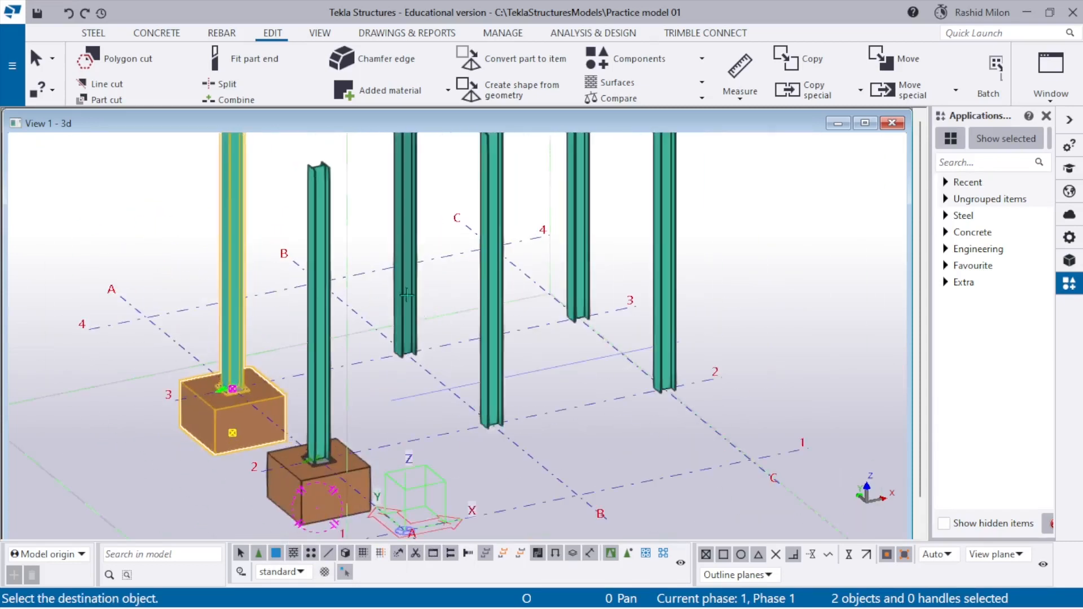
{"action": "left_click", "coordinate": [404, 289]}
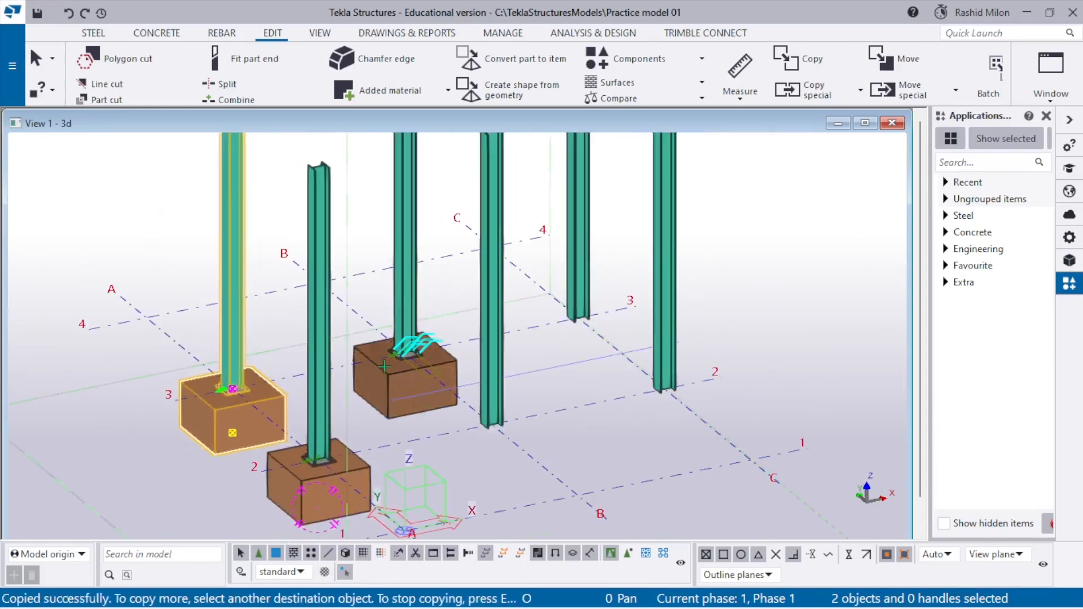
{"action": "left_click", "coordinate": [578, 254]}
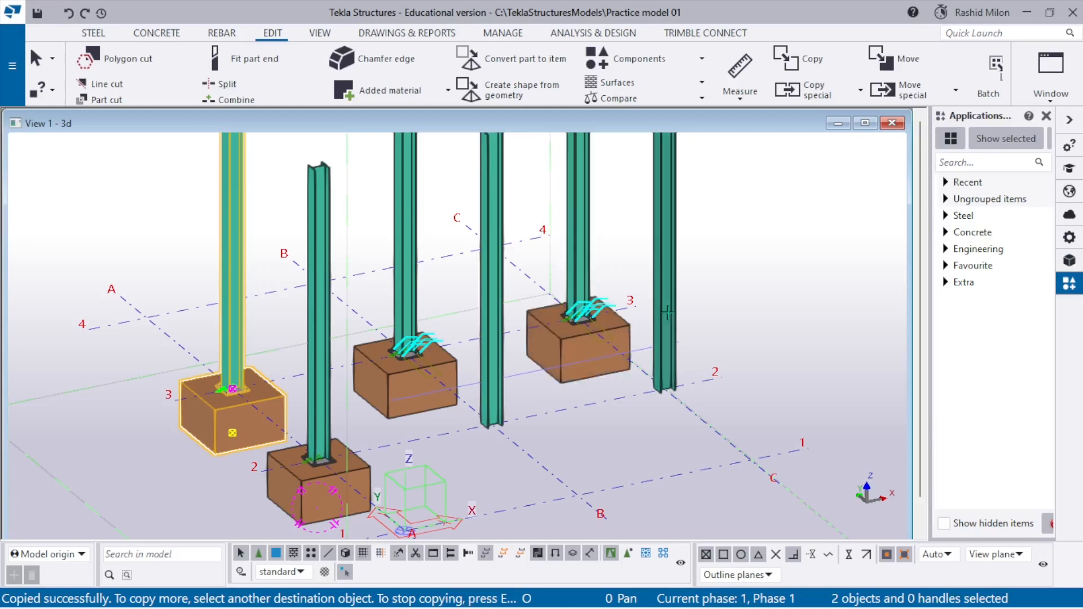
{"action": "left_click", "coordinate": [668, 312]}
{"action": "right_click", "coordinate": [529, 295]}
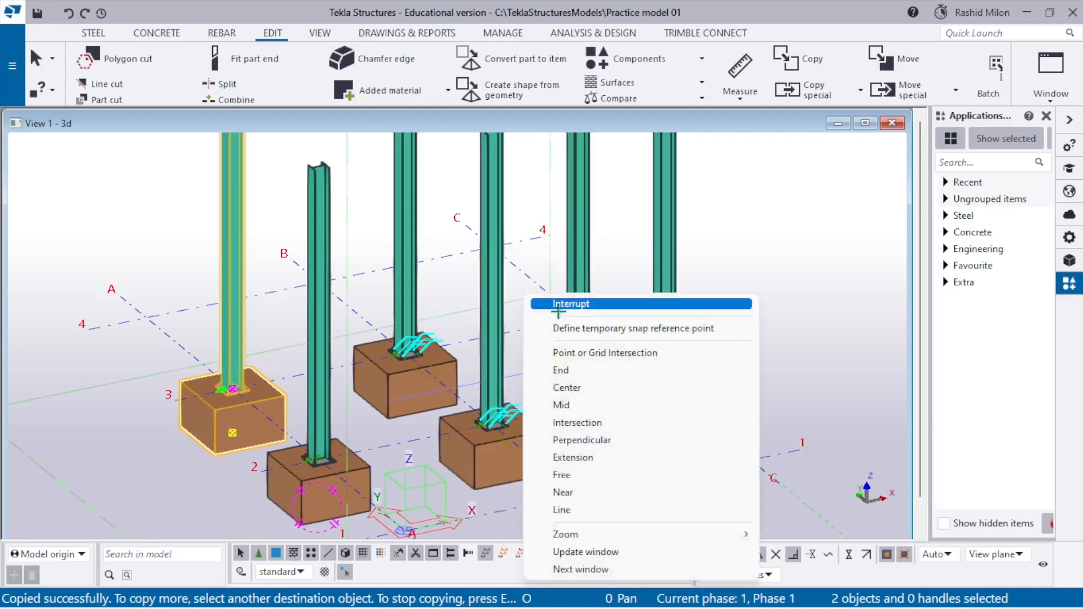
- End the copy-to-object command and fit the work area to the entire model
{"action": "left_click", "coordinate": [558, 309]}
{"action": "scroll", "coordinate": [443, 274], "scroll_direction": "up", "scroll_amount": 1}
{"action": "right_click", "coordinate": [442, 276]}
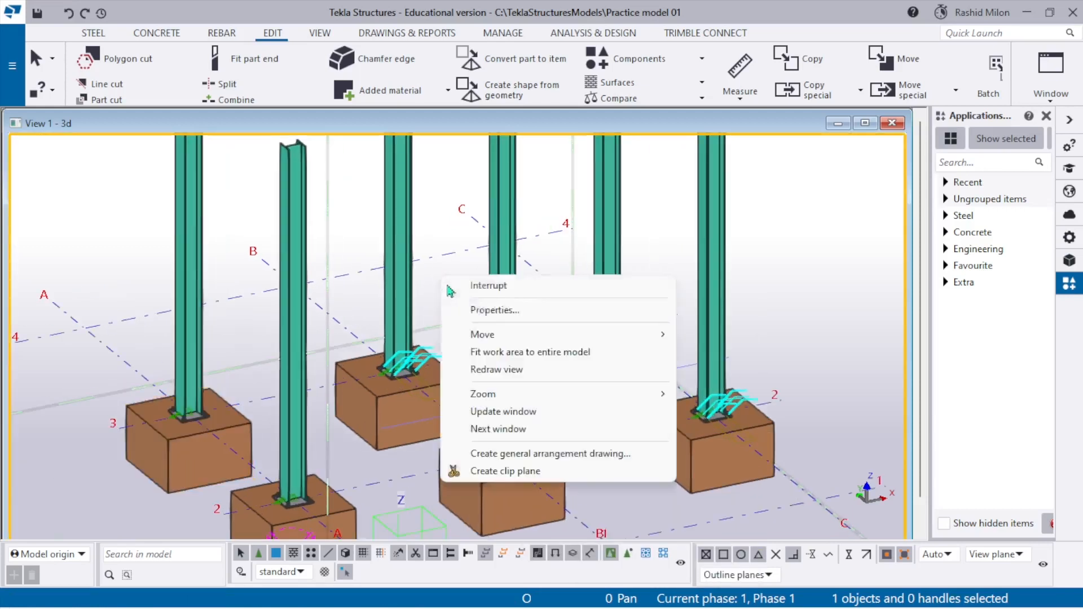
{"action": "left_click", "coordinate": [499, 353]}
- Open the properties of the base plate connection at grid B-2 and set the plate thickness to 25 in the Parts settings
{"action": "scroll", "coordinate": [477, 395], "scroll_direction": "up", "scroll_amount": 6}
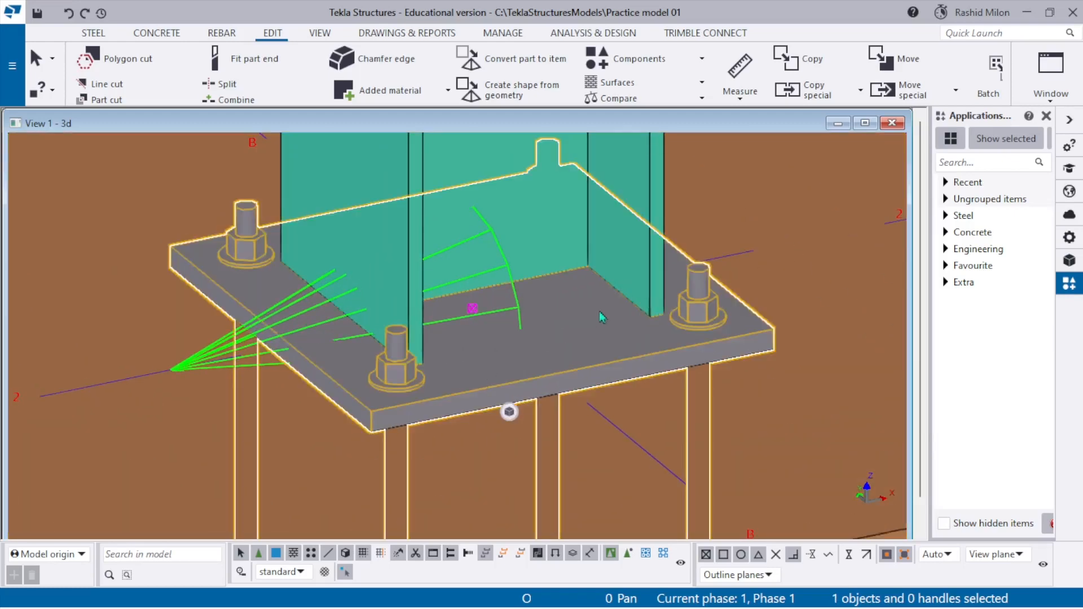
{"action": "double_click", "coordinate": [601, 274]}
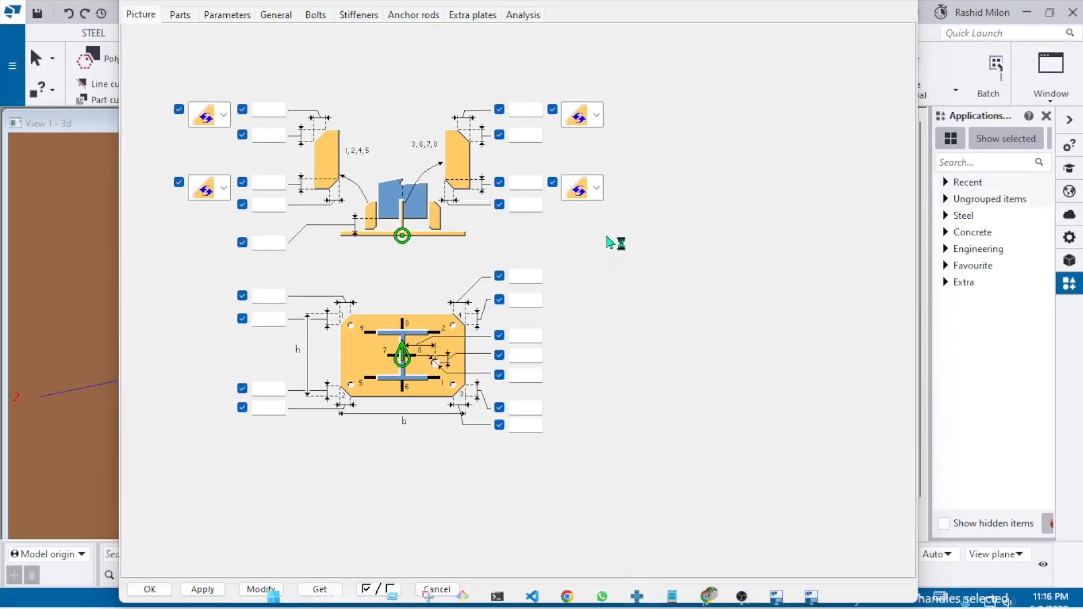
{"action": "left_click", "coordinate": [188, 19]}
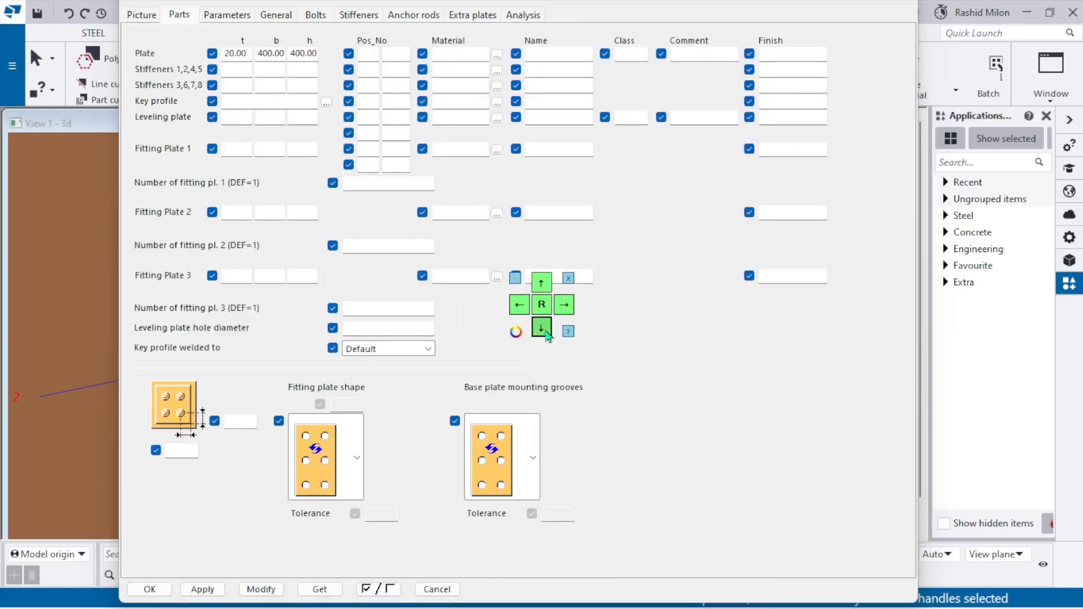
{"action": "left_click", "coordinate": [545, 333]}
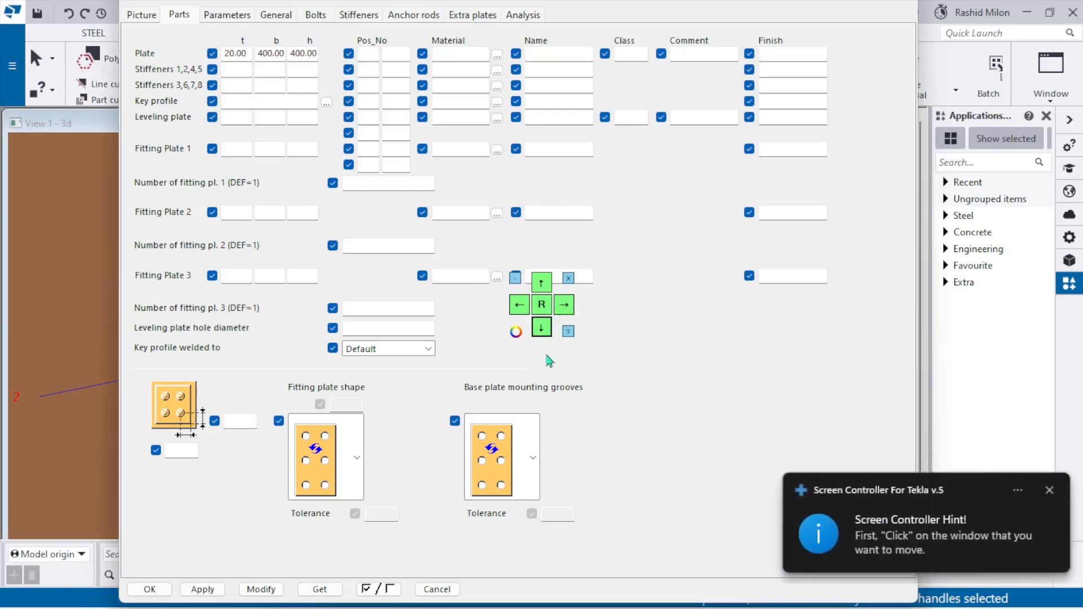
{"action": "left_click", "coordinate": [541, 327]}
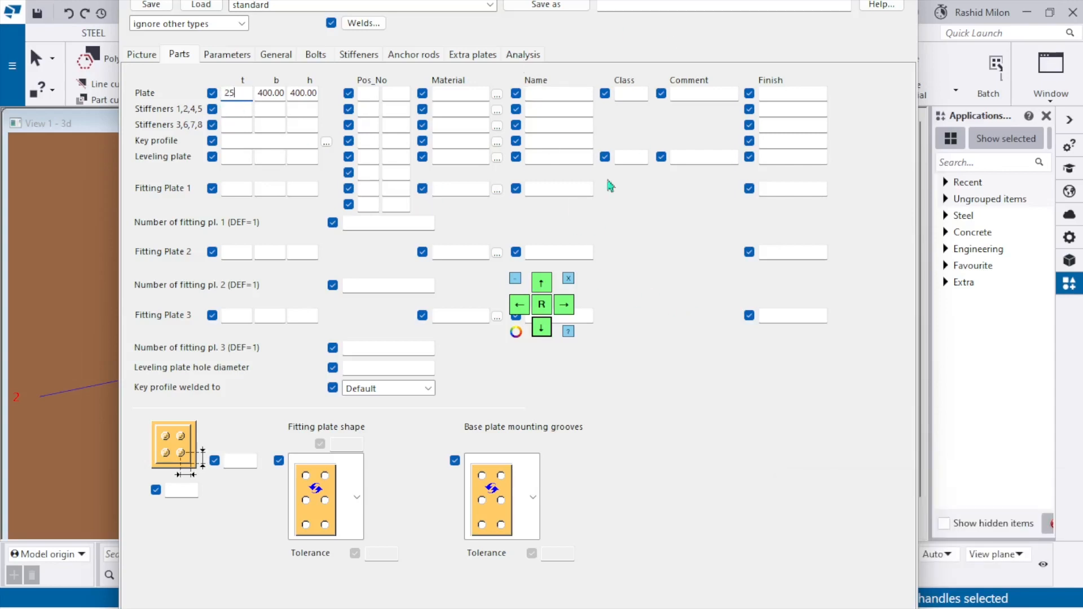
- Move the connection dialog aside to uncover the model, and apply the modification to the base plate connection at grid B-2
{"action": "left_click", "coordinate": [541, 283]}
{"action": "left_click", "coordinate": [541, 283]}
{"action": "left_click", "coordinate": [541, 283]}
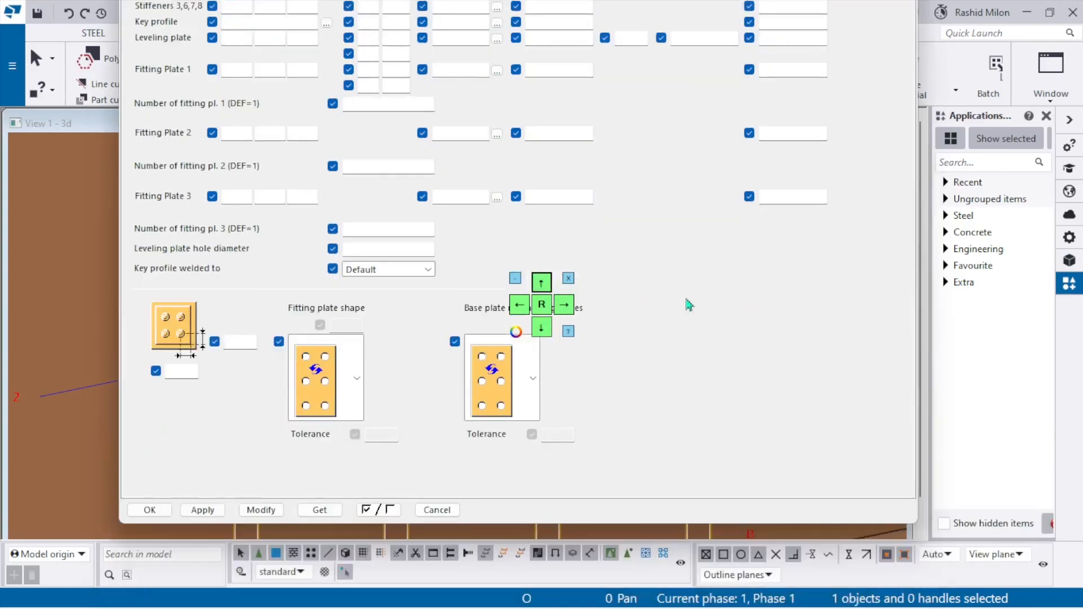
{"action": "left_click", "coordinate": [564, 306]}
{"action": "left_click", "coordinate": [564, 305]}
{"action": "left_click", "coordinate": [564, 305]}
{"action": "left_click", "coordinate": [564, 305]}
{"action": "left_click", "coordinate": [564, 305]}
{"action": "left_click", "coordinate": [564, 305]}
{"action": "left_click", "coordinate": [564, 305]}
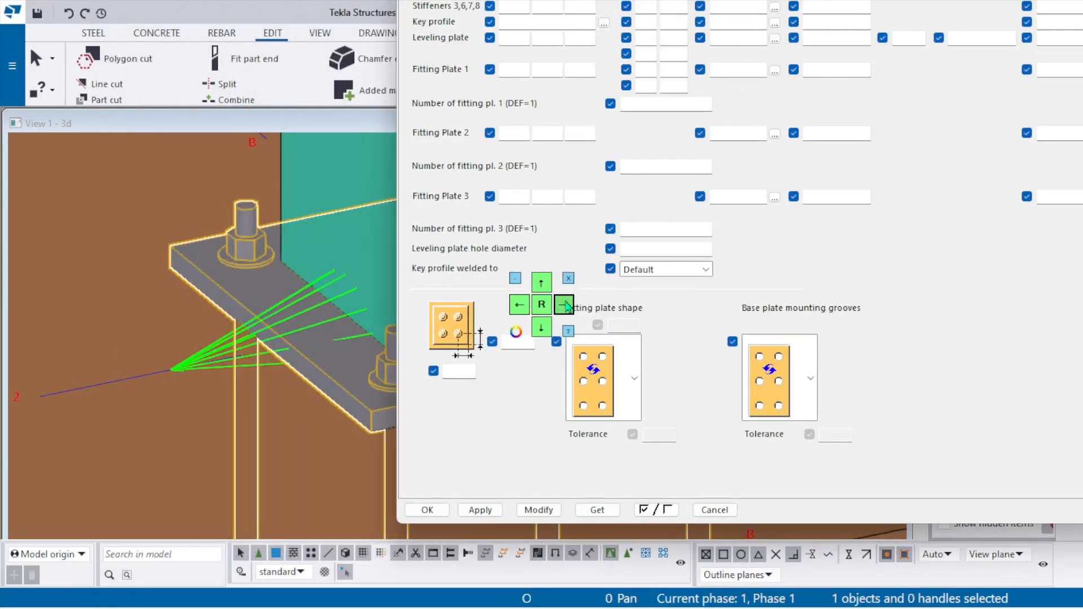
{"action": "left_click", "coordinate": [479, 510]}
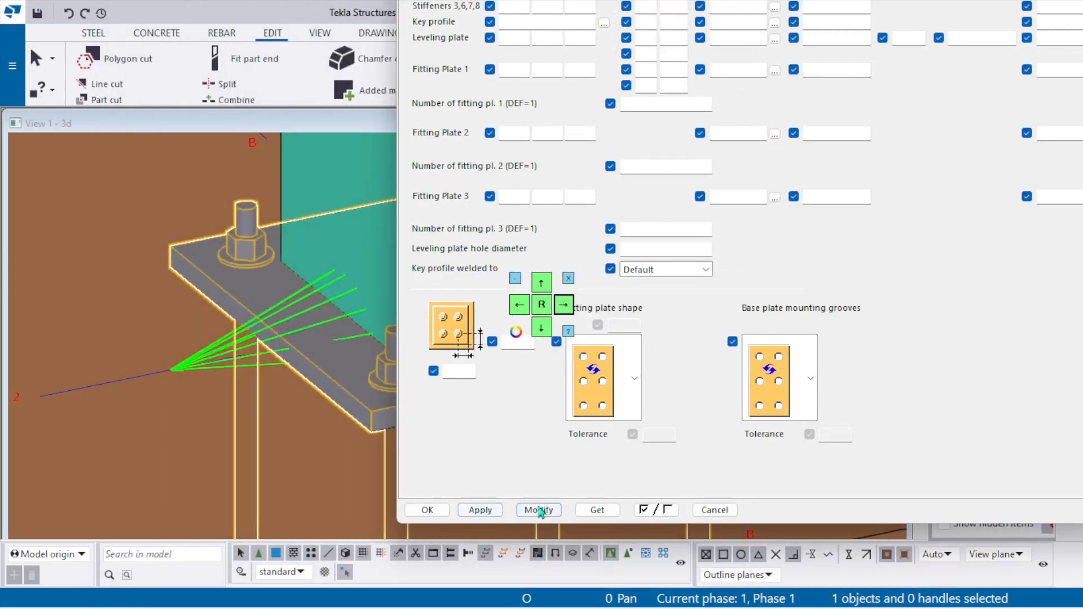
{"action": "left_click", "coordinate": [539, 510]}
- Try a window selection across the column bases to select all the base plate connections in a low 3D view
{"action": "scroll", "coordinate": [197, 350], "scroll_direction": "down", "scroll_amount": 5}
{"action": "scroll", "coordinate": [198, 350], "scroll_direction": "down", "scroll_amount": 6}
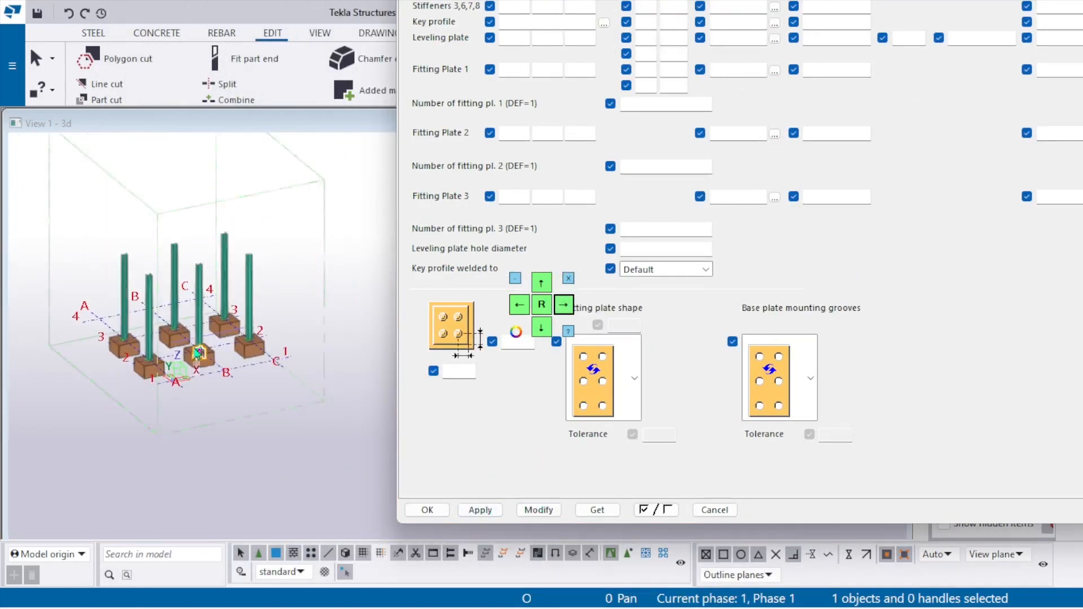
{"action": "middle_click_drag", "start_coordinate": [197, 350], "coordinate": [183, 254], "text": "ctrl"}
{"action": "scroll", "coordinate": [179, 295], "scroll_direction": "up", "scroll_amount": 2}
{"action": "left_click_drag", "start_coordinate": [74, 319], "coordinate": [332, 394]}
{"action": "scroll", "coordinate": [127, 377], "scroll_direction": "up", "scroll_amount": 5}
{"action": "scroll", "coordinate": [128, 376], "scroll_direction": "down", "scroll_amount": 5}
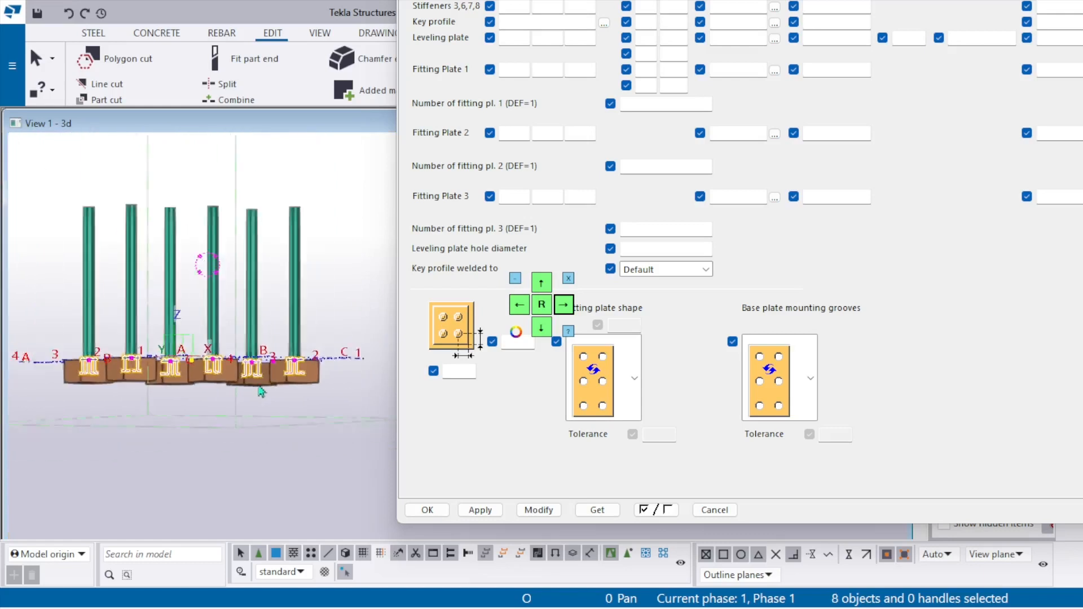
- Examine the selected base plate connections at all column bases from the side and in 3D
{"action": "scroll", "coordinate": [265, 383], "scroll_direction": "up", "scroll_amount": 3}
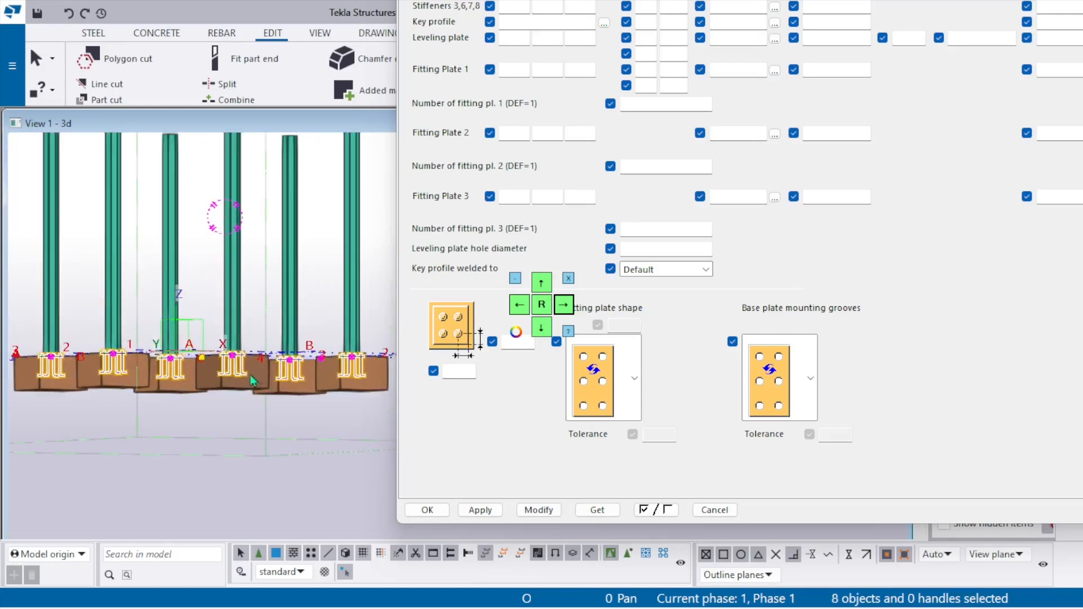
{"action": "scroll", "coordinate": [210, 378], "scroll_direction": "down", "scroll_amount": 2}
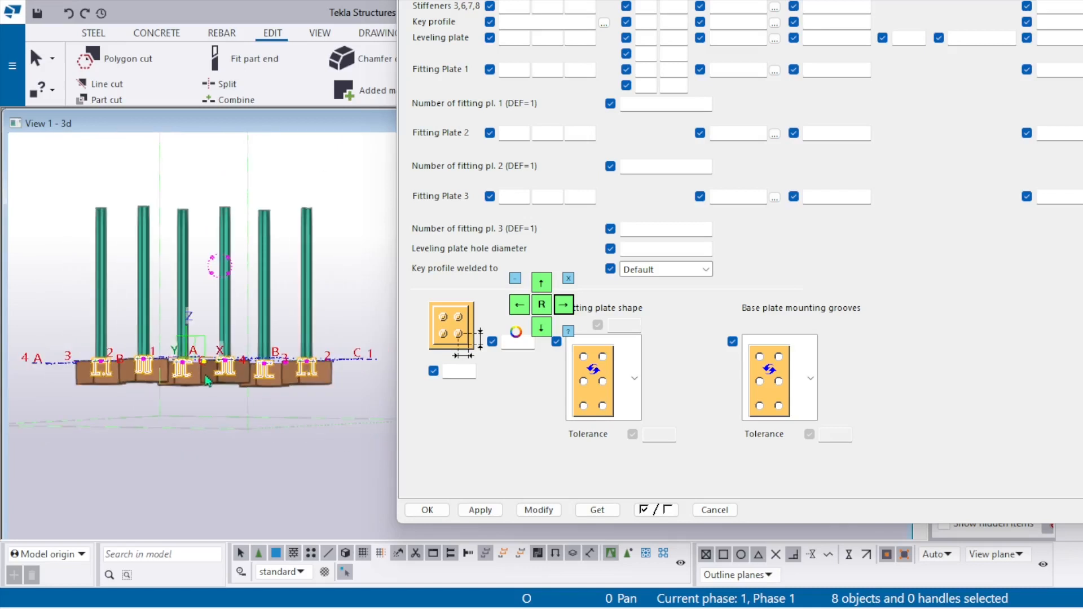
{"action": "middle_click_drag", "start_coordinate": [204, 378], "coordinate": [190, 419], "text": "ctrl"}
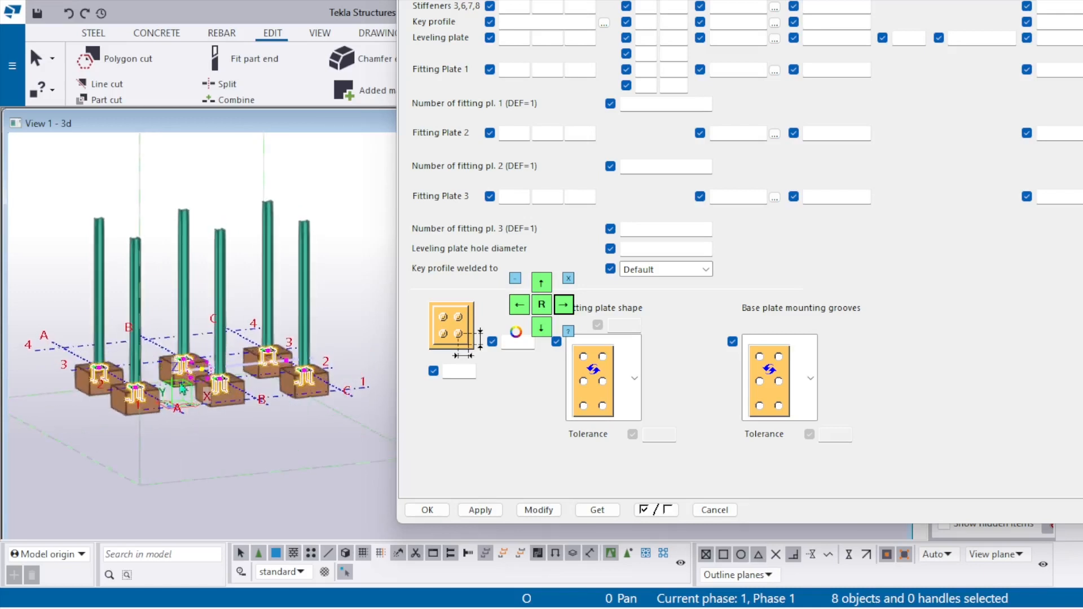
{"action": "scroll", "coordinate": [183, 389], "scroll_direction": "up", "scroll_amount": 2}
{"action": "scroll", "coordinate": [194, 389], "scroll_direction": "down", "scroll_amount": 3}
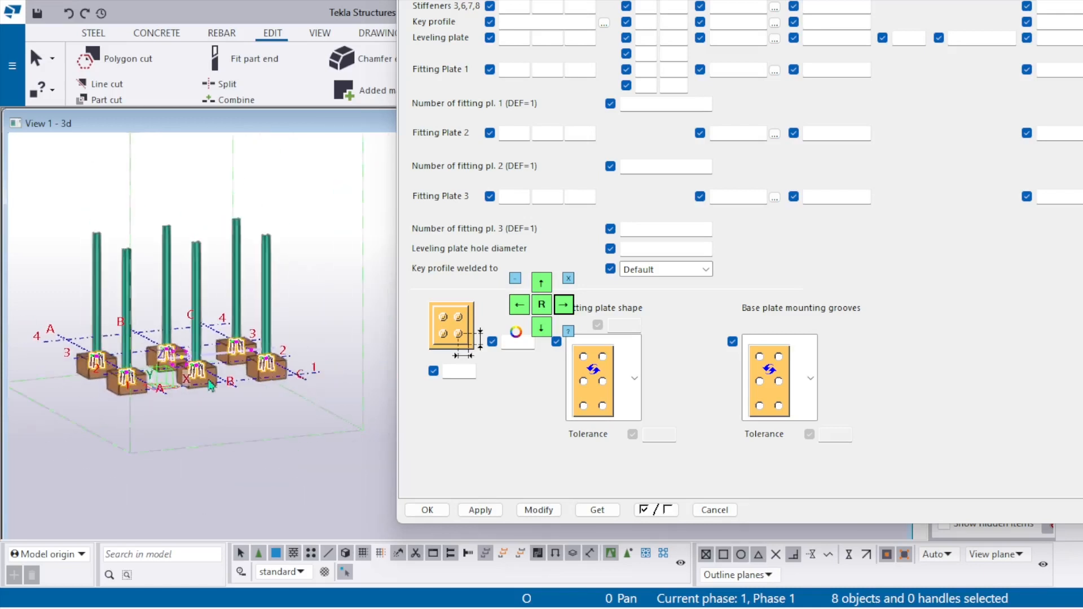
{"action": "scroll", "coordinate": [84, 336], "scroll_direction": "up", "scroll_amount": 2}
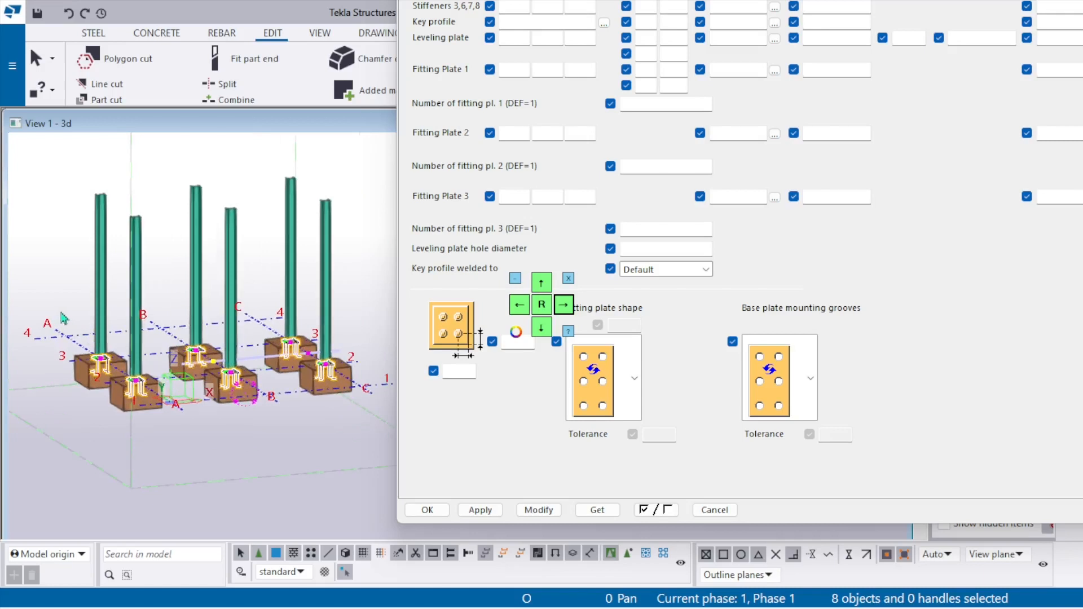
{"action": "scroll", "coordinate": [82, 312], "scroll_direction": "up", "scroll_amount": 2}
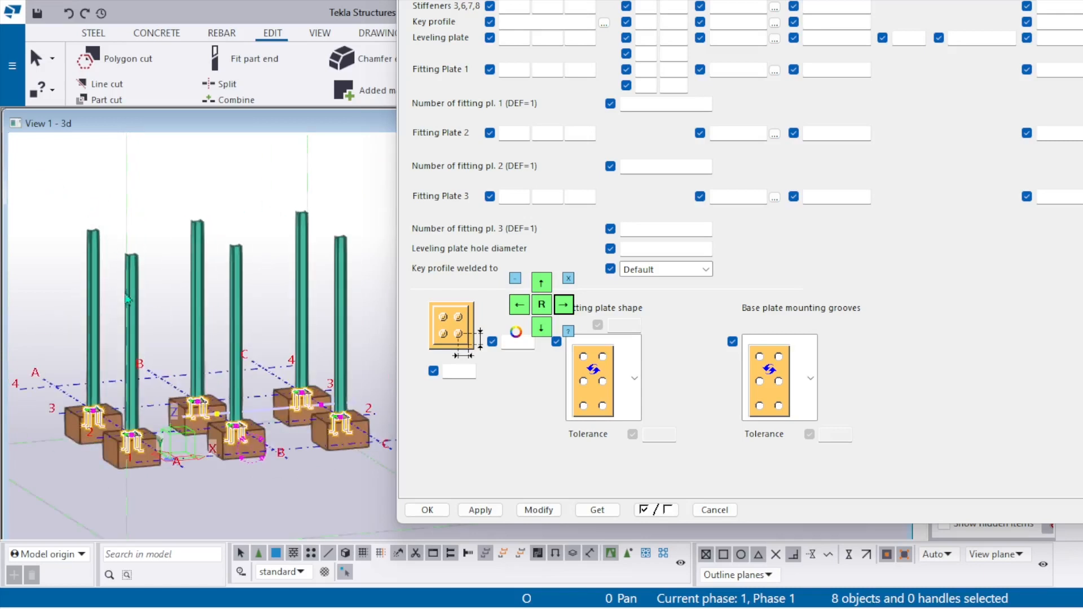
{"action": "scroll", "coordinate": [130, 298], "scroll_direction": "down", "scroll_amount": 1}
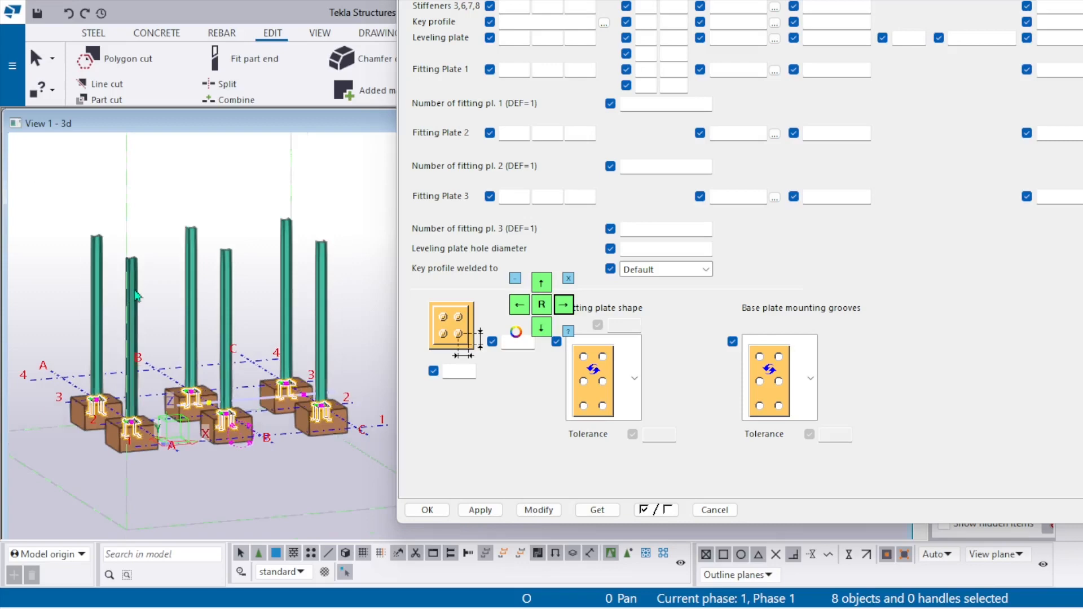
- Try selecting the six columns with area selections drawn in both directions across their upper parts
{"action": "middle_click_drag", "start_coordinate": [61, 202], "coordinate": [126, 227], "text": "ctrl"}
{"action": "left_click_drag", "start_coordinate": [50, 164], "coordinate": [338, 275]}
{"action": "left_click_drag", "start_coordinate": [179, 299], "coordinate": [66, 312]}
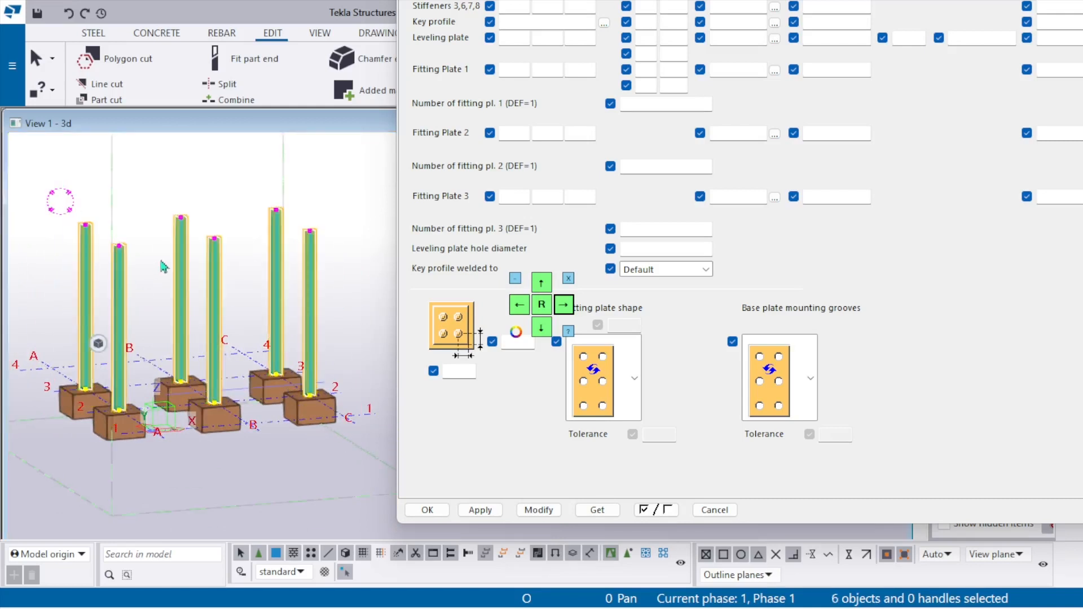
{"action": "left_click", "coordinate": [341, 189]}
{"action": "left_click_drag", "start_coordinate": [348, 169], "coordinate": [71, 304]}
{"action": "left_click", "coordinate": [80, 207]}
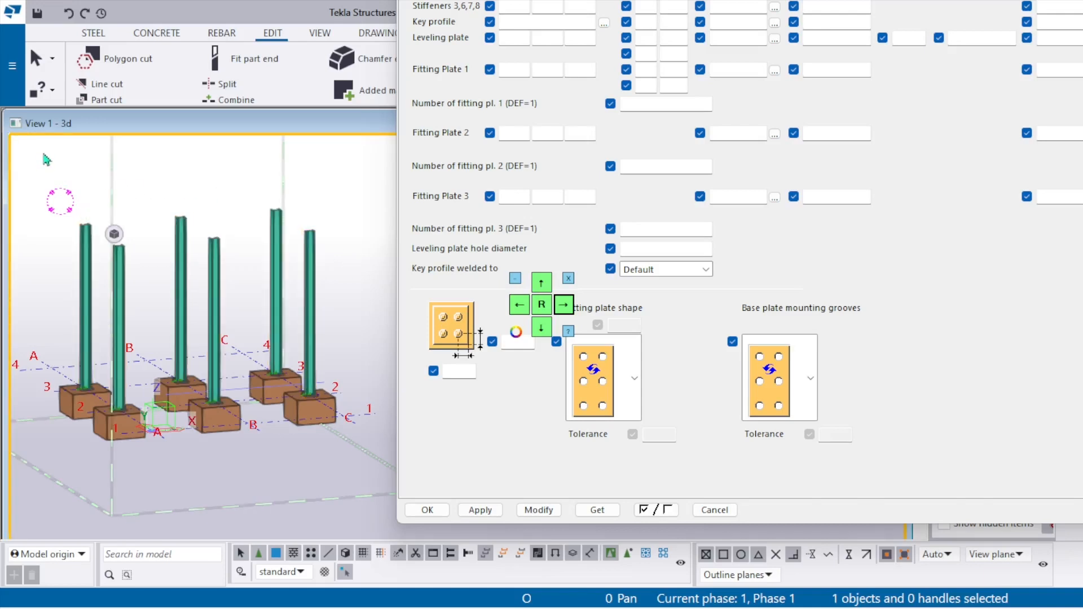
{"action": "left_click_drag", "start_coordinate": [32, 149], "coordinate": [337, 303]}
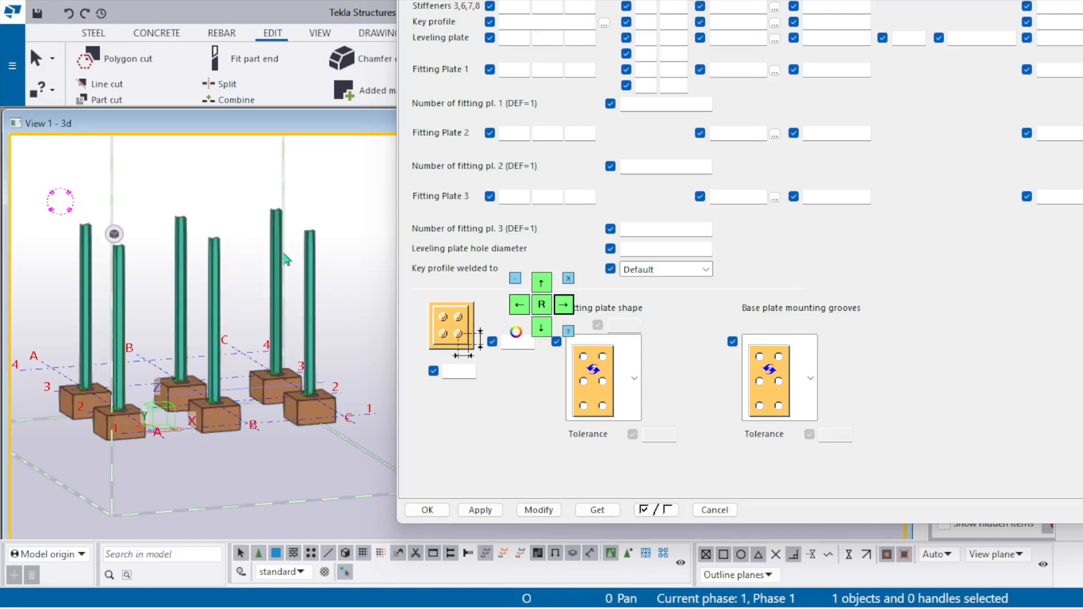
- Try selecting only the footing at grid C-2 with a crossing window over its lower edge, and clear the selection
{"action": "scroll", "coordinate": [338, 364], "scroll_direction": "up", "scroll_amount": 2}
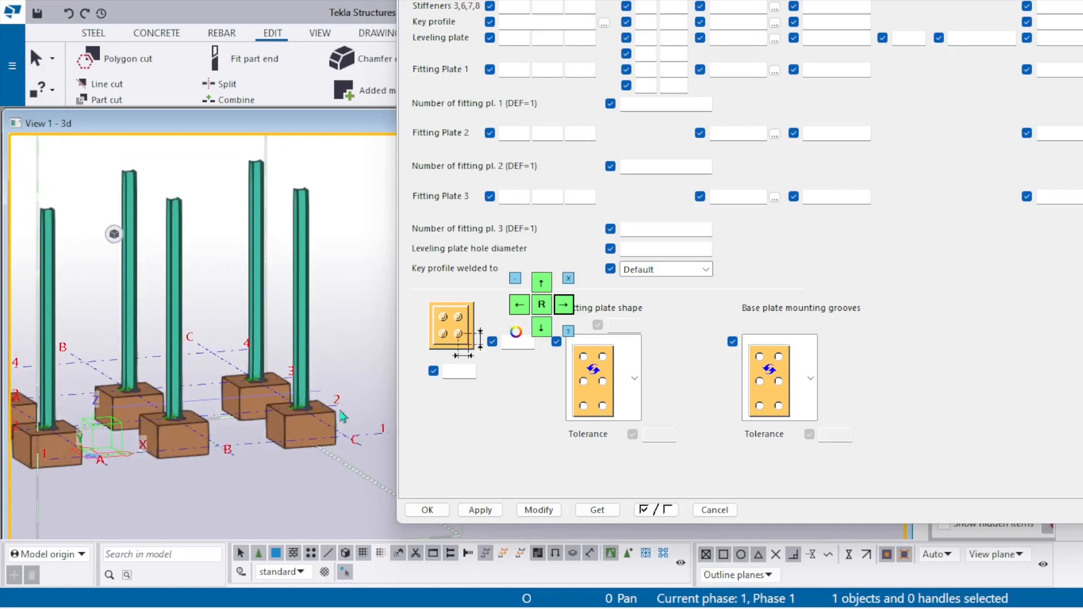
{"action": "scroll", "coordinate": [332, 476], "scroll_direction": "up", "scroll_amount": 5}
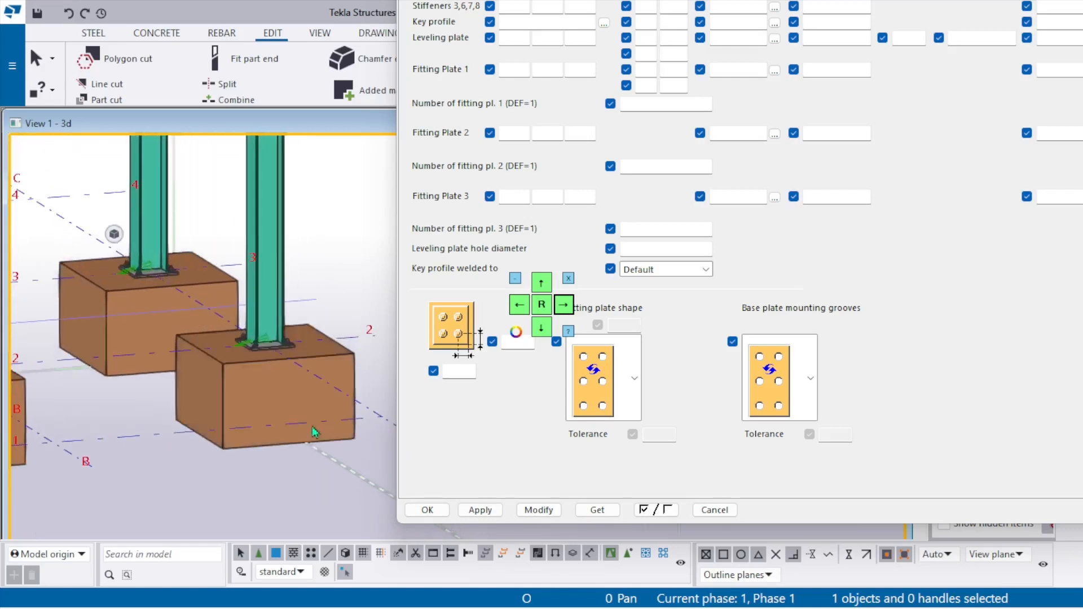
{"action": "scroll", "coordinate": [269, 426], "scroll_direction": "down", "scroll_amount": 3}
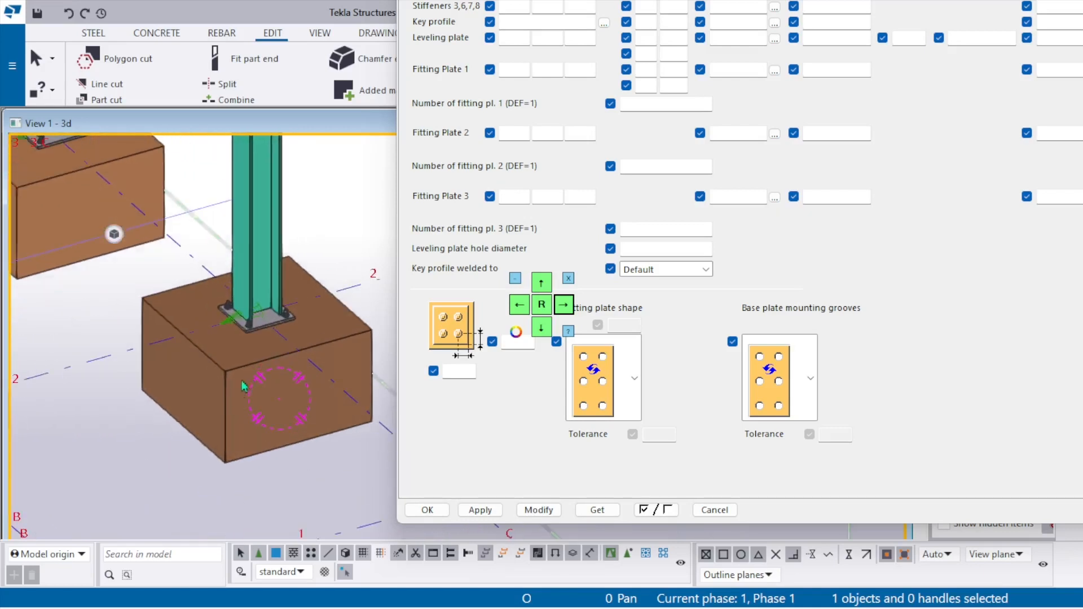
{"action": "left_click_drag", "start_coordinate": [262, 428], "coordinate": [217, 474]}
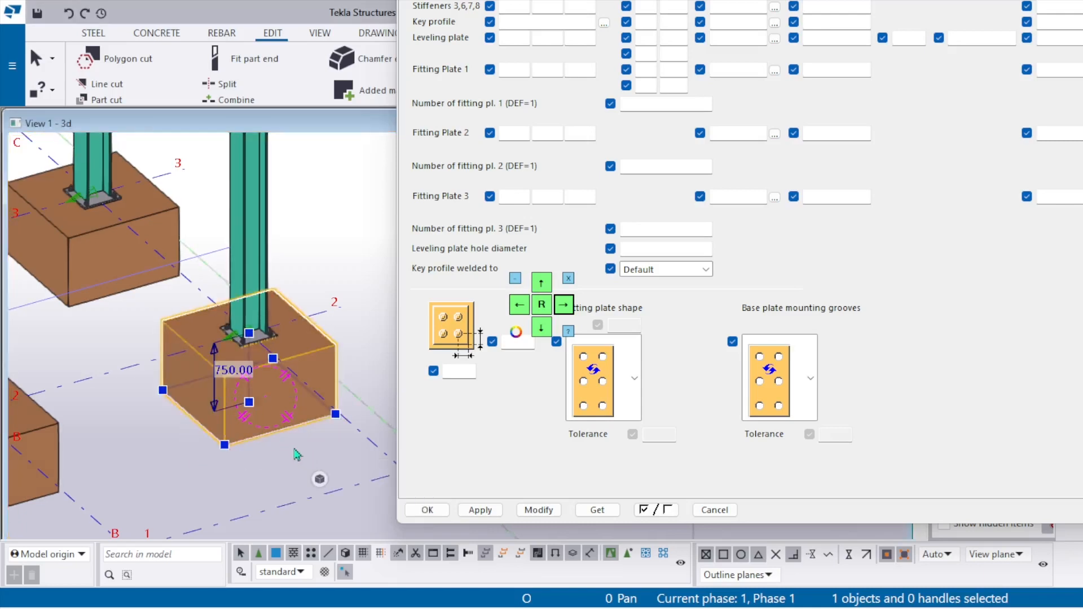
{"action": "left_click", "coordinate": [285, 450]}
{"action": "left_click_drag", "start_coordinate": [260, 451], "coordinate": [226, 401]}
{"action": "left_click", "coordinate": [300, 452]}
- Try selecting the footing at grid C-2 together with its base plate connection using an enclosing window, and clear the selection
{"action": "scroll", "coordinate": [287, 422], "scroll_direction": "up", "scroll_amount": 1}
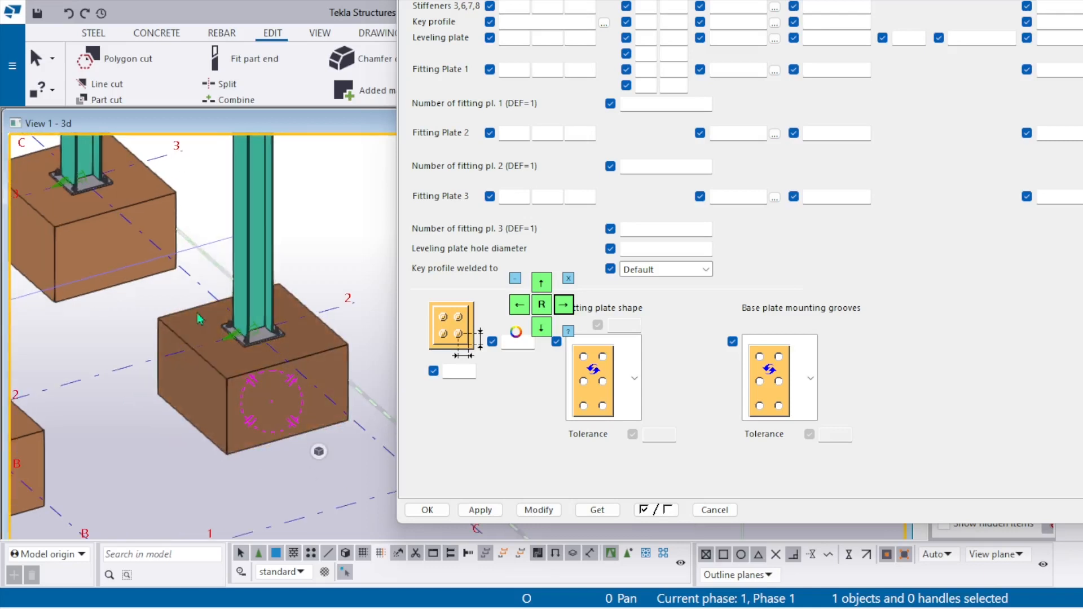
{"action": "scroll", "coordinate": [225, 343], "scroll_direction": "down", "scroll_amount": 2}
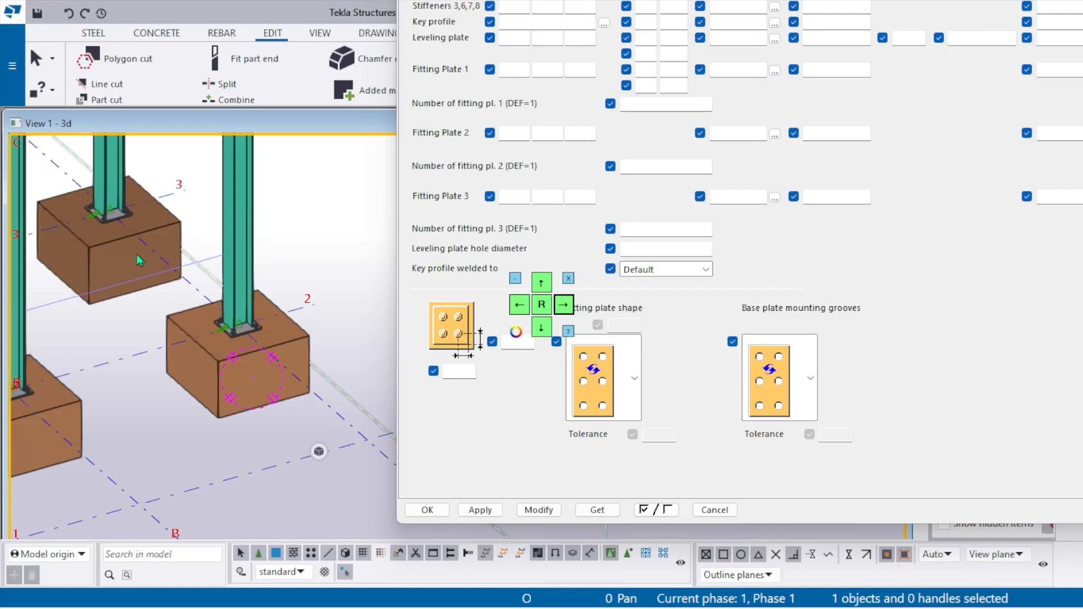
{"action": "left_click_drag", "start_coordinate": [139, 257], "coordinate": [346, 453]}
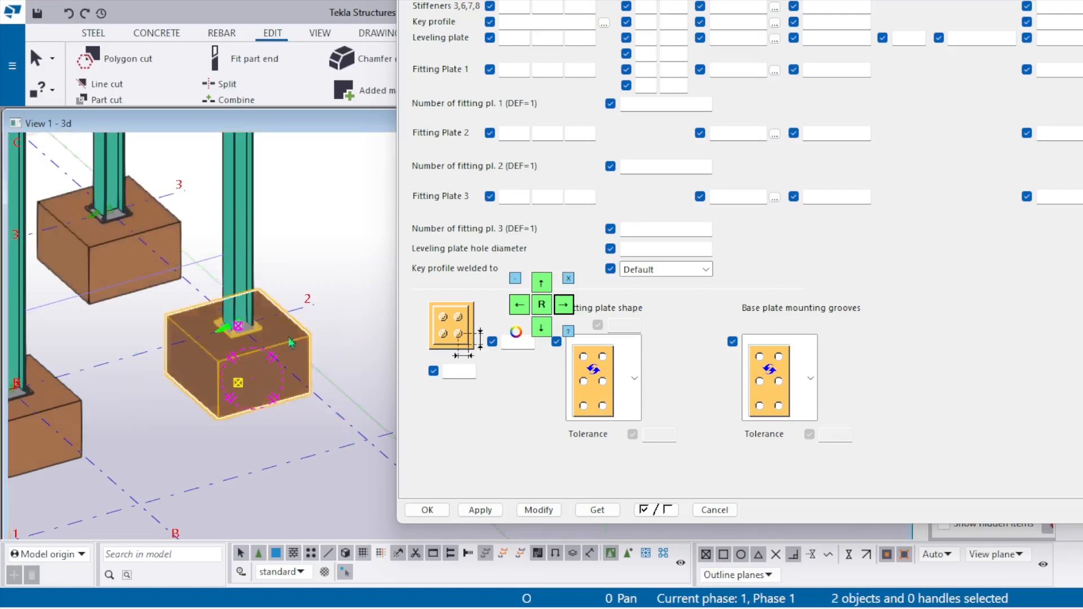
{"action": "left_click", "coordinate": [321, 256]}
- Select the base plate connections of all six columns with one window drawn across the footings in 3D
{"action": "scroll", "coordinate": [232, 438], "scroll_direction": "down", "scroll_amount": 4}
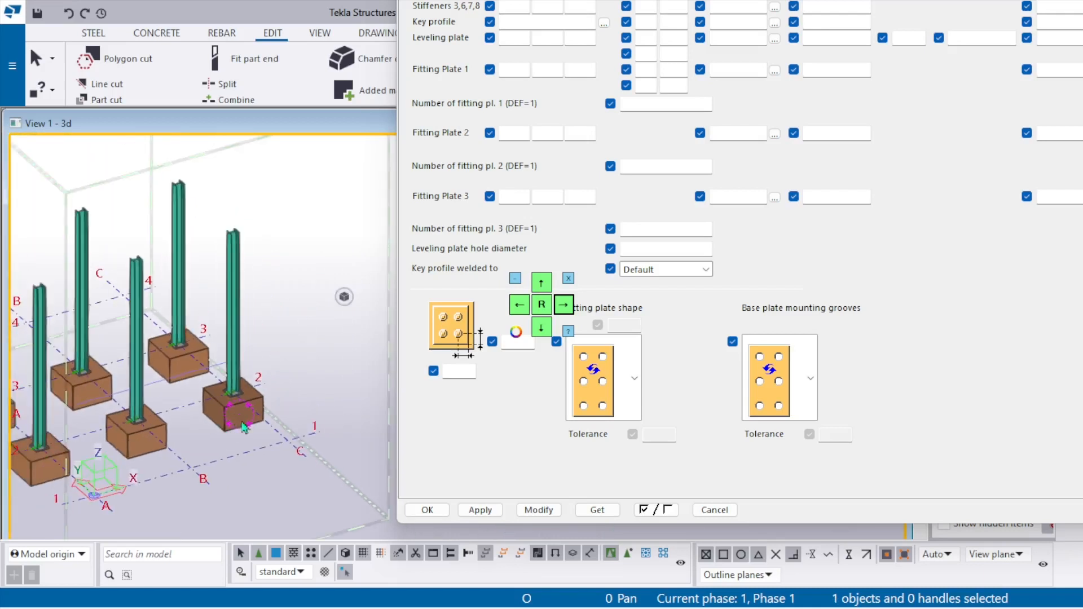
{"action": "scroll", "coordinate": [243, 427], "scroll_direction": "up", "scroll_amount": 5}
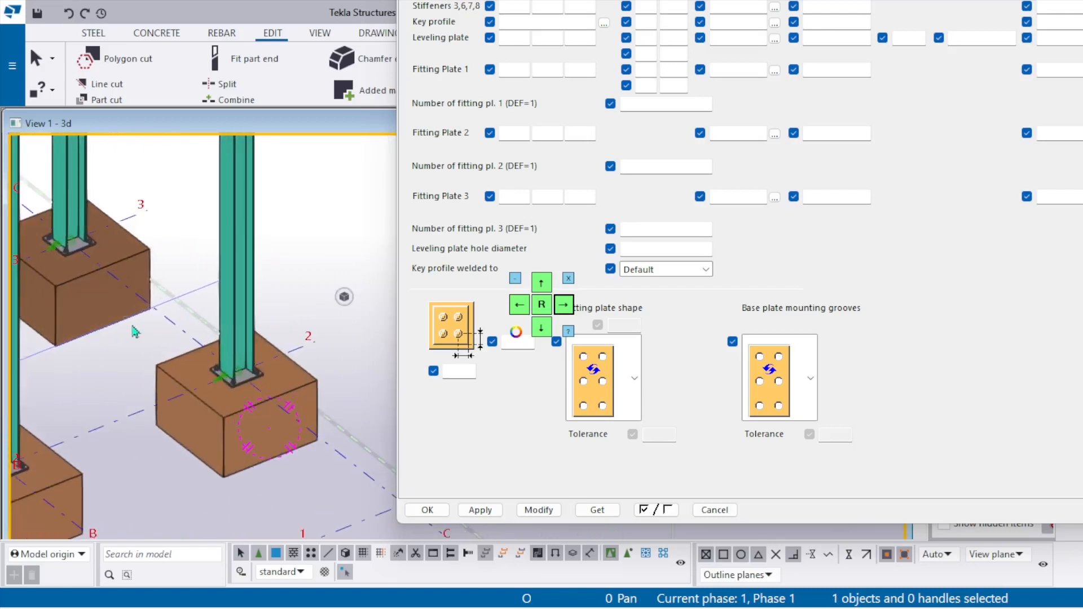
{"action": "scroll", "coordinate": [276, 367], "scroll_direction": "down", "scroll_amount": 5}
{"action": "middle_click_drag", "start_coordinate": [266, 366], "coordinate": [210, 285], "text": "ctrl"}
{"action": "scroll", "coordinate": [264, 400], "scroll_direction": "up", "scroll_amount": 2}
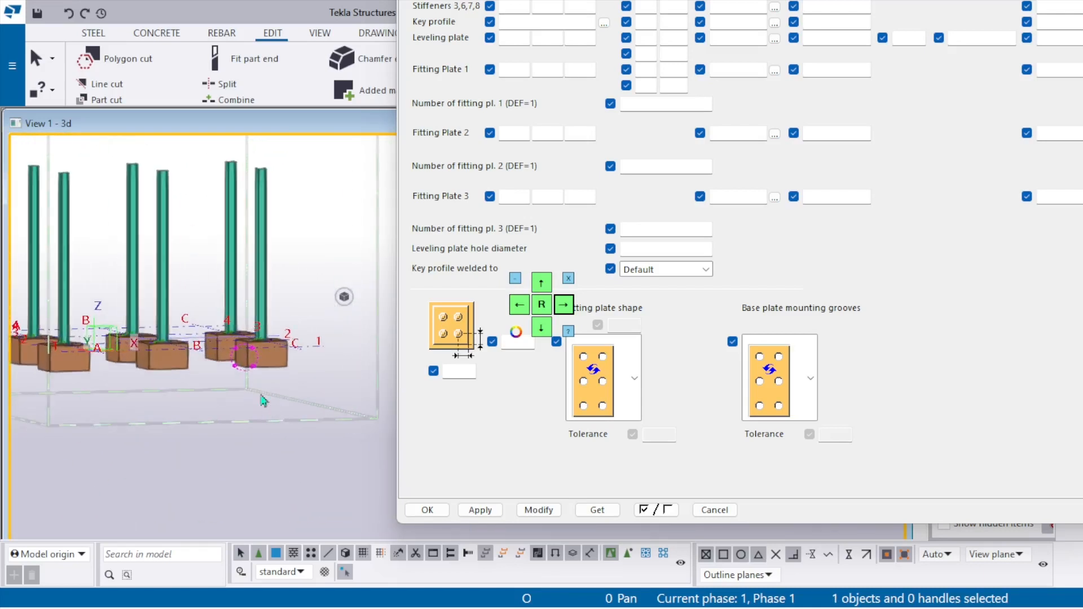
{"action": "middle_click_drag", "start_coordinate": [195, 361], "coordinate": [259, 406]}
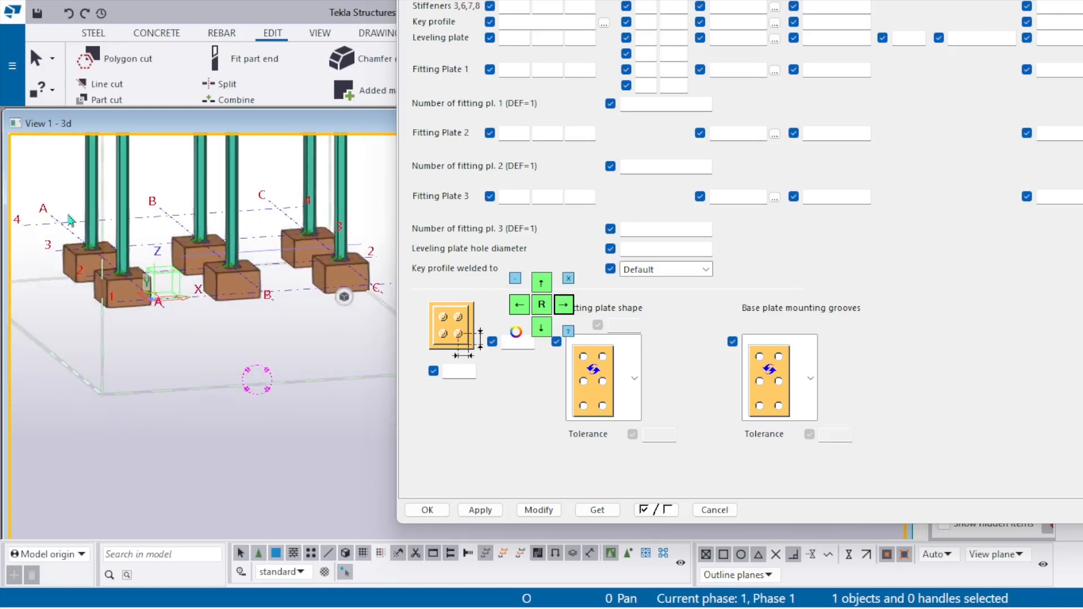
{"action": "left_click_drag", "start_coordinate": [39, 181], "coordinate": [392, 309]}
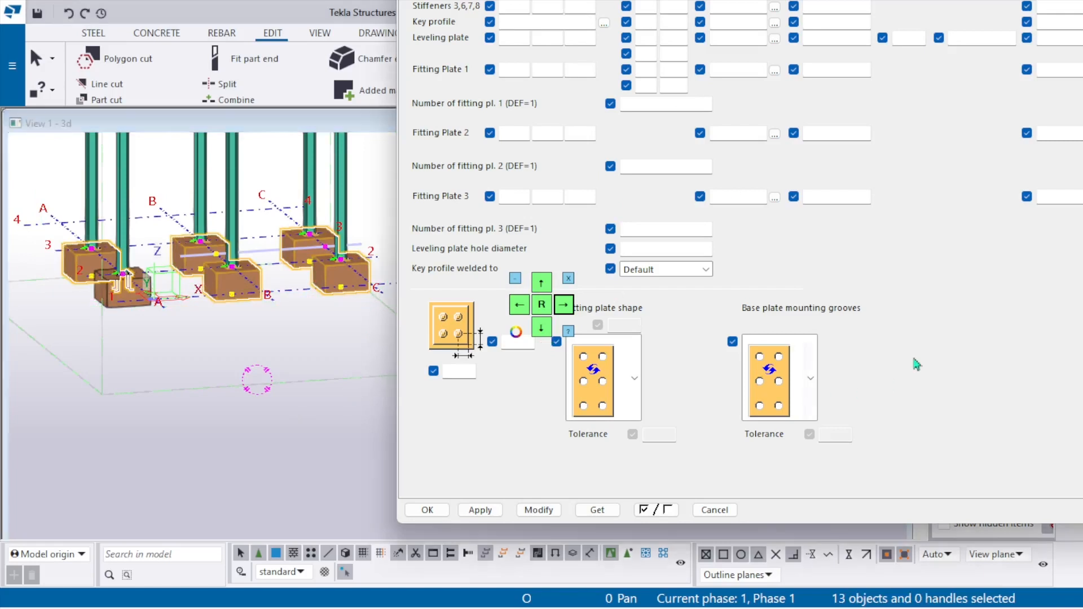
- Exclude every part setting except the Plate dimensions and modify the selected base plate connections with a plate thickness of 25
{"action": "left_click", "coordinate": [541, 327]}
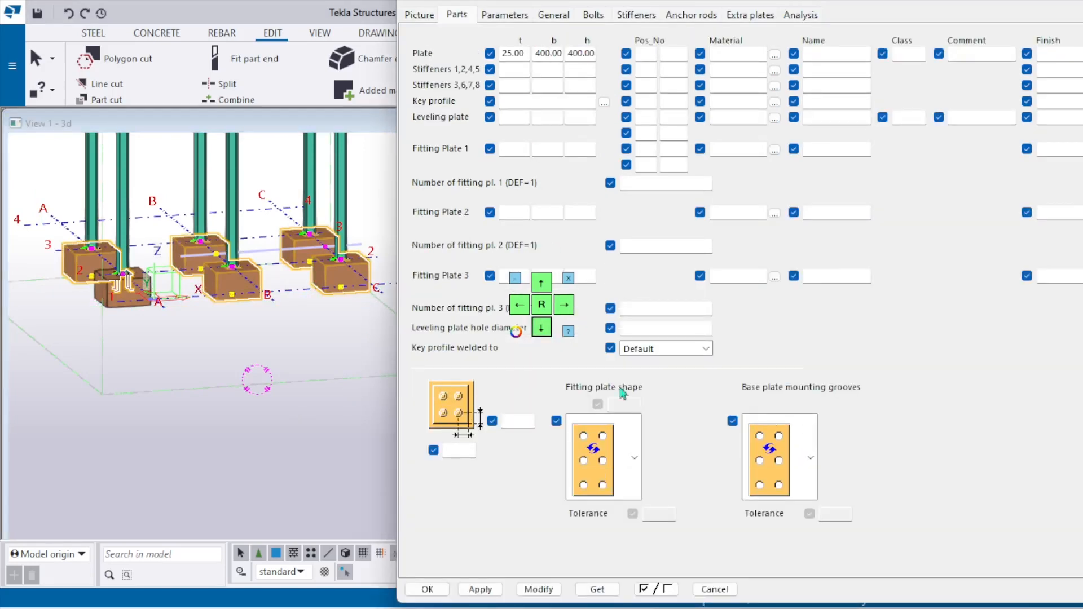
{"action": "left_click", "coordinate": [668, 590]}
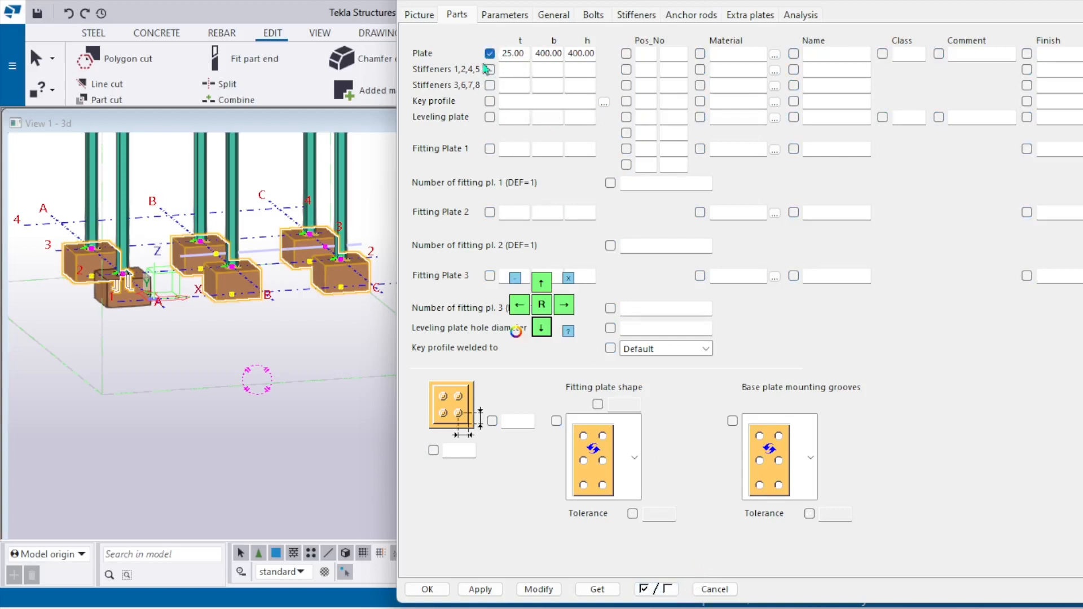
{"action": "scroll", "coordinate": [246, 336], "scroll_direction": "down", "scroll_amount": 2}
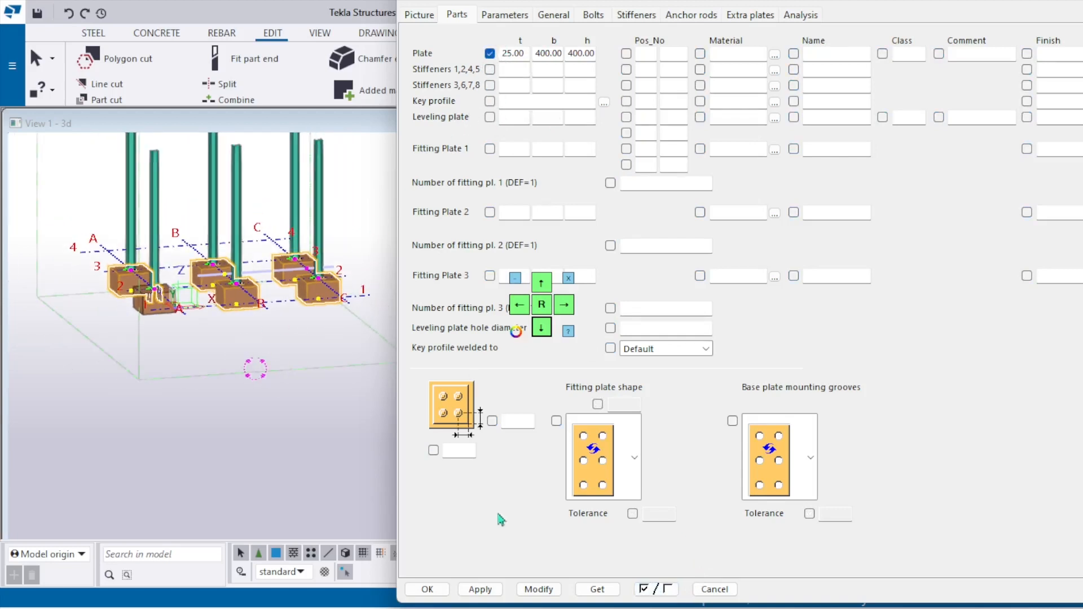
{"action": "scroll", "coordinate": [111, 359], "scroll_direction": "up", "scroll_amount": 5}
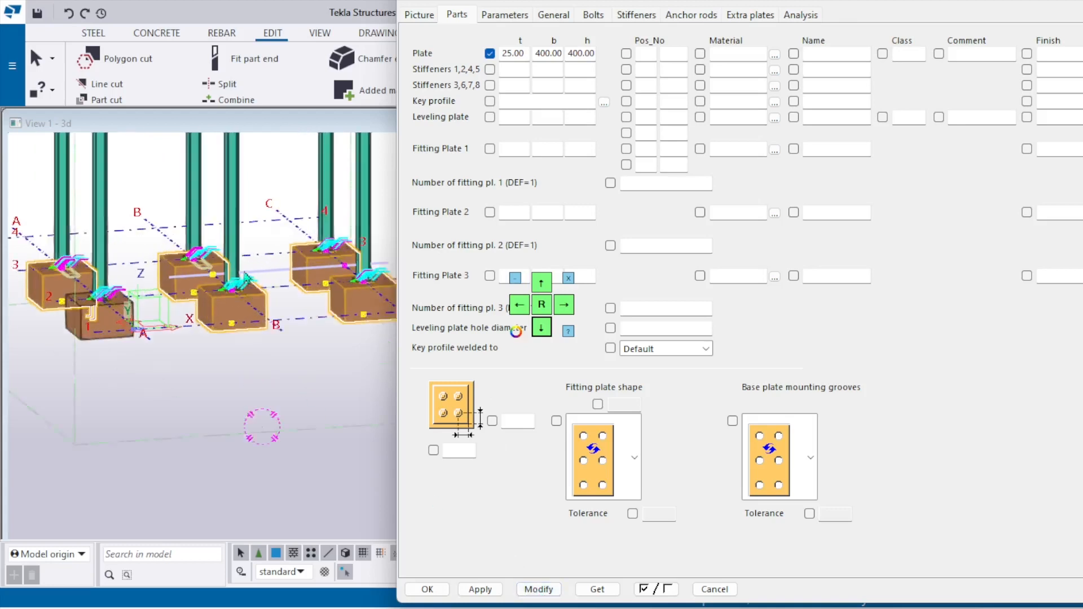
{"action": "scroll", "coordinate": [110, 360], "scroll_direction": "up", "scroll_amount": 5}
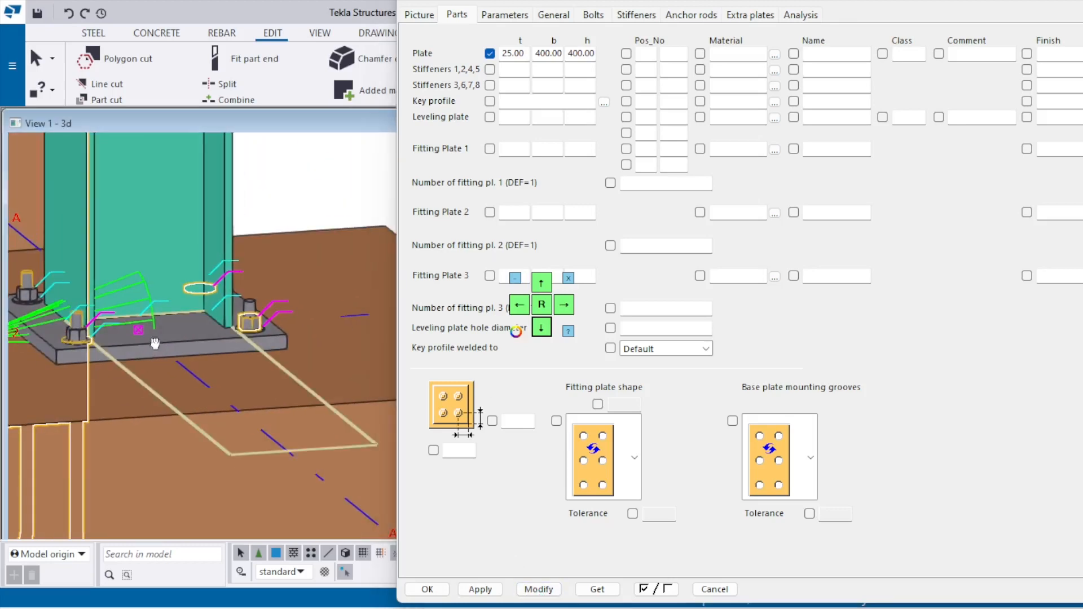
{"action": "scroll", "coordinate": [156, 363], "scroll_direction": "down", "scroll_amount": 3}
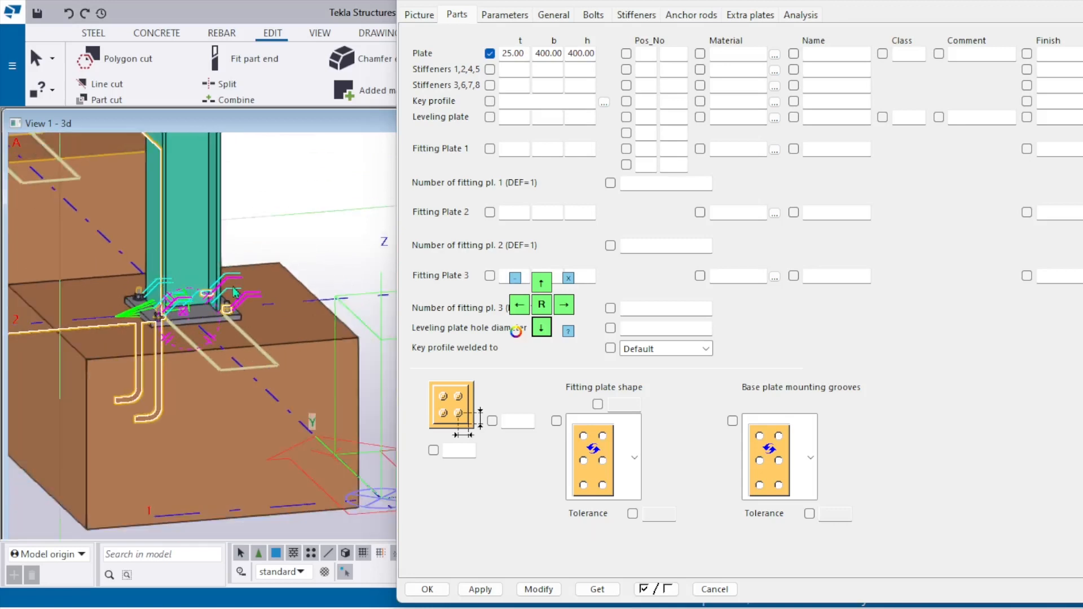
- Look through the bolt, anchor rod and extra plate settings of the base plate connection and return to its part dimensions
{"action": "left_click", "coordinate": [641, 16]}
{"action": "left_click", "coordinate": [595, 15]}
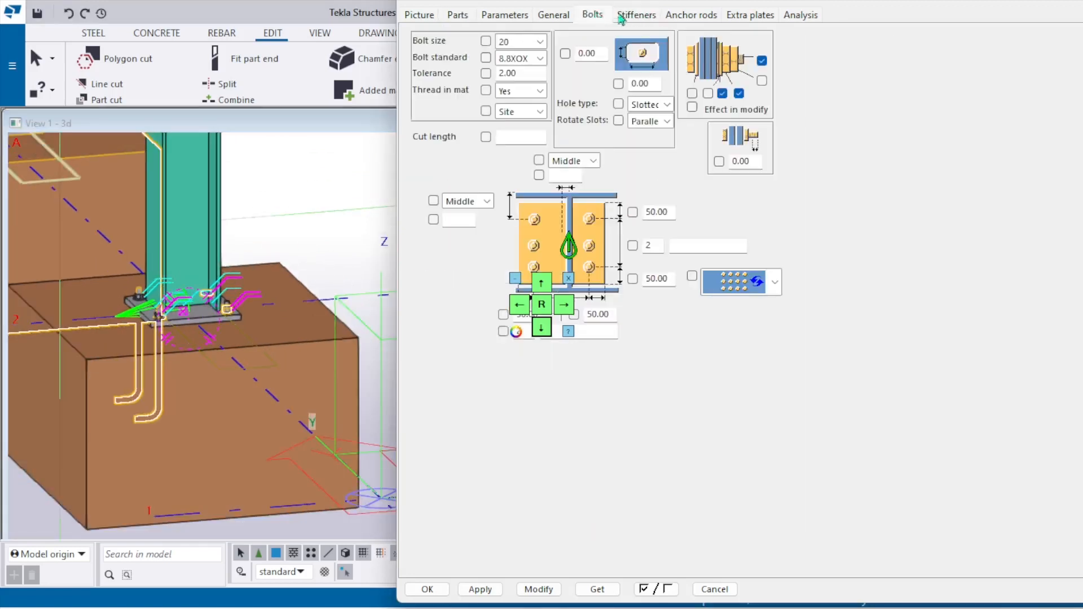
{"action": "left_click", "coordinate": [681, 15]}
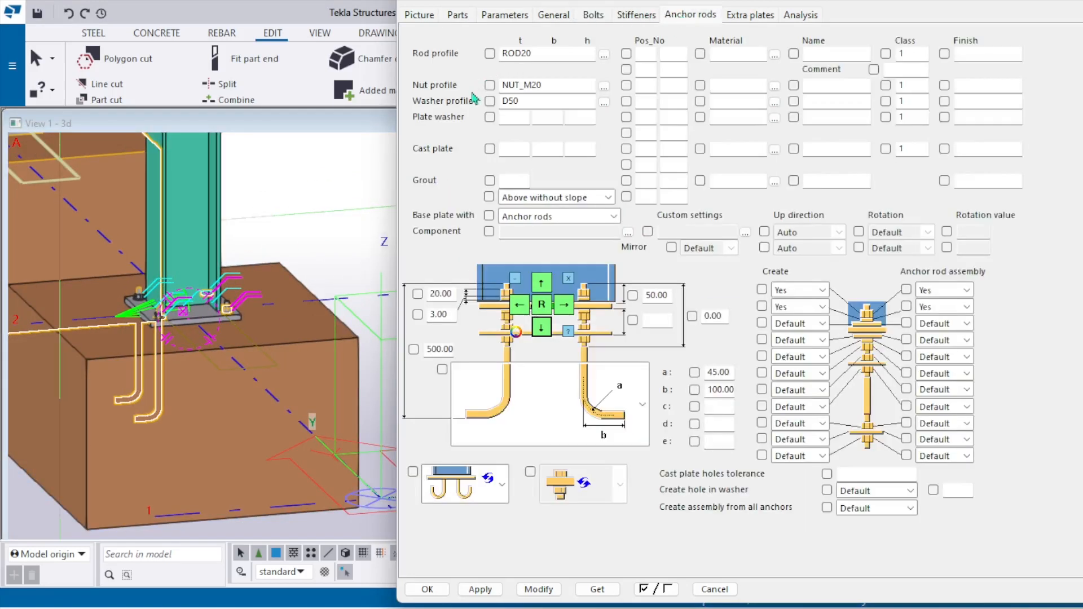
{"action": "left_click", "coordinate": [755, 15]}
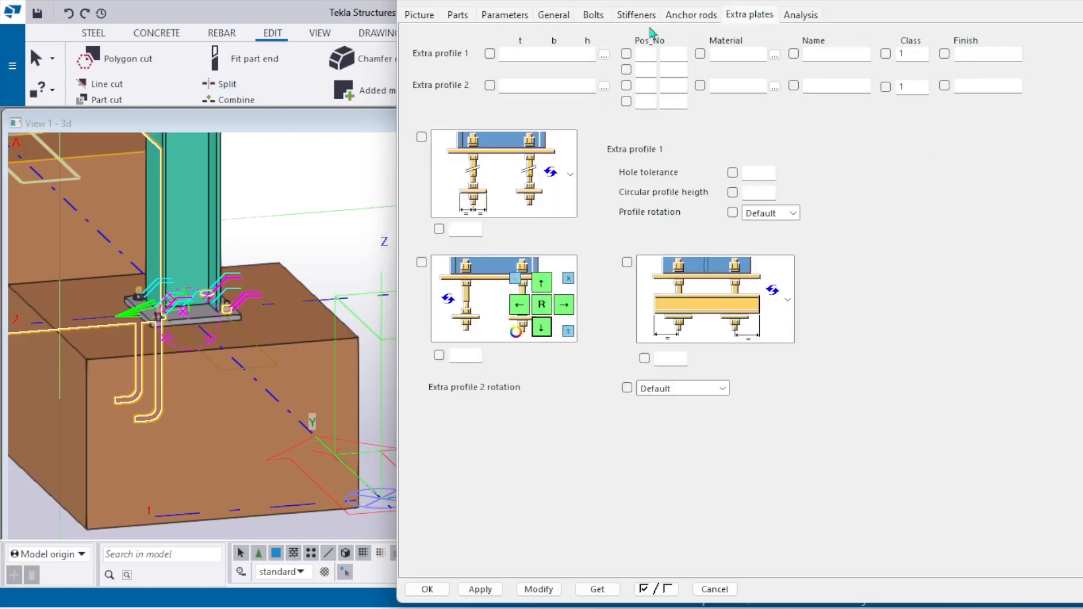
{"action": "left_click", "coordinate": [504, 16]}
{"action": "left_click", "coordinate": [457, 15]}
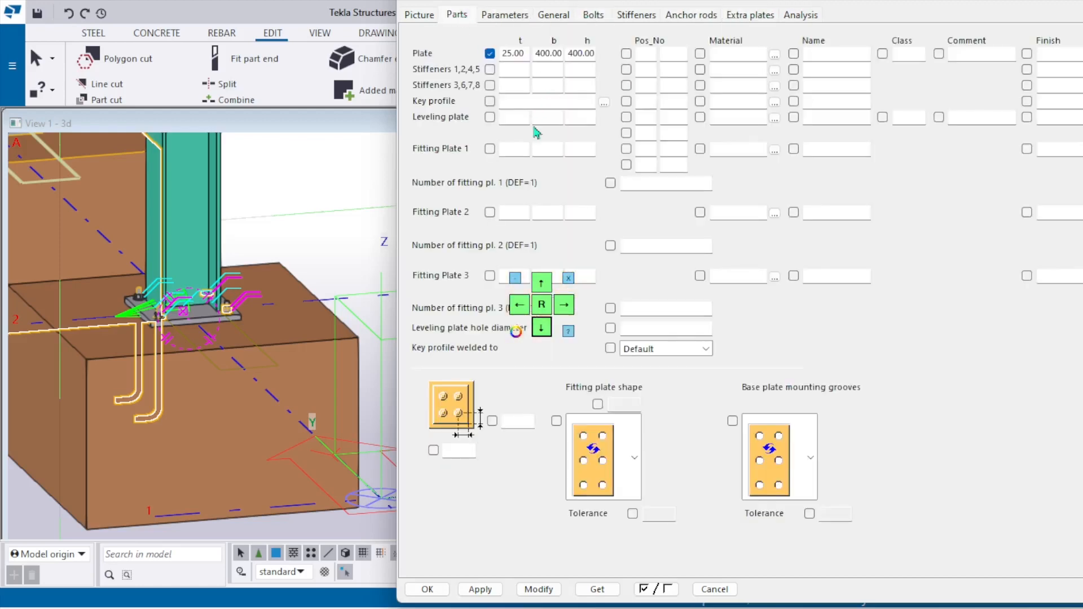
{"action": "scroll", "coordinate": [315, 203], "scroll_direction": "up", "scroll_amount": 5}
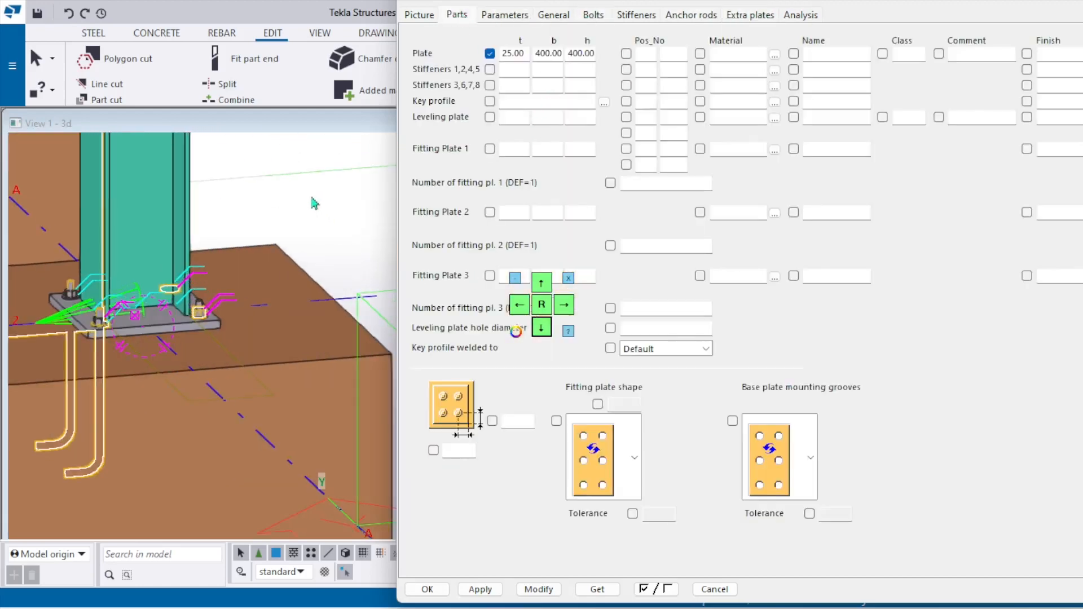
- Apply the plate settings to the selection again, select the base plate connection at grid A-2 and close the settings
{"action": "left_click", "coordinate": [538, 589]}
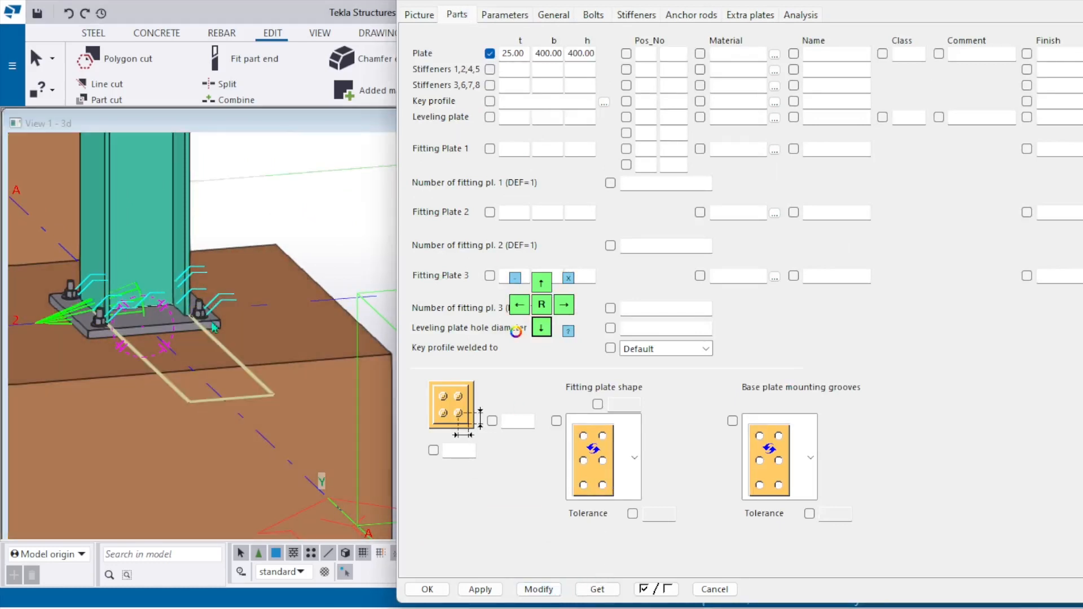
{"action": "scroll", "coordinate": [116, 314], "scroll_direction": "down", "scroll_amount": 2}
{"action": "scroll", "coordinate": [83, 319], "scroll_direction": "up", "scroll_amount": 5}
{"action": "left_click", "coordinate": [83, 320]}
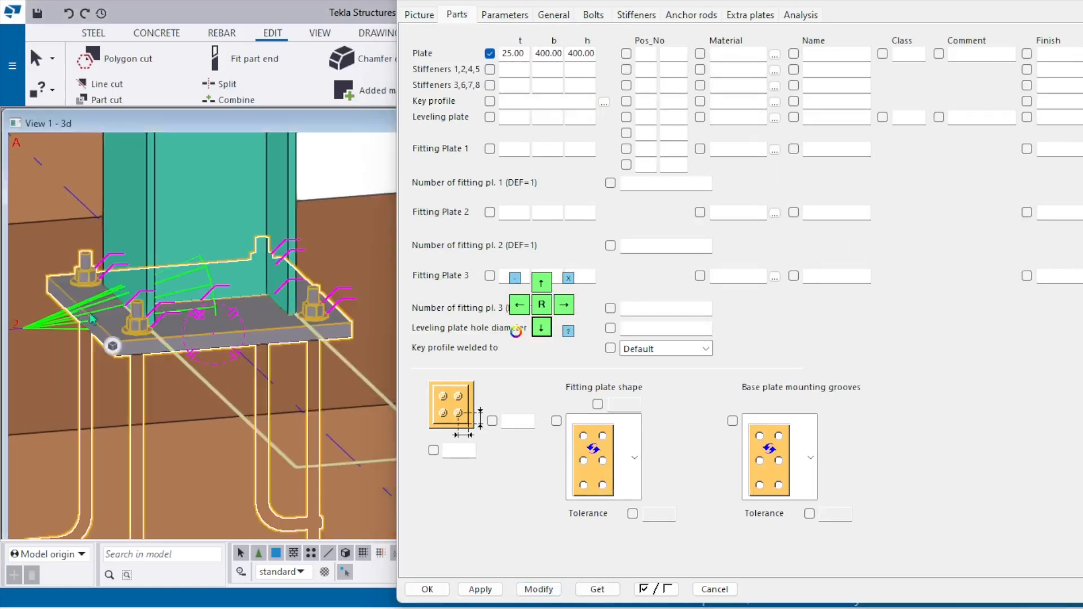
{"action": "left_click", "coordinate": [480, 590]}
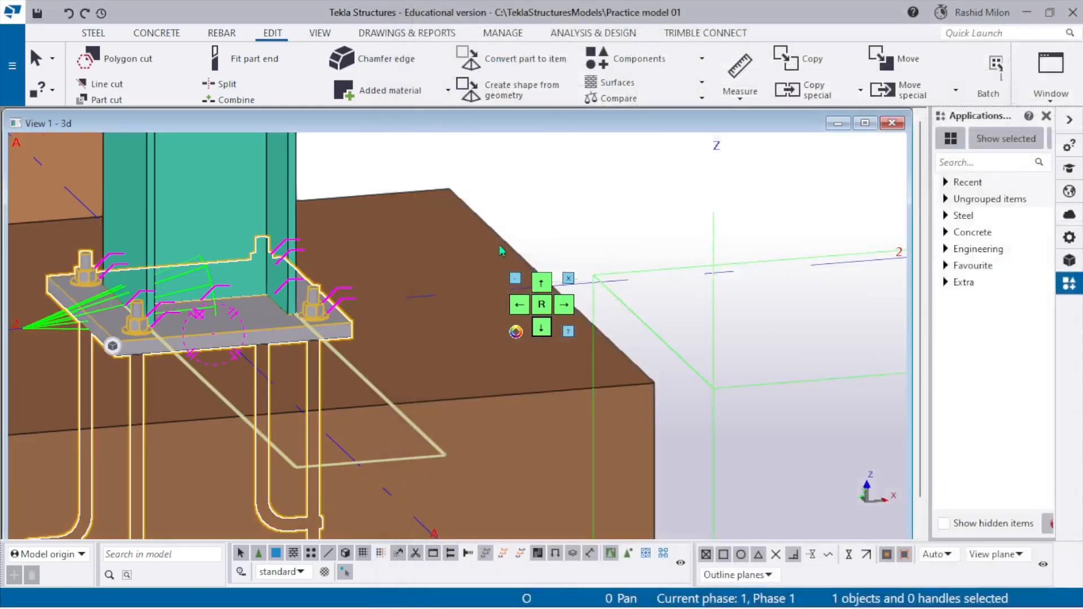
- Redraw the 3D view around the base plate at grid A-2
{"action": "scroll", "coordinate": [111, 344], "scroll_direction": "up", "scroll_amount": 3}
{"action": "right_click", "coordinate": [564, 186]}
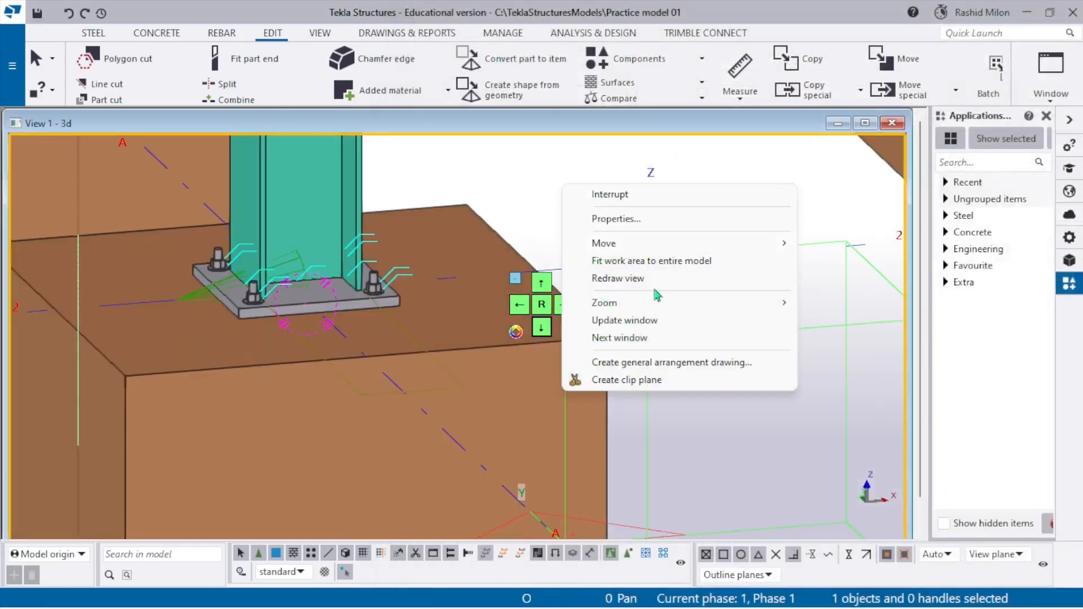
{"action": "left_click", "coordinate": [637, 281]}
{"action": "scroll", "coordinate": [308, 271], "scroll_direction": "up", "scroll_amount": 2}
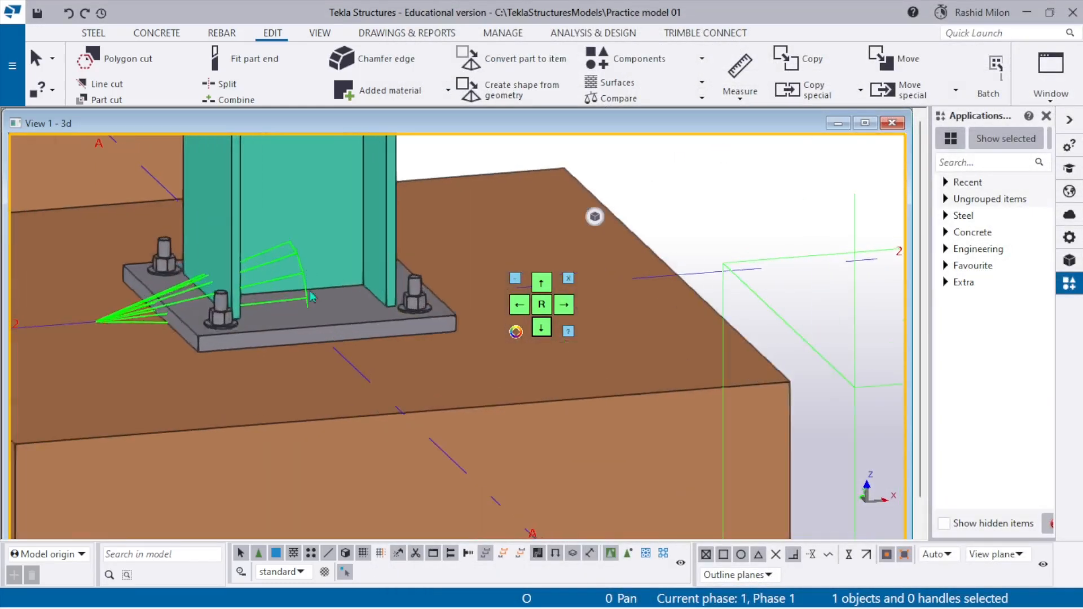
- Reopen the settings of the base plate connection at grid A-2 and check the plate thickness in its part dimensions
{"action": "double_click", "coordinate": [338, 321]}
{"action": "left_click", "coordinate": [339, 14]}
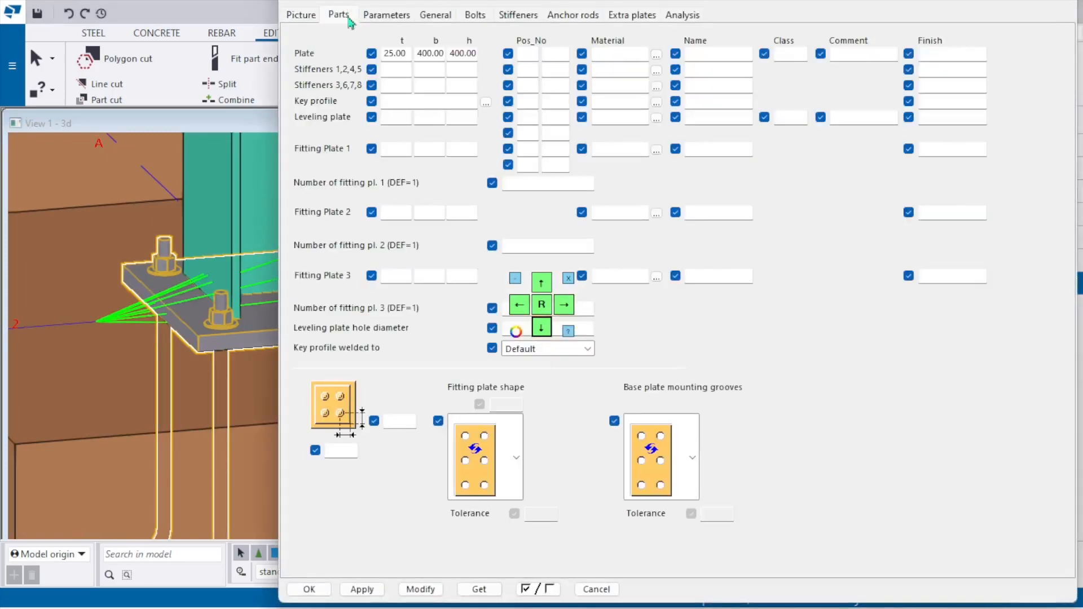
{"action": "left_click", "coordinate": [395, 52]}
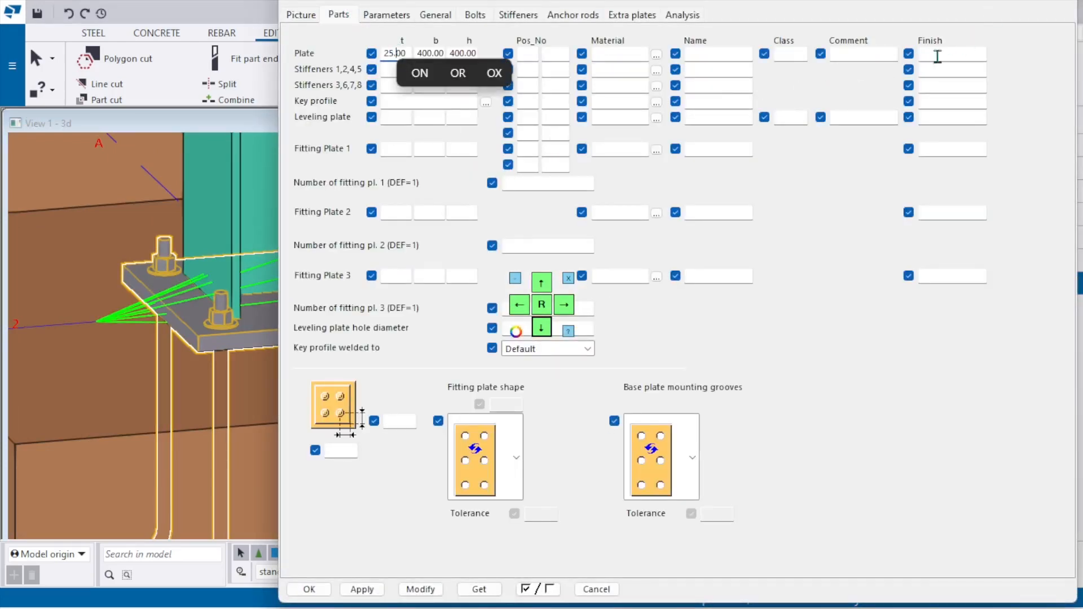
{"action": "left_click", "coordinate": [542, 332]}
{"action": "left_click", "coordinate": [542, 332]}
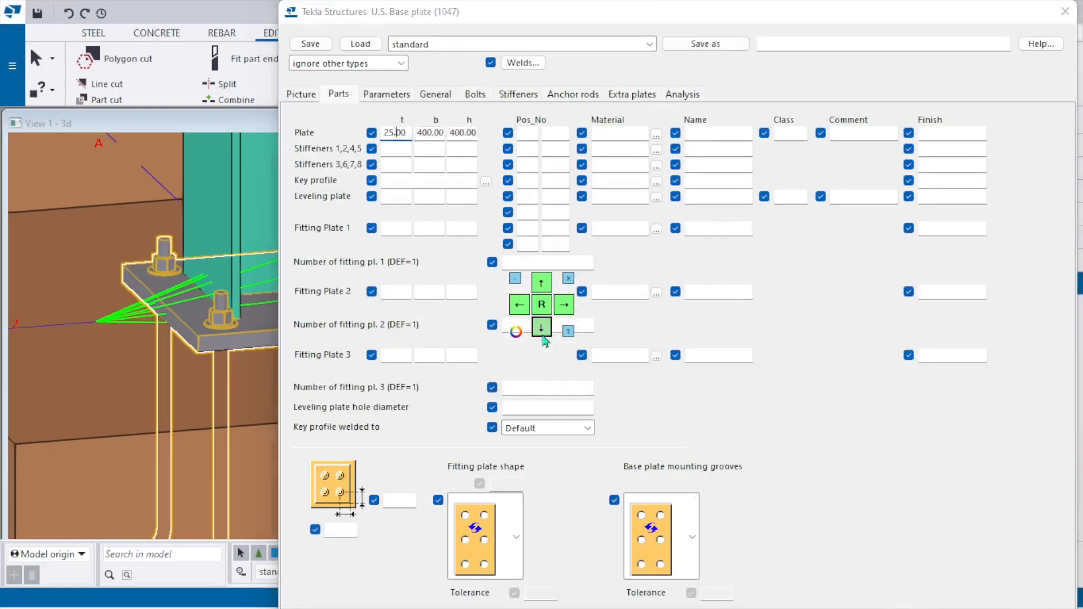
{"action": "left_click", "coordinate": [542, 332]}
- Move the settings dialog clear of the connection in the 3D view and open the connection's bolt settings
{"action": "left_click_drag", "start_coordinate": [1006, 56], "coordinate": [929, 47]}
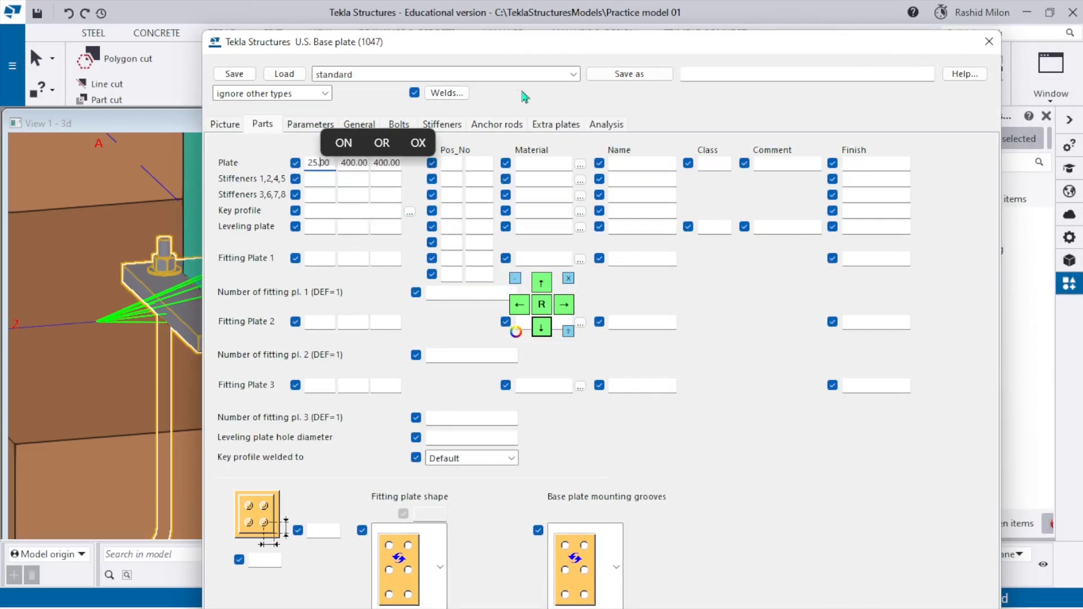
{"action": "left_click_drag", "start_coordinate": [561, 46], "coordinate": [825, 57]}
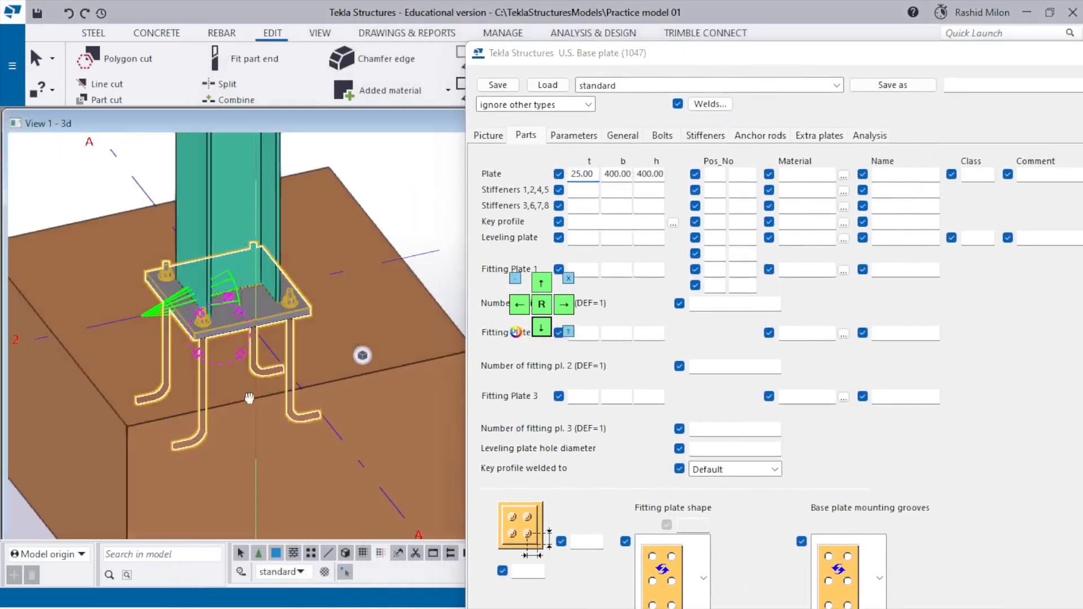
{"action": "middle_click_drag", "start_coordinate": [249, 398], "coordinate": [258, 417], "text": "ctrl"}
{"action": "left_click", "coordinate": [663, 136]}
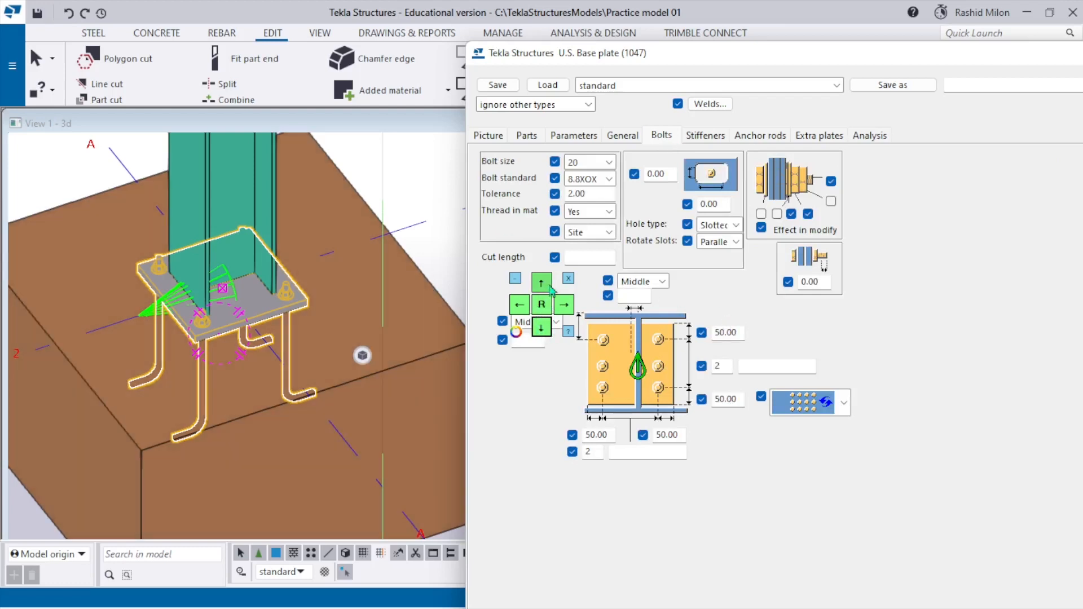
{"action": "left_click_drag", "start_coordinate": [555, 285], "coordinate": [1037, 169]}
{"action": "scroll", "coordinate": [309, 310], "scroll_direction": "up", "scroll_amount": 5}
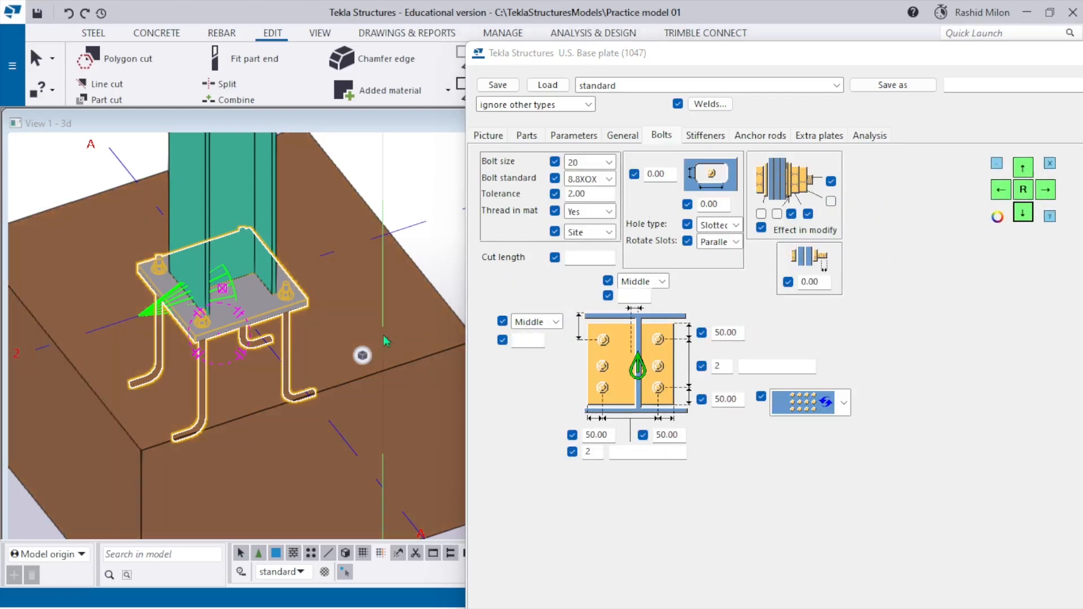
{"action": "scroll", "coordinate": [309, 330], "scroll_direction": "down", "scroll_amount": 3}
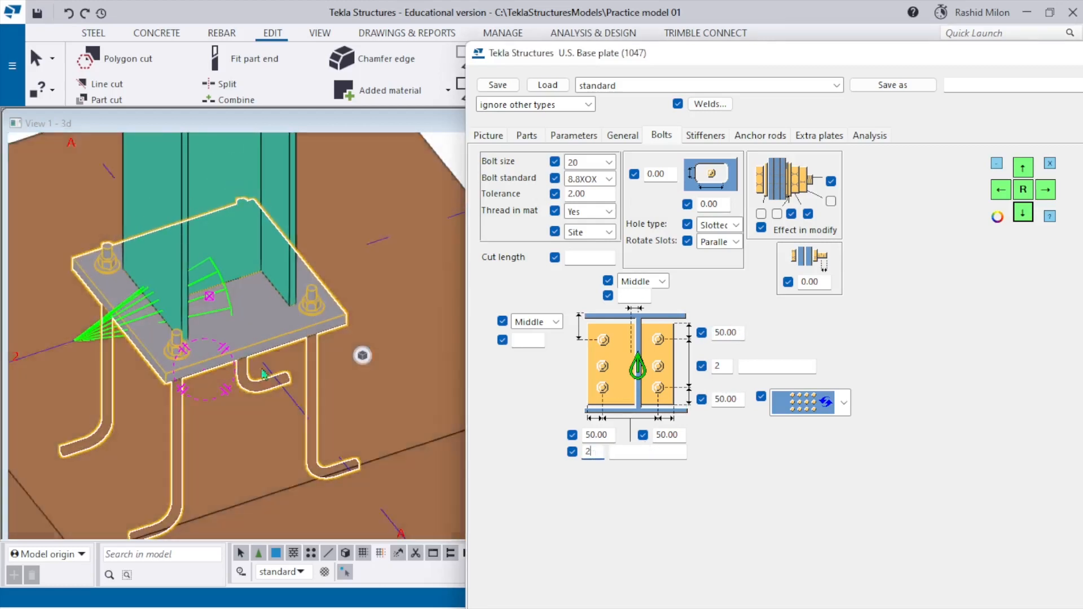
- Try a bolt count of 3 in the horizontal direction of the bolt layout diagram and modify the selected connection
{"action": "left_click_drag", "start_coordinate": [601, 449], "coordinate": [579, 451]}
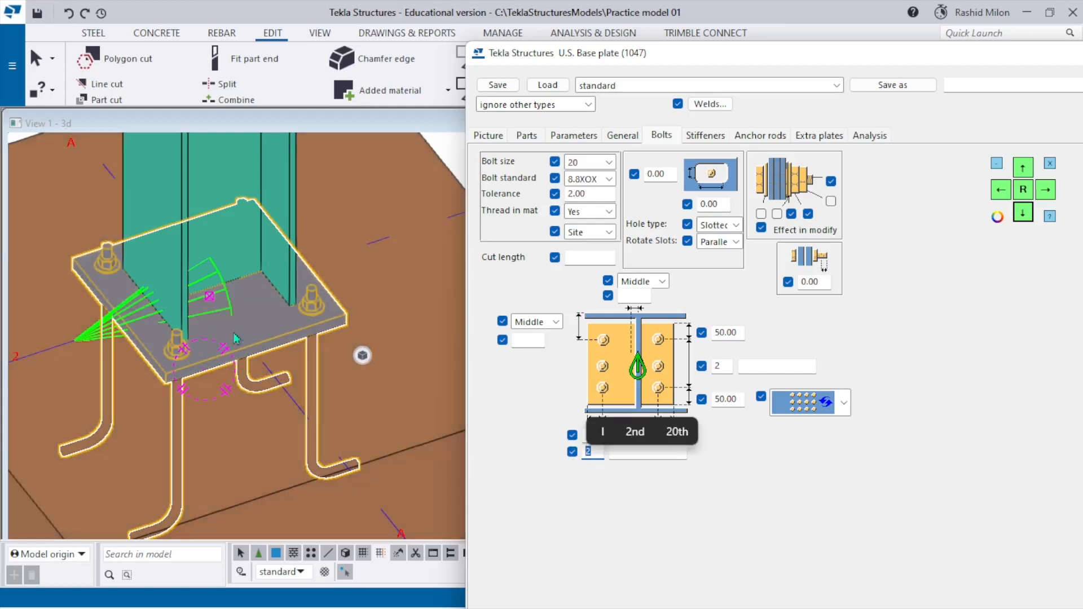
{"action": "type", "text": "3"}
{"action": "left_click", "coordinate": [646, 455]}
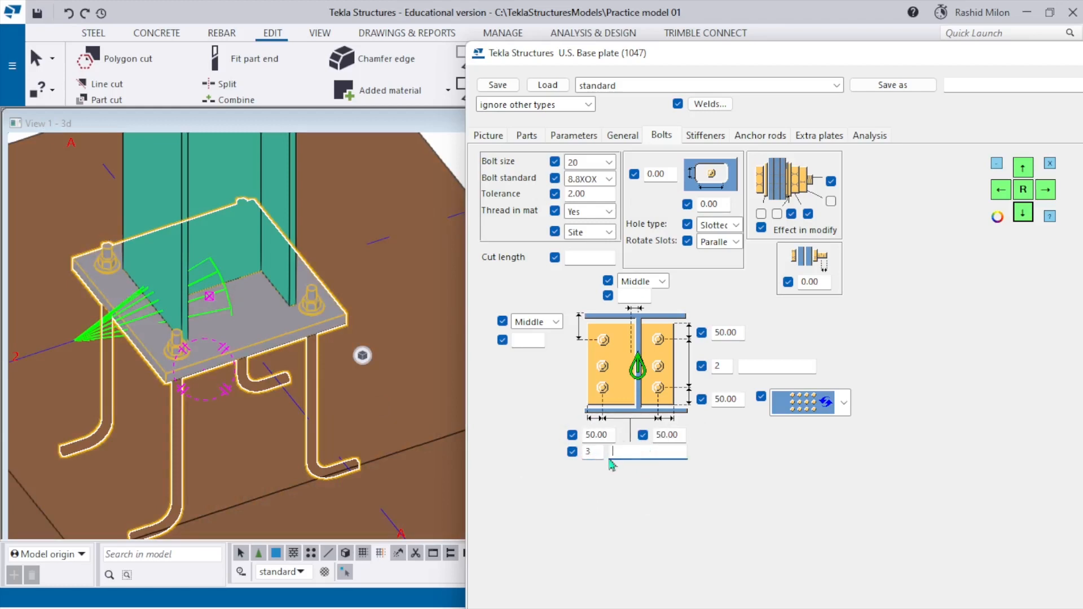
{"action": "left_click_drag", "start_coordinate": [770, 52], "coordinate": [740, 14]}
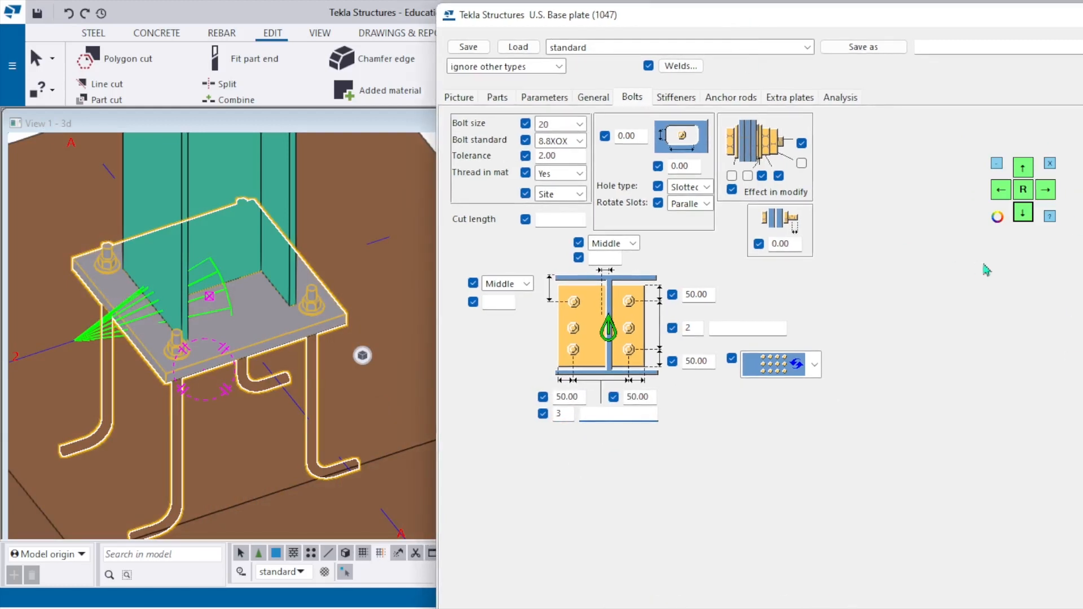
{"action": "double_click", "coordinate": [1024, 169]}
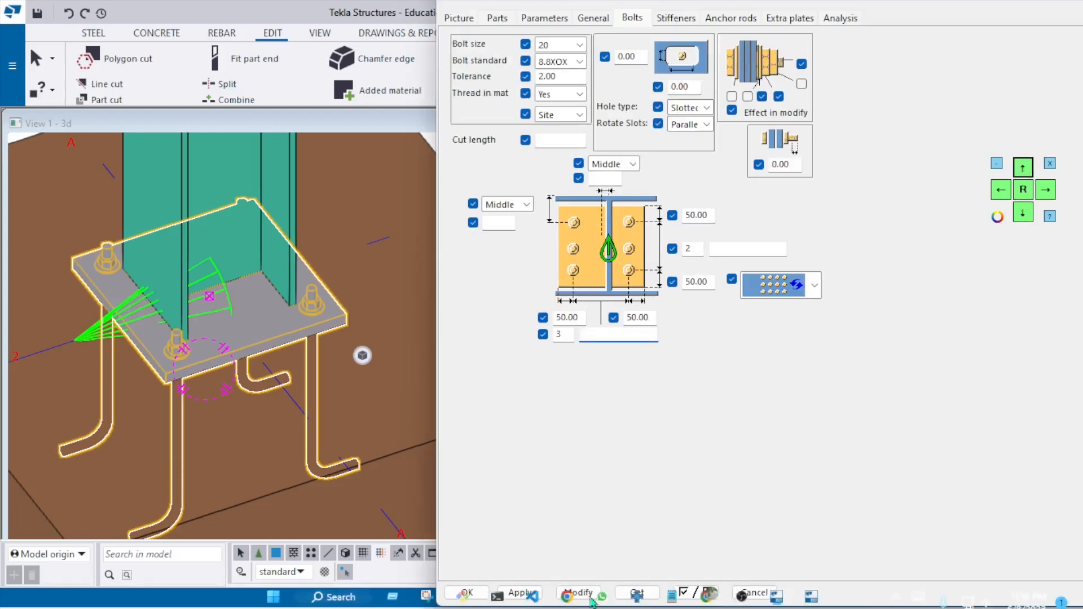
{"action": "left_click", "coordinate": [709, 599]}
{"action": "left_click", "coordinate": [996, 13]}
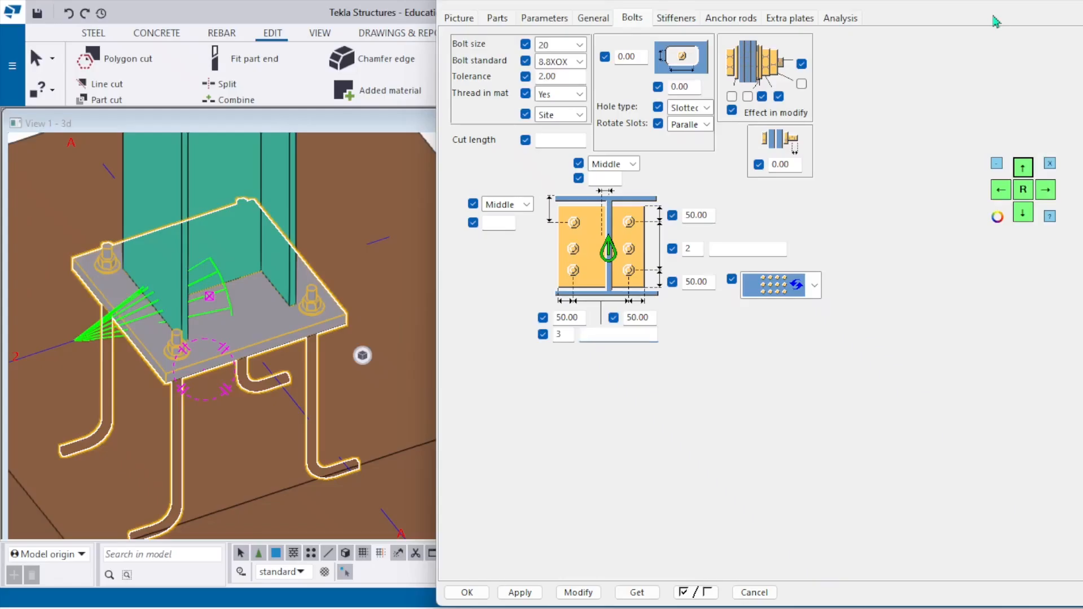
{"action": "left_click", "coordinate": [578, 592]}
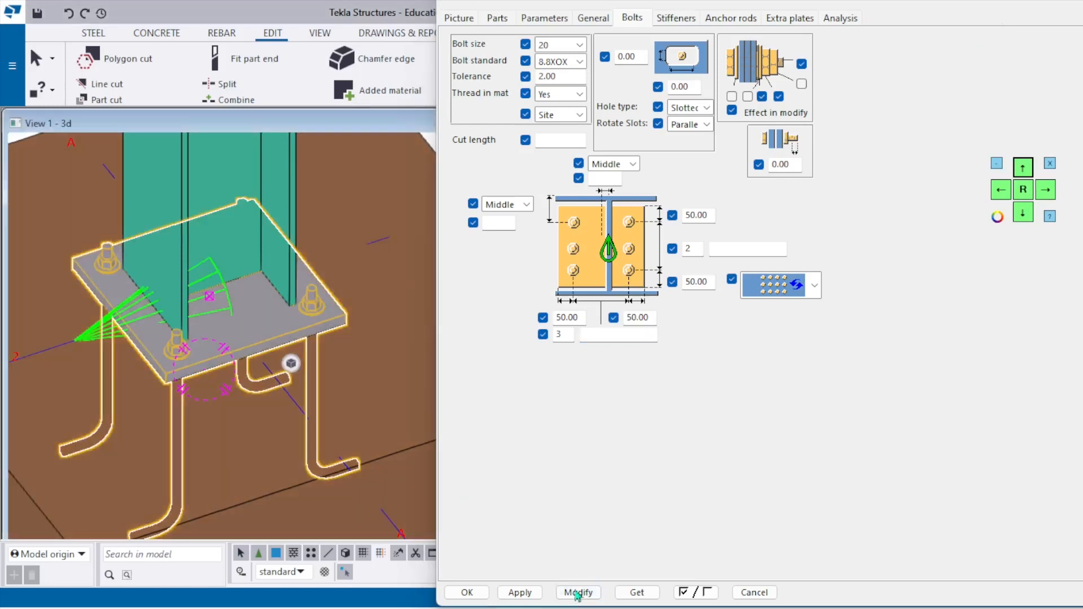
{"action": "left_click", "coordinate": [579, 593]}
{"action": "scroll", "coordinate": [291, 363], "scroll_direction": "up", "scroll_amount": 3}
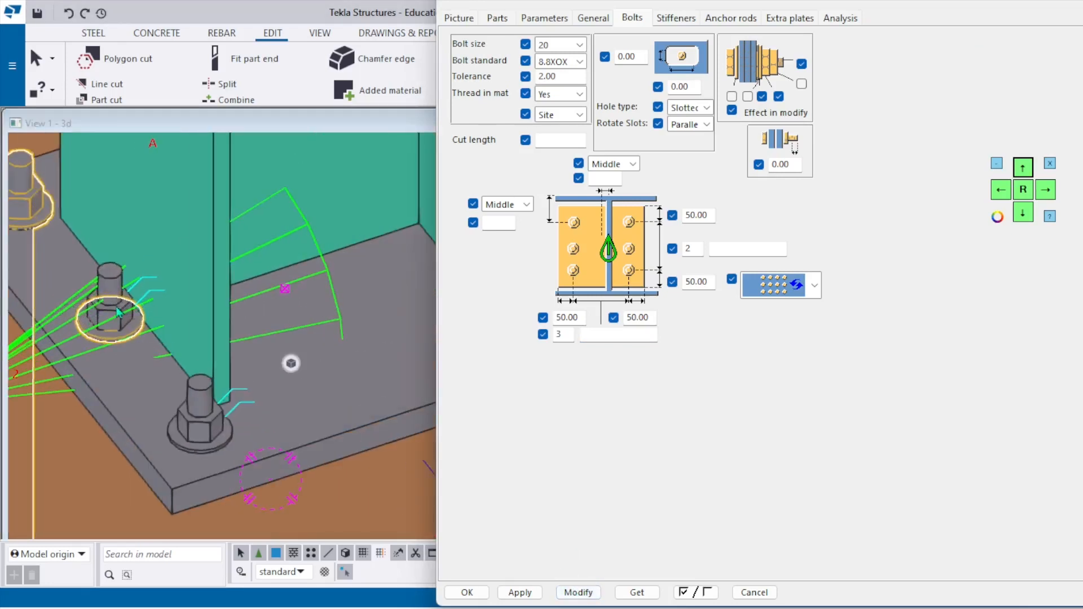
{"action": "scroll", "coordinate": [291, 363], "scroll_direction": "down", "scroll_amount": 2}
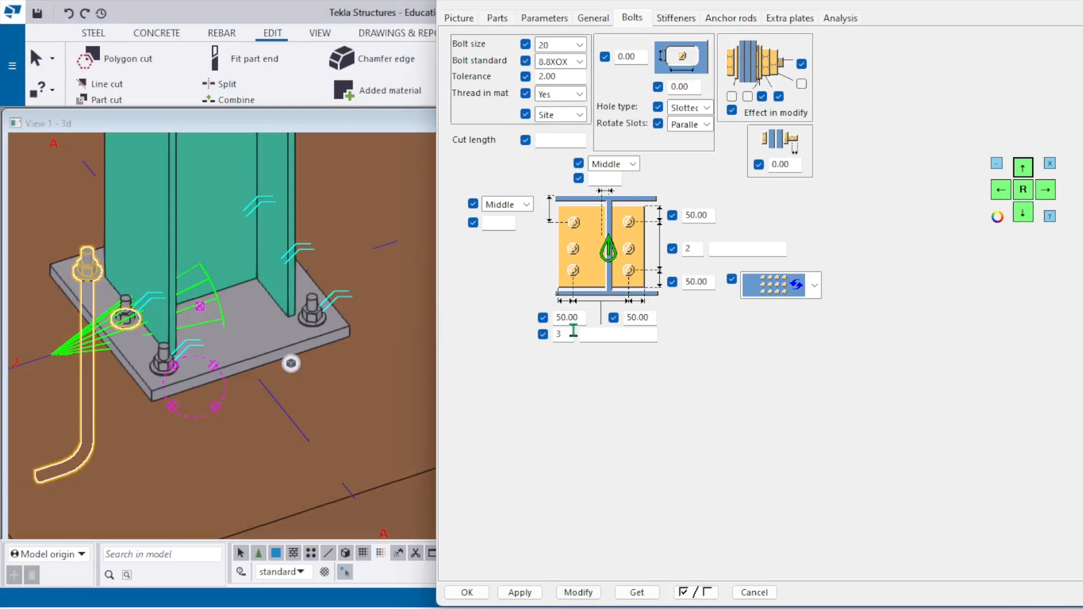
- Set the bolt counts to 2 horizontally and 3 vertically in the bolt layout diagram and modify the connection
{"action": "double_click", "coordinate": [555, 334]}
{"action": "type", "text": "2"}
{"action": "double_click", "coordinate": [690, 248]}
{"action": "type", "text": "3"}
{"action": "left_click", "coordinate": [578, 592]}
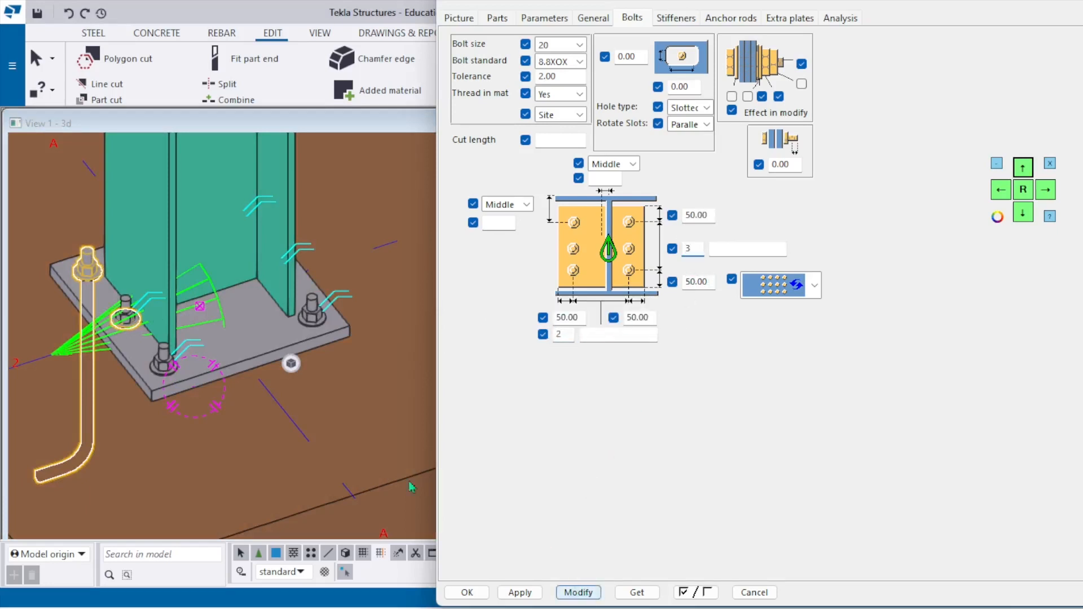
{"action": "scroll", "coordinate": [244, 348], "scroll_direction": "up", "scroll_amount": 3}
{"action": "scroll", "coordinate": [244, 348], "scroll_direction": "down", "scroll_amount": 3}
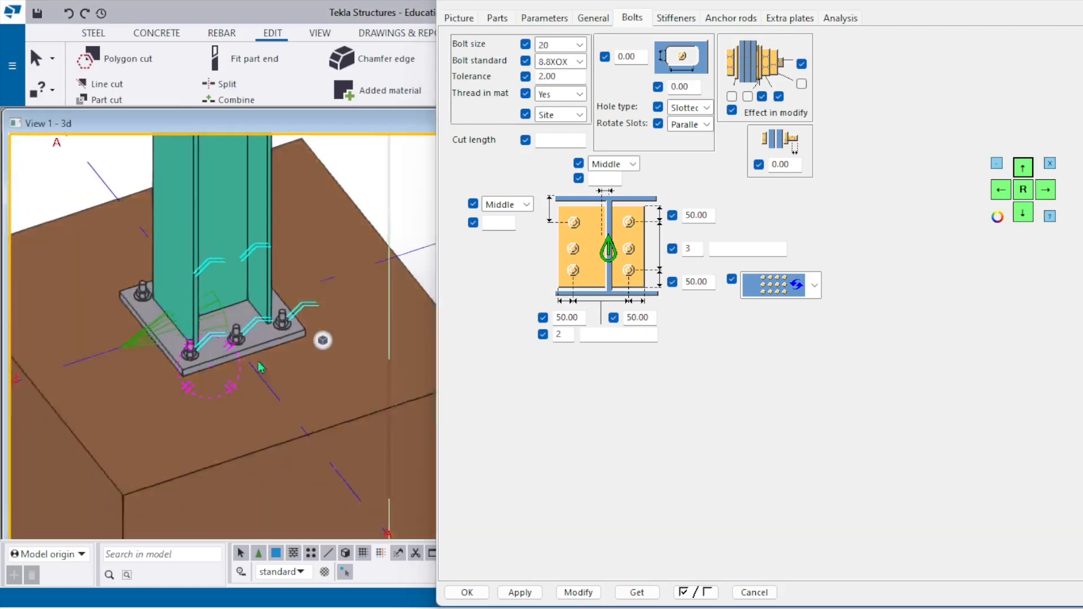
{"action": "scroll", "coordinate": [261, 367], "scroll_direction": "up", "scroll_amount": 2}
{"action": "middle_click_drag", "start_coordinate": [261, 368], "coordinate": [250, 312], "text": "ctrl"}
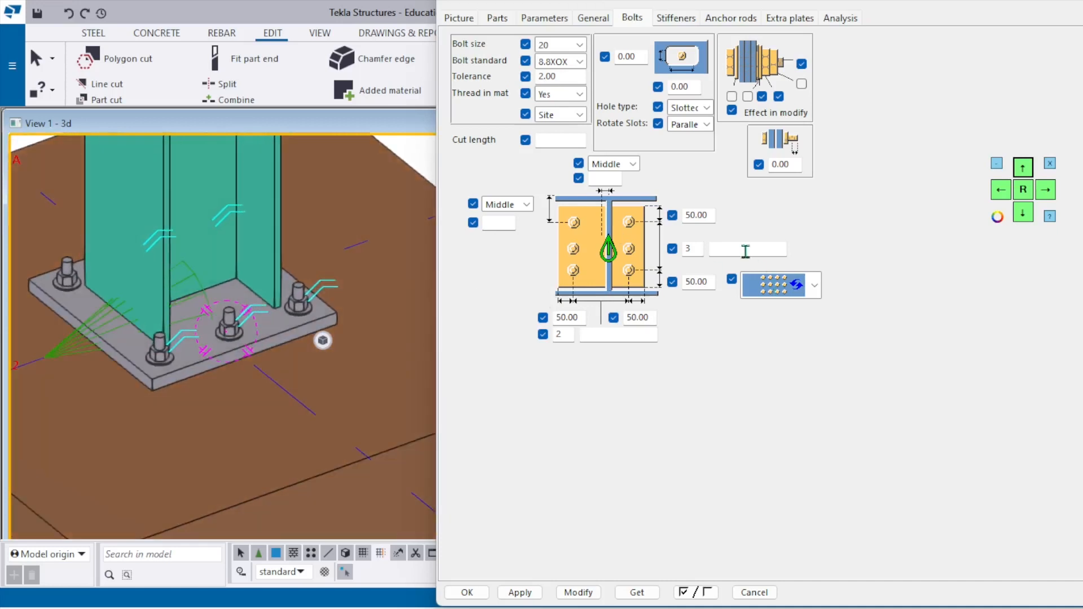
- Check the bolt spacing and vertical alignment settings and inspect the modified anchor bolts at grid A-2
{"action": "left_click", "coordinate": [740, 248]}
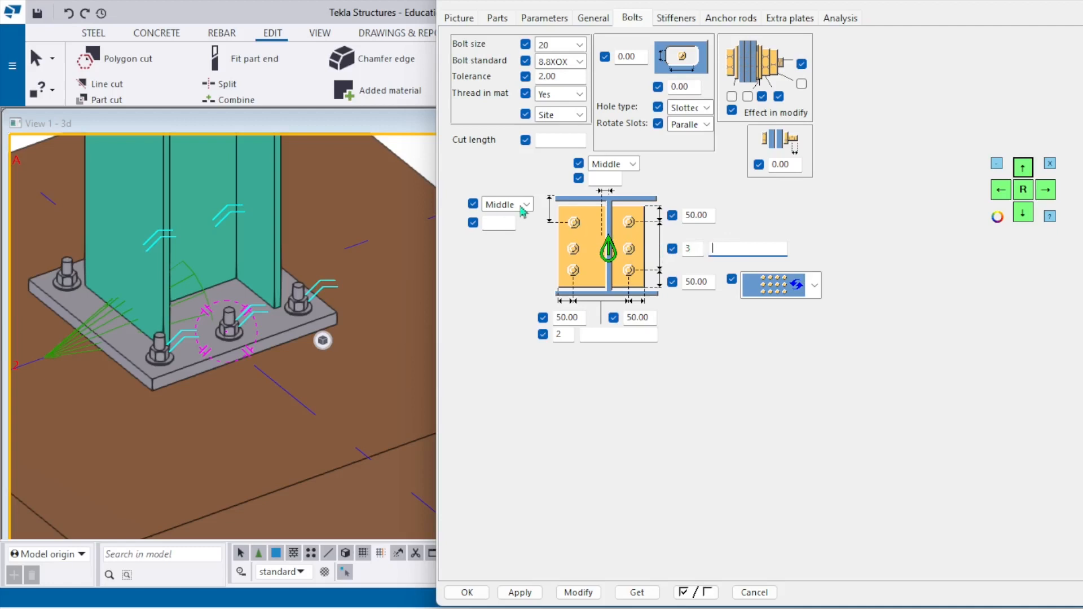
{"action": "left_click", "coordinate": [525, 207]}
{"action": "left_click", "coordinate": [525, 206]}
{"action": "scroll", "coordinate": [239, 329], "scroll_direction": "up", "scroll_amount": 2}
{"action": "scroll", "coordinate": [239, 328], "scroll_direction": "down", "scroll_amount": 6}
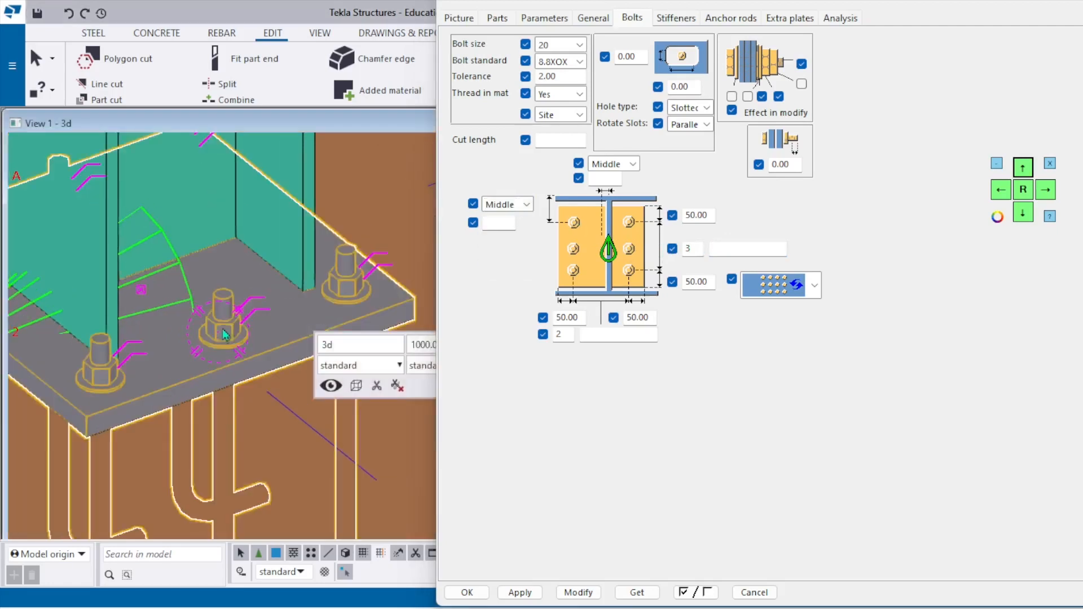
{"action": "scroll", "coordinate": [261, 411], "scroll_direction": "up", "scroll_amount": 3}
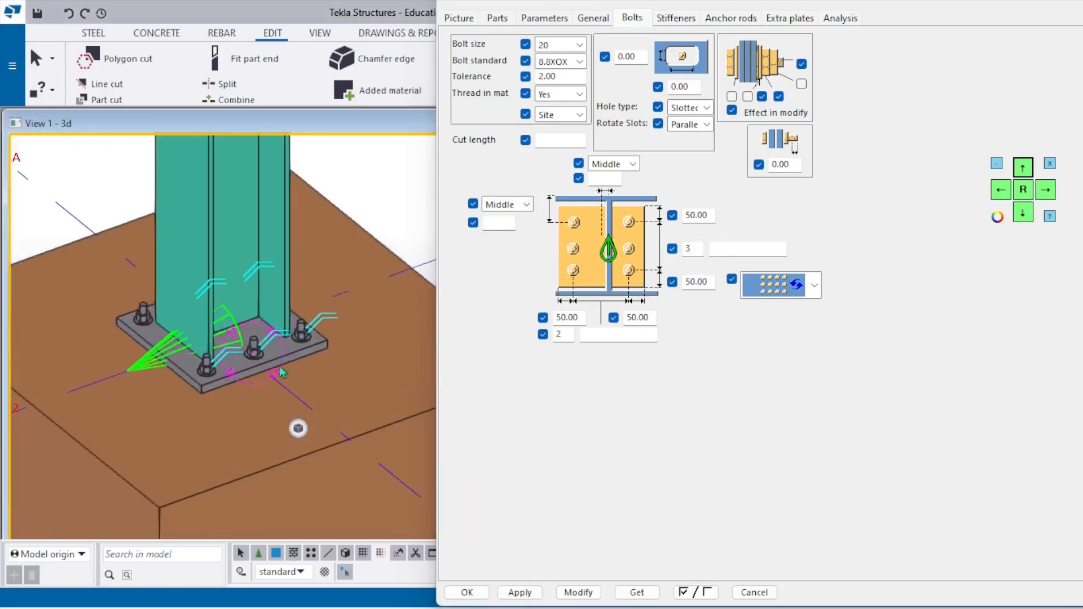
- Select the base plate connection at grid A-2 and set the offsets of stiffeners 3 and 6 to 0
{"action": "left_click", "coordinate": [267, 345]}
{"action": "middle_click_drag", "start_coordinate": [268, 345], "coordinate": [278, 301], "text": "ctrl"}
{"action": "left_click", "coordinate": [700, 20]}
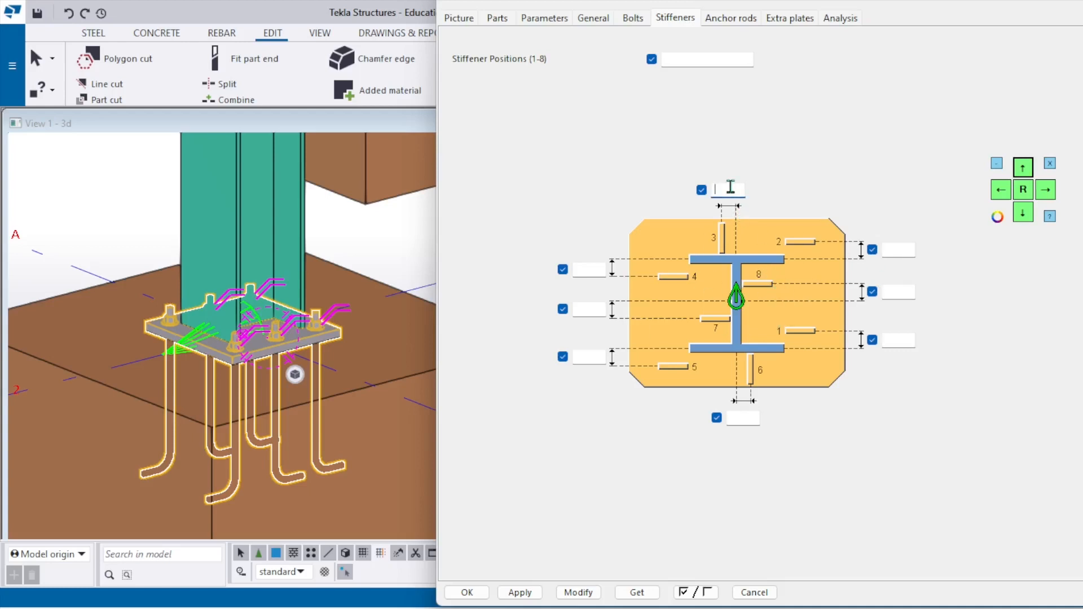
{"action": "type", "text": "0"}
{"action": "left_click", "coordinate": [733, 417]}
{"action": "type", "text": "0"}
- Set the thickness of stiffeners 3, 6, 7 and 8 to 10 and modify the connection
{"action": "left_click", "coordinate": [505, 19]}
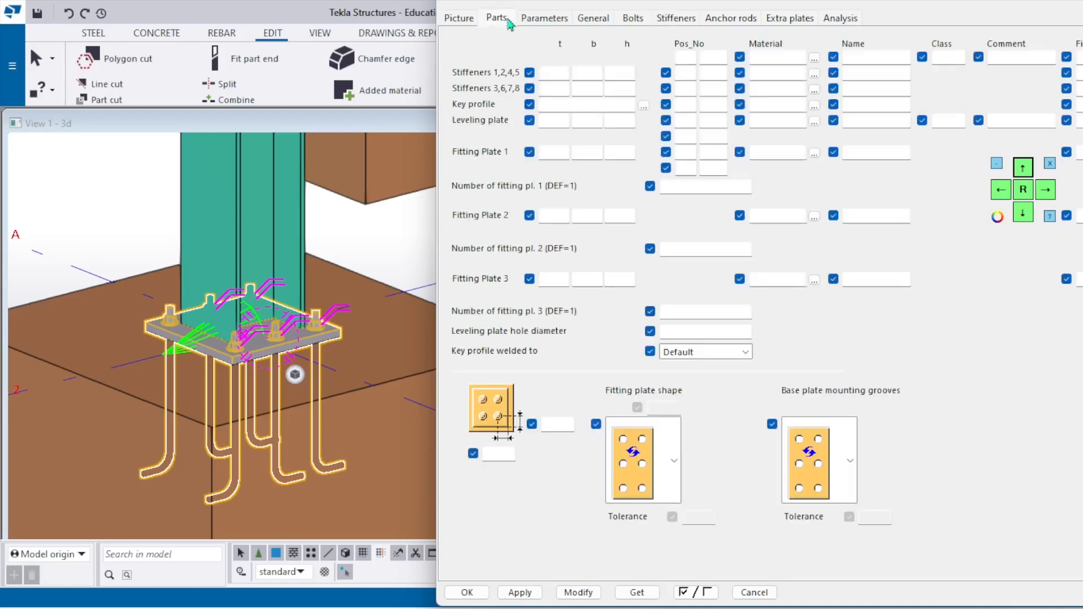
{"action": "left_click", "coordinate": [687, 20]}
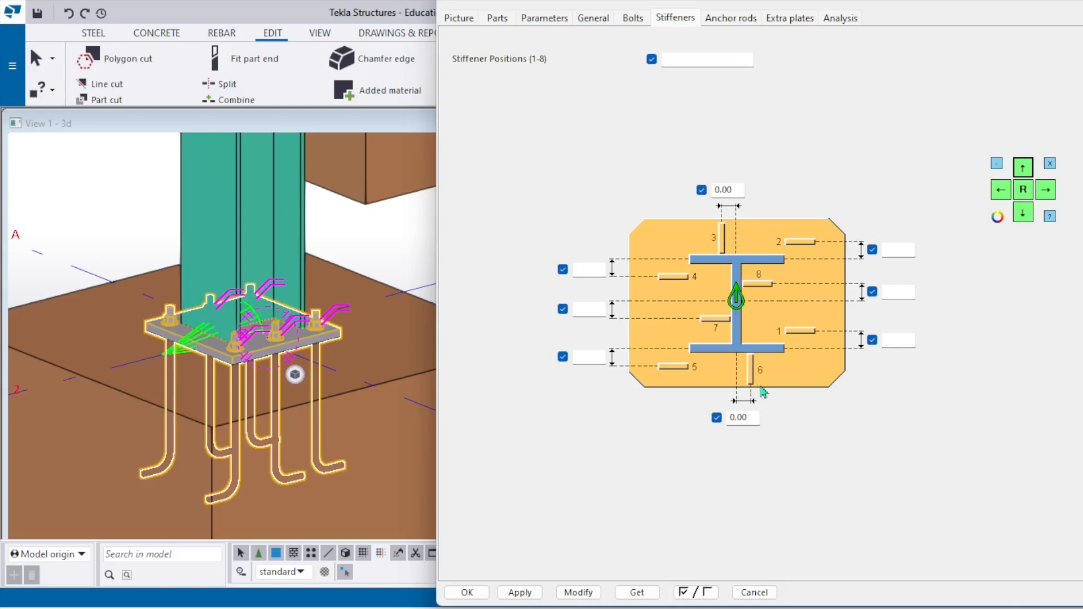
{"action": "left_click", "coordinate": [511, 24]}
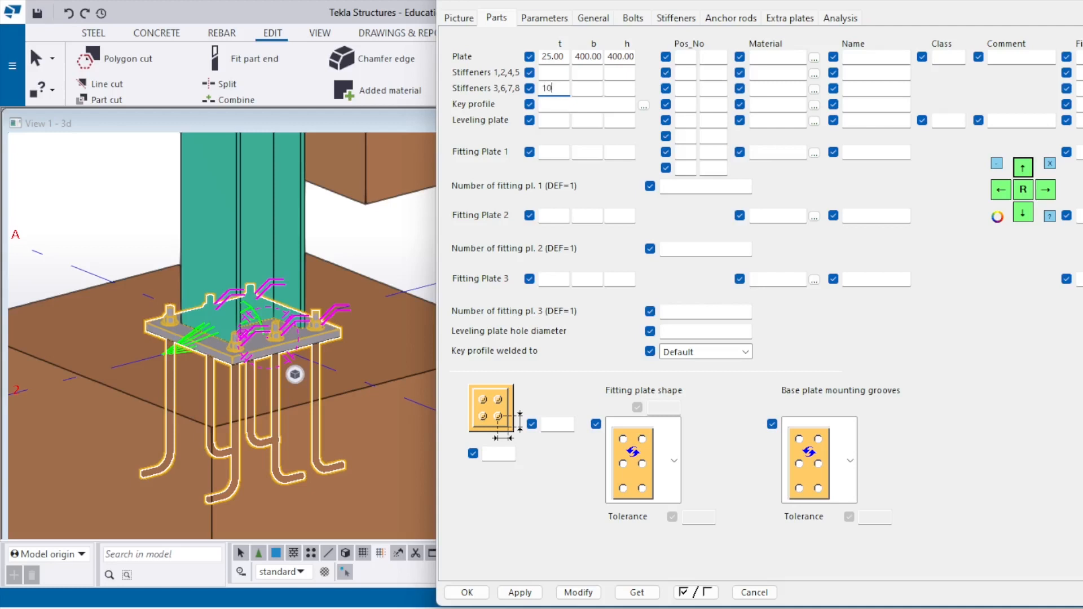
{"action": "left_click", "coordinate": [589, 90]}
{"action": "left_click", "coordinate": [729, 18]}
{"action": "left_click", "coordinate": [680, 18]}
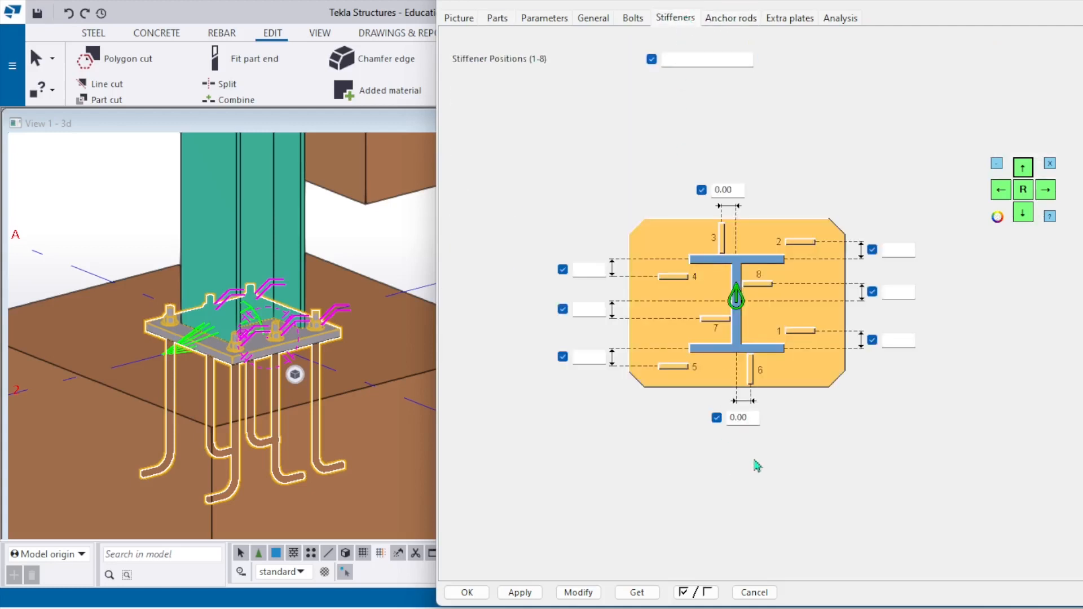
{"action": "scroll", "coordinate": [286, 371], "scroll_direction": "up", "scroll_amount": 5}
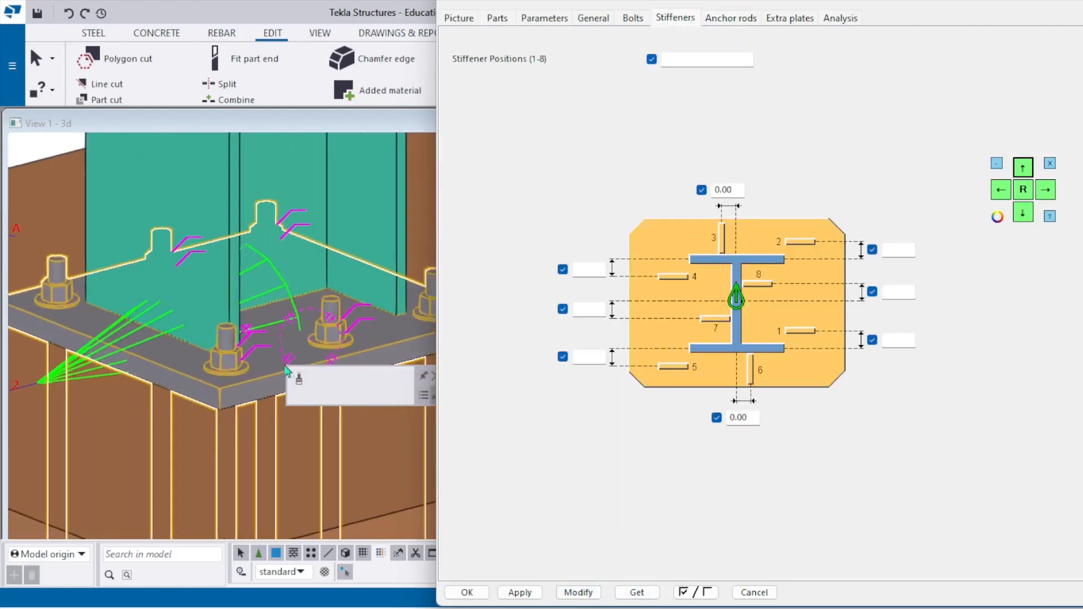
{"action": "left_click", "coordinate": [580, 597]}
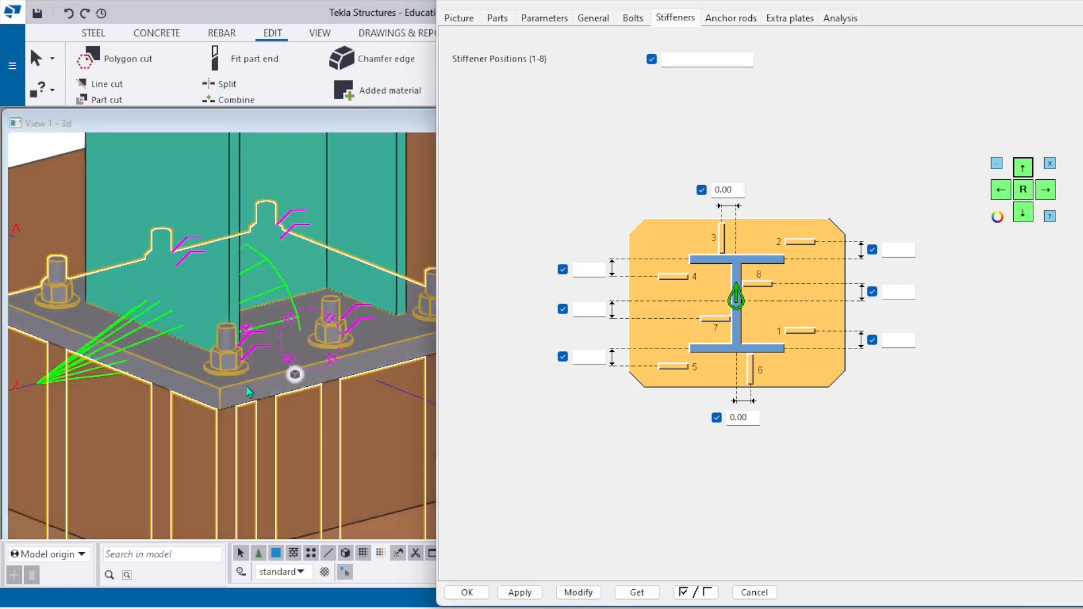
- Set both the width and height of stiffeners 3, 6, 7 and 8 to 100
{"action": "scroll", "coordinate": [240, 381], "scroll_direction": "up", "scroll_amount": 3}
{"action": "scroll", "coordinate": [231, 379], "scroll_direction": "down", "scroll_amount": 4}
{"action": "middle_click_drag", "start_coordinate": [227, 379], "coordinate": [223, 433], "text": "ctrl"}
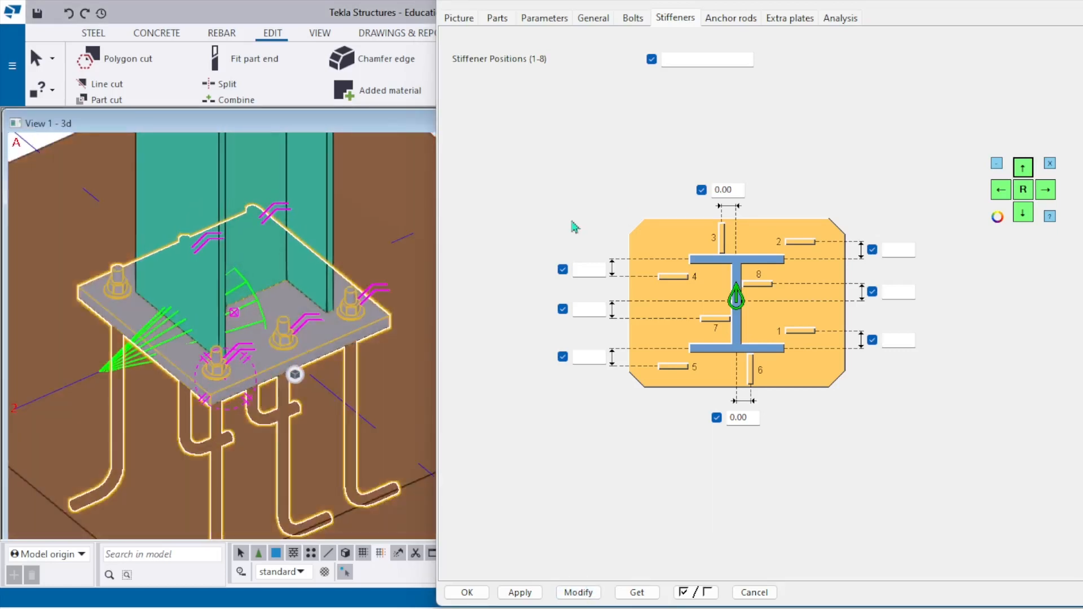
{"action": "scroll", "coordinate": [357, 281], "scroll_direction": "up", "scroll_amount": 3}
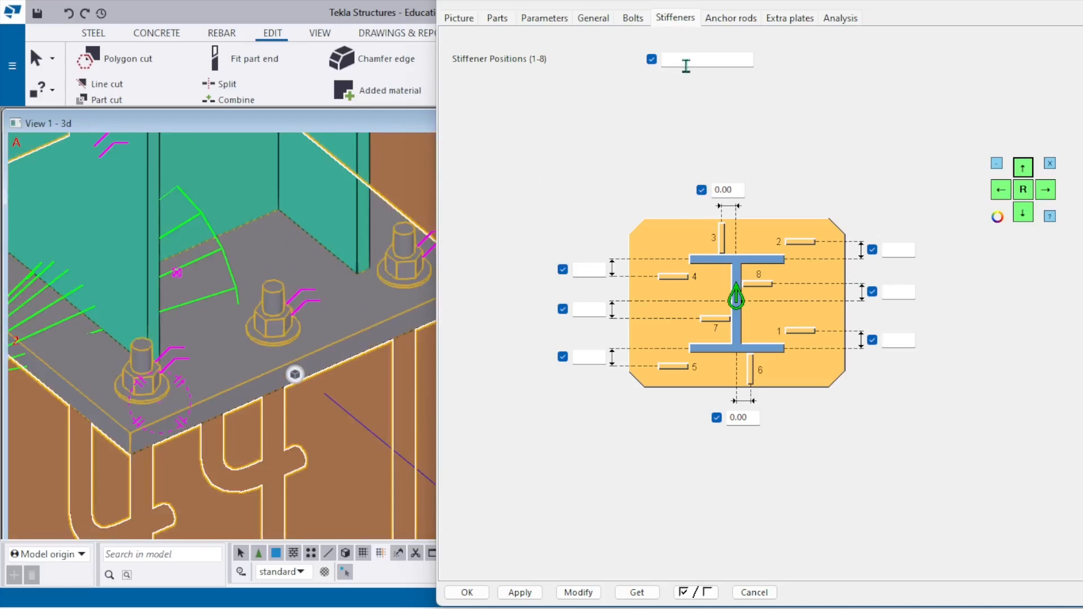
{"action": "left_click", "coordinate": [684, 63]}
{"action": "left_click", "coordinate": [497, 18]}
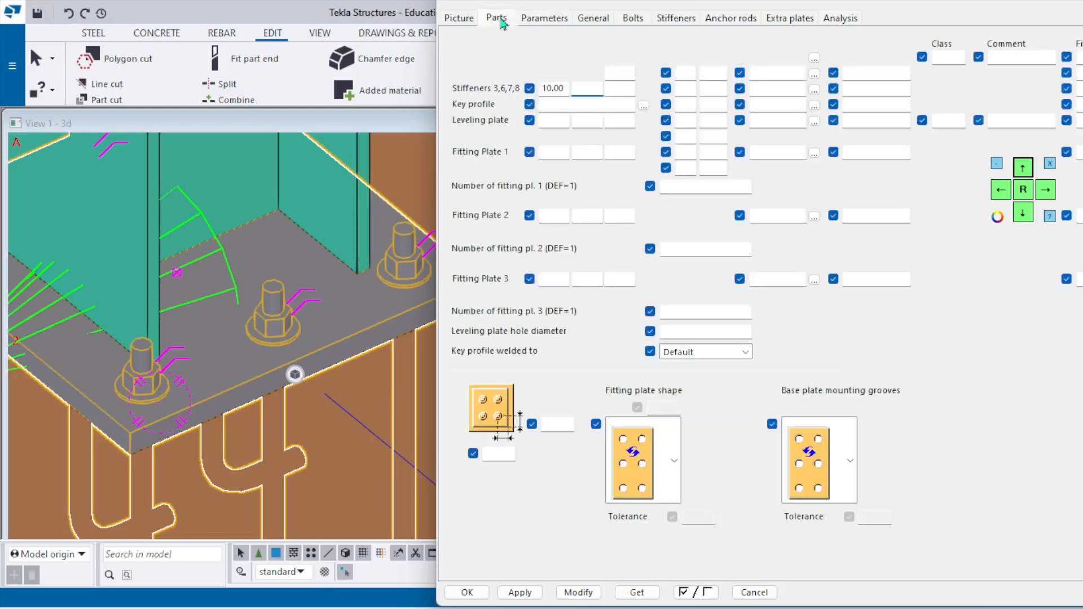
{"action": "left_click", "coordinate": [595, 88]}
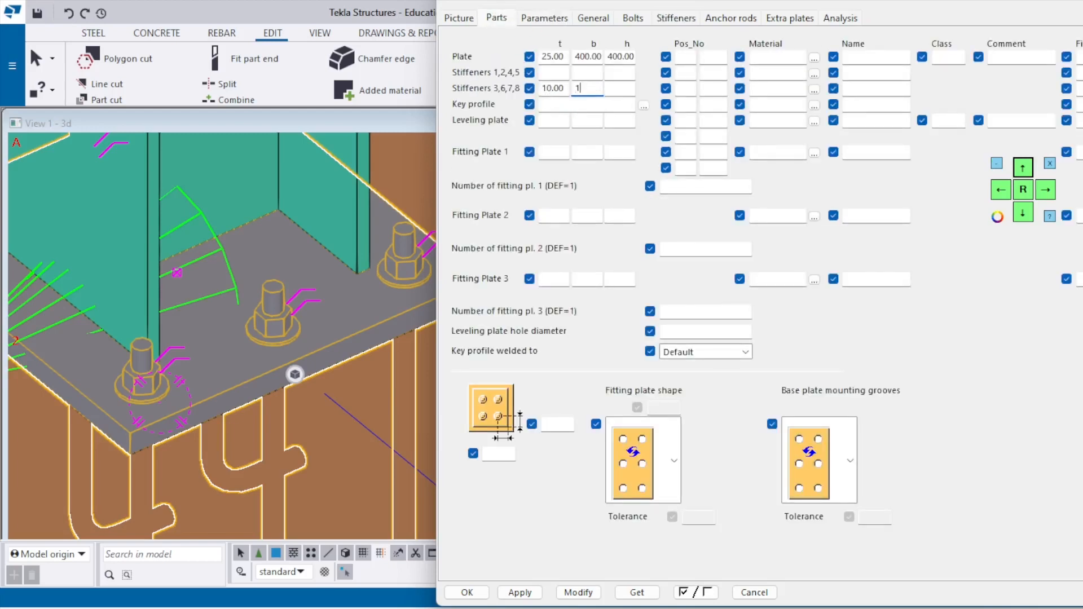
{"action": "left_click", "coordinate": [621, 88]}
{"action": "left_click", "coordinate": [676, 19]}
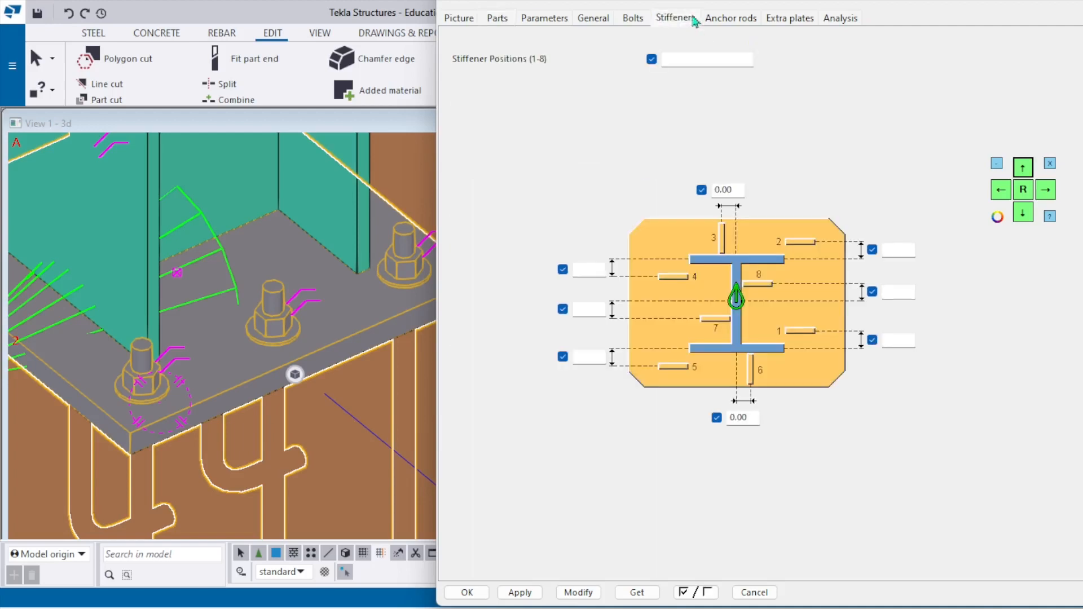
- Look through the base plate rotation options and set the plate's bolt hole option to the third variant, with bolts in all four corners
{"action": "left_click", "coordinate": [556, 19]}
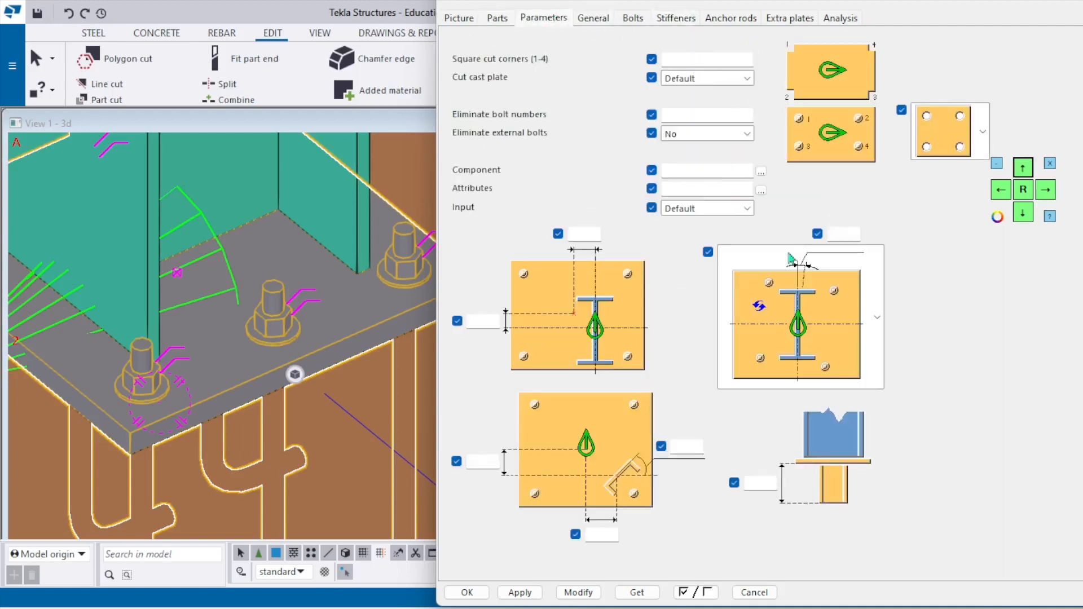
{"action": "left_click", "coordinate": [799, 340]}
{"action": "scroll", "coordinate": [824, 448], "scroll_direction": "down", "scroll_amount": 6}
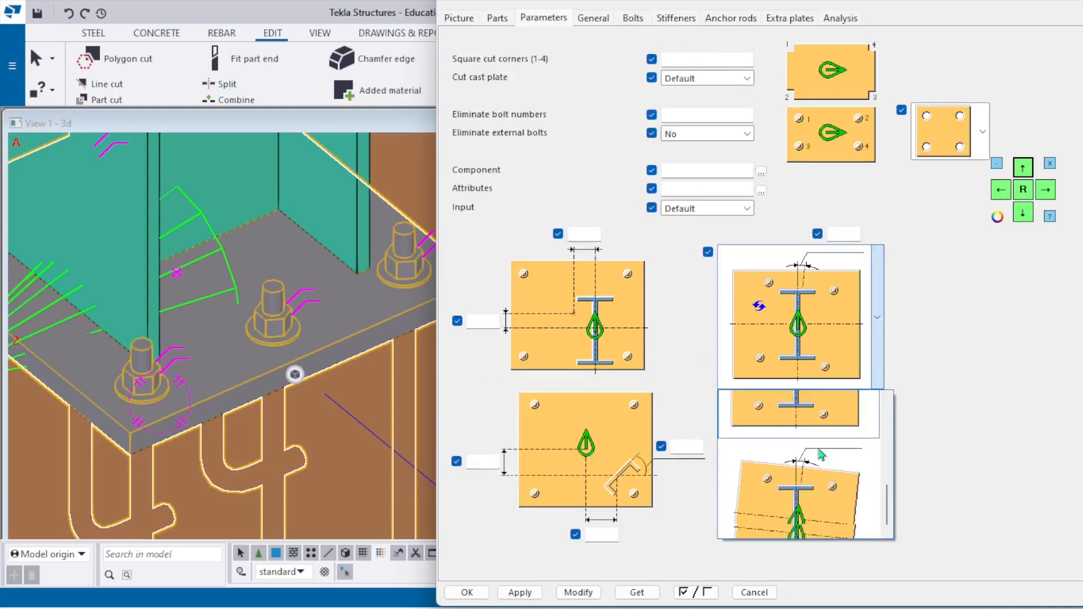
{"action": "scroll", "coordinate": [839, 464], "scroll_direction": "up", "scroll_amount": 6}
{"action": "left_click", "coordinate": [836, 384]}
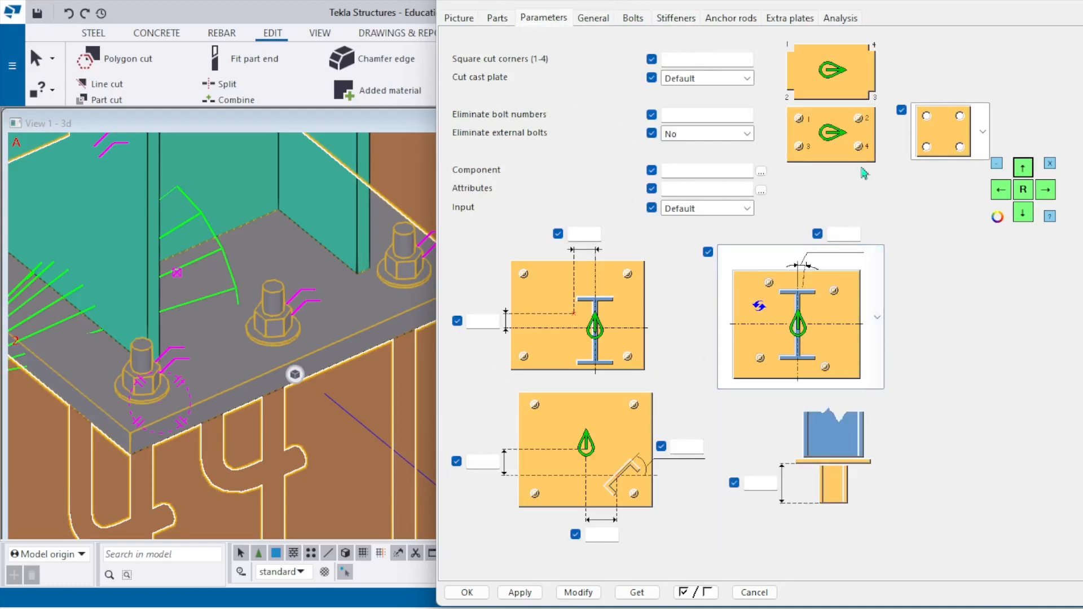
{"action": "left_click", "coordinate": [983, 132]}
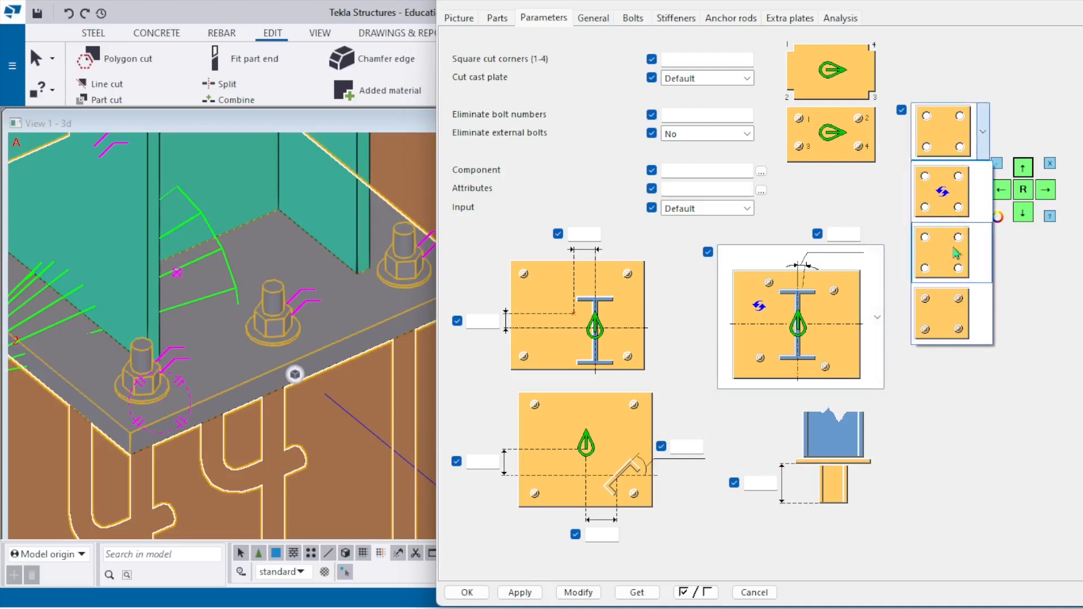
{"action": "left_click", "coordinate": [955, 312]}
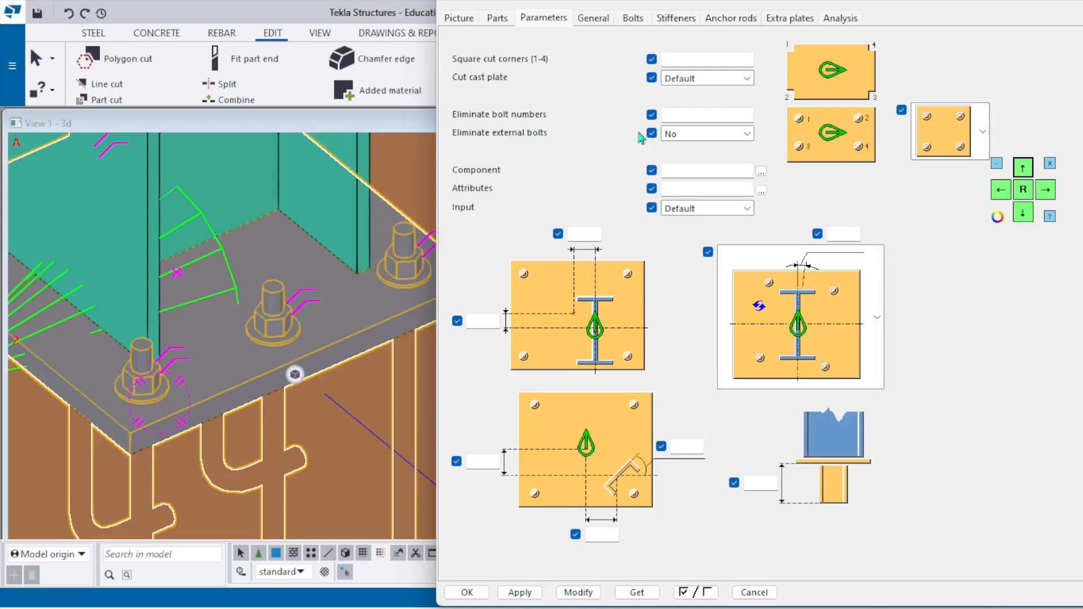
- Apply the changed settings to the selected connection and inspect its base plate for stiffeners
{"action": "left_click", "coordinate": [615, 20]}
{"action": "left_click", "coordinate": [634, 18]}
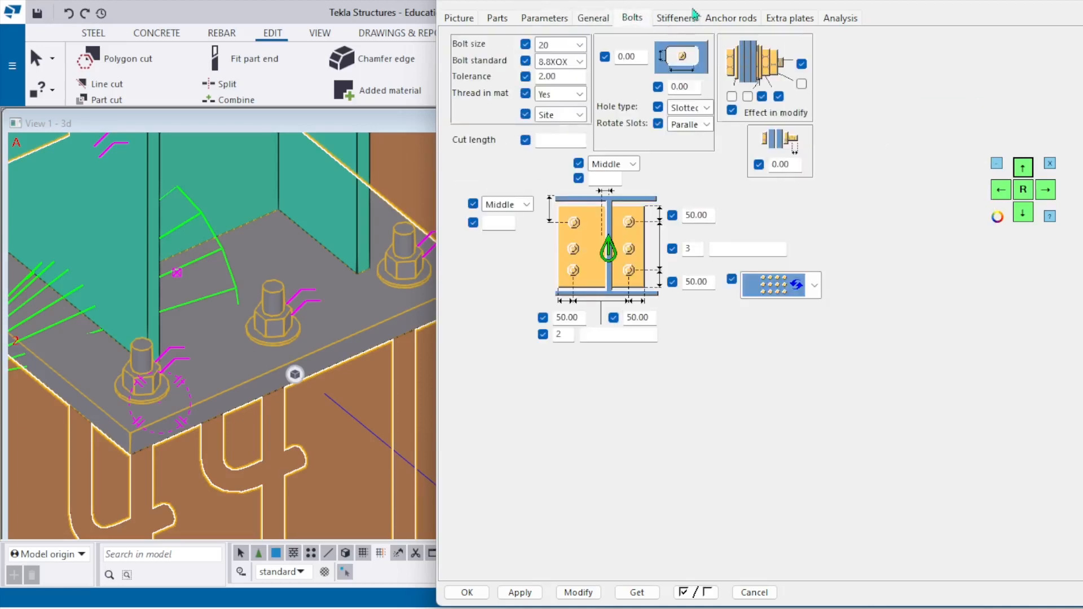
{"action": "left_click", "coordinate": [690, 17]}
{"action": "left_click", "coordinate": [578, 593]}
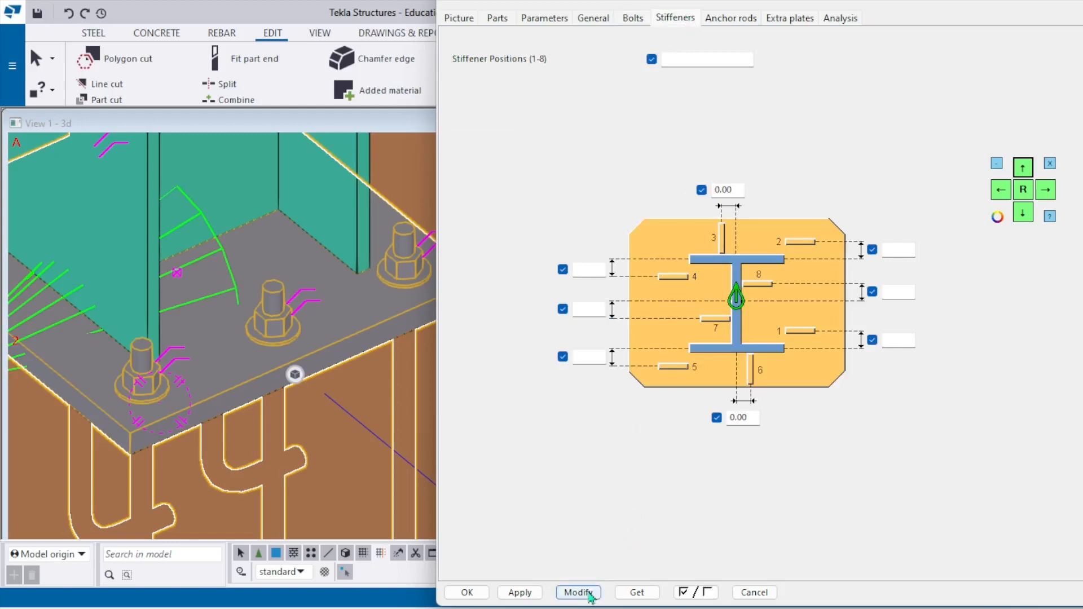
{"action": "scroll", "coordinate": [214, 376], "scroll_direction": "down", "scroll_amount": 5}
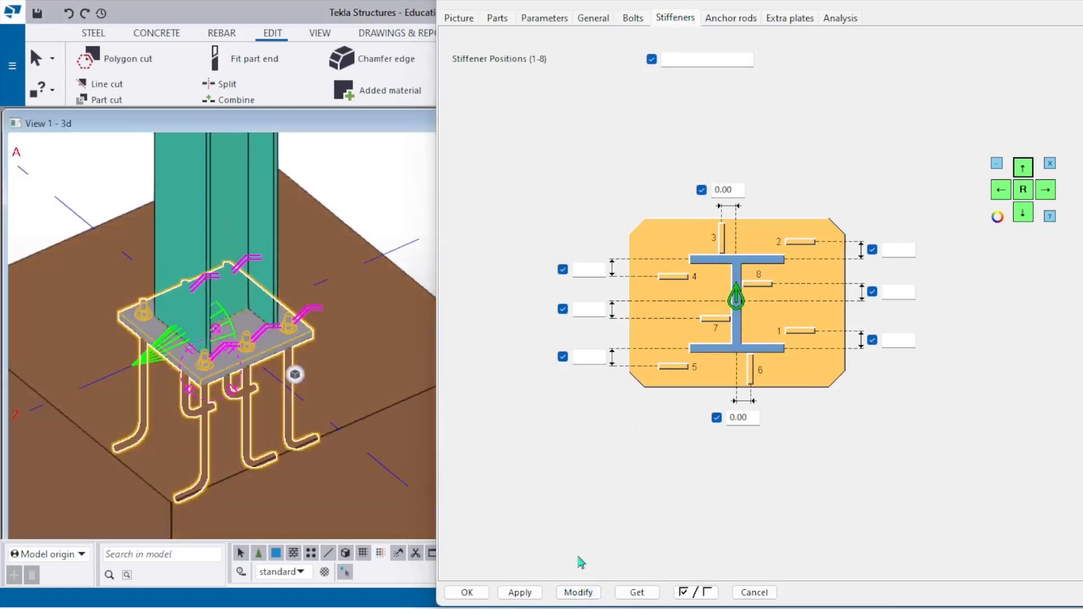
{"action": "left_click", "coordinate": [578, 593]}
{"action": "scroll", "coordinate": [242, 389], "scroll_direction": "up", "scroll_amount": 10}
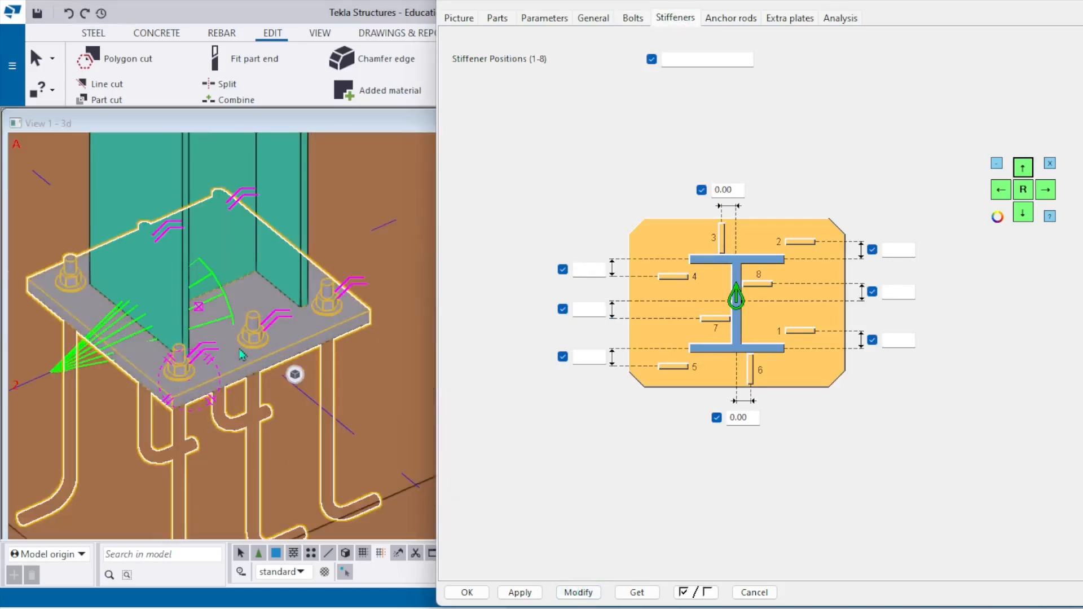
- Review the connection's anchor rod and extra plate settings, plus the fitting plate shape and base plate mounting groove options
{"action": "middle_click_drag", "start_coordinate": [731, 319], "coordinate": [529, 316], "text": "ctrl"}
{"action": "left_click", "coordinate": [734, 23]}
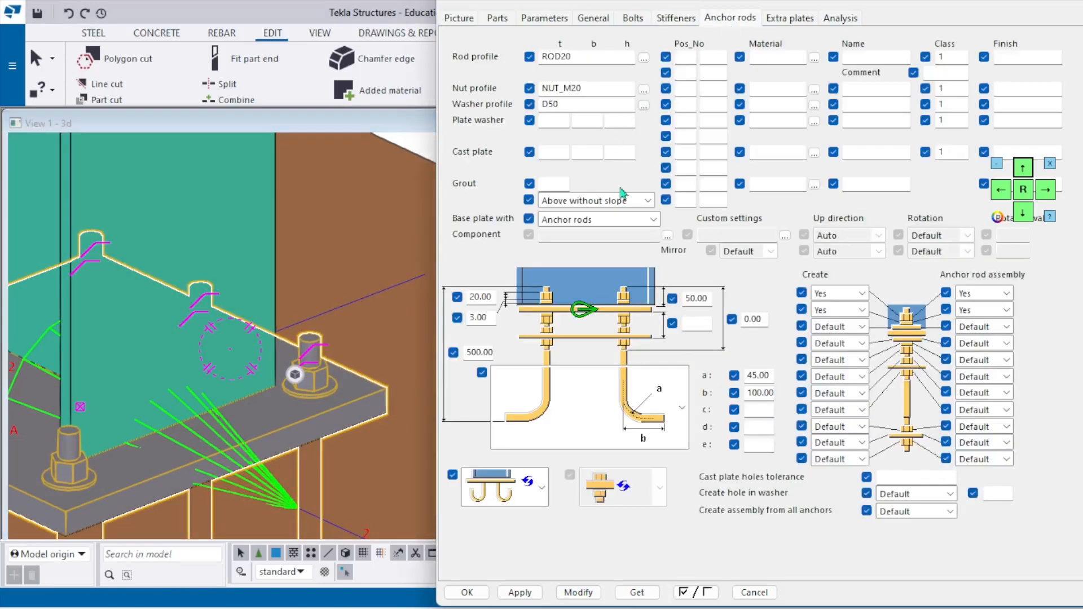
{"action": "left_click", "coordinate": [796, 23]}
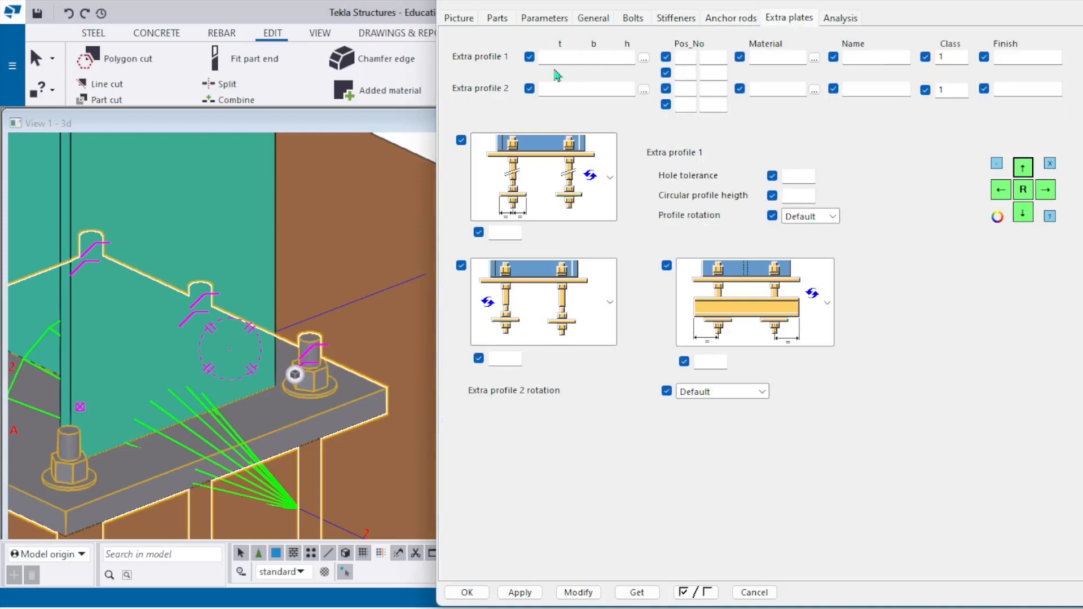
{"action": "left_click", "coordinate": [571, 312]}
{"action": "left_click", "coordinate": [571, 313]}
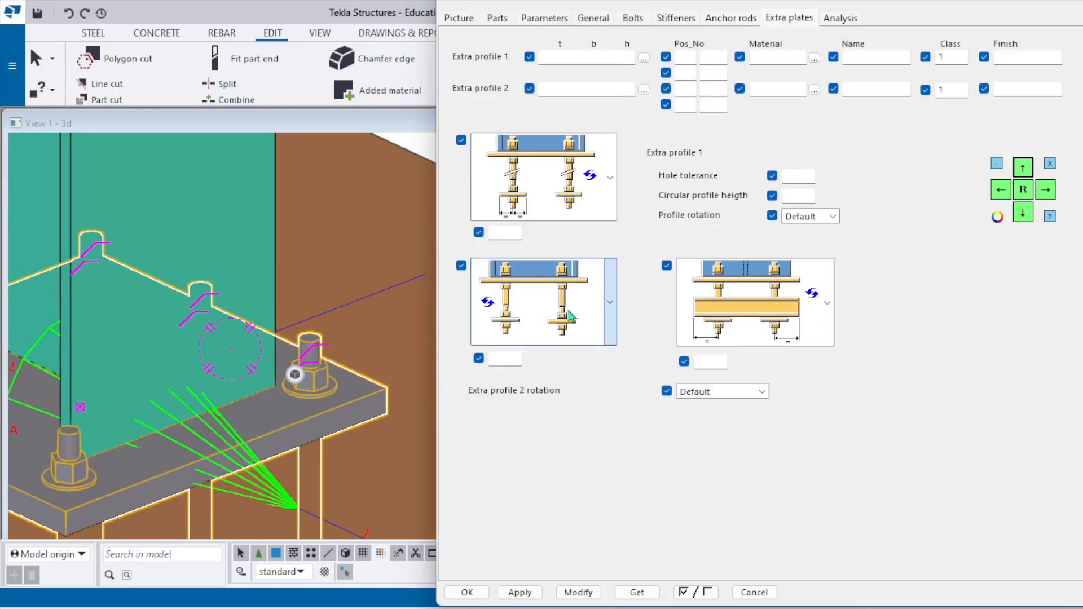
{"action": "left_click", "coordinate": [498, 20]}
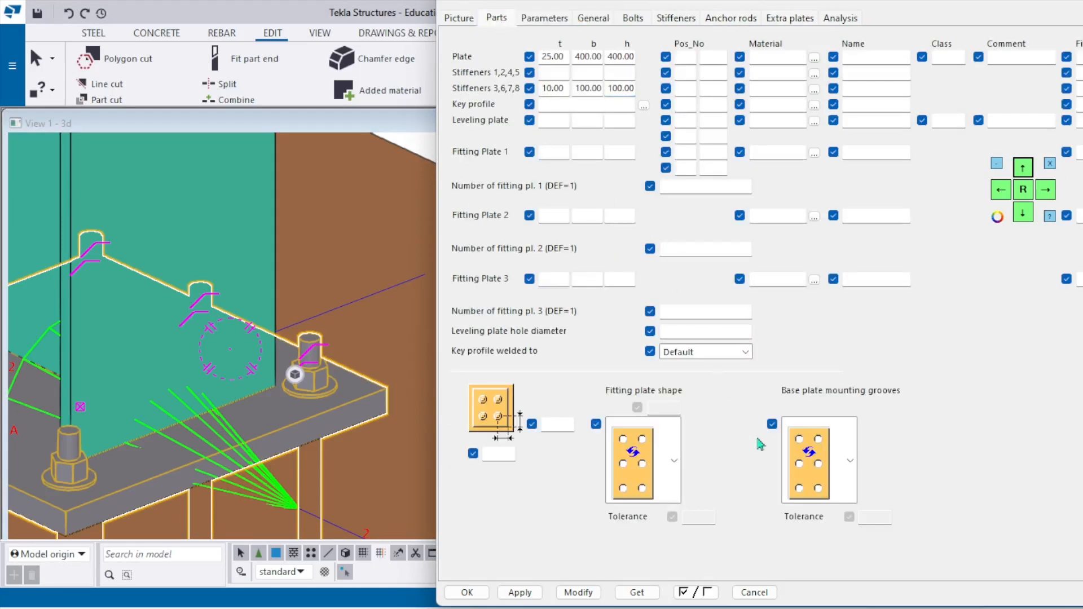
{"action": "left_click", "coordinate": [609, 476]}
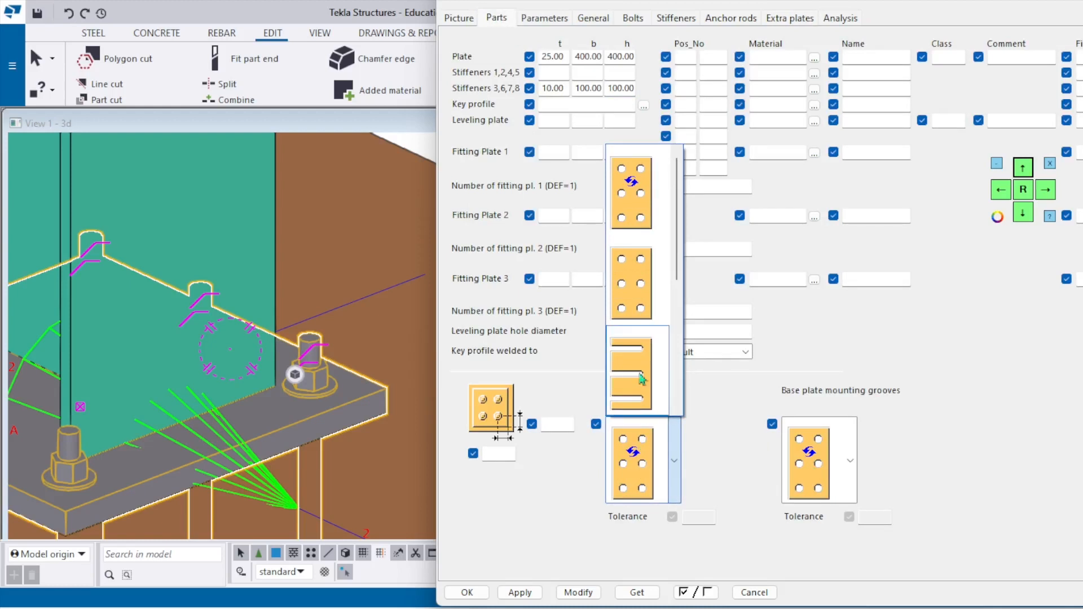
{"action": "left_click", "coordinate": [662, 203]}
{"action": "left_click", "coordinate": [805, 484]}
{"action": "left_click", "coordinate": [829, 229]}
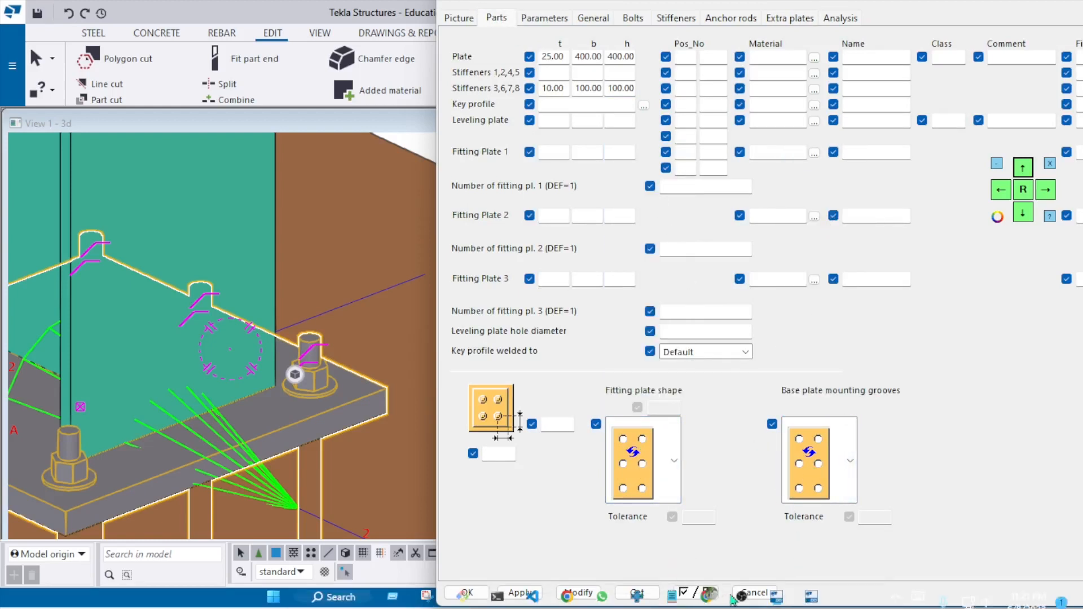
{"action": "left_click", "coordinate": [741, 596]}
{"action": "left_click", "coordinate": [1072, 505]}
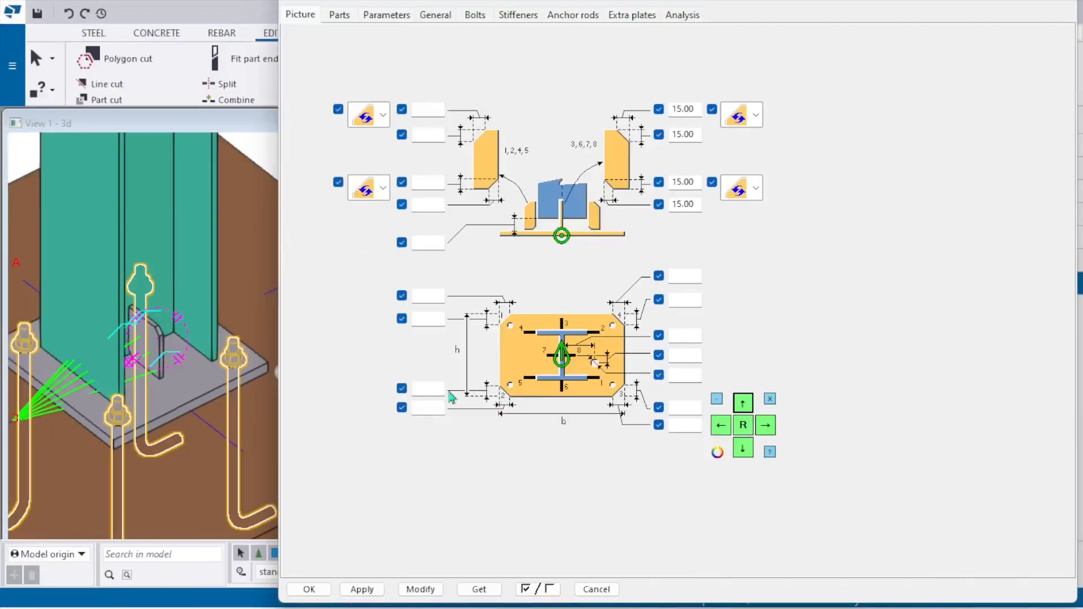
- Examine the stiffener on the base plate at grid A-3 and the stiffener positions entered in that connection's settings
{"action": "scroll", "coordinate": [169, 367], "scroll_direction": "up", "scroll_amount": 5}
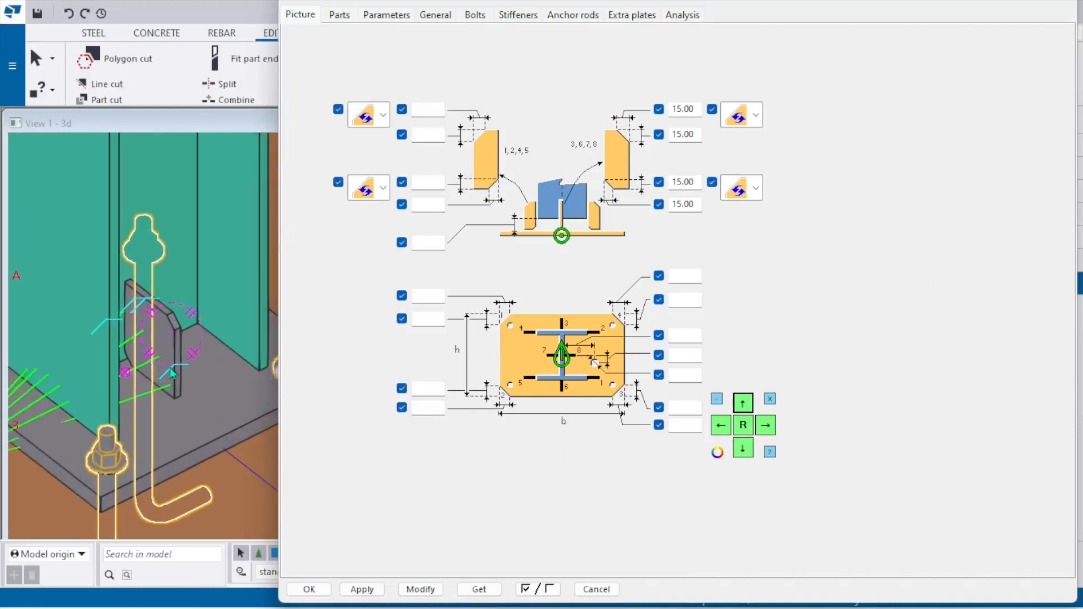
{"action": "scroll", "coordinate": [181, 383], "scroll_direction": "down", "scroll_amount": 5}
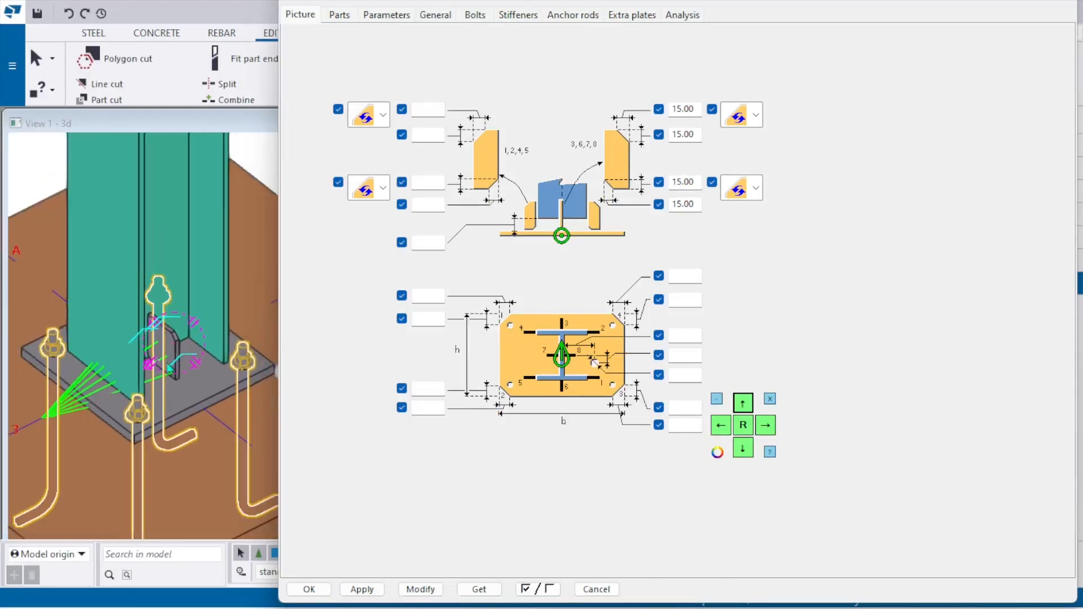
{"action": "left_click", "coordinate": [518, 16]}
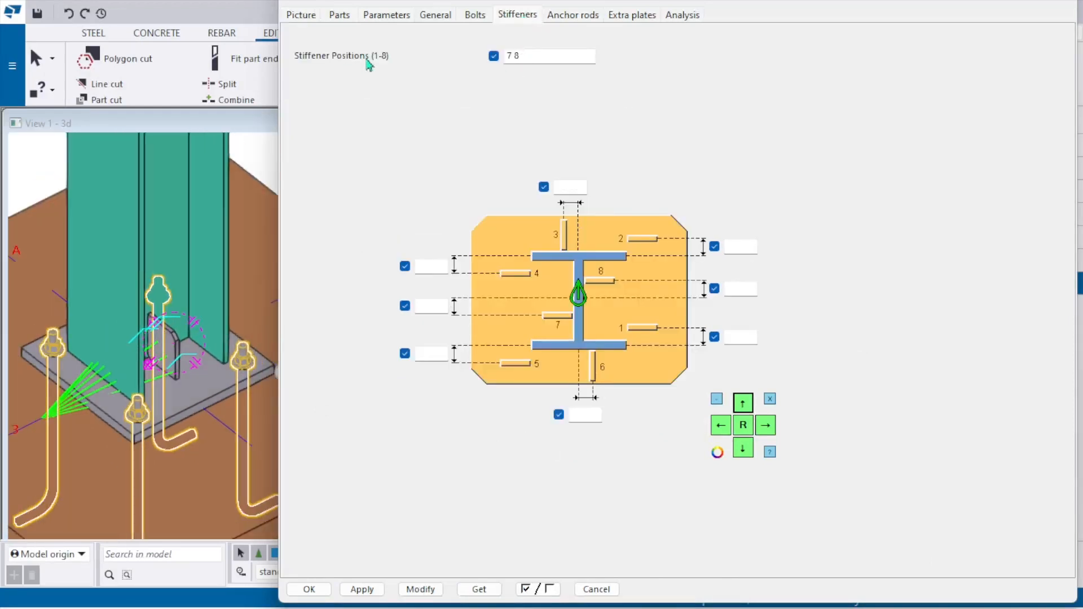
{"action": "left_click", "coordinate": [580, 57]}
{"action": "scroll", "coordinate": [177, 375], "scroll_direction": "up", "scroll_amount": 3}
{"action": "scroll", "coordinate": [184, 342], "scroll_direction": "down", "scroll_amount": 2}
{"action": "left_click", "coordinate": [171, 354]}
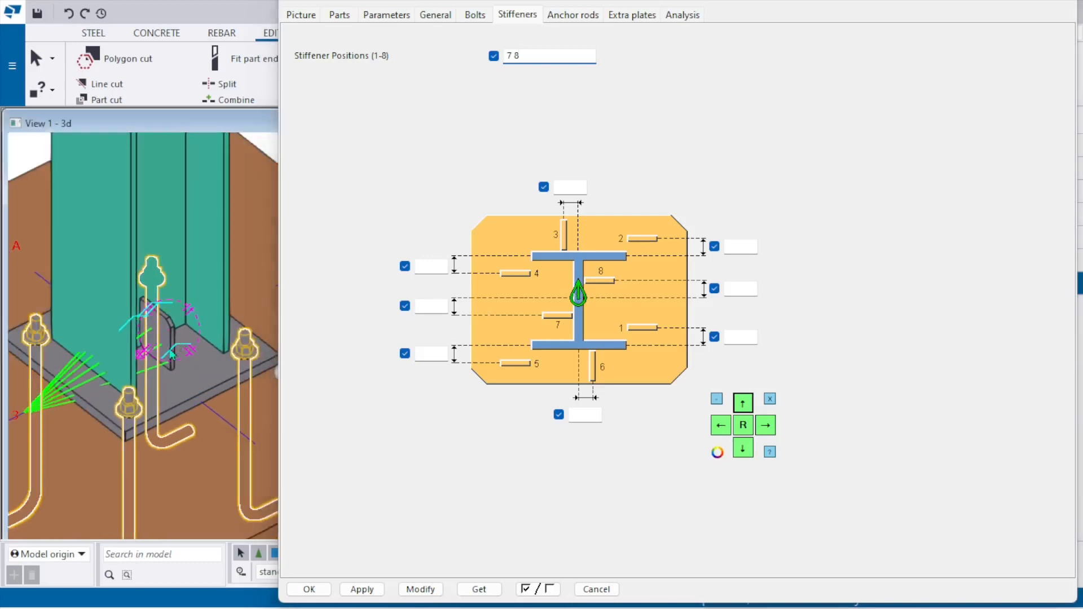
- Set the offset of stiffener 8 to 50 and modify the base plate connection at grid A-3
{"action": "key", "text": "ctrl+p"}
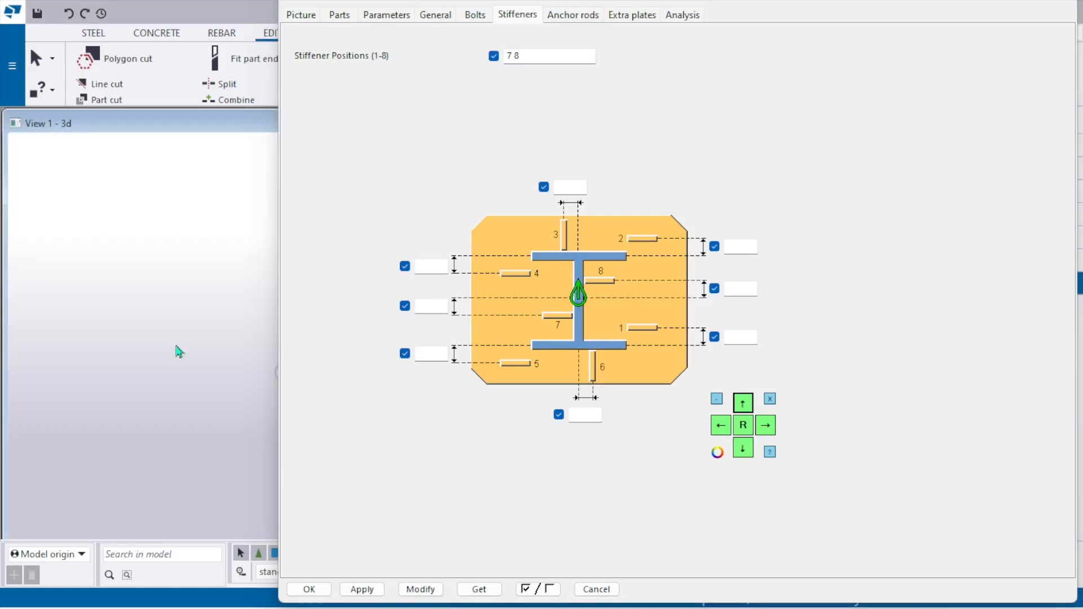
{"action": "scroll", "coordinate": [241, 353], "scroll_direction": "up", "scroll_amount": 8}
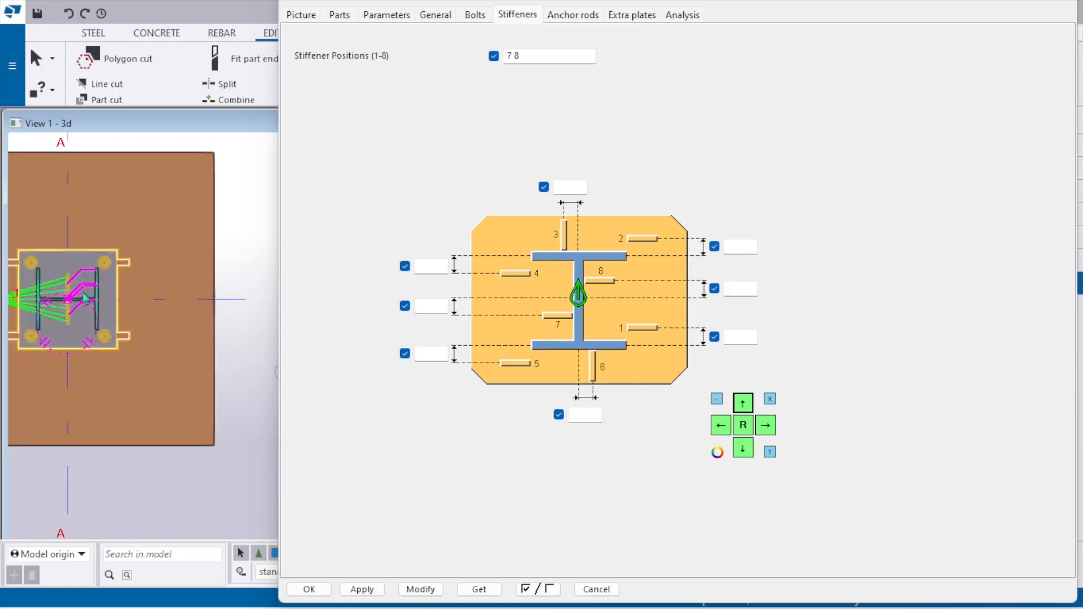
{"action": "scroll", "coordinate": [243, 355], "scroll_direction": "down", "scroll_amount": 6}
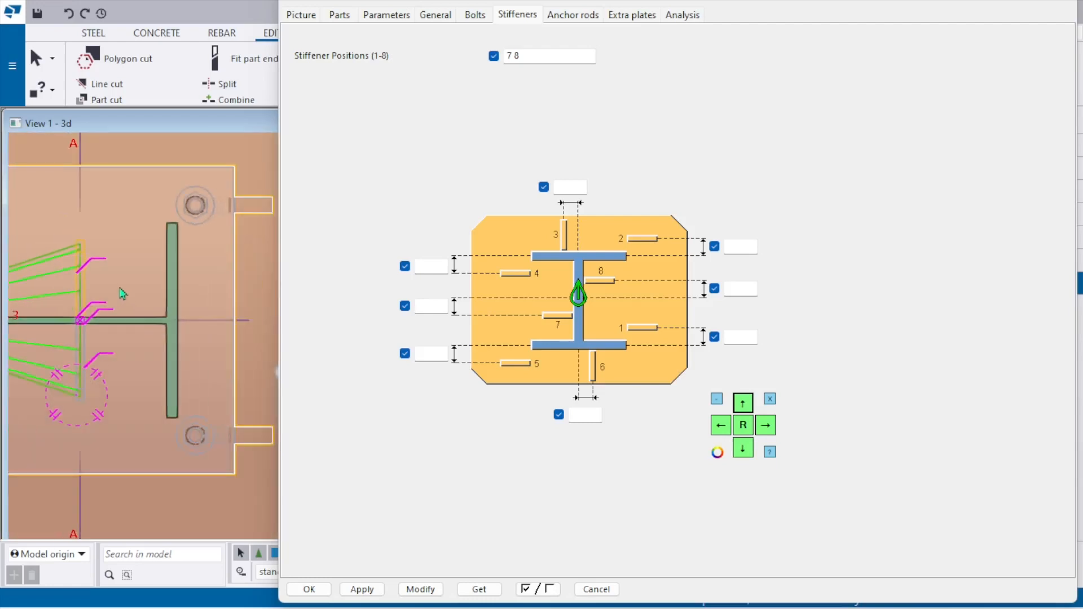
{"action": "scroll", "coordinate": [243, 356], "scroll_direction": "up", "scroll_amount": 4}
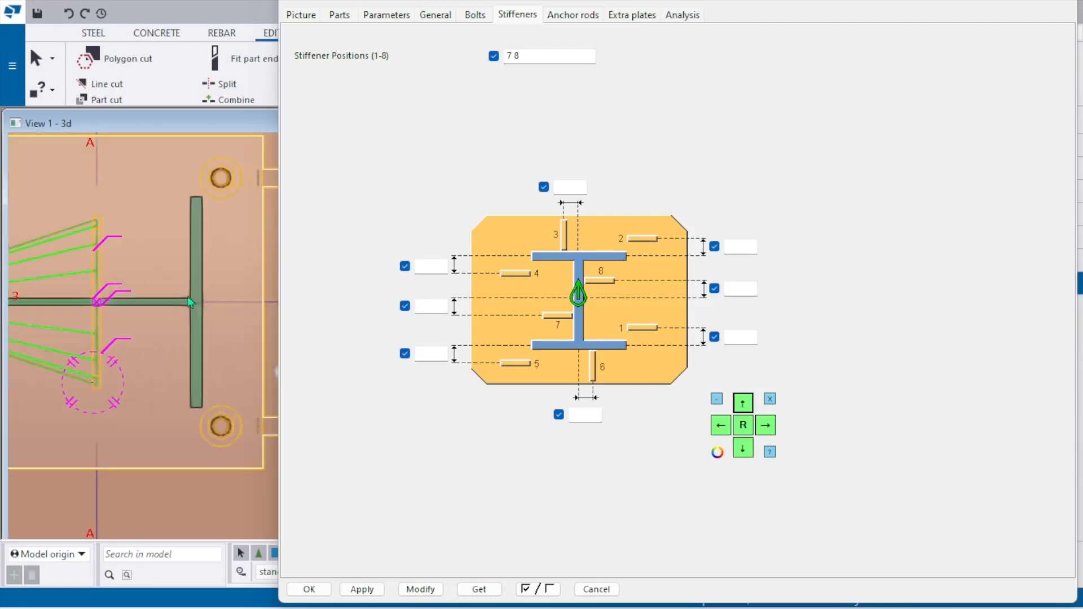
{"action": "scroll", "coordinate": [87, 272], "scroll_direction": "down", "scroll_amount": 5}
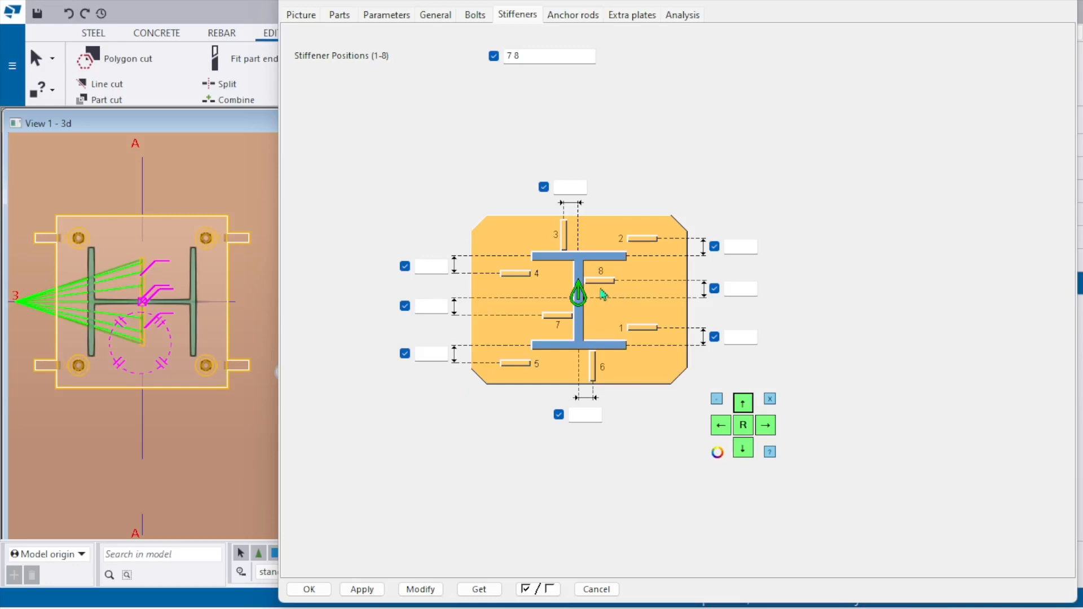
{"action": "scroll", "coordinate": [157, 321], "scroll_direction": "up", "scroll_amount": 3}
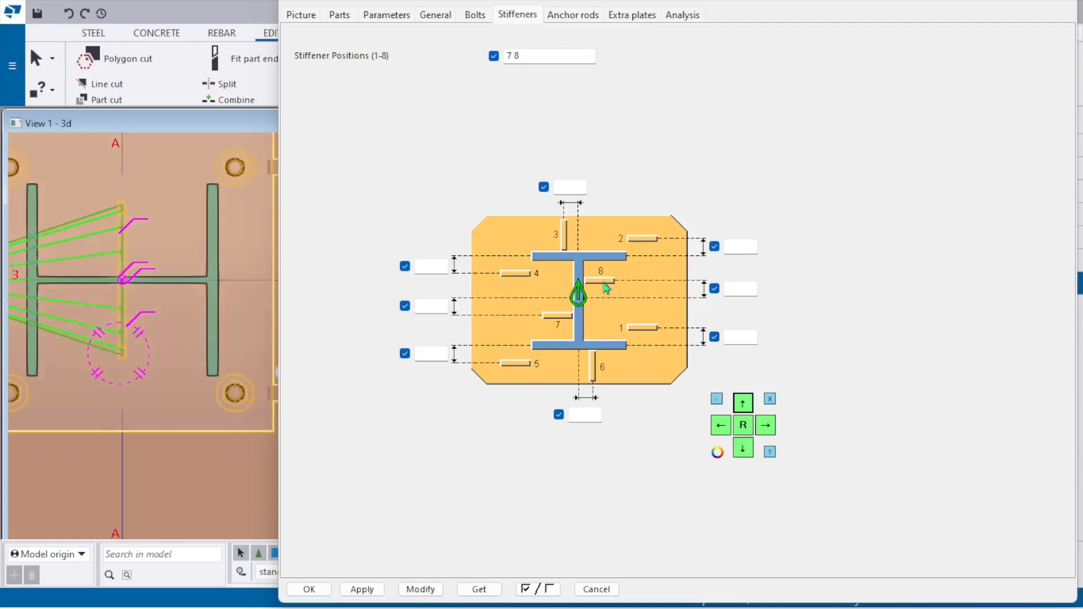
{"action": "left_click", "coordinate": [551, 55]}
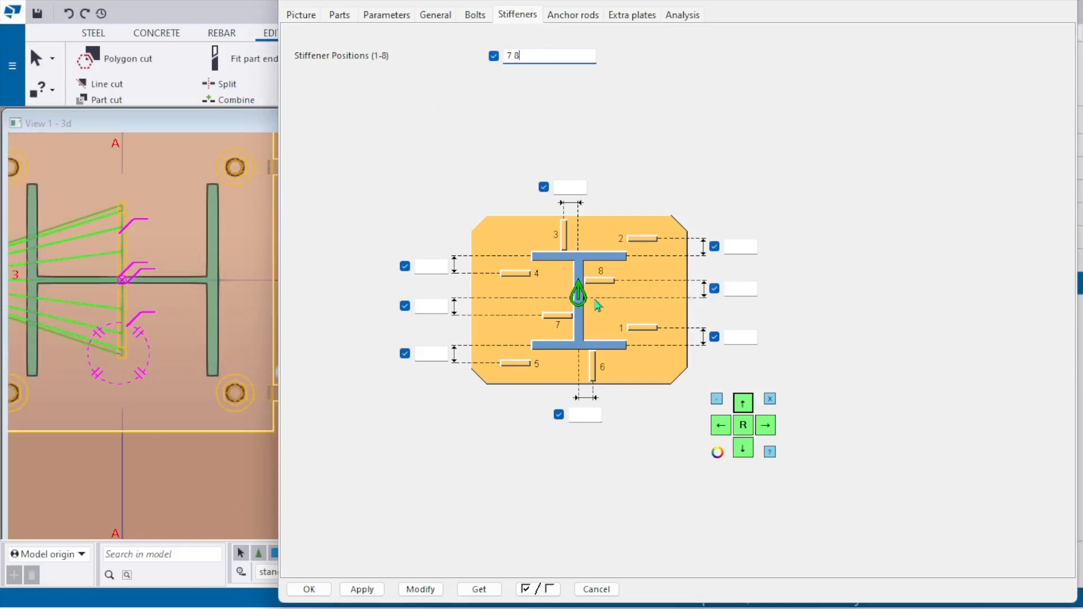
{"action": "left_click", "coordinate": [737, 289]}
{"action": "left_click", "coordinate": [421, 589]}
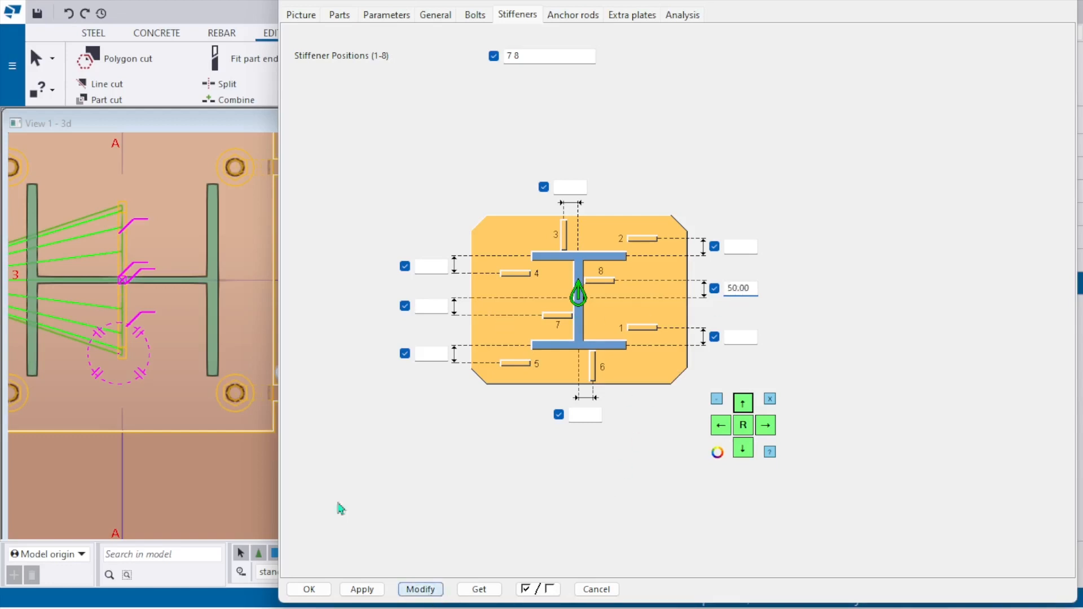
{"action": "scroll", "coordinate": [123, 261], "scroll_direction": "up", "scroll_amount": 3}
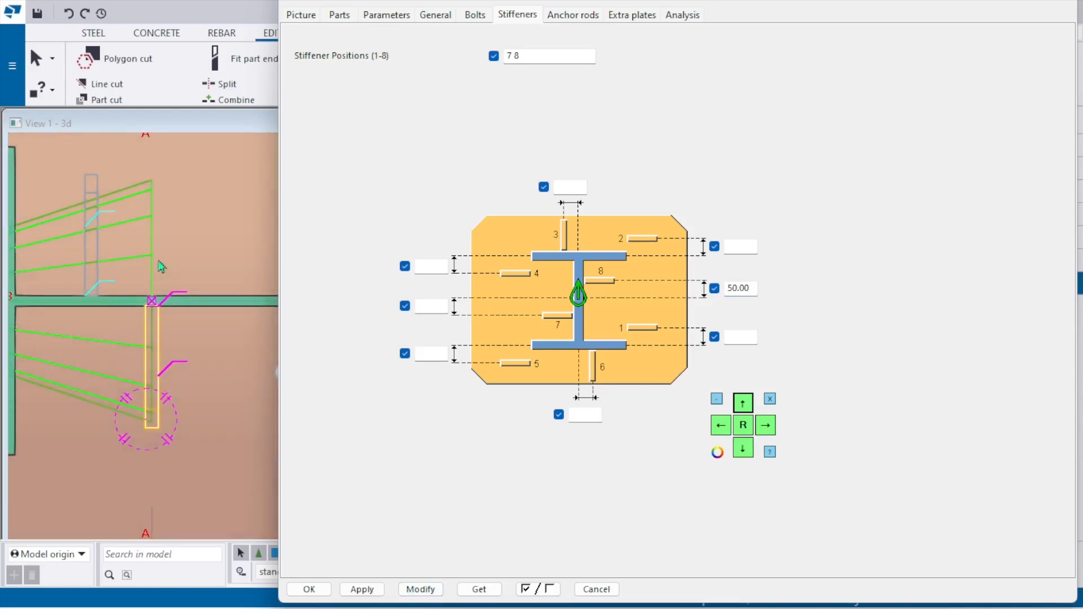
{"action": "right_click", "coordinate": [208, 248]}
{"action": "left_click", "coordinate": [251, 339]}
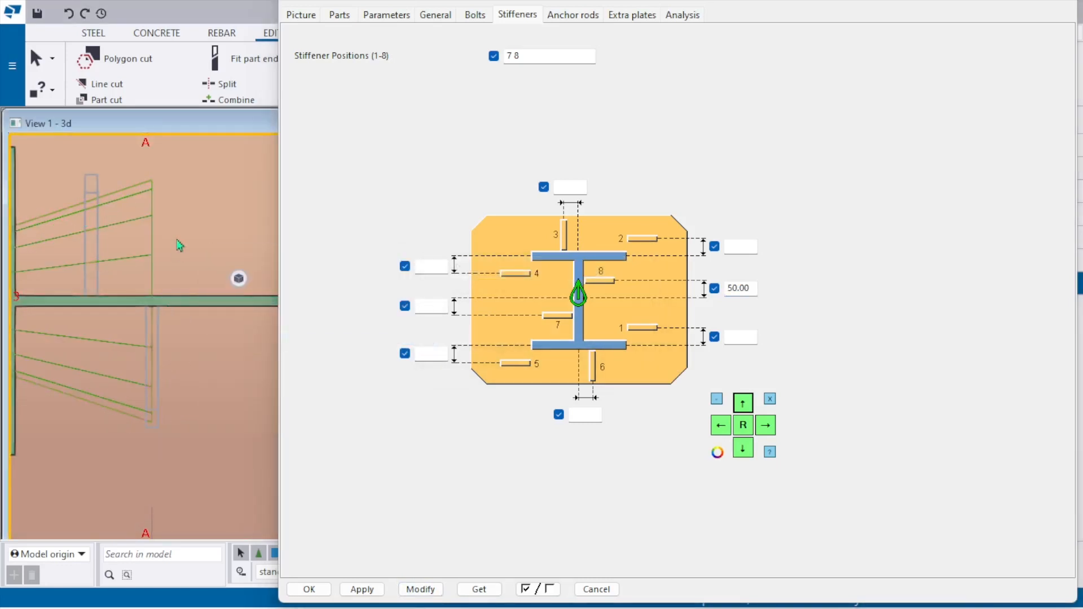
{"action": "scroll", "coordinate": [189, 317], "scroll_direction": "down", "scroll_amount": 1}
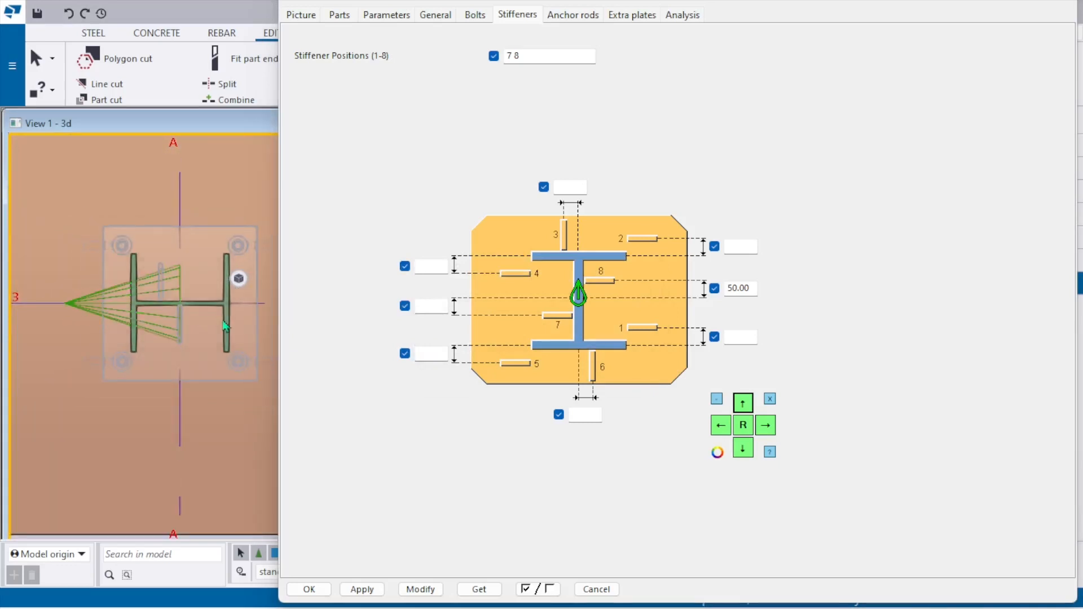
- Review the thickness, width and height set for stiffeners 3, 6, 7 and 8, and inspect the stiffener plate at grid A-3
{"action": "left_click", "coordinate": [350, 22]}
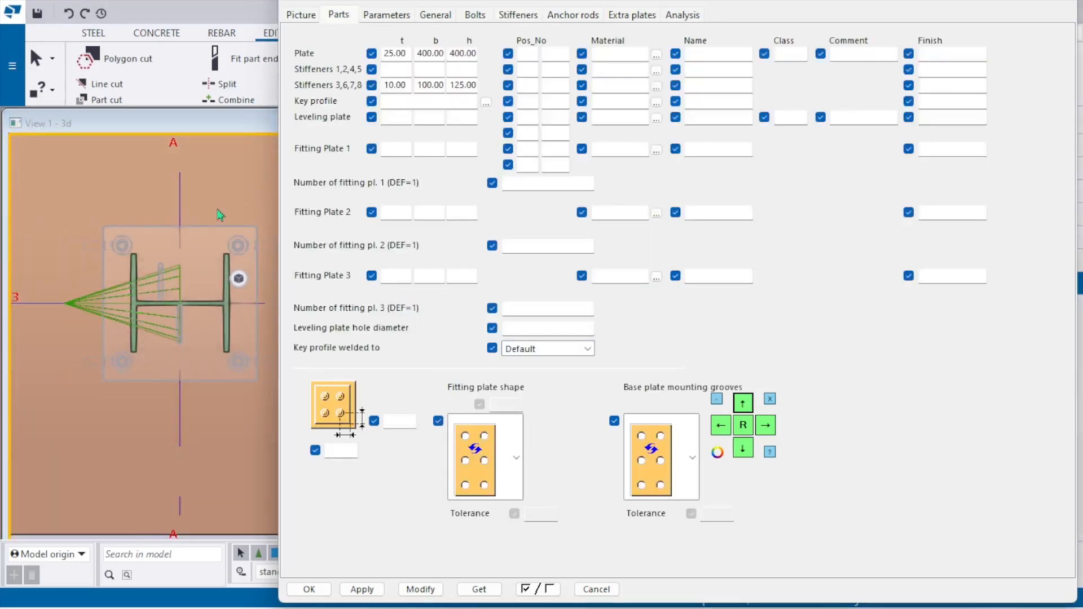
{"action": "scroll", "coordinate": [138, 303], "scroll_direction": "up", "scroll_amount": 4}
{"action": "middle_click_drag", "start_coordinate": [137, 301], "coordinate": [182, 381], "text": "ctrl"}
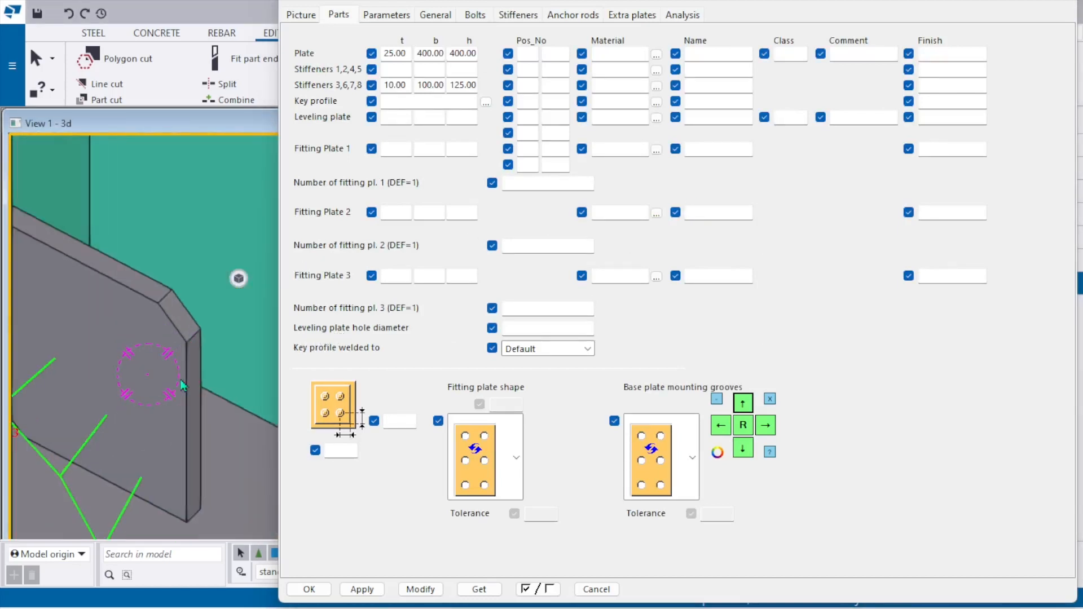
{"action": "scroll", "coordinate": [177, 353], "scroll_direction": "down", "scroll_amount": 3}
{"action": "scroll", "coordinate": [89, 428], "scroll_direction": "up", "scroll_amount": 3}
{"action": "scroll", "coordinate": [125, 367], "scroll_direction": "up", "scroll_amount": 4}
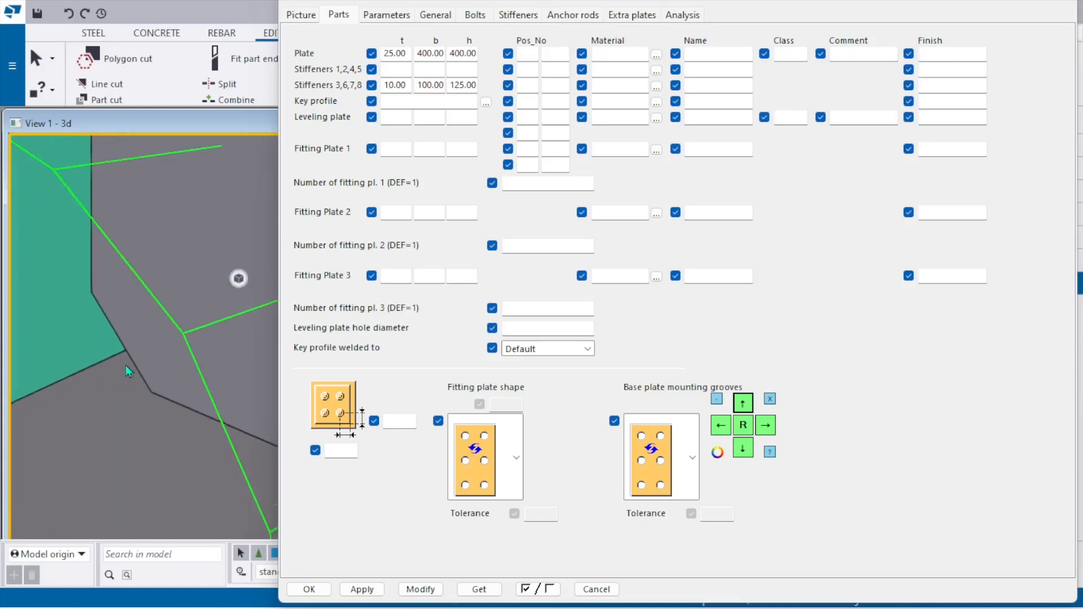
{"action": "scroll", "coordinate": [140, 317], "scroll_direction": "up", "scroll_amount": 2}
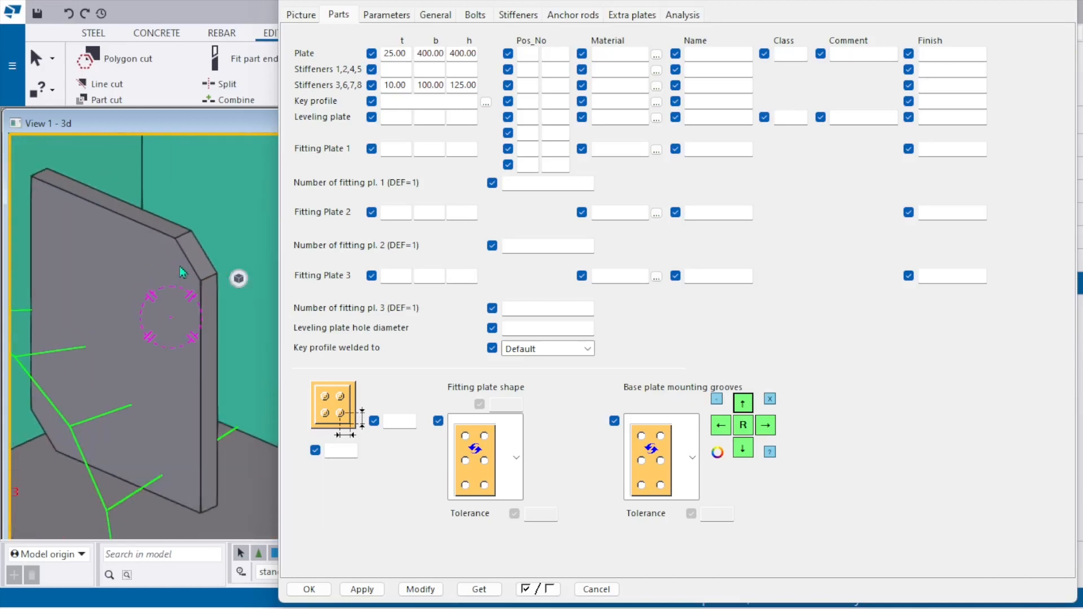
{"action": "scroll", "coordinate": [121, 361], "scroll_direction": "down", "scroll_amount": 2}
{"action": "scroll", "coordinate": [97, 410], "scroll_direction": "up", "scroll_amount": 3}
{"action": "mouse_move", "coordinate": [97, 320]}
{"action": "middle_mouse_down"}
{"action": "mouse_move", "coordinate": [140, 336]}
{"action": "mouse_move", "coordinate": [108, 325]}
{"action": "middle_mouse_up"}
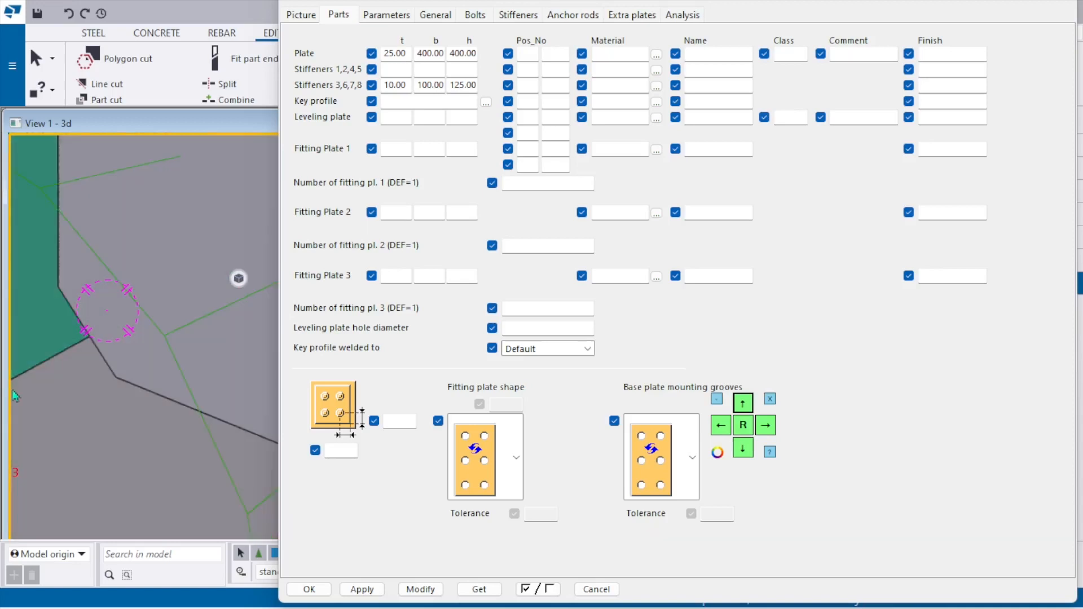
- Examine the stiffener's cut corners at the web and base plate, and review the chamfer dimensions for stiffeners 3, 6, 7 and 8
{"action": "scroll", "coordinate": [86, 370], "scroll_direction": "down", "scroll_amount": 5}
{"action": "scroll", "coordinate": [87, 371], "scroll_direction": "up", "scroll_amount": 5}
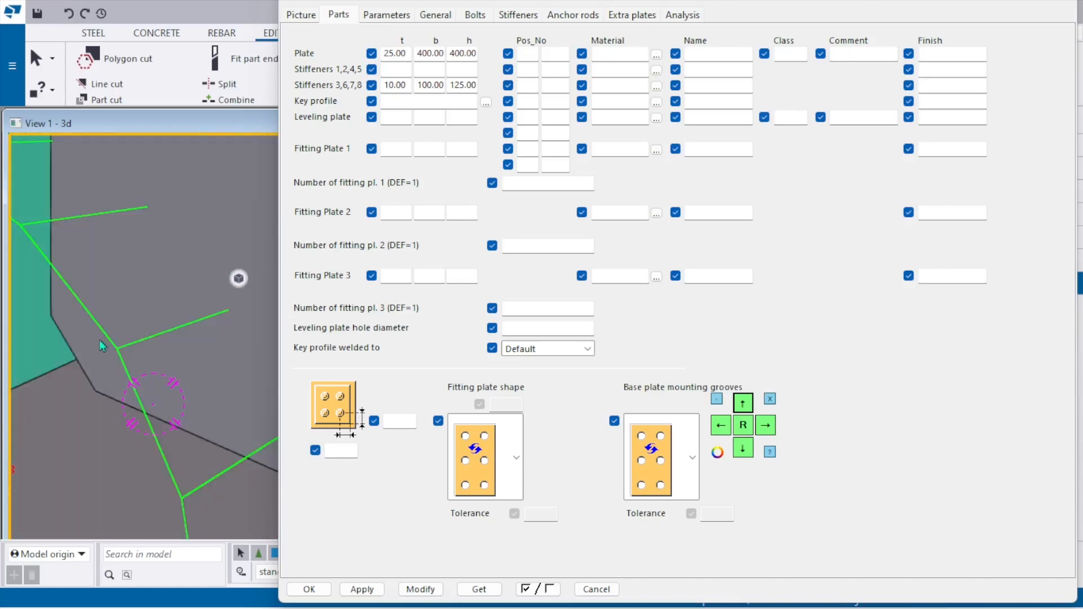
{"action": "scroll", "coordinate": [95, 375], "scroll_direction": "down", "scroll_amount": 5}
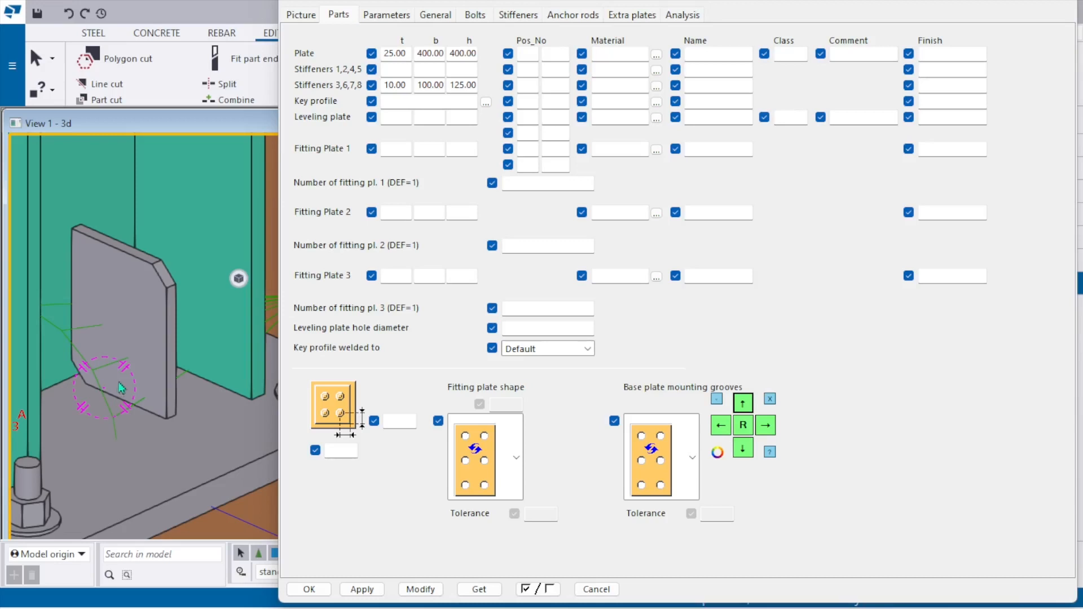
{"action": "scroll", "coordinate": [125, 387], "scroll_direction": "up", "scroll_amount": 3}
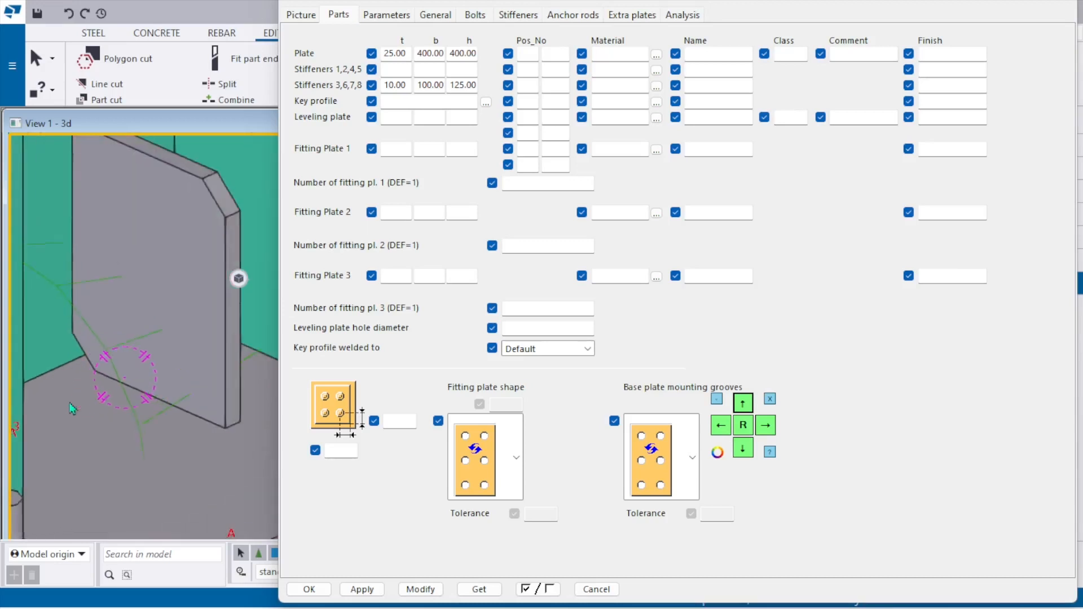
{"action": "scroll", "coordinate": [92, 361], "scroll_direction": "down", "scroll_amount": 3}
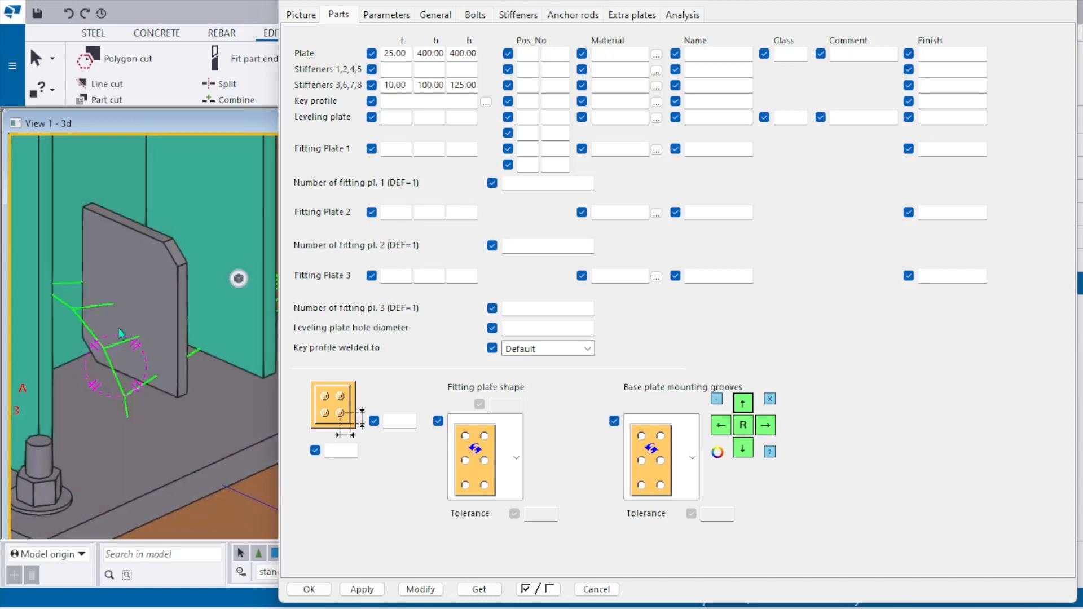
{"action": "scroll", "coordinate": [125, 361], "scroll_direction": "down", "scroll_amount": 4}
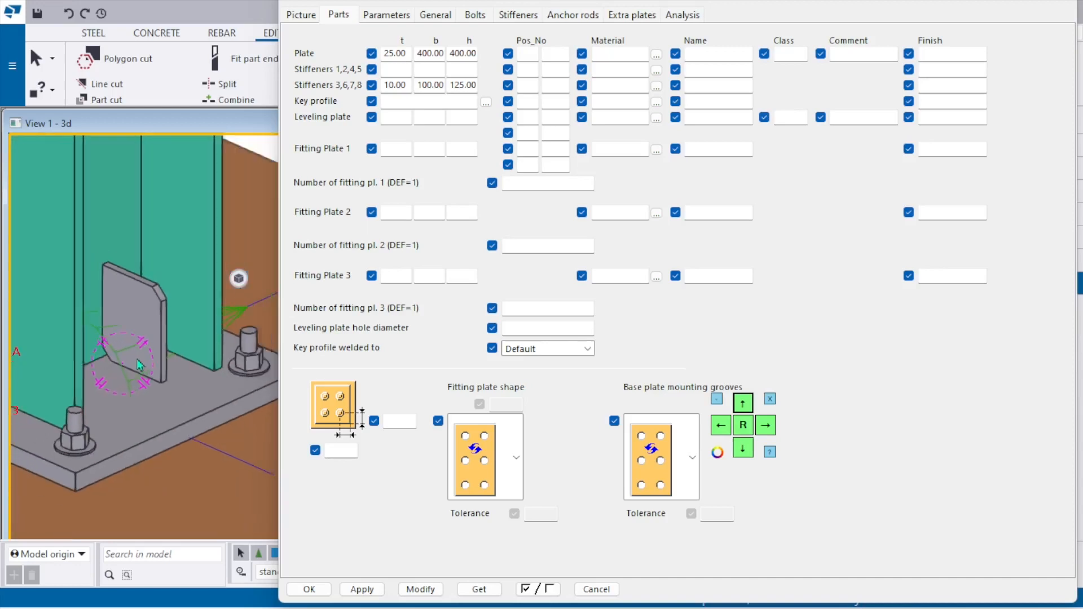
{"action": "mouse_move", "coordinate": [151, 353]}
{"action": "middle_mouse_down", "text": "ctrl"}
{"action": "mouse_move", "coordinate": [91, 372]}
{"action": "mouse_move", "coordinate": [209, 364]}
{"action": "mouse_move", "coordinate": [138, 344]}
{"action": "middle_mouse_up", "text": "ctrl"}
{"action": "scroll", "coordinate": [164, 369], "scroll_direction": "up", "scroll_amount": 2}
{"action": "scroll", "coordinate": [137, 344], "scroll_direction": "up", "scroll_amount": 5}
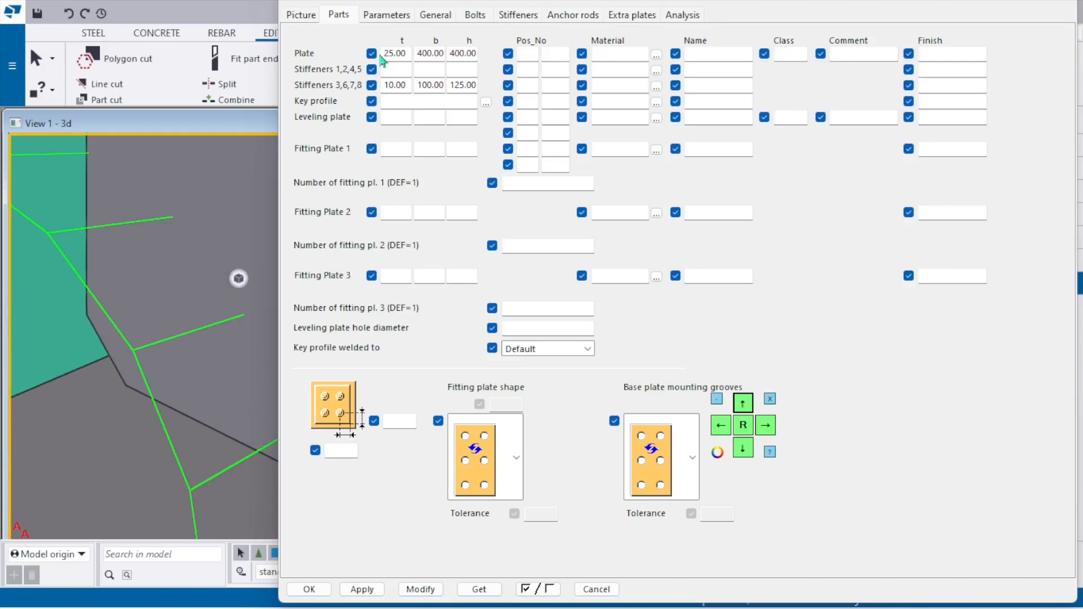
{"action": "left_click", "coordinate": [318, 14]}
{"action": "scroll", "coordinate": [194, 370], "scroll_direction": "down", "scroll_amount": 5}
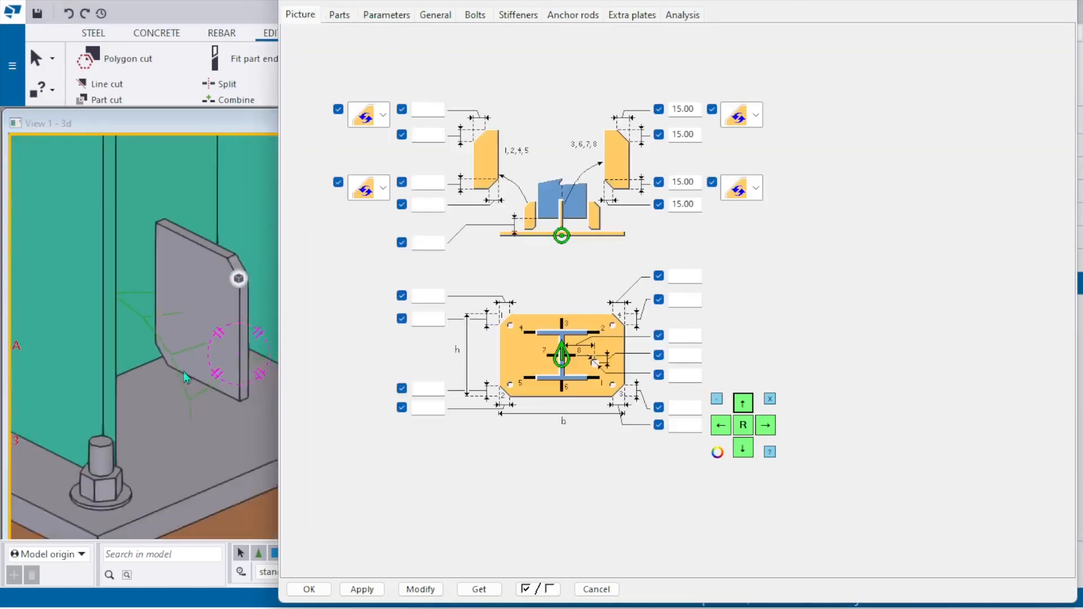
{"action": "scroll", "coordinate": [175, 424], "scroll_direction": "down", "scroll_amount": 3}
{"action": "middle_click_drag", "start_coordinate": [175, 417], "coordinate": [76, 399]}
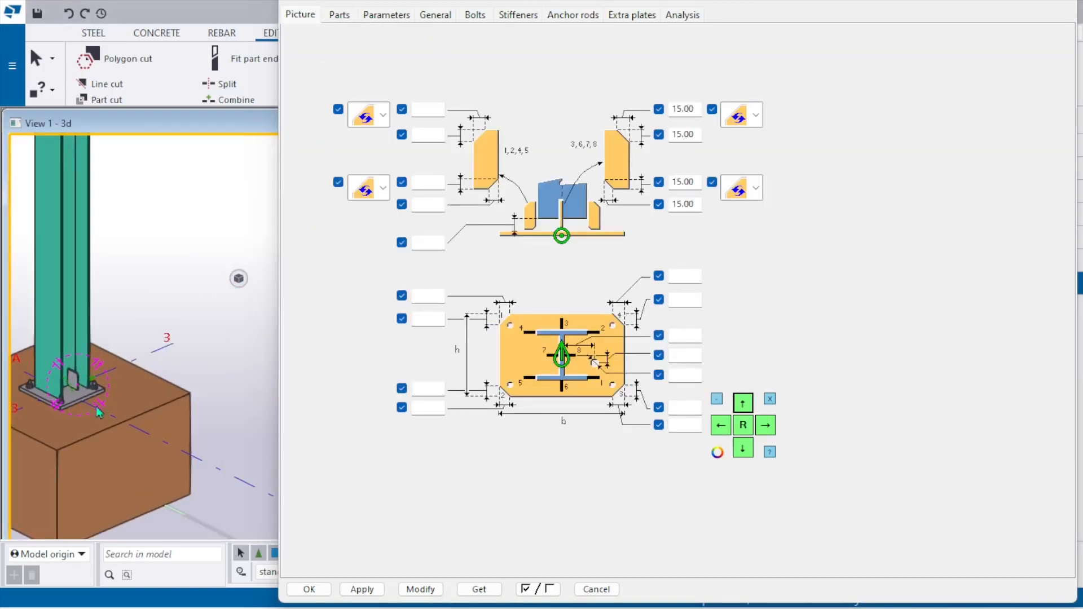
- Look over the columns and footings across the whole grid, in 3D and from above, and close the connection settings
{"action": "scroll", "coordinate": [100, 415], "scroll_direction": "down", "scroll_amount": 6}
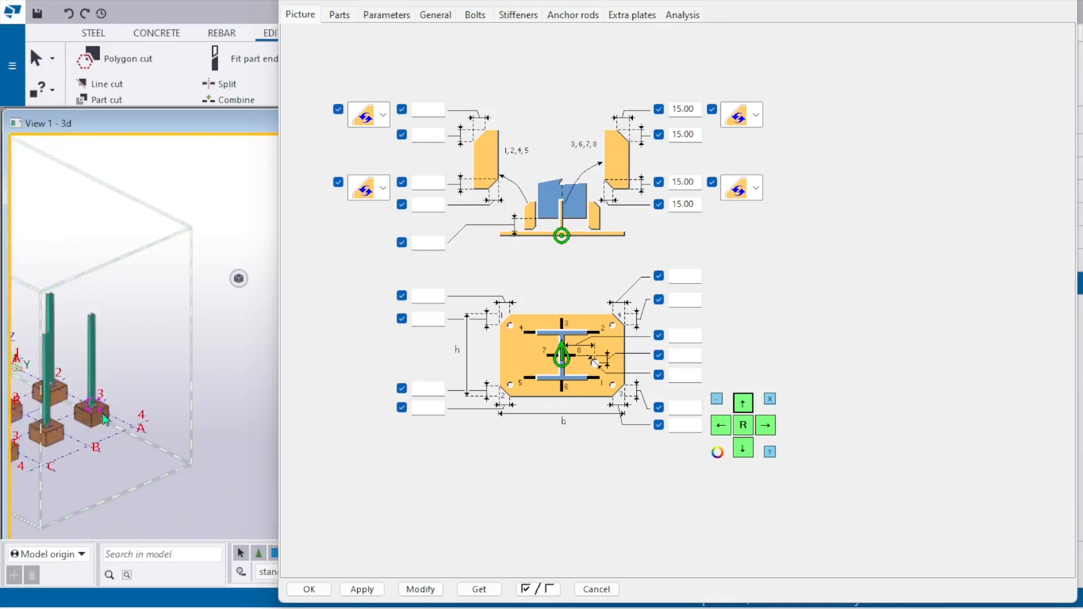
{"action": "scroll", "coordinate": [105, 419], "scroll_direction": "up", "scroll_amount": 4}
{"action": "scroll", "coordinate": [172, 372], "scroll_direction": "up", "scroll_amount": 5}
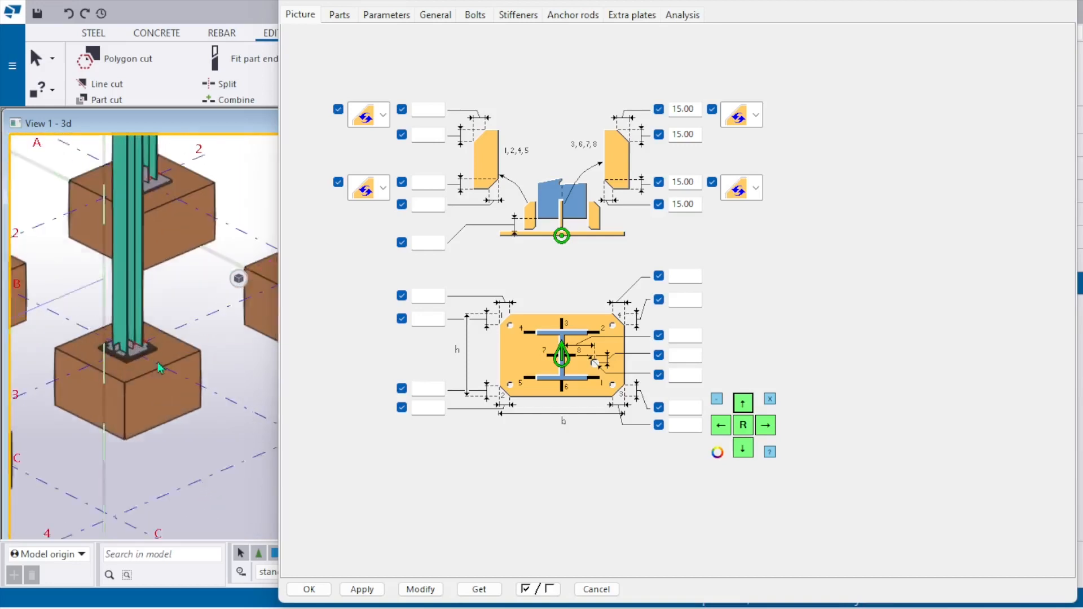
{"action": "scroll", "coordinate": [225, 416], "scroll_direction": "down", "scroll_amount": 6}
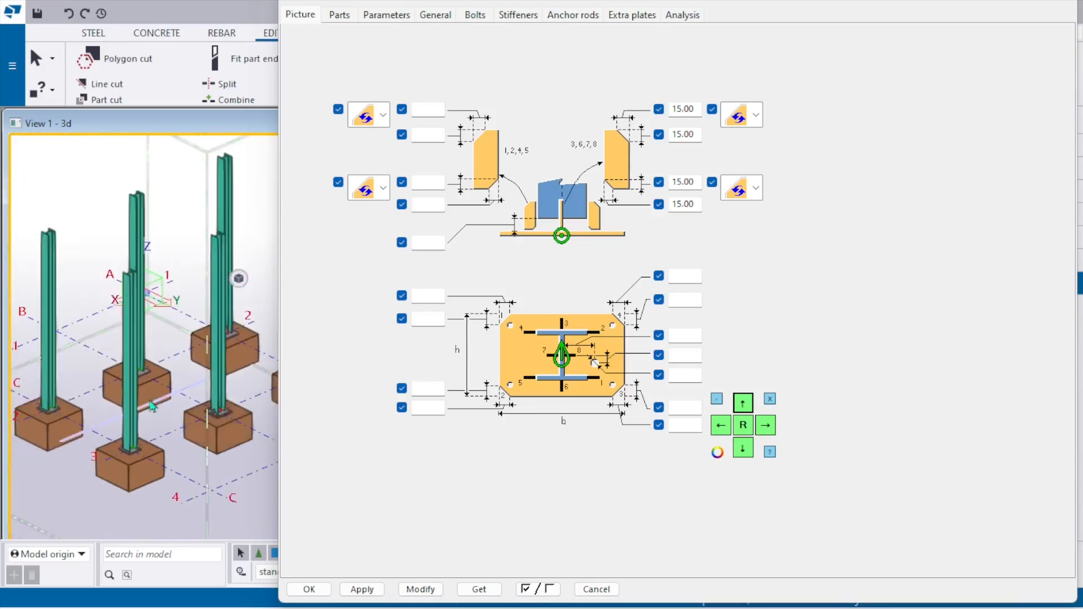
{"action": "scroll", "coordinate": [112, 364], "scroll_direction": "up", "scroll_amount": 2}
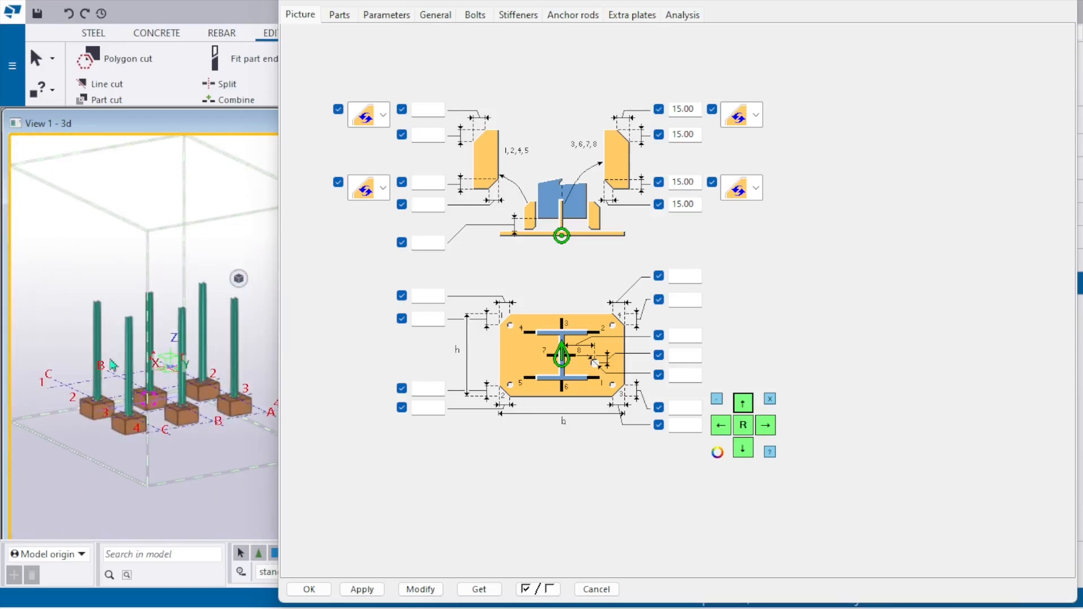
{"action": "scroll", "coordinate": [113, 365], "scroll_direction": "up", "scroll_amount": 5}
{"action": "scroll", "coordinate": [112, 365], "scroll_direction": "down", "scroll_amount": 4}
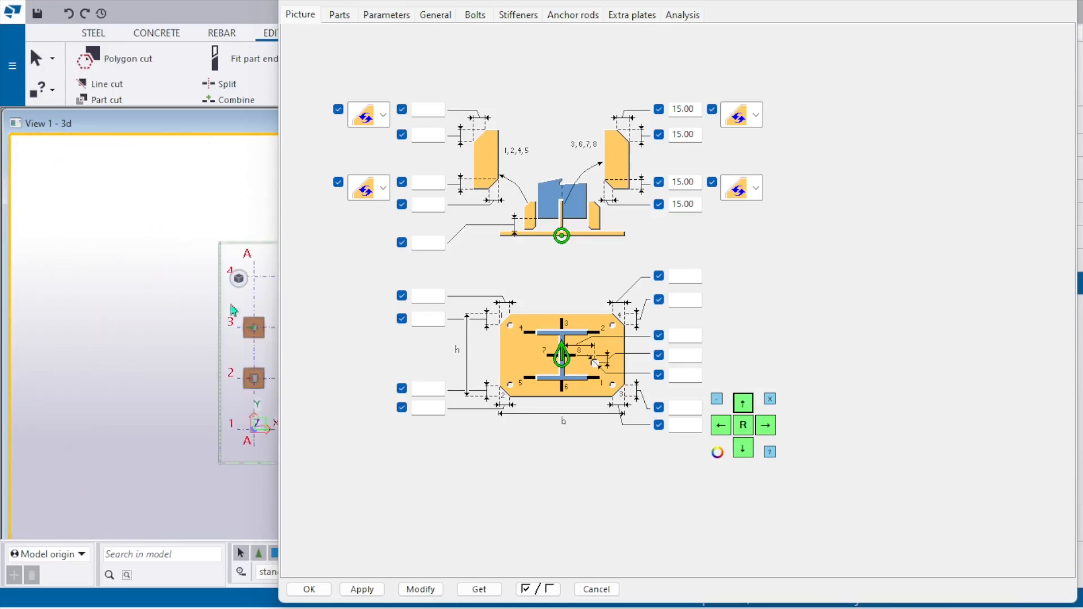
{"action": "left_click", "coordinate": [947, 12]}
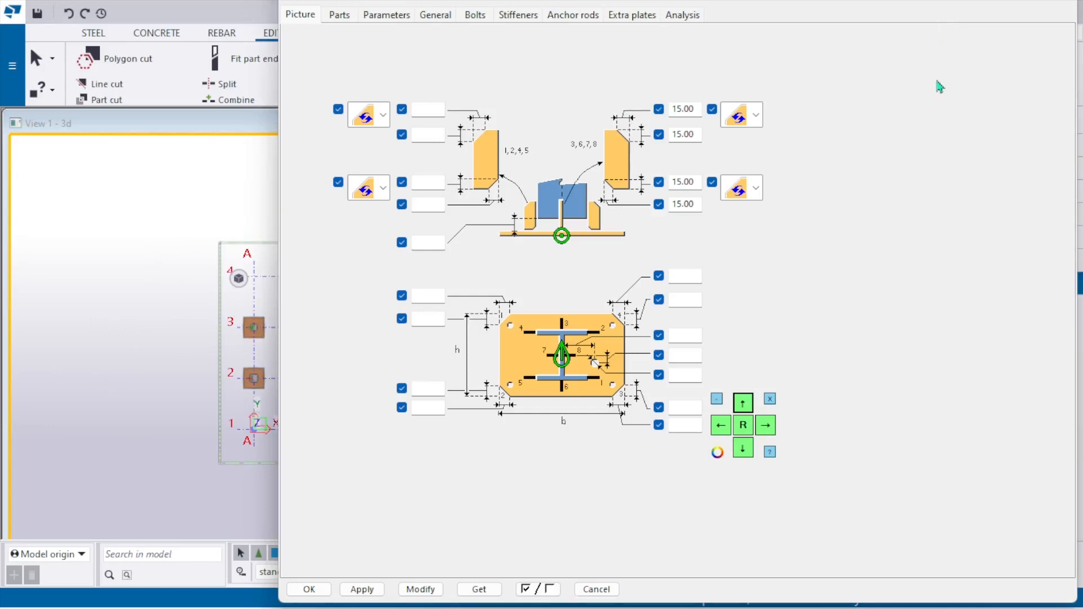
{"action": "left_click", "coordinate": [751, 455]}
{"action": "left_click", "coordinate": [1065, 13]}
{"action": "scroll", "coordinate": [334, 323], "scroll_direction": "up", "scroll_amount": 4}
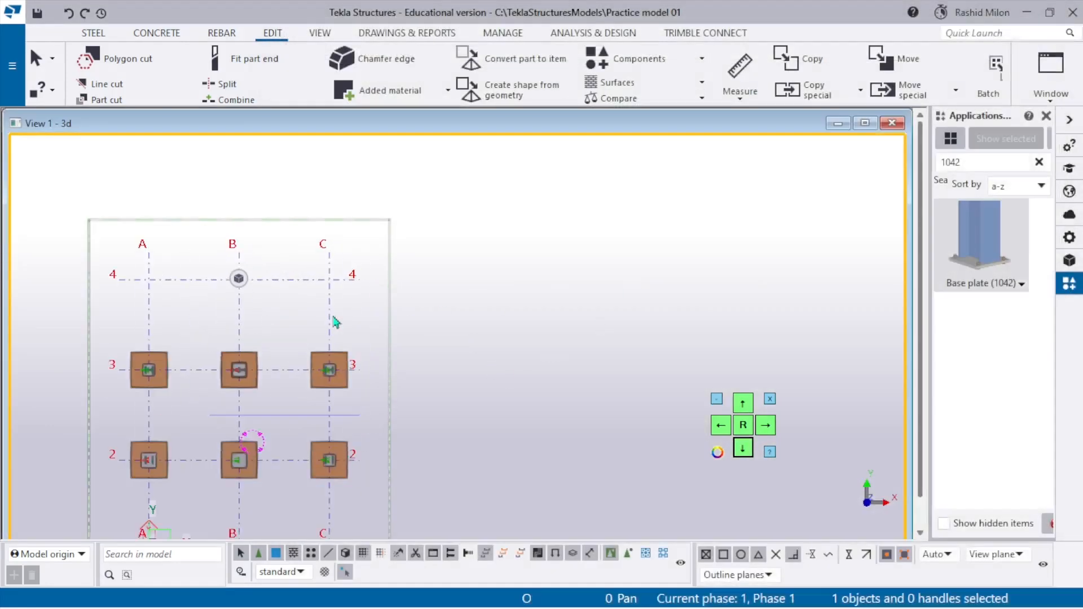
{"action": "middle_click_drag", "start_coordinate": [490, 378], "coordinate": [671, 237]}
{"action": "scroll", "coordinate": [486, 368], "scroll_direction": "down", "scroll_amount": 7}
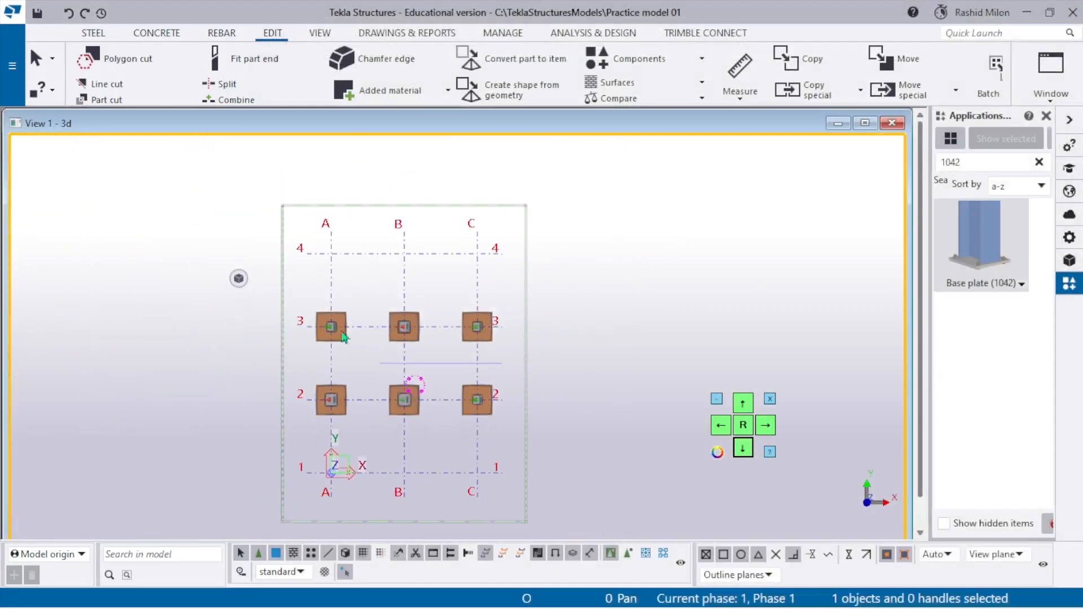
{"action": "scroll", "coordinate": [296, 308], "scroll_direction": "up", "scroll_amount": 3}
{"action": "scroll", "coordinate": [333, 347], "scroll_direction": "down", "scroll_amount": 2}
{"action": "scroll", "coordinate": [328, 348], "scroll_direction": "down", "scroll_amount": 1}
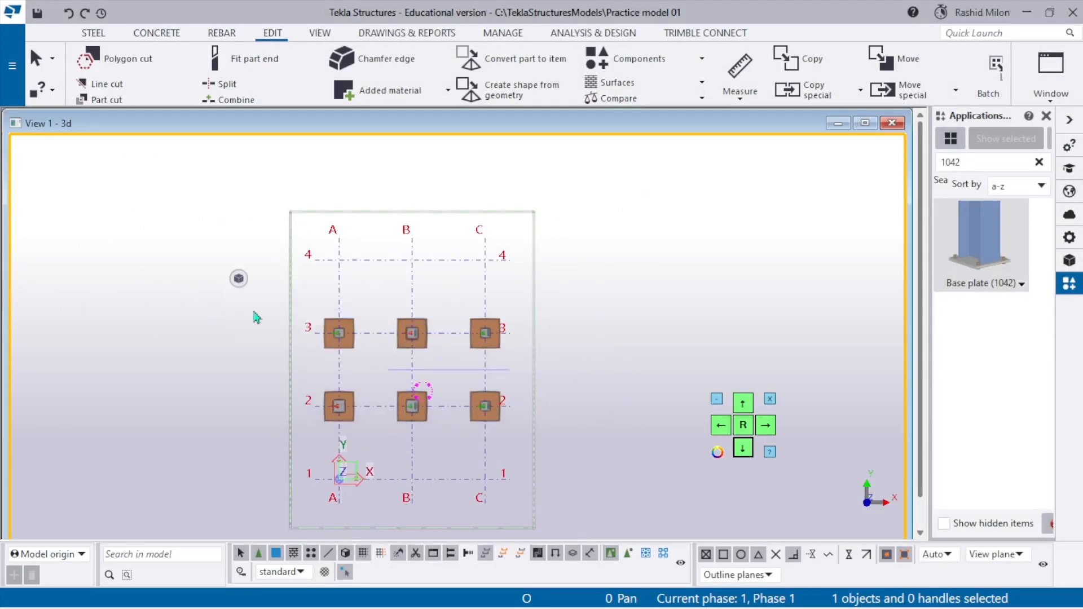
{"action": "scroll", "coordinate": [255, 364], "scroll_direction": "down", "scroll_amount": 2}
{"action": "scroll", "coordinate": [301, 362], "scroll_direction": "up", "scroll_amount": 1}
{"action": "left_click_drag", "start_coordinate": [242, 359], "coordinate": [603, 445]}
{"action": "key", "text": "ctrl+c"}
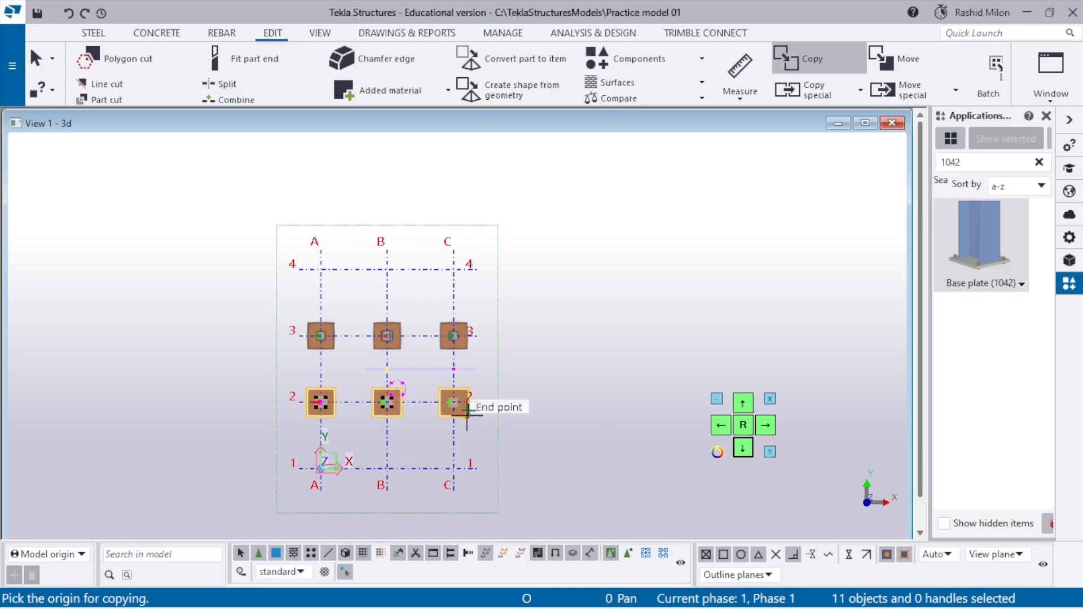
{"action": "scroll", "coordinate": [468, 414], "scroll_direction": "up", "scroll_amount": 2}
{"action": "key", "text": "Escape"}
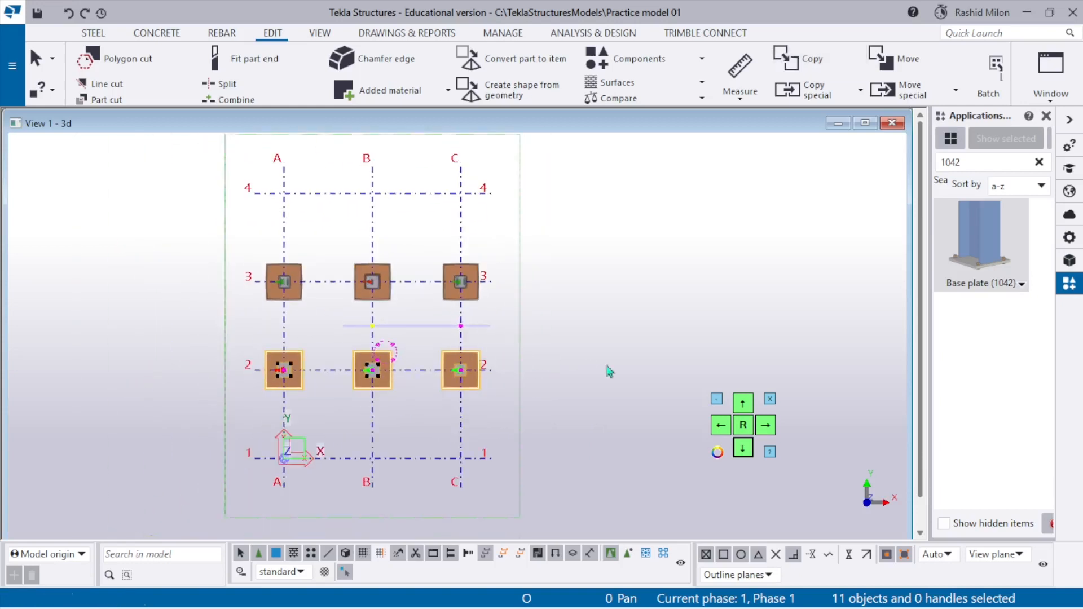
{"action": "left_click", "coordinate": [404, 377]}
{"action": "scroll", "coordinate": [394, 370], "scroll_direction": "up", "scroll_amount": 8}
{"action": "scroll", "coordinate": [376, 371], "scroll_direction": "down", "scroll_amount": 5}
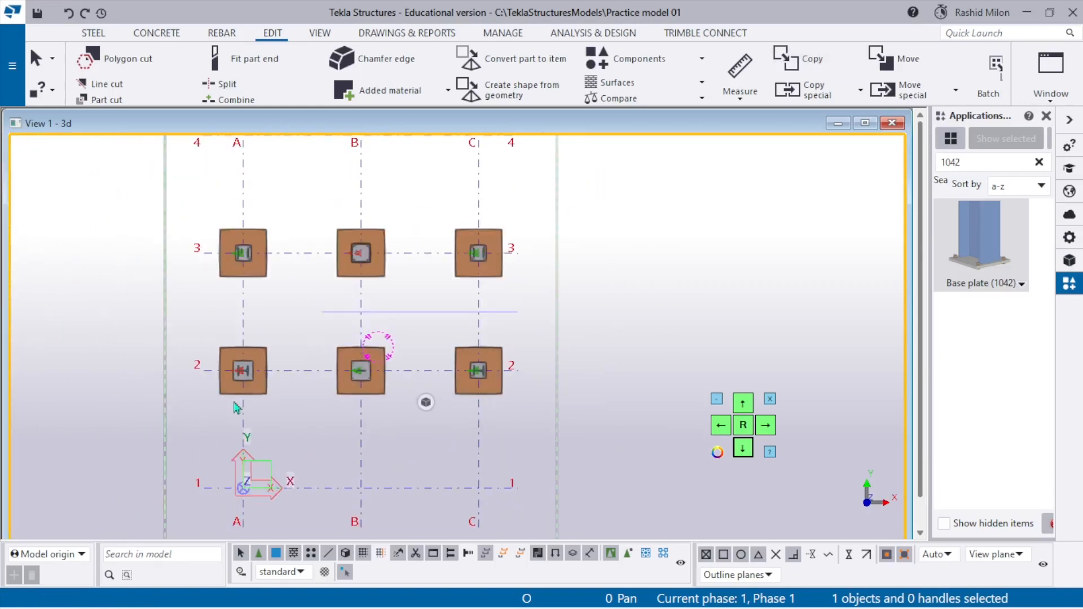
{"action": "right_click", "coordinate": [246, 321]}
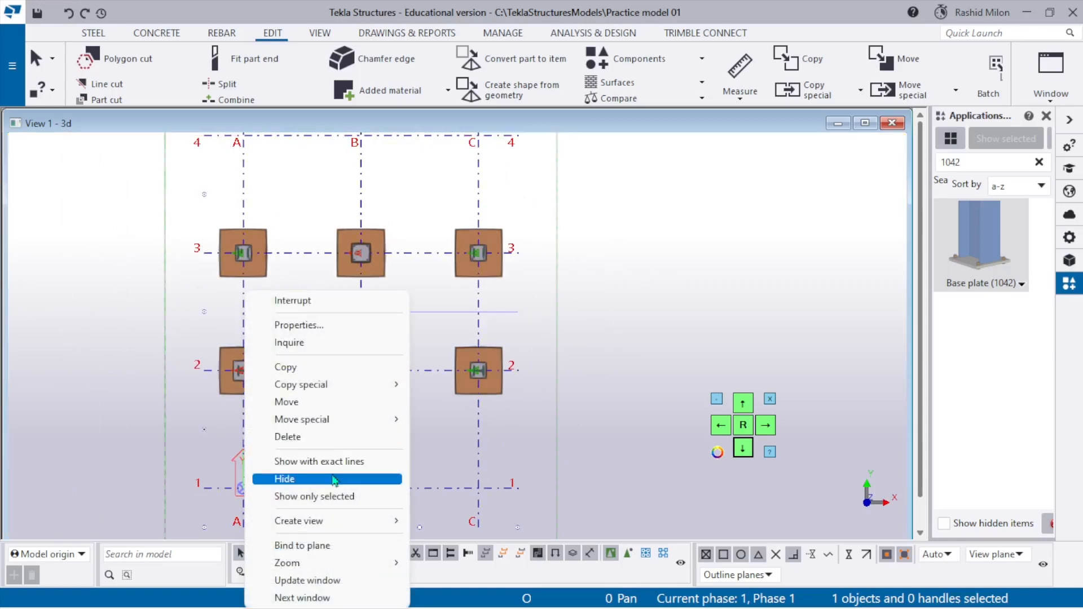
{"action": "left_click", "coordinate": [612, 326]}
{"action": "scroll", "coordinate": [341, 383], "scroll_direction": "down", "scroll_amount": 4}
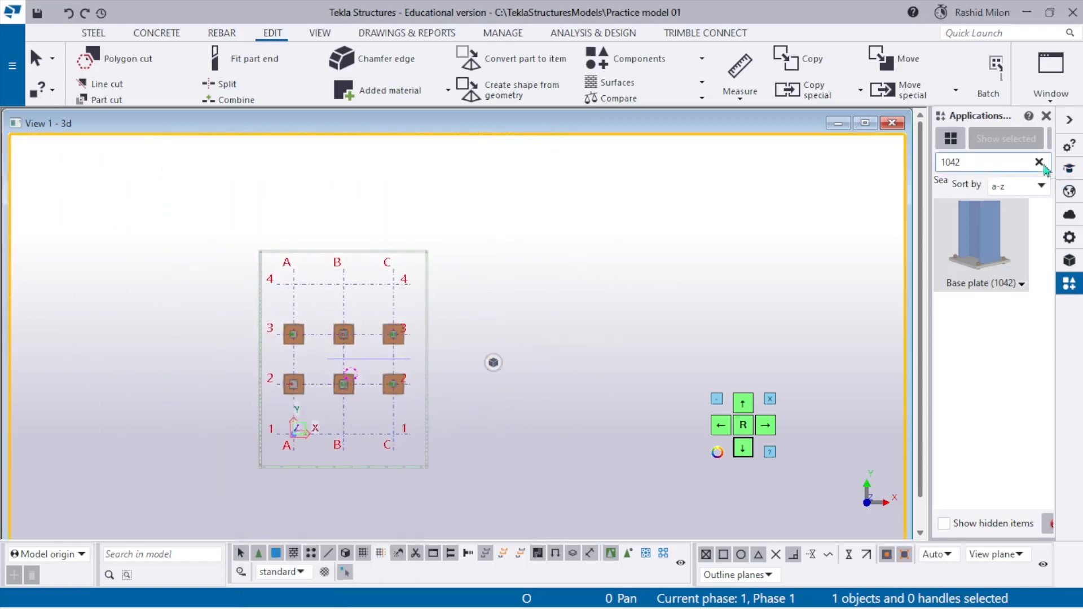
- Open the rectangular grid's properties and widen the pane to read its coordinates and labels in full
{"action": "scroll", "coordinate": [380, 298], "scroll_direction": "up", "scroll_amount": 2}
{"action": "double_click", "coordinate": [331, 307]}
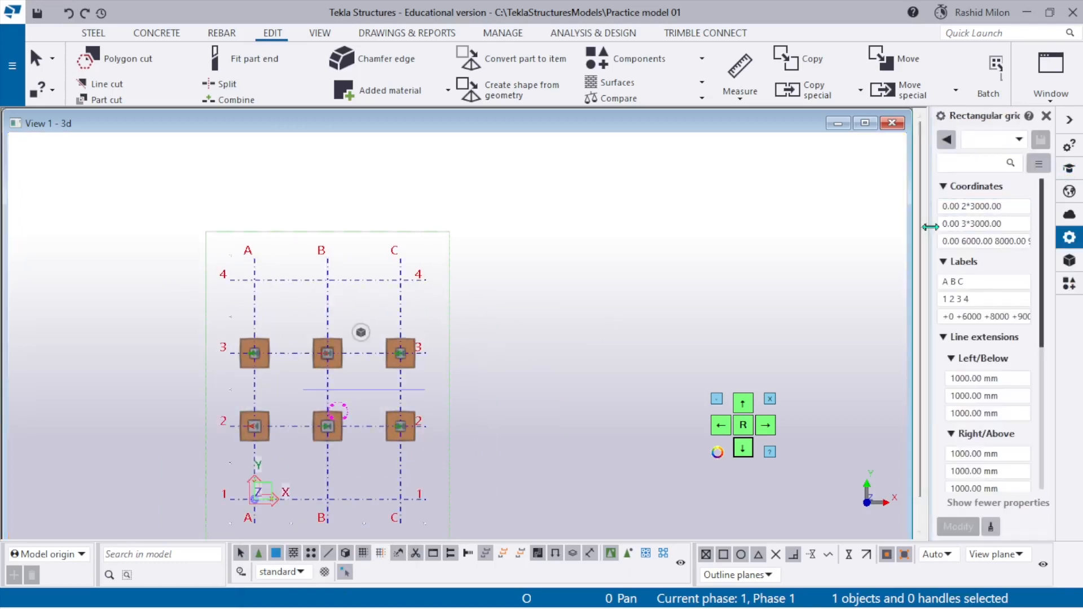
{"action": "left_click_drag", "start_coordinate": [926, 241], "coordinate": [705, 219]}
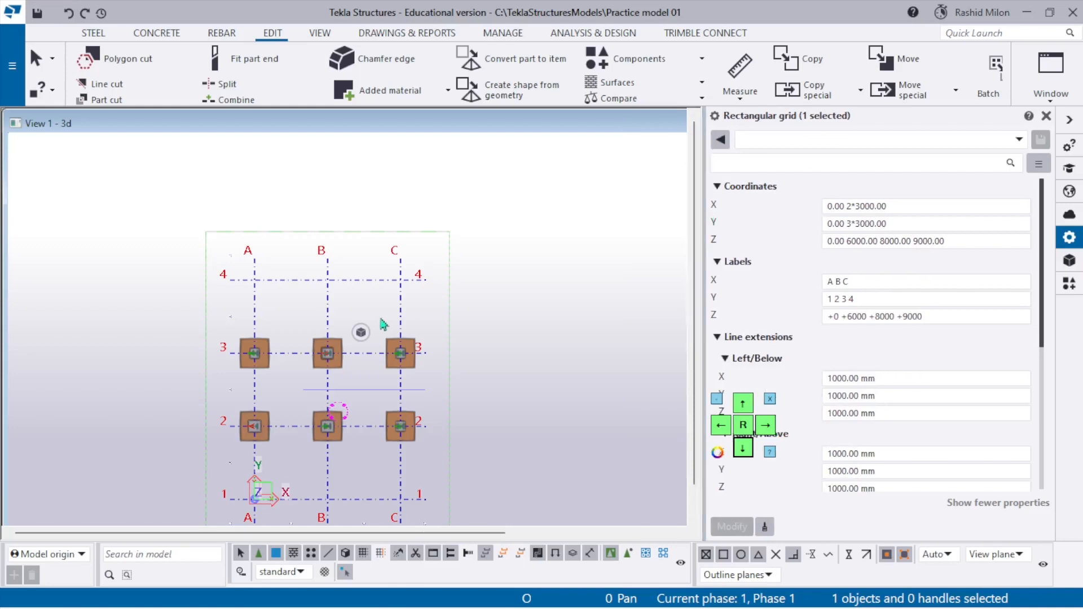
{"action": "scroll", "coordinate": [381, 319], "scroll_direction": "down", "scroll_amount": 6}
{"action": "scroll", "coordinate": [442, 386], "scroll_direction": "up", "scroll_amount": 5}
{"action": "left_click", "coordinate": [504, 328]}
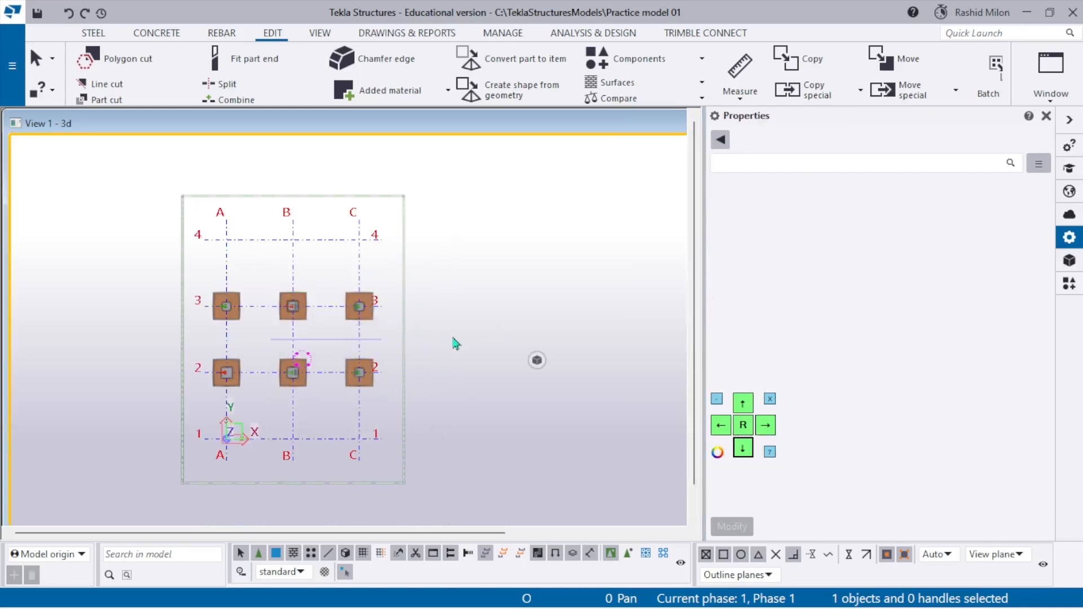
{"action": "left_click", "coordinate": [363, 272]}
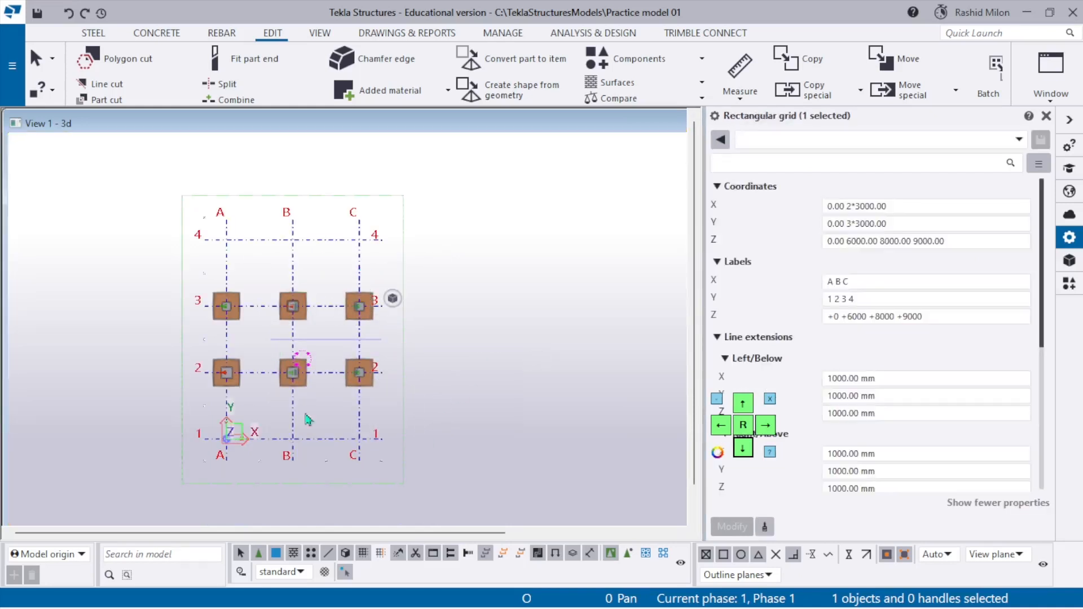
- Examine the model origin and its X, Y and Z axes at grid A-1, from above and in 3D
{"action": "scroll", "coordinate": [267, 471], "scroll_direction": "up", "scroll_amount": 3}
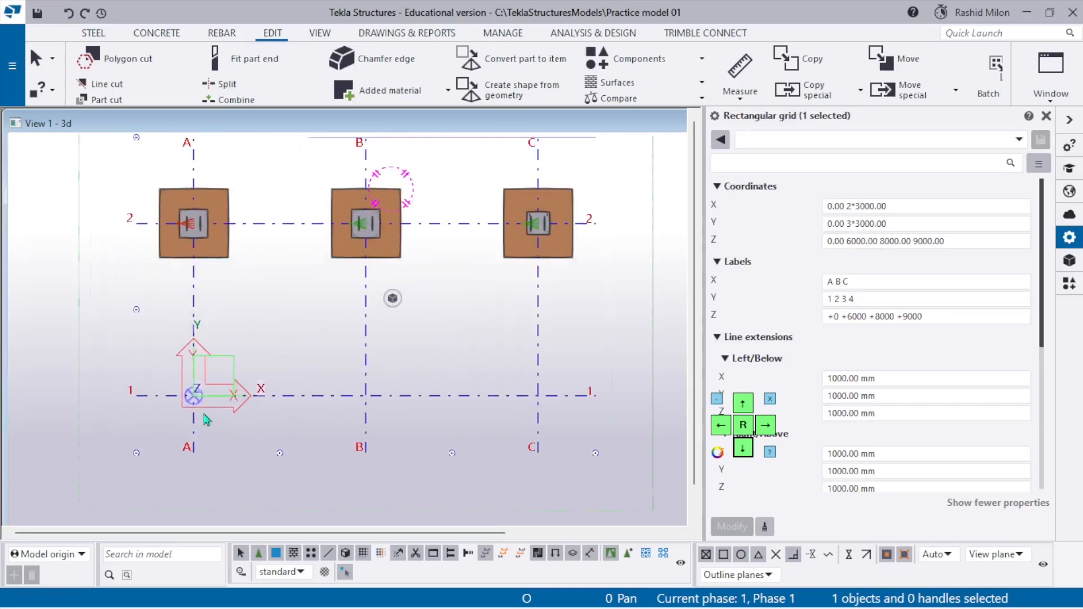
{"action": "scroll", "coordinate": [191, 378], "scroll_direction": "up", "scroll_amount": 3}
{"action": "scroll", "coordinate": [189, 355], "scroll_direction": "up", "scroll_amount": 2}
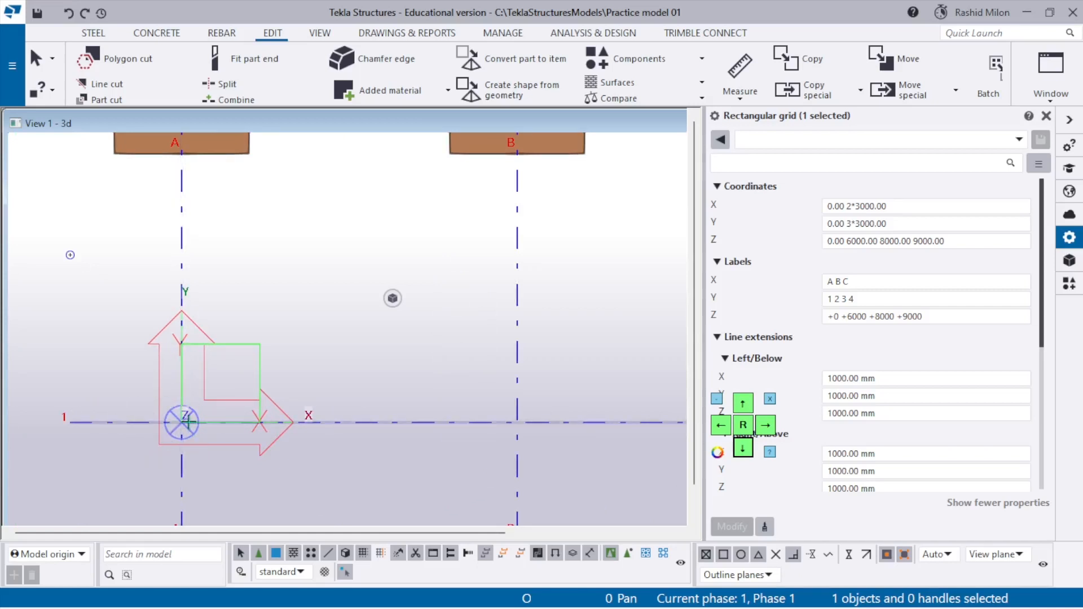
{"action": "scroll", "coordinate": [181, 424], "scroll_direction": "down", "scroll_amount": 2}
{"action": "middle_click_drag", "start_coordinate": [186, 430], "coordinate": [316, 228], "text": "ctrl"}
{"action": "scroll", "coordinate": [226, 406], "scroll_direction": "up", "scroll_amount": 5}
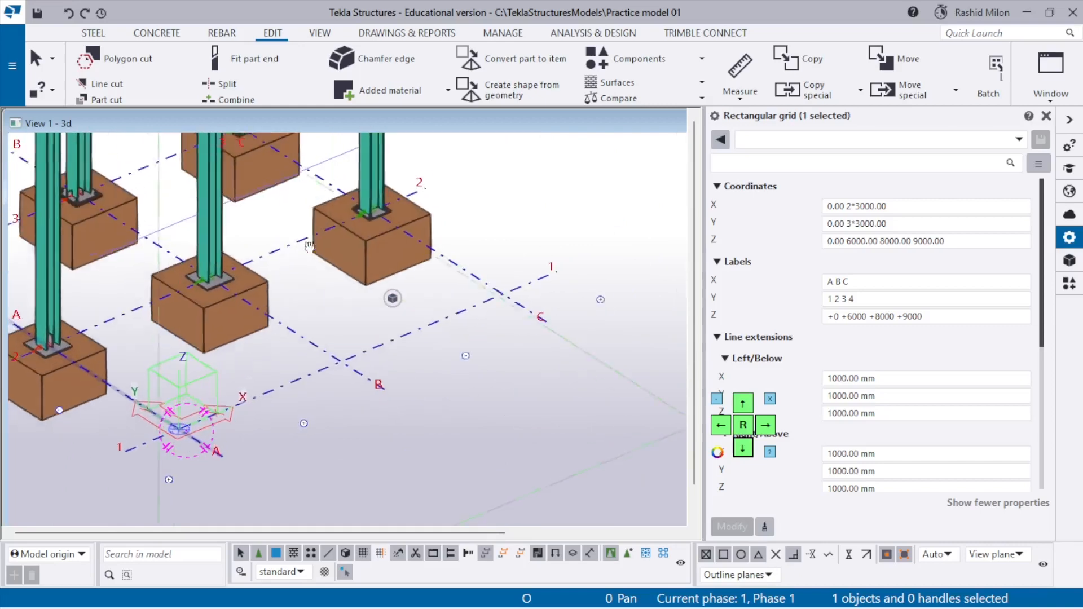
{"action": "middle_click_drag", "start_coordinate": [86, 377], "coordinate": [201, 383], "text": "ctrl"}
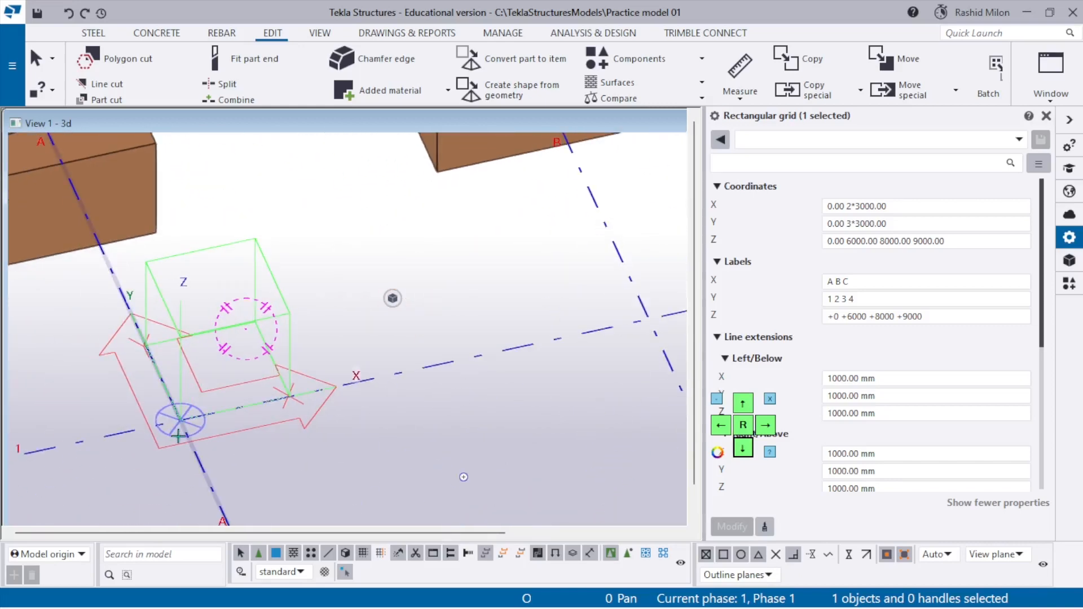
{"action": "scroll", "coordinate": [208, 443], "scroll_direction": "up", "scroll_amount": 2}
{"action": "scroll", "coordinate": [237, 445], "scroll_direction": "down", "scroll_amount": 5}
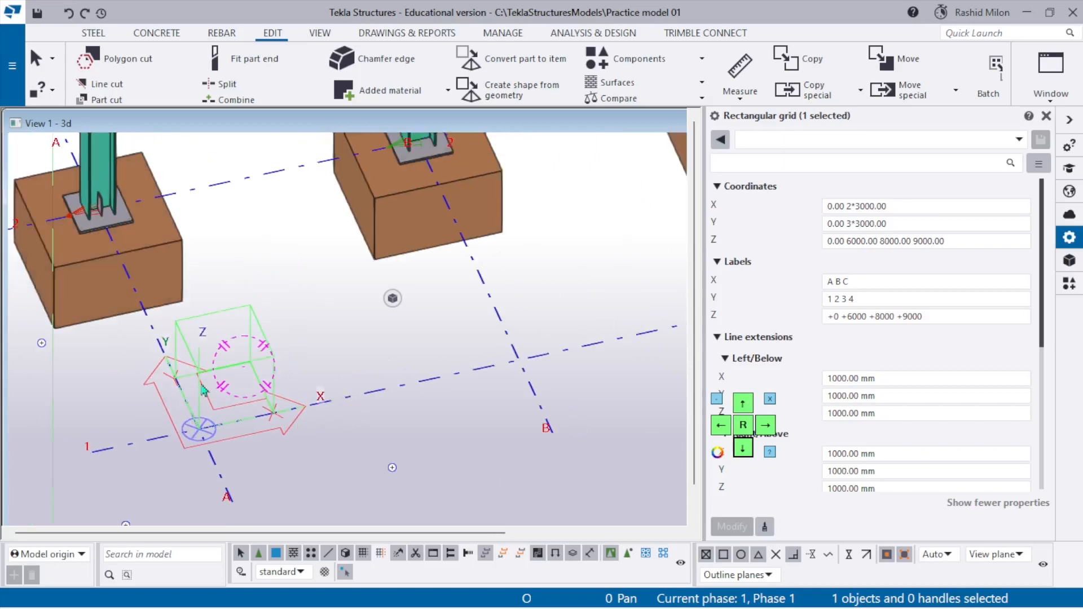
{"action": "mouse_move", "coordinate": [204, 389]}
{"action": "middle_mouse_down", "text": "ctrl"}
{"action": "mouse_move", "coordinate": [254, 334]}
{"action": "mouse_move", "coordinate": [277, 393]}
{"action": "middle_mouse_up", "text": "ctrl"}
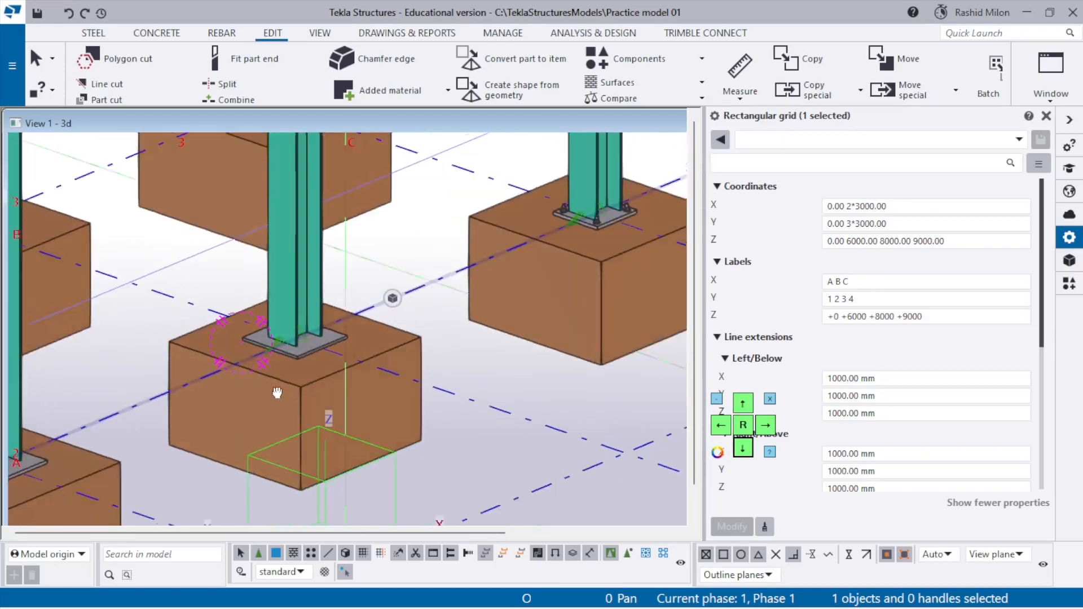
{"action": "scroll", "coordinate": [342, 459], "scroll_direction": "down", "scroll_amount": 5}
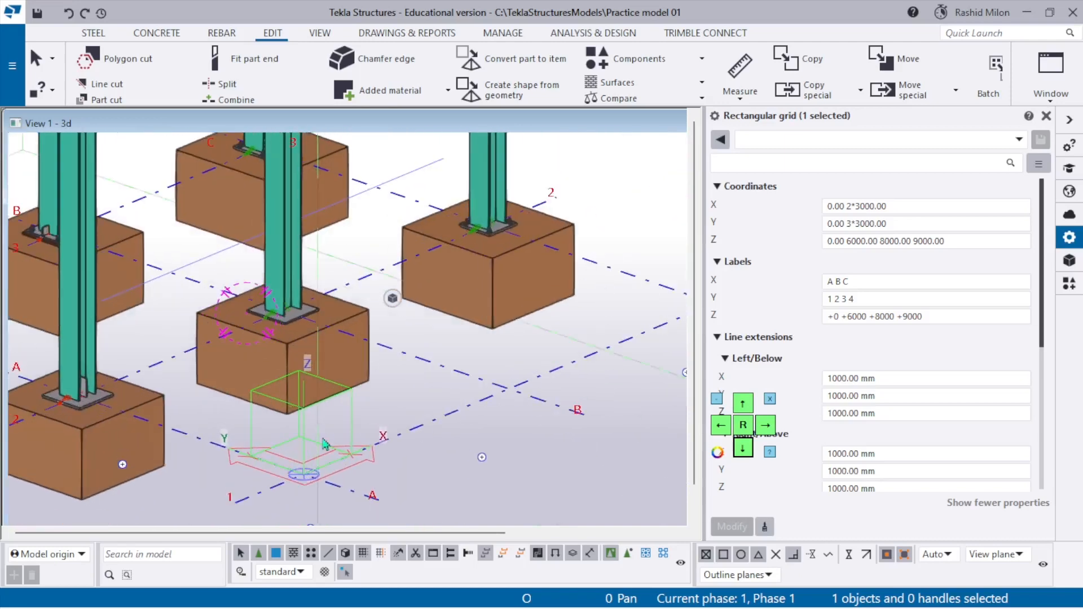
- Return to the plan view and compare the grid lines with the X, Y and Z coordinates and labels in the grid properties
{"action": "key", "text": "ctrl+p"}
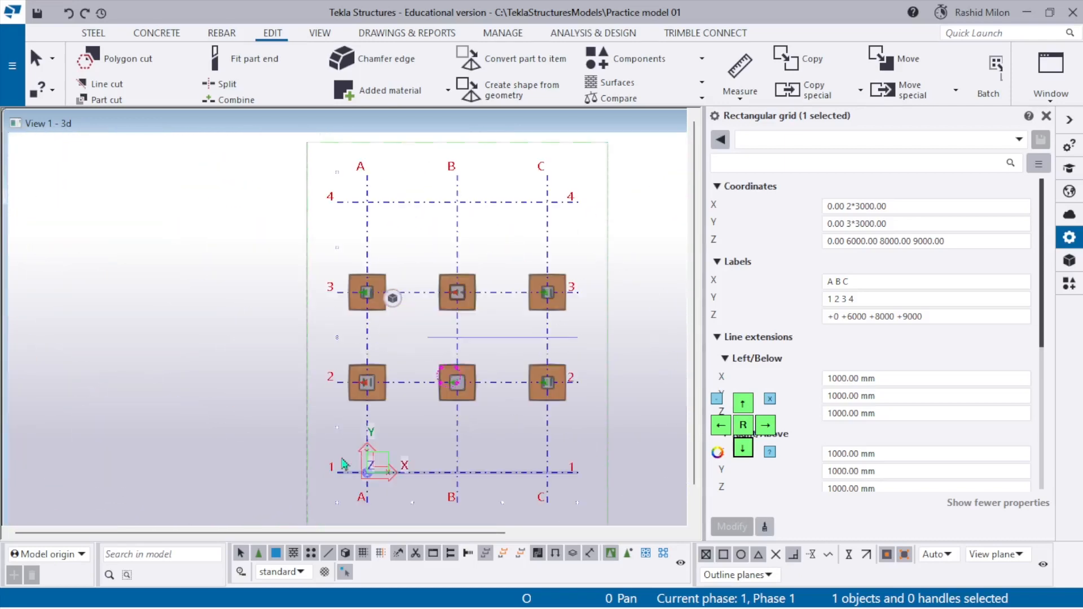
{"action": "scroll", "coordinate": [318, 416], "scroll_direction": "down", "scroll_amount": 4}
{"action": "scroll", "coordinate": [430, 402], "scroll_direction": "up", "scroll_amount": 1}
{"action": "middle_click_drag", "start_coordinate": [431, 404], "coordinate": [334, 362]}
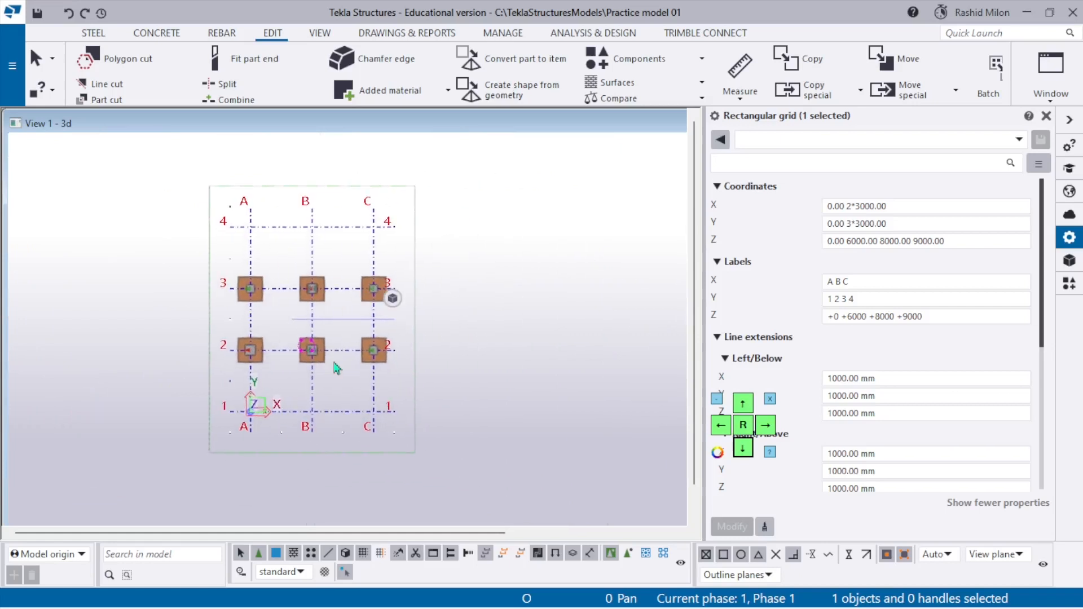
{"action": "scroll", "coordinate": [334, 363], "scroll_direction": "up", "scroll_amount": 3}
{"action": "scroll", "coordinate": [239, 414], "scroll_direction": "up", "scroll_amount": 2}
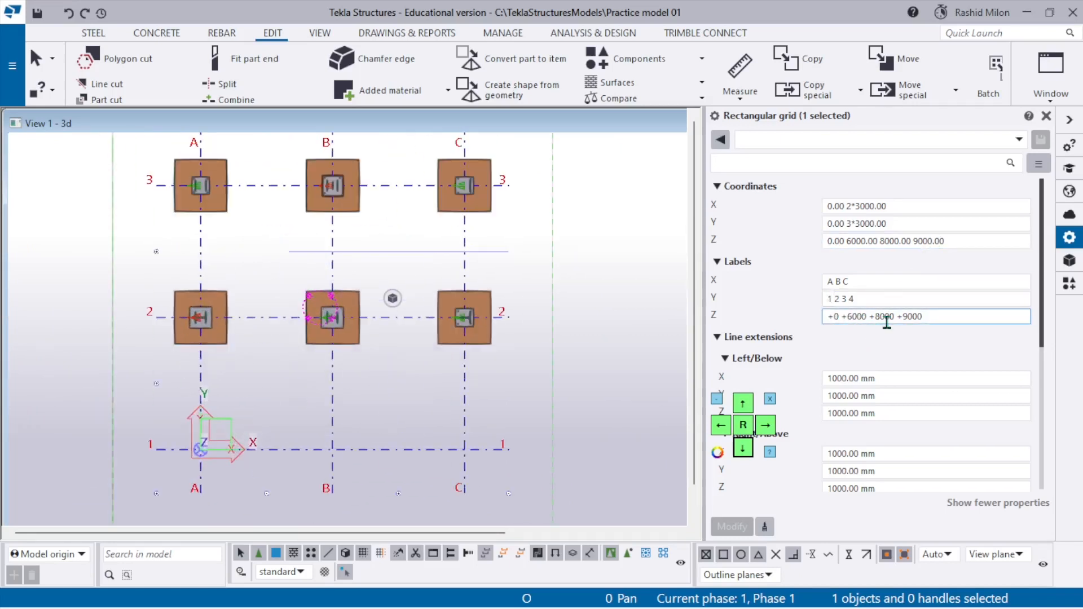
{"action": "scroll", "coordinate": [211, 385], "scroll_direction": "up", "scroll_amount": 2}
{"action": "middle_click_drag", "start_coordinate": [266, 415], "coordinate": [247, 323]}
{"action": "scroll", "coordinate": [231, 349], "scroll_direction": "down", "scroll_amount": 1}
{"action": "scroll", "coordinate": [233, 354], "scroll_direction": "down", "scroll_amount": 2}
{"action": "scroll", "coordinate": [210, 393], "scroll_direction": "up", "scroll_amount": 2}
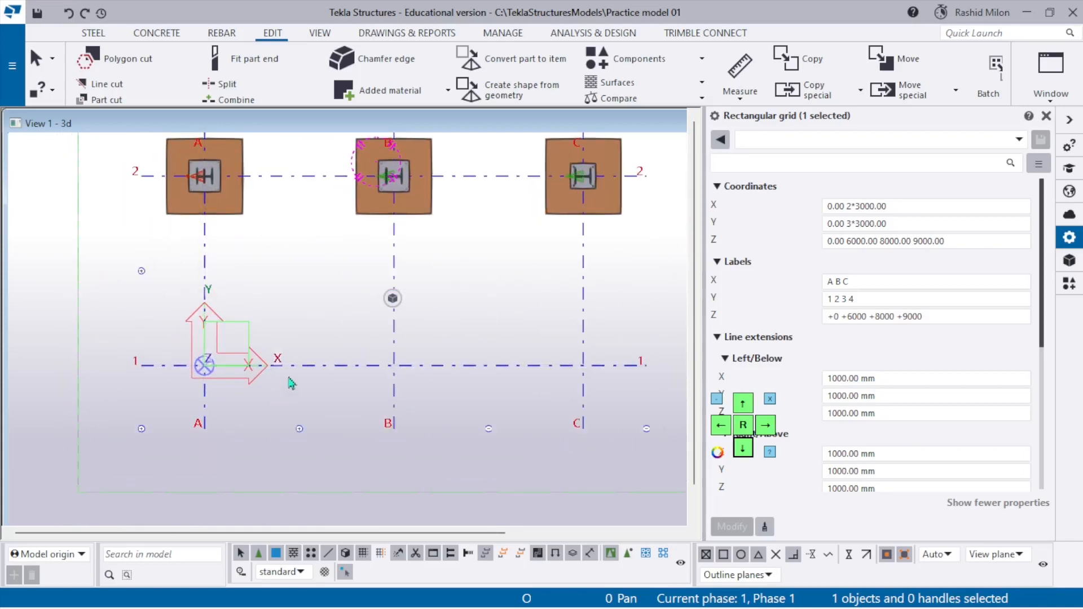
- Measure the distance between grid lines A and B along grid line 1, placing the dimension below the grid line
{"action": "left_click", "coordinate": [312, 406]}
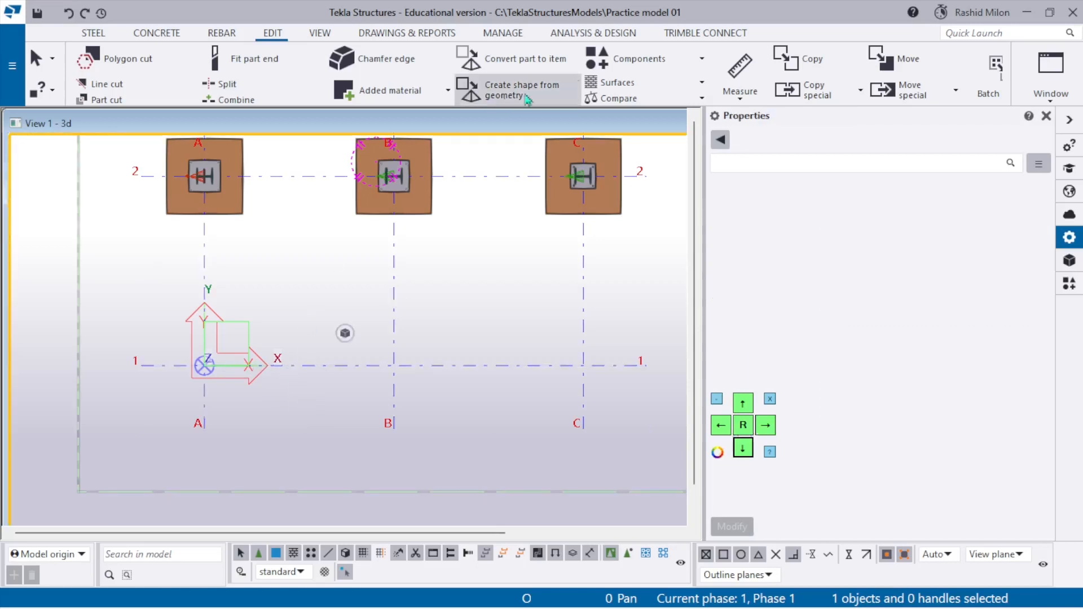
{"action": "left_click", "coordinate": [740, 93]}
{"action": "left_click", "coordinate": [773, 186]}
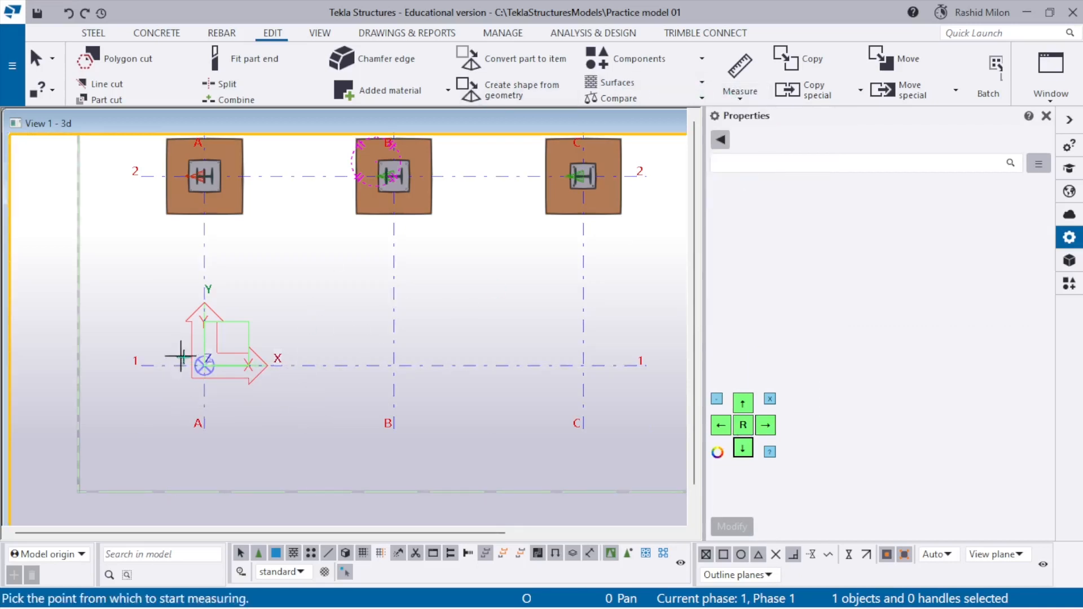
{"action": "left_click", "coordinate": [205, 366]}
{"action": "left_click", "coordinate": [406, 363]}
{"action": "left_click", "coordinate": [394, 448]}
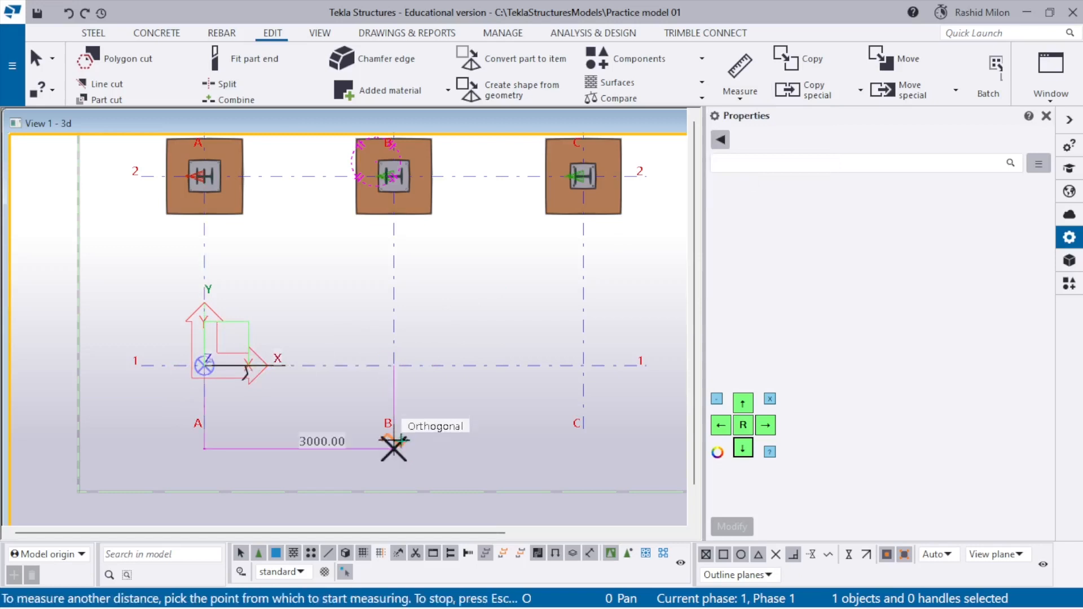
- Measure the distance between grid lines B and C along grid line 1
{"action": "scroll", "coordinate": [212, 392], "scroll_direction": "down", "scroll_amount": 1}
{"action": "left_click", "coordinate": [349, 373]}
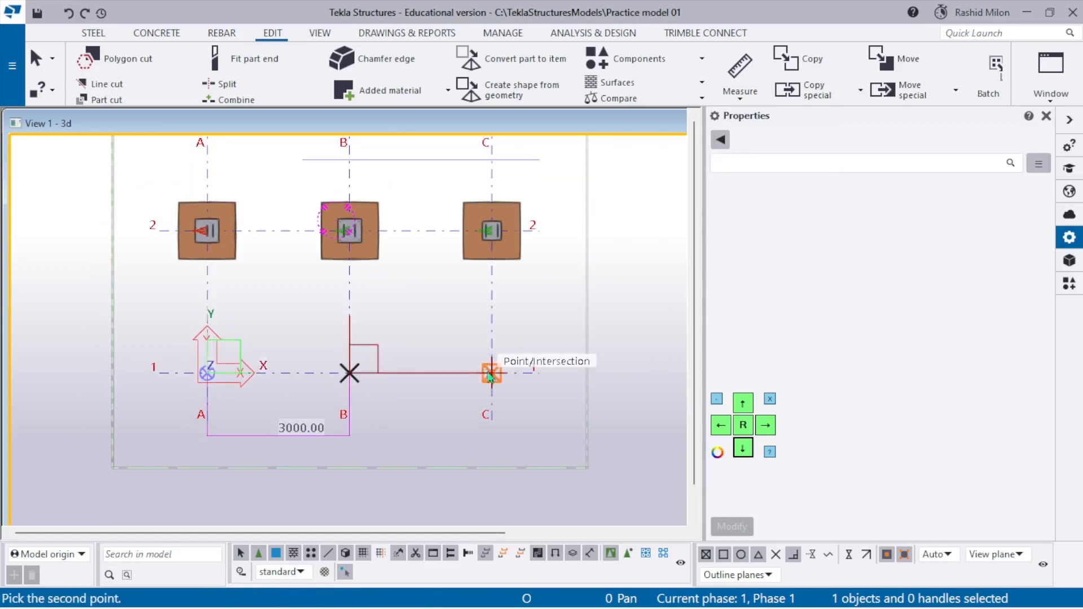
{"action": "left_click", "coordinate": [492, 371]}
{"action": "left_click", "coordinate": [477, 367]}
- Try to measure from grid line 1 to grid line 2 midway between grids A and B, and end the measuring command
{"action": "scroll", "coordinate": [442, 451], "scroll_direction": "down", "scroll_amount": 4}
{"action": "scroll", "coordinate": [317, 286], "scroll_direction": "up", "scroll_amount": 5}
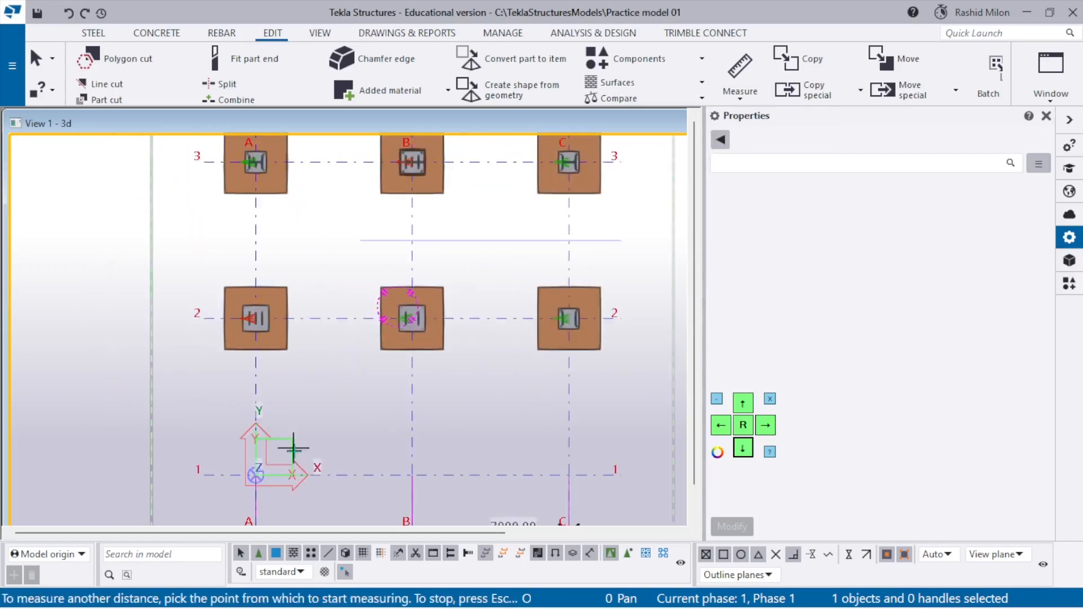
{"action": "scroll", "coordinate": [311, 464], "scroll_direction": "down", "scroll_amount": 2}
{"action": "left_click", "coordinate": [341, 477]}
{"action": "left_click", "coordinate": [320, 340]}
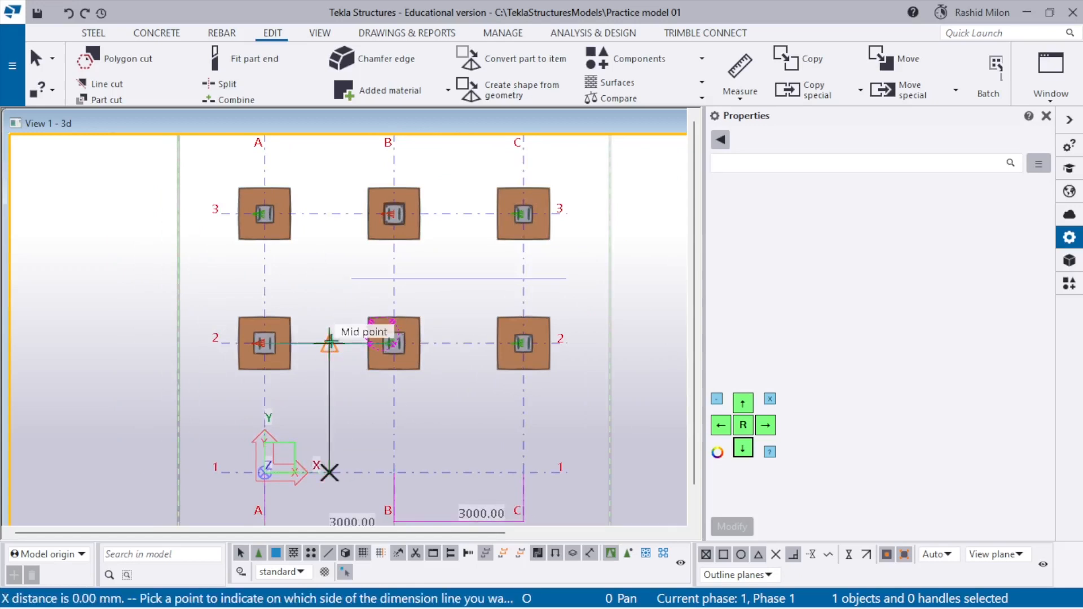
{"action": "left_click", "coordinate": [327, 342]}
{"action": "scroll", "coordinate": [295, 452], "scroll_direction": "up", "scroll_amount": 2}
{"action": "right_click", "coordinate": [355, 299]}
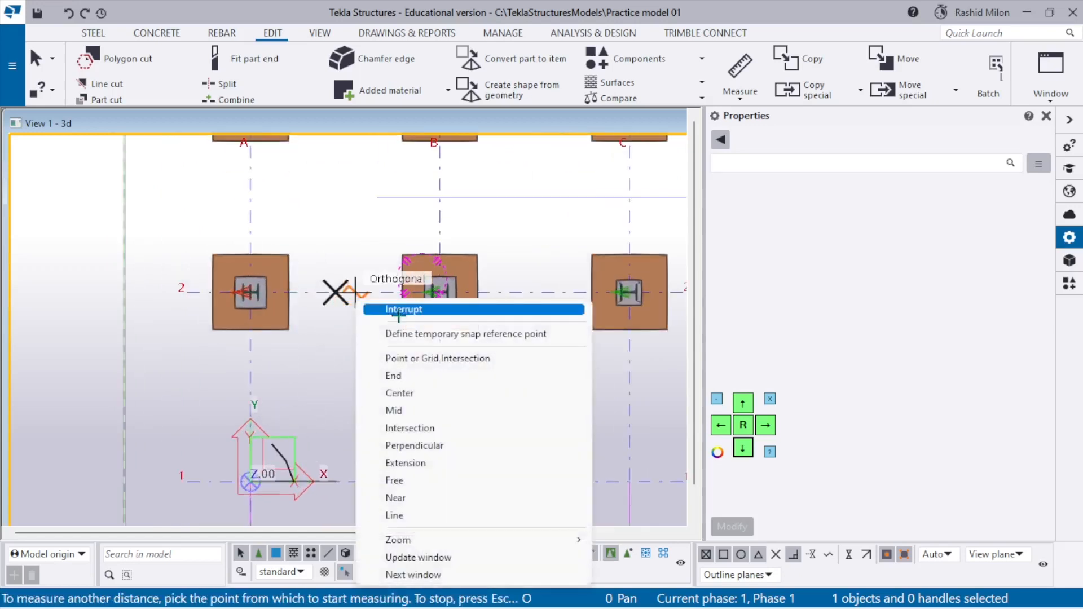
{"action": "left_click", "coordinate": [398, 306]}
- Measure the vertical distance between grid lines 2 and 1 on grid line C, placing the dimension outside the grid
{"action": "left_click", "coordinate": [731, 98]}
{"action": "left_click", "coordinate": [769, 188]}
{"action": "scroll", "coordinate": [230, 285], "scroll_direction": "down", "scroll_amount": 3}
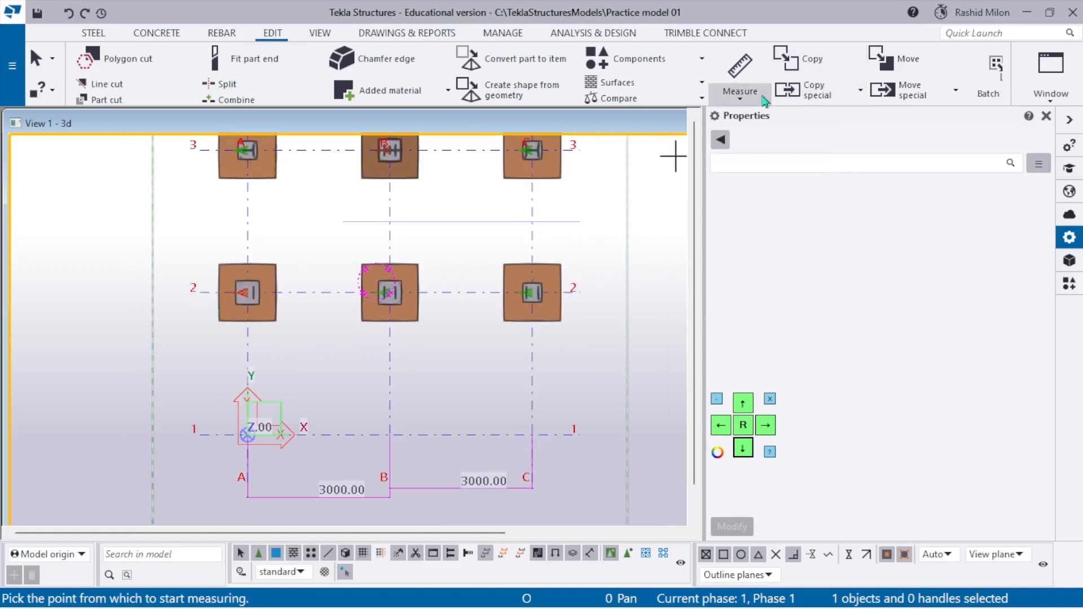
{"action": "left_click", "coordinate": [740, 94]}
{"action": "left_click", "coordinate": [769, 188]}
{"action": "scroll", "coordinate": [305, 324], "scroll_direction": "down", "scroll_amount": 3}
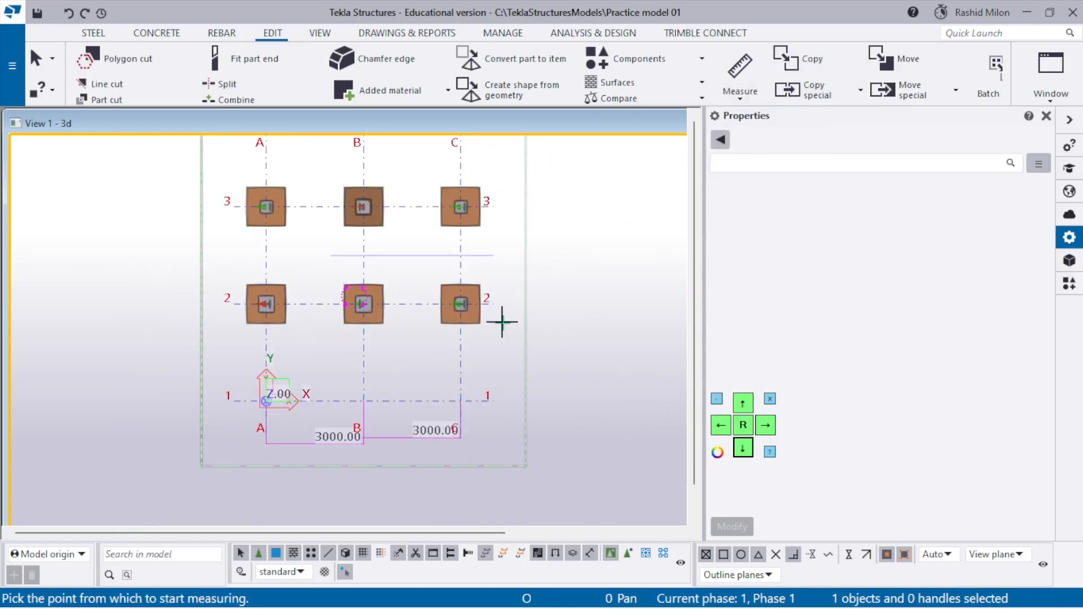
{"action": "left_click", "coordinate": [462, 305]}
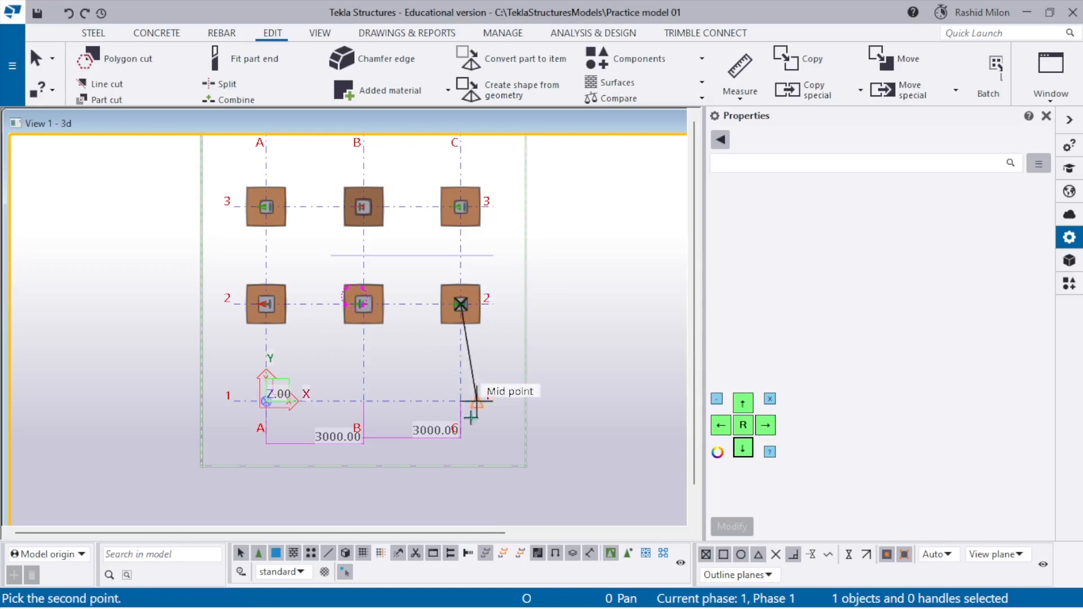
{"action": "left_click", "coordinate": [461, 401]}
{"action": "left_click", "coordinate": [564, 385]}
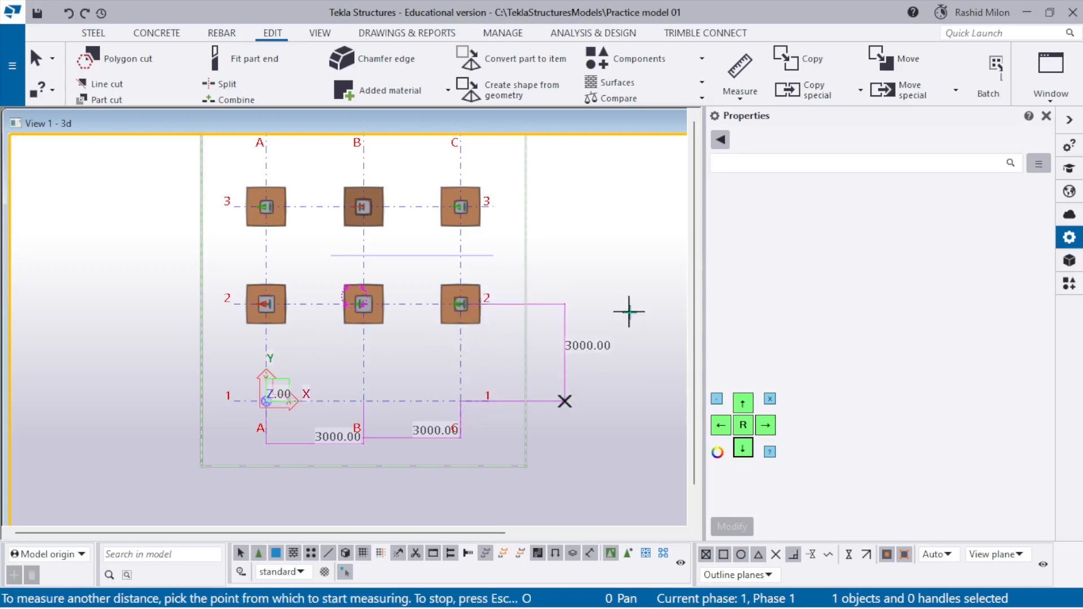
- Measure the vertical distance between grid lines 2 and 3 on grid line C, placing the dimension outside the grid
{"action": "left_click", "coordinate": [461, 304]}
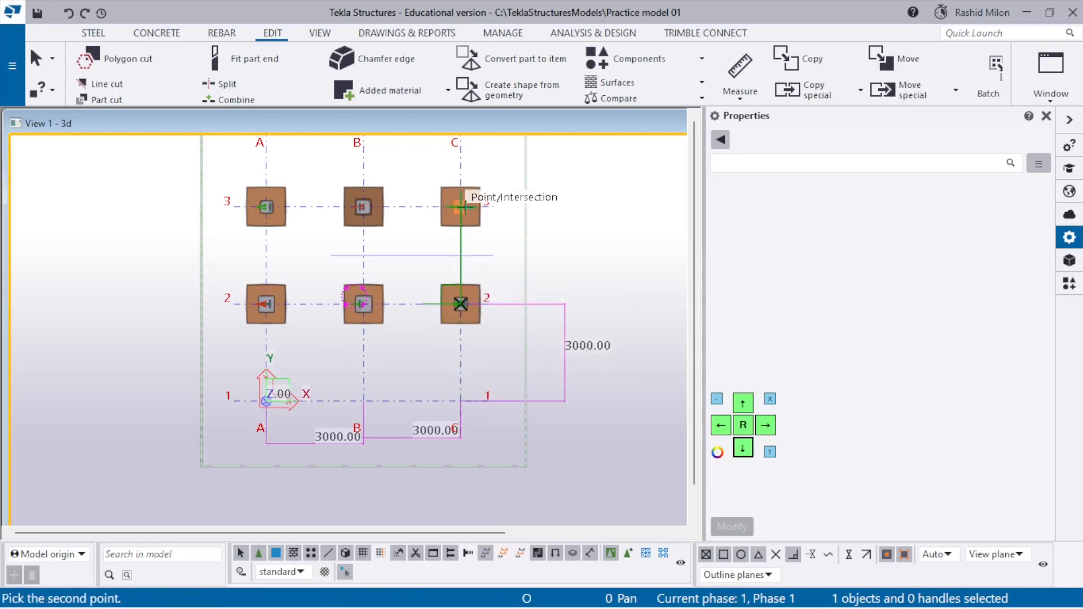
{"action": "left_click", "coordinate": [461, 207]}
{"action": "left_click", "coordinate": [546, 201]}
- Measure the distance between grid lines 3 and 4 midway between grids B and C, and end the measuring command
{"action": "middle_click_drag", "start_coordinate": [547, 200], "coordinate": [547, 353]}
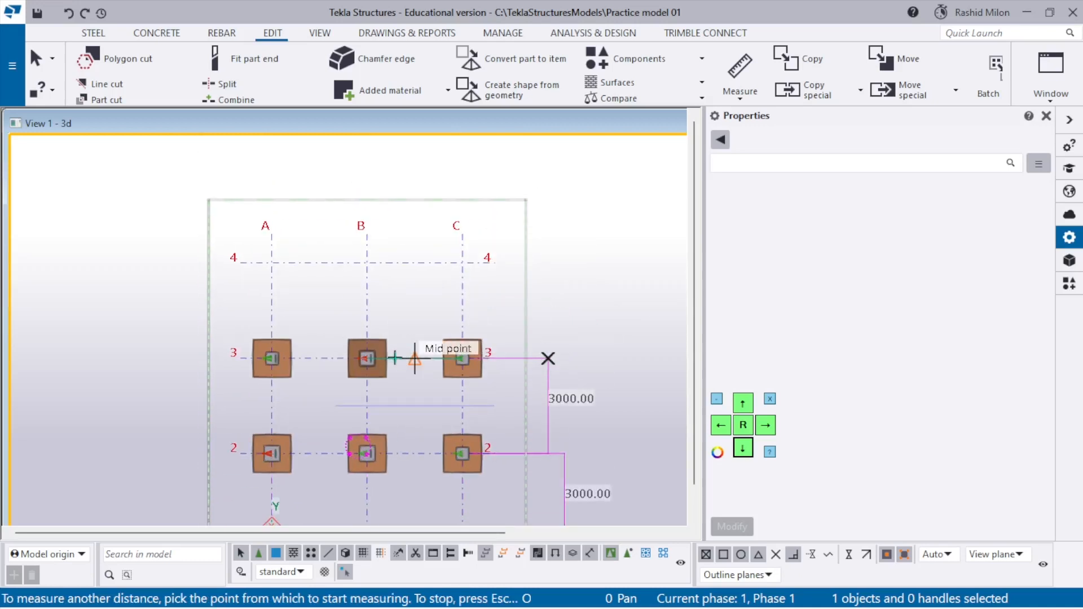
{"action": "left_click", "coordinate": [414, 358]}
{"action": "left_click", "coordinate": [414, 263]}
{"action": "left_click", "coordinate": [521, 260]}
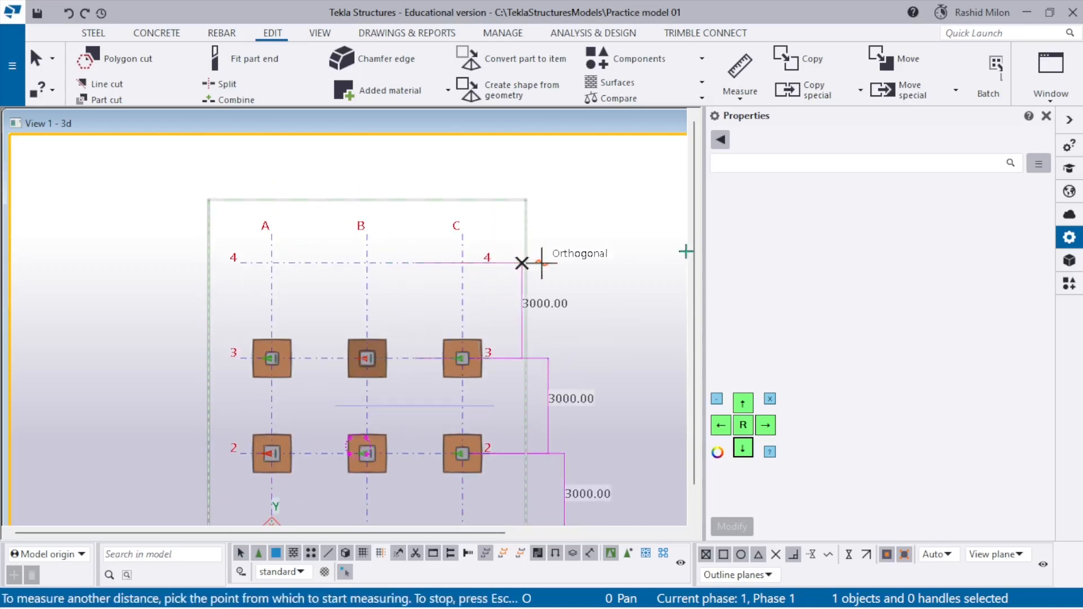
{"action": "right_click", "coordinate": [631, 241]}
{"action": "left_click", "coordinate": [657, 252]}
{"action": "scroll", "coordinate": [429, 282], "scroll_direction": "down", "scroll_amount": 2}
{"action": "scroll", "coordinate": [363, 271], "scroll_direction": "up", "scroll_amount": 2}
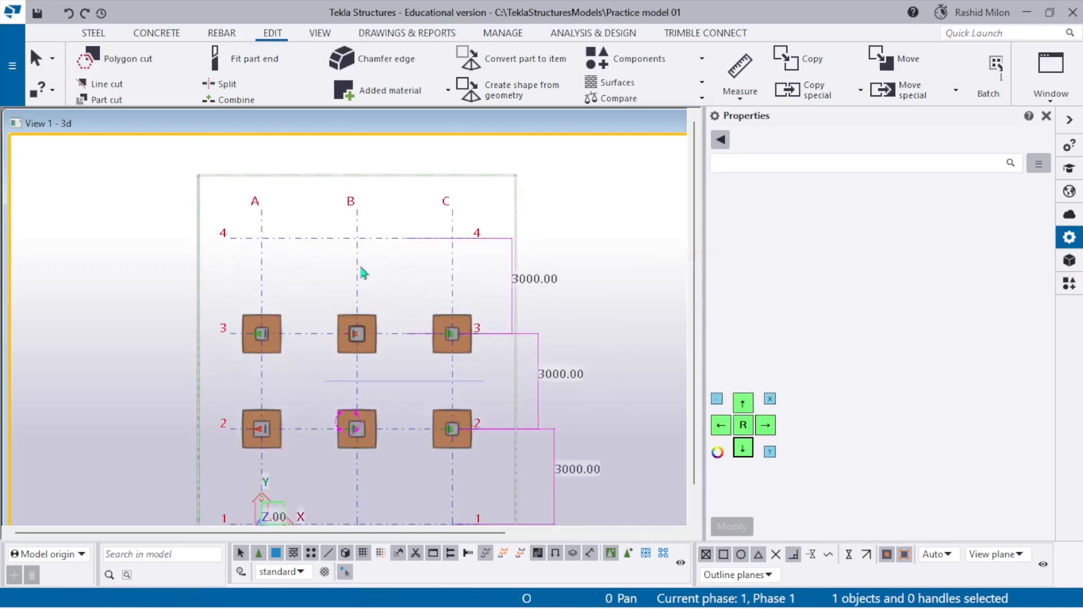
- Set the rectangular grid's Y coordinates to 0.00 3*4000.00 and apply the modification
{"action": "left_click", "coordinate": [360, 273]}
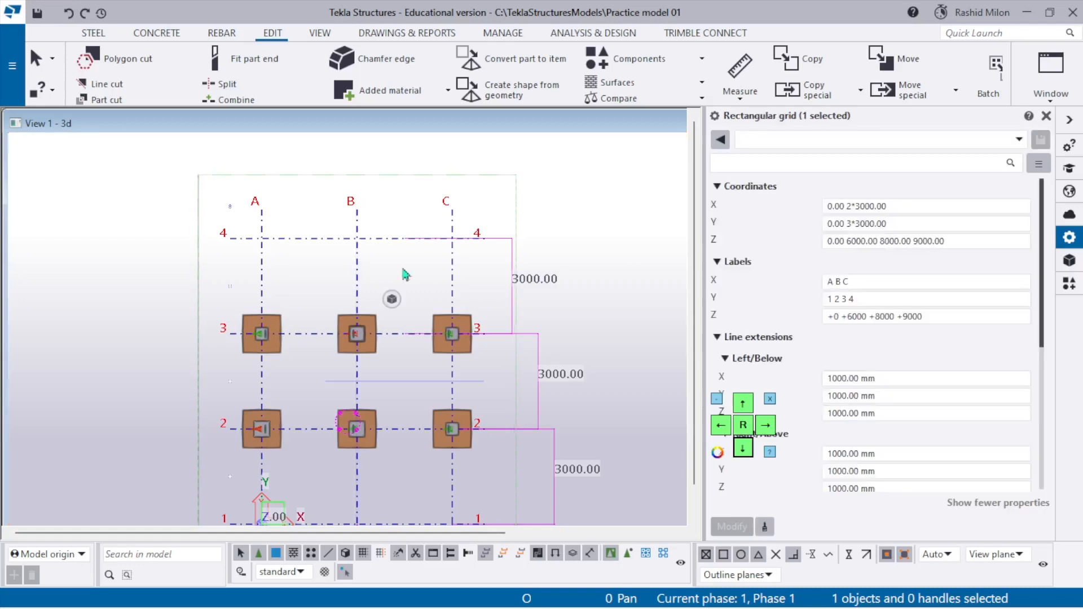
{"action": "left_click", "coordinate": [863, 240]}
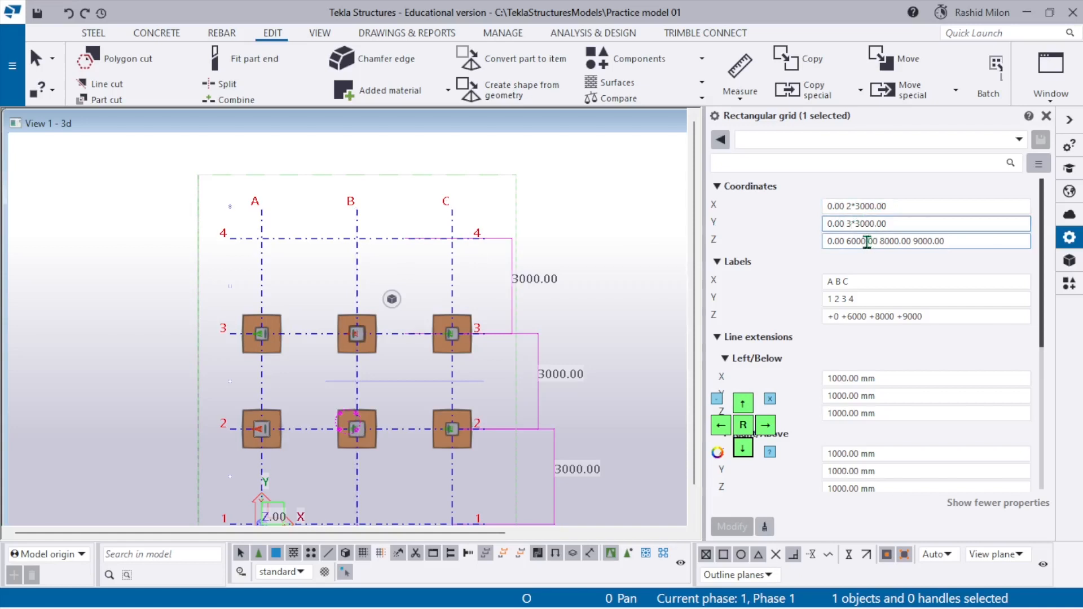
{"action": "left_click", "coordinate": [876, 224]}
{"action": "key", "text": "BackSpace"}
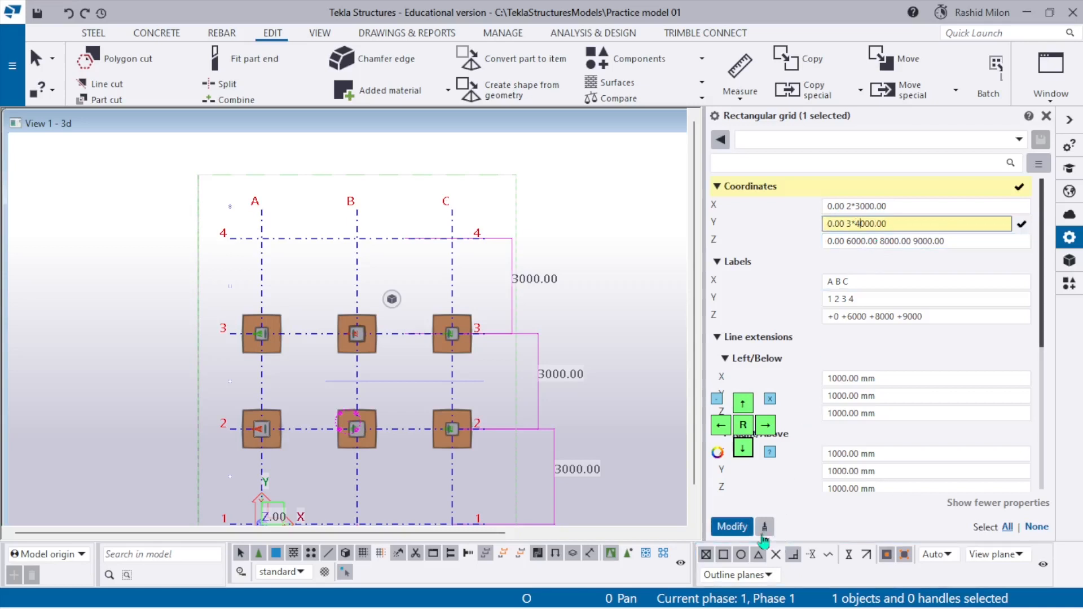
{"action": "left_click", "coordinate": [733, 526]}
{"action": "left_click", "coordinate": [527, 242]}
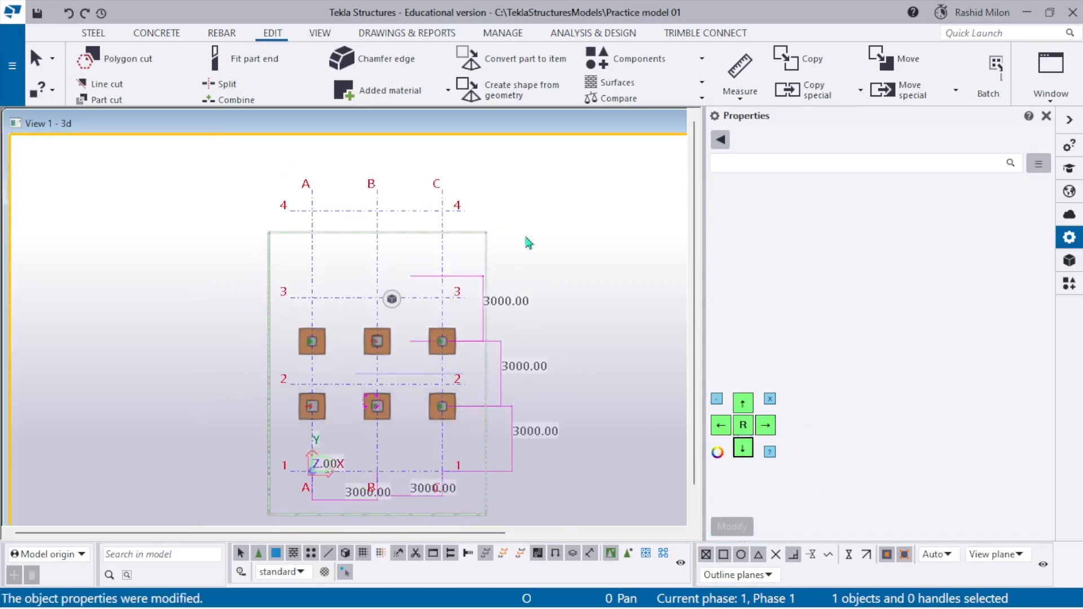
- Measure the distance between grid lines 3 and 4 along grid line B, and end the measuring command
{"action": "scroll", "coordinate": [452, 315], "scroll_direction": "up", "scroll_amount": 3}
{"action": "key", "text": "f"}
{"action": "left_click", "coordinate": [334, 340]}
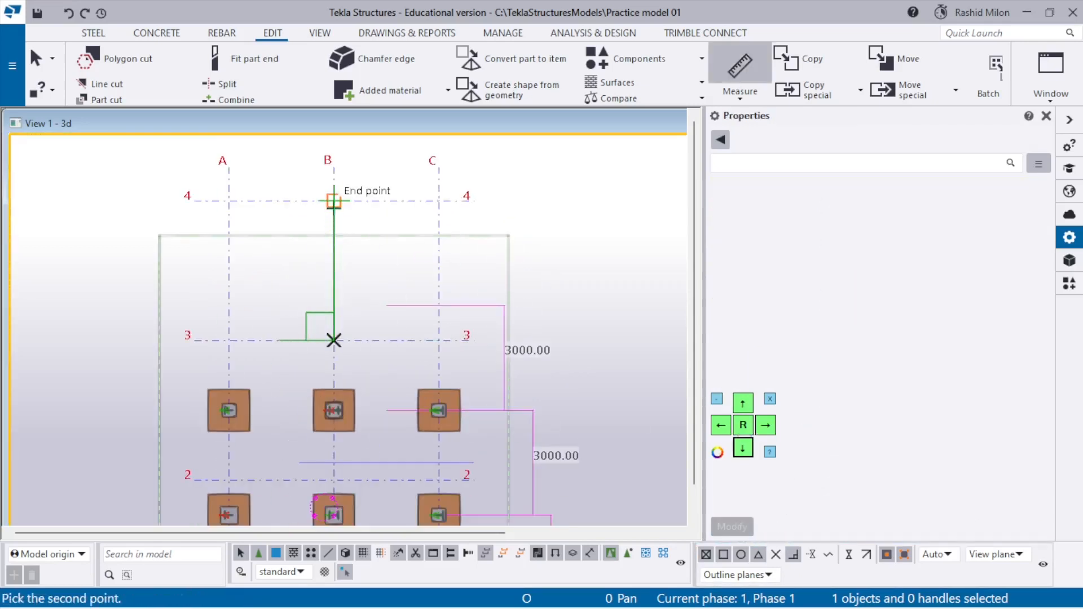
{"action": "left_click", "coordinate": [334, 200]}
{"action": "left_click", "coordinate": [466, 201]}
{"action": "scroll", "coordinate": [590, 238], "scroll_direction": "down", "scroll_amount": 2}
{"action": "right_click", "coordinate": [603, 198]}
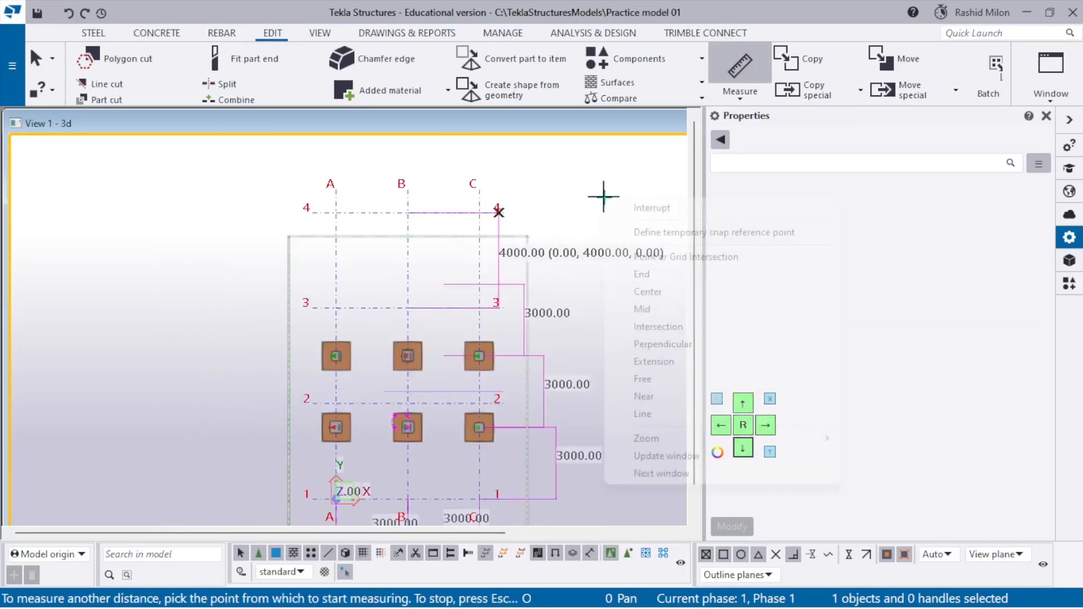
{"action": "left_click", "coordinate": [626, 207]}
- Redraw the view to clear the temporary measurement dimensions
{"action": "scroll", "coordinate": [559, 240], "scroll_direction": "down", "scroll_amount": 2}
{"action": "scroll", "coordinate": [538, 225], "scroll_direction": "up", "scroll_amount": 2}
{"action": "scroll", "coordinate": [504, 311], "scroll_direction": "down", "scroll_amount": 1}
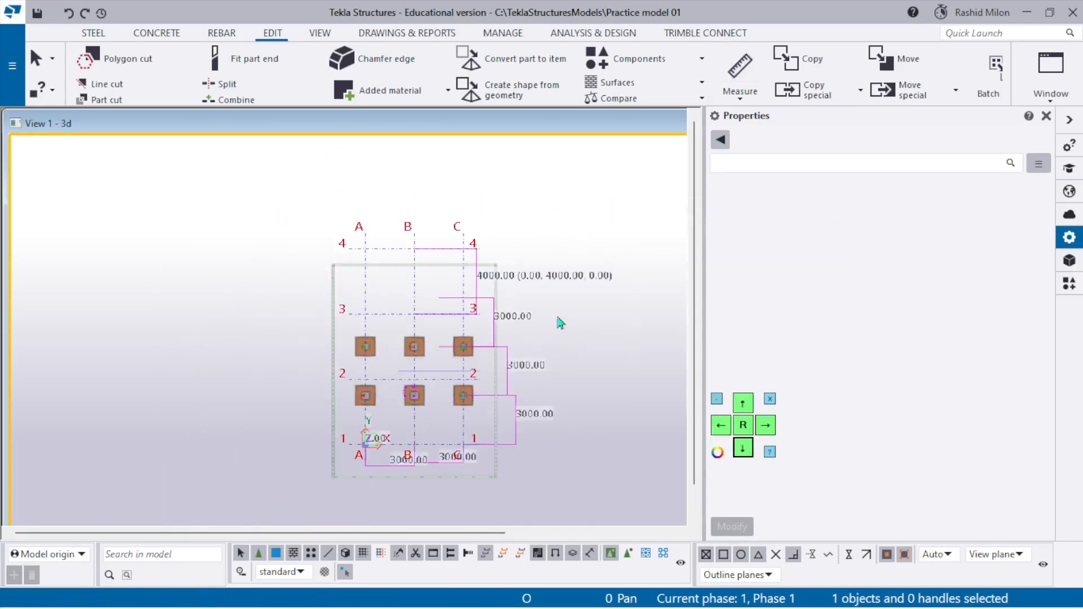
{"action": "right_click", "coordinate": [565, 320]}
{"action": "left_click", "coordinate": [649, 408]}
- Move the three footings and columns between grid lines 2 and 3 up onto grid line 3, and redraw the view
{"action": "scroll", "coordinate": [492, 398], "scroll_direction": "up", "scroll_amount": 2}
{"action": "middle_click_drag", "start_coordinate": [486, 383], "coordinate": [479, 312]}
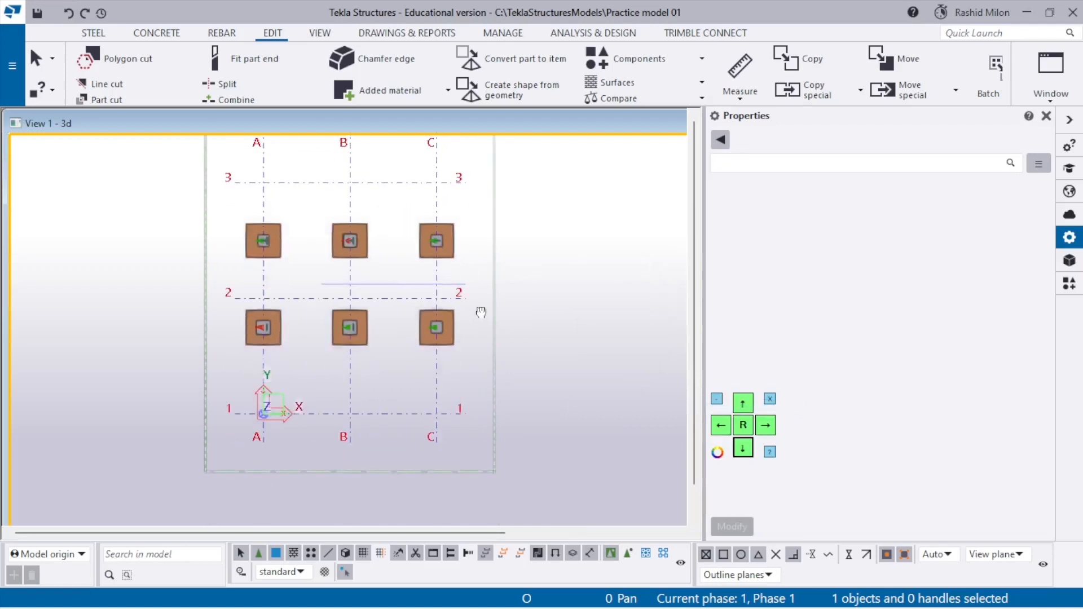
{"action": "scroll", "coordinate": [446, 330], "scroll_direction": "down", "scroll_amount": 2}
{"action": "scroll", "coordinate": [398, 251], "scroll_direction": "up", "scroll_amount": 2}
{"action": "left_click_drag", "start_coordinate": [140, 252], "coordinate": [623, 328]}
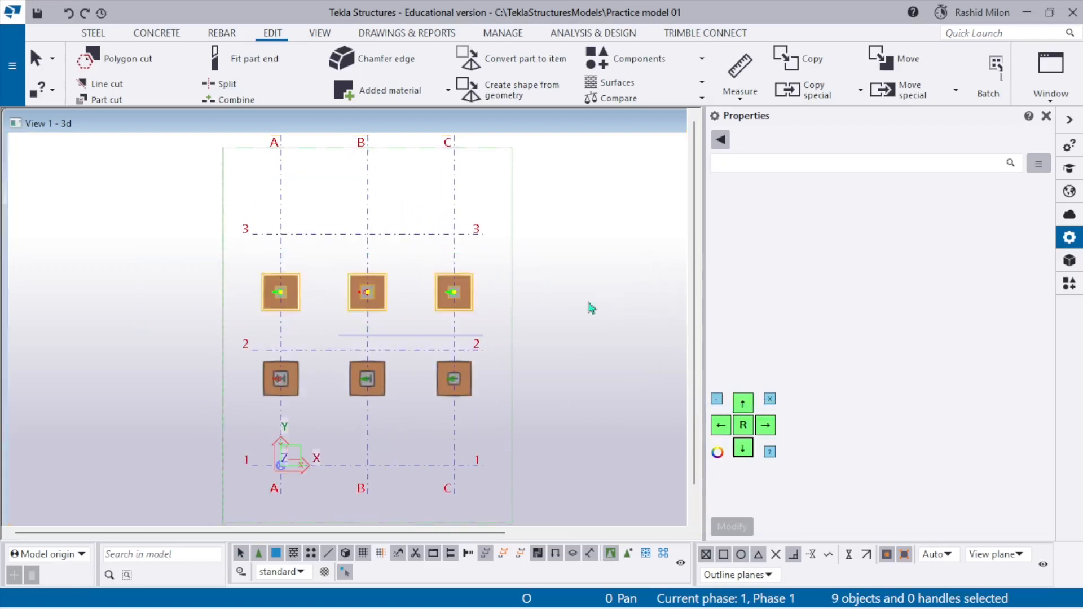
{"action": "right_click", "coordinate": [564, 309]}
{"action": "left_click", "coordinate": [586, 314]}
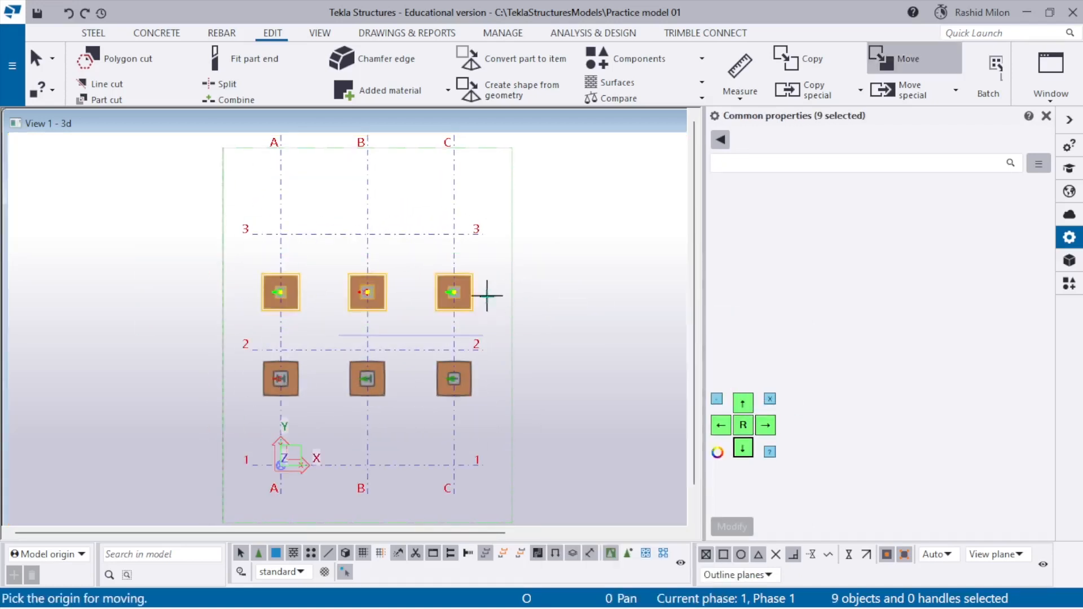
{"action": "left_click", "coordinate": [457, 292]}
{"action": "scroll", "coordinate": [451, 233], "scroll_direction": "up", "scroll_amount": 2}
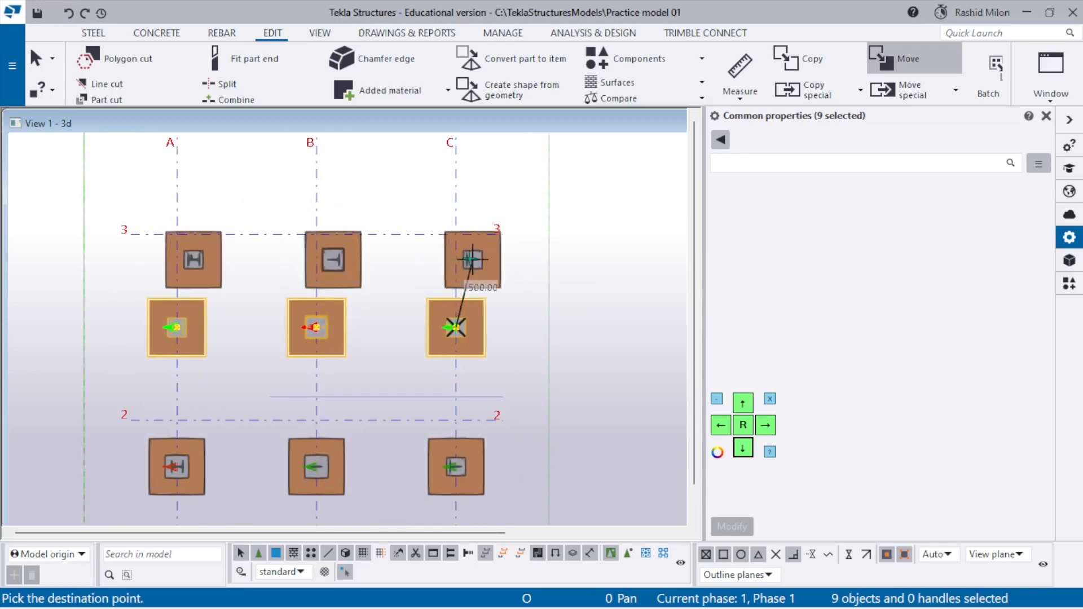
{"action": "left_click", "coordinate": [456, 234]}
{"action": "scroll", "coordinate": [430, 350], "scroll_direction": "down", "scroll_amount": 5}
{"action": "right_click", "coordinate": [558, 299]}
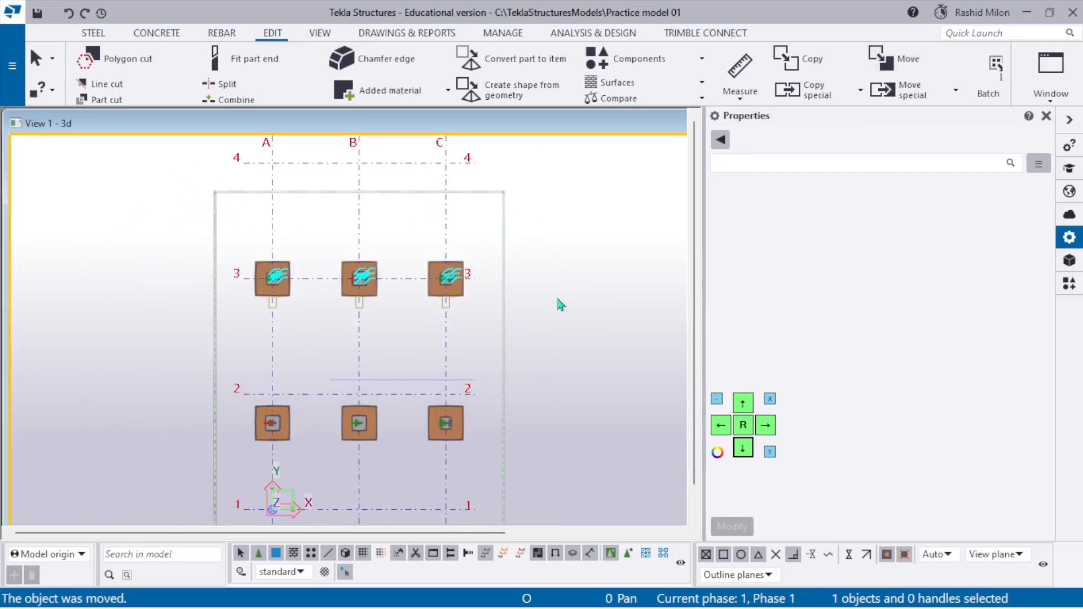
{"action": "left_click", "coordinate": [613, 392]}
- Fit the work area to the entire model
{"action": "scroll", "coordinate": [410, 352], "scroll_direction": "down", "scroll_amount": 1}
{"action": "scroll", "coordinate": [456, 357], "scroll_direction": "down", "scroll_amount": 3}
{"action": "scroll", "coordinate": [504, 347], "scroll_direction": "up", "scroll_amount": 2}
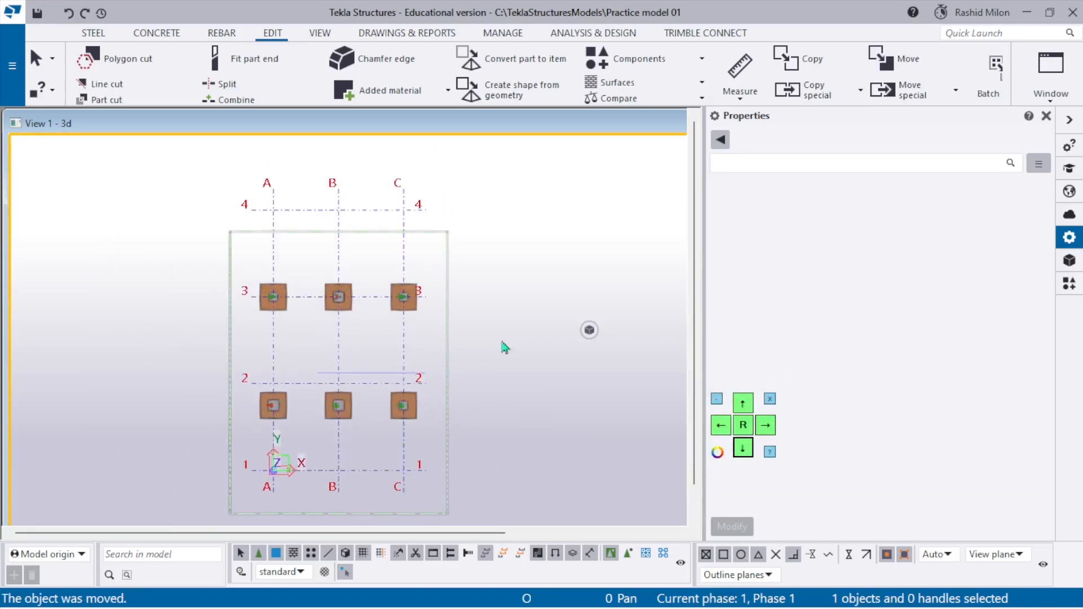
{"action": "scroll", "coordinate": [417, 315], "scroll_direction": "up", "scroll_amount": 2}
{"action": "right_click", "coordinate": [426, 241]}
{"action": "left_click", "coordinate": [487, 318]}
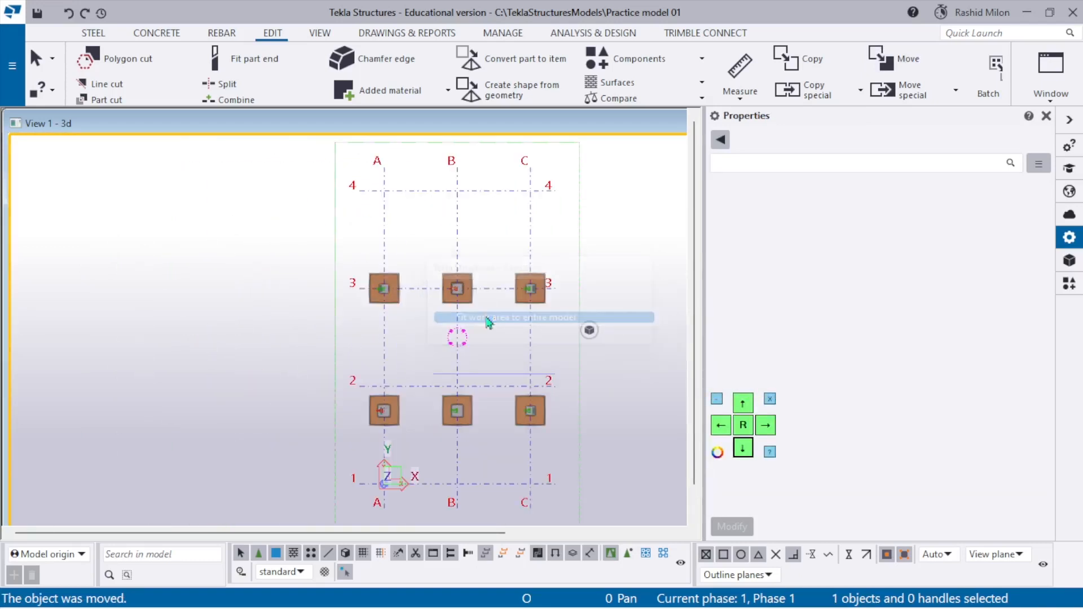
- Inspect the columns and footings against the enlarged work area in 3D, leaving the view properties unchanged
{"action": "scroll", "coordinate": [341, 334], "scroll_direction": "down", "scroll_amount": 2}
{"action": "scroll", "coordinate": [496, 286], "scroll_direction": "up", "scroll_amount": 2}
{"action": "middle_click_drag", "start_coordinate": [505, 305], "coordinate": [625, 148], "text": "ctrl"}
{"action": "scroll", "coordinate": [468, 276], "scroll_direction": "down", "scroll_amount": 4}
{"action": "scroll", "coordinate": [547, 249], "scroll_direction": "up", "scroll_amount": 1}
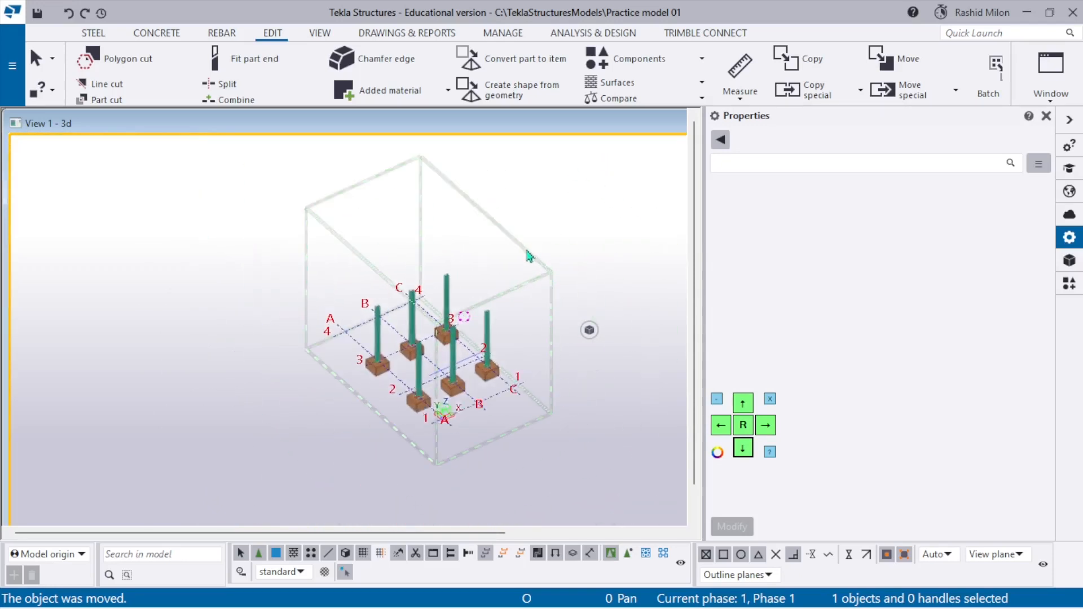
{"action": "double_click", "coordinate": [527, 252]}
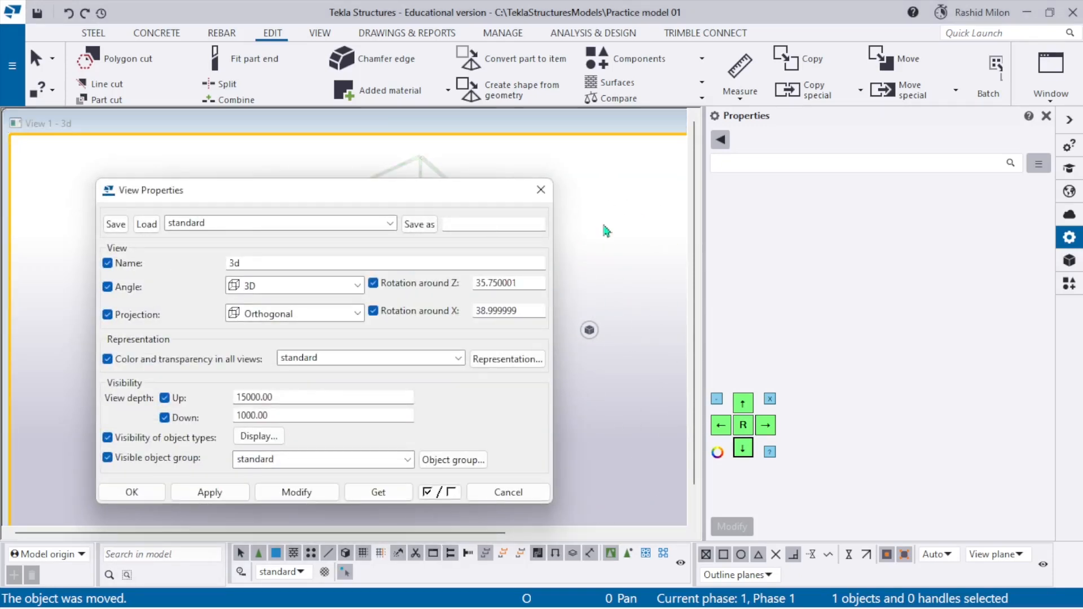
{"action": "left_click", "coordinate": [540, 190]}
{"action": "scroll", "coordinate": [484, 344], "scroll_direction": "up", "scroll_amount": 4}
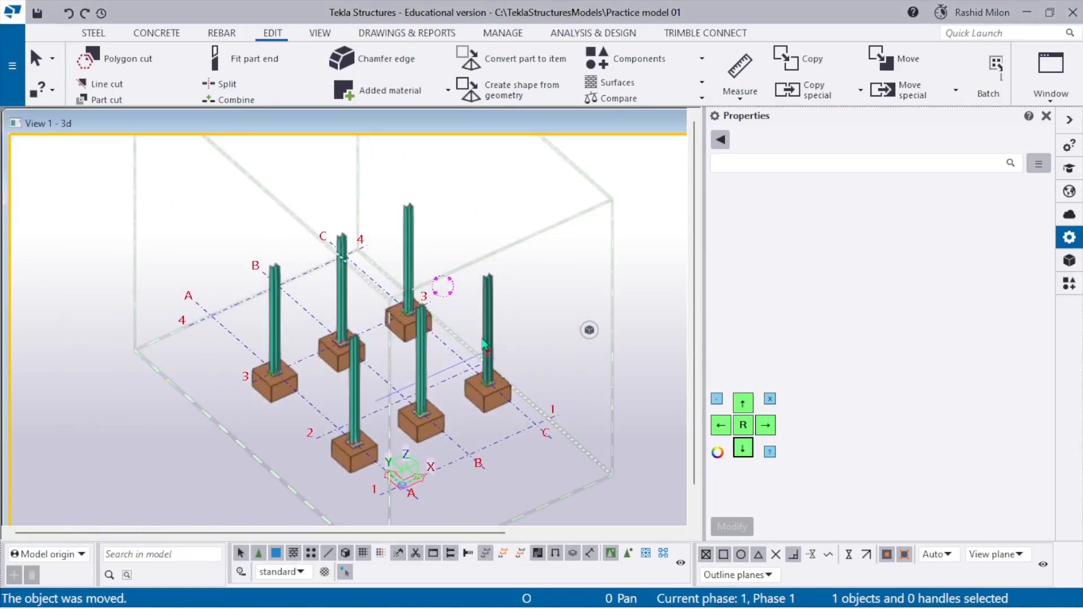
- Return to the plan view and review the rectangular grid's line extension and origin properties
{"action": "key", "text": "ctrl+p"}
{"action": "scroll", "coordinate": [459, 339], "scroll_direction": "down", "scroll_amount": 2}
{"action": "middle_click_drag", "start_coordinate": [483, 339], "coordinate": [378, 311]}
{"action": "scroll", "coordinate": [506, 314], "scroll_direction": "up", "scroll_amount": 2}
{"action": "scroll", "coordinate": [378, 312], "scroll_direction": "down", "scroll_amount": 2}
{"action": "scroll", "coordinate": [343, 410], "scroll_direction": "up", "scroll_amount": 2}
{"action": "scroll", "coordinate": [346, 415], "scroll_direction": "up", "scroll_amount": 3}
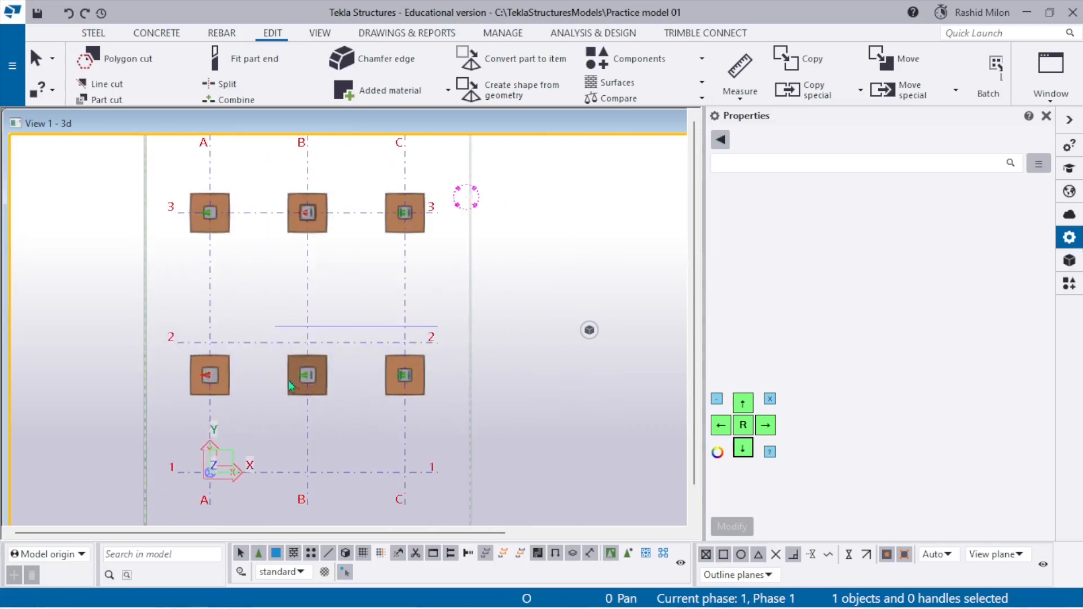
{"action": "scroll", "coordinate": [316, 319], "scroll_direction": "down", "scroll_amount": 1}
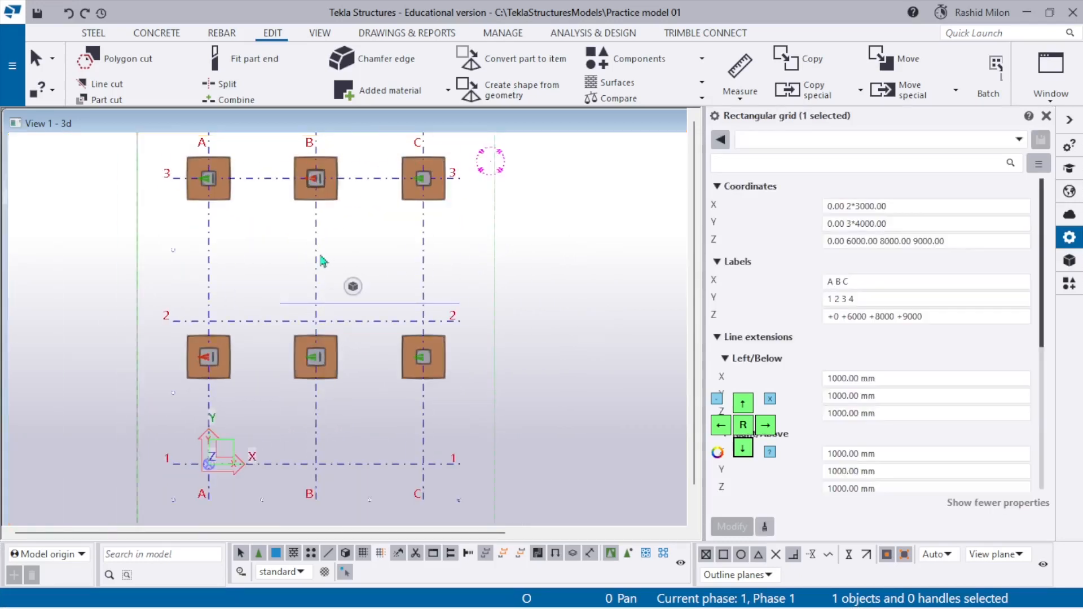
{"action": "scroll", "coordinate": [777, 378], "scroll_direction": "down", "scroll_amount": 6}
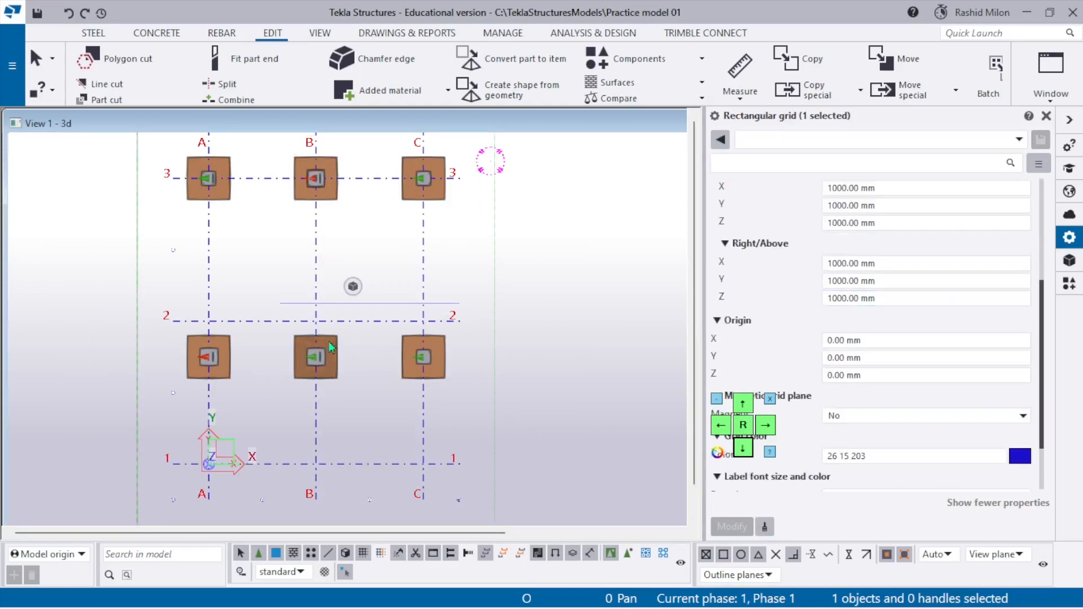
{"action": "scroll", "coordinate": [218, 321], "scroll_direction": "up", "scroll_amount": 4}
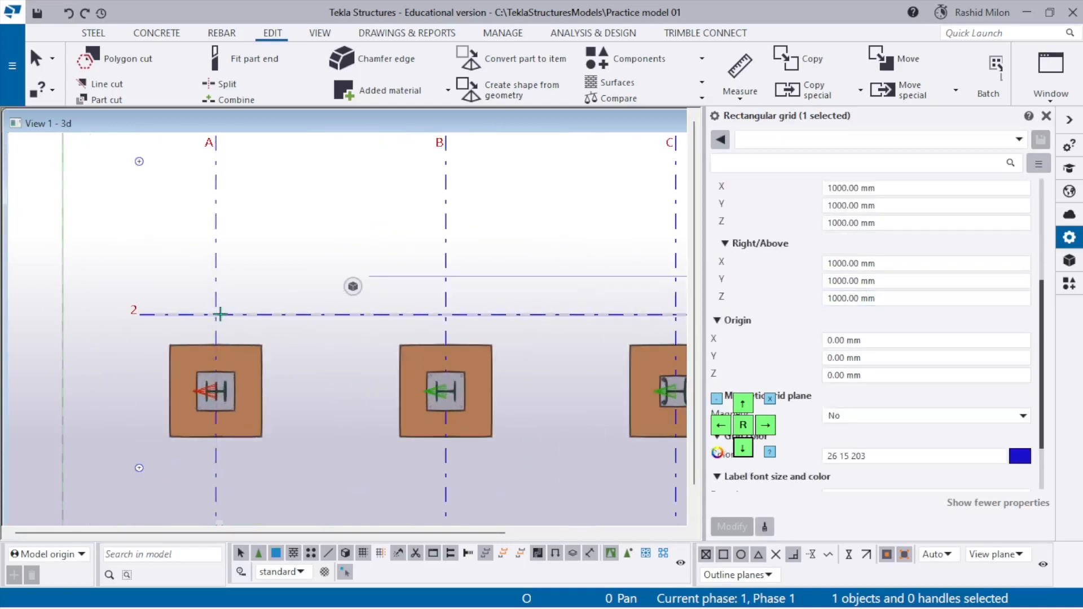
{"action": "scroll", "coordinate": [193, 314], "scroll_direction": "down", "scroll_amount": 3}
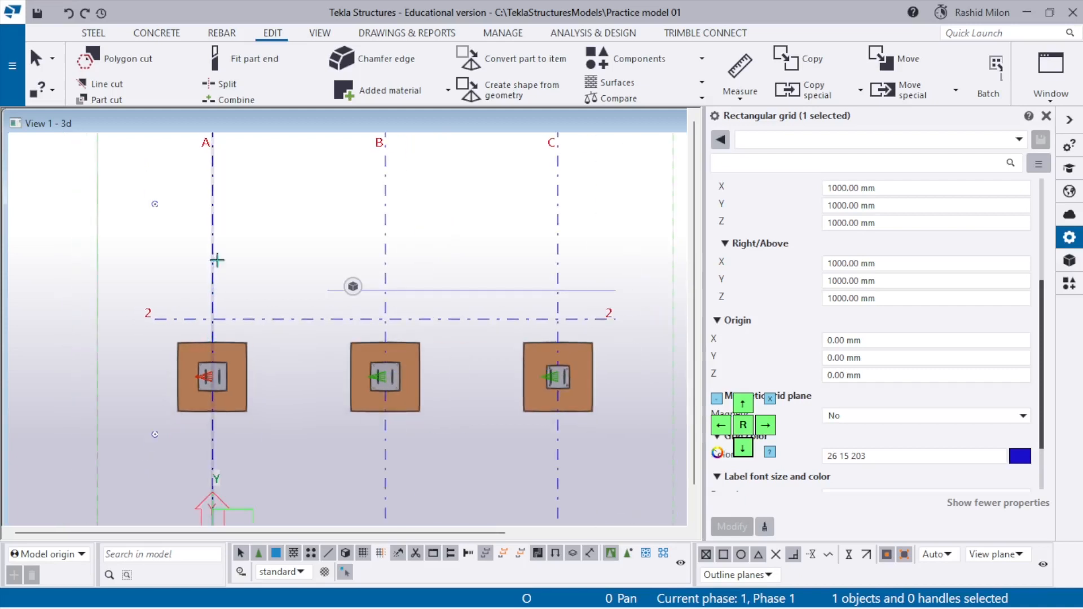
- Try to measure how far grid line 2 extends beyond grid line A, and clear the dimension
{"action": "right_click", "coordinate": [254, 266]}
{"action": "left_click", "coordinate": [221, 311]}
{"action": "key", "text": "f"}
{"action": "left_click", "coordinate": [212, 318]}
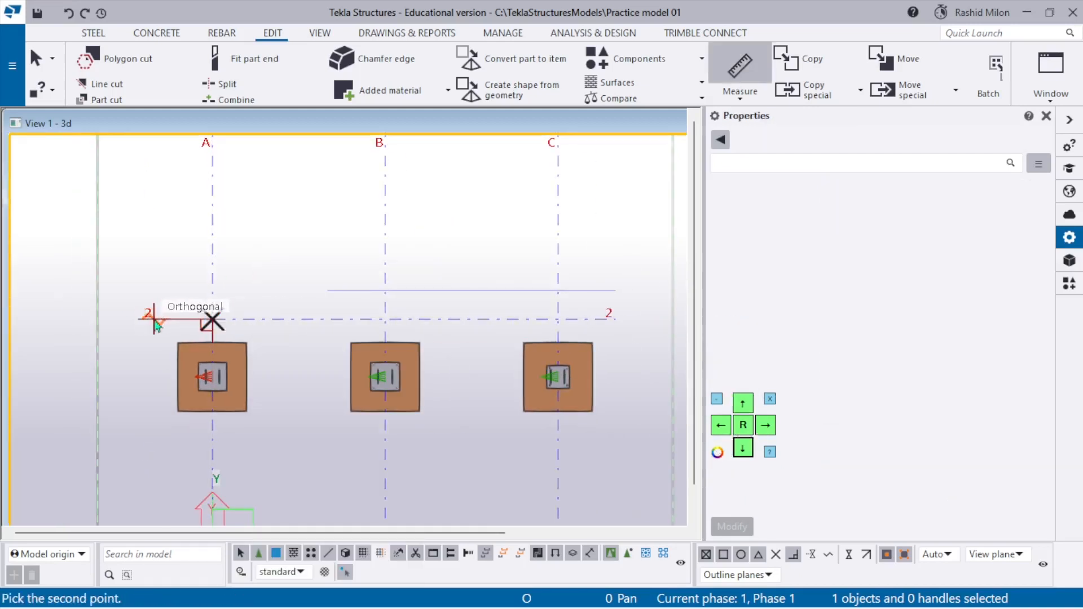
{"action": "left_click", "coordinate": [154, 320]}
{"action": "left_click", "coordinate": [154, 264]}
{"action": "right_click", "coordinate": [254, 288]}
{"action": "left_click", "coordinate": [272, 297]}
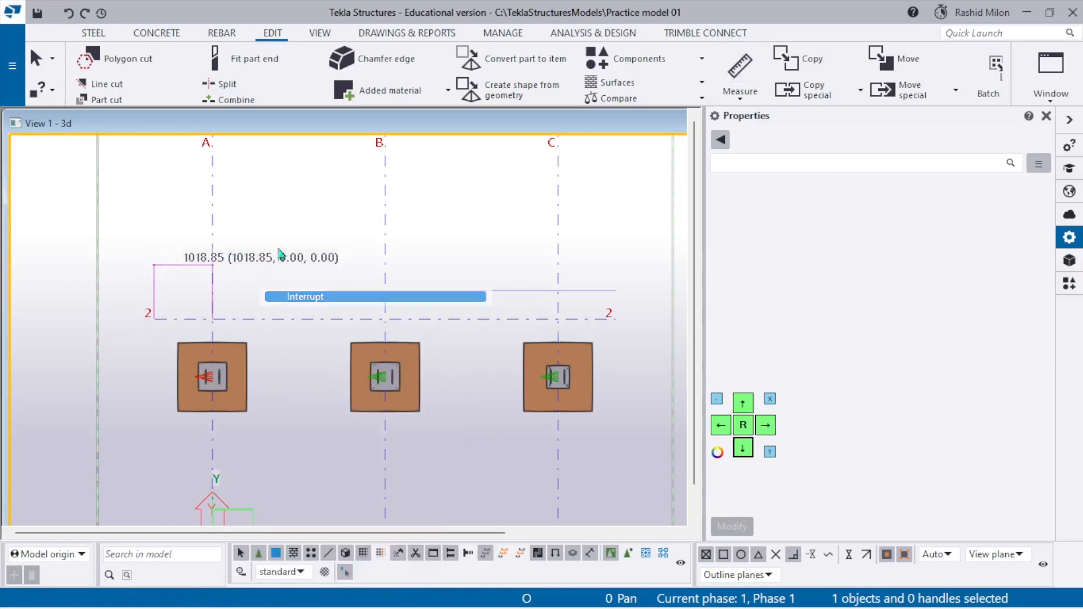
{"action": "right_click", "coordinate": [280, 218]}
{"action": "left_click", "coordinate": [315, 311]}
- Measure from the intersection of grid lines A and 2 to the outer end of grid line 2, and clear the dimension
{"action": "scroll", "coordinate": [170, 314], "scroll_direction": "up", "scroll_amount": 6}
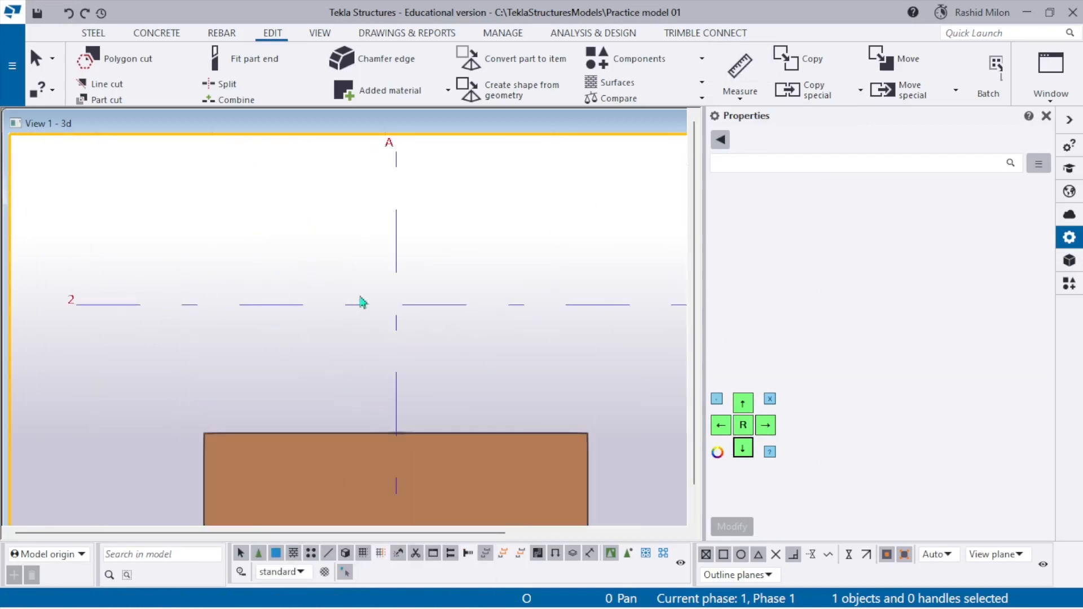
{"action": "key", "text": "f"}
{"action": "left_click", "coordinate": [396, 305]}
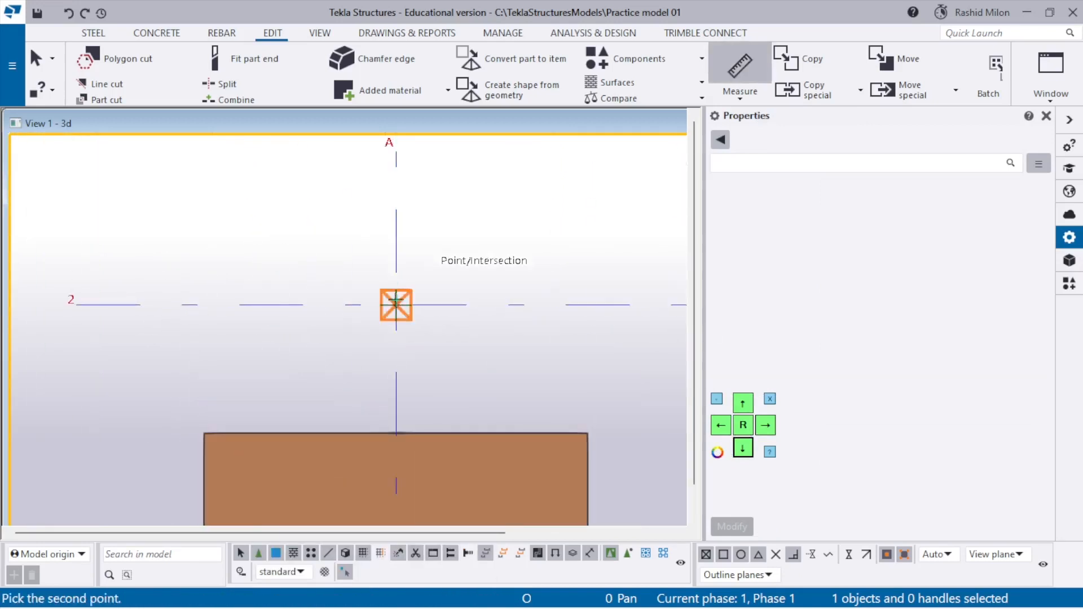
{"action": "left_click", "coordinate": [76, 305]}
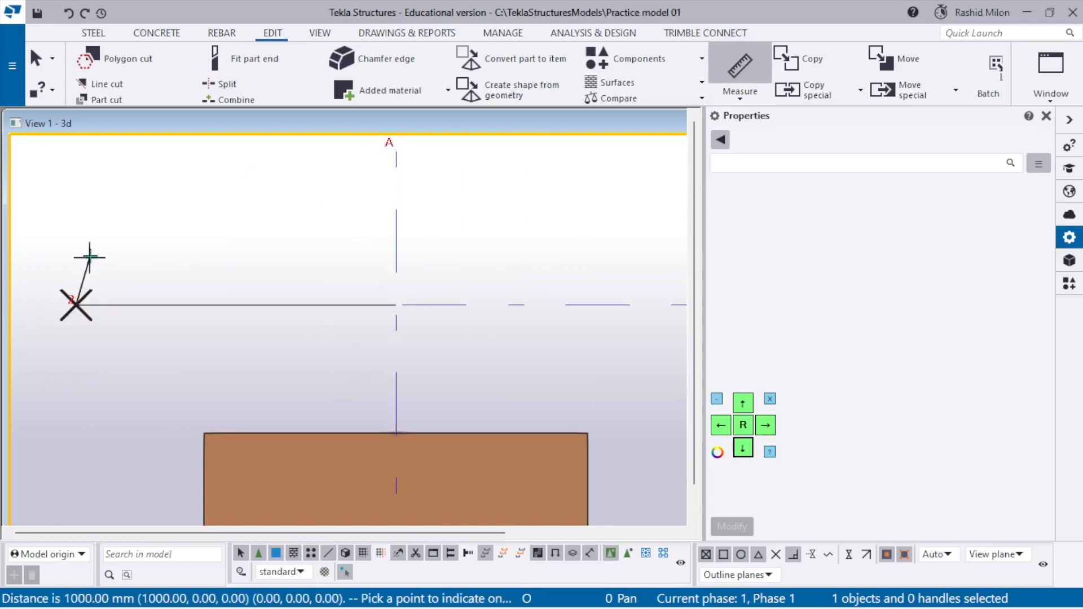
{"action": "left_click", "coordinate": [89, 254]}
{"action": "scroll", "coordinate": [158, 339], "scroll_direction": "down", "scroll_amount": 2}
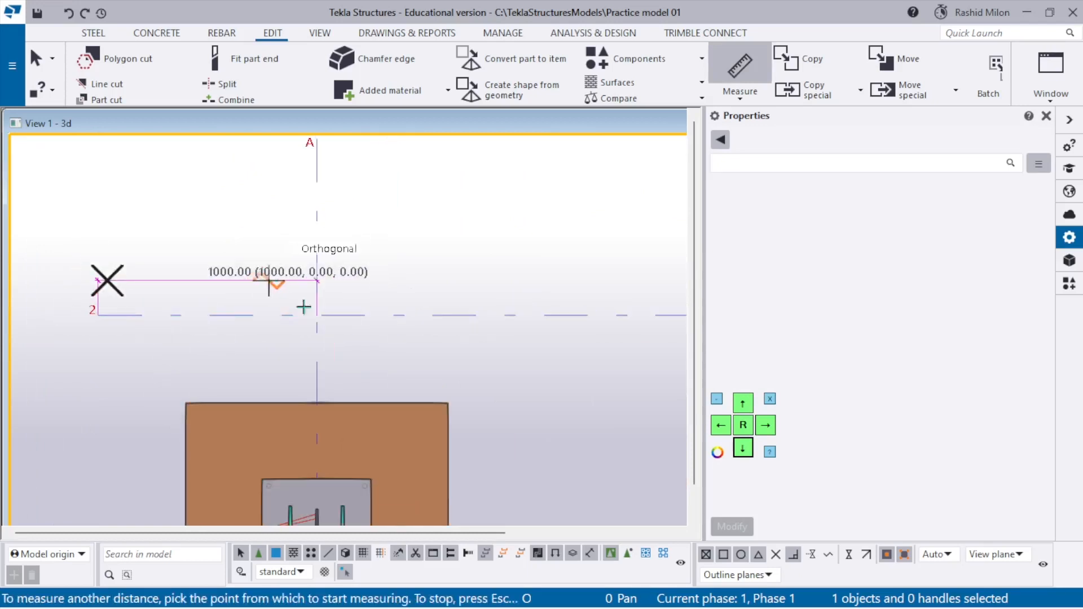
{"action": "key", "text": "Escape"}
{"action": "scroll", "coordinate": [141, 373], "scroll_direction": "down", "scroll_amount": 2}
{"action": "right_click", "coordinate": [332, 268]}
{"action": "left_click", "coordinate": [361, 336]}
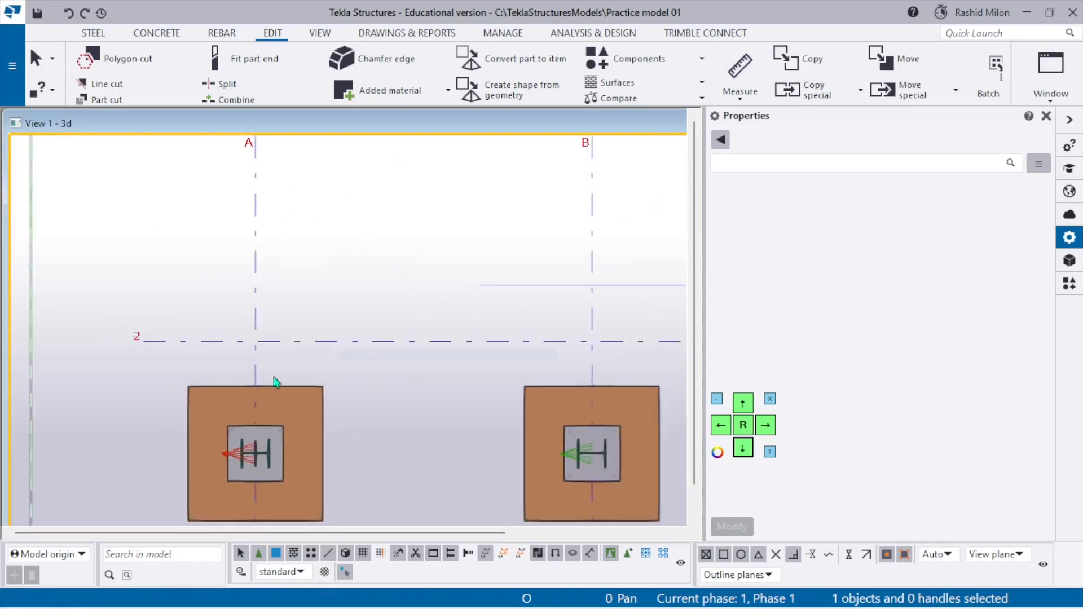
- Create views along all grid lines of the rectangular grid using the standard settings, with Grid-Plan and Grid-Elevation view properties
{"action": "scroll", "coordinate": [259, 389], "scroll_direction": "down", "scroll_amount": 3}
{"action": "scroll", "coordinate": [312, 333], "scroll_direction": "down", "scroll_amount": 3}
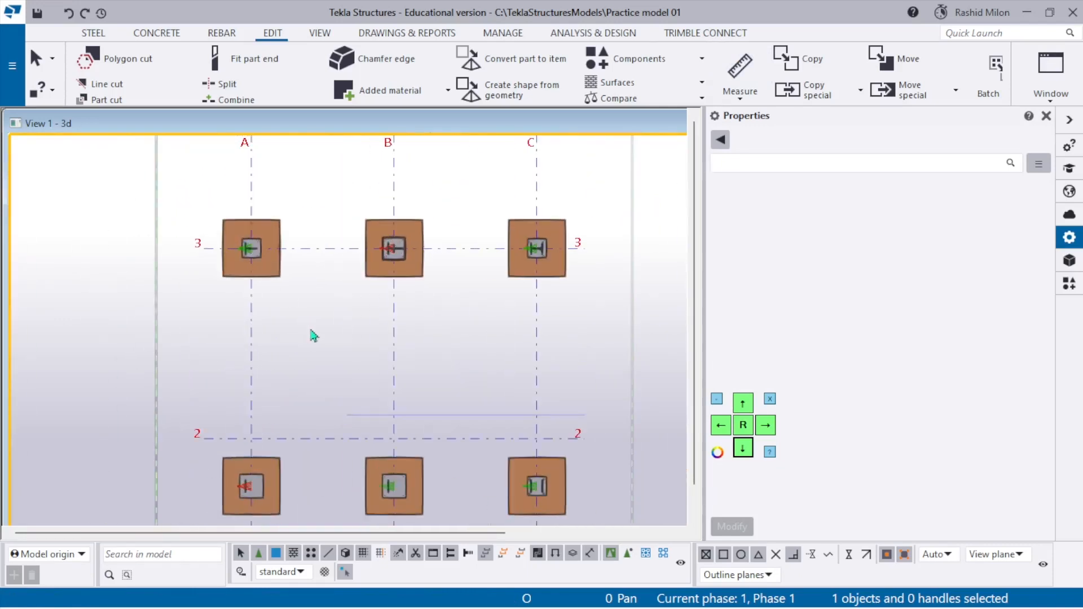
{"action": "left_click", "coordinate": [349, 376]}
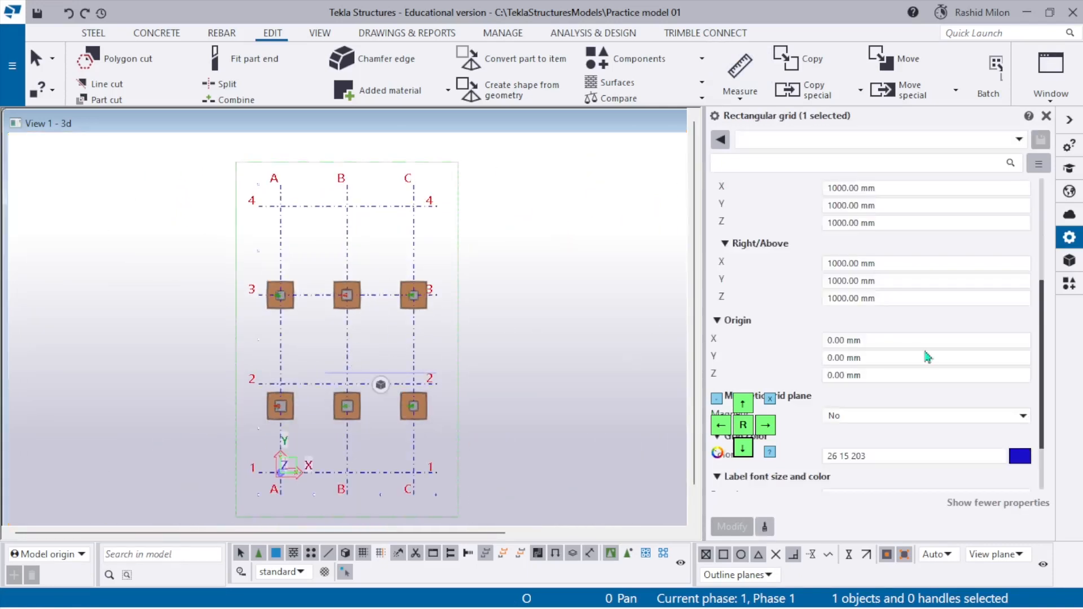
{"action": "right_click", "coordinate": [339, 333]}
{"action": "mouse_move", "coordinate": [416, 244]}
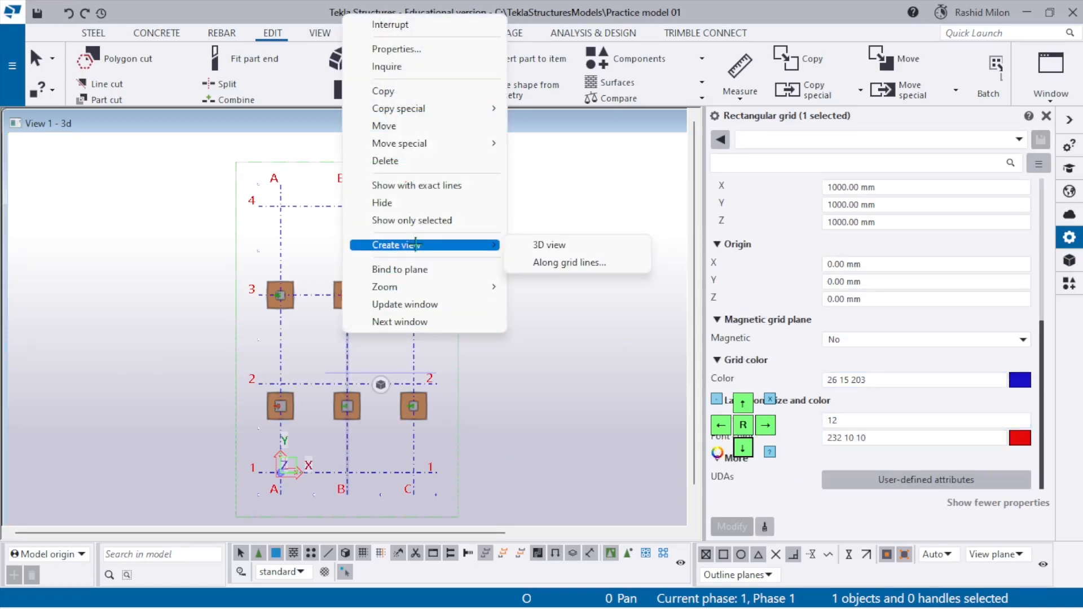
{"action": "left_click", "coordinate": [585, 265]}
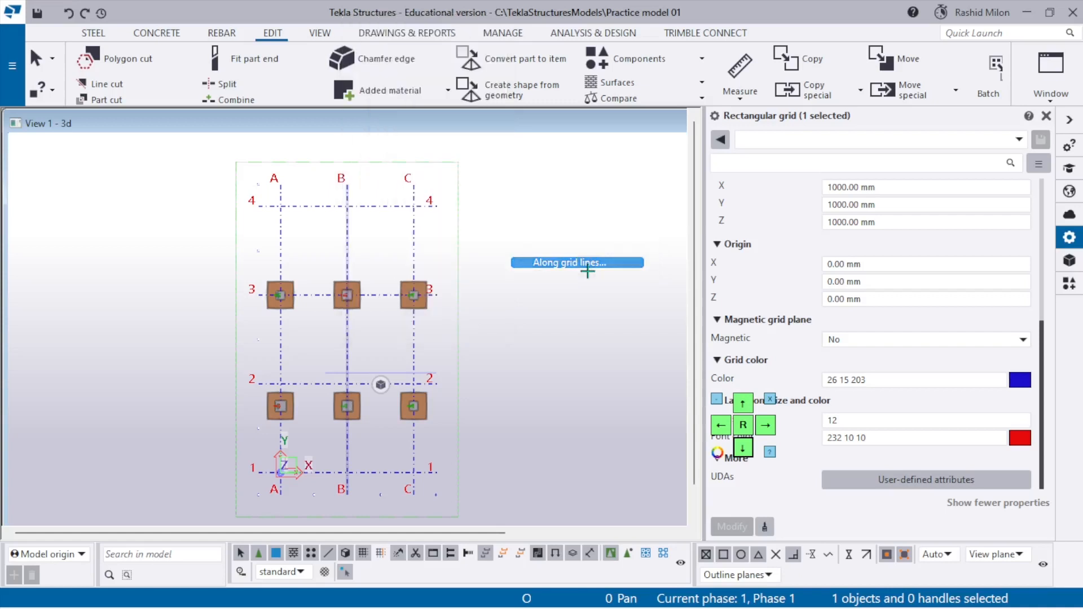
{"action": "left_click_drag", "start_coordinate": [280, 198], "coordinate": [710, 179]}
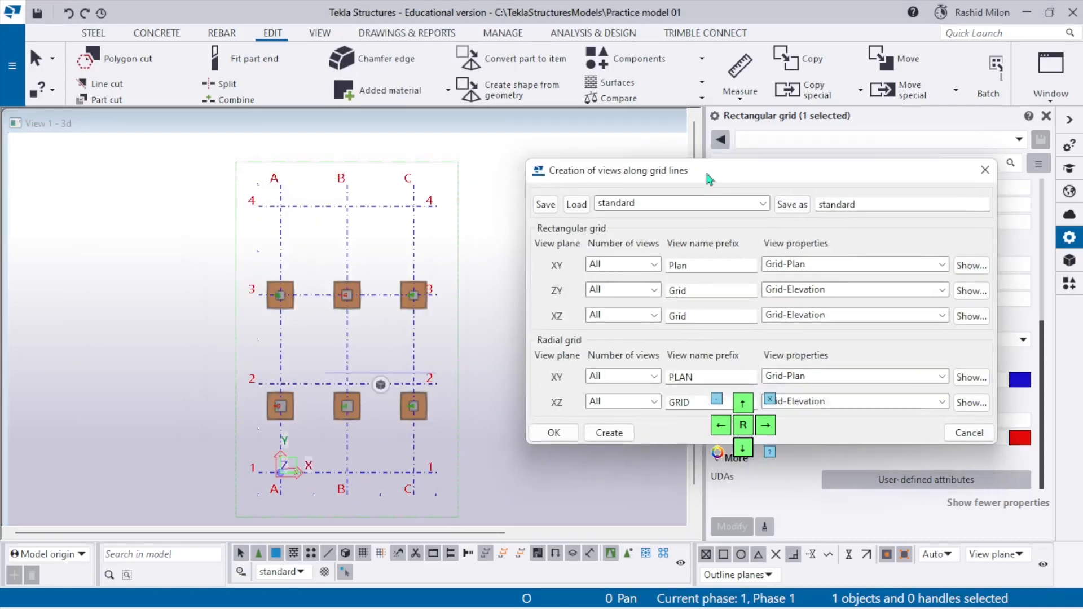
{"action": "left_click", "coordinate": [679, 204]}
{"action": "left_click", "coordinate": [668, 220]}
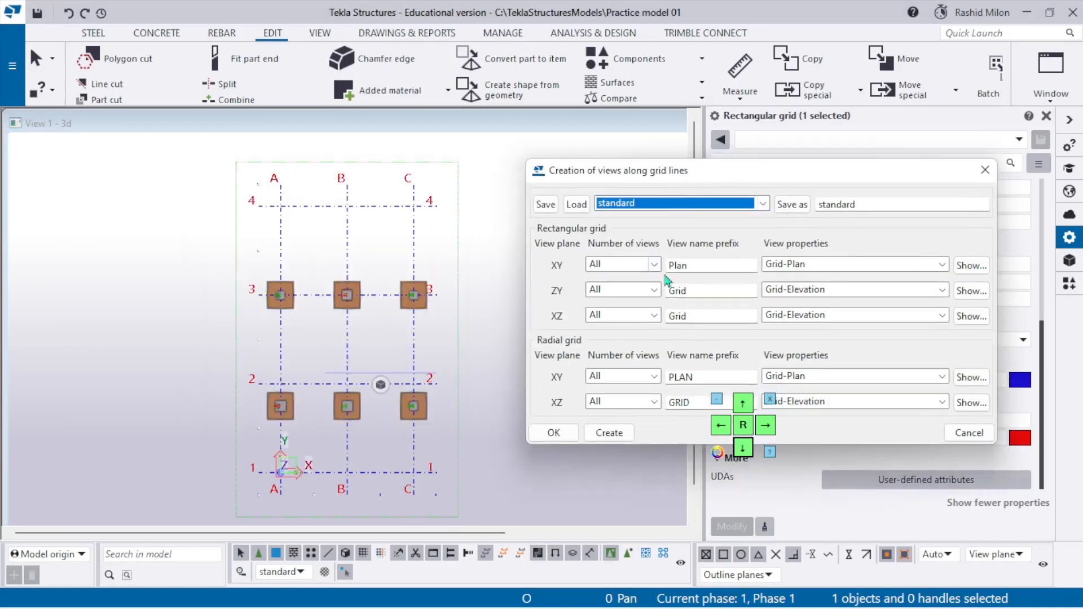
{"action": "left_click", "coordinate": [609, 432]}
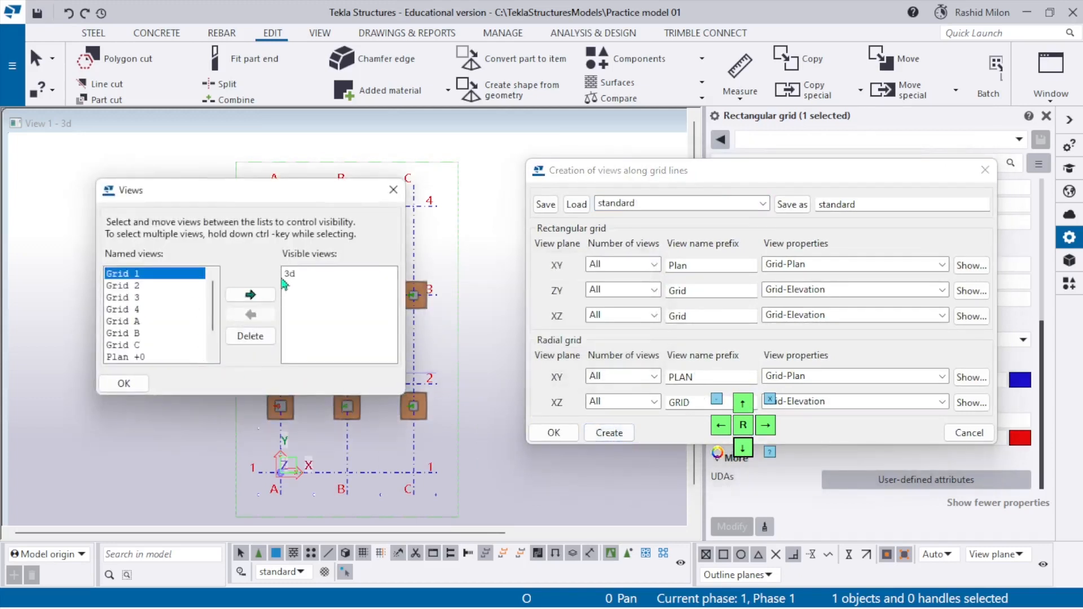
- Review the visible 3d view and the named plan views Plan +0, Plan +6000 and Plan +8000 in the views list
{"action": "left_click", "coordinate": [315, 285]}
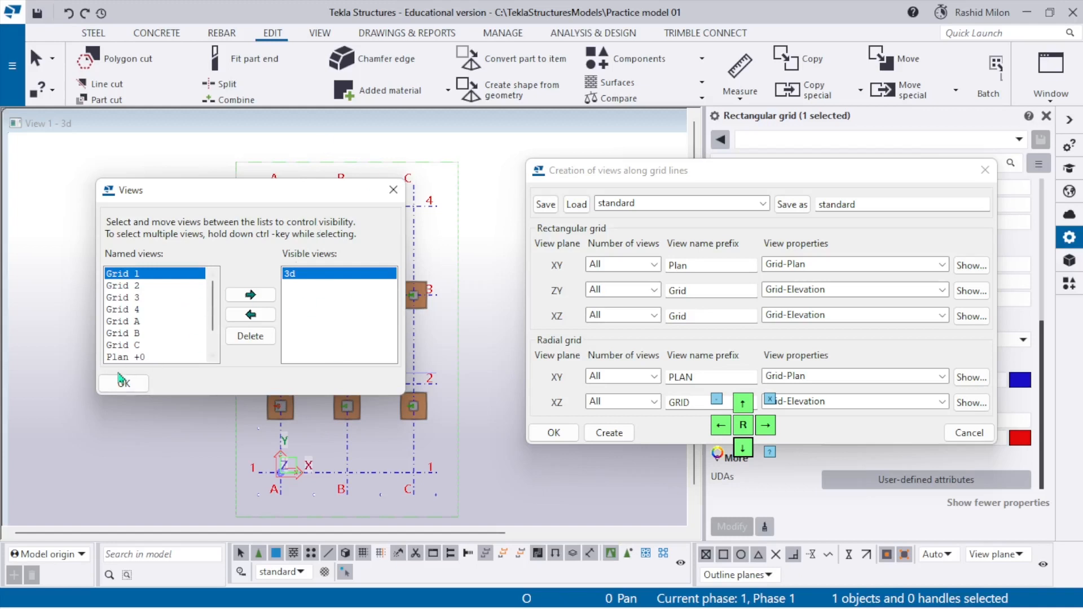
{"action": "scroll", "coordinate": [162, 312], "scroll_direction": "down", "scroll_amount": 2}
{"action": "left_click", "coordinate": [153, 322]}
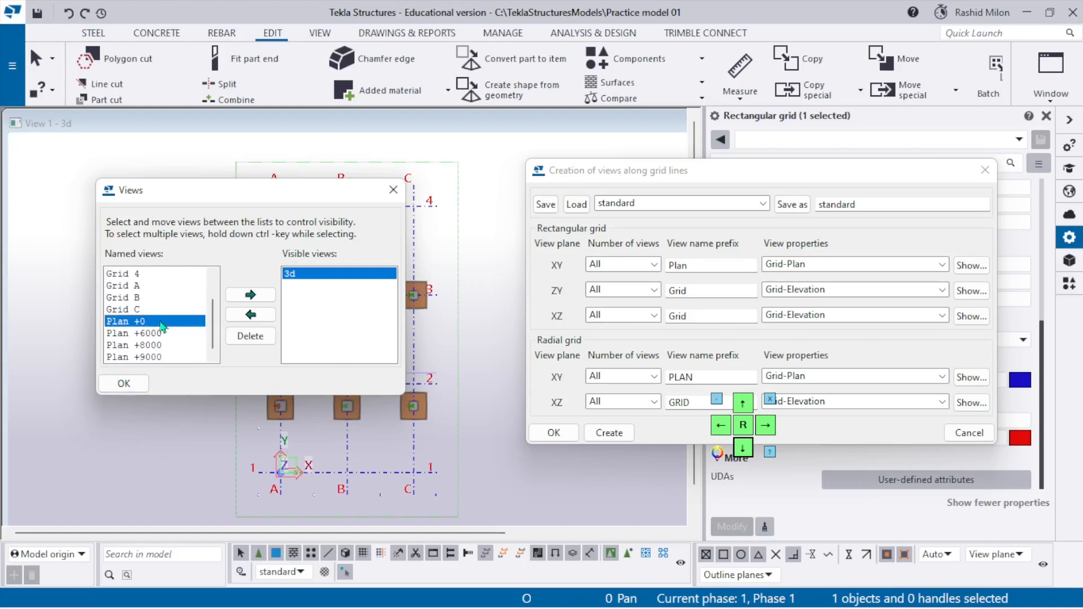
{"action": "left_click", "coordinate": [171, 334]}
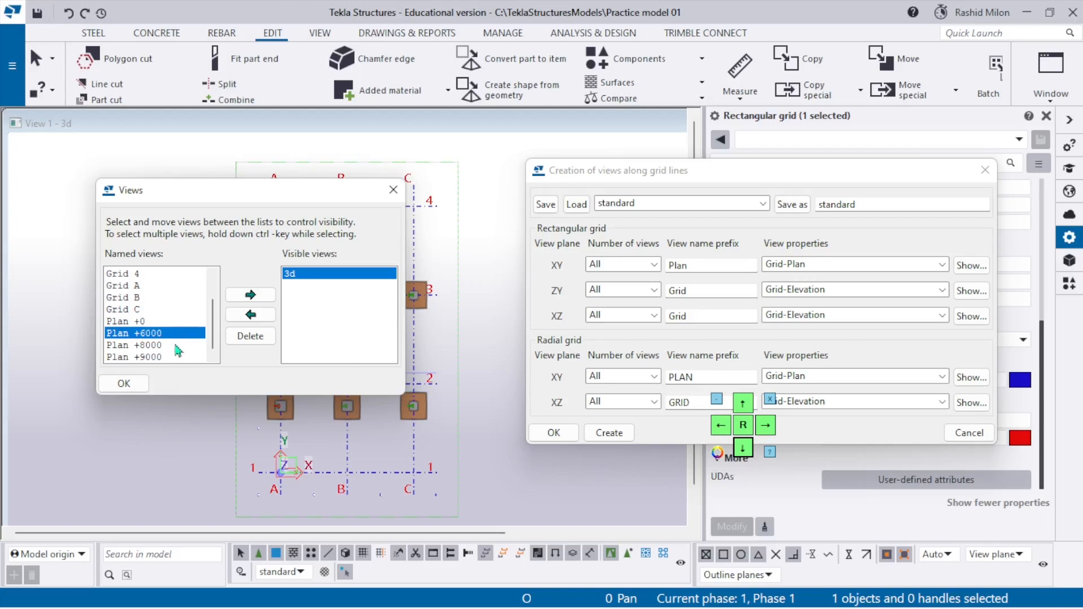
{"action": "left_click", "coordinate": [175, 345]}
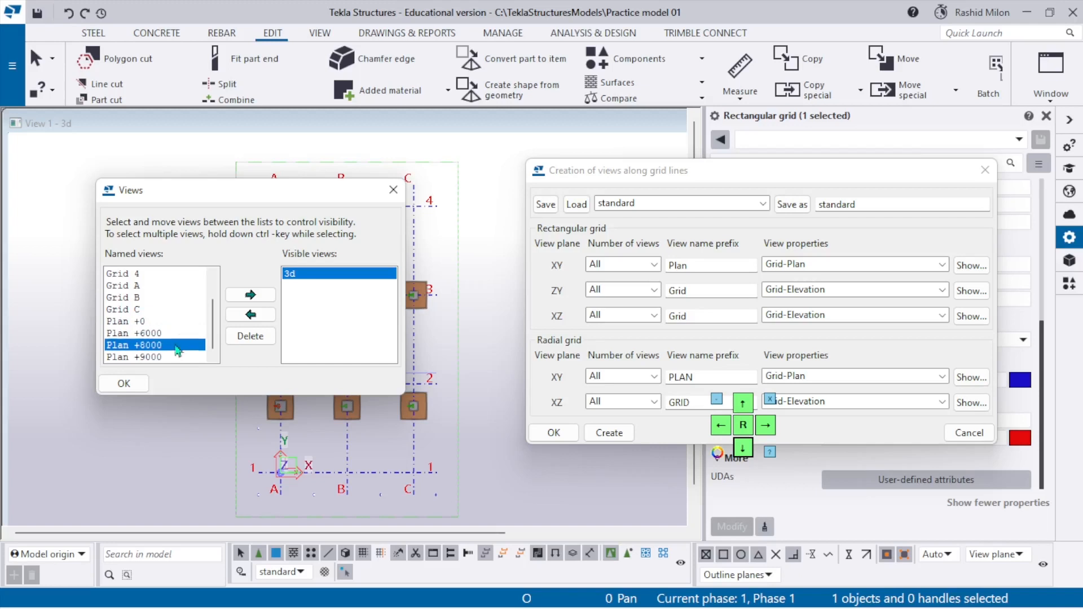
{"action": "left_click", "coordinate": [169, 322]}
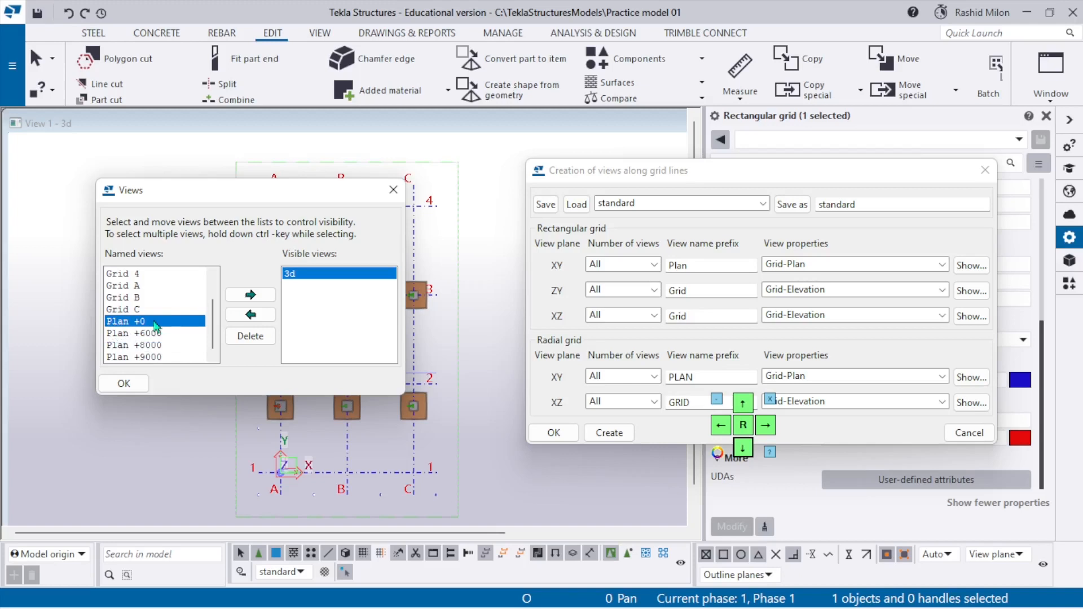
{"action": "left_click", "coordinate": [183, 334]}
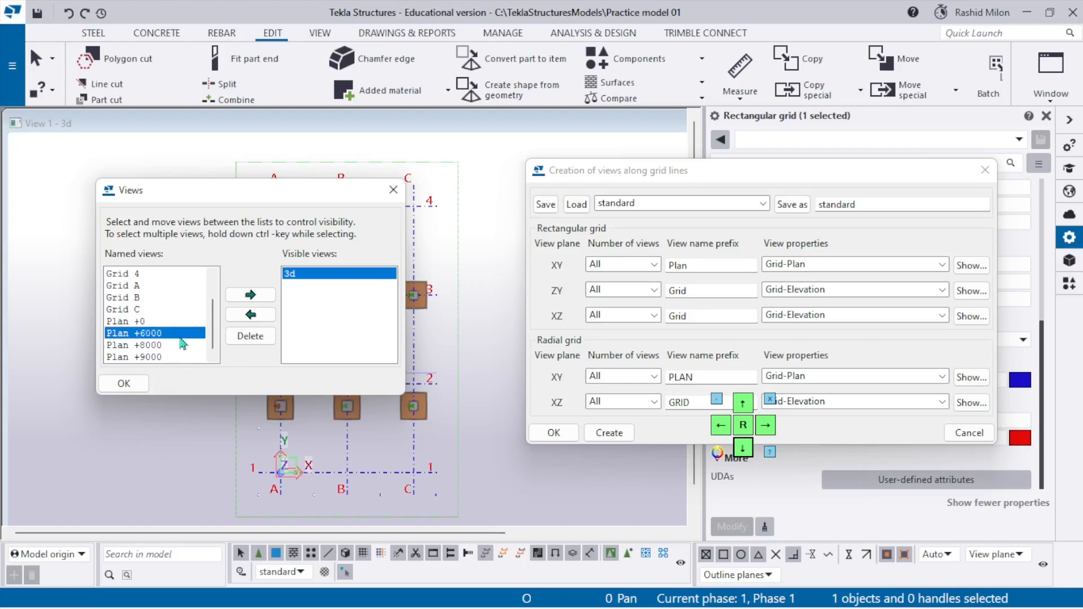
{"action": "mouse_move", "coordinate": [762, 601]}
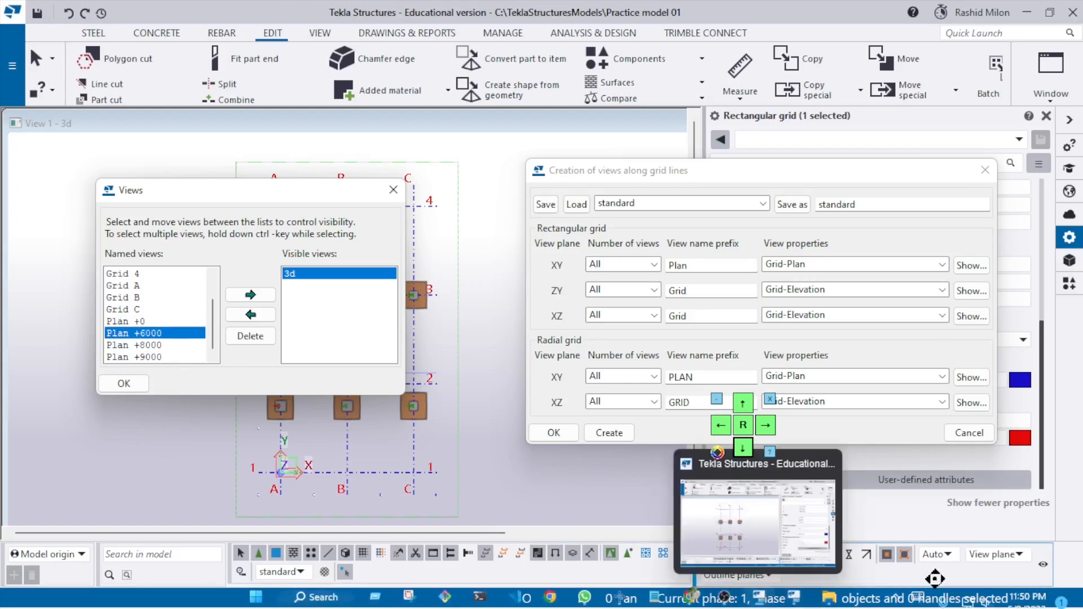
{"action": "left_click", "coordinate": [727, 599]}
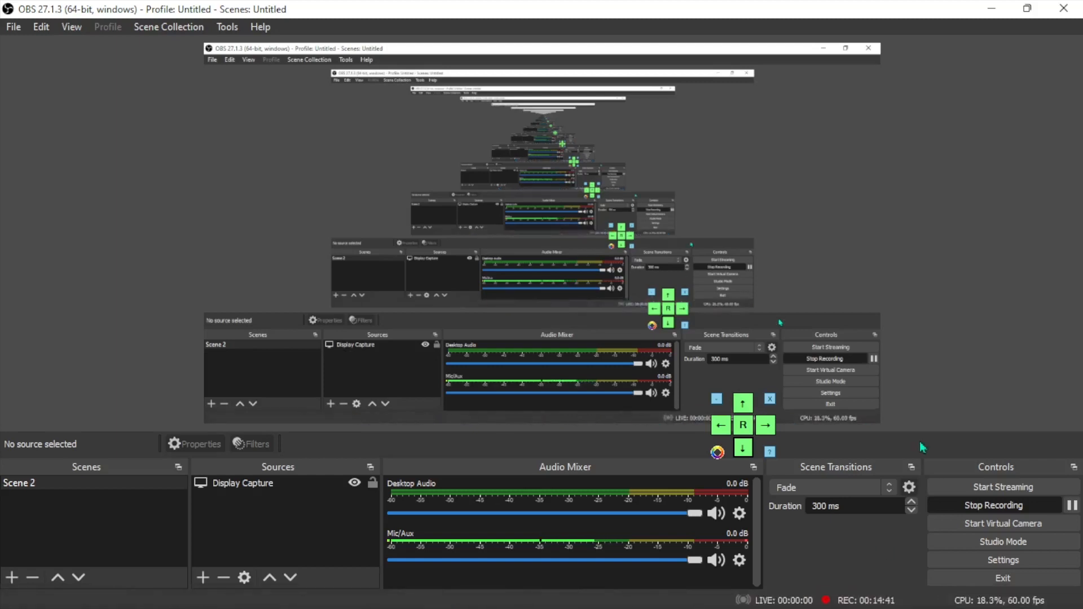
{"action": "left_click", "coordinate": [991, 8]}
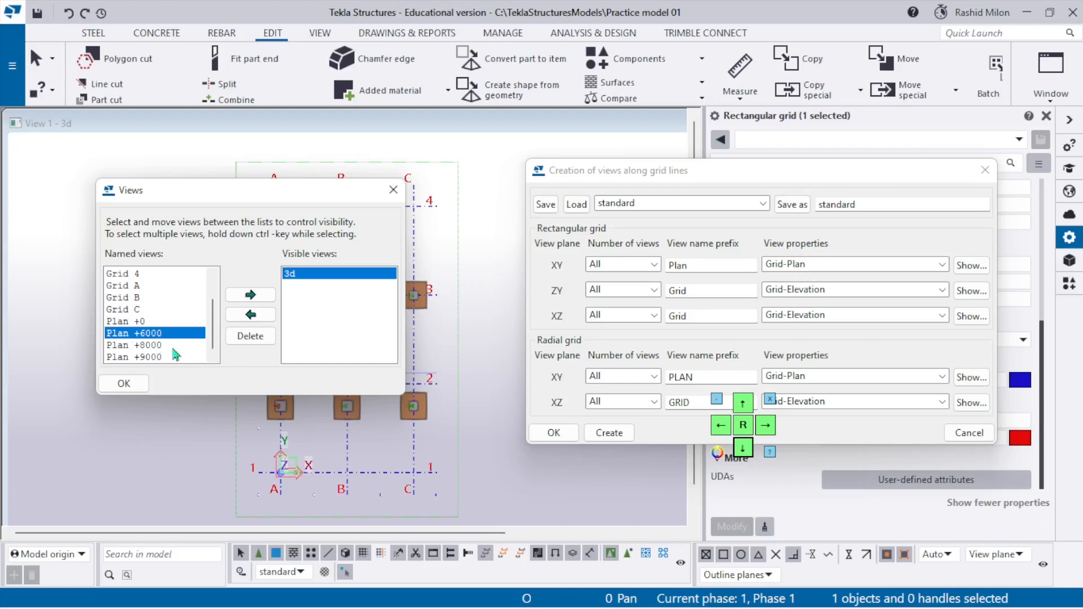
- Review the Plan +8000 and Plan +9000 entries in the views list and shift the Views dialog clear of the model
{"action": "left_click", "coordinate": [173, 349]}
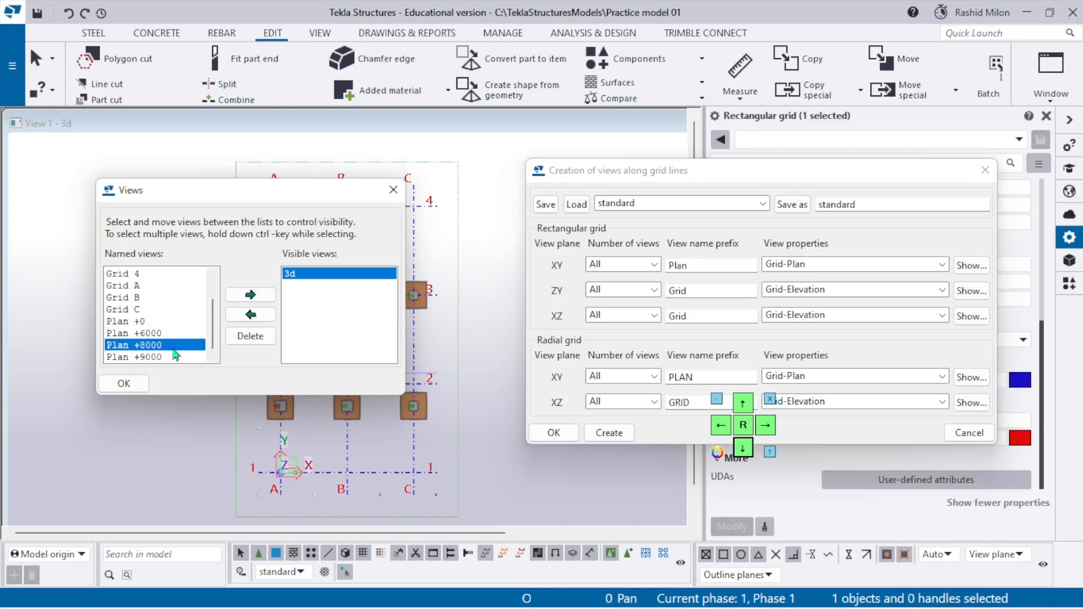
{"action": "left_click", "coordinate": [172, 357]}
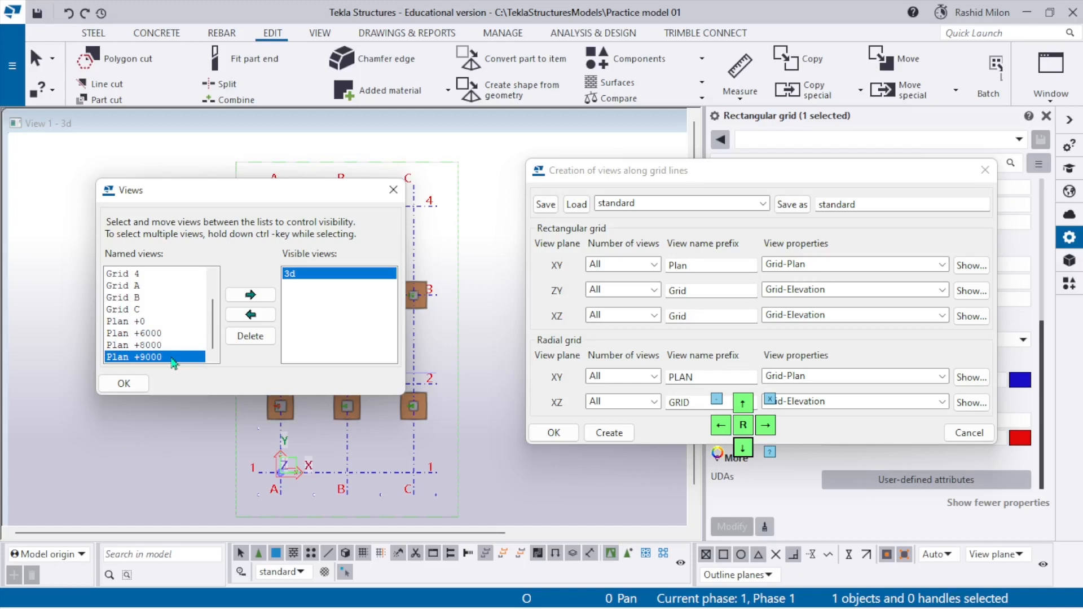
{"action": "scroll", "coordinate": [175, 316], "scroll_direction": "up", "scroll_amount": 2}
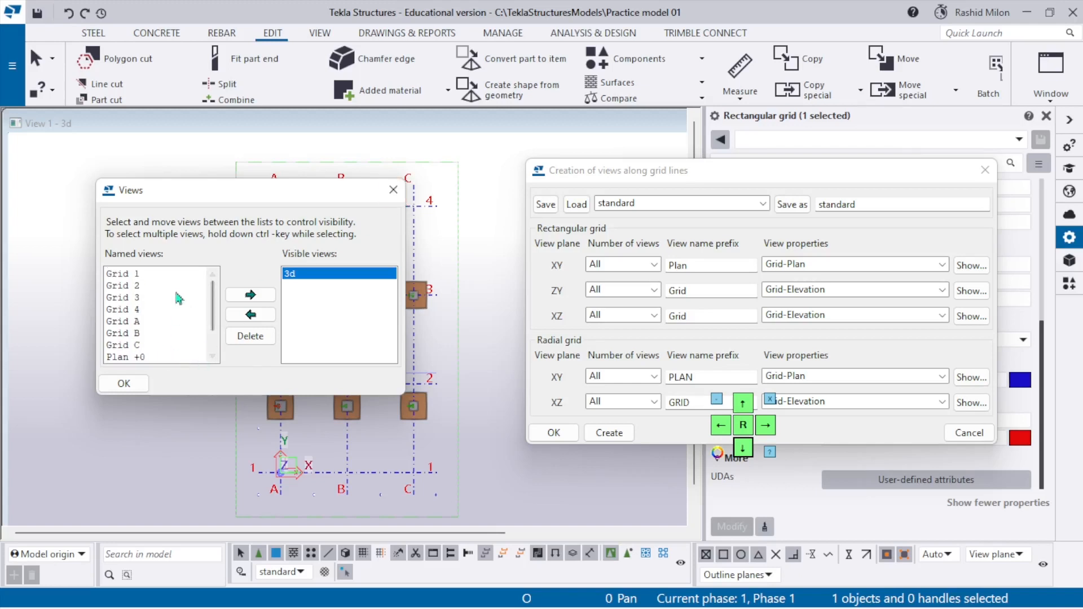
{"action": "left_click_drag", "start_coordinate": [313, 197], "coordinate": [728, 157]}
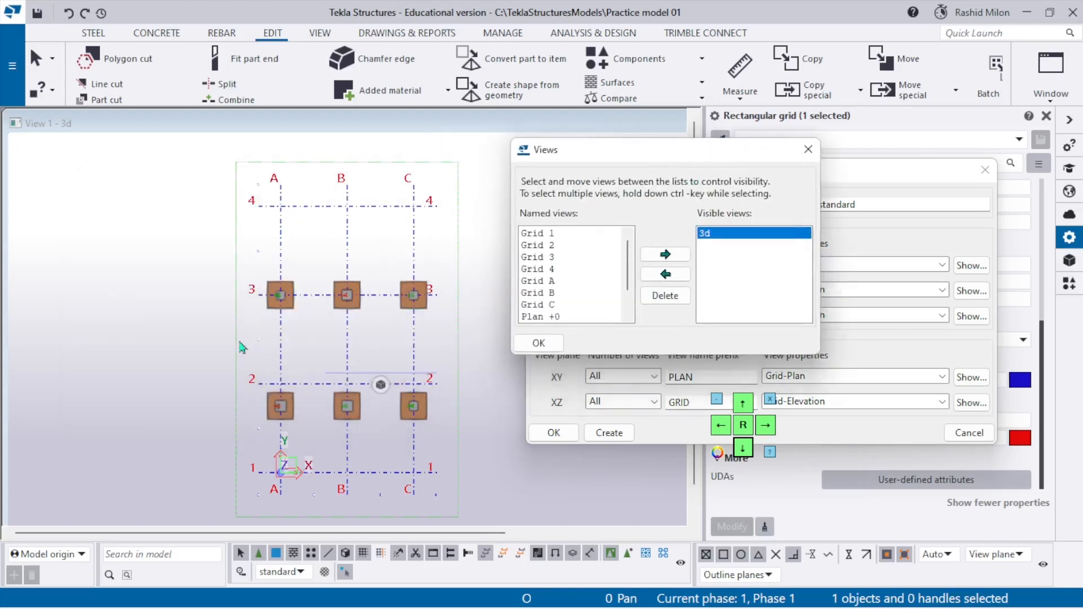
{"action": "scroll", "coordinate": [308, 411], "scroll_direction": "up", "scroll_amount": 2}
{"action": "right_click", "coordinate": [102, 311]}
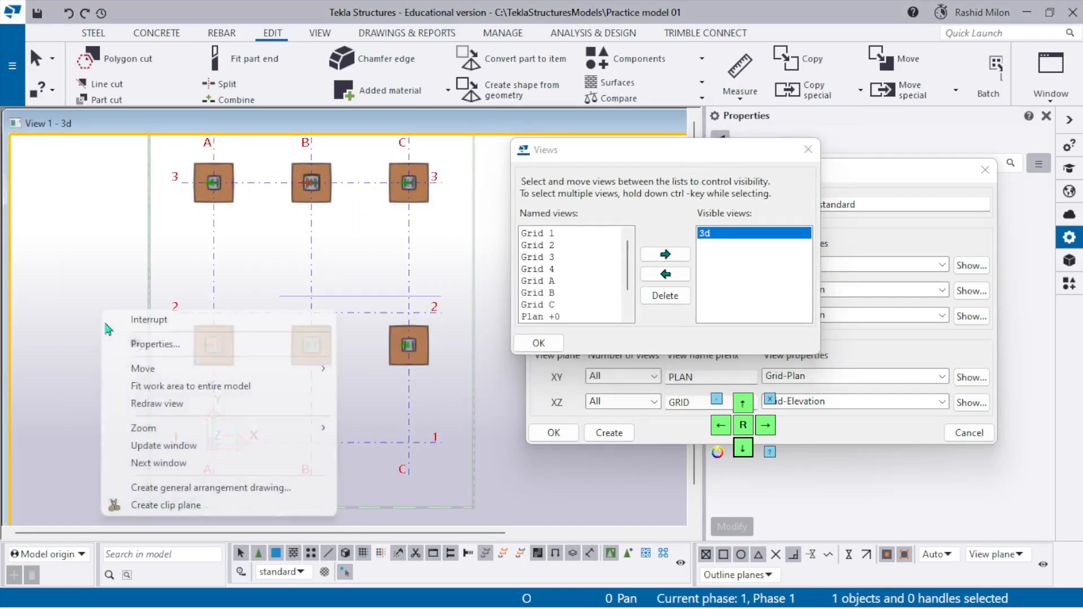
{"action": "left_click", "coordinate": [129, 404]}
{"action": "left_click_drag", "start_coordinate": [68, 269], "coordinate": [528, 418]}
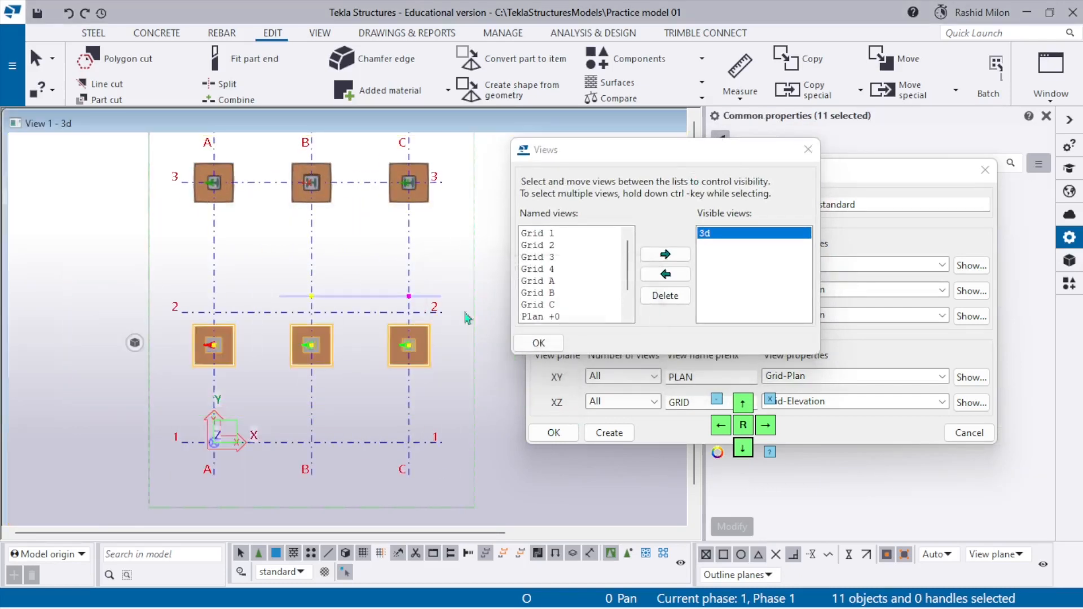
{"action": "right_click", "coordinate": [397, 266]}
{"action": "left_click", "coordinate": [322, 401]}
{"action": "scroll", "coordinate": [346, 400], "scroll_direction": "up", "scroll_amount": 2}
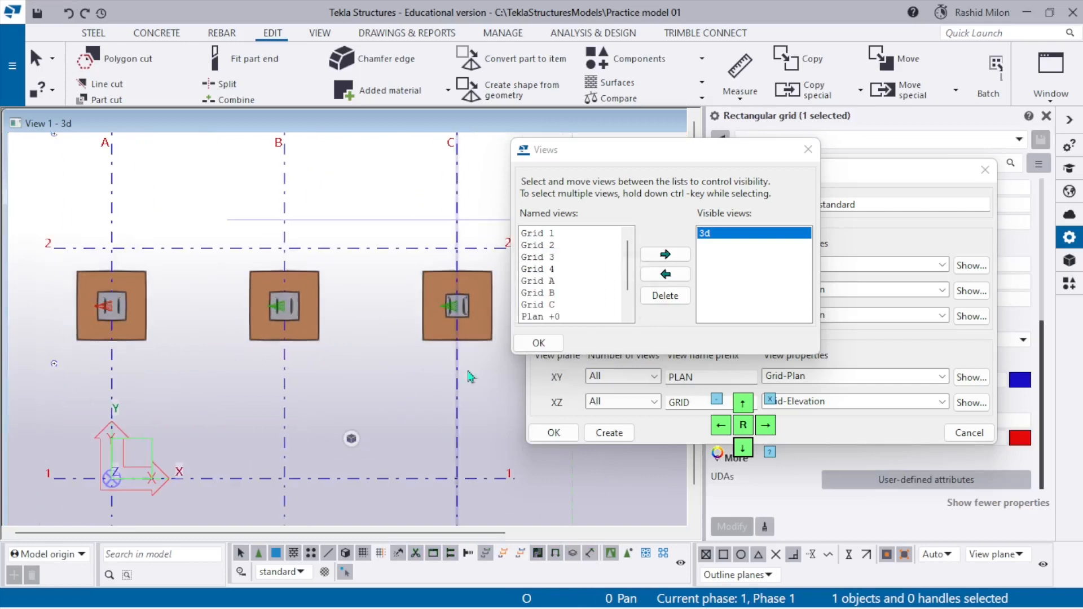
- Move the columns and footings just below grid line 2 onto it, from the column point on line C to the C-2 intersection
{"action": "scroll", "coordinate": [154, 361], "scroll_direction": "down", "scroll_amount": 1}
{"action": "left_click_drag", "start_coordinate": [47, 279], "coordinate": [445, 383]}
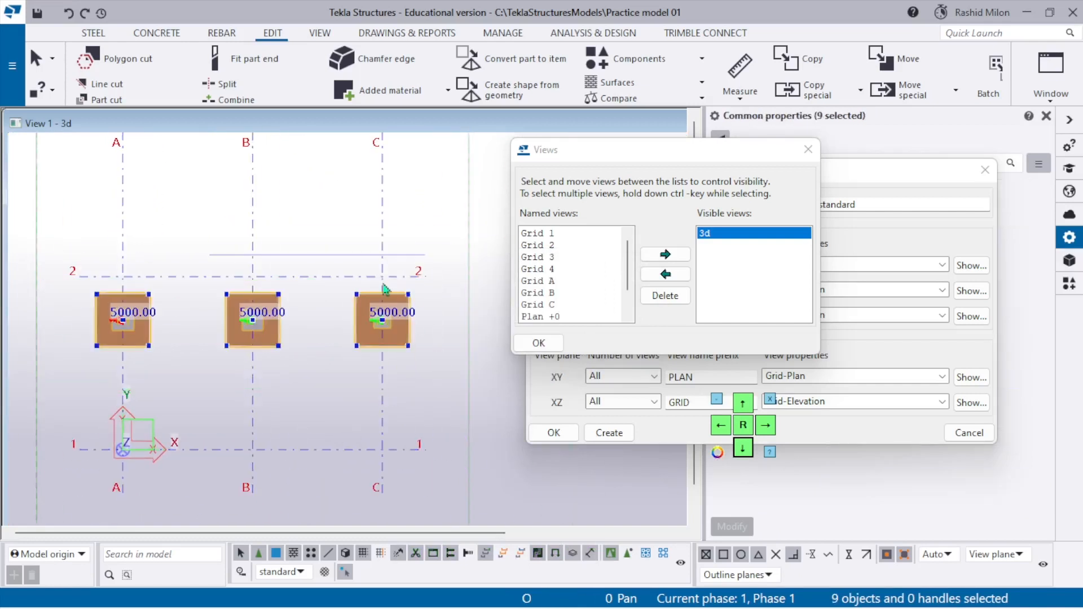
{"action": "right_click", "coordinate": [379, 285]}
{"action": "left_click", "coordinate": [434, 327]}
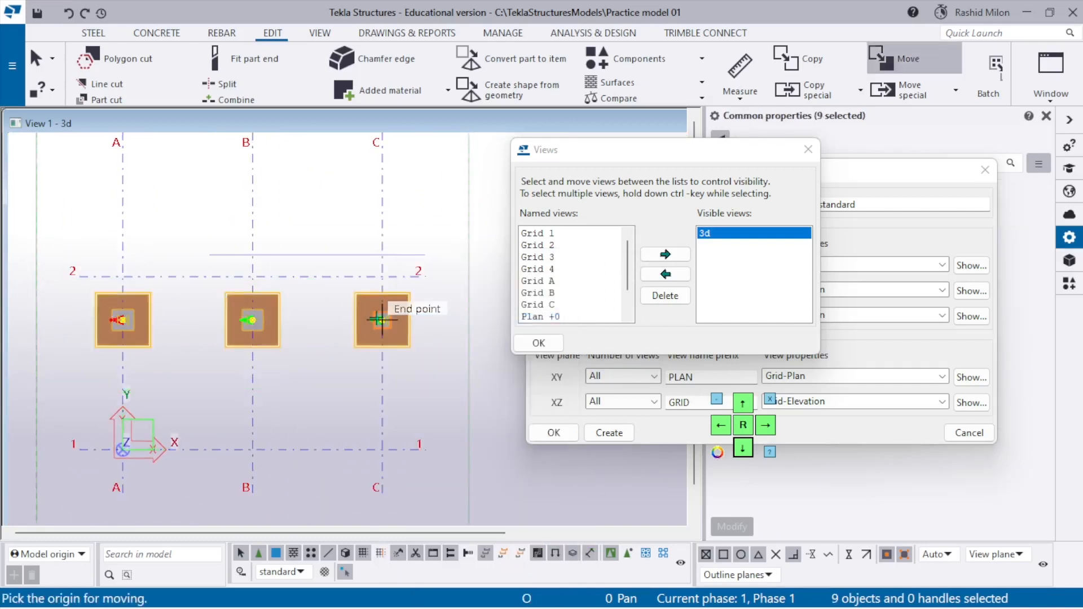
{"action": "left_click", "coordinate": [382, 320]}
{"action": "left_click", "coordinate": [382, 278]}
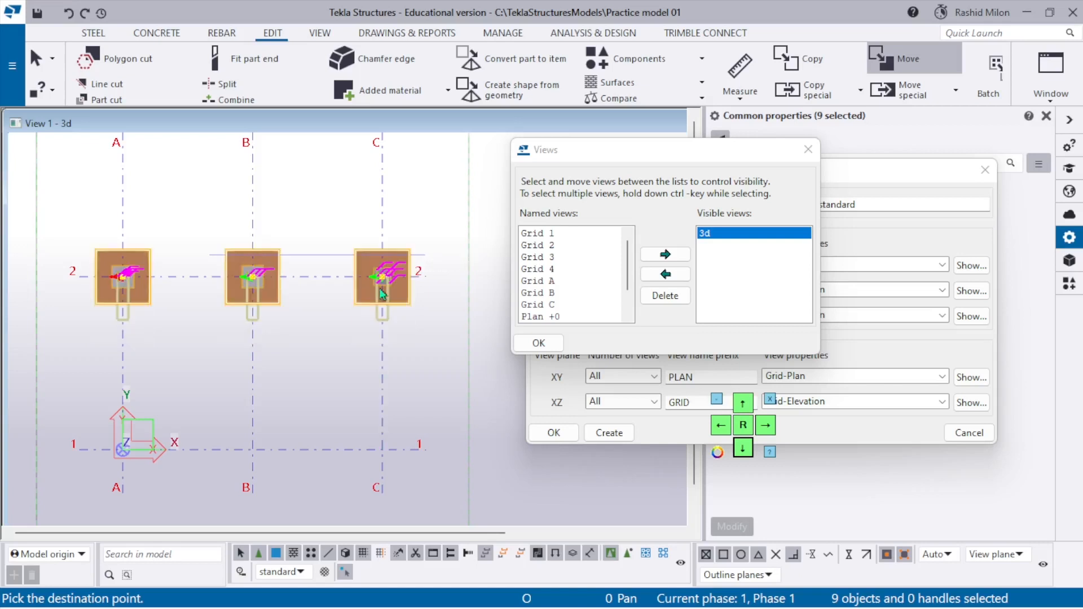
- Redraw the 3d view to clear the temporary graphics around the moved columns and footings
{"action": "scroll", "coordinate": [324, 371], "scroll_direction": "down", "scroll_amount": 2}
{"action": "key", "text": "k"}
{"action": "key", "text": "k"}
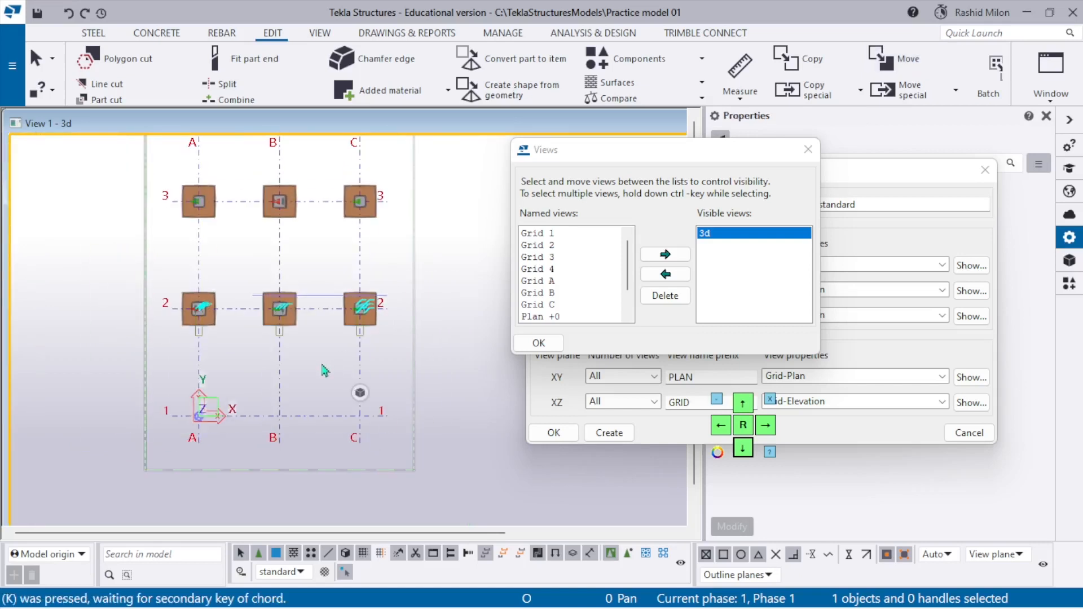
{"action": "right_click", "coordinate": [324, 364]}
{"action": "left_click", "coordinate": [378, 455]}
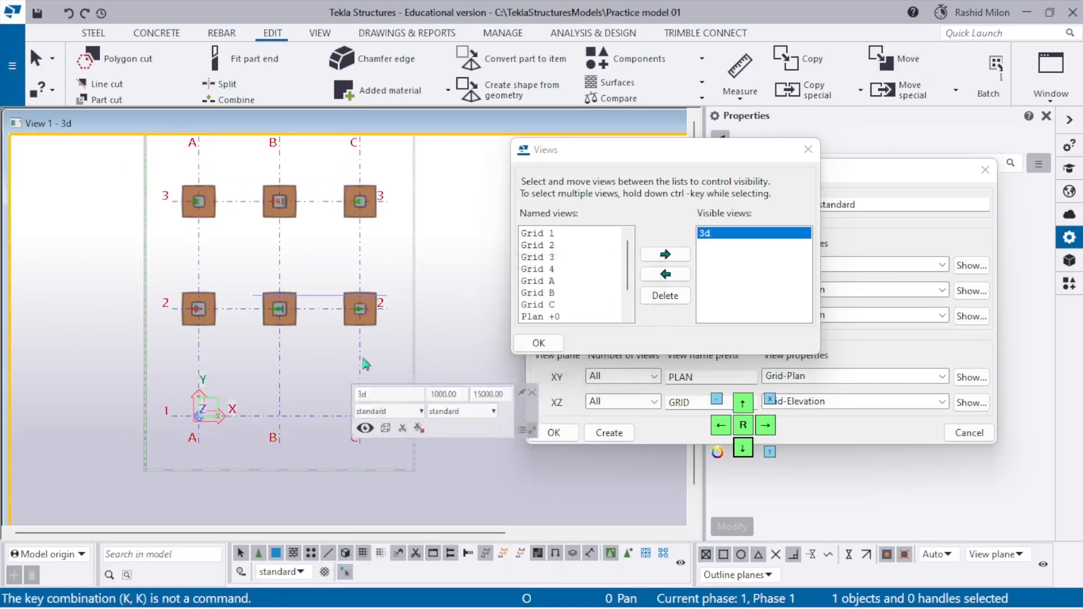
- Accept and close both the Views dialog and the dialog for creating views along grid lines
{"action": "left_click", "coordinate": [556, 346]}
{"action": "left_click", "coordinate": [557, 346]}
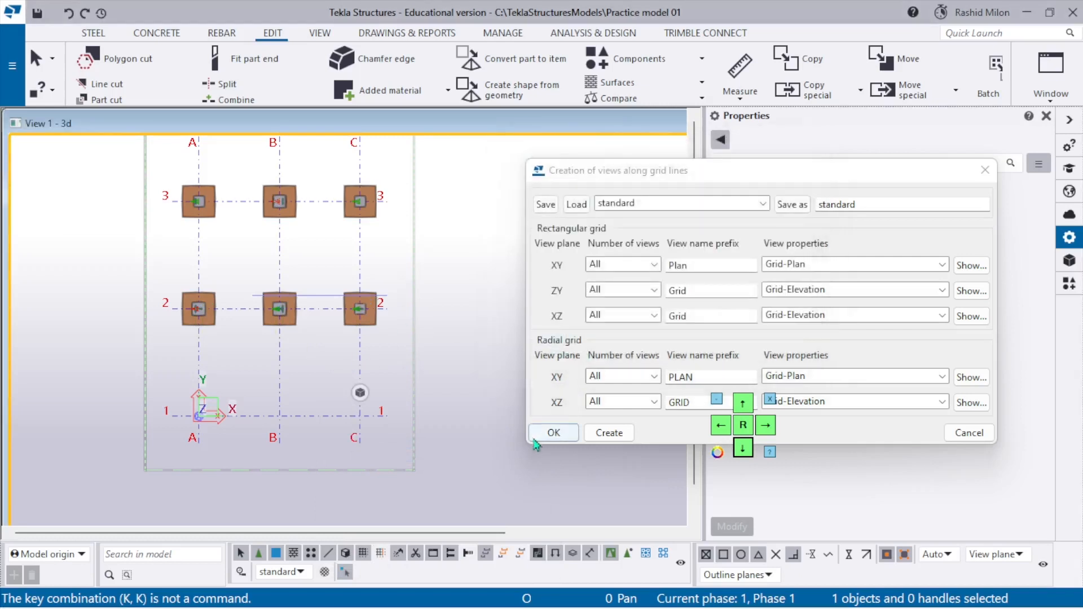
{"action": "left_click", "coordinate": [553, 432]}
- Search for "short" to open the keyboard shortcut settings, filter the commands by "measu" and examine the Measure distance shortcut
{"action": "left_click", "coordinate": [1021, 33]}
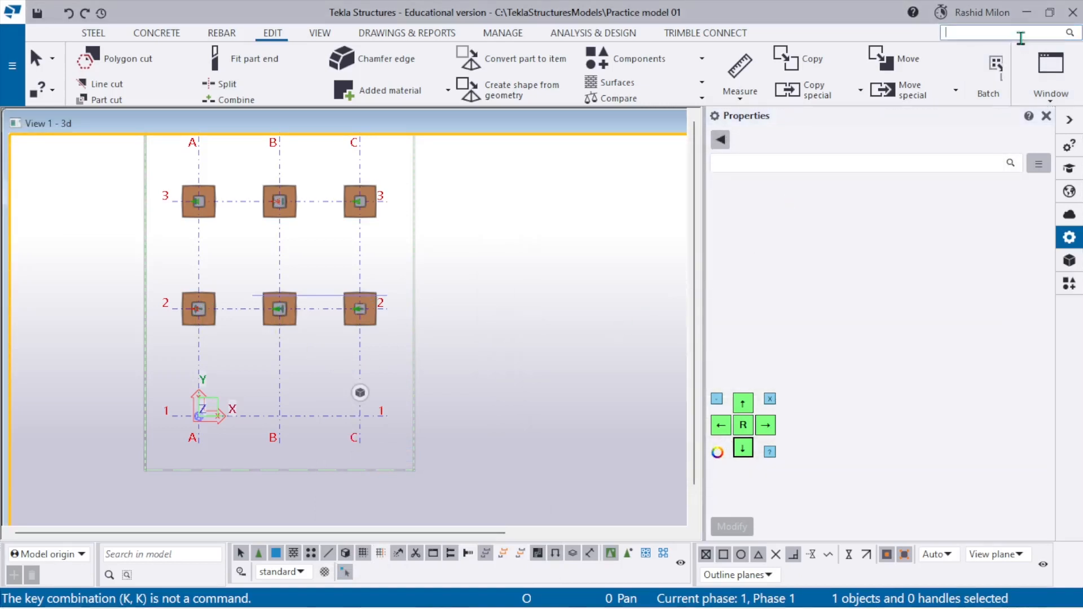
{"action": "type", "text": "short"}
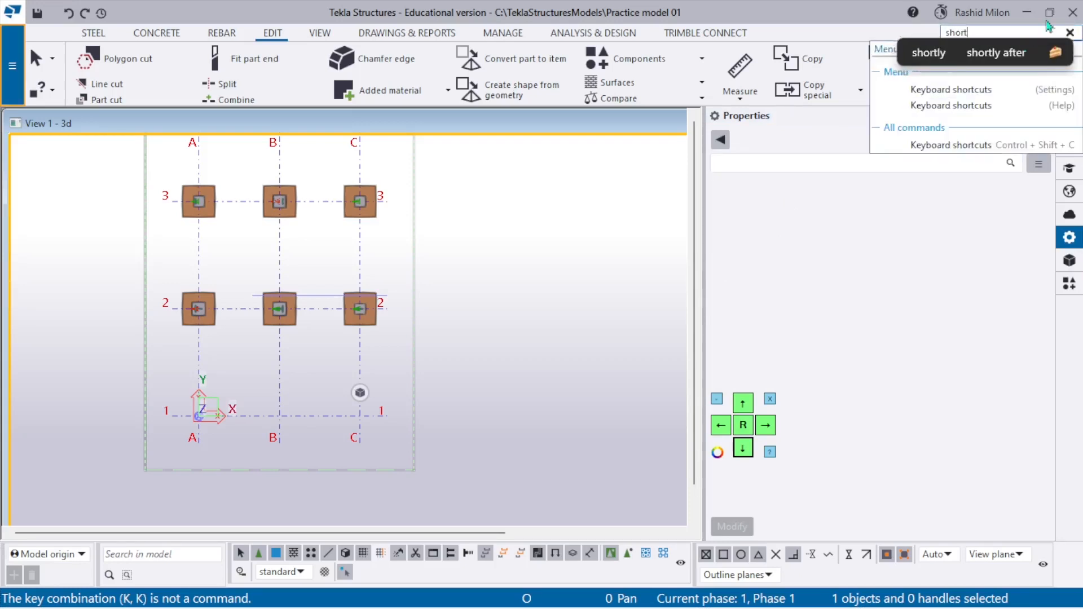
{"action": "left_click", "coordinate": [1023, 89]}
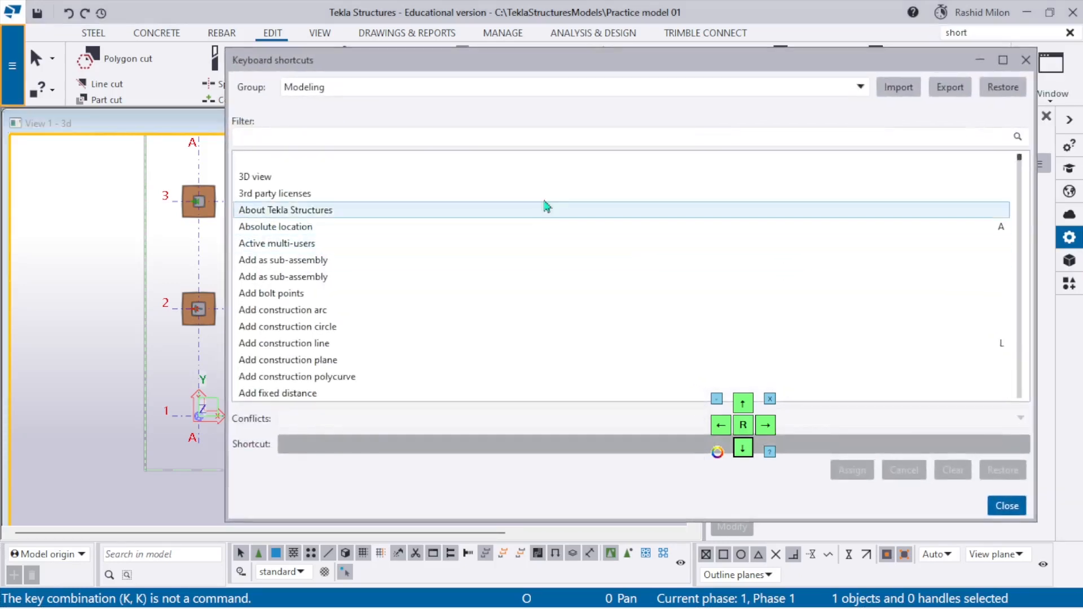
{"action": "left_click", "coordinate": [509, 137]}
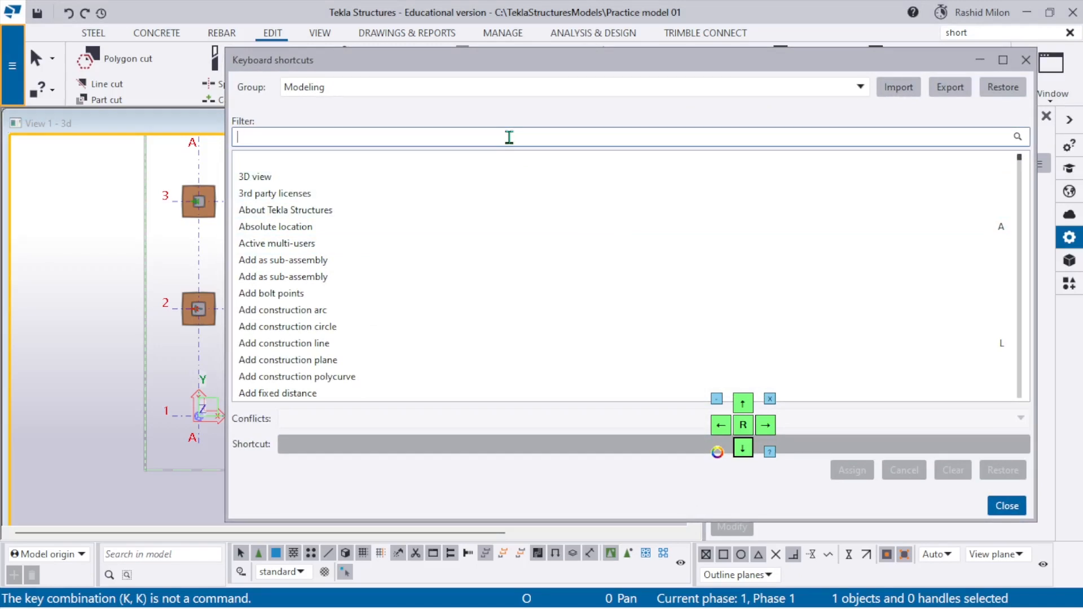
{"action": "type", "text": "measu"}
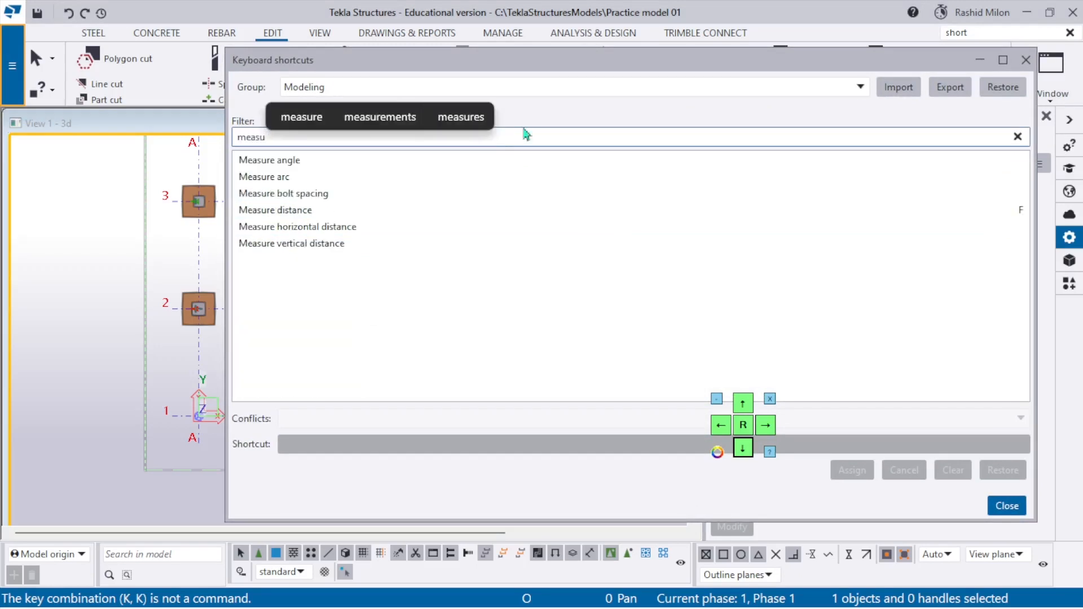
{"action": "left_click", "coordinate": [480, 230]}
{"action": "left_click", "coordinate": [472, 212]}
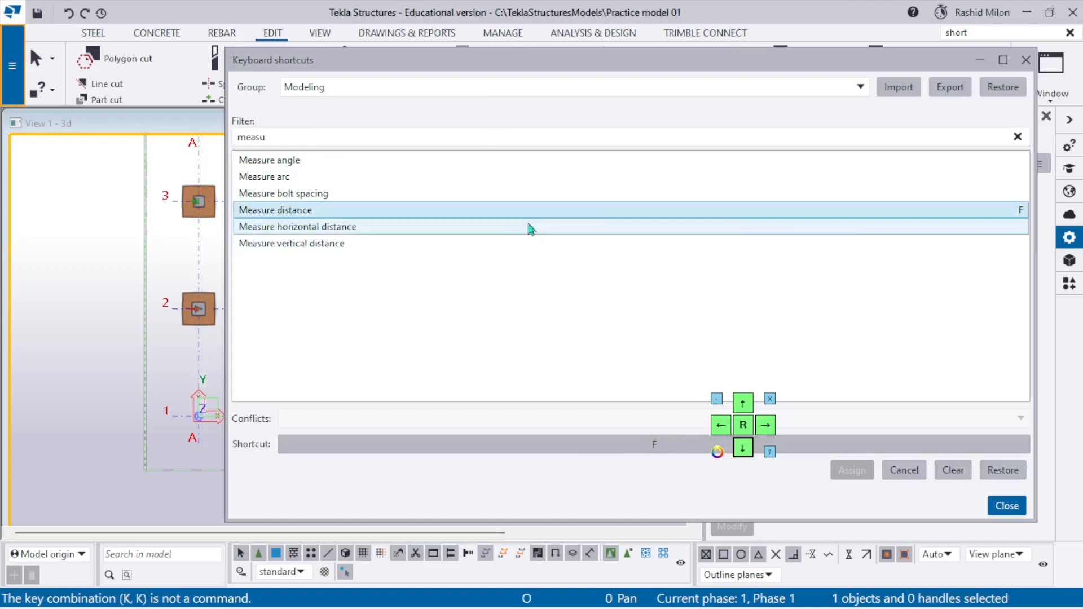
- Assign the shortcut B to Measure bolt spacing and close the keyboard shortcut settings
{"action": "left_click", "coordinate": [416, 194]}
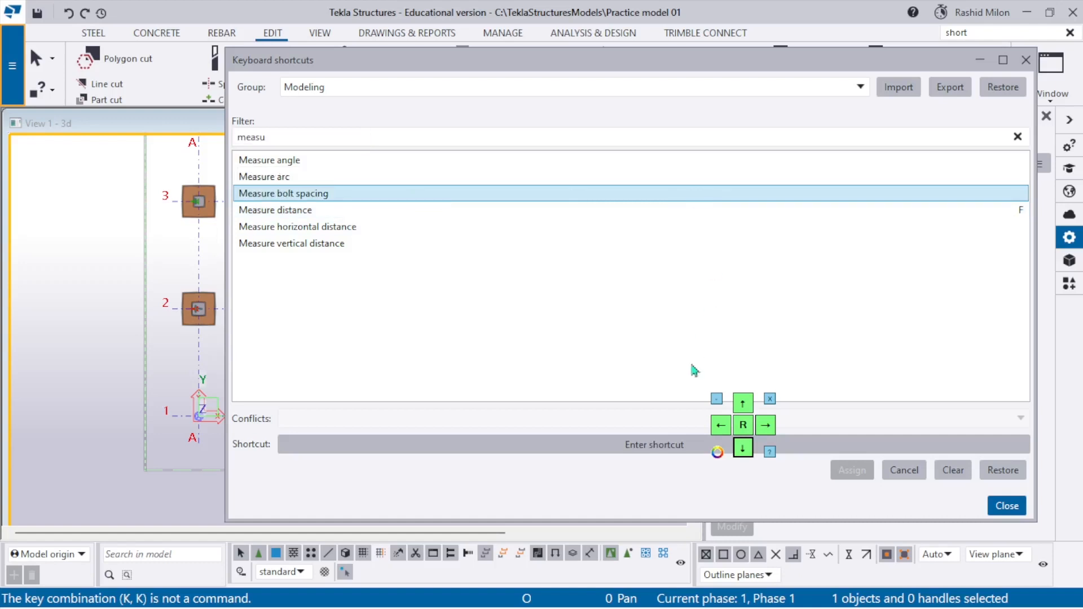
{"action": "left_click", "coordinate": [688, 443]}
{"action": "key", "text": "b"}
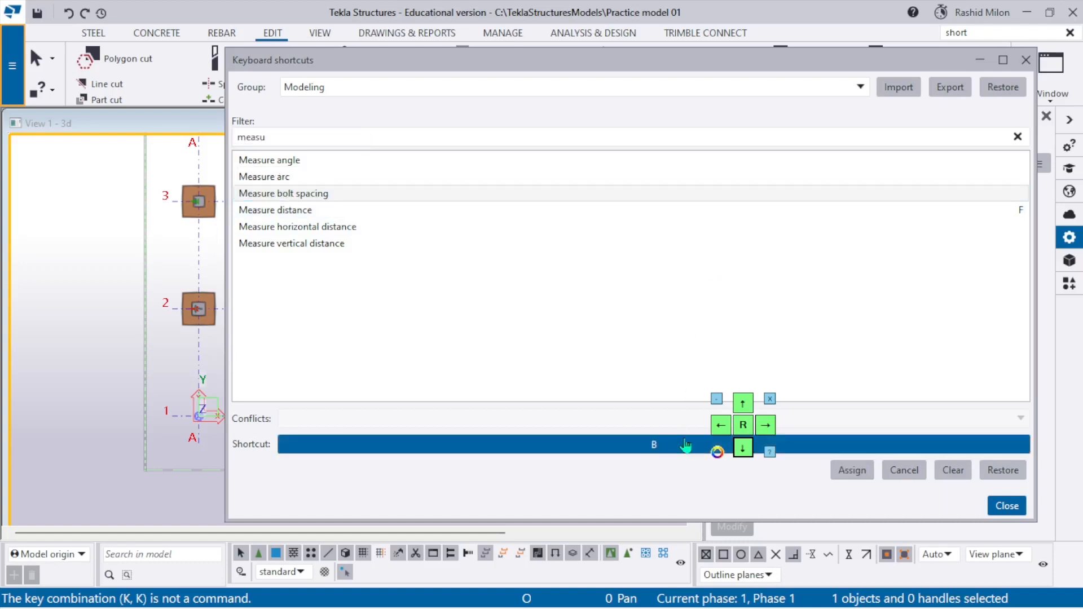
{"action": "left_click", "coordinate": [863, 473]}
{"action": "left_click", "coordinate": [1007, 505]}
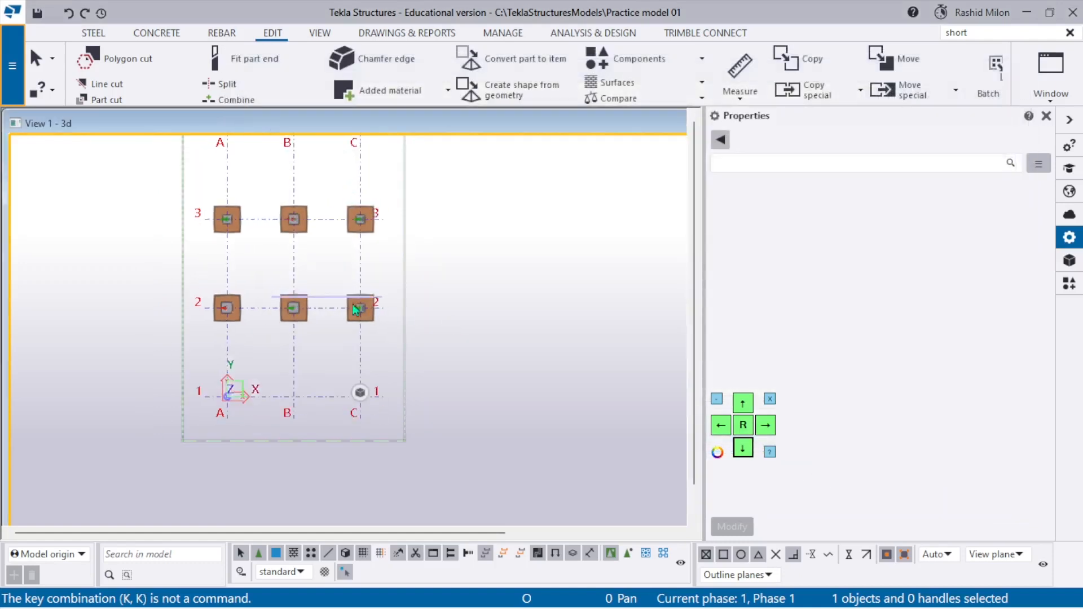
- Reopen the keyboard shortcut settings and filter the modeling commands by "redra"
{"action": "scroll", "coordinate": [325, 293], "scroll_direction": "up", "scroll_amount": 2}
{"action": "left_click", "coordinate": [984, 33]}
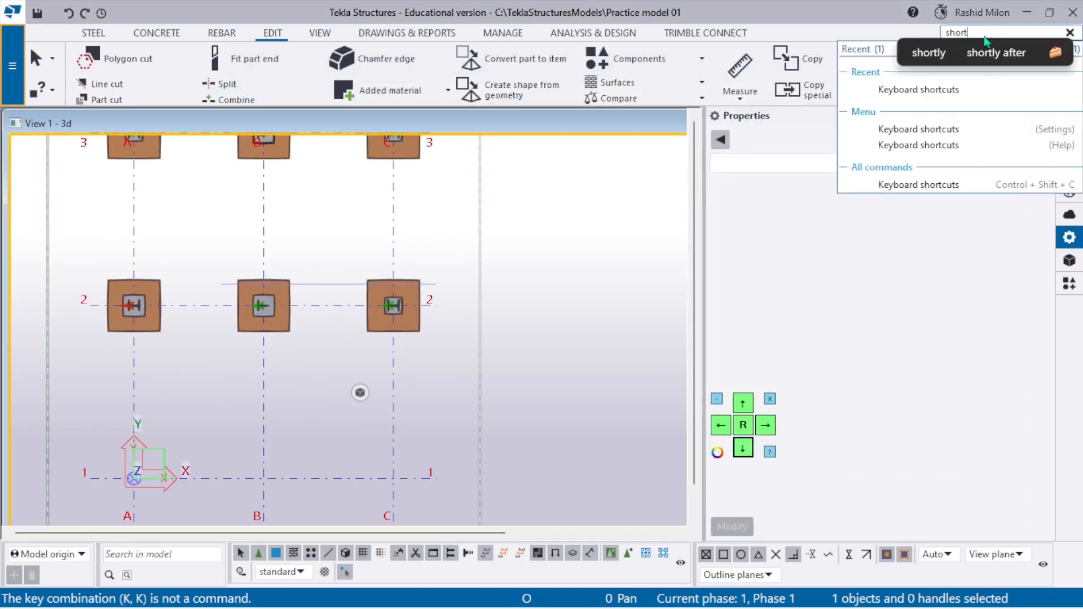
{"action": "left_click", "coordinate": [937, 89]}
{"action": "left_click", "coordinate": [388, 137]}
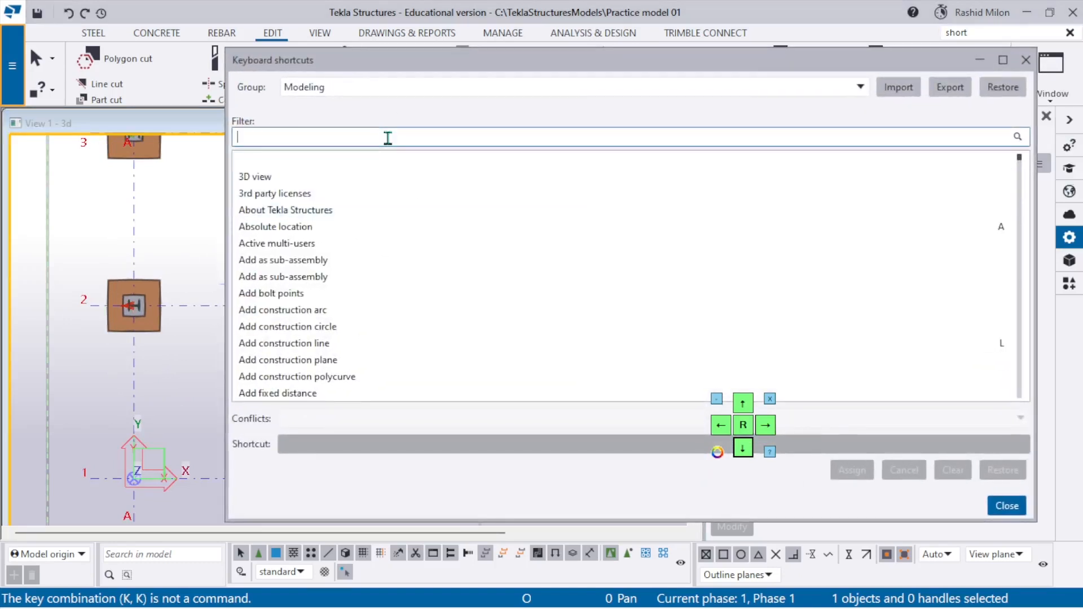
{"action": "type", "text": "re"}
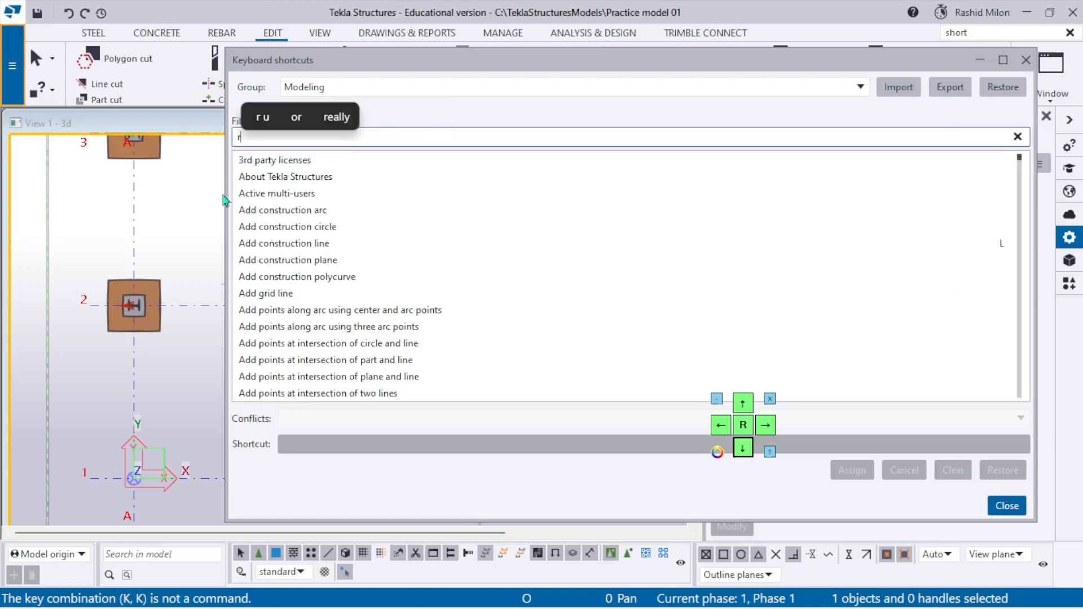
{"action": "right_click", "coordinate": [139, 245]}
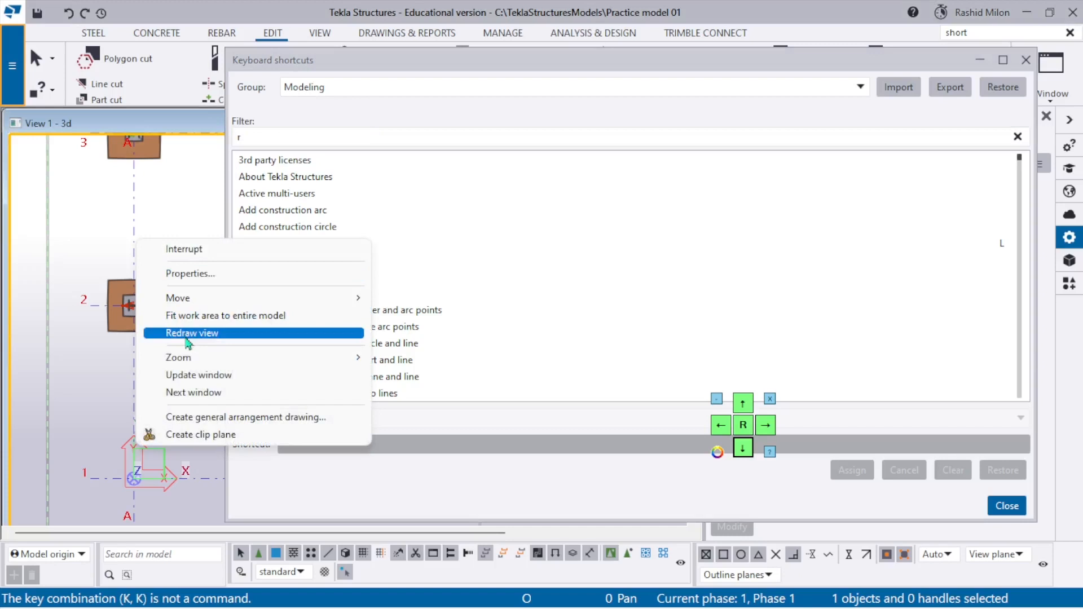
{"action": "left_click", "coordinate": [354, 140]}
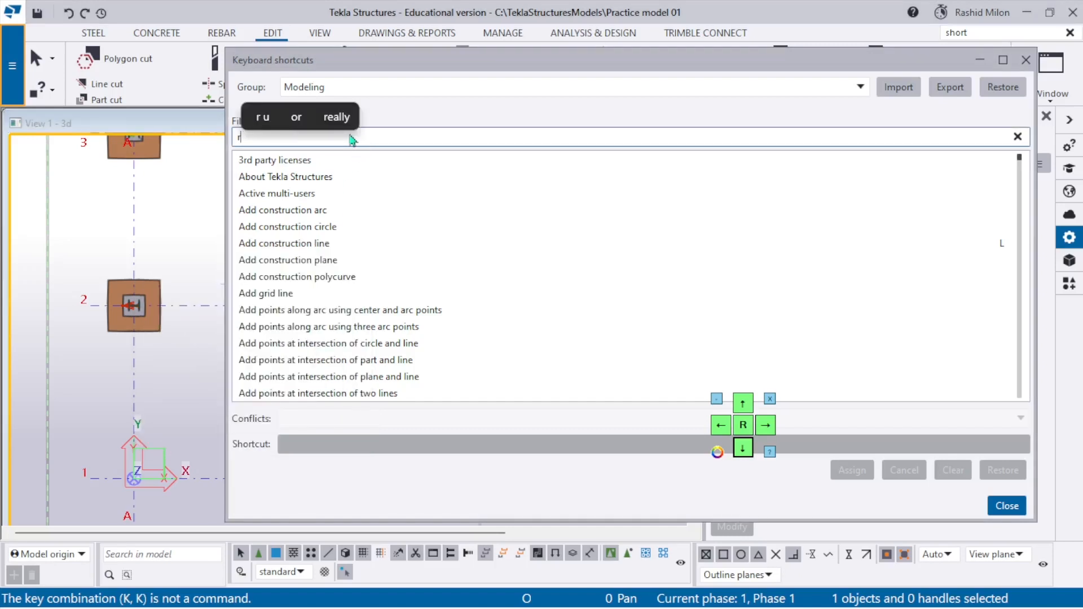
{"action": "type", "text": "edra"}
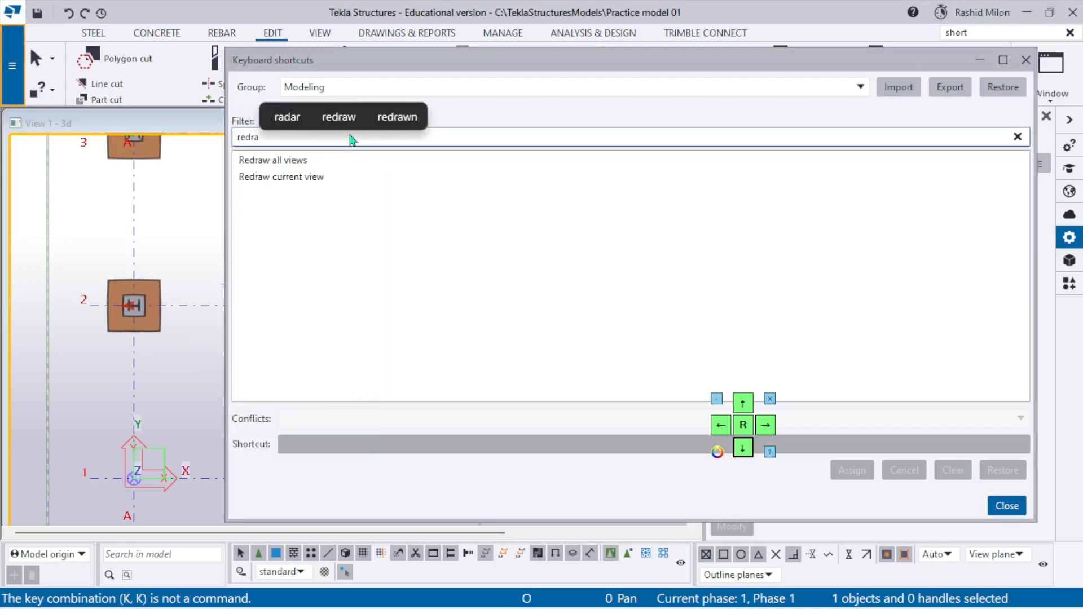
- Assign the shortcut R to Redraw all views and close the keyboard shortcut settings
{"action": "left_click", "coordinate": [380, 165]}
{"action": "left_click", "coordinate": [648, 451]}
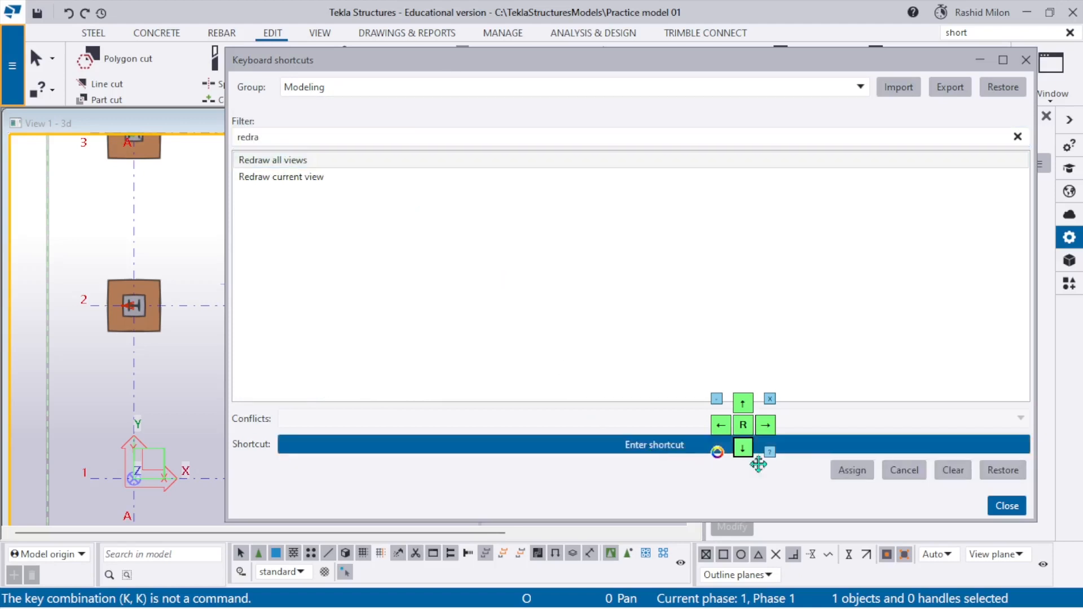
{"action": "key", "text": "r"}
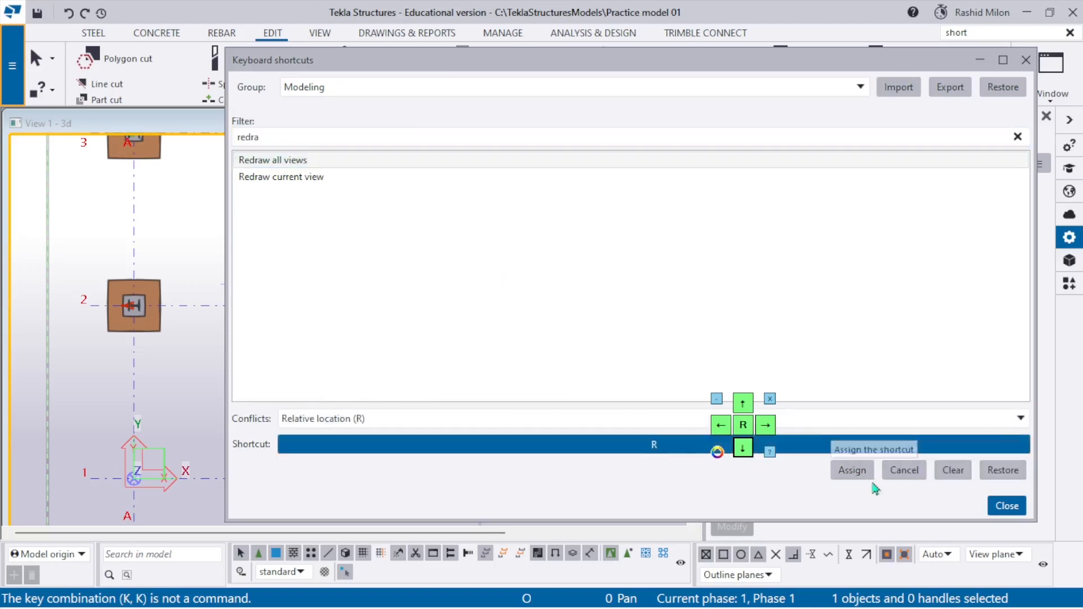
{"action": "left_click", "coordinate": [868, 481]}
{"action": "left_click", "coordinate": [580, 310]}
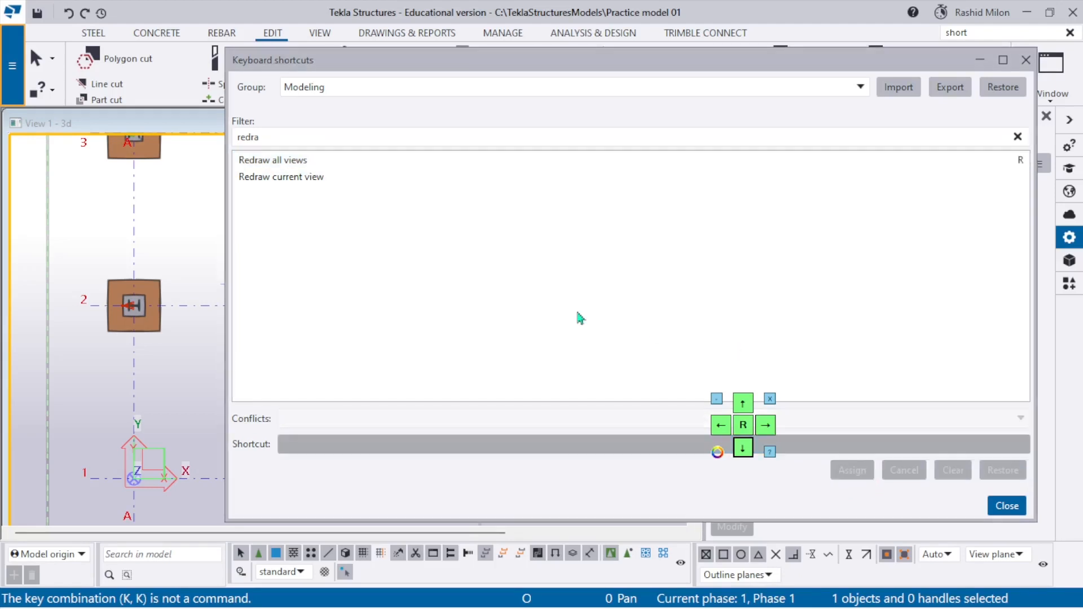
{"action": "left_click", "coordinate": [1025, 60]}
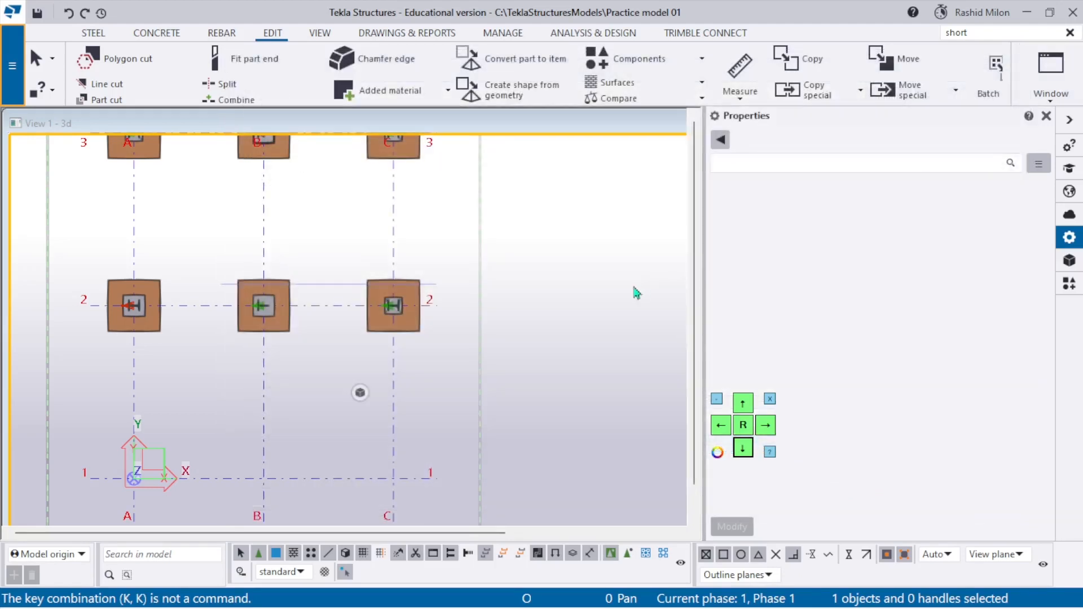
- Redraw the current 3d view and try the new shortcut for redrawing all views
{"action": "right_click", "coordinate": [351, 237]}
{"action": "left_click", "coordinate": [391, 331]}
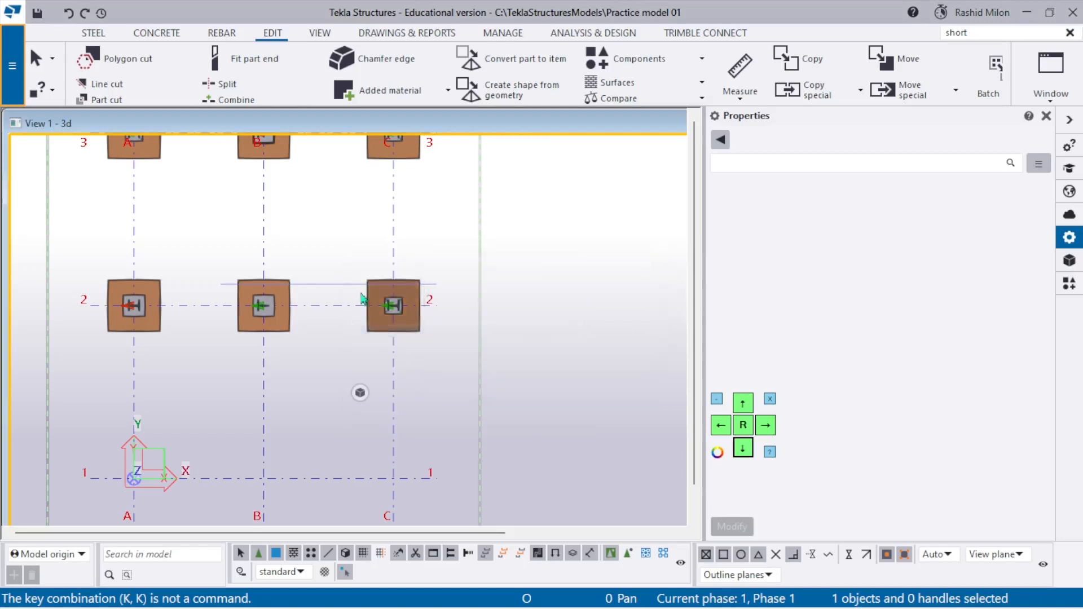
{"action": "key", "text": "r"}
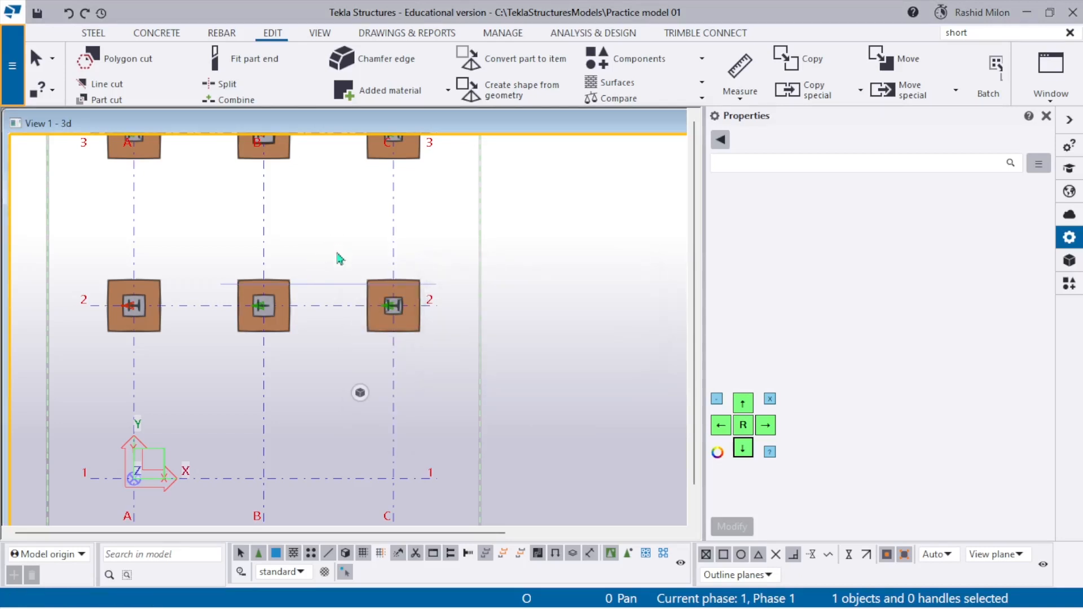
- Measure the horizontal distance from grid line B towards line C between grid lines 2 and 3
{"action": "key", "text": "f"}
{"action": "left_click", "coordinate": [264, 219]}
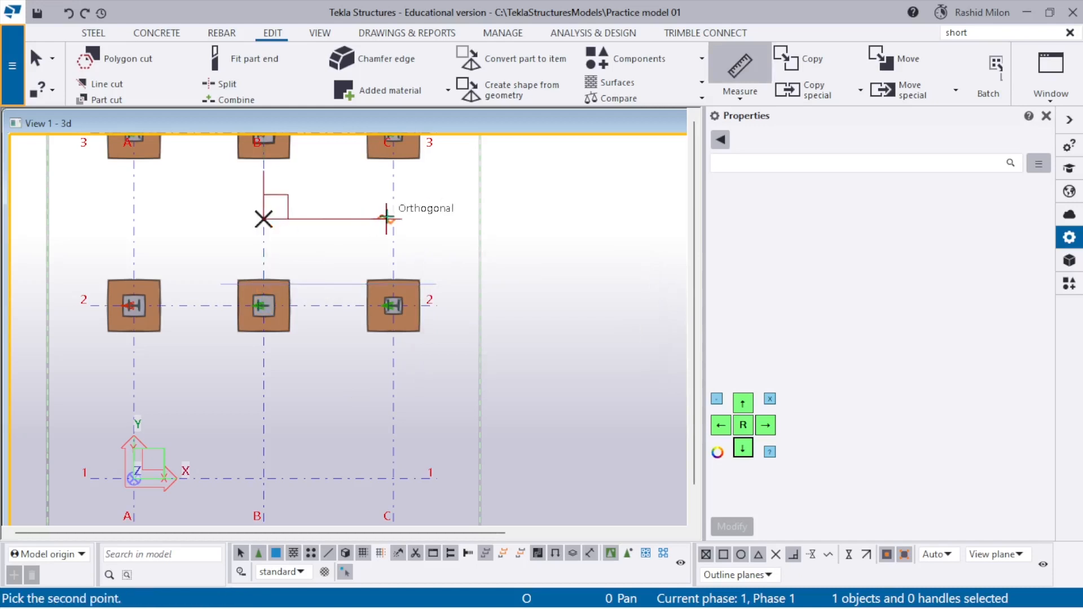
{"action": "left_click", "coordinate": [387, 219]}
{"action": "scroll", "coordinate": [389, 199], "scroll_direction": "up", "scroll_amount": 1}
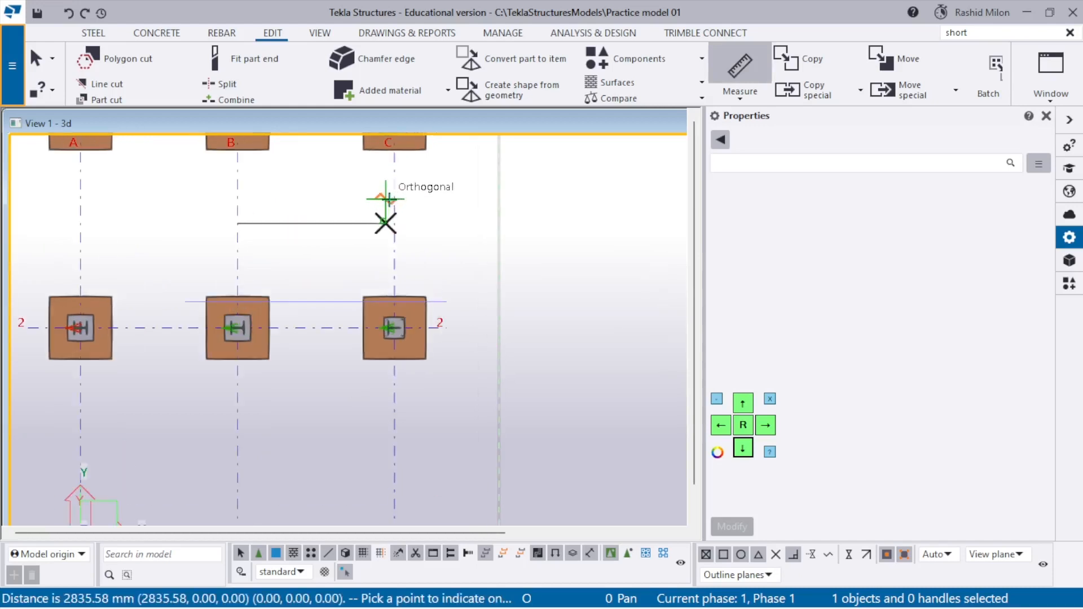
{"action": "right_click", "coordinate": [390, 200]}
{"action": "left_click", "coordinate": [401, 210]}
- Switch the parts to a wireframe representation and bring the bolts of the base plate at B-2 into view
{"action": "scroll", "coordinate": [259, 332], "scroll_direction": "up", "scroll_amount": 10}
{"action": "scroll", "coordinate": [170, 250], "scroll_direction": "up", "scroll_amount": 6}
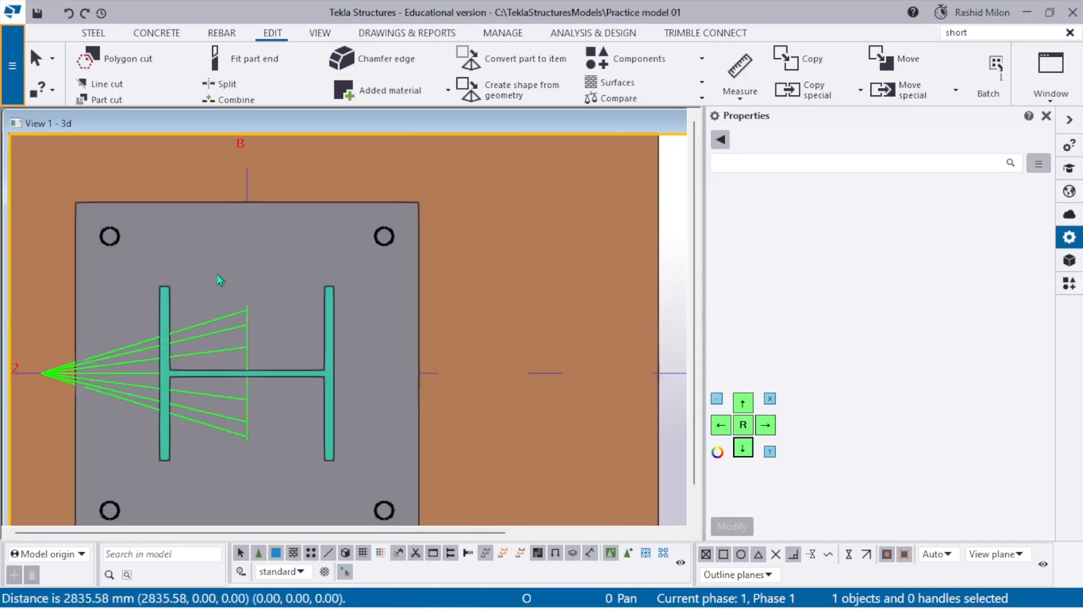
{"action": "scroll", "coordinate": [228, 272], "scroll_direction": "down", "scroll_amount": 5}
{"action": "left_click", "coordinate": [320, 256]}
{"action": "left_click", "coordinate": [569, 244]}
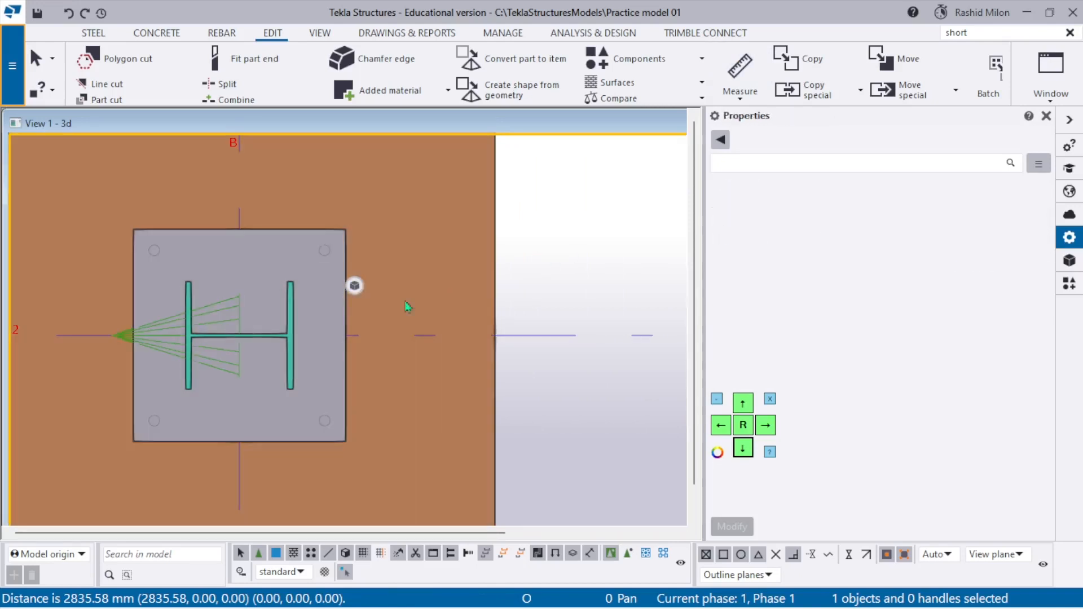
{"action": "scroll", "coordinate": [290, 267], "scroll_direction": "up", "scroll_amount": 3}
{"action": "key", "text": "shift+2"}
{"action": "scroll", "coordinate": [385, 254], "scroll_direction": "up", "scroll_amount": 2}
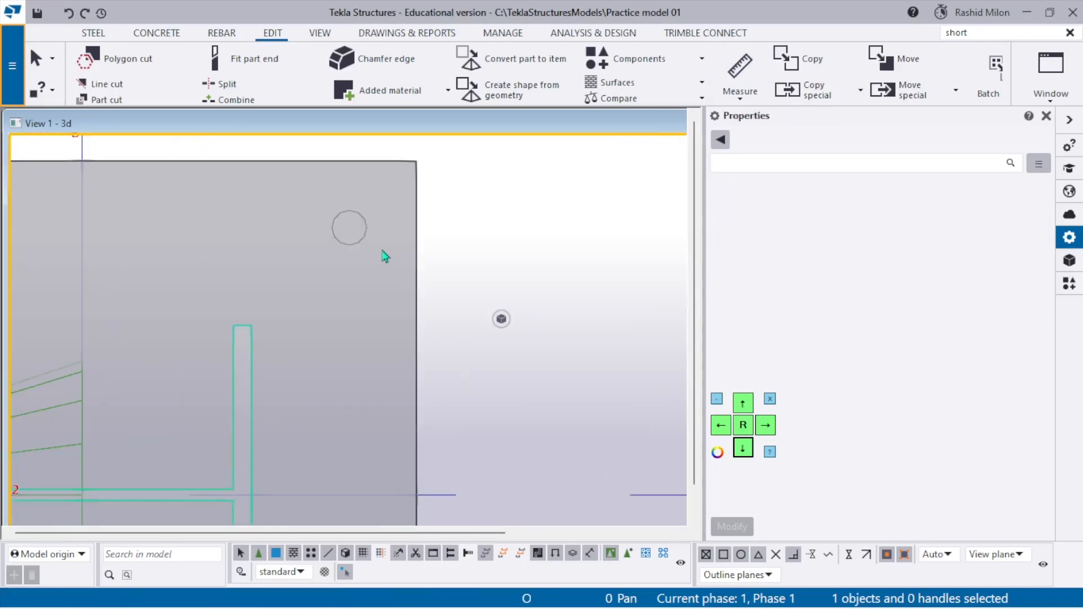
{"action": "scroll", "coordinate": [373, 258], "scroll_direction": "down", "scroll_amount": 5}
{"action": "middle_click_drag", "start_coordinate": [353, 270], "coordinate": [327, 80], "text": "ctrl"}
{"action": "scroll", "coordinate": [386, 458], "scroll_direction": "up", "scroll_amount": 3}
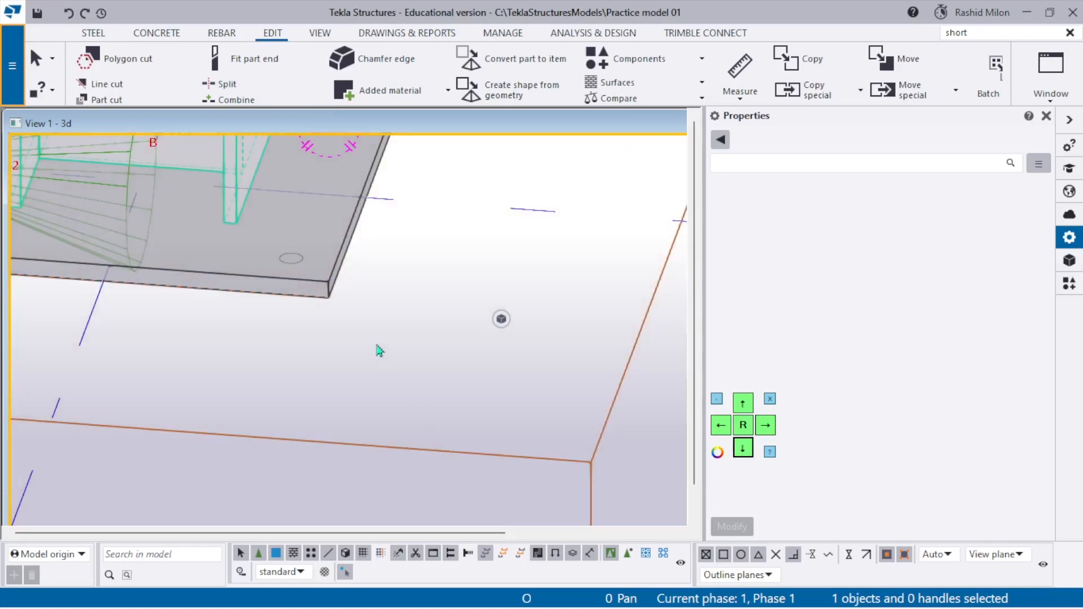
- Try to measure the bolt spacing from the front corner bolt of the base plate at B-2
{"action": "key", "text": "Return"}
{"action": "left_click", "coordinate": [291, 261]}
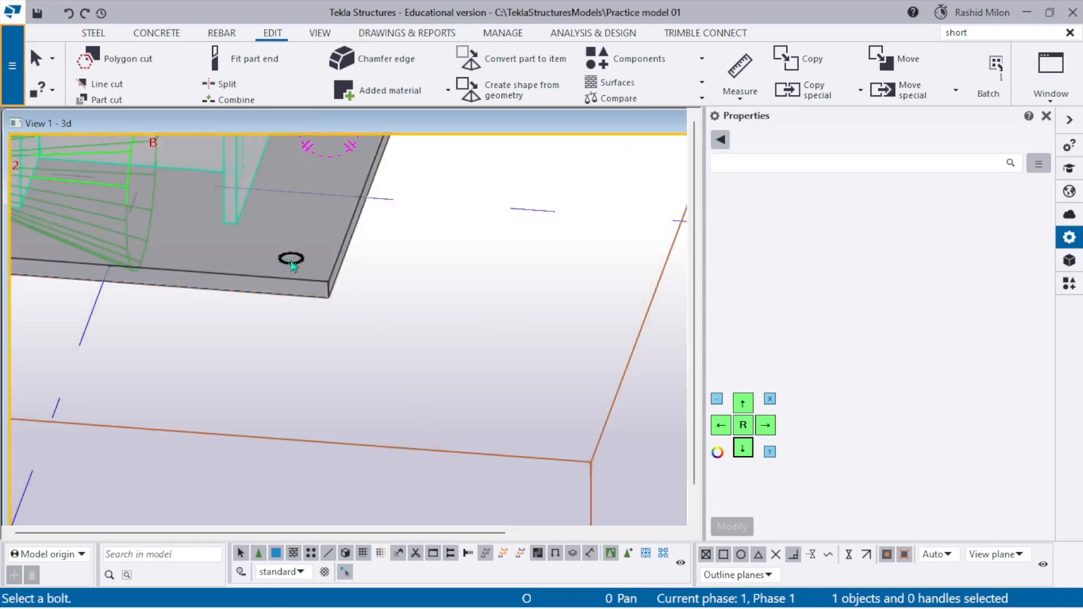
{"action": "scroll", "coordinate": [336, 423], "scroll_direction": "down", "scroll_amount": 3}
{"action": "right_click", "coordinate": [401, 351]}
{"action": "left_click", "coordinate": [433, 364]}
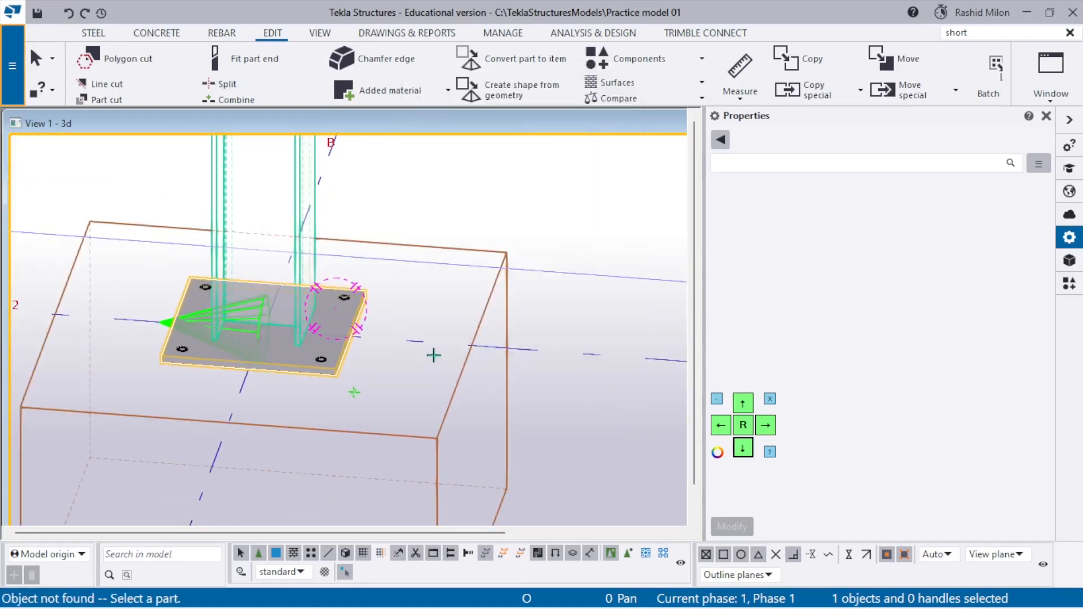
{"action": "key", "text": "Escape"}
- Return the parts to solid rendering and hide the pad footing at B-2
{"action": "key", "text": "ctrl+4"}
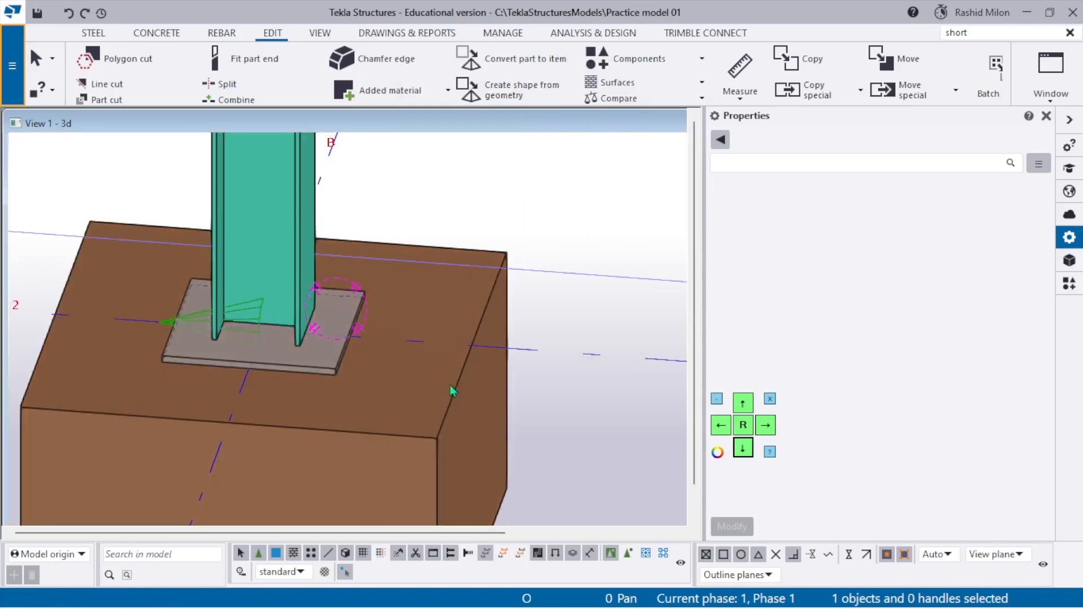
{"action": "left_click", "coordinate": [453, 391]}
{"action": "right_click", "coordinate": [453, 391]}
{"action": "left_click", "coordinate": [496, 341]}
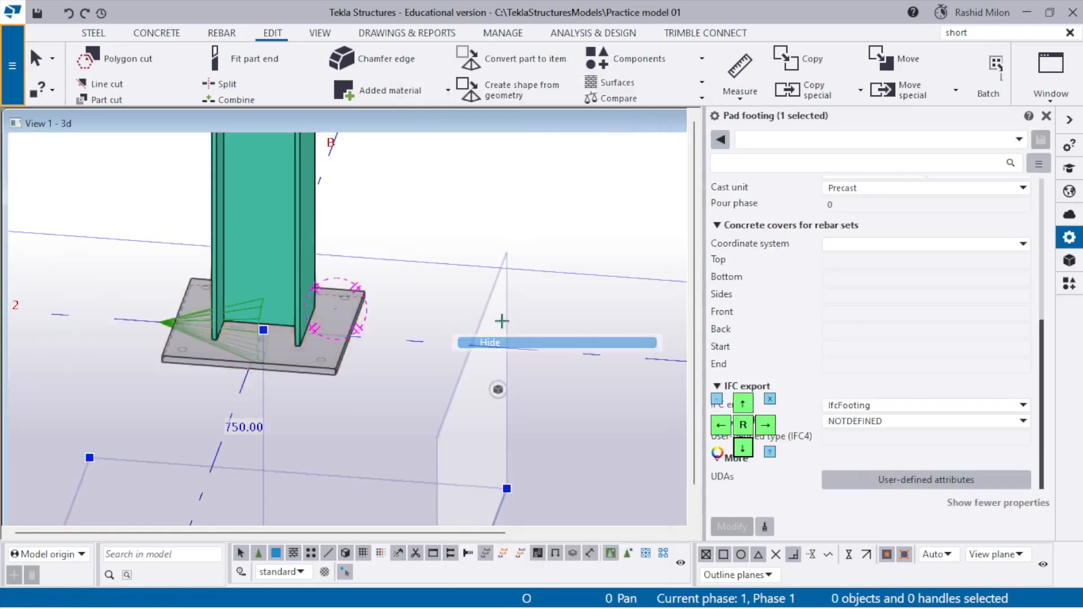
{"action": "left_click", "coordinate": [495, 223]}
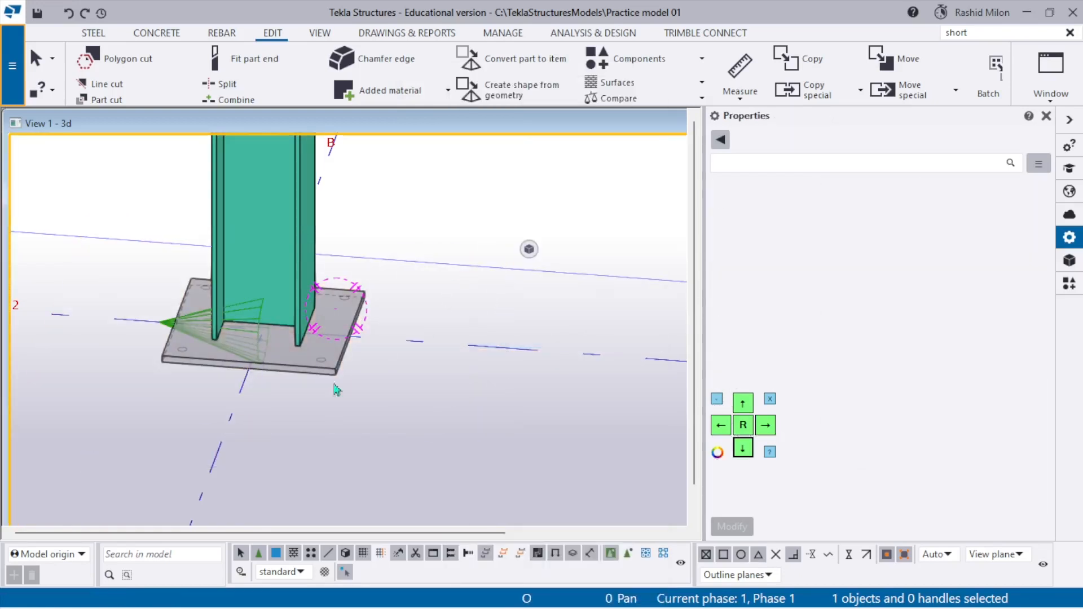
- Measure the bolt spacing from the front corner bolt of the B-2 base plate to the plate's edges
{"action": "scroll", "coordinate": [337, 389], "scroll_direction": "up", "scroll_amount": 8}
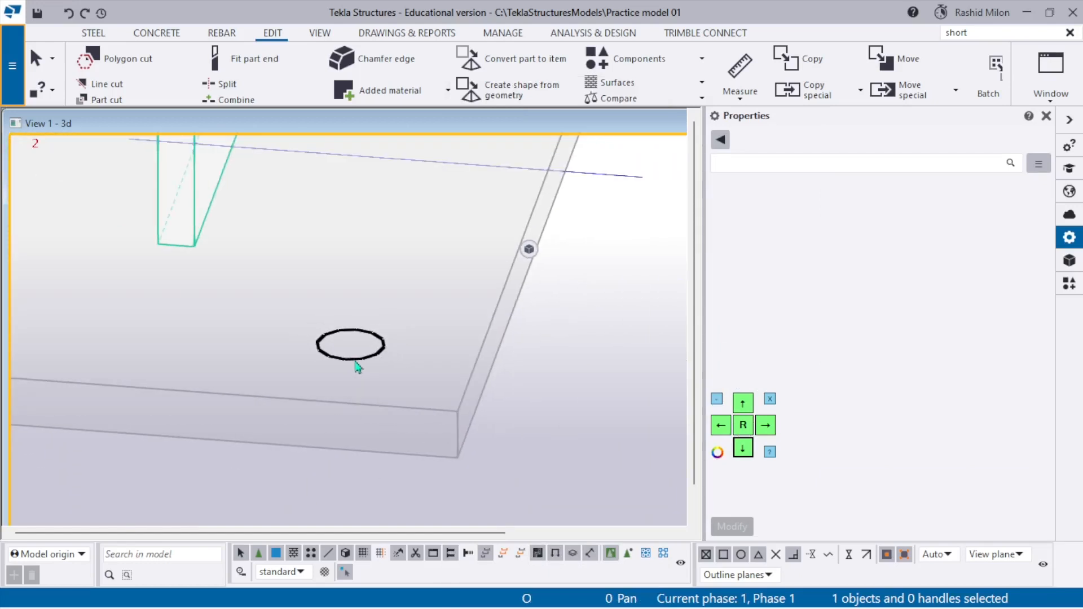
{"action": "key", "text": "Return"}
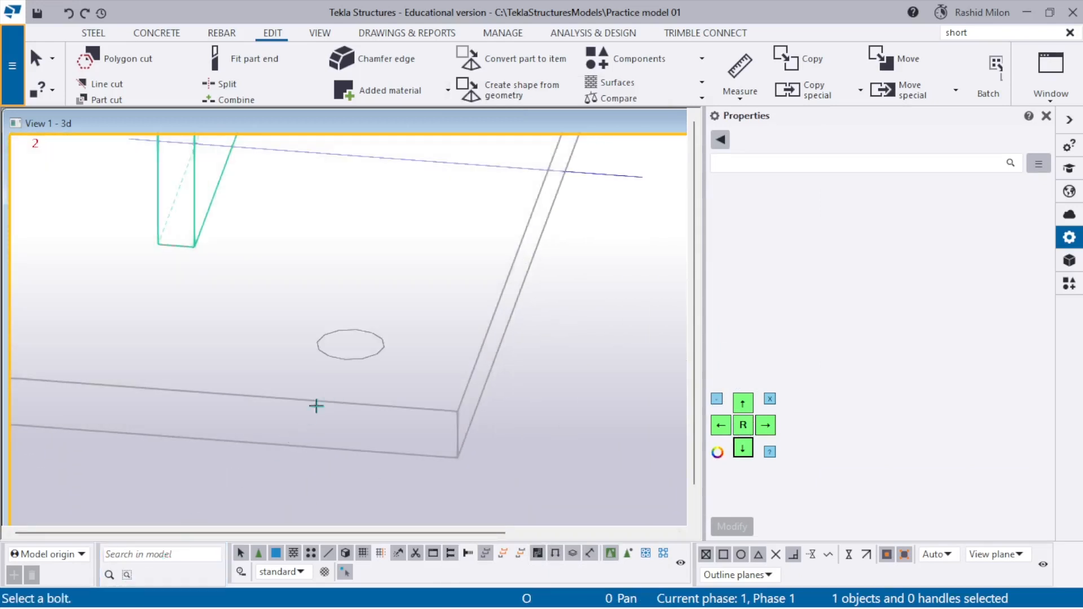
{"action": "left_click", "coordinate": [357, 361]}
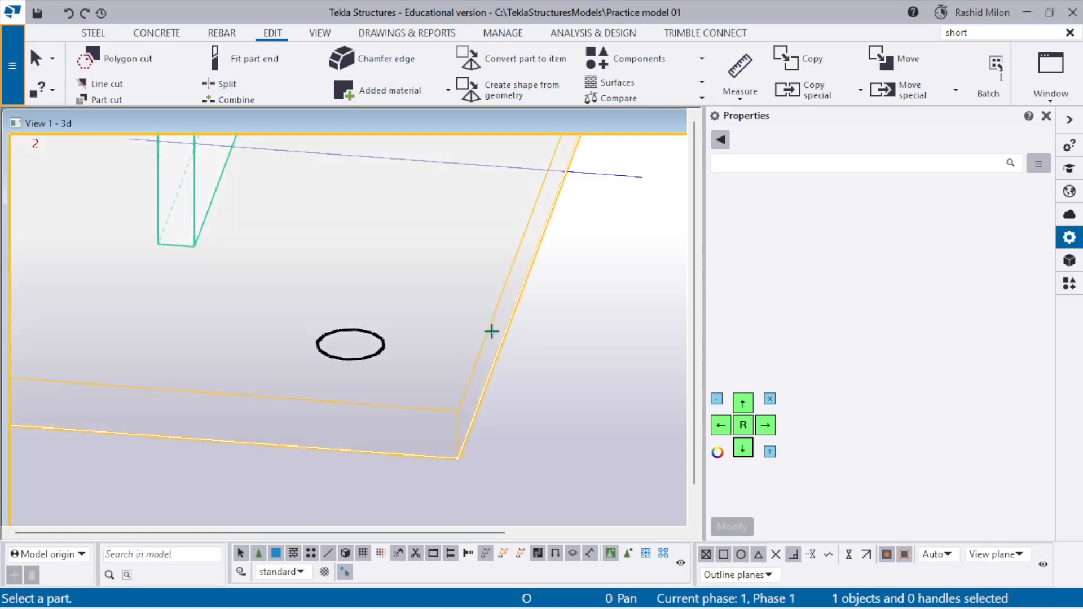
{"action": "left_click", "coordinate": [471, 370]}
- Switch the 3D view to a plan view and bring the base plate at B-2 close up
{"action": "scroll", "coordinate": [435, 439], "scroll_direction": "down", "scroll_amount": 6}
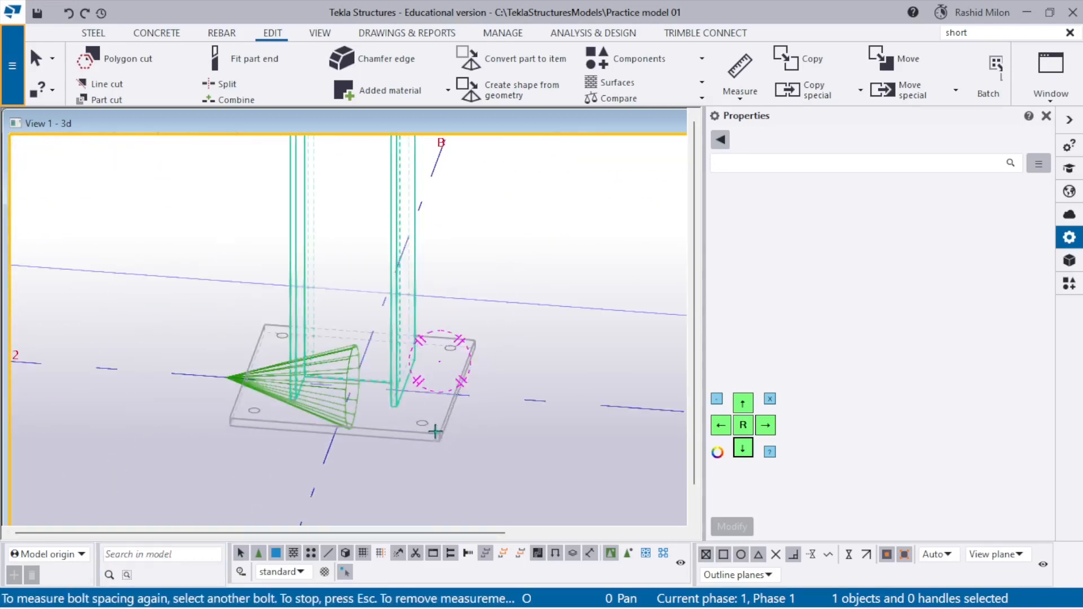
{"action": "scroll", "coordinate": [425, 433], "scroll_direction": "down", "scroll_amount": 6}
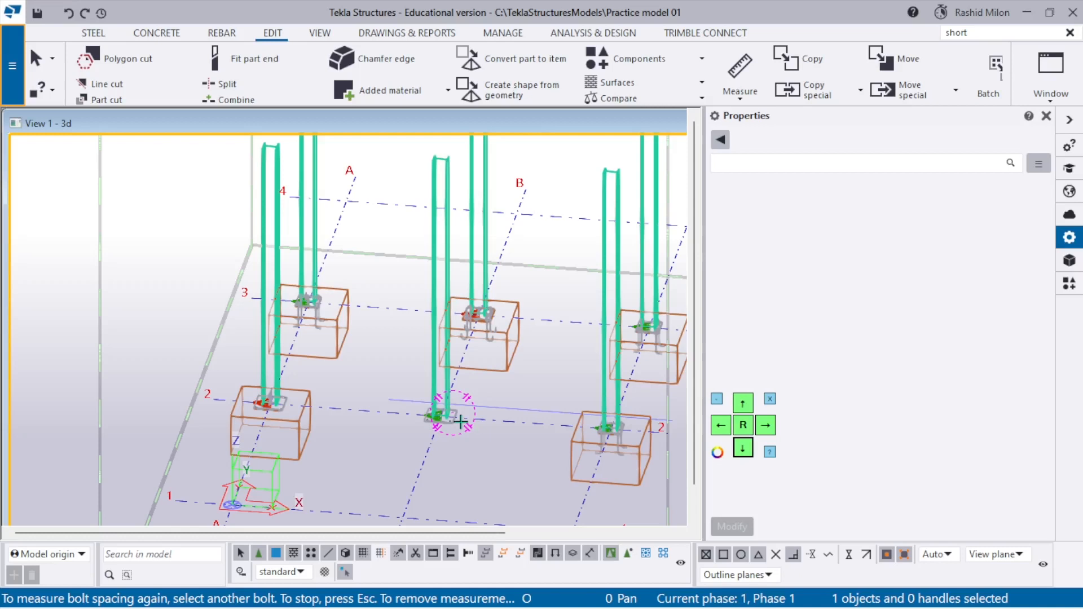
{"action": "key", "text": "ctrl+p"}
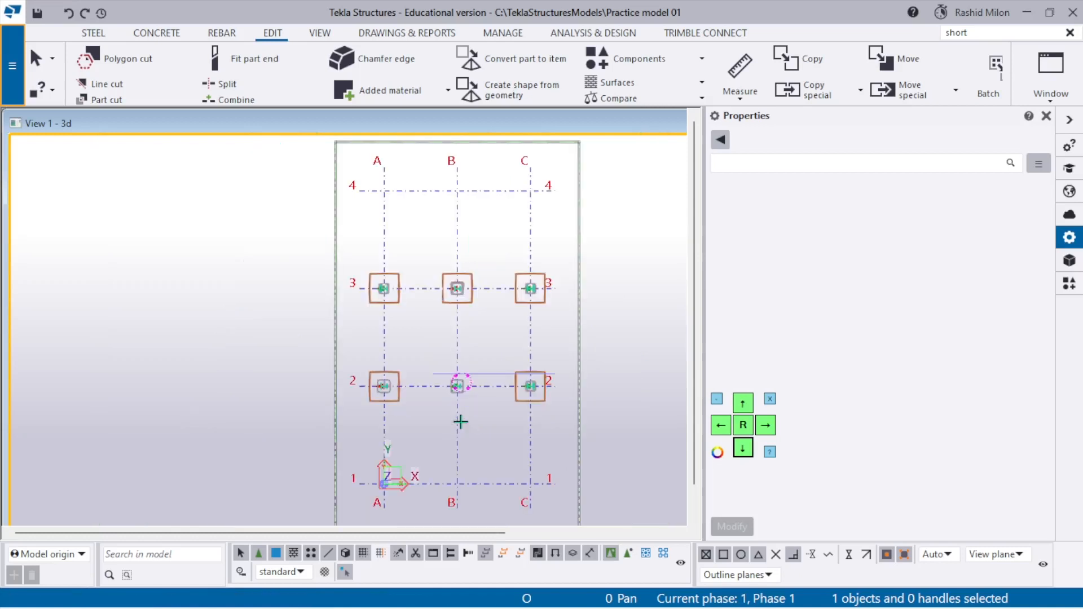
{"action": "scroll", "coordinate": [461, 422], "scroll_direction": "up", "scroll_amount": 10}
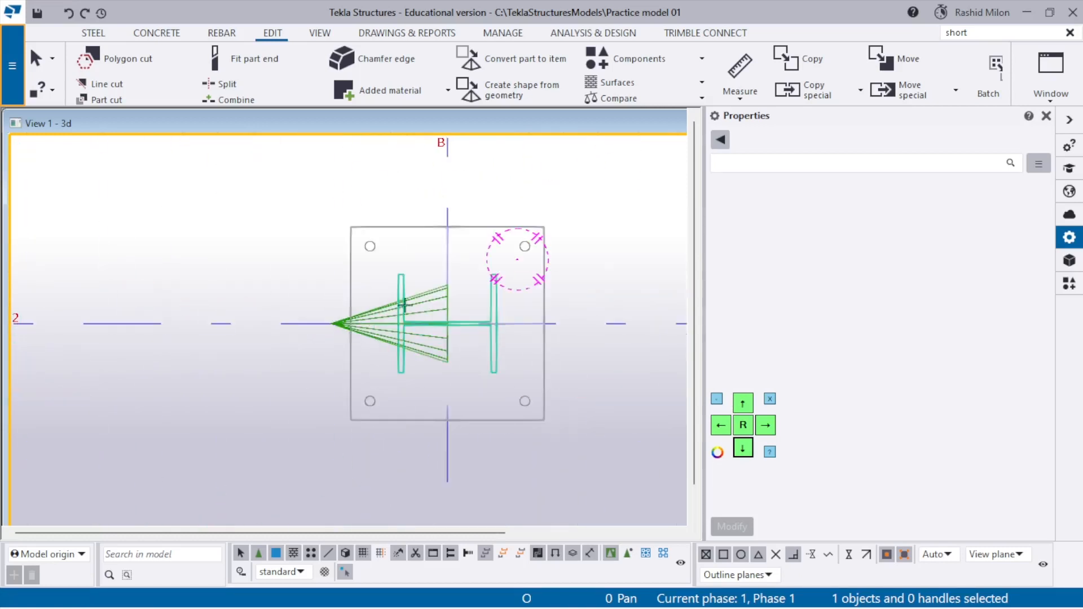
{"action": "scroll", "coordinate": [351, 210], "scroll_direction": "down", "scroll_amount": 3}
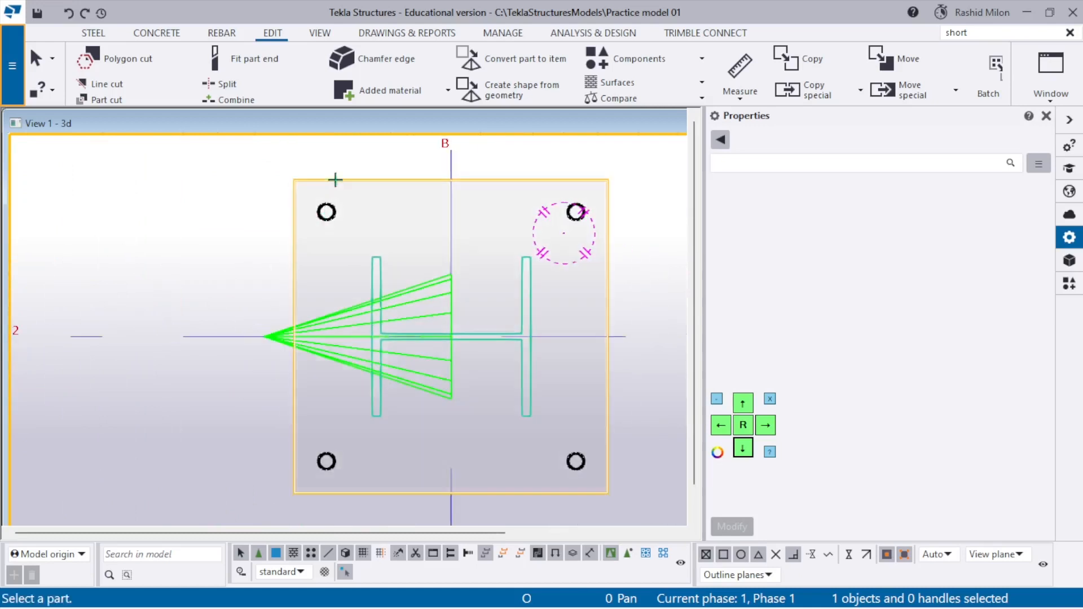
- Enable selecting objects in components and measure the bolt spacing from the B-2 base plate's bolt nearest the upper-left plate corner
{"action": "left_click", "coordinate": [628, 554]}
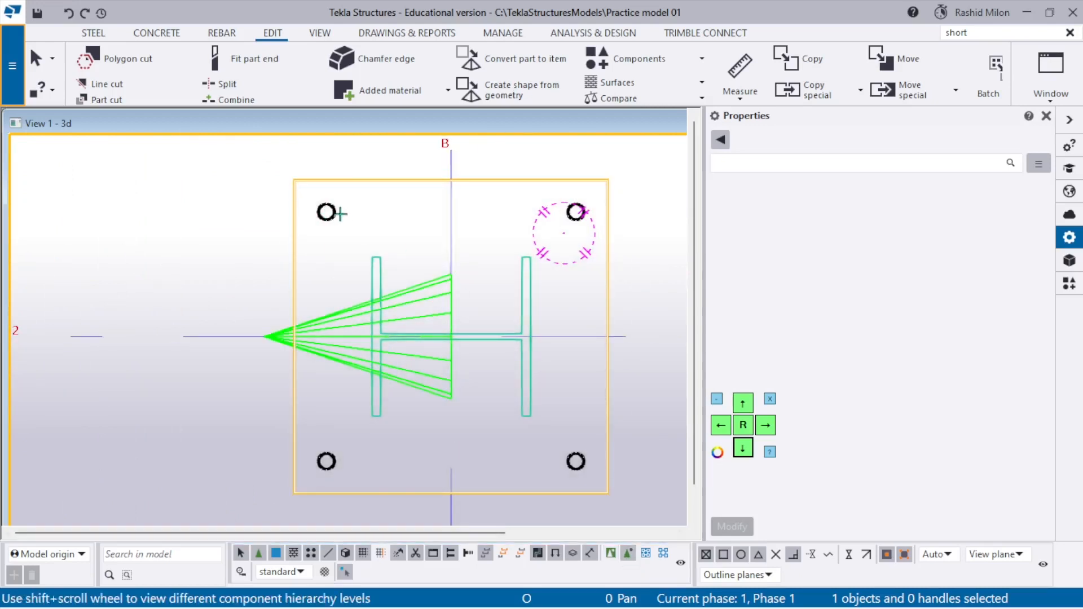
{"action": "key", "text": "f"}
{"action": "left_click", "coordinate": [331, 214]}
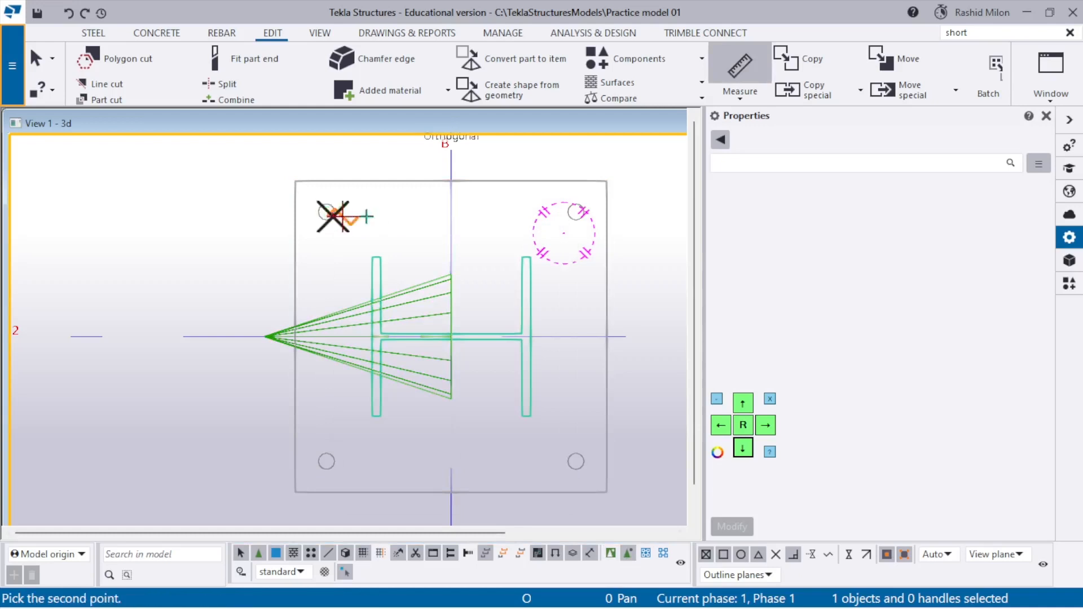
{"action": "right_click", "coordinate": [403, 220]}
{"action": "left_click", "coordinate": [435, 230]}
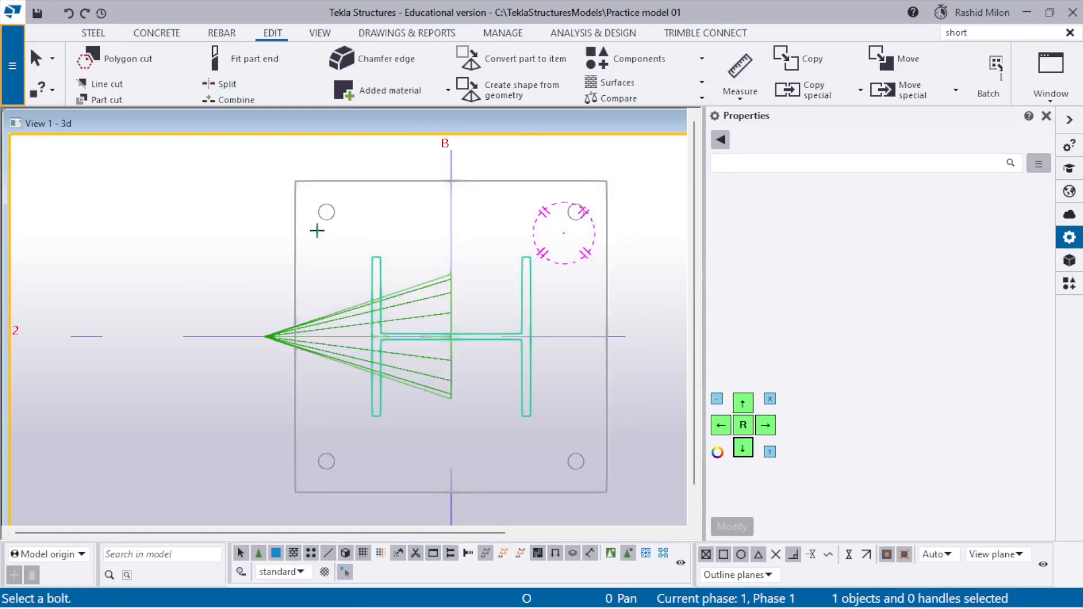
{"action": "left_click", "coordinate": [323, 219]}
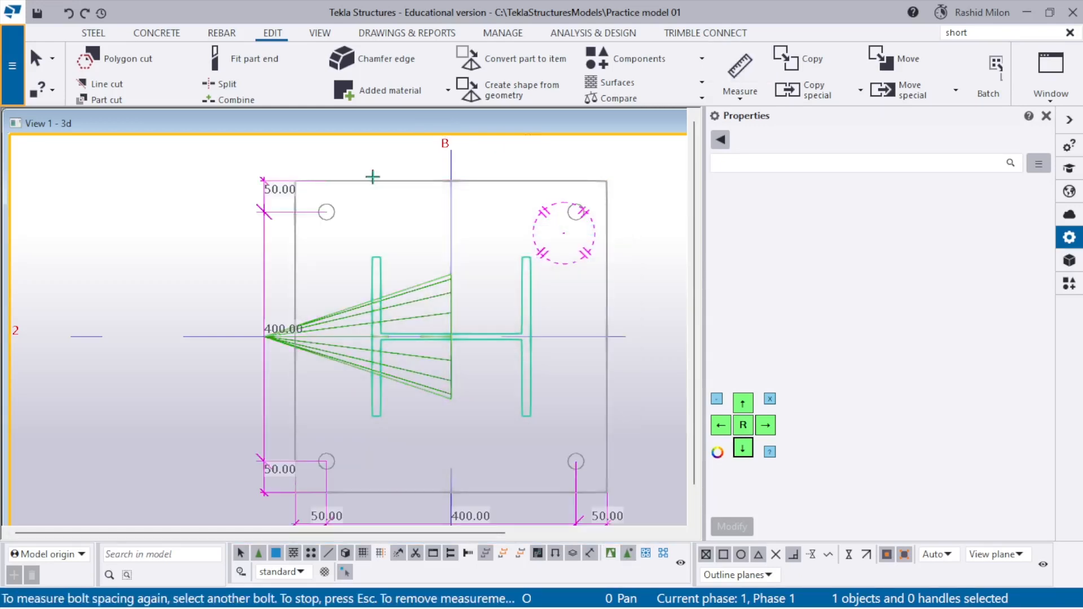
- Examine the bolt spacing and edge distance dimensions along both sides of the base plate at B-2
{"action": "scroll", "coordinate": [303, 253], "scroll_direction": "down", "scroll_amount": 2}
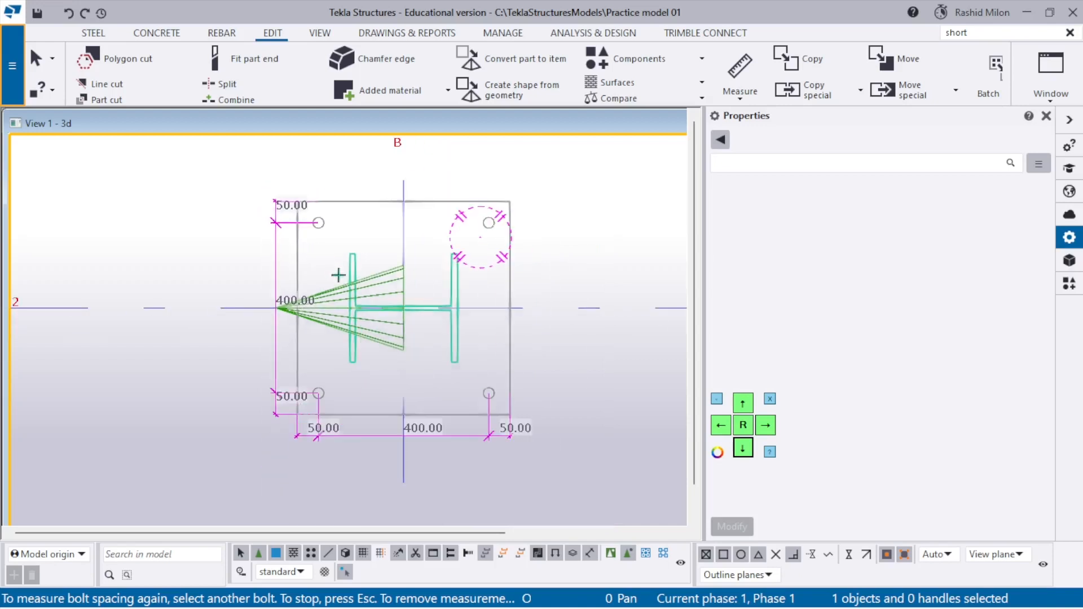
{"action": "scroll", "coordinate": [299, 277], "scroll_direction": "down", "scroll_amount": 1}
{"action": "scroll", "coordinate": [301, 403], "scroll_direction": "up", "scroll_amount": 3}
{"action": "middle_click_drag", "start_coordinate": [301, 403], "coordinate": [212, 325]}
{"action": "scroll", "coordinate": [193, 316], "scroll_direction": "up", "scroll_amount": 6}
{"action": "scroll", "coordinate": [215, 414], "scroll_direction": "down", "scroll_amount": 9}
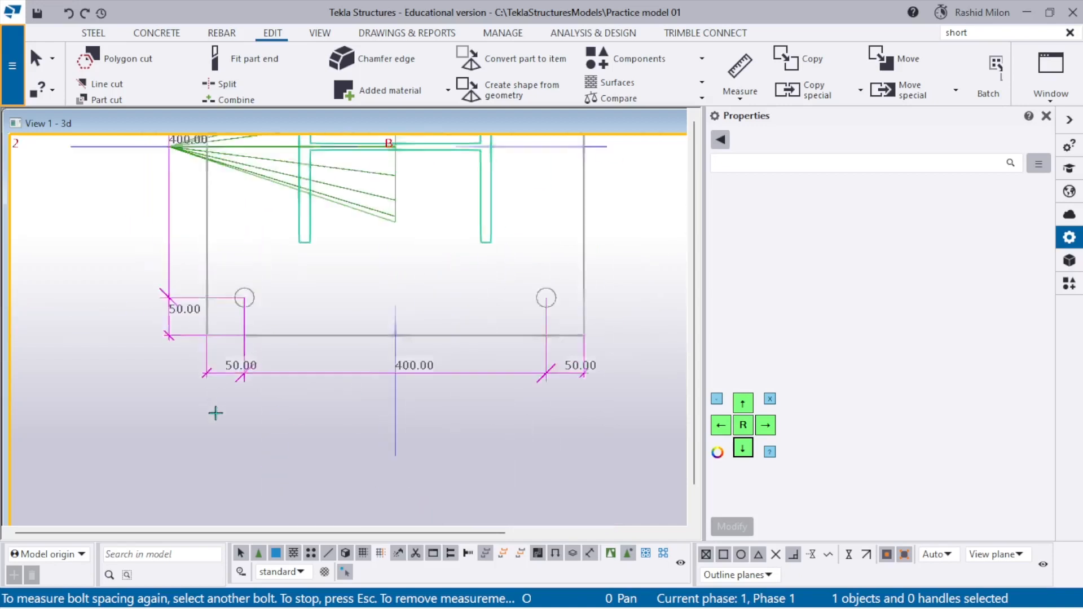
{"action": "scroll", "coordinate": [222, 398], "scroll_direction": "up", "scroll_amount": 5}
{"action": "scroll", "coordinate": [230, 301], "scroll_direction": "up", "scroll_amount": 7}
{"action": "scroll", "coordinate": [271, 345], "scroll_direction": "down", "scroll_amount": 5}
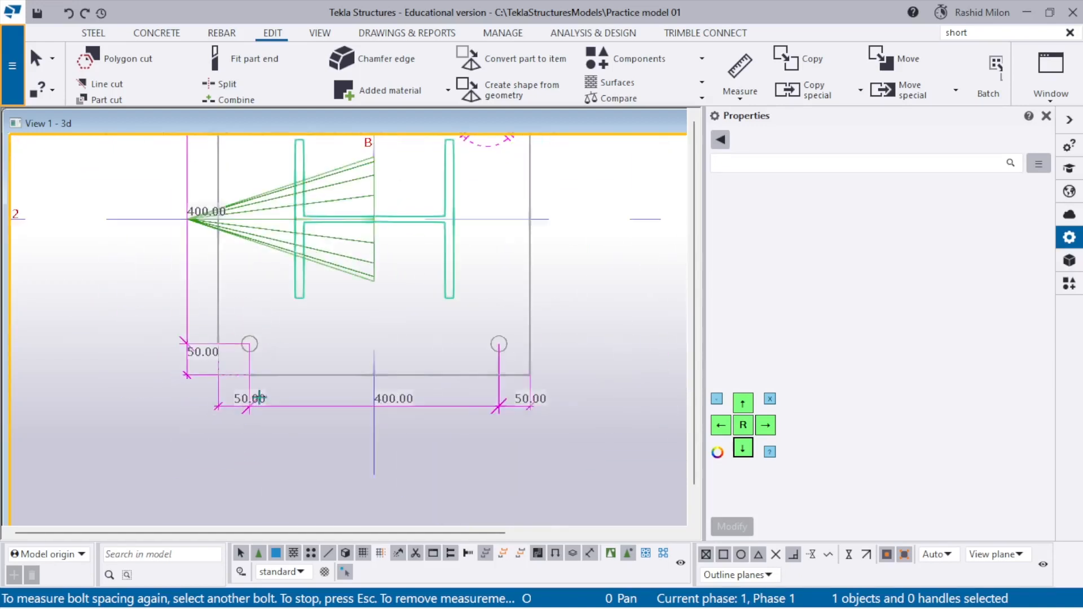
{"action": "scroll", "coordinate": [261, 386], "scroll_direction": "up", "scroll_amount": 1}
{"action": "scroll", "coordinate": [448, 310], "scroll_direction": "down", "scroll_amount": 3}
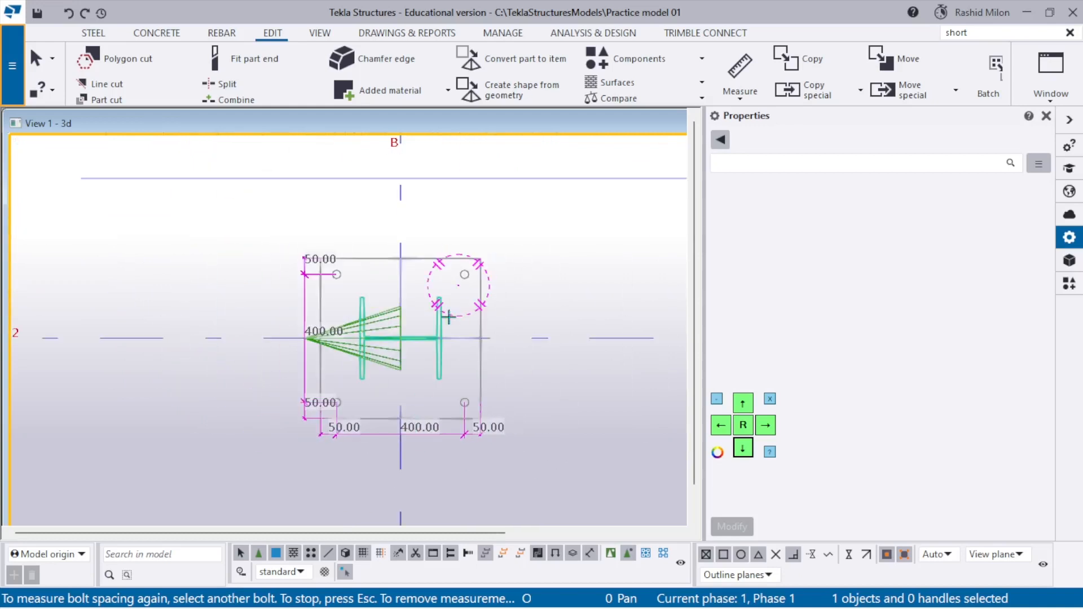
- End the bolt spacing measurement and clear the temporary dimensions around the base plate at grid B-2
{"action": "scroll", "coordinate": [451, 310], "scroll_direction": "up", "scroll_amount": 1}
{"action": "scroll", "coordinate": [454, 287], "scroll_direction": "down", "scroll_amount": 1}
{"action": "right_click", "coordinate": [626, 285]}
{"action": "left_click", "coordinate": [626, 286]}
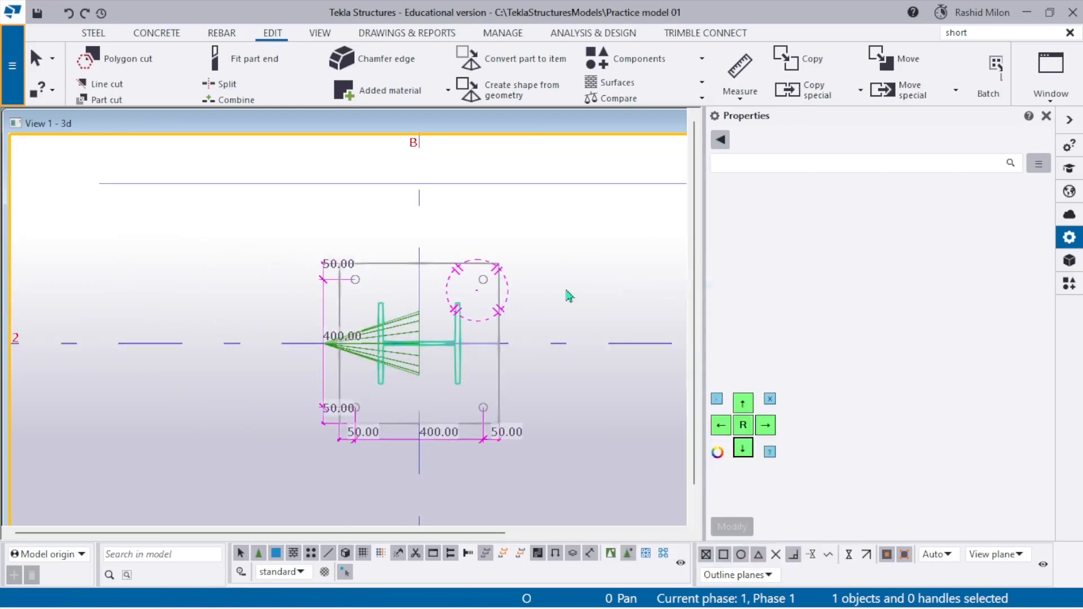
{"action": "right_click", "coordinate": [569, 293]}
{"action": "left_click", "coordinate": [610, 376]}
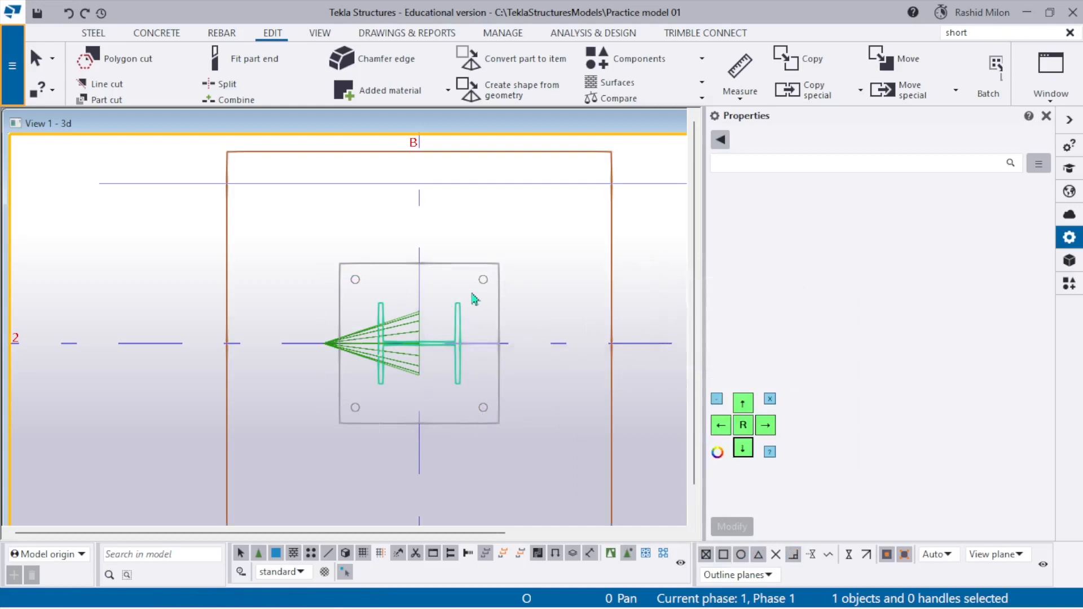
- Deselect the measured item and narrow the properties pane to give the 3D model view more room
{"action": "scroll", "coordinate": [471, 295], "scroll_direction": "down", "scroll_amount": 2}
{"action": "scroll", "coordinate": [486, 382], "scroll_direction": "down", "scroll_amount": 2}
{"action": "middle_click_drag", "start_coordinate": [610, 375], "coordinate": [566, 375]}
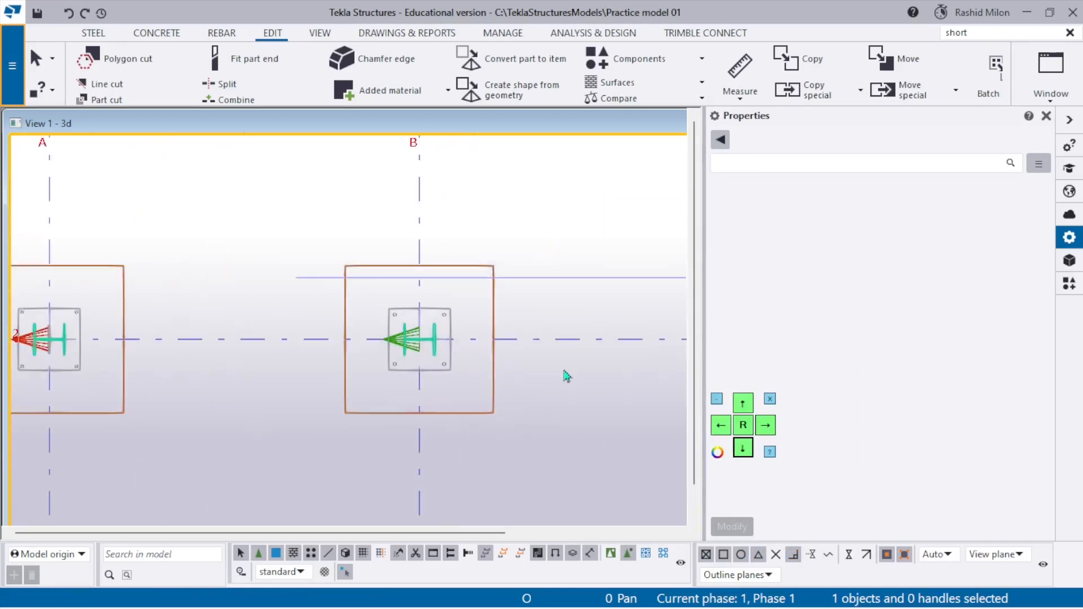
{"action": "left_click", "coordinate": [499, 382]}
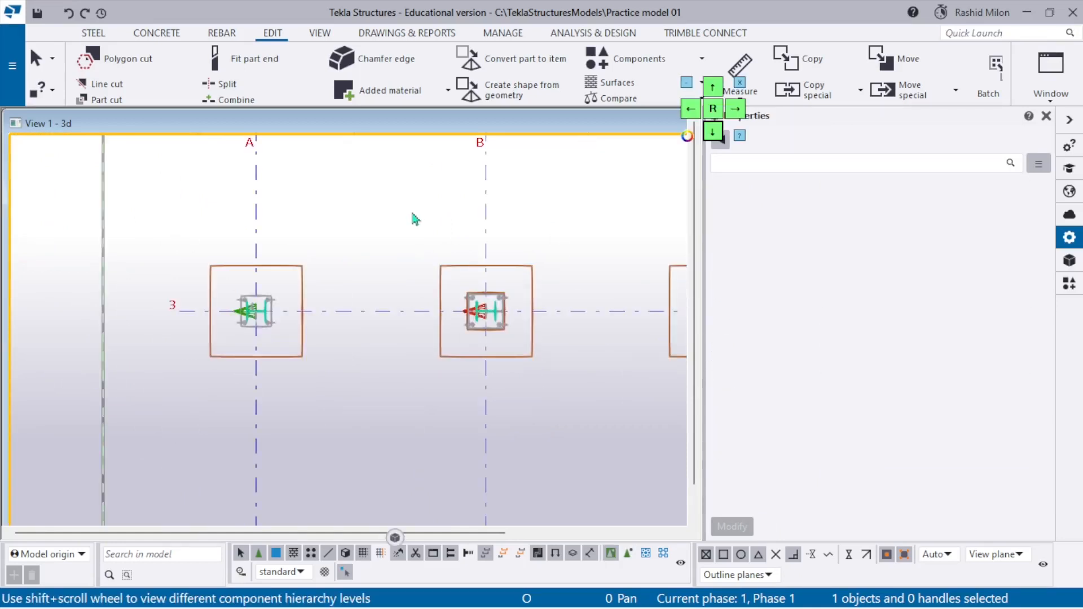
{"action": "middle_click_drag", "start_coordinate": [399, 212], "coordinate": [398, 215]}
{"action": "scroll", "coordinate": [389, 249], "scroll_direction": "down", "scroll_amount": 4}
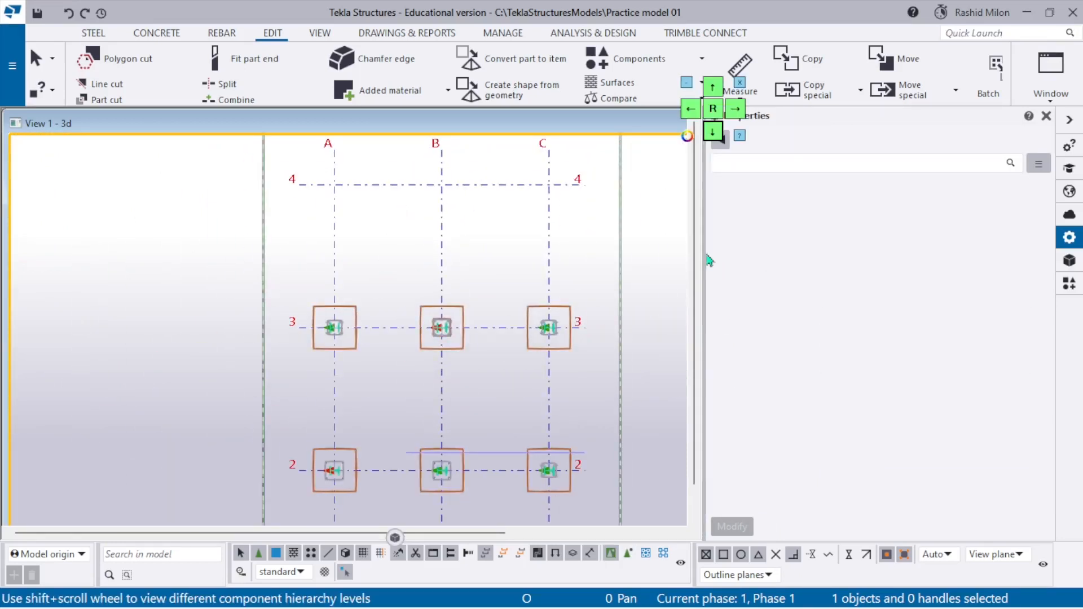
{"action": "left_click_drag", "start_coordinate": [709, 260], "coordinate": [939, 253]}
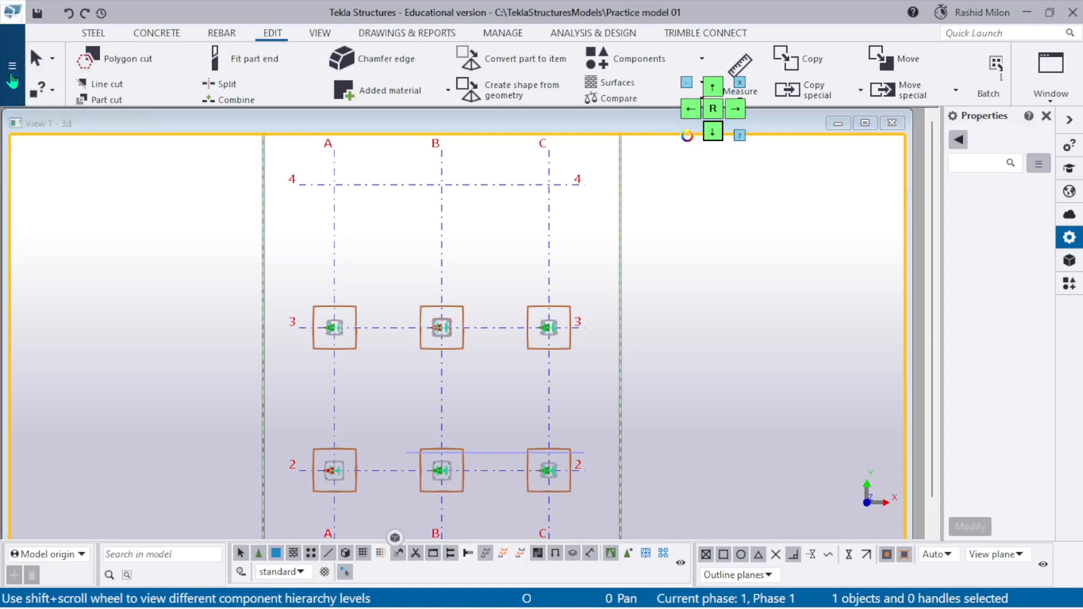
- Review the options for saving the model, creating a new model and opening recent or all models
{"action": "left_click", "coordinate": [12, 12]}
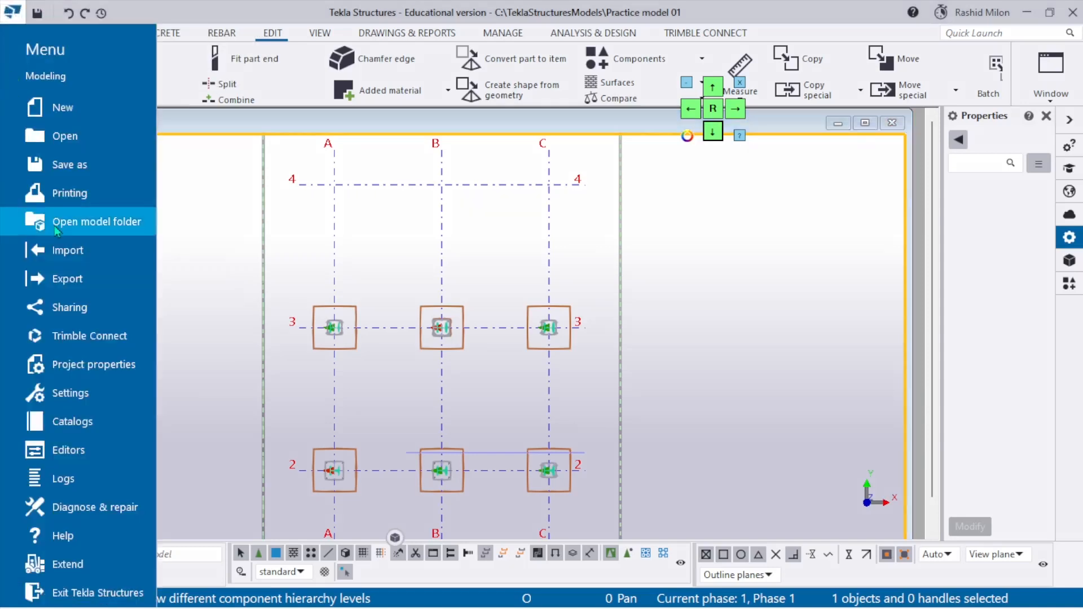
{"action": "left_click", "coordinate": [97, 171]}
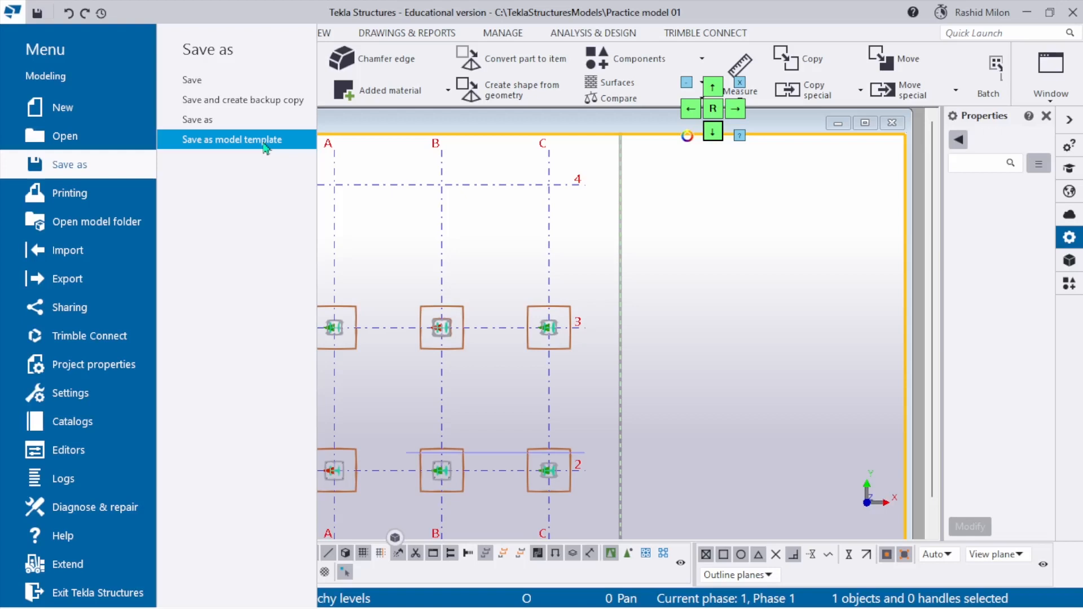
{"action": "left_click", "coordinate": [127, 116]}
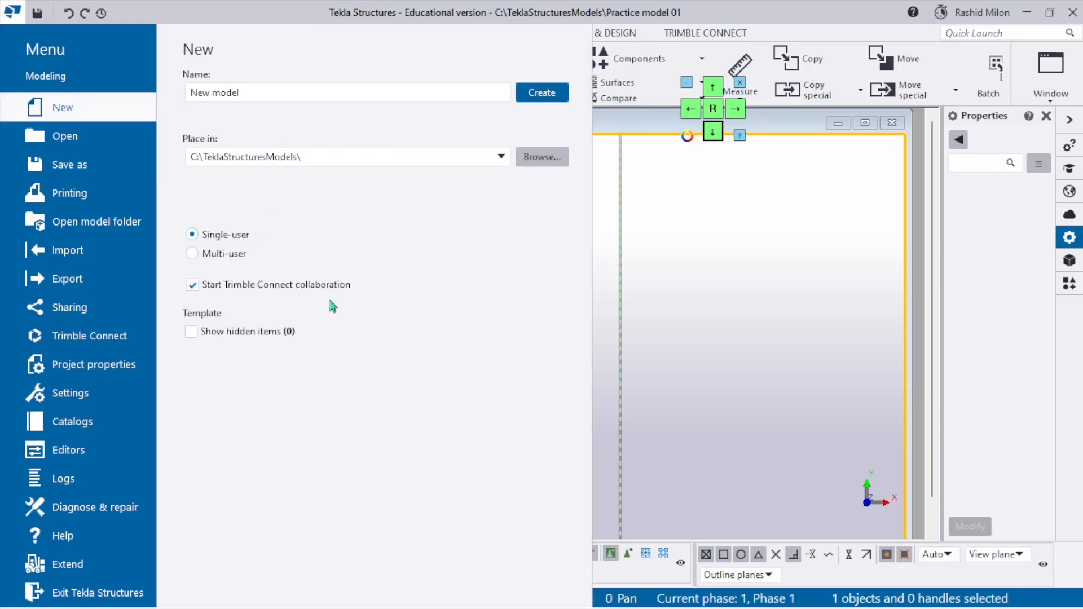
{"action": "left_click", "coordinate": [104, 137]}
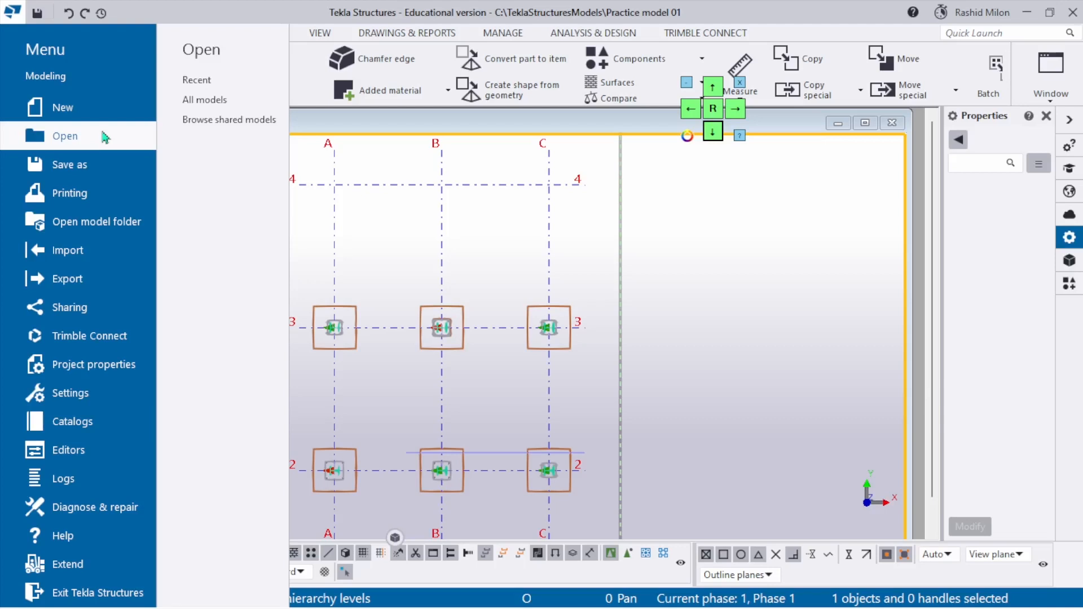
{"action": "left_click", "coordinate": [235, 84]}
{"action": "left_click", "coordinate": [248, 105]}
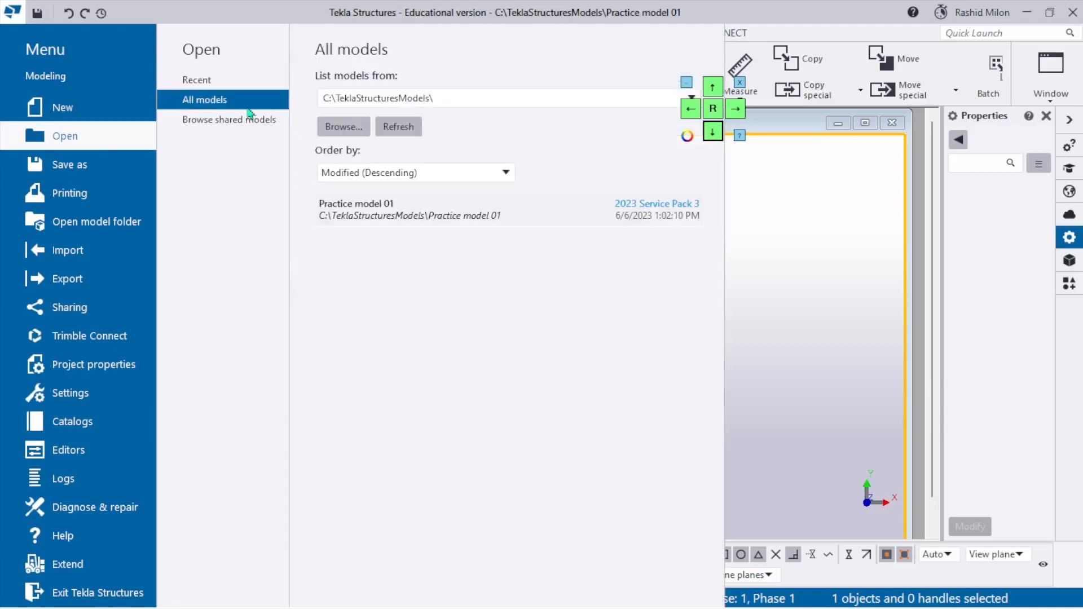
- Browse the shared models and close the model sharing dialogs
{"action": "left_click", "coordinate": [246, 120]}
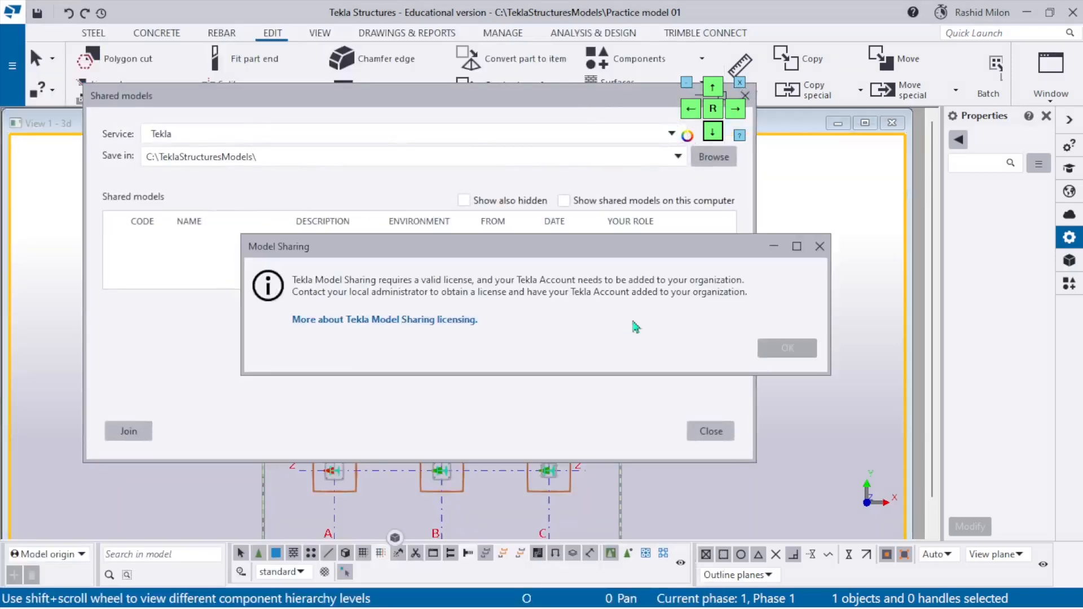
{"action": "left_click", "coordinate": [790, 352]}
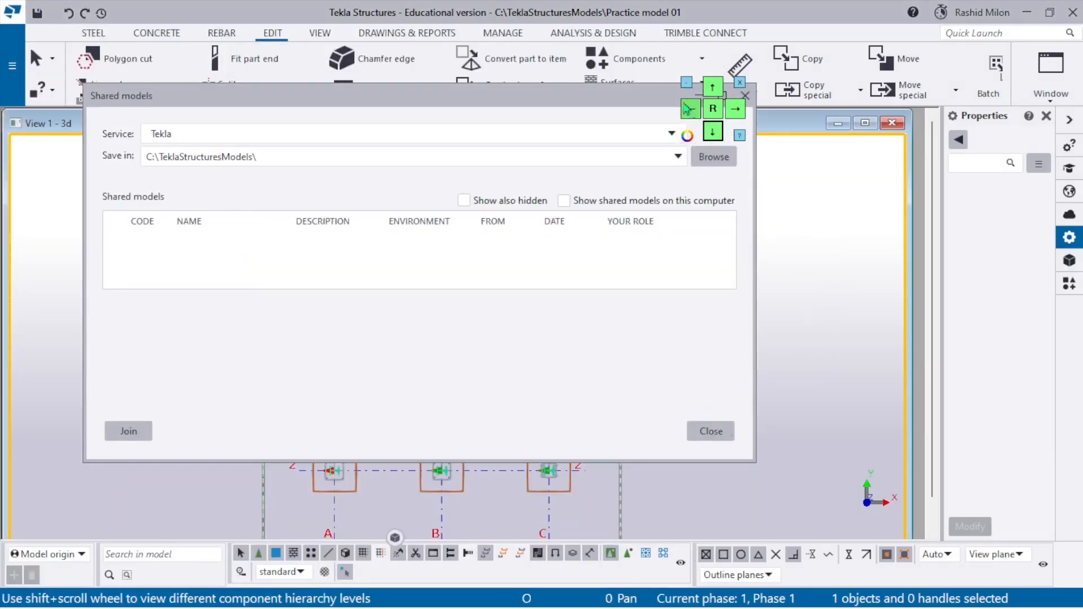
{"action": "left_click_drag", "start_coordinate": [612, 103], "coordinate": [713, 205]}
{"action": "left_click", "coordinate": [845, 197]}
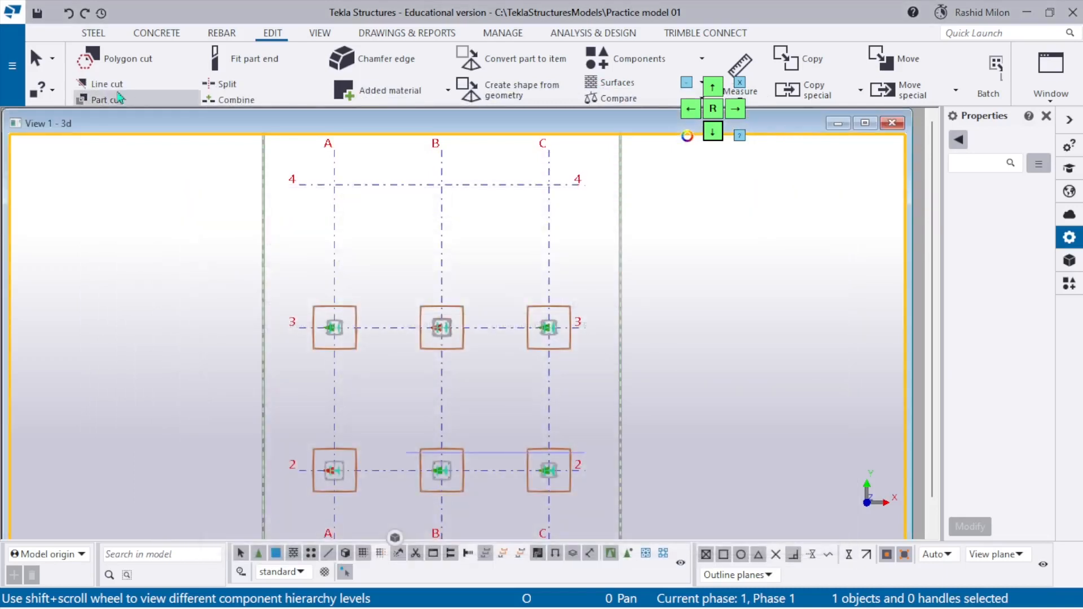
- Open drawing printing and review its line properties and output options
{"action": "left_click", "coordinate": [12, 65]}
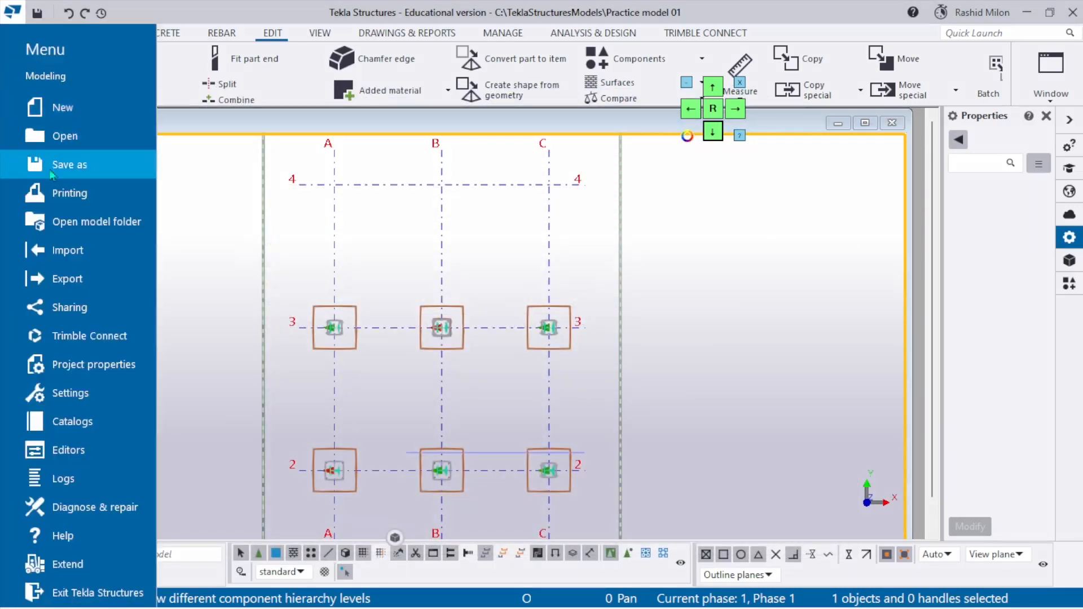
{"action": "left_click", "coordinate": [91, 203]}
{"action": "left_click", "coordinate": [221, 85]}
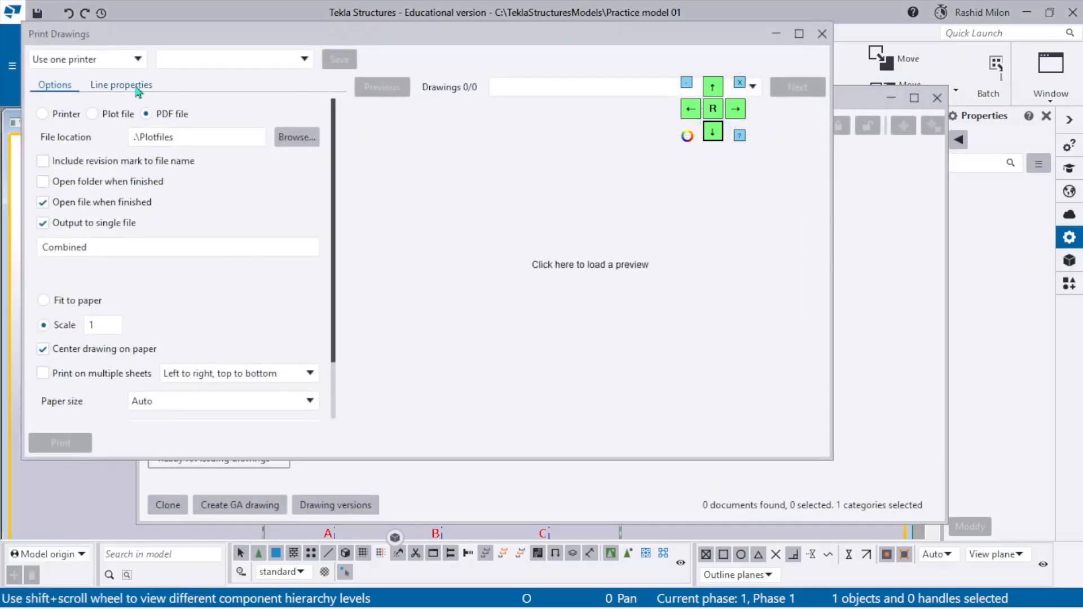
{"action": "left_click", "coordinate": [132, 85]}
{"action": "left_click_drag", "start_coordinate": [361, 34], "coordinate": [451, 110]}
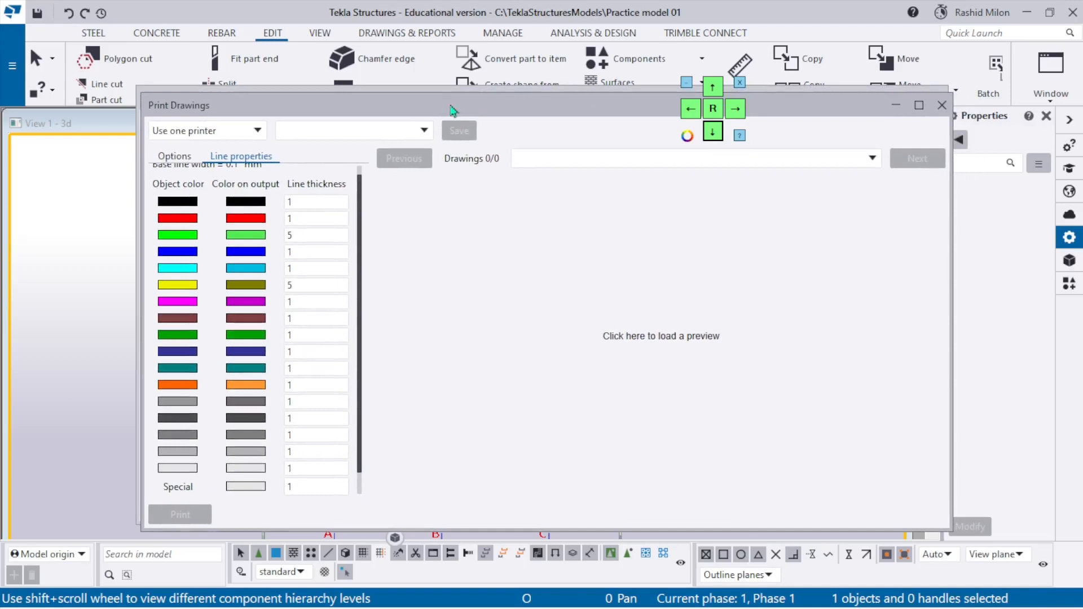
{"action": "left_click", "coordinate": [176, 157]}
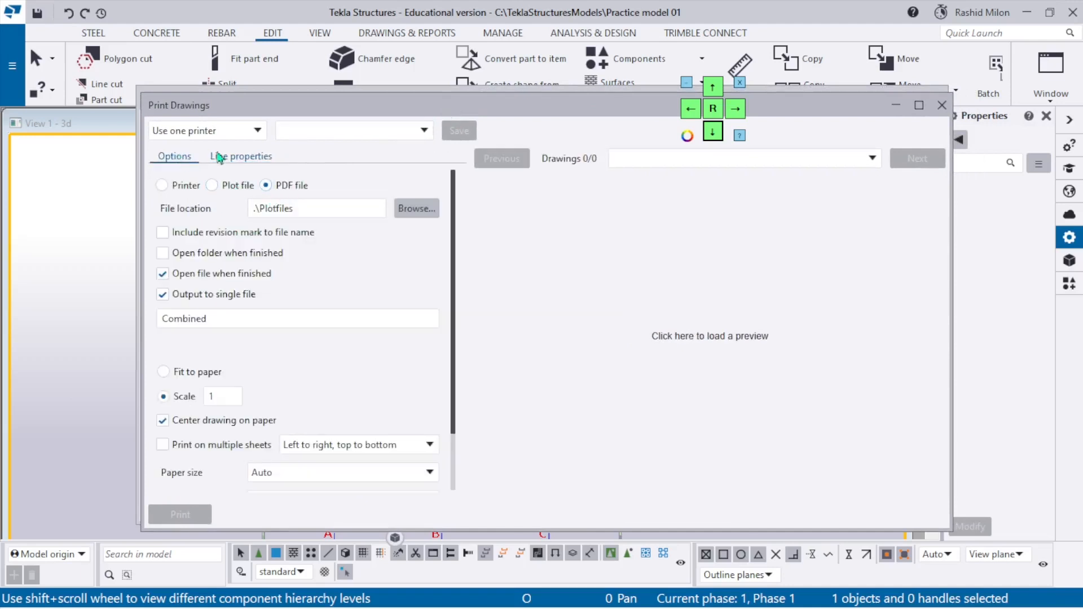
- Examine the one-printer and multiple-printer modes and the Printer output settings, and close the printing and document manager windows
{"action": "left_click", "coordinate": [231, 131]}
{"action": "left_click", "coordinate": [233, 130]}
{"action": "left_click", "coordinate": [233, 131]}
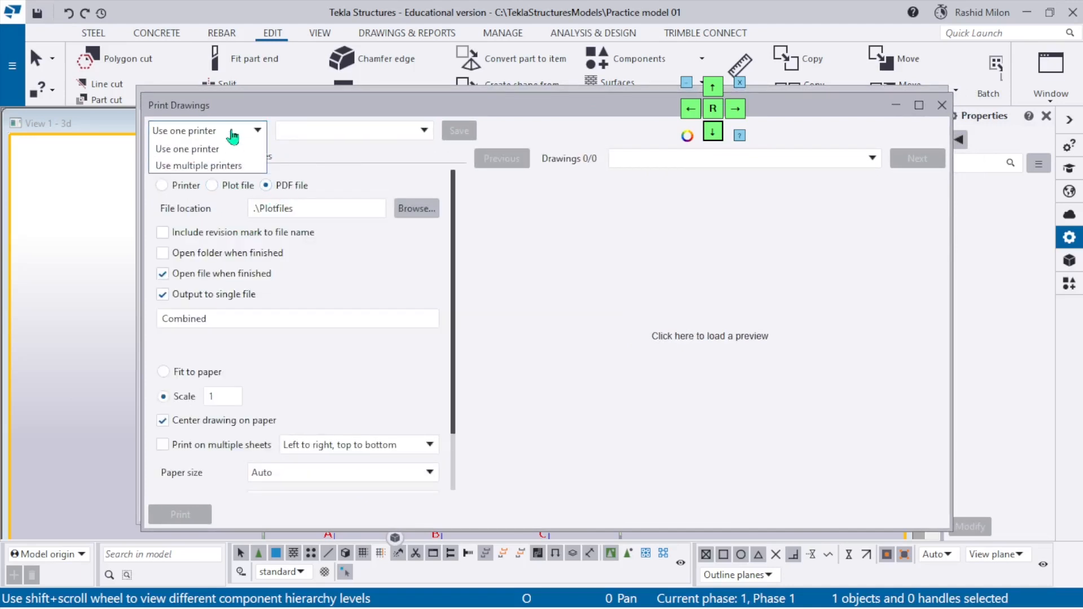
{"action": "left_click", "coordinate": [235, 165]}
{"action": "left_click", "coordinate": [233, 132]}
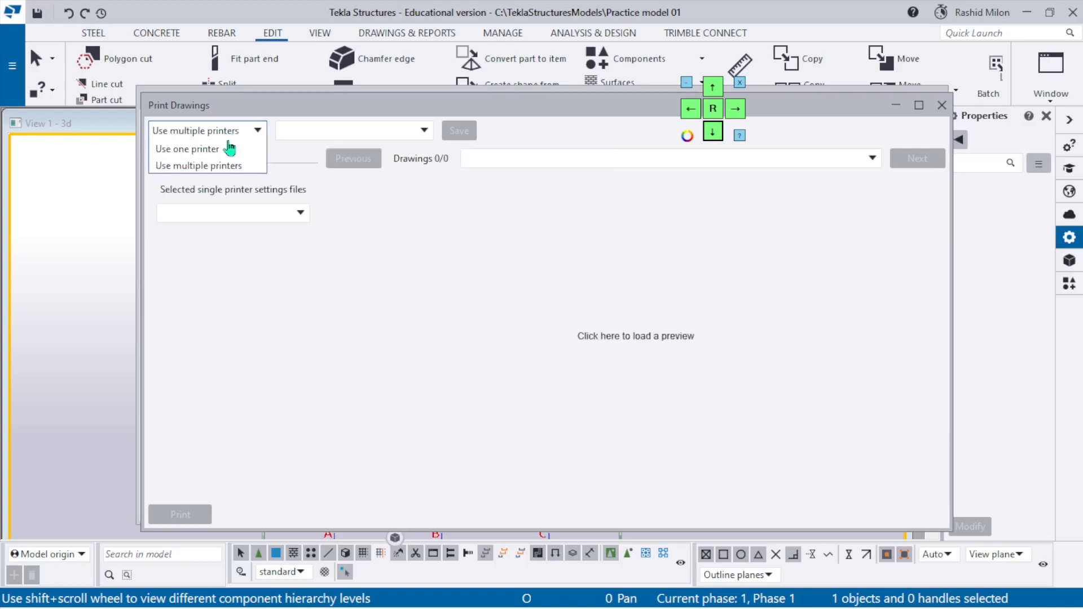
{"action": "left_click", "coordinate": [229, 148]}
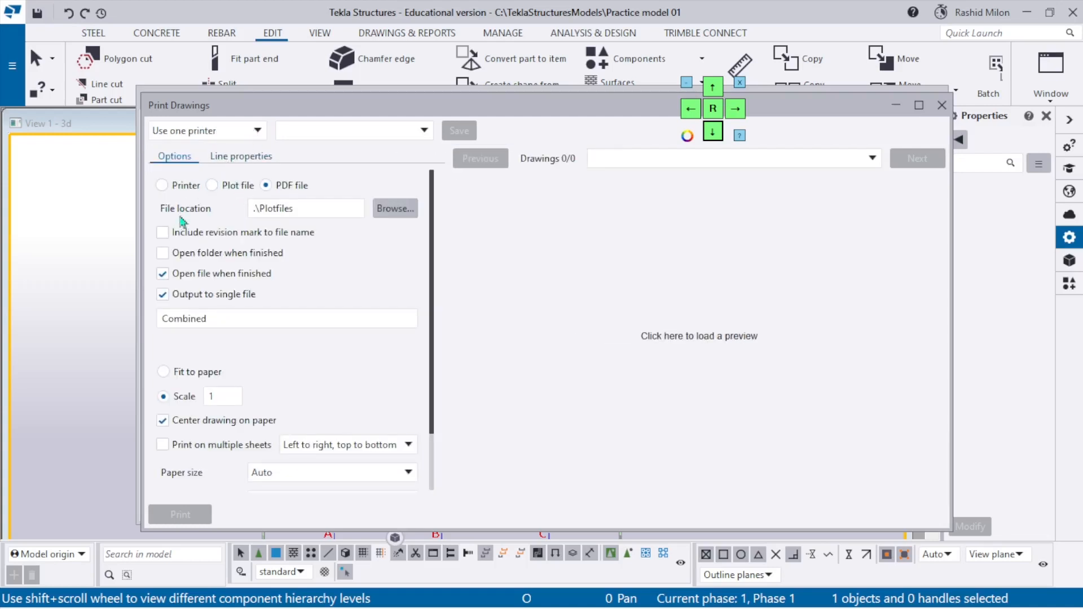
{"action": "left_click", "coordinate": [162, 186]}
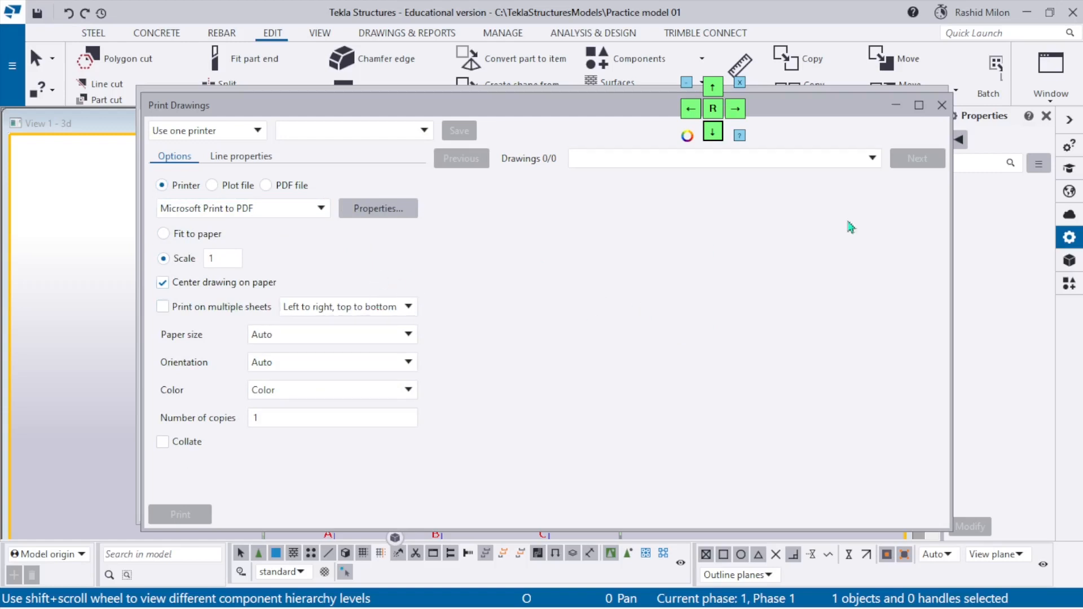
{"action": "left_click", "coordinate": [941, 104]}
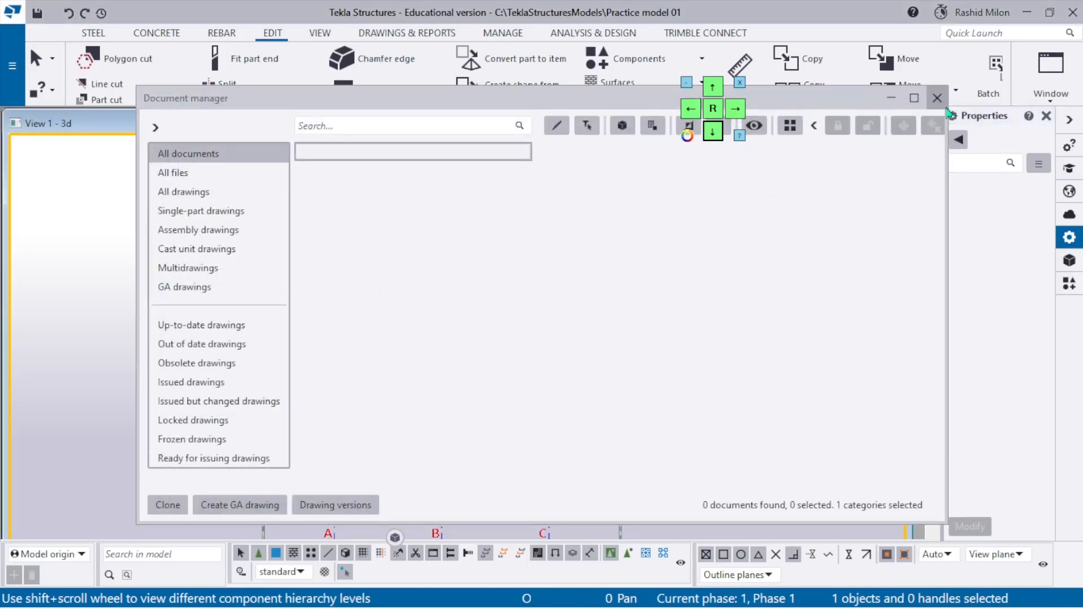
{"action": "left_click", "coordinate": [937, 98]}
- Turn the plan view into a 3D view showing the steel columns on their footings
{"action": "scroll", "coordinate": [363, 382], "scroll_direction": "up", "scroll_amount": 5}
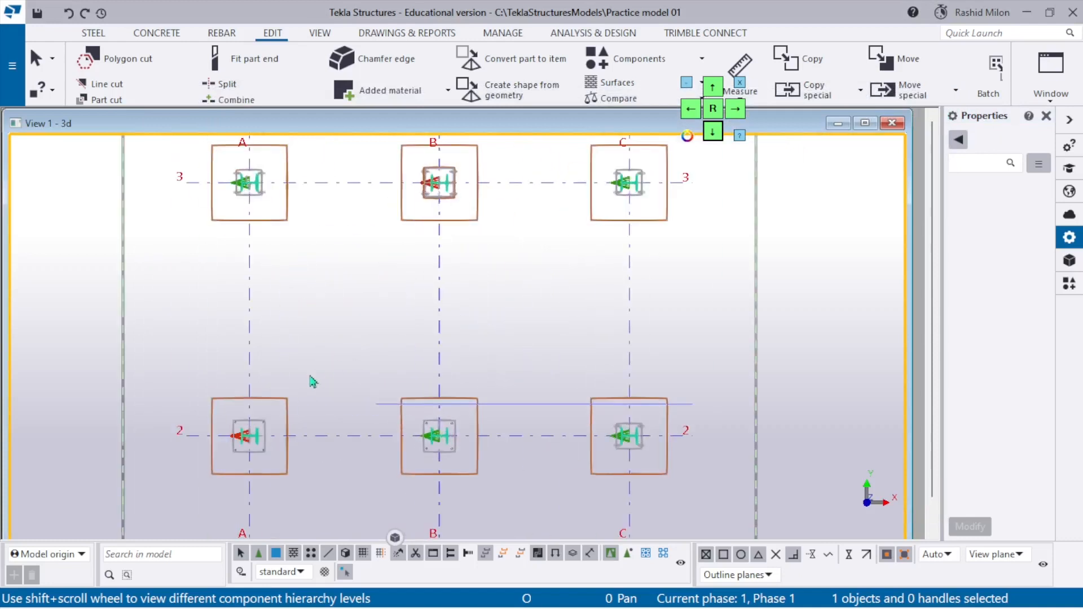
{"action": "scroll", "coordinate": [314, 382], "scroll_direction": "up", "scroll_amount": 8}
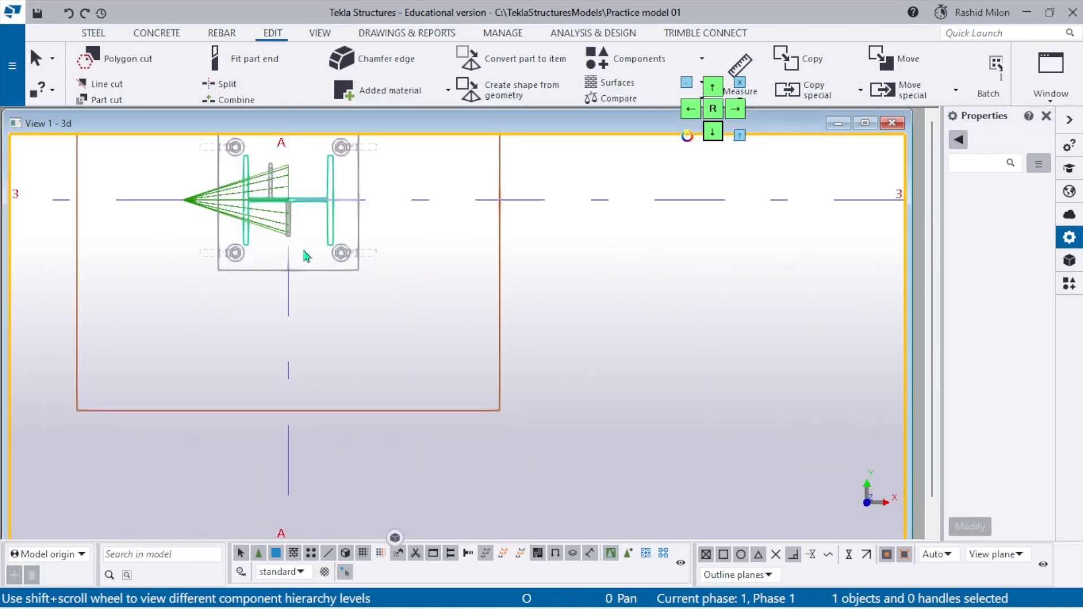
{"action": "middle_click_drag", "start_coordinate": [303, 251], "coordinate": [398, 82], "text": "ctrl"}
{"action": "middle_click_drag", "start_coordinate": [346, 243], "coordinate": [347, 363]}
{"action": "scroll", "coordinate": [346, 362], "scroll_direction": "down", "scroll_amount": 1}
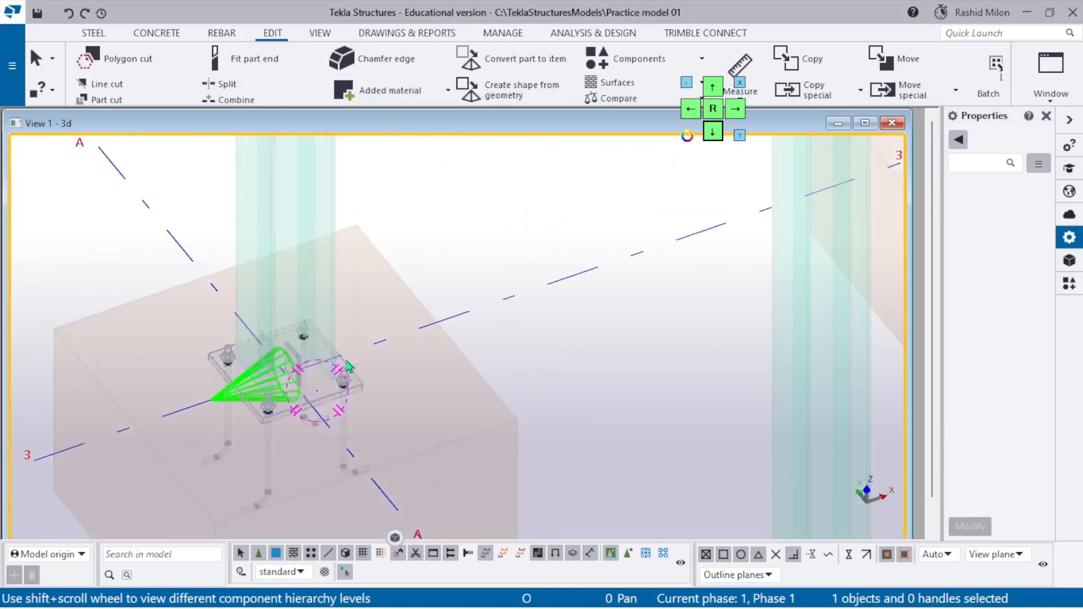
{"action": "right_click", "coordinate": [477, 241]}
{"action": "left_click", "coordinate": [530, 318]}
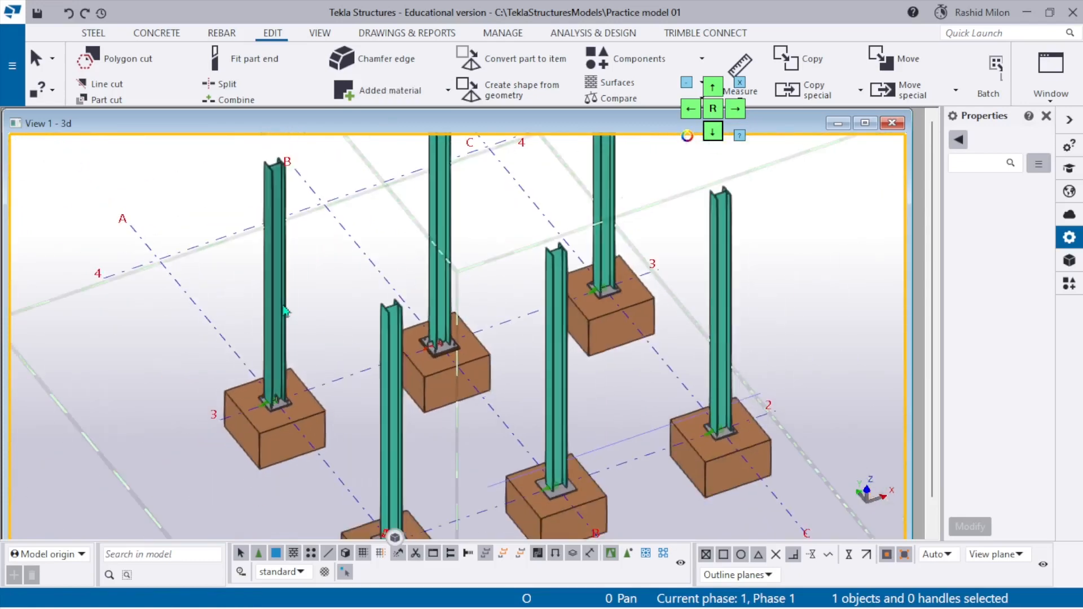
- Inspect the properties of the steel column at grid A-3 in a widened properties pane, and deselect it
{"action": "left_click", "coordinate": [284, 310]}
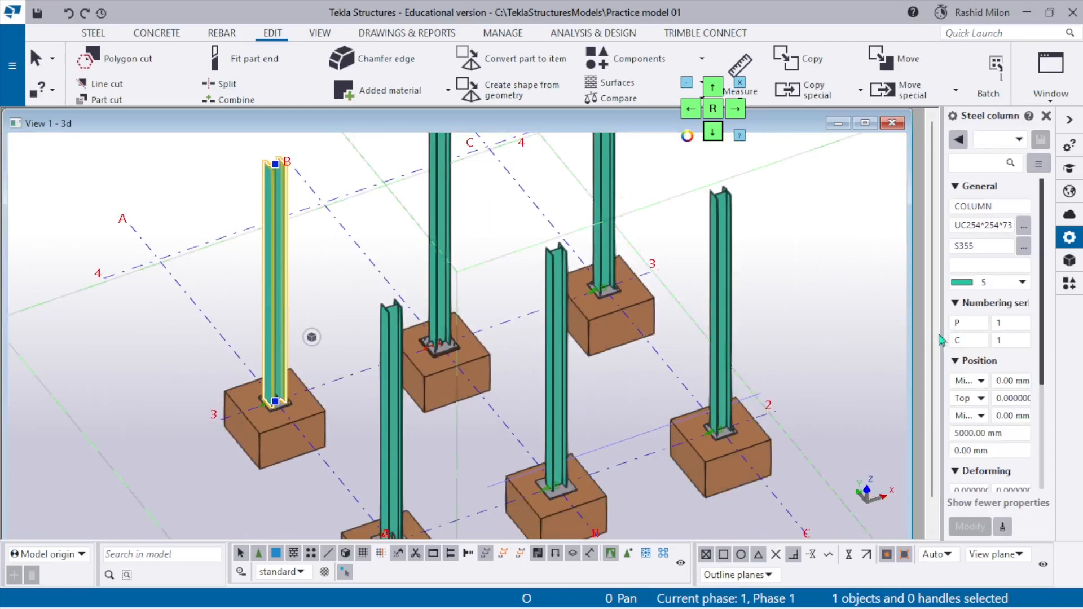
{"action": "left_click_drag", "start_coordinate": [946, 338], "coordinate": [798, 322]}
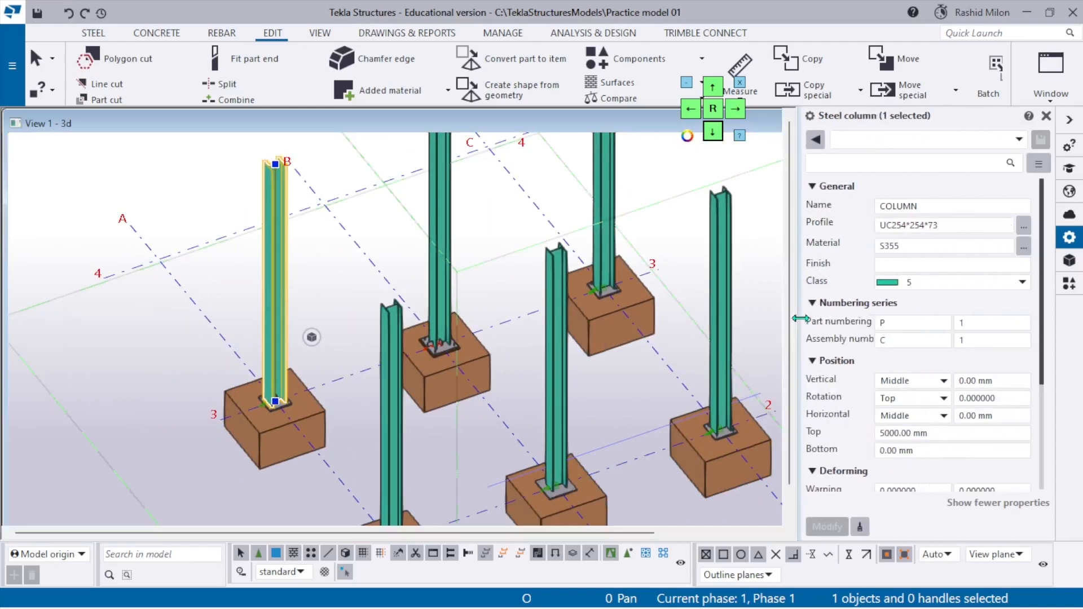
{"action": "scroll", "coordinate": [282, 316], "scroll_direction": "down", "scroll_amount": 4}
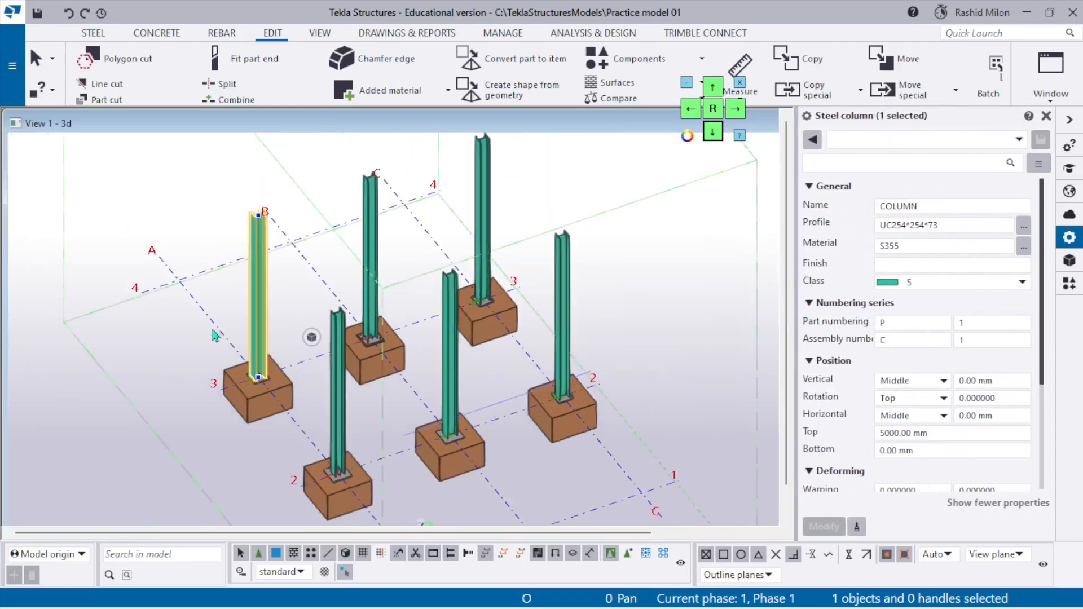
{"action": "scroll", "coordinate": [269, 308], "scroll_direction": "up", "scroll_amount": 3}
{"action": "scroll", "coordinate": [270, 309], "scroll_direction": "up", "scroll_amount": 1}
{"action": "left_click", "coordinate": [376, 178]}
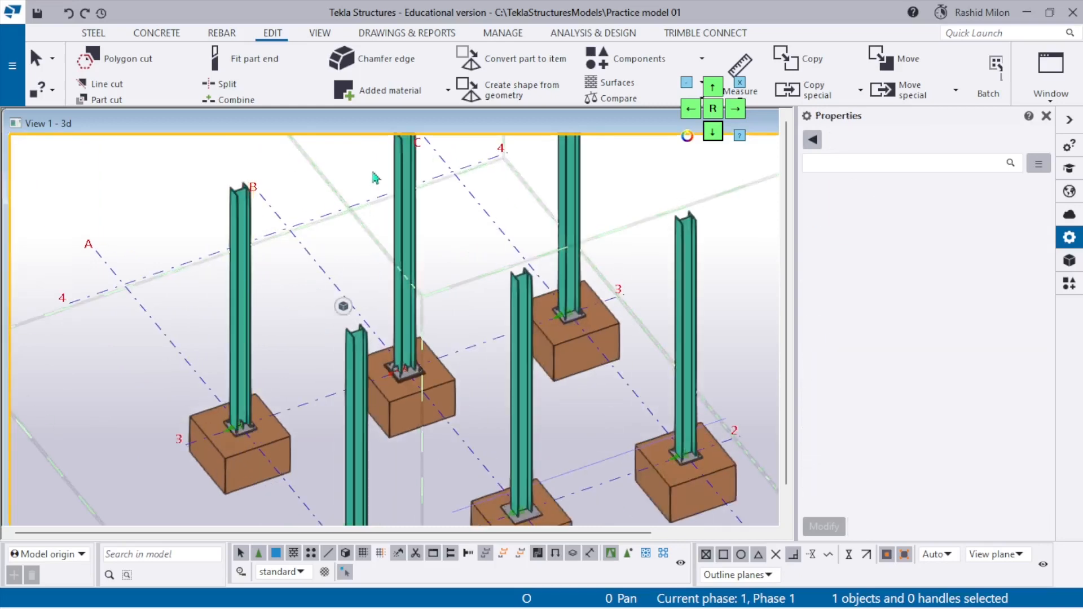
- Open the numbering settings and load the standard preset
{"action": "left_click", "coordinate": [398, 32]}
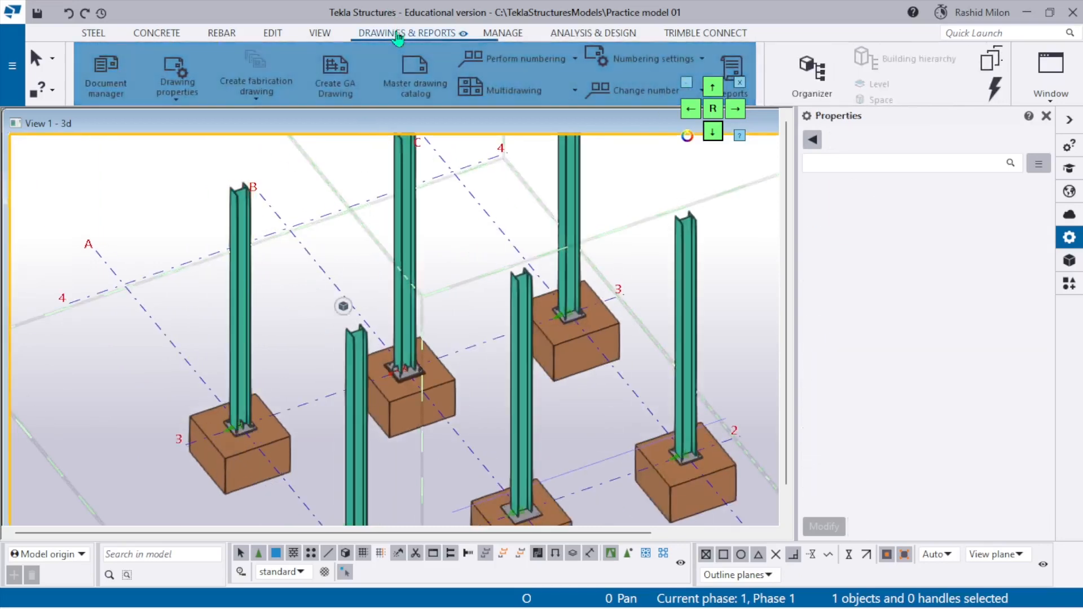
{"action": "left_click", "coordinate": [649, 58]}
{"action": "left_click", "coordinate": [632, 89]}
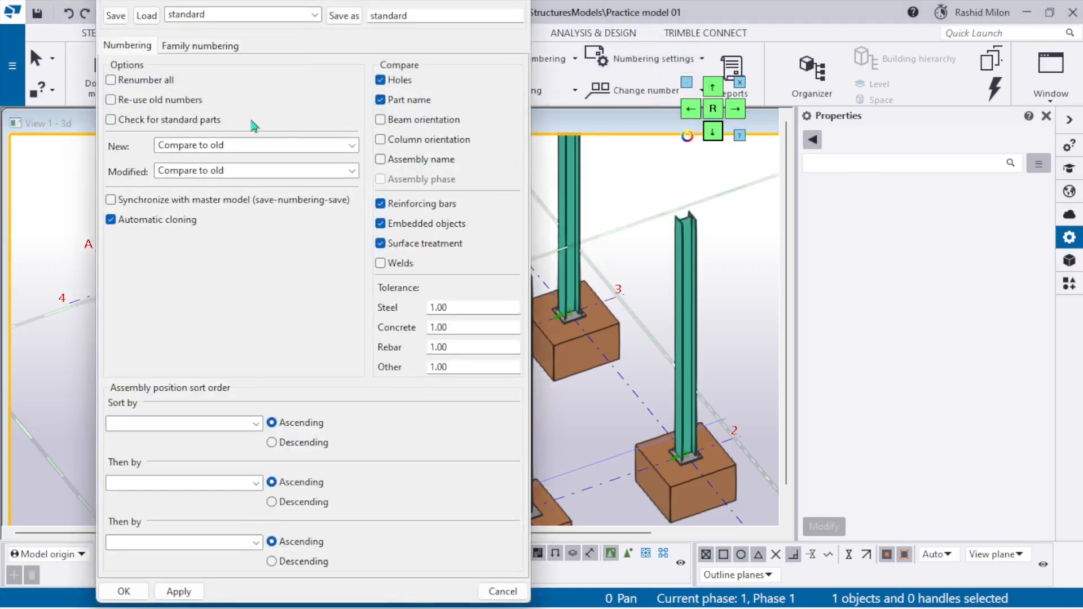
{"action": "left_click", "coordinate": [241, 15]}
{"action": "left_click", "coordinate": [237, 31]}
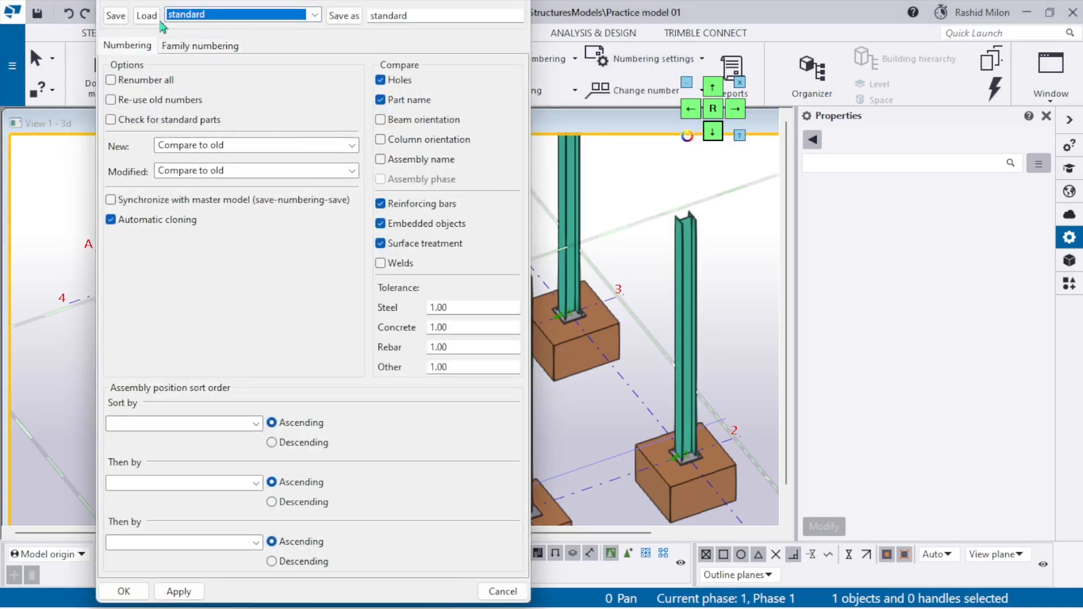
{"action": "left_click", "coordinate": [149, 18]}
- Reselect the standard numbering preset and enable the Renumber all option
{"action": "left_click", "coordinate": [213, 15]}
{"action": "left_click", "coordinate": [207, 31]}
{"action": "left_click", "coordinate": [160, 87]}
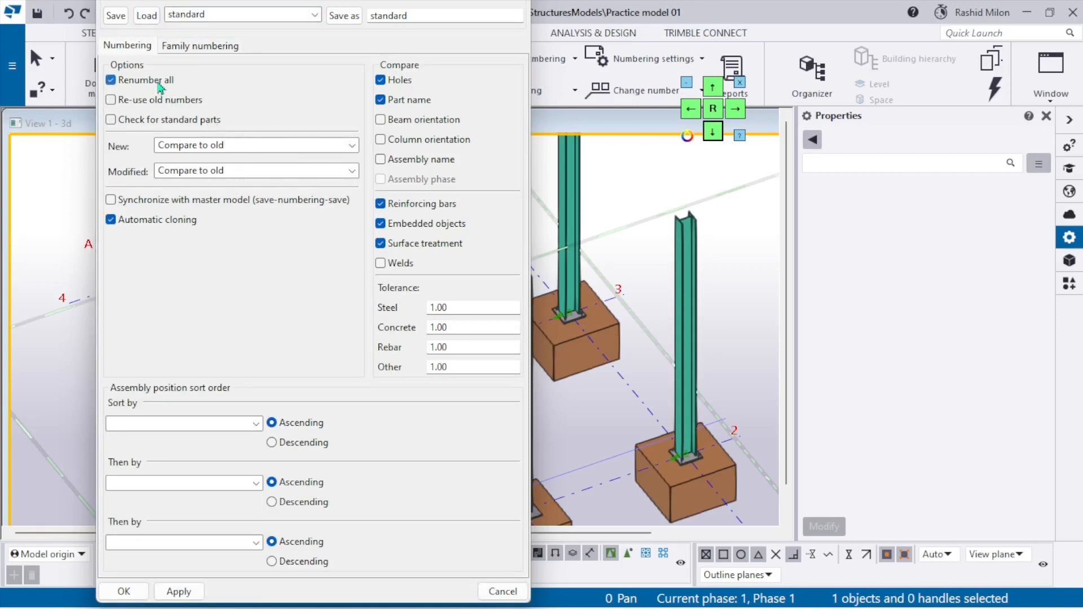
- Enable Re-use old numbers, keep new parts compared to old, and sort assembly positions first by X
{"action": "left_click", "coordinate": [168, 101]}
{"action": "left_click", "coordinate": [245, 146]}
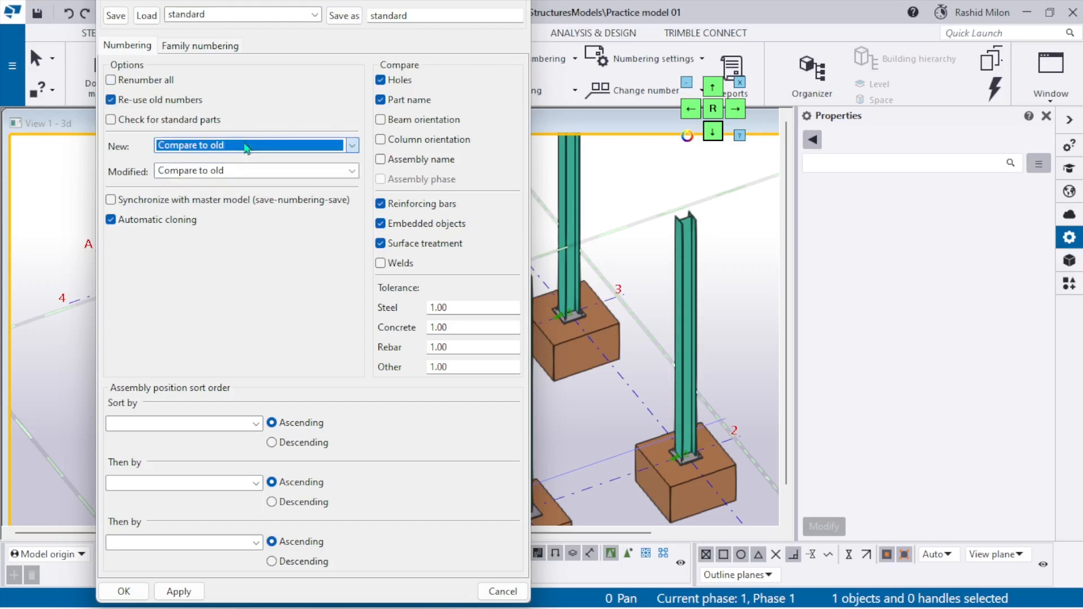
{"action": "left_click", "coordinate": [233, 433]}
{"action": "left_click", "coordinate": [220, 451]}
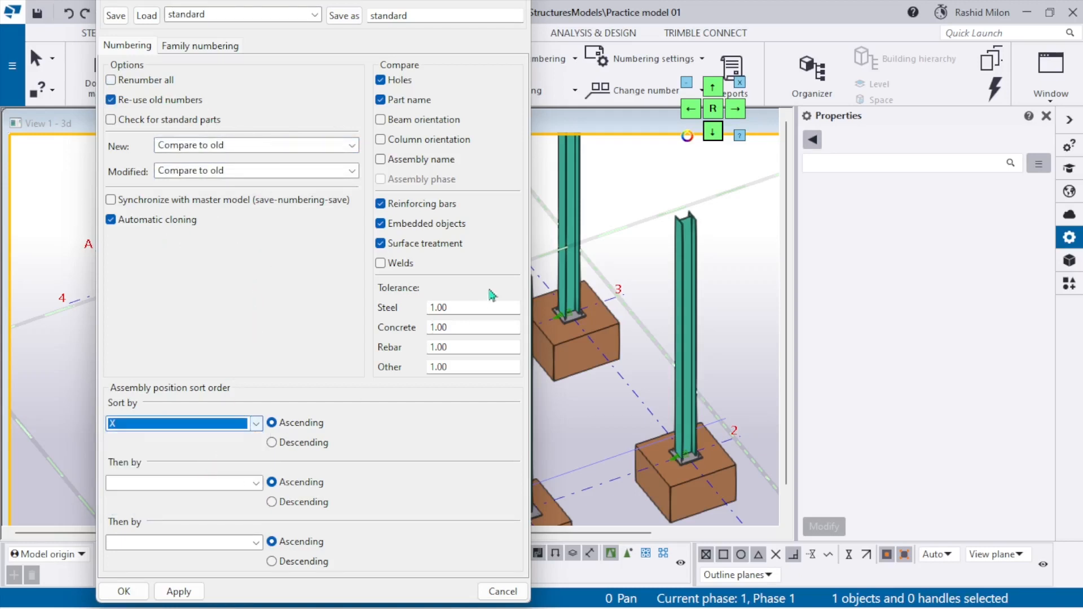
- Switch the model to plan view and examine the X and Y axis directions at the grid origin
{"action": "left_click", "coordinate": [624, 201]}
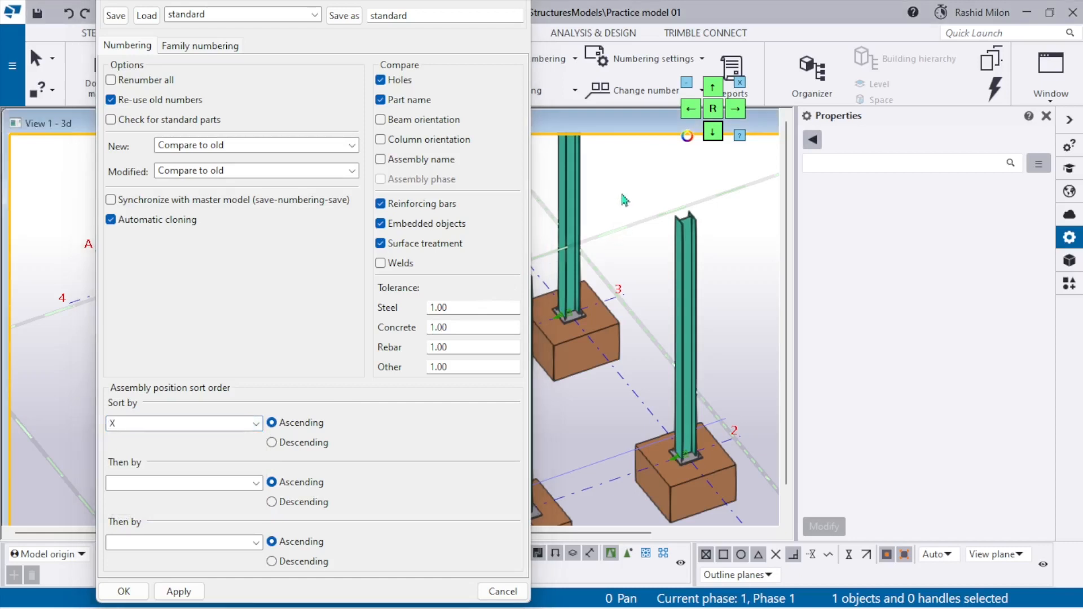
{"action": "key", "text": "ctrl+p"}
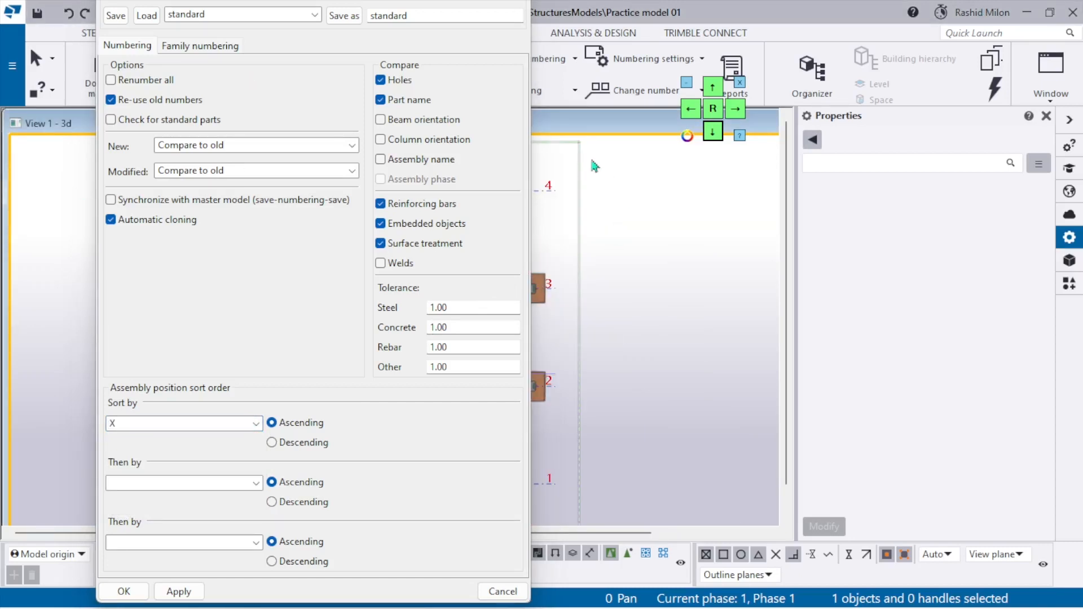
{"action": "left_click", "coordinate": [480, 120]}
{"action": "left_click", "coordinate": [729, 113]}
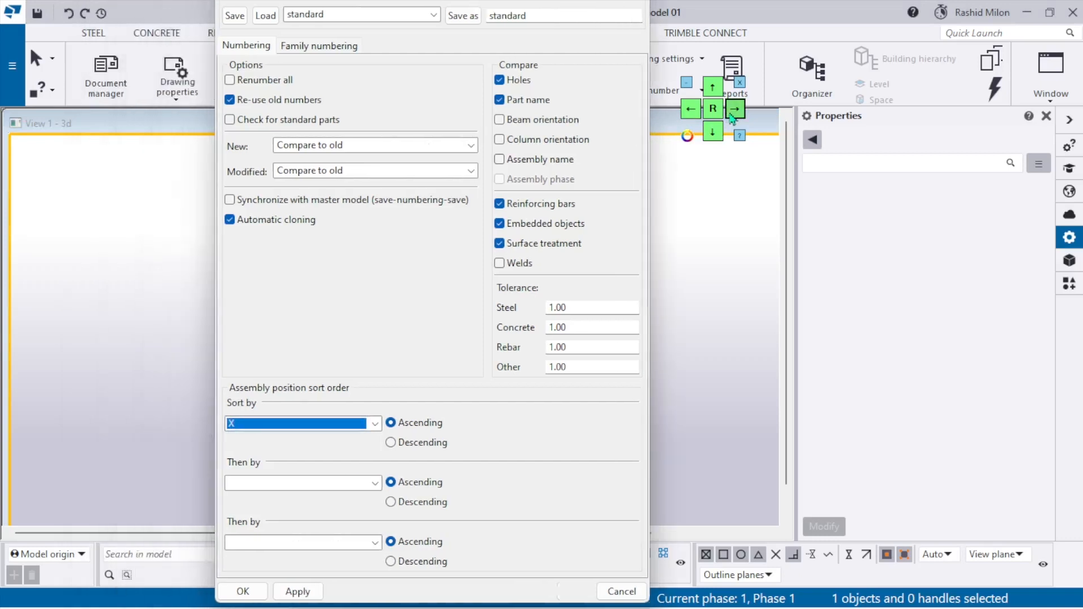
{"action": "left_click", "coordinate": [713, 132]}
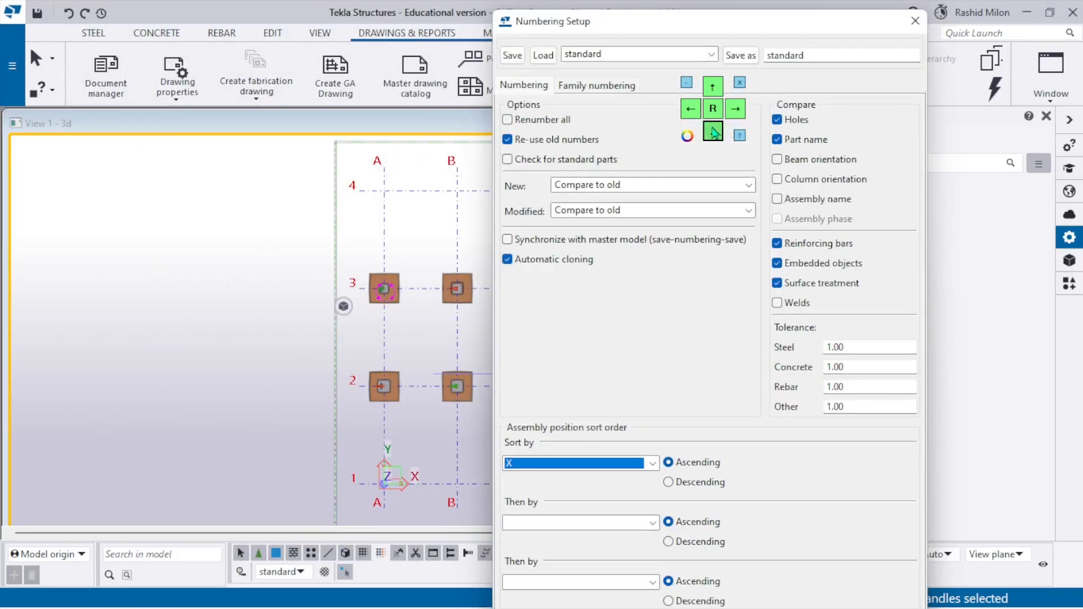
{"action": "scroll", "coordinate": [238, 252], "scroll_direction": "down", "scroll_amount": 2}
{"action": "scroll", "coordinate": [232, 324], "scroll_direction": "up", "scroll_amount": 1}
{"action": "scroll", "coordinate": [209, 332], "scroll_direction": "down", "scroll_amount": 2}
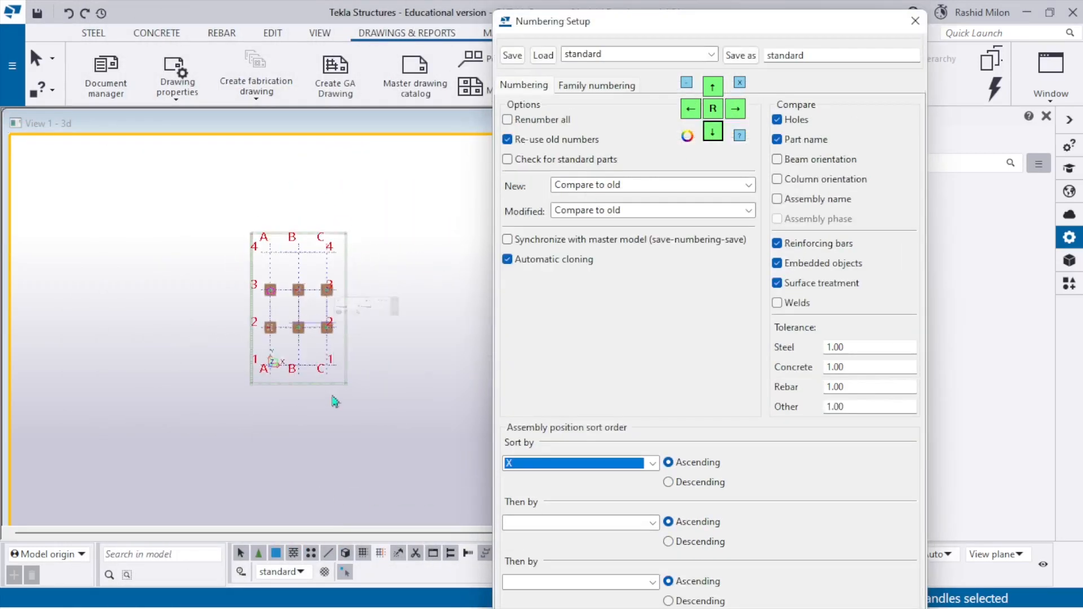
{"action": "scroll", "coordinate": [286, 382], "scroll_direction": "up", "scroll_amount": 8}
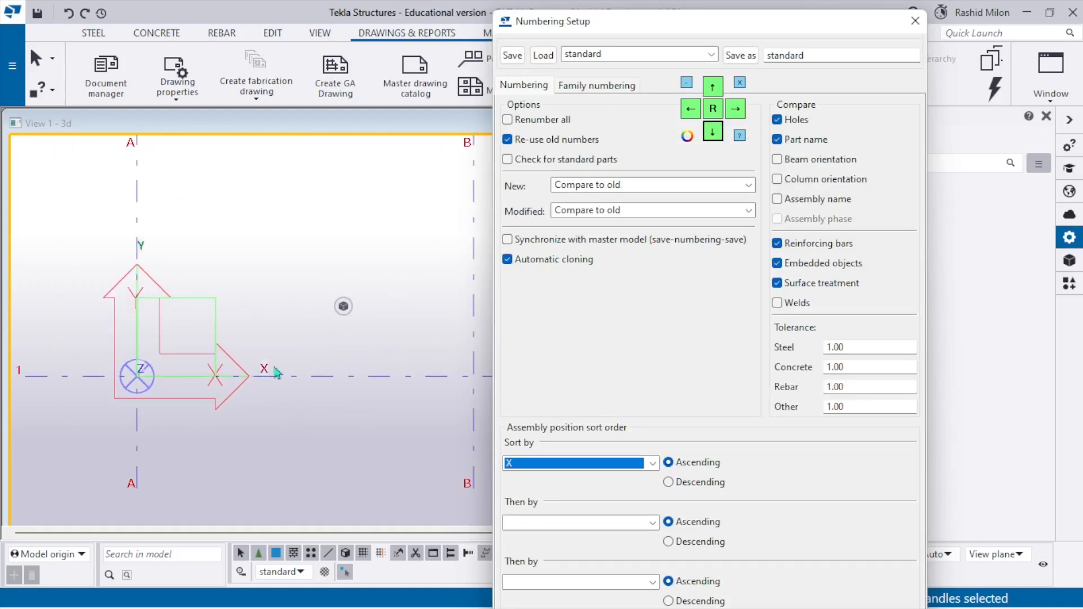
- Set the second assembly position sort key to Y and the third to X
{"action": "left_click", "coordinate": [571, 524]}
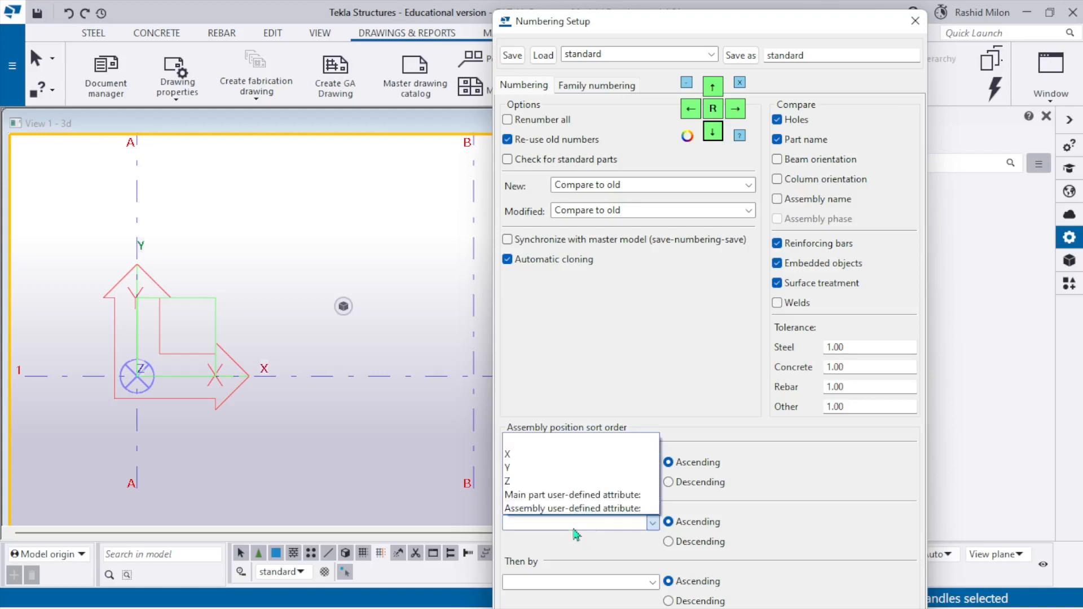
{"action": "left_click", "coordinate": [574, 464]}
{"action": "scroll", "coordinate": [420, 408], "scroll_direction": "down", "scroll_amount": 2}
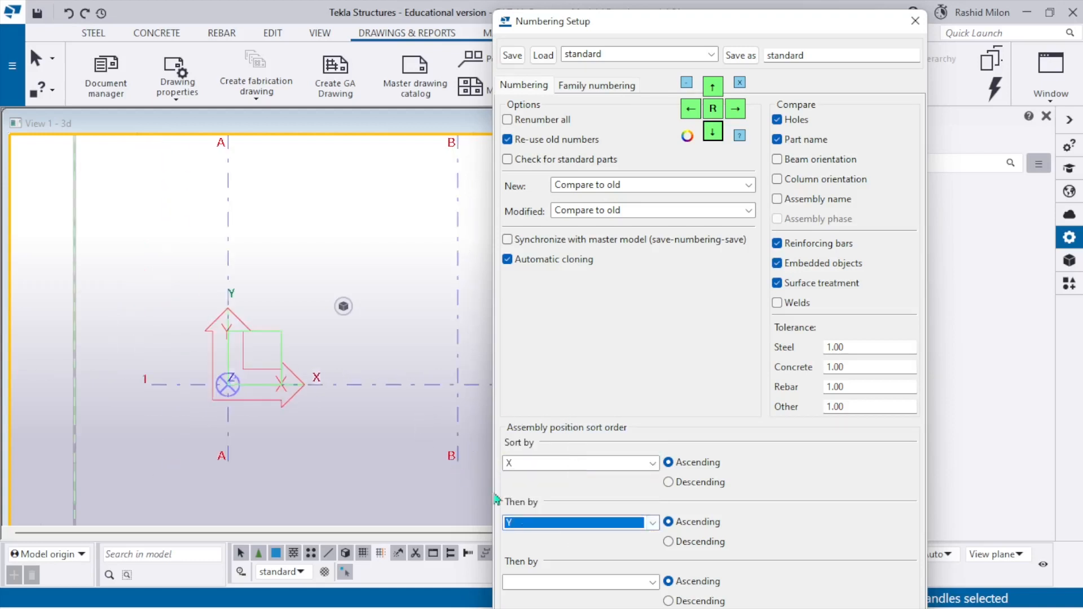
{"action": "left_click", "coordinate": [562, 581]}
{"action": "left_click", "coordinate": [574, 527]}
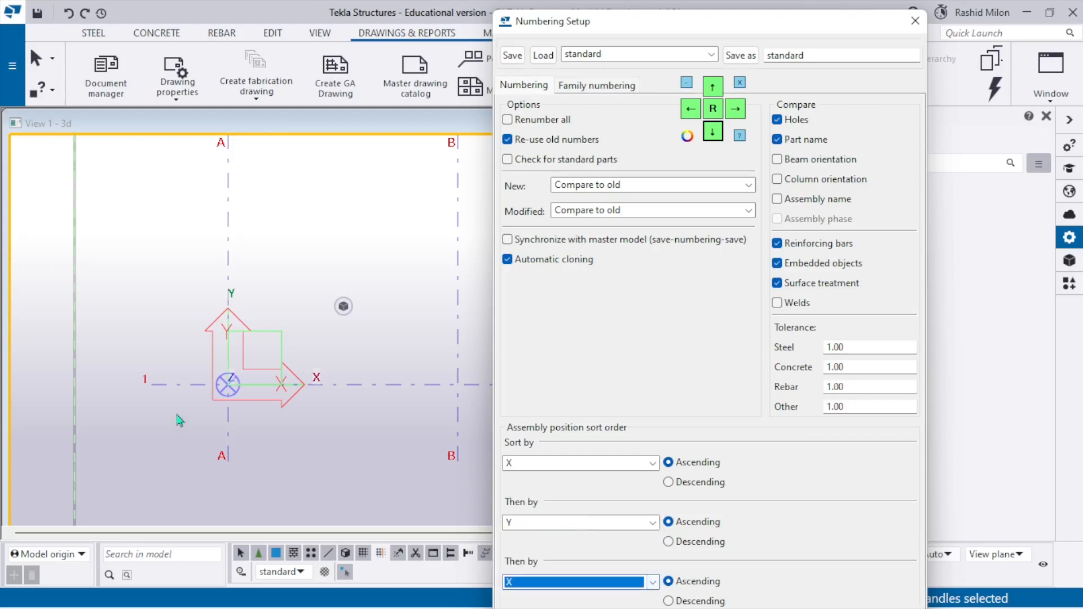
- Examine the footing layout in plan and the orientation of the column at grid C-2
{"action": "scroll", "coordinate": [177, 416], "scroll_direction": "down", "scroll_amount": 4}
{"action": "scroll", "coordinate": [234, 401], "scroll_direction": "down", "scroll_amount": 4}
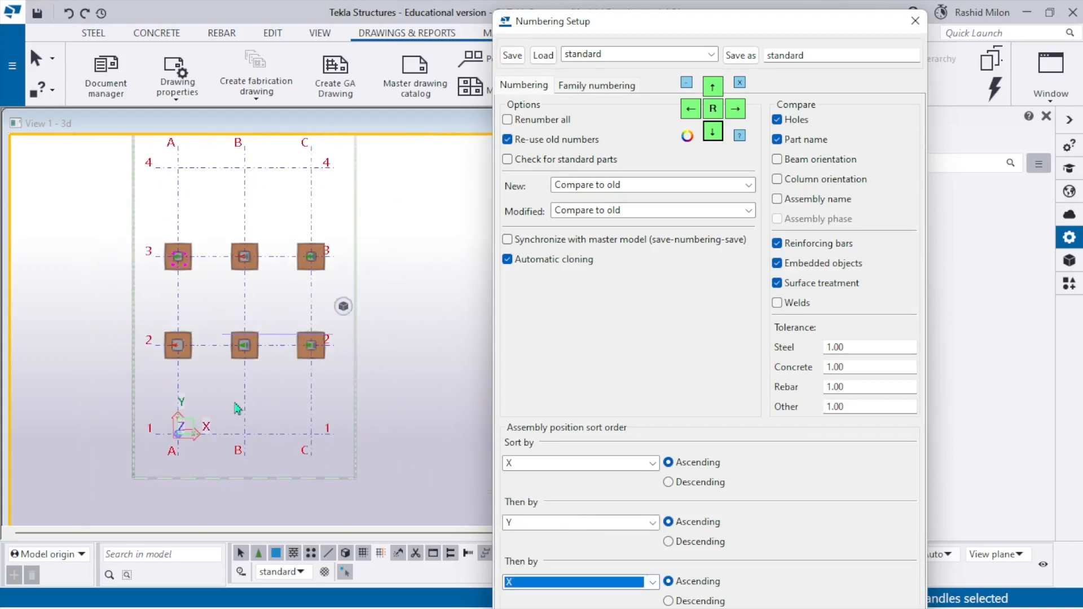
{"action": "scroll", "coordinate": [231, 255], "scroll_direction": "up", "scroll_amount": 3}
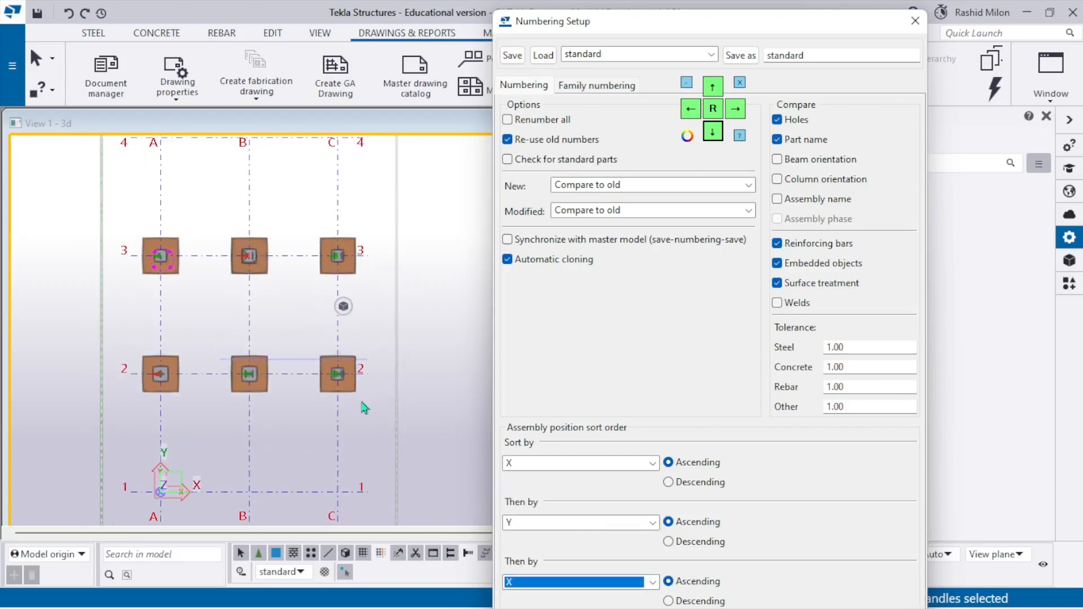
{"action": "scroll", "coordinate": [346, 383], "scroll_direction": "up", "scroll_amount": 5}
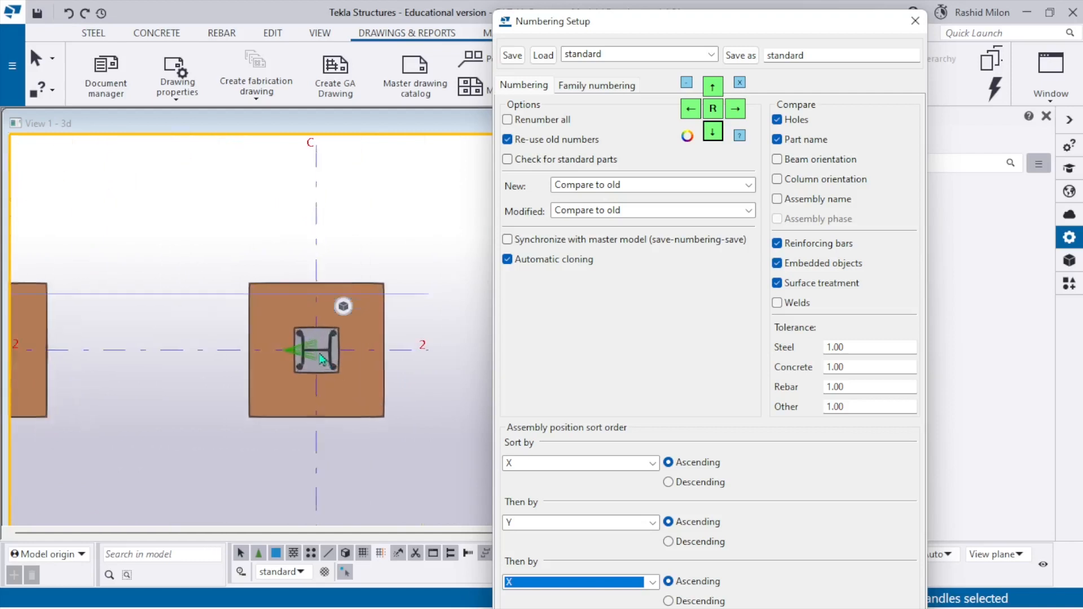
{"action": "scroll", "coordinate": [320, 359], "scroll_direction": "up", "scroll_amount": 4}
{"action": "scroll", "coordinate": [345, 356], "scroll_direction": "down", "scroll_amount": 3}
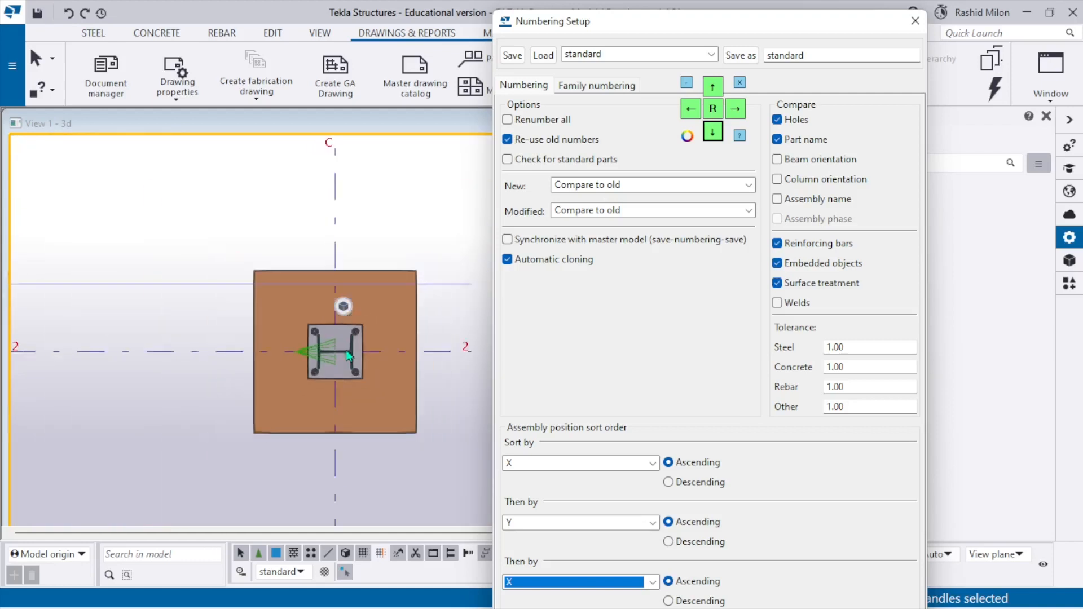
{"action": "scroll", "coordinate": [347, 356], "scroll_direction": "down", "scroll_amount": 1}
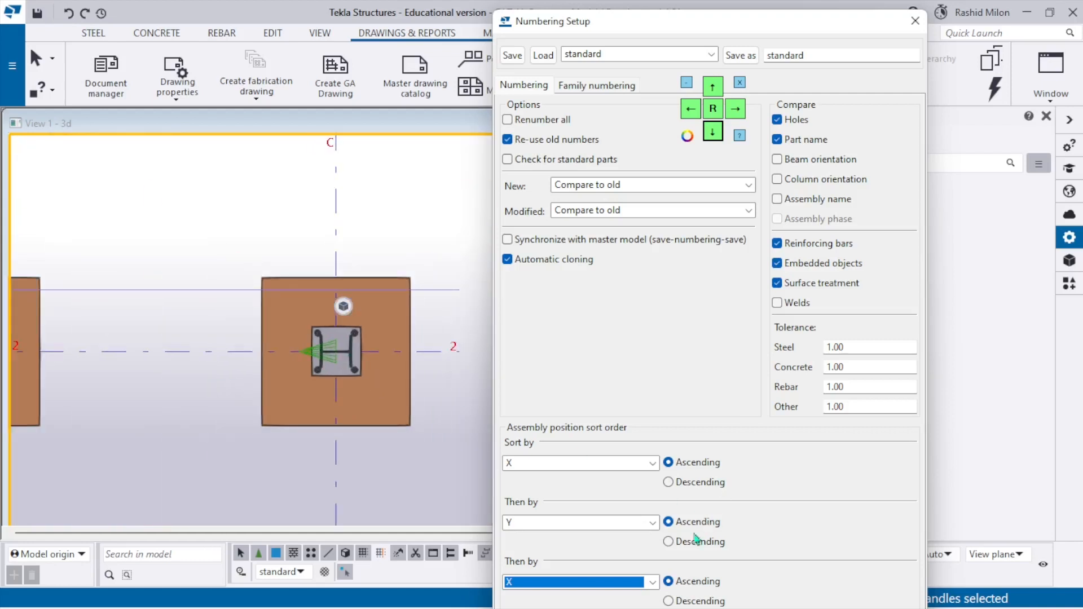
- Include Assembly name in the numbering comparison and apply the settings
{"action": "left_click", "coordinate": [827, 186]}
{"action": "left_click", "coordinate": [827, 186]}
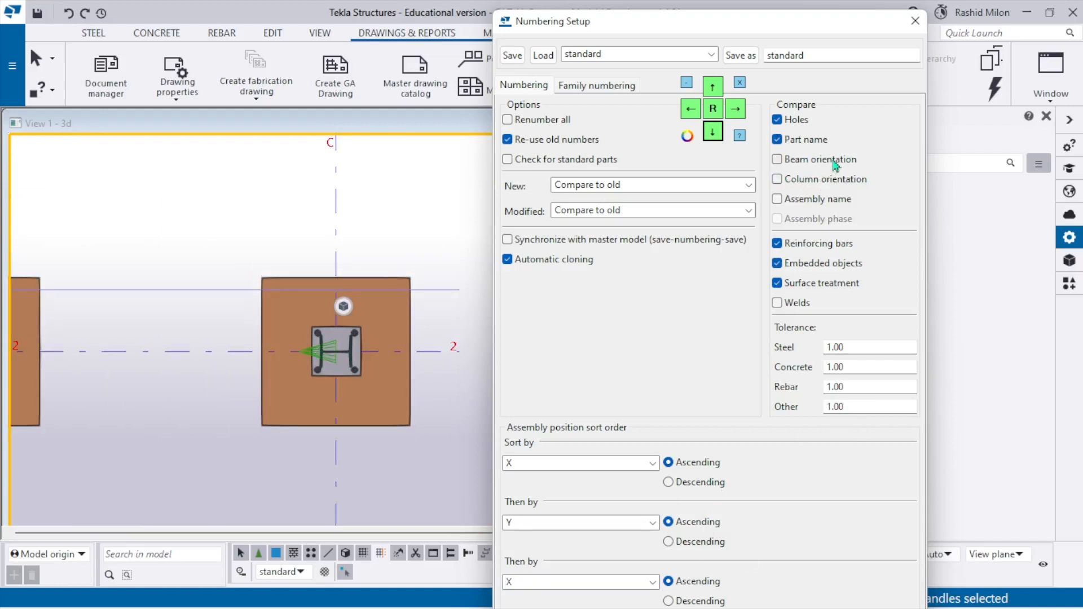
{"action": "left_click", "coordinate": [839, 203]}
{"action": "left_click", "coordinate": [804, 202]}
{"action": "mouse_move", "coordinate": [713, 21]}
{"action": "left_mouse_down"}
{"action": "mouse_move", "coordinate": [713, 100]}
{"action": "mouse_move", "coordinate": [713, 1]}
{"action": "left_mouse_up"}
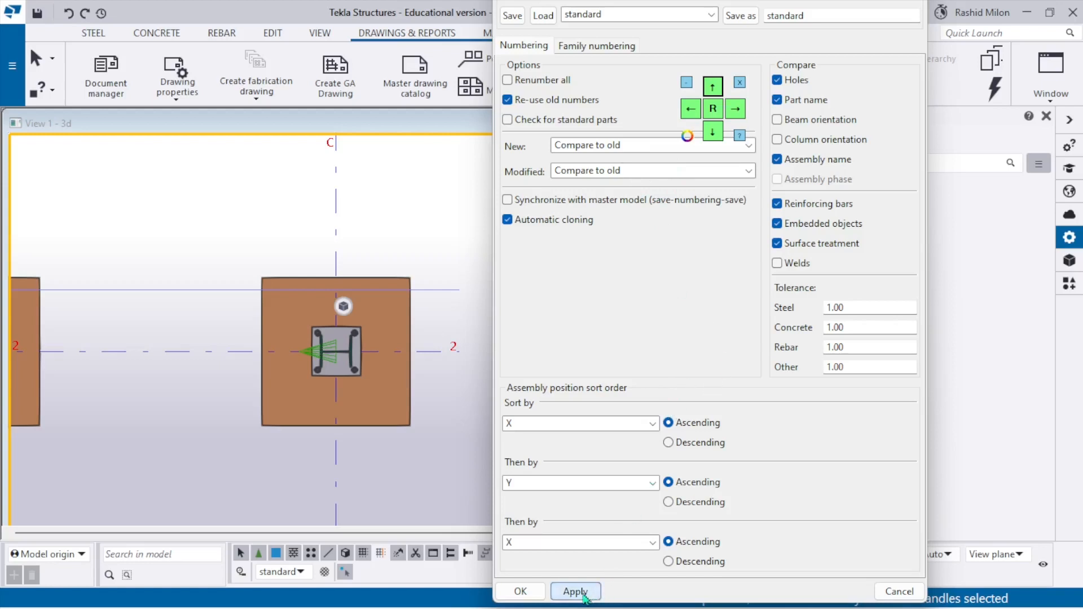
- Save the numbering settings as a preset named "New part number", apply them and close the setup
{"action": "left_click_drag", "start_coordinate": [831, 12], "coordinate": [769, 12]}
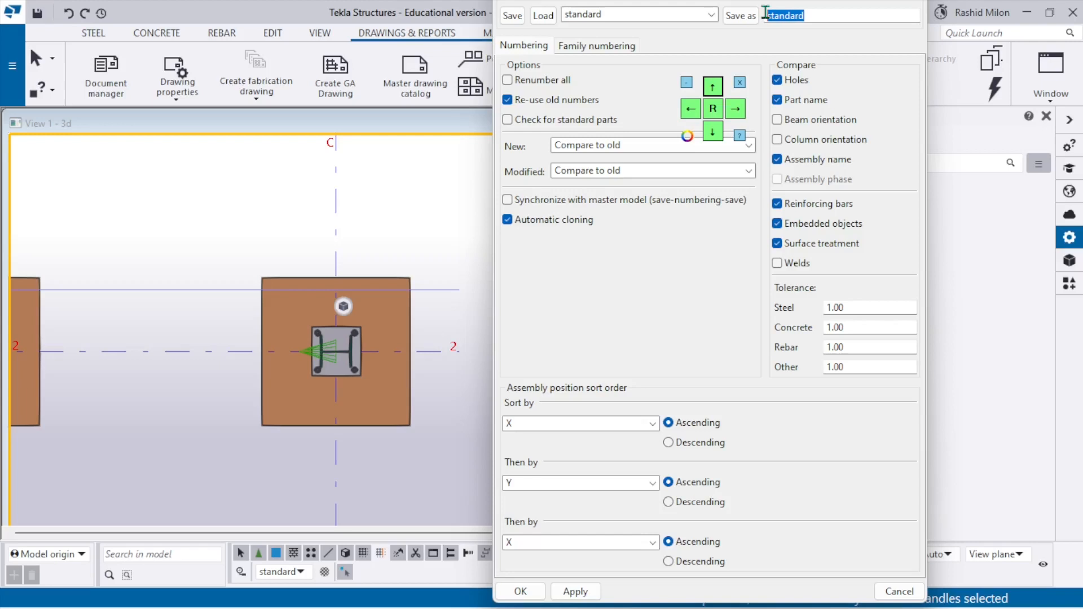
{"action": "type", "text": "N"}
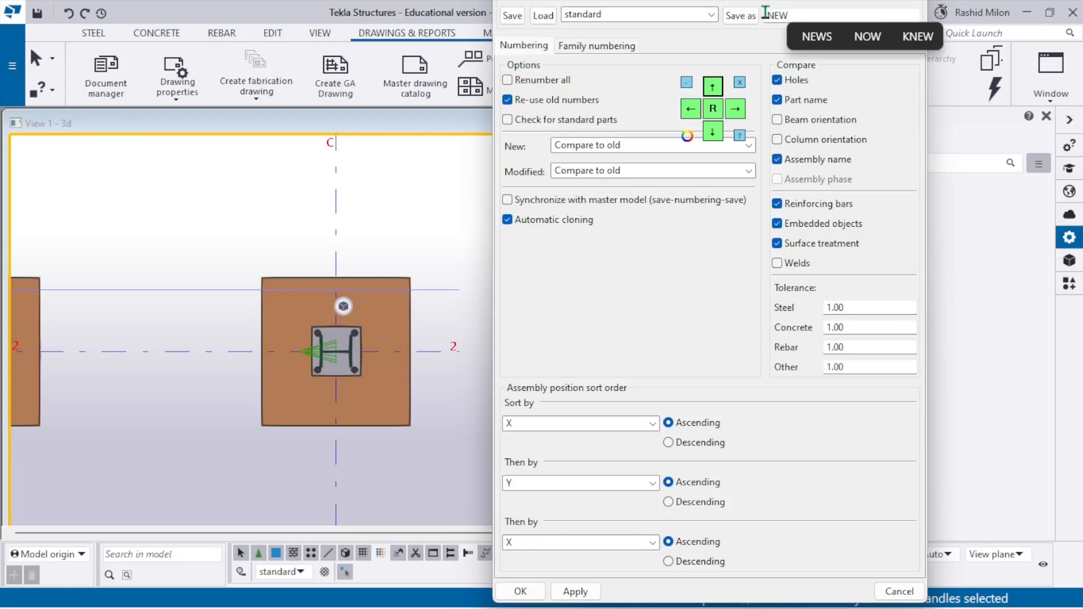
{"action": "type", "text": "ew par"}
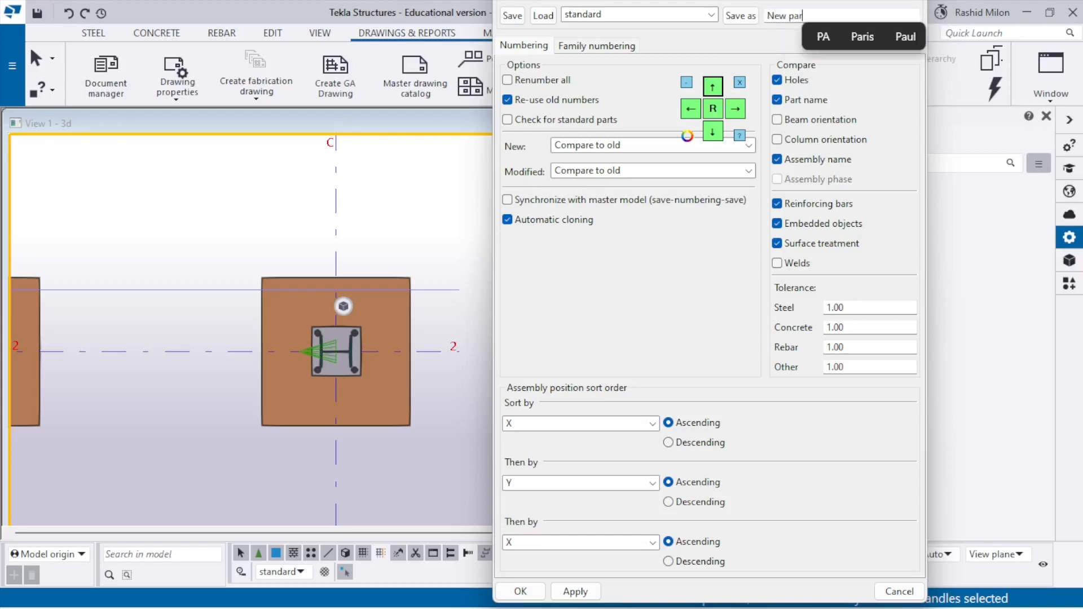
{"action": "type", "text": "t num"}
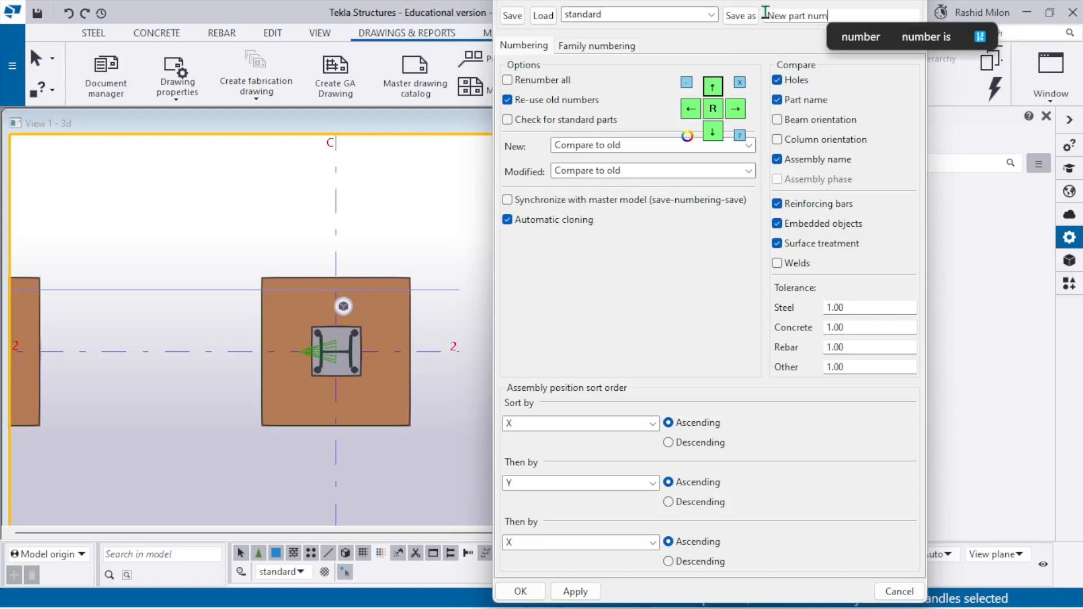
{"action": "type", "text": "ber"}
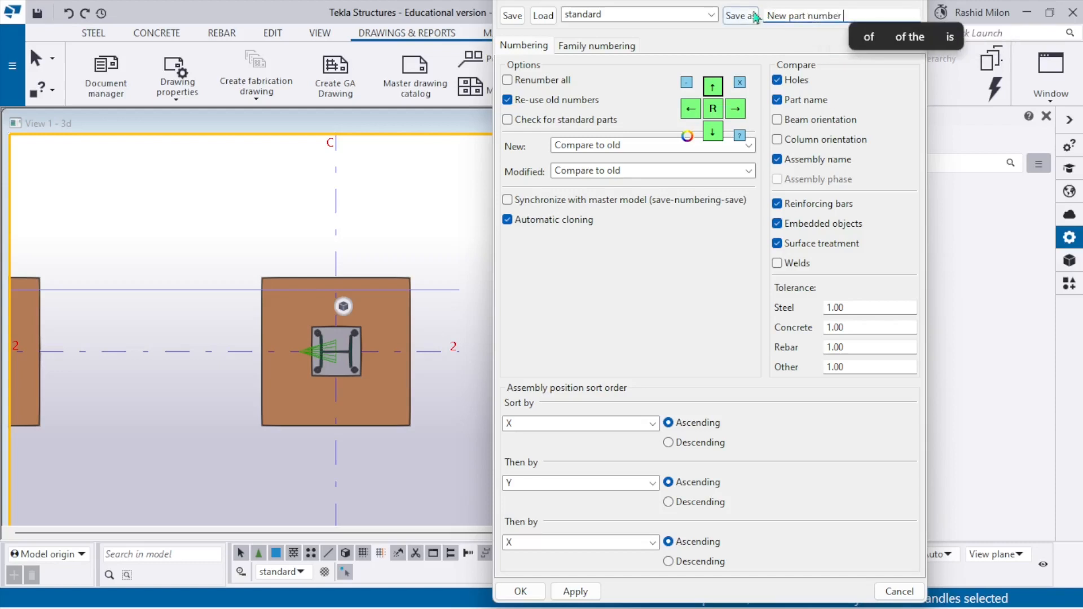
{"action": "left_click", "coordinate": [744, 15]}
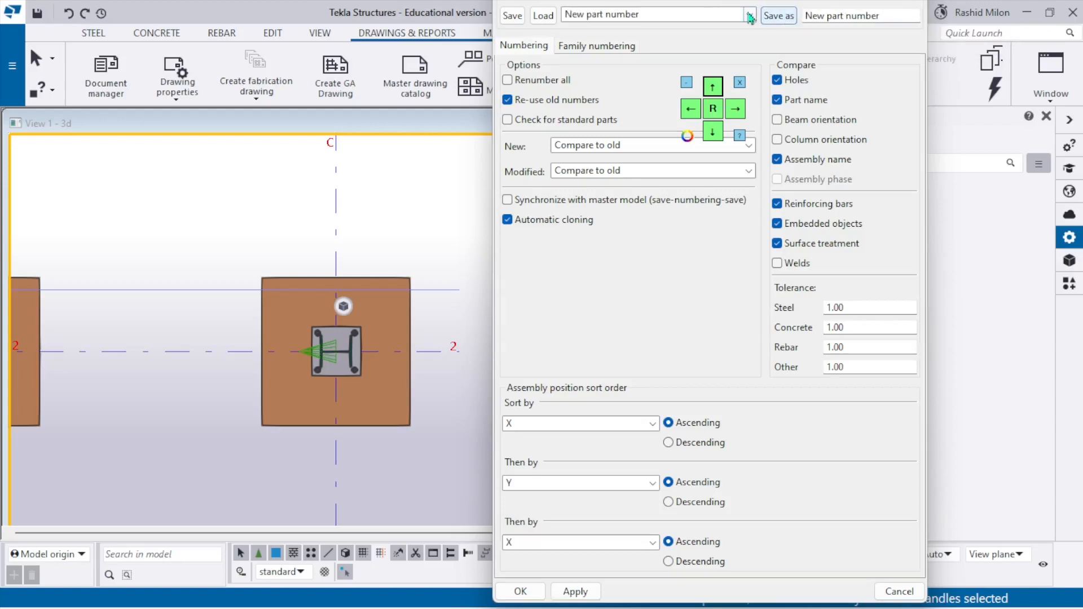
{"action": "left_click", "coordinate": [575, 591]}
{"action": "left_click", "coordinate": [521, 591]}
- Select the steel column at grid C-2 and number the modified objects
{"action": "scroll", "coordinate": [463, 430], "scroll_direction": "down", "scroll_amount": 5}
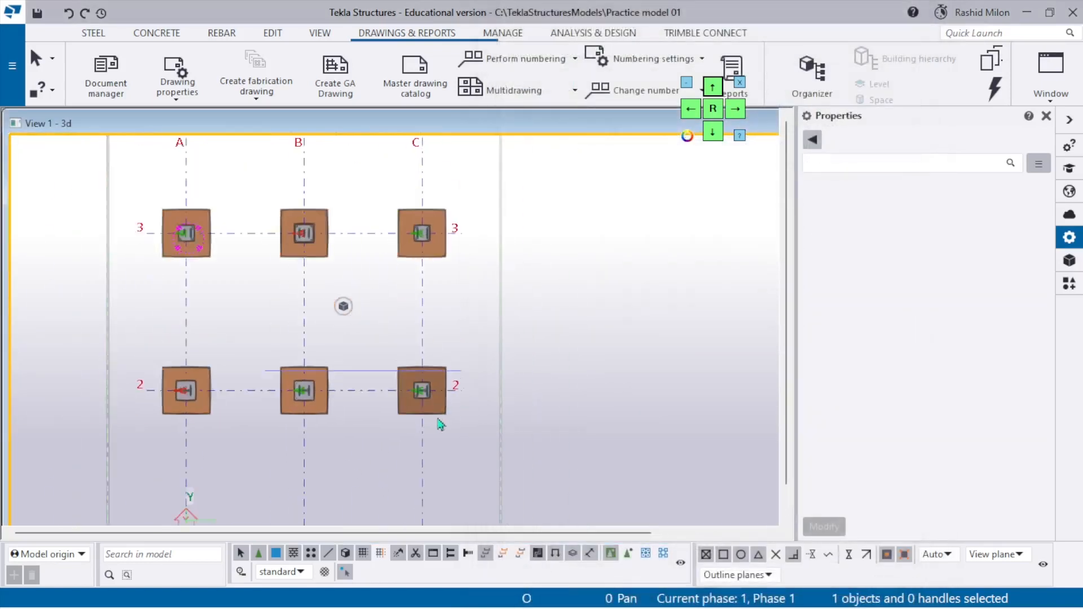
{"action": "scroll", "coordinate": [402, 372], "scroll_direction": "up", "scroll_amount": 12}
{"action": "left_click", "coordinate": [406, 375]}
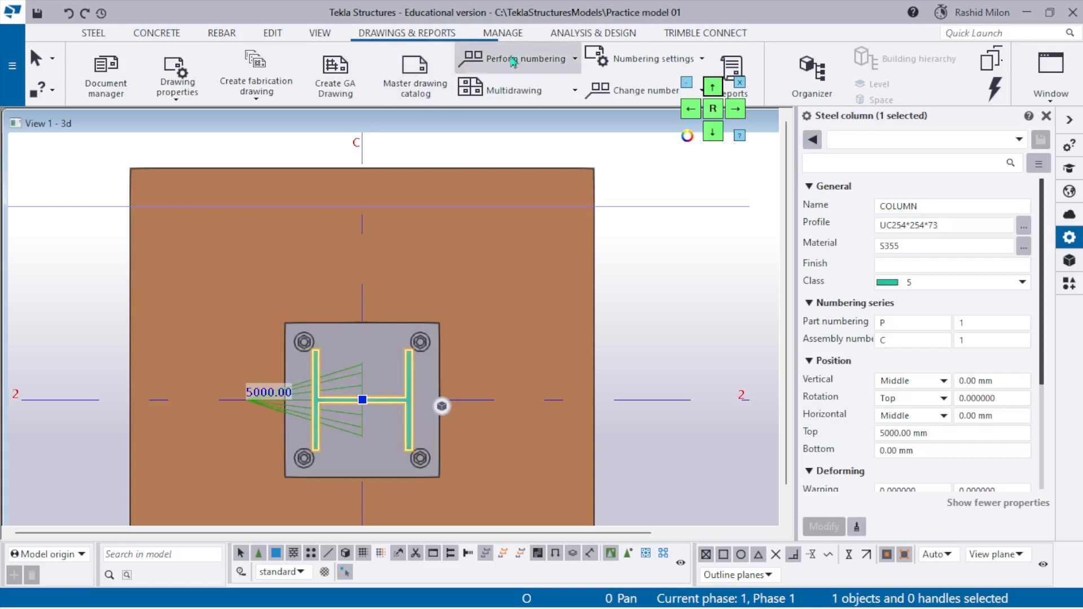
{"action": "left_click", "coordinate": [534, 60]}
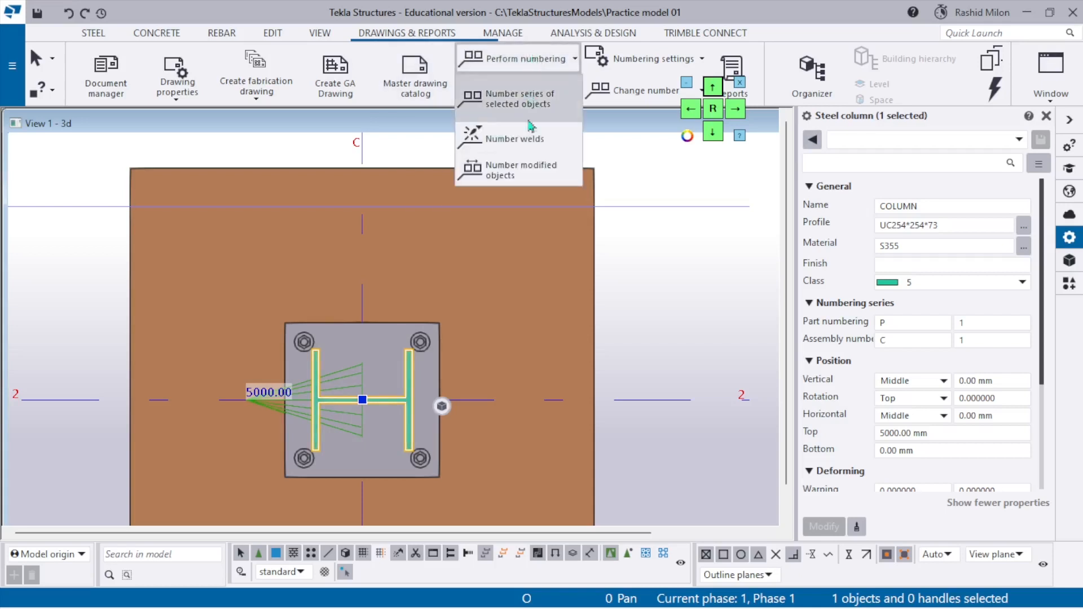
{"action": "left_click", "coordinate": [528, 164]}
{"action": "scroll", "coordinate": [429, 358], "scroll_direction": "down", "scroll_amount": 2}
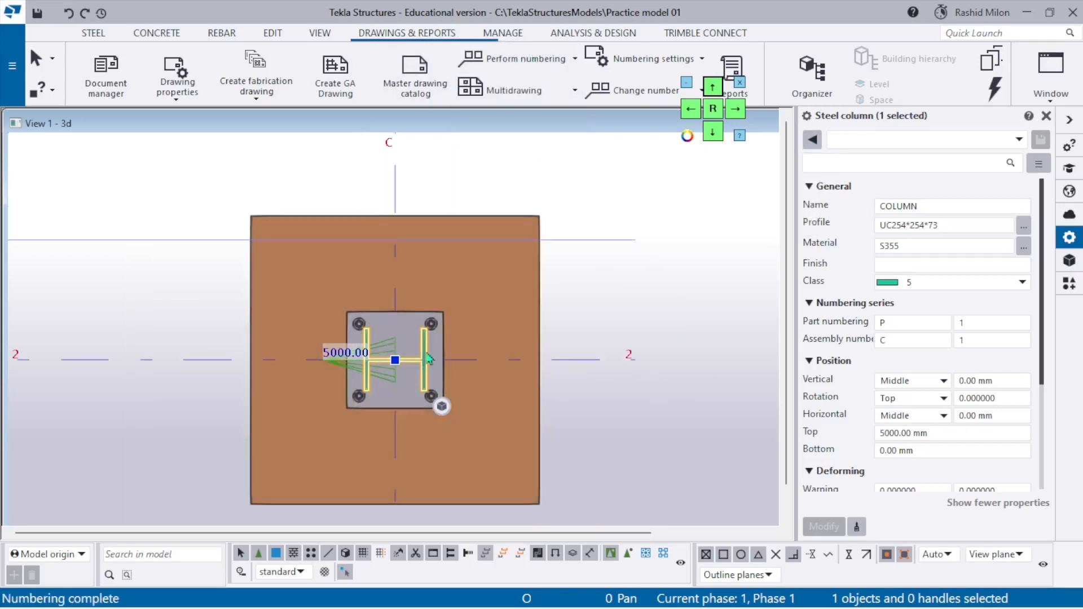
- Deselect the column, fit the work area to the entire model, and inspect the column at grid C-2
{"action": "left_click", "coordinate": [620, 283]}
{"action": "right_click", "coordinate": [614, 280]}
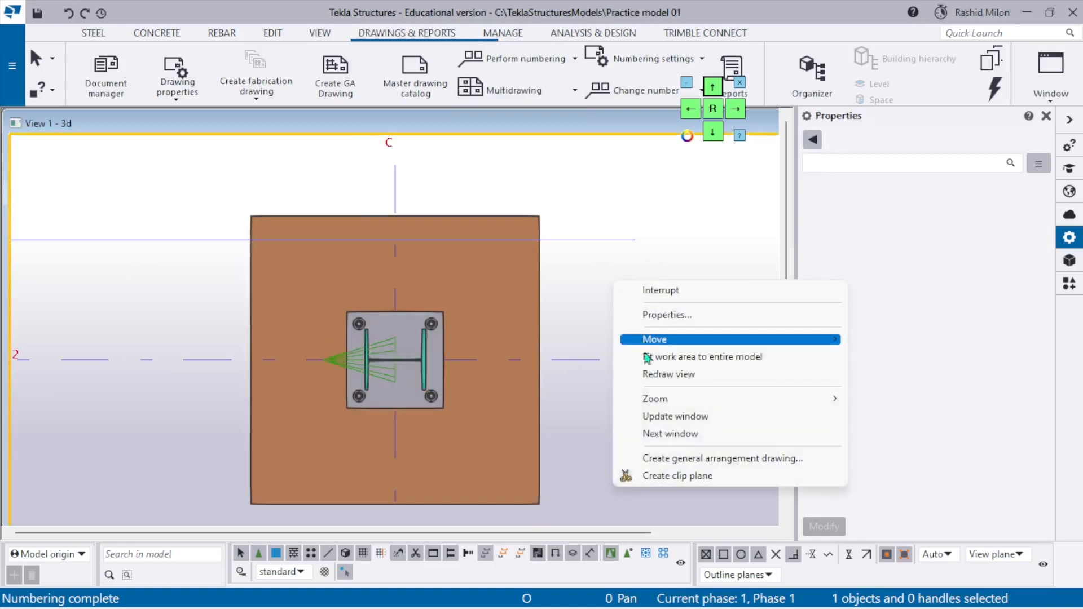
{"action": "left_click", "coordinate": [643, 357]}
{"action": "scroll", "coordinate": [556, 389], "scroll_direction": "up", "scroll_amount": 8}
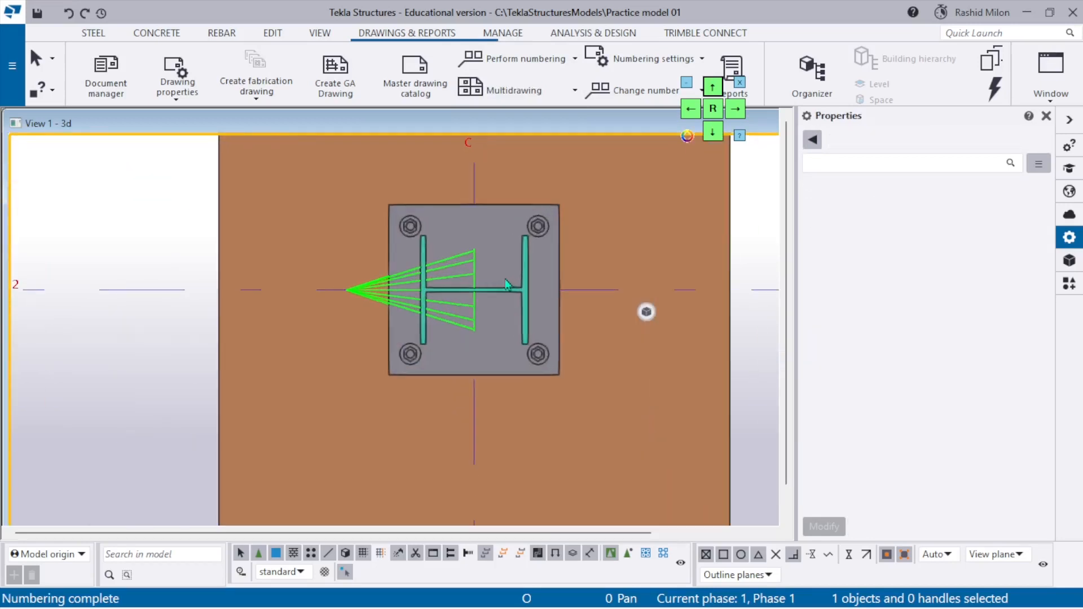
{"action": "scroll", "coordinate": [508, 293], "scroll_direction": "down", "scroll_amount": 3}
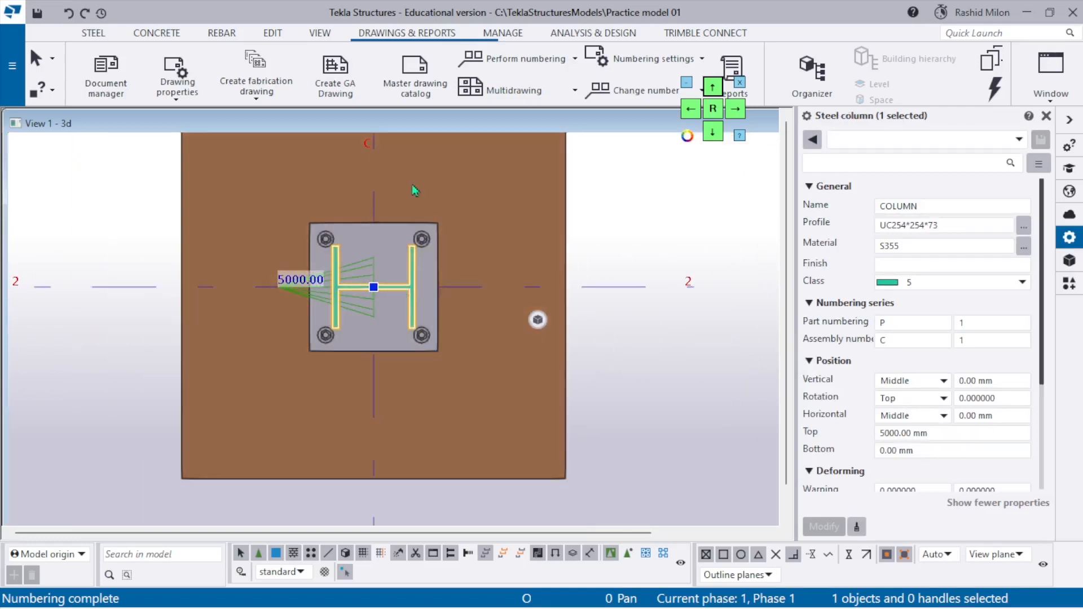
- Enable part labels in the 3D view's display settings, add Part position to the label, and show labels for Selected parts
{"action": "double_click", "coordinate": [599, 225]}
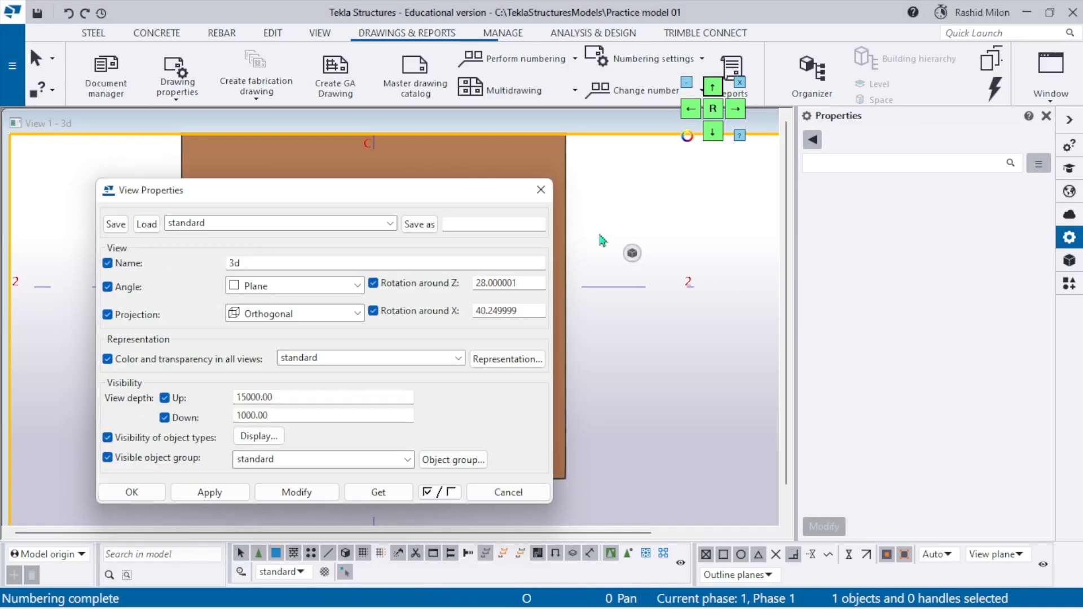
{"action": "left_click", "coordinate": [265, 438]}
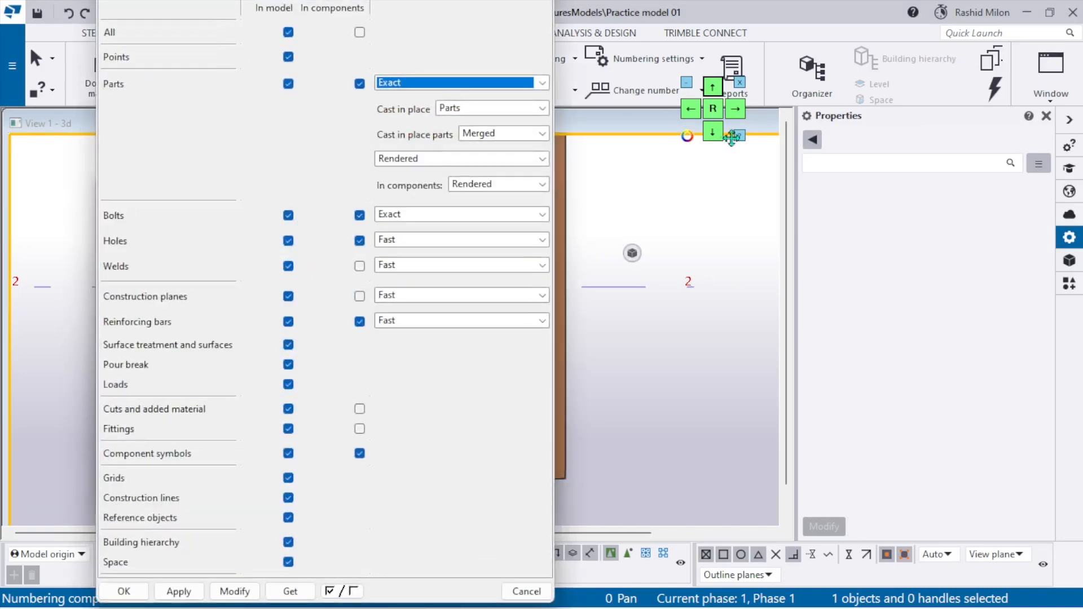
{"action": "left_click", "coordinate": [180, 90]}
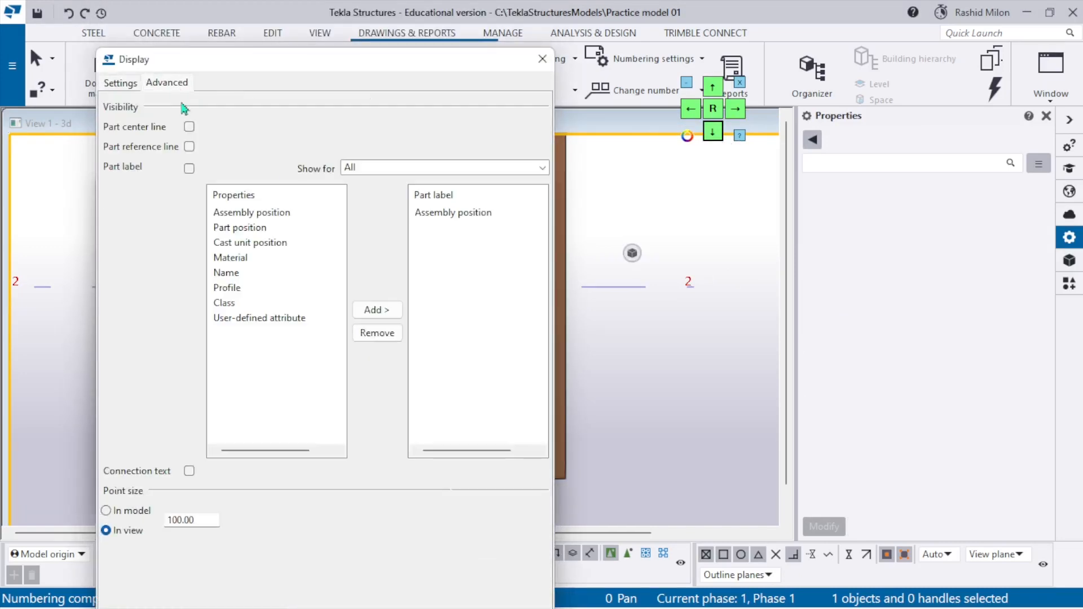
{"action": "left_click", "coordinate": [189, 168]}
{"action": "left_click", "coordinate": [309, 230]}
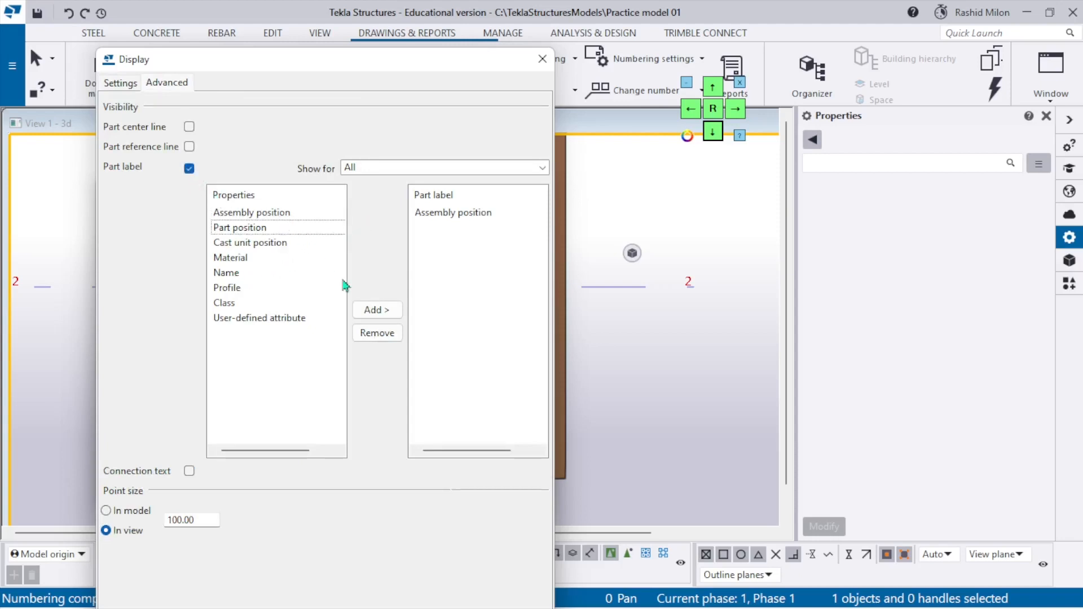
{"action": "left_click", "coordinate": [377, 310]}
{"action": "left_click", "coordinate": [394, 167]}
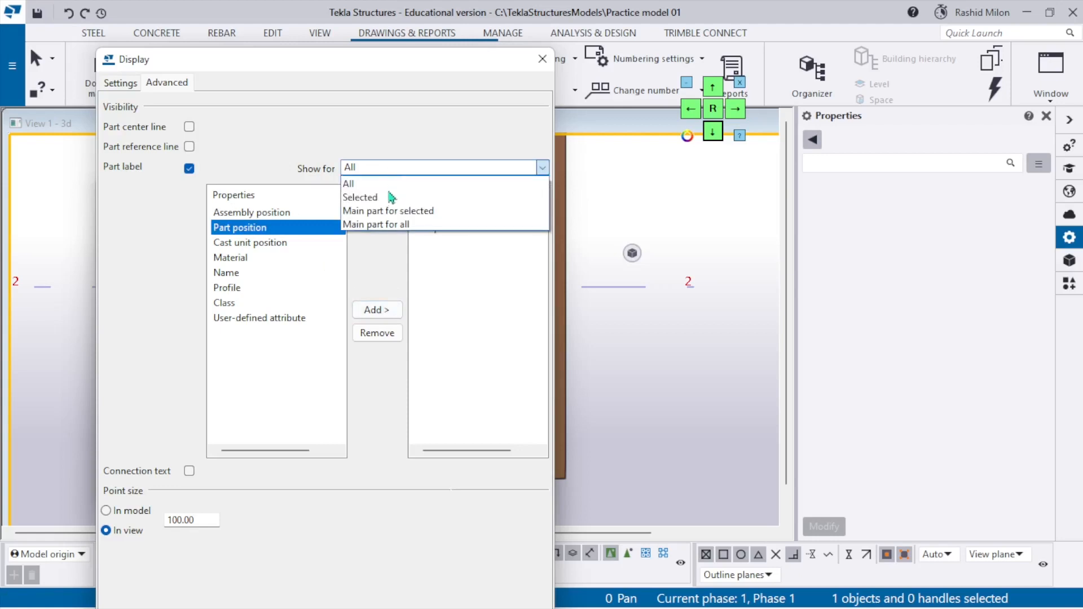
{"action": "left_click", "coordinate": [390, 199]}
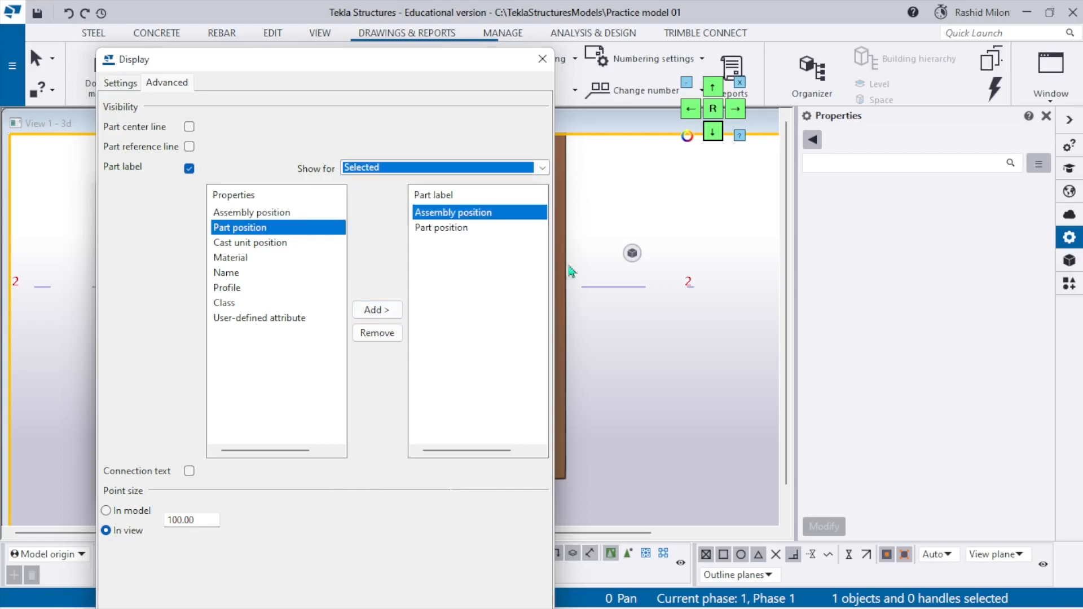
- Apply the display settings to the 3D view and close both the display settings and view properties
{"action": "left_click", "coordinate": [713, 90]}
{"action": "left_click", "coordinate": [713, 90]}
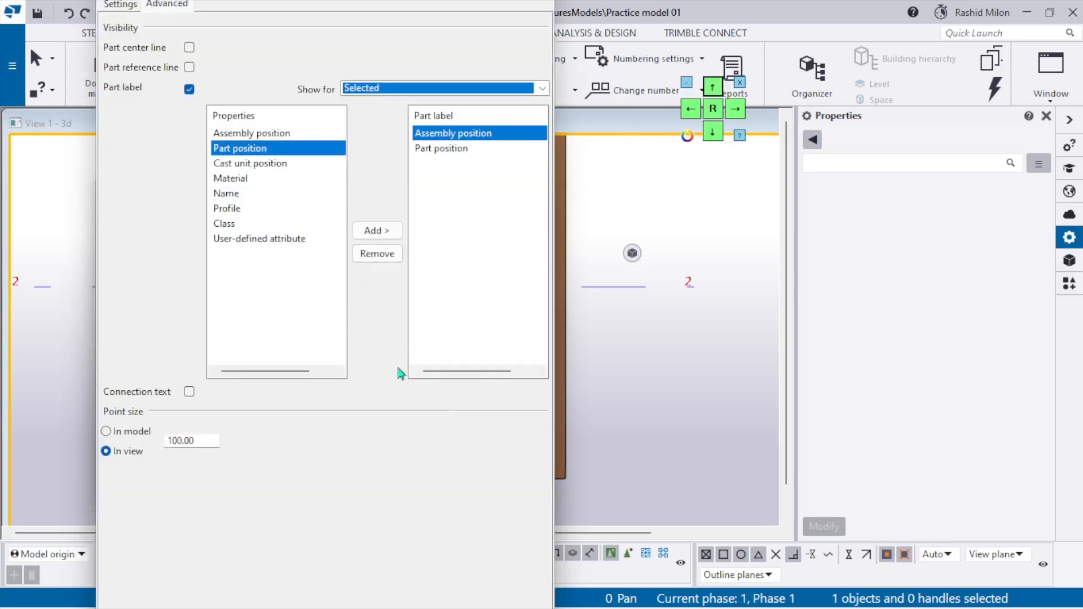
{"action": "left_click", "coordinate": [713, 88]}
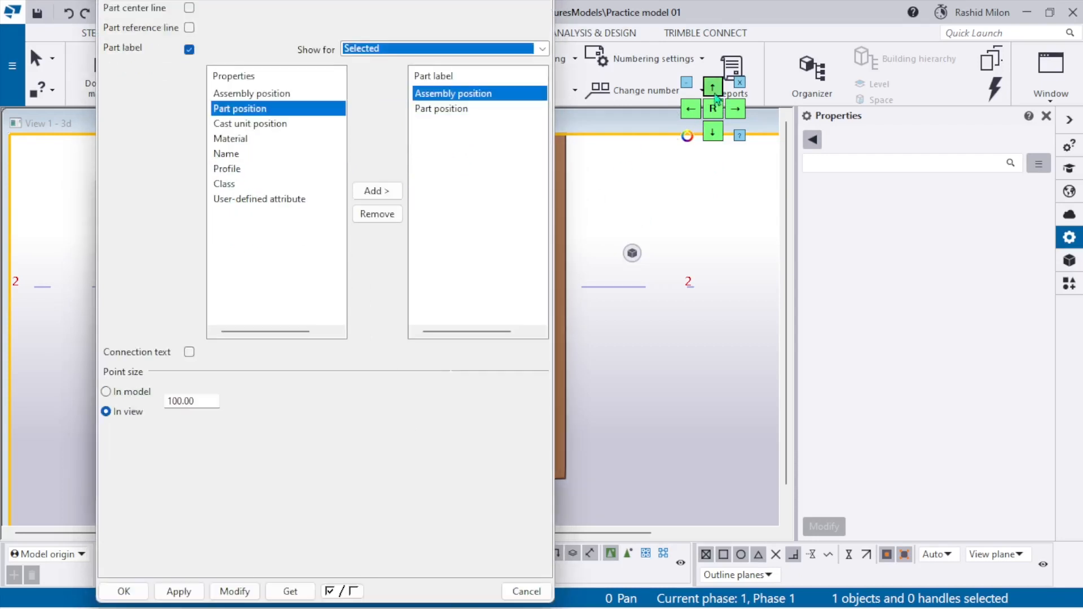
{"action": "left_click", "coordinate": [713, 87]}
{"action": "left_click", "coordinate": [232, 552]}
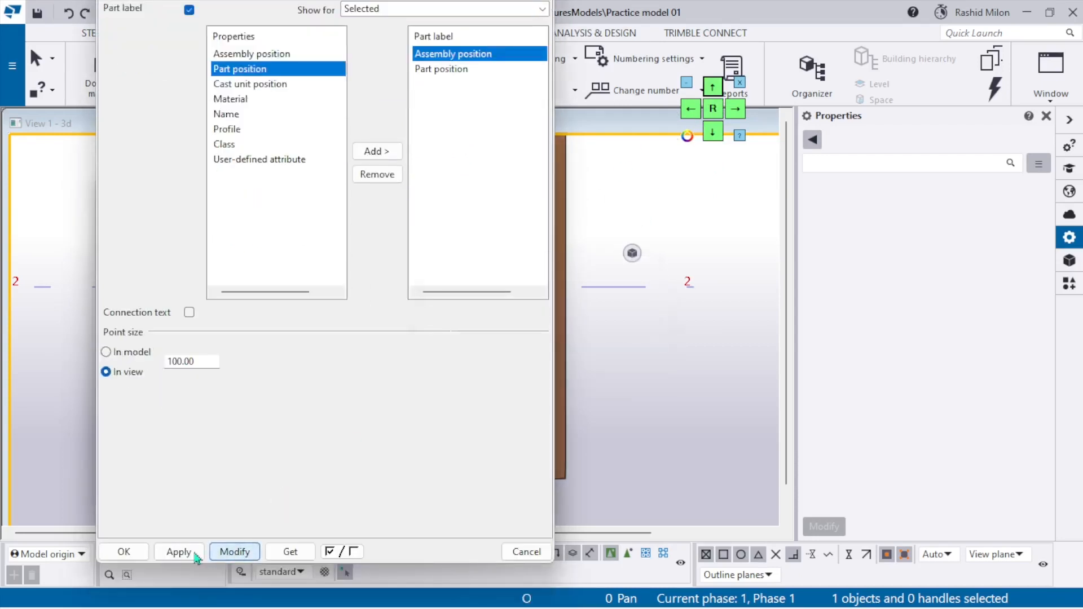
{"action": "left_click", "coordinate": [127, 552]}
{"action": "left_click", "coordinate": [296, 491]}
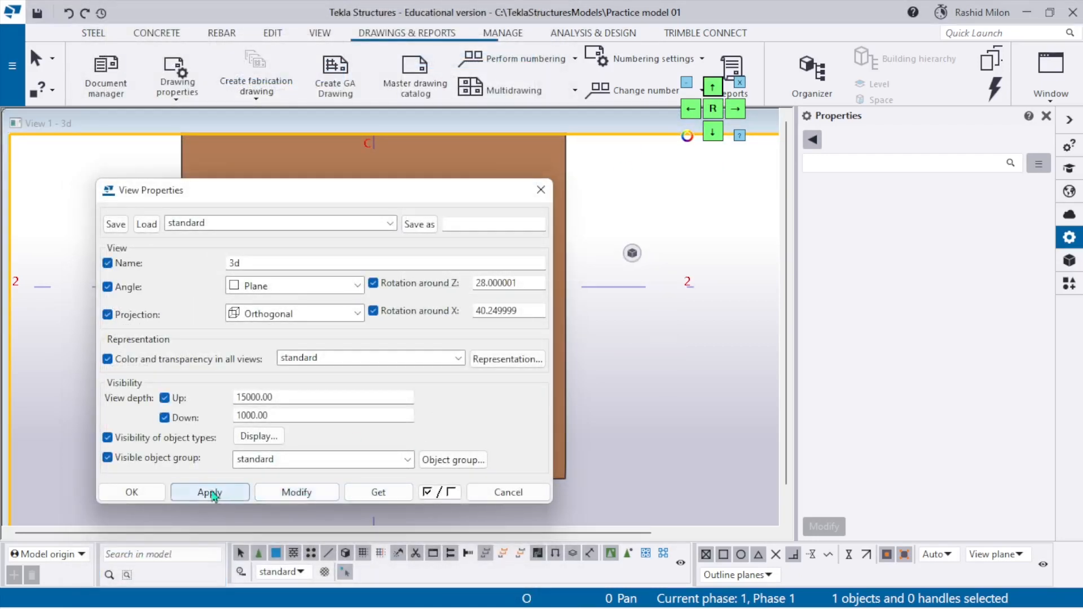
{"action": "left_click", "coordinate": [131, 492]}
- Select the column at grid C-2 and examine its part label from above and in perspective
{"action": "left_click", "coordinate": [394, 287]}
{"action": "scroll", "coordinate": [394, 289], "scroll_direction": "up", "scroll_amount": 5}
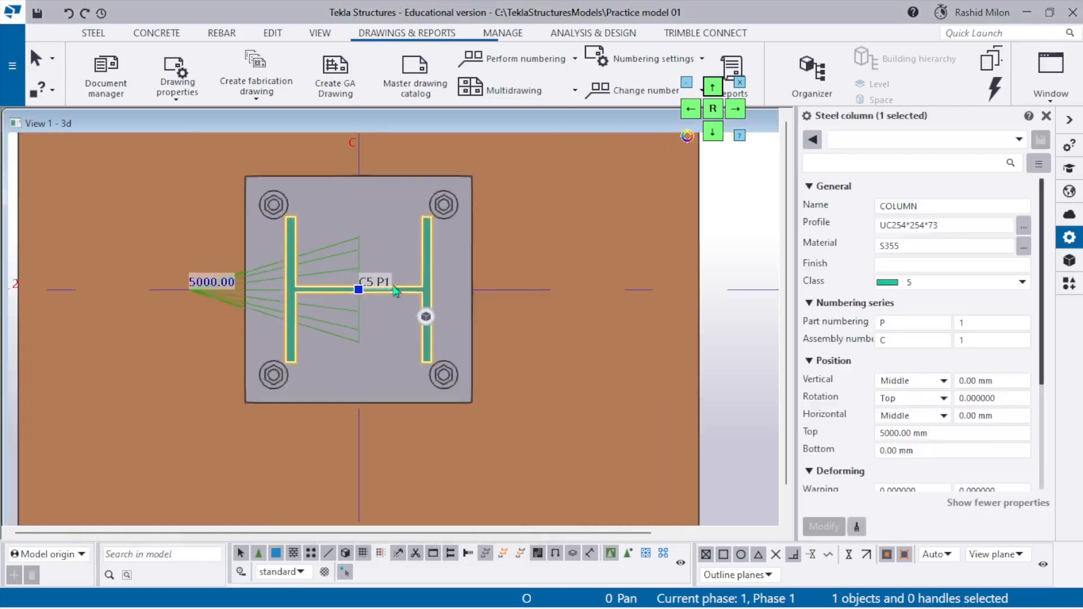
{"action": "scroll", "coordinate": [394, 291], "scroll_direction": "up", "scroll_amount": 1}
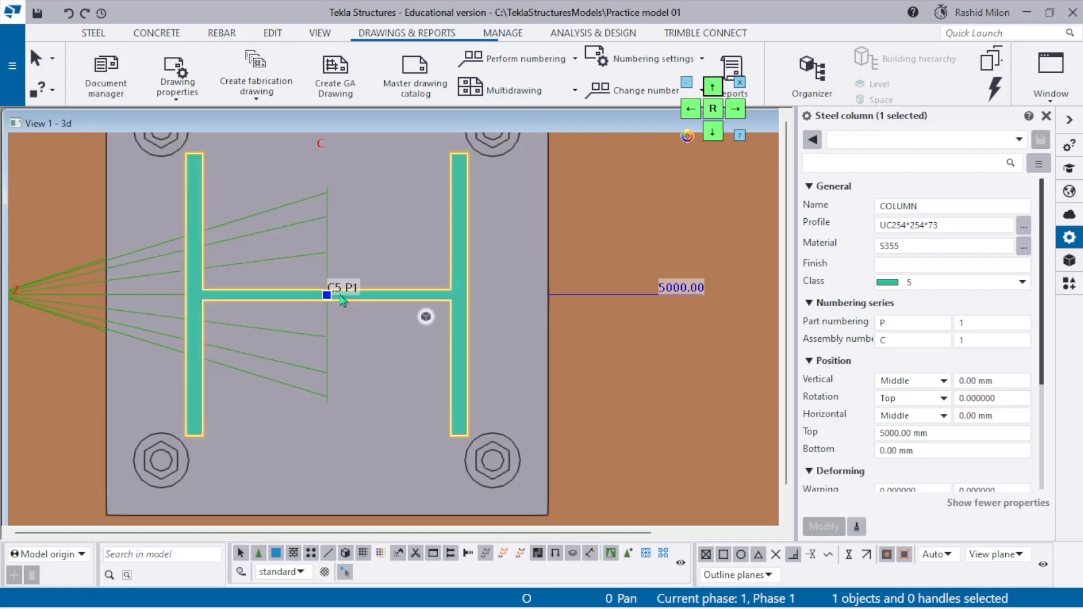
{"action": "scroll", "coordinate": [358, 296], "scroll_direction": "down", "scroll_amount": 5}
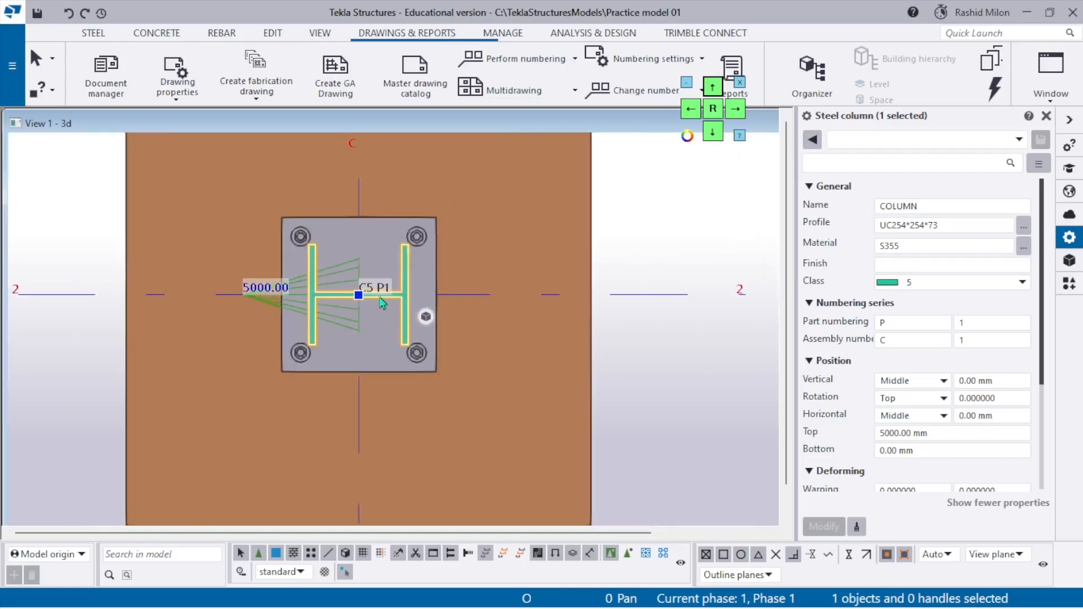
{"action": "scroll", "coordinate": [382, 303], "scroll_direction": "down", "scroll_amount": 6}
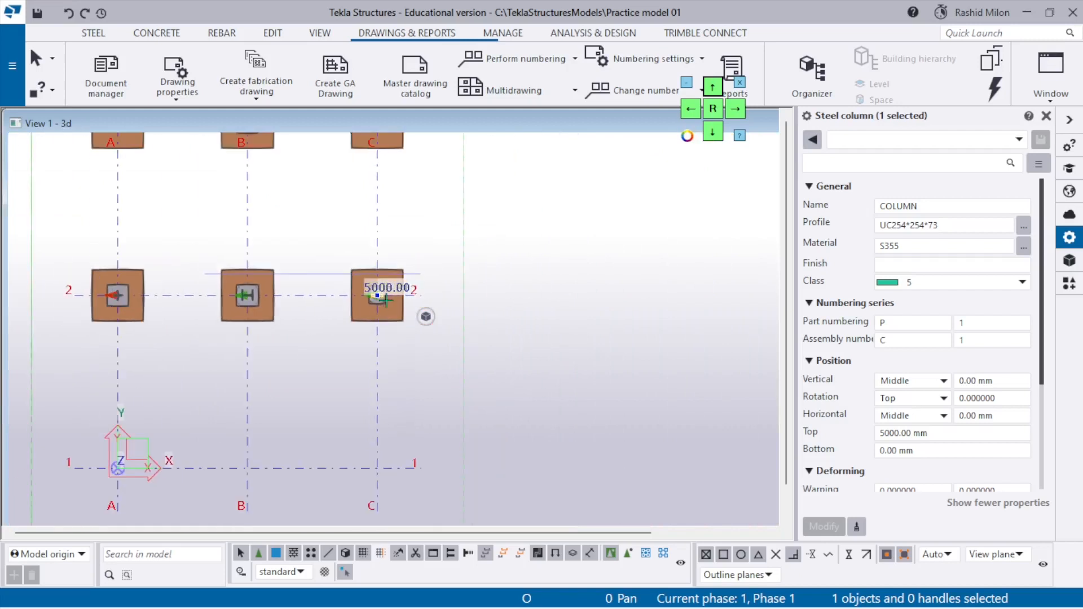
{"action": "middle_click_drag", "start_coordinate": [385, 301], "coordinate": [391, 220], "text": "ctrl"}
{"action": "scroll", "coordinate": [394, 227], "scroll_direction": "up", "scroll_amount": 5}
{"action": "left_click", "coordinate": [369, 298]}
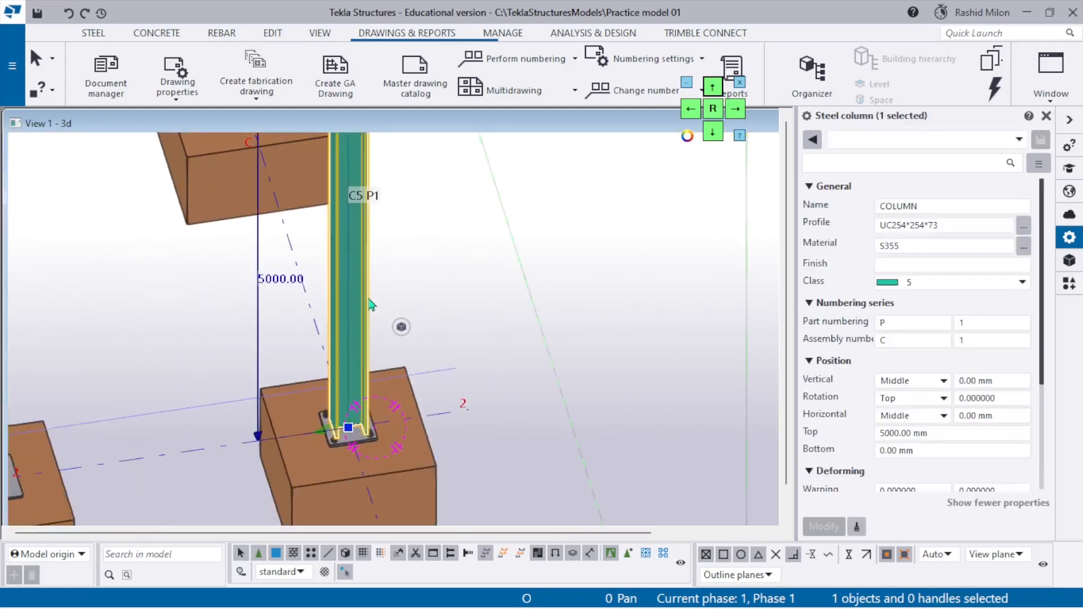
{"action": "middle_click_drag", "start_coordinate": [370, 305], "coordinate": [366, 245], "text": "ctrl"}
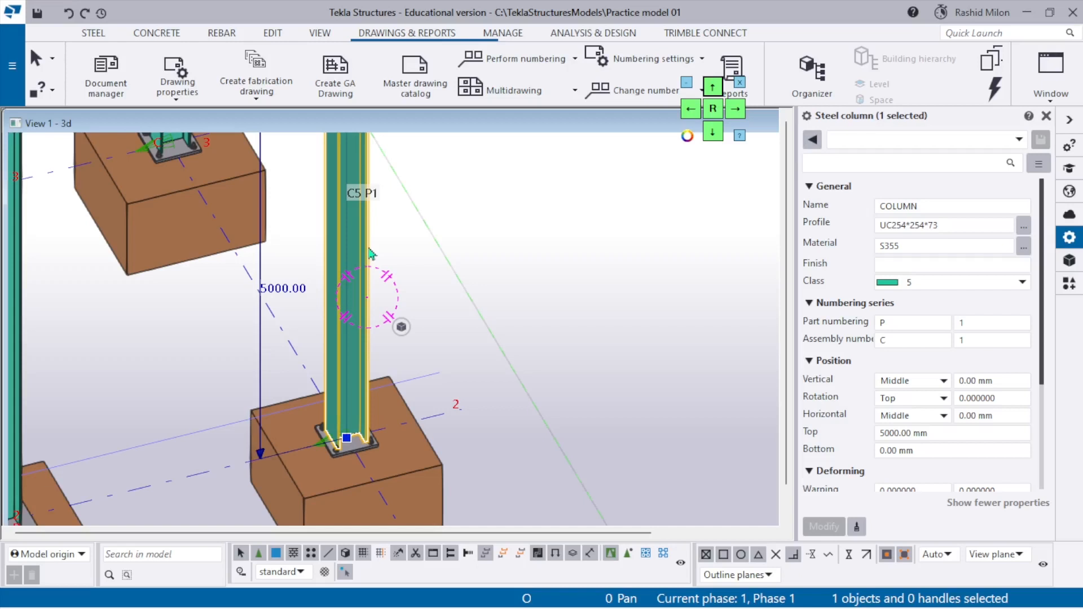
{"action": "scroll", "coordinate": [369, 250], "scroll_direction": "down", "scroll_amount": 1}
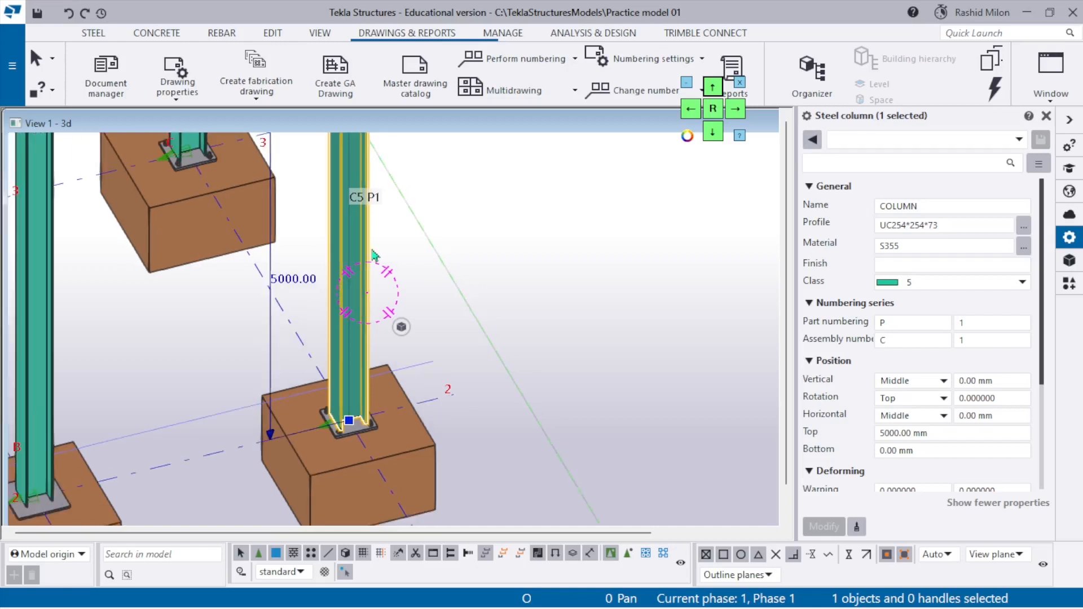
{"action": "scroll", "coordinate": [373, 257], "scroll_direction": "down", "scroll_amount": 2}
{"action": "scroll", "coordinate": [370, 257], "scroll_direction": "up", "scroll_amount": 2}
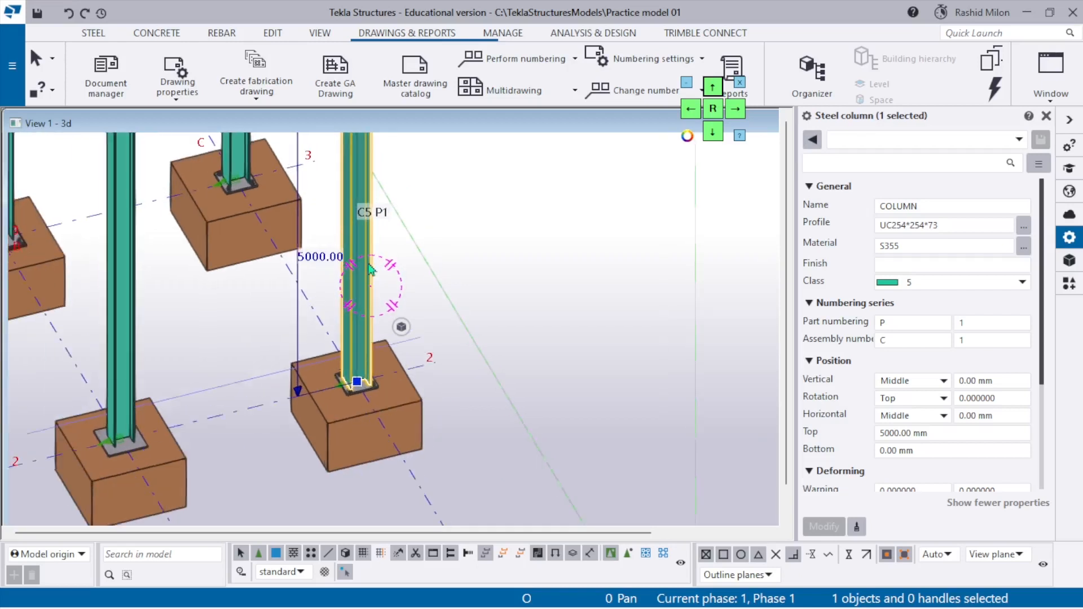
- Try to create a fabrication drawing of the selected column at grid C-2
{"action": "right_click", "coordinate": [369, 258]}
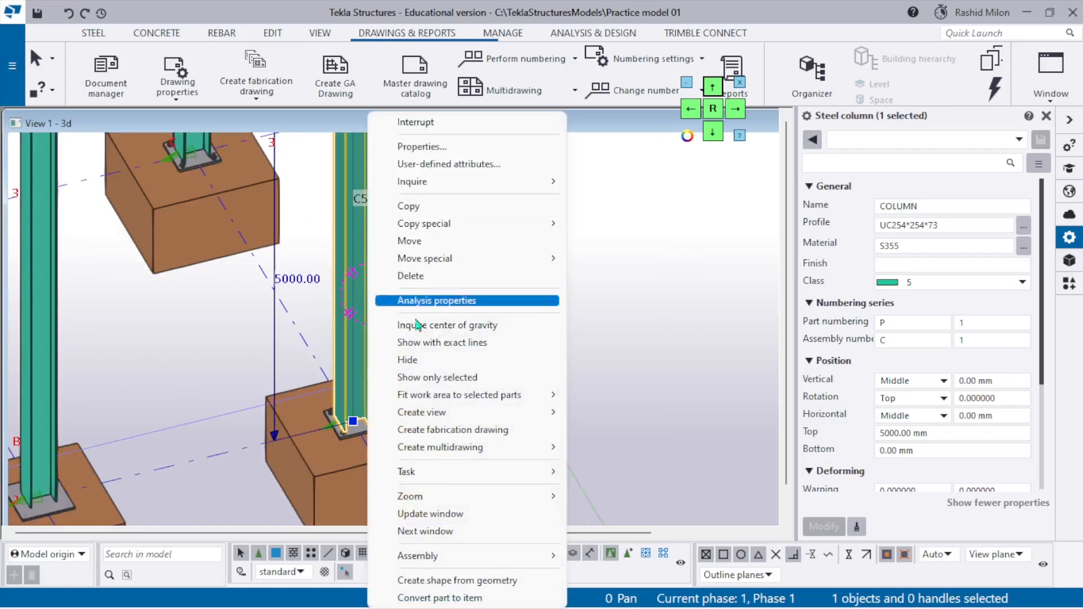
{"action": "mouse_move", "coordinate": [472, 448]}
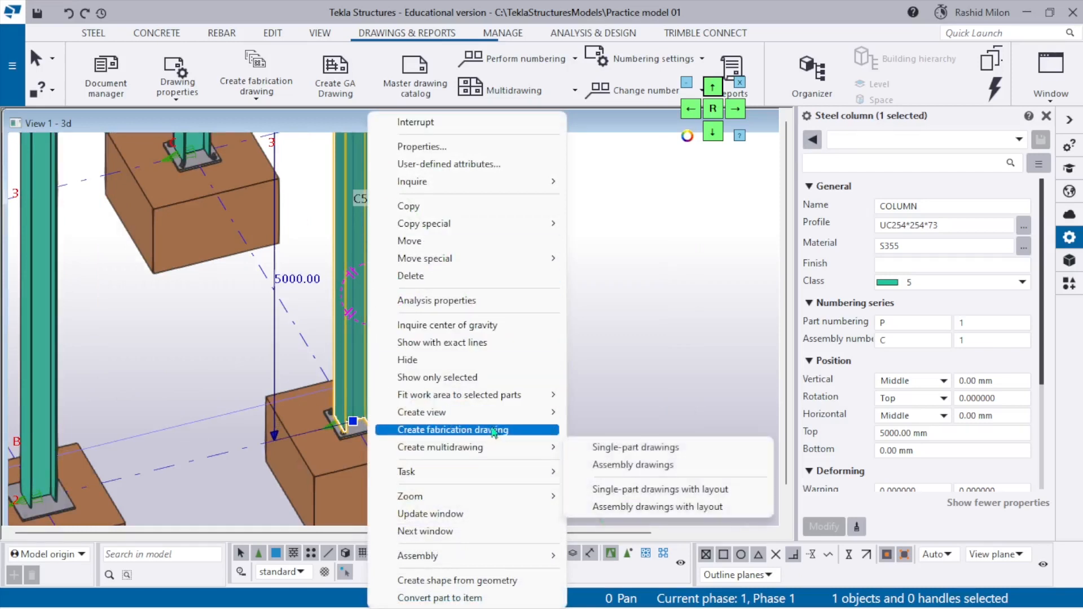
{"action": "left_click", "coordinate": [494, 431]}
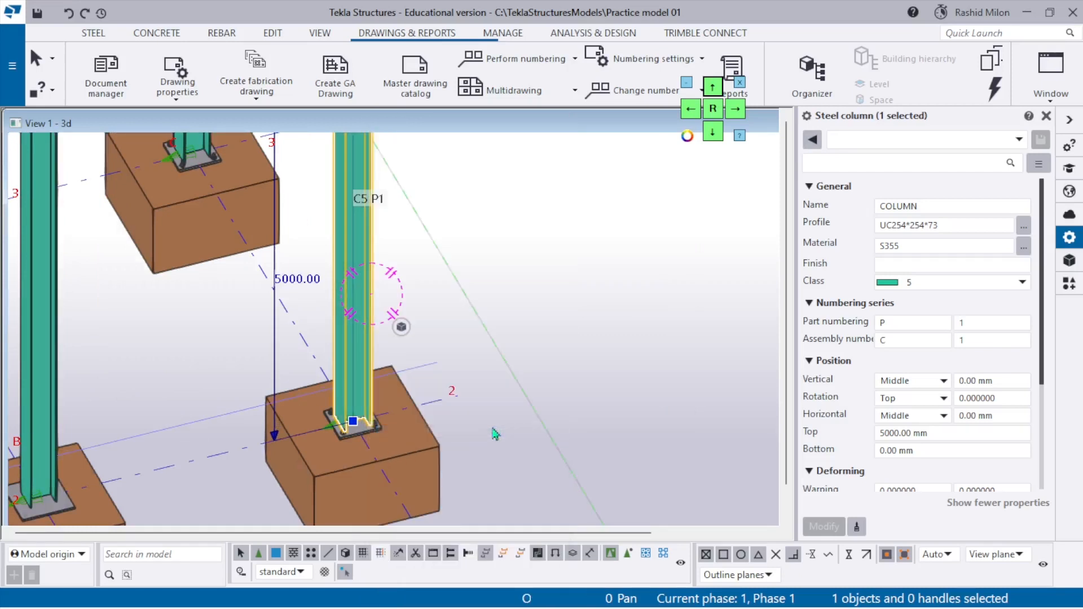
{"action": "scroll", "coordinate": [296, 357], "scroll_direction": "down", "scroll_amount": 2}
{"action": "right_click", "coordinate": [351, 309]}
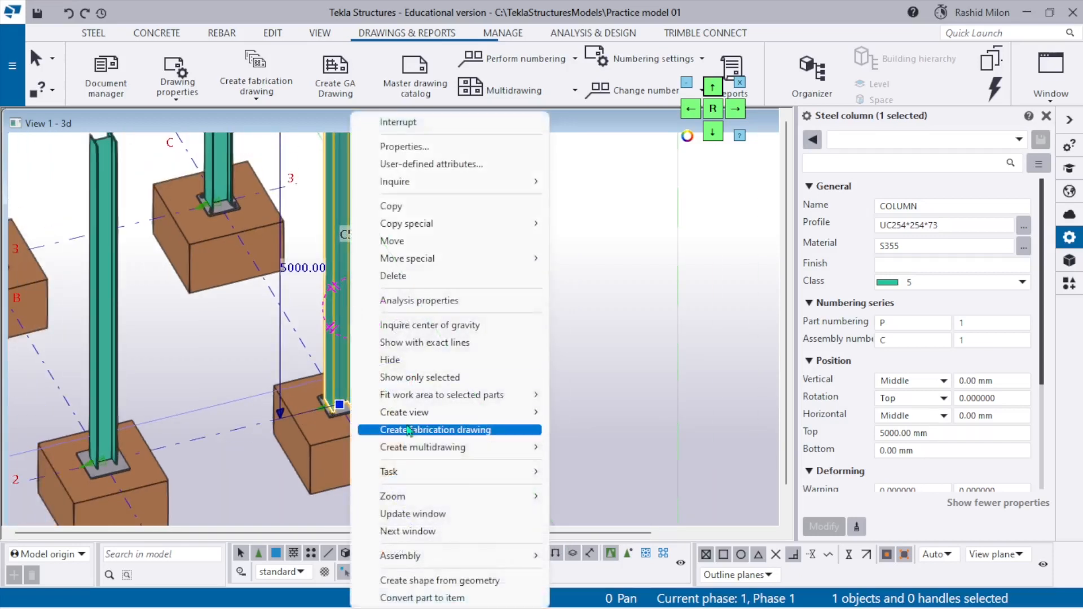
{"action": "left_click", "coordinate": [410, 431]}
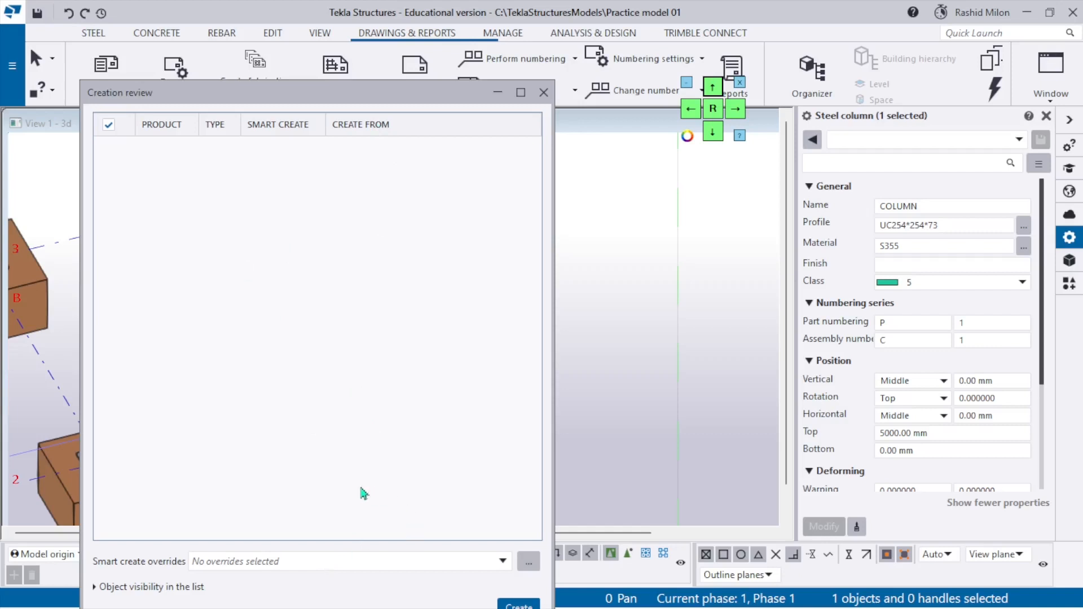
{"action": "left_click", "coordinate": [713, 132]}
{"action": "left_click", "coordinate": [713, 87]}
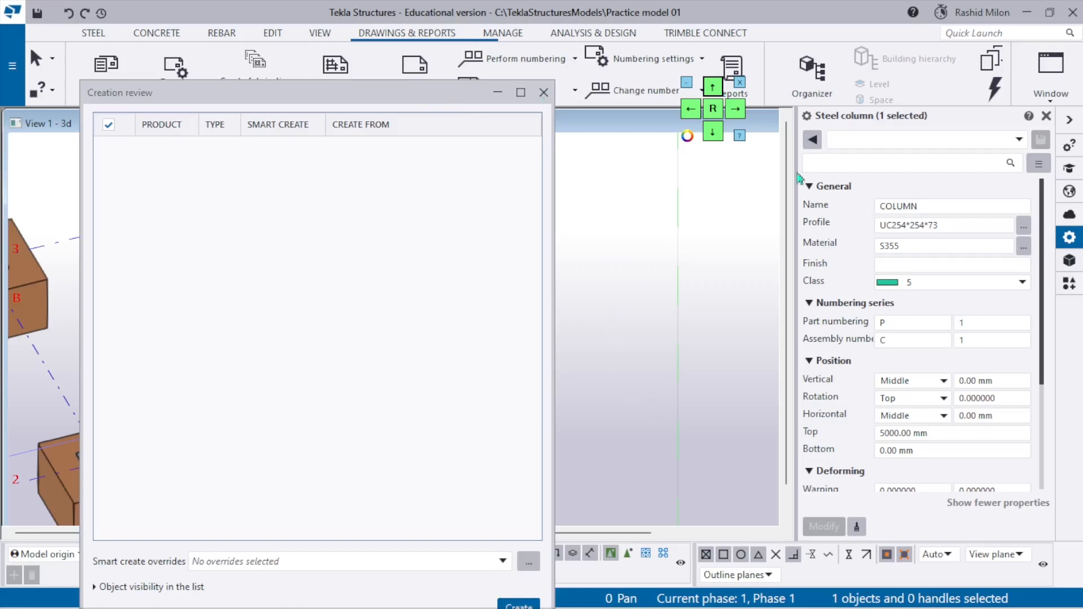
{"action": "left_click", "coordinate": [712, 132]}
{"action": "left_click", "coordinate": [713, 110]}
{"action": "mouse_move", "coordinate": [304, 608]}
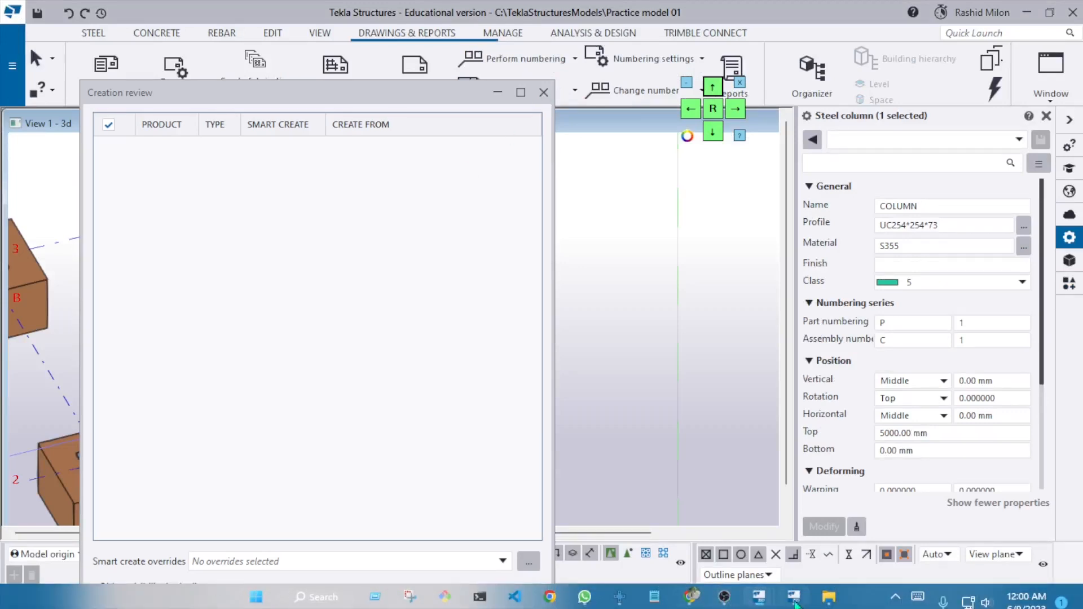
{"action": "mouse_move", "coordinate": [796, 602]}
{"action": "left_click", "coordinate": [773, 496]}
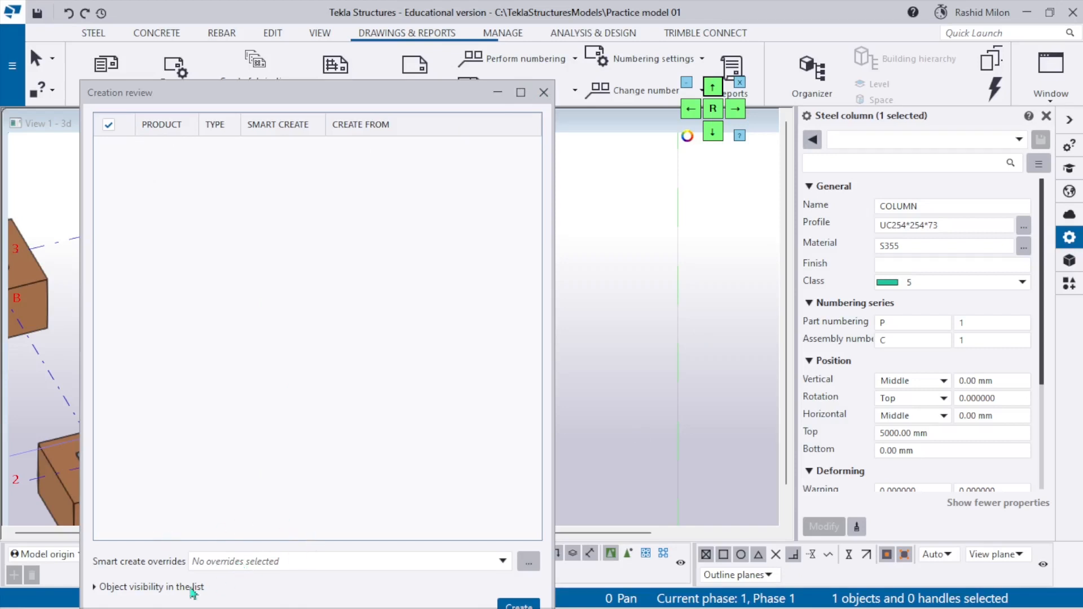
{"action": "mouse_move", "coordinate": [511, 606]}
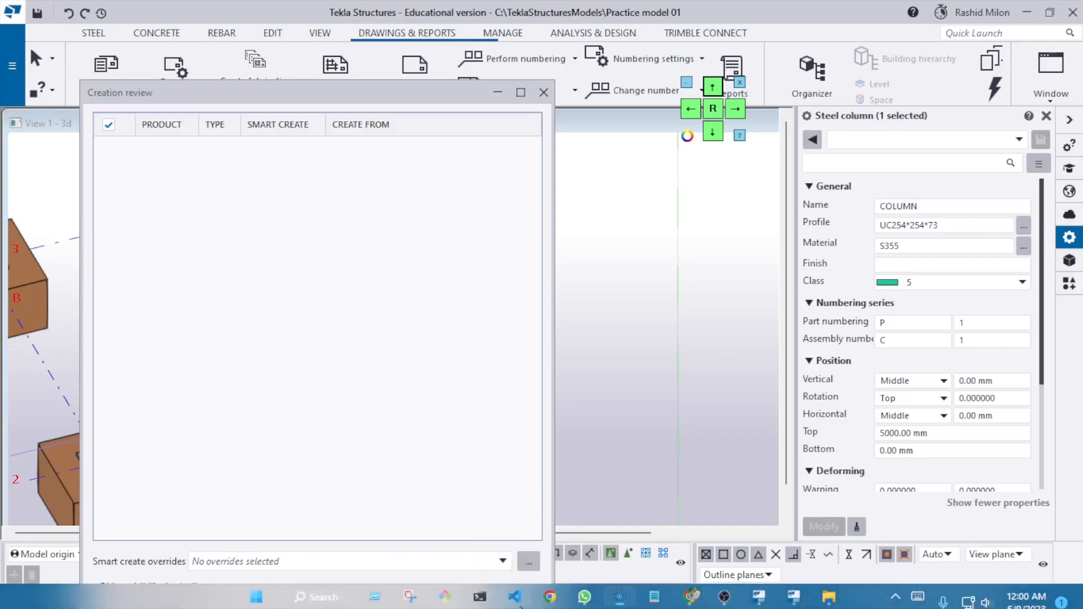
{"action": "left_click", "coordinate": [719, 88]}
{"action": "left_click", "coordinate": [719, 88]}
{"action": "left_click", "coordinate": [720, 88]}
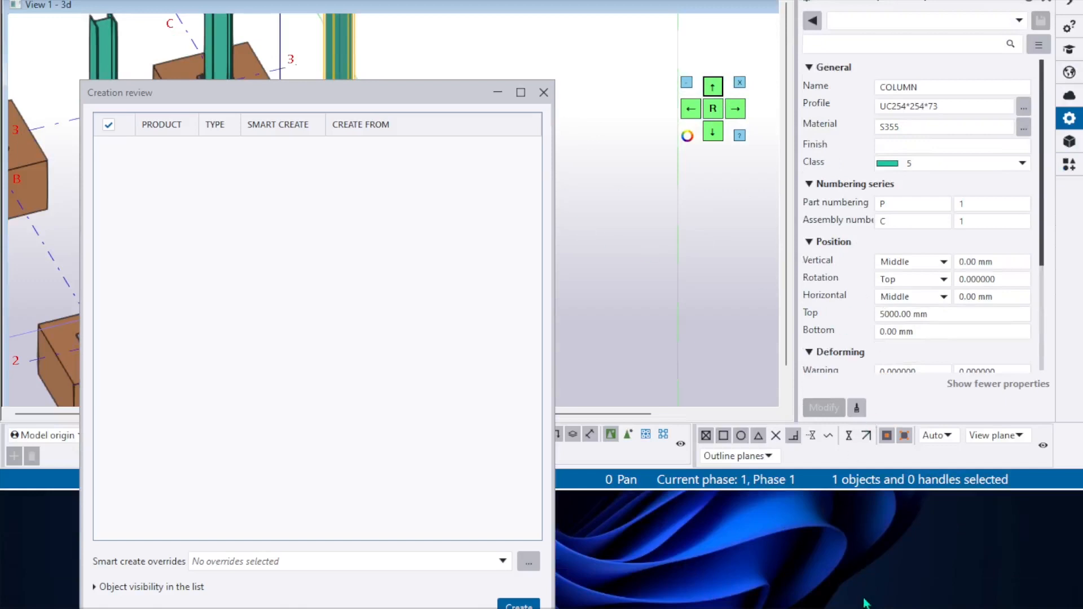
{"action": "mouse_move", "coordinate": [866, 605]}
{"action": "left_click", "coordinate": [726, 599]}
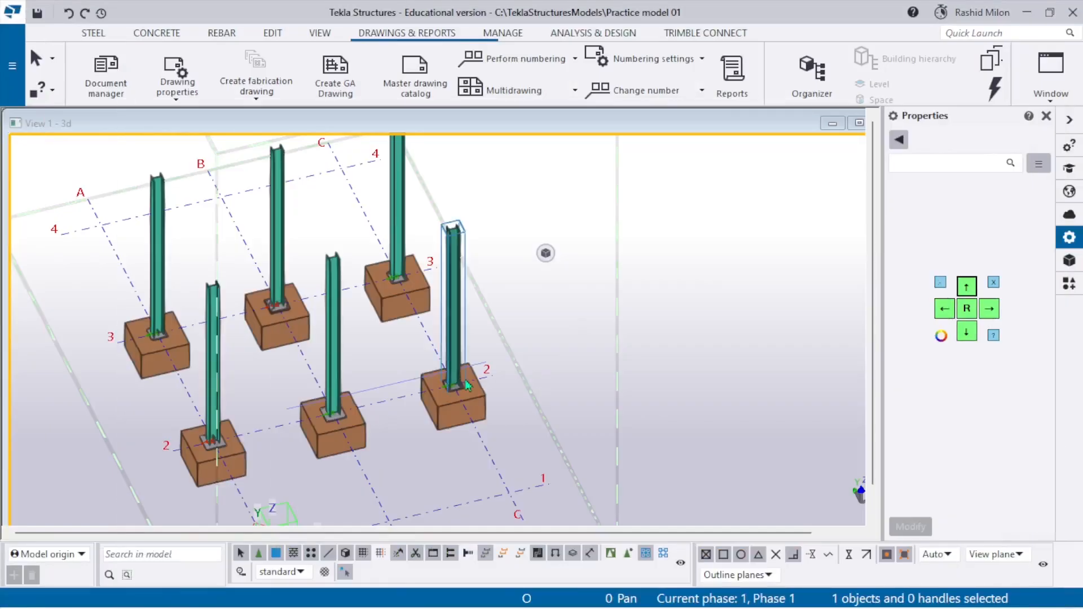
- Select the steel assembly of the column at grid C-2 and create its assembly drawings with layout
{"action": "scroll", "coordinate": [462, 383], "scroll_direction": "up", "scroll_amount": 10}
{"action": "left_click", "coordinate": [415, 314]}
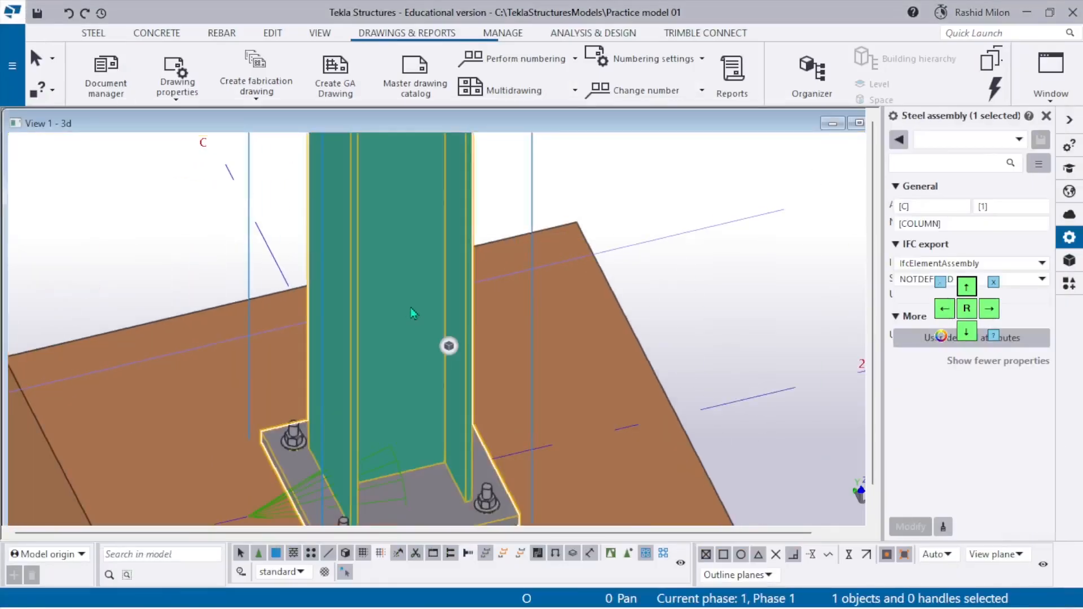
{"action": "scroll", "coordinate": [411, 322], "scroll_direction": "down", "scroll_amount": 2}
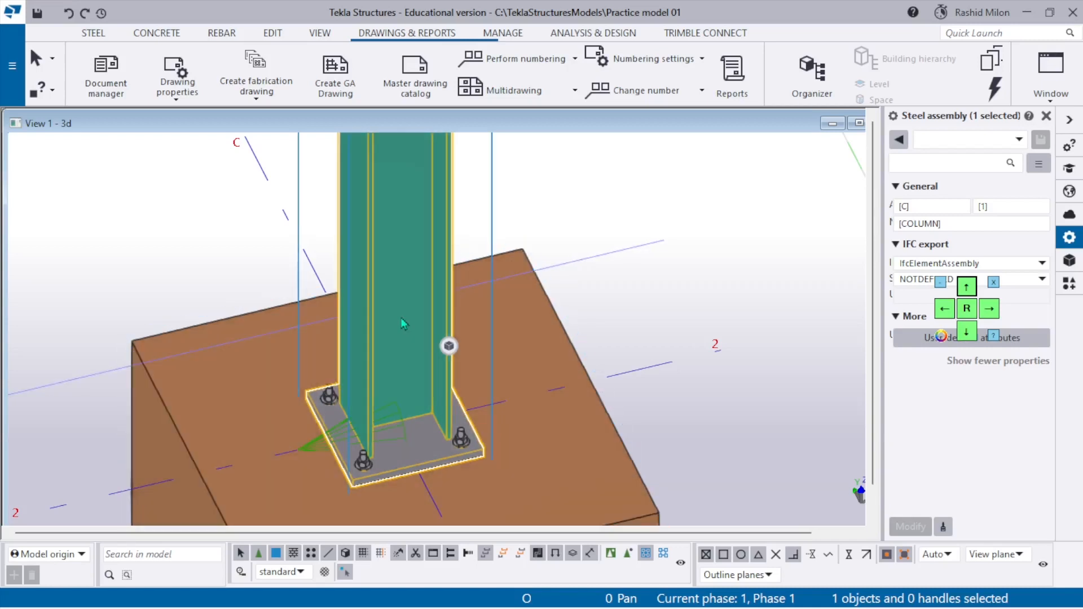
{"action": "right_click", "coordinate": [409, 268]}
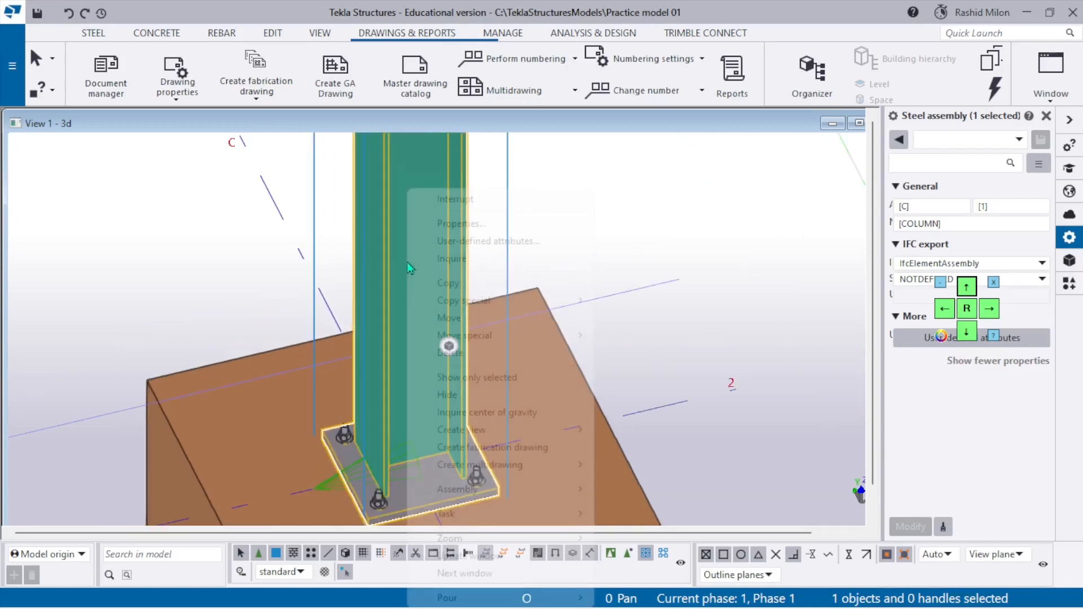
{"action": "mouse_move", "coordinate": [472, 474]}
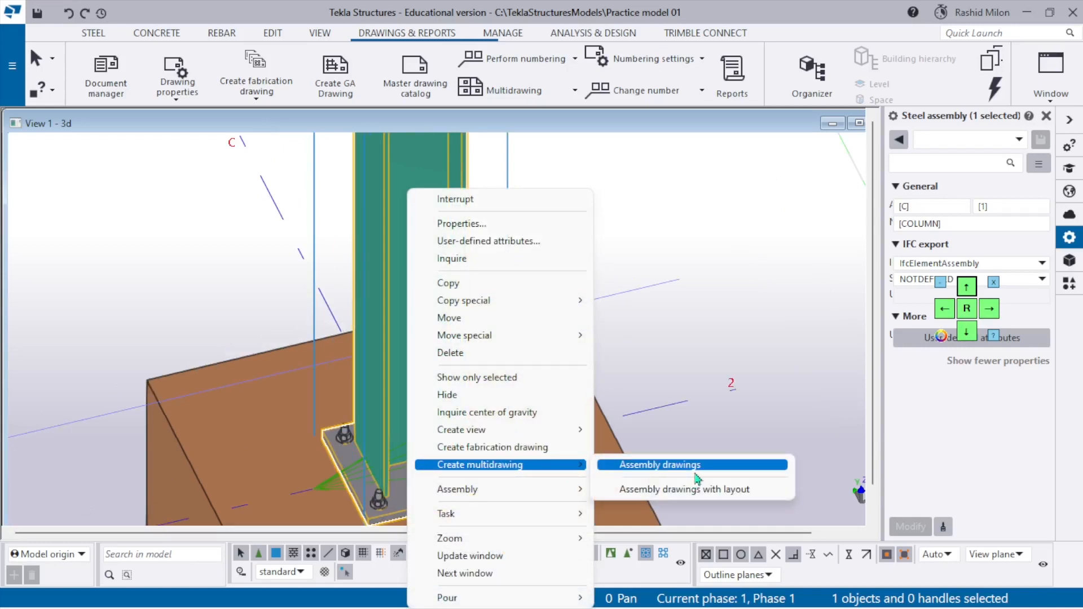
{"action": "left_click", "coordinate": [700, 493]}
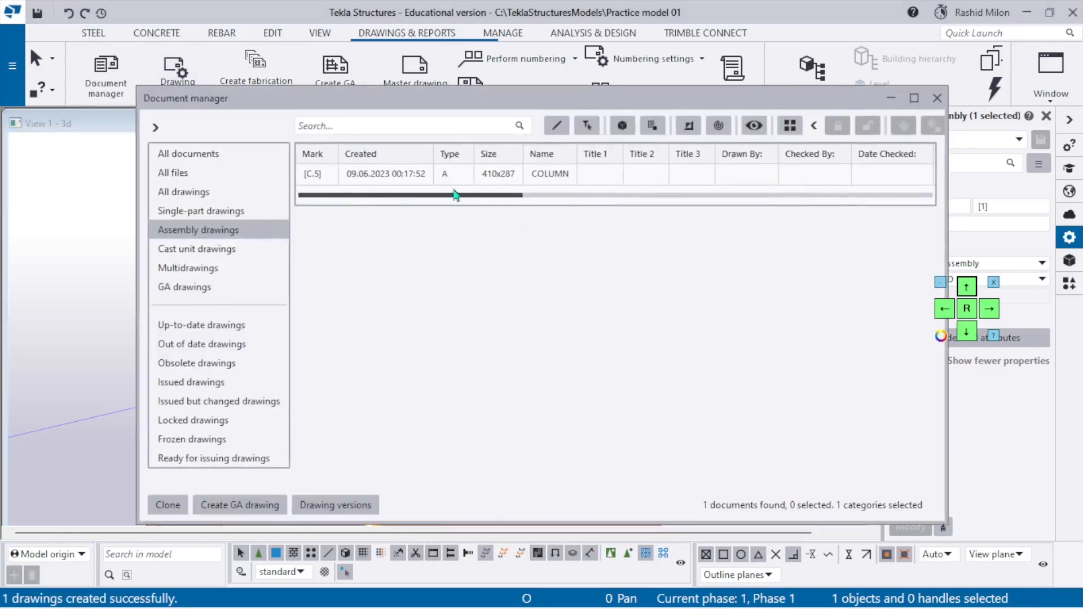
- List the assembly drawings in the document manager and open the COLUMN drawing
{"action": "left_click", "coordinate": [232, 249]}
{"action": "left_click", "coordinate": [232, 232]}
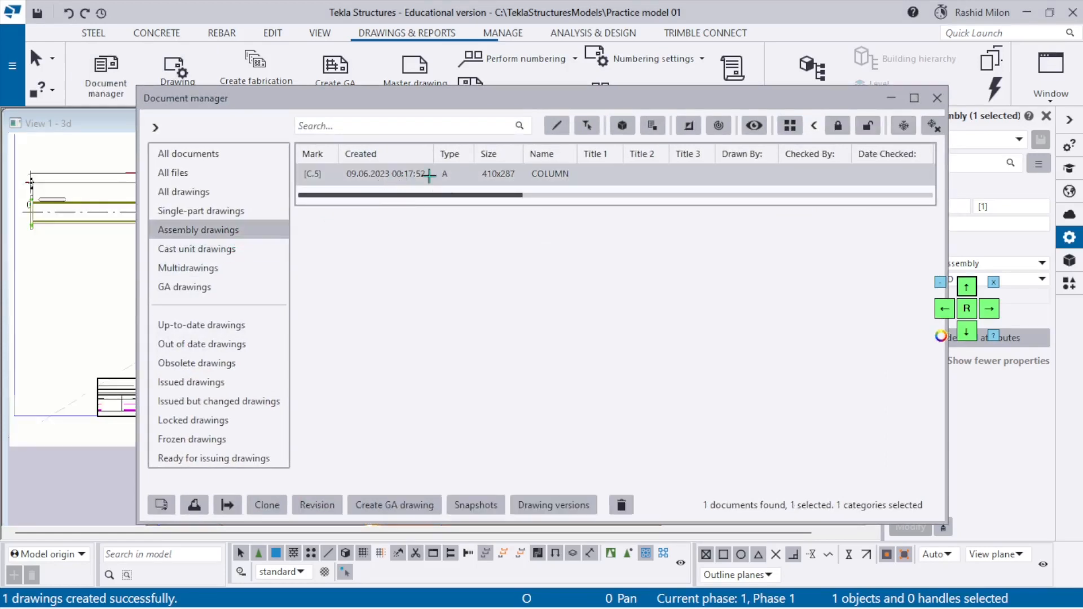
- Close the document manager and maximize the column's assembly drawing
{"action": "left_click", "coordinate": [937, 98]}
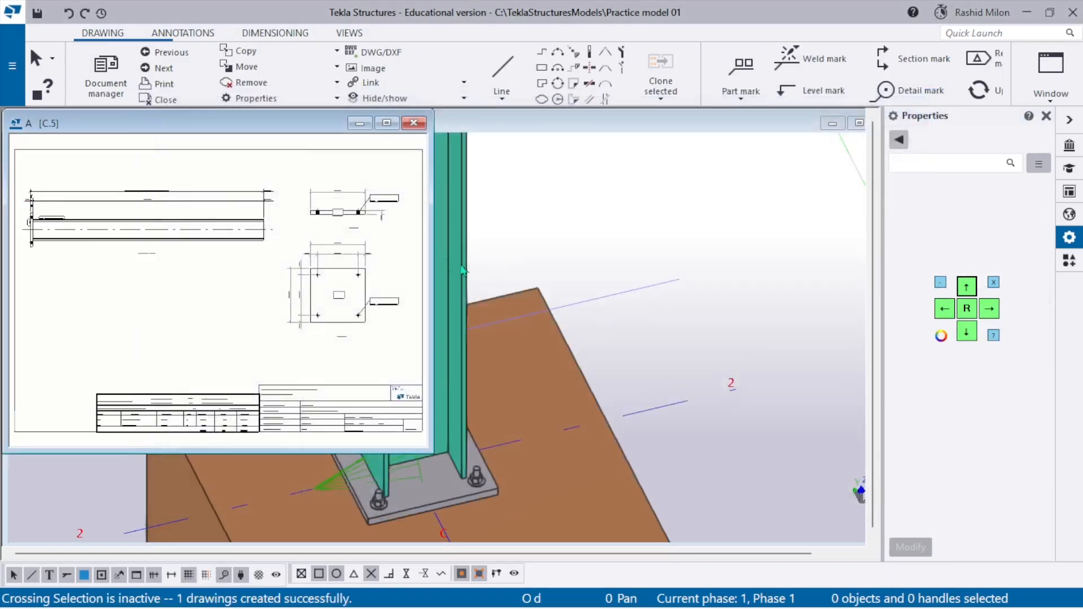
{"action": "scroll", "coordinate": [490, 206], "scroll_direction": "down", "scroll_amount": 2}
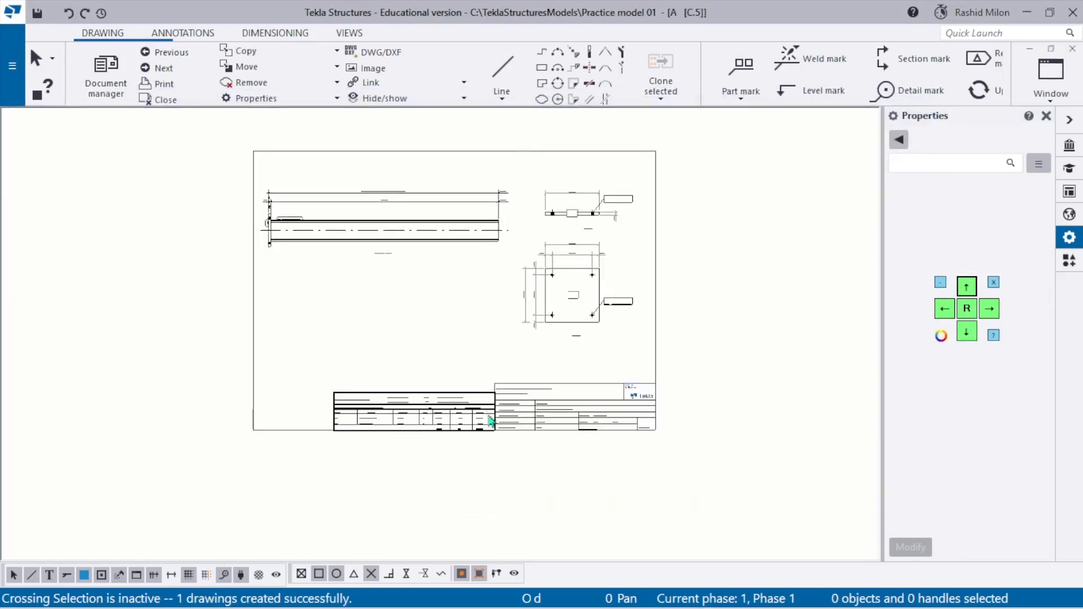
{"action": "scroll", "coordinate": [485, 425], "scroll_direction": "up", "scroll_amount": 5}
{"action": "scroll", "coordinate": [529, 554], "scroll_direction": "down", "scroll_amount": 3}
{"action": "scroll", "coordinate": [162, 295], "scroll_direction": "up", "scroll_amount": 6}
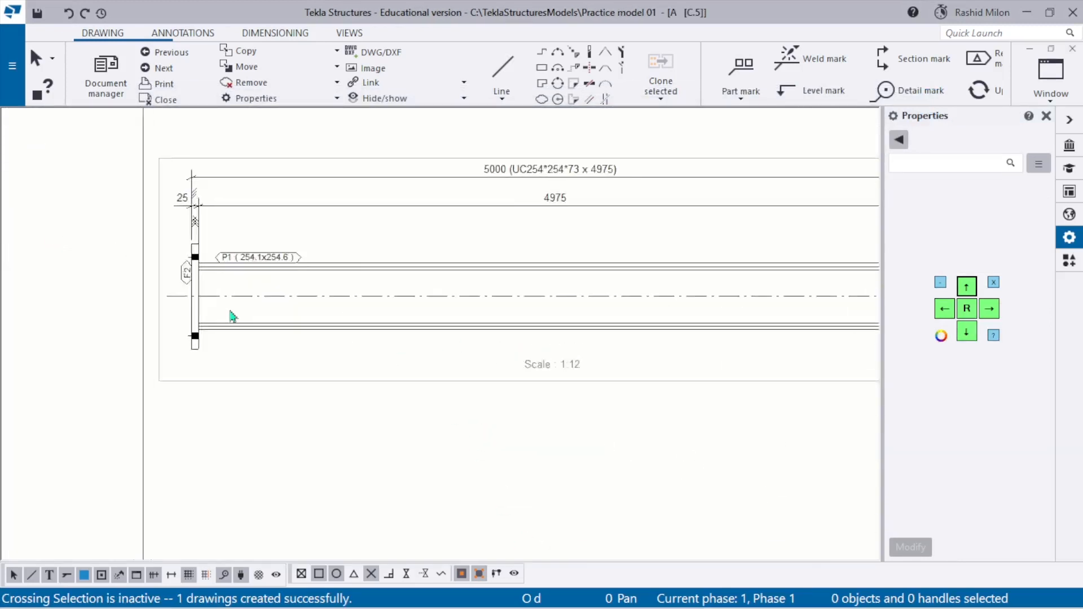
- Move the P1 part mark along the column's upper flange, farther away from the base plate
{"action": "scroll", "coordinate": [298, 257], "scroll_direction": "up", "scroll_amount": 2}
{"action": "left_click", "coordinate": [311, 258]}
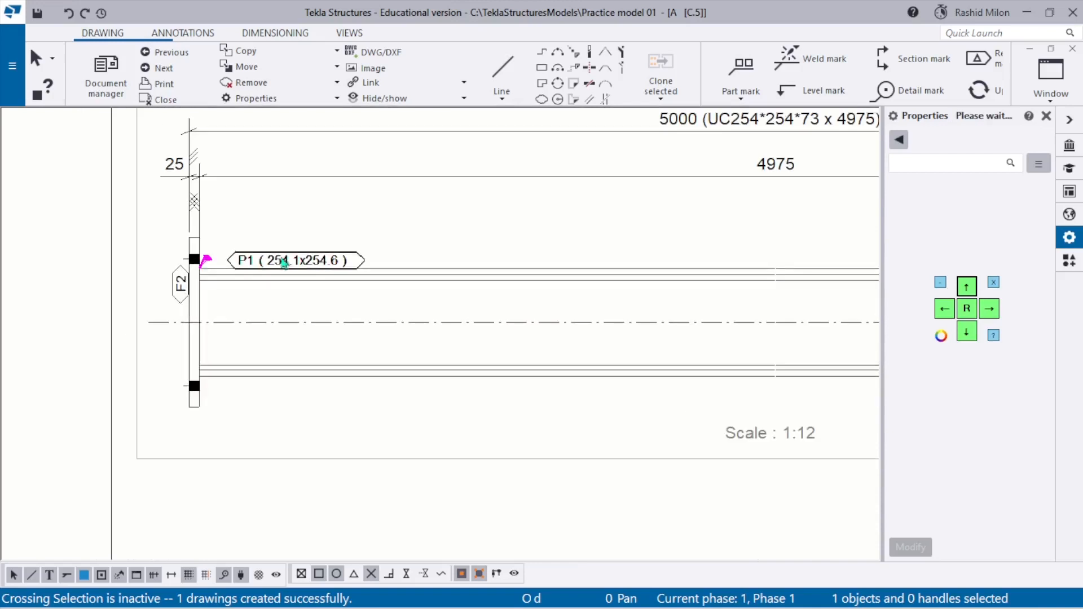
{"action": "scroll", "coordinate": [280, 256], "scroll_direction": "up", "scroll_amount": 1}
{"action": "left_click_drag", "start_coordinate": [279, 256], "coordinate": [424, 257]}
{"action": "scroll", "coordinate": [311, 261], "scroll_direction": "down", "scroll_amount": 1}
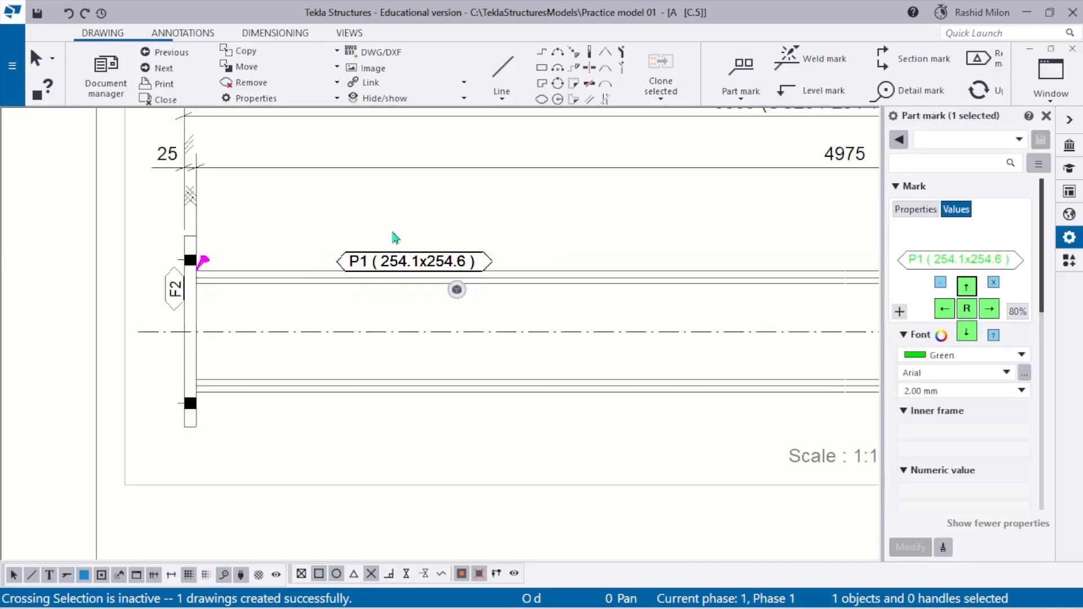
- Select the P1 part mark and examine its text and its place on the column
{"action": "left_click", "coordinate": [393, 232]}
{"action": "scroll", "coordinate": [400, 271], "scroll_direction": "up", "scroll_amount": 1}
{"action": "left_click", "coordinate": [408, 262]}
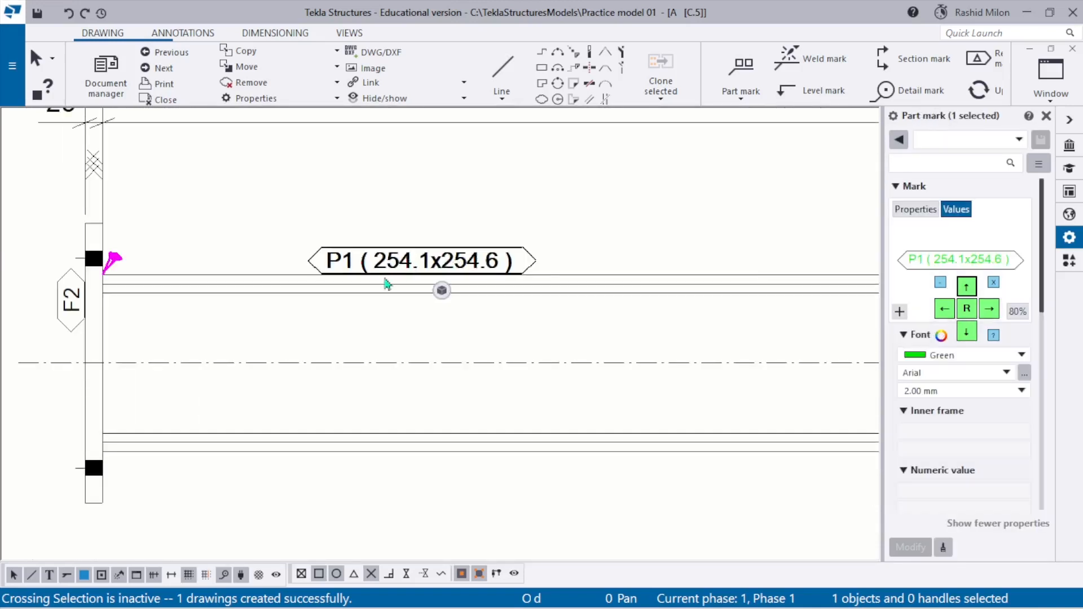
{"action": "scroll", "coordinate": [387, 283], "scroll_direction": "up", "scroll_amount": 1}
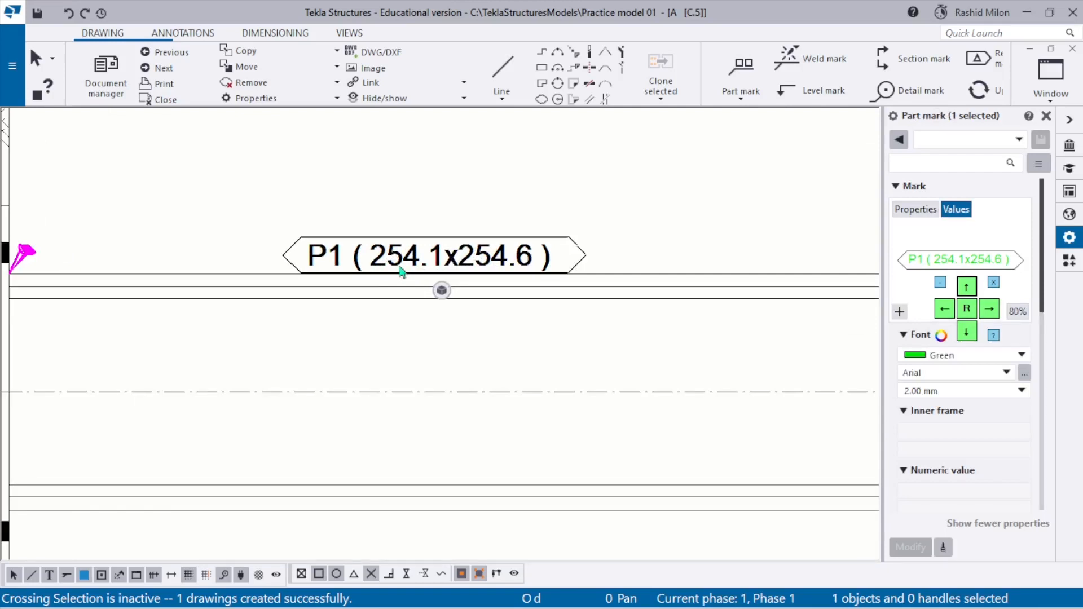
{"action": "scroll", "coordinate": [401, 271], "scroll_direction": "down", "scroll_amount": 1}
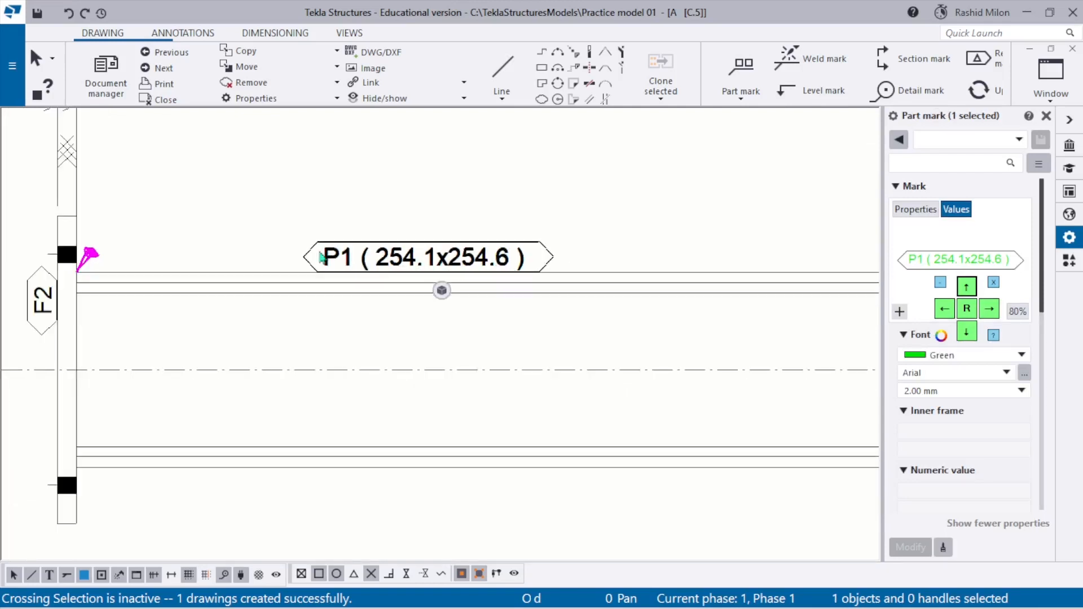
{"action": "scroll", "coordinate": [318, 261], "scroll_direction": "down", "scroll_amount": 2}
{"action": "scroll", "coordinate": [336, 285], "scroll_direction": "up", "scroll_amount": 1}
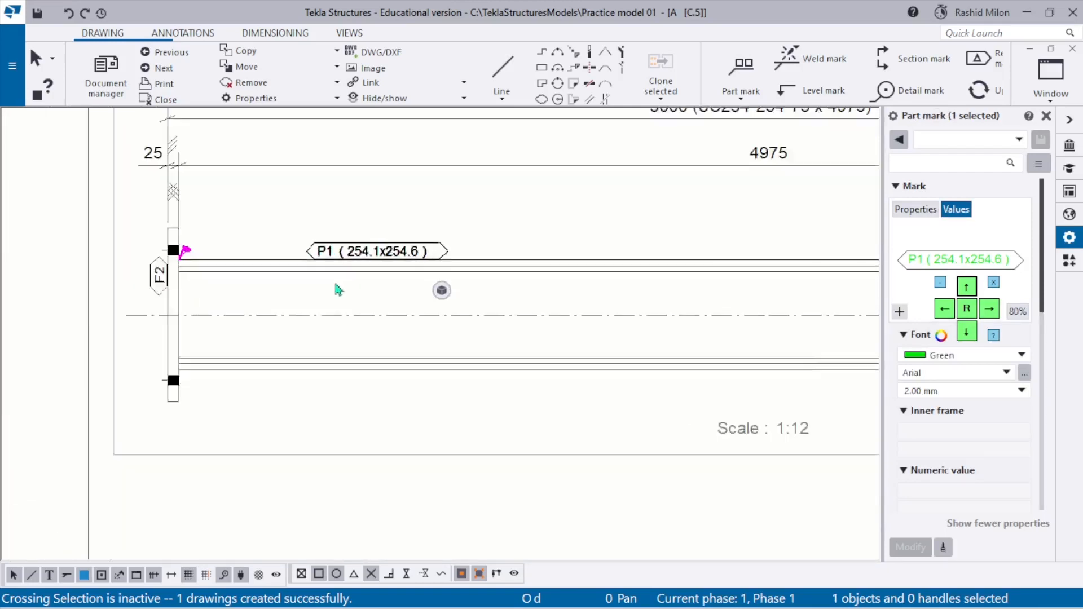
- Hide the column part's inner contours, own hidden lines and fillet edges, and set its representation to Workshop form
{"action": "left_click", "coordinate": [237, 270]}
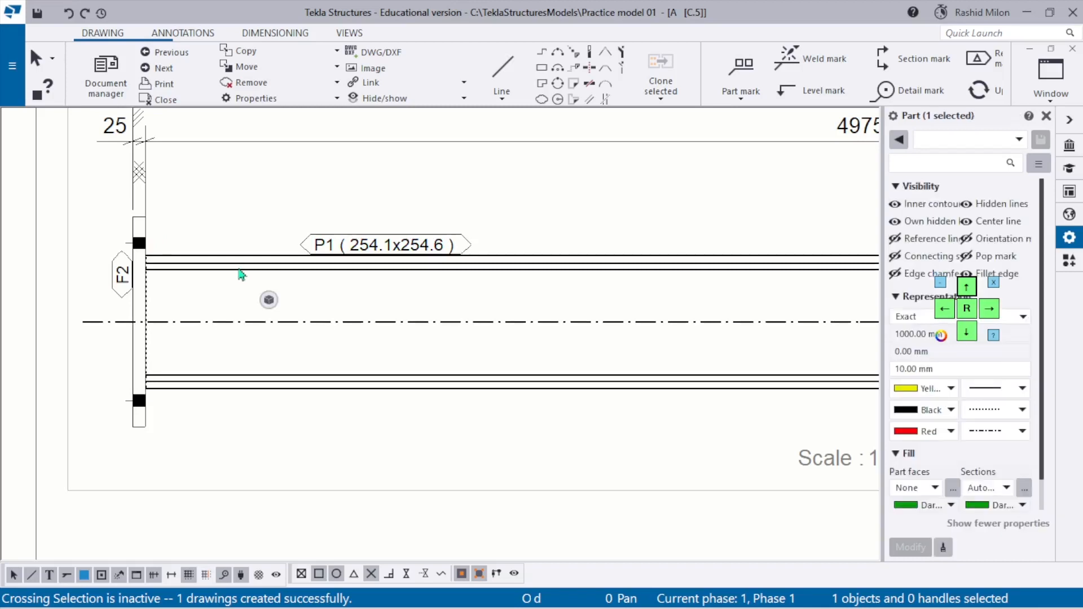
{"action": "scroll", "coordinate": [241, 275], "scroll_direction": "down", "scroll_amount": 1}
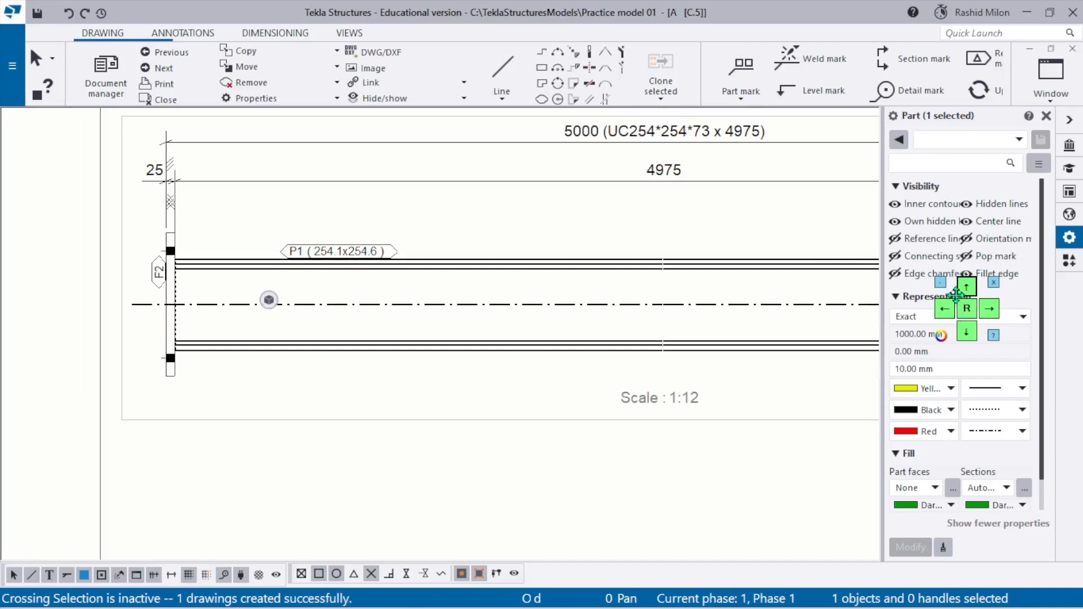
{"action": "left_click", "coordinate": [895, 275]}
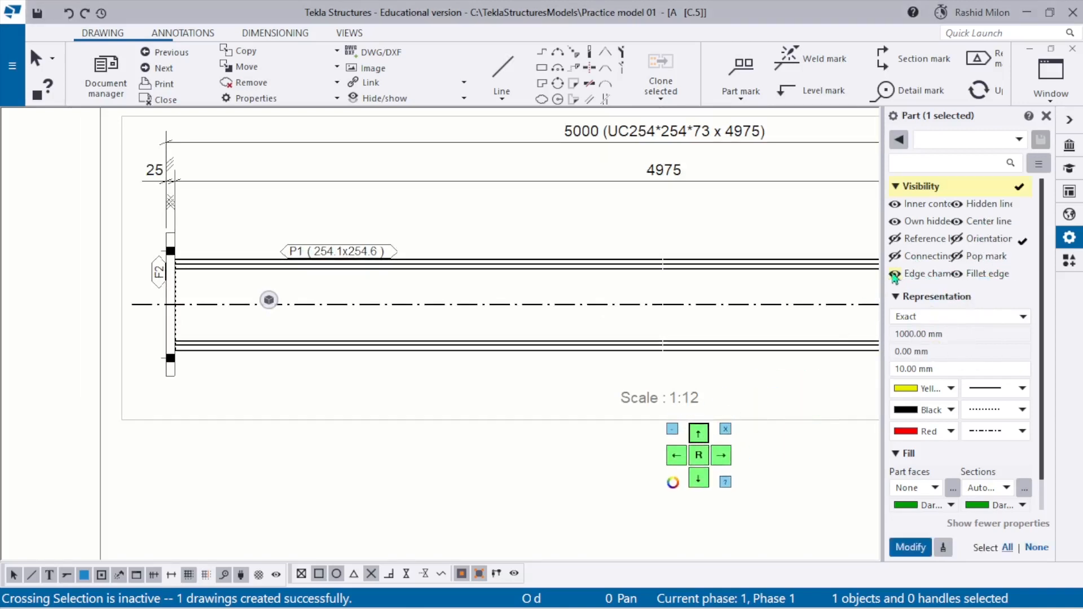
{"action": "left_click", "coordinate": [895, 275]}
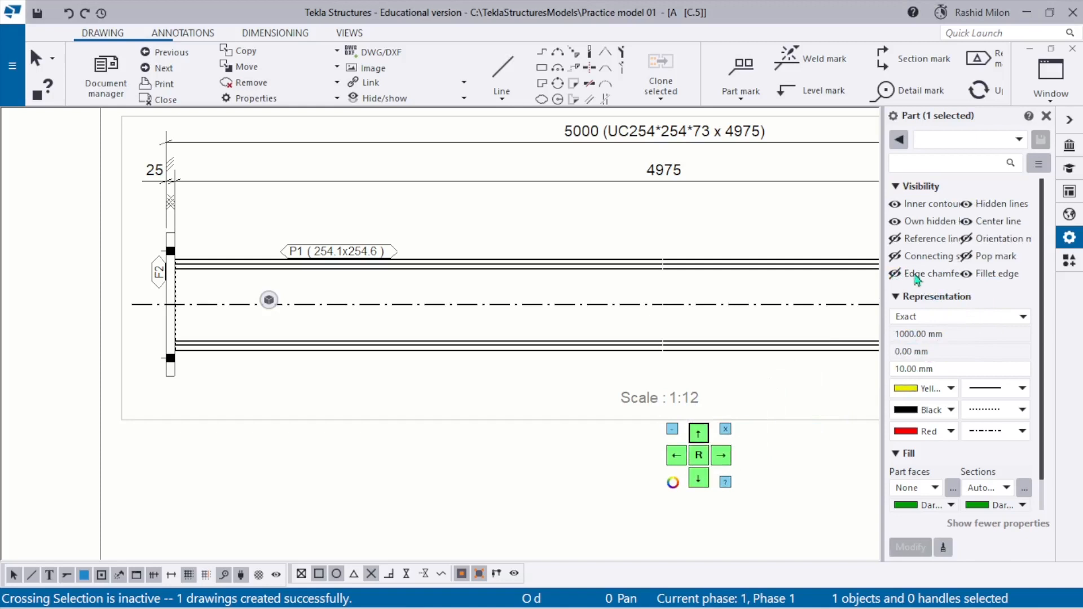
{"action": "left_click", "coordinate": [895, 240]}
{"action": "left_click", "coordinate": [897, 240]}
{"action": "left_click", "coordinate": [895, 222]}
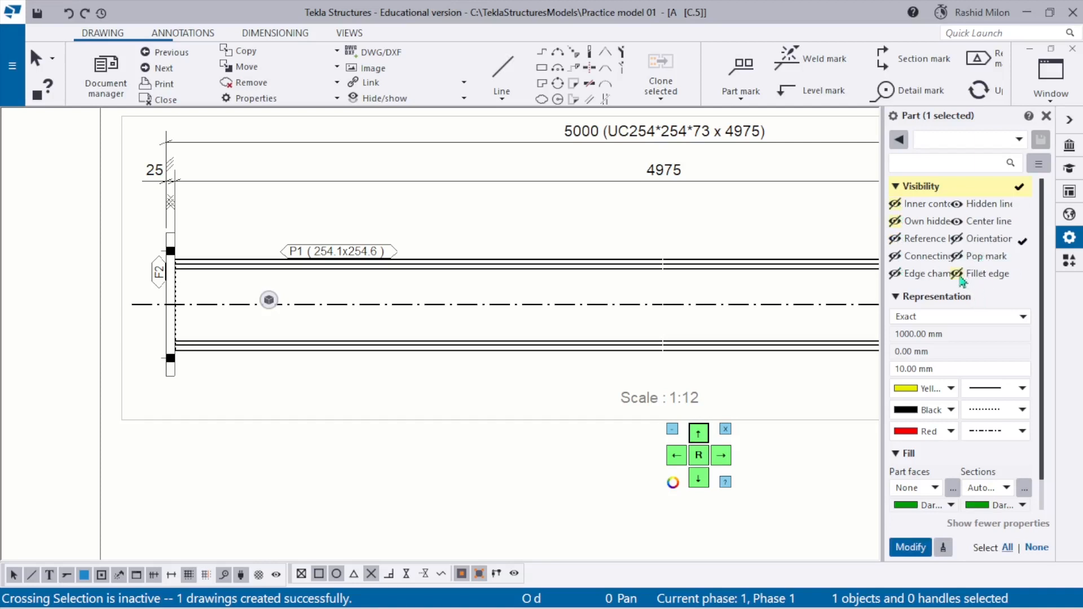
{"action": "left_click", "coordinate": [955, 316]}
{"action": "left_click", "coordinate": [958, 364]}
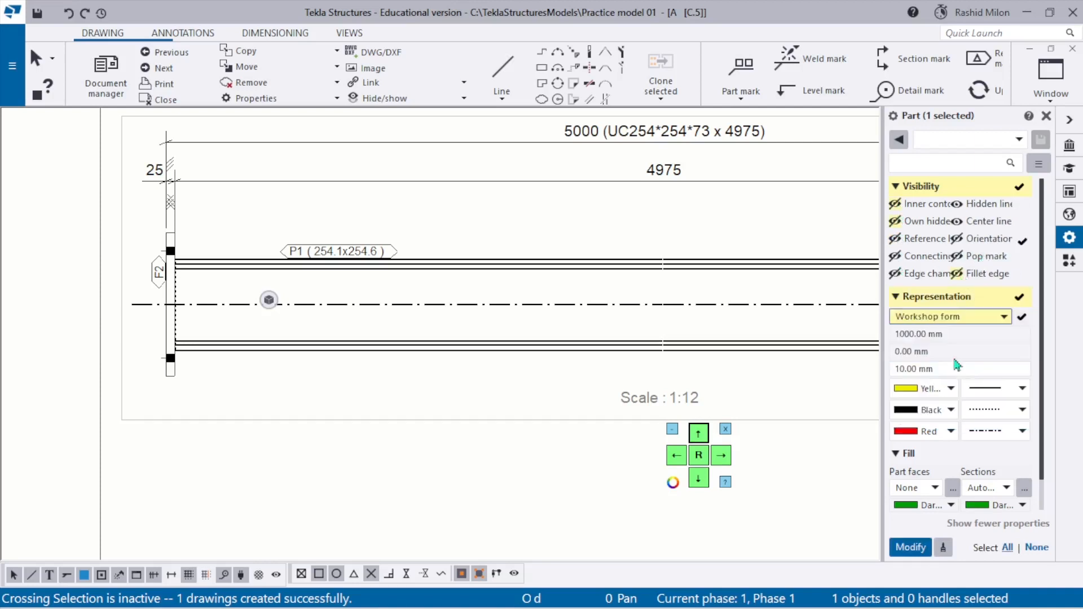
{"action": "left_click", "coordinate": [910, 547]}
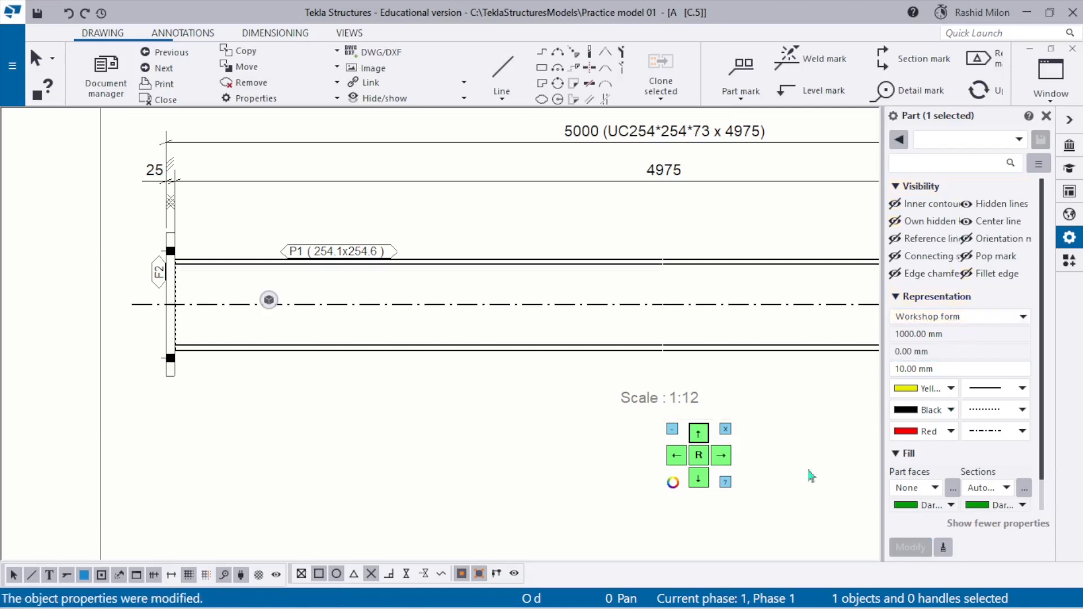
- Examine the column's outline in the front view after the representation change, selecting the view and the part, and clear the selection
{"action": "left_click", "coordinate": [388, 418]}
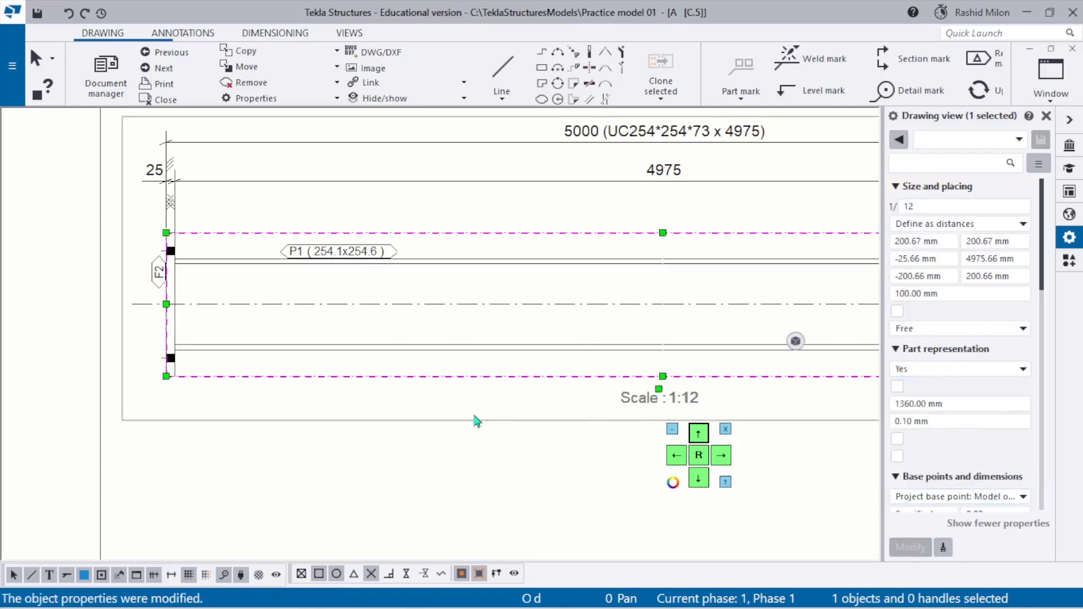
{"action": "scroll", "coordinate": [270, 329], "scroll_direction": "up", "scroll_amount": 2}
{"action": "scroll", "coordinate": [219, 351], "scroll_direction": "up", "scroll_amount": 5}
{"action": "left_click", "coordinate": [264, 363]}
{"action": "scroll", "coordinate": [317, 351], "scroll_direction": "down", "scroll_amount": 5}
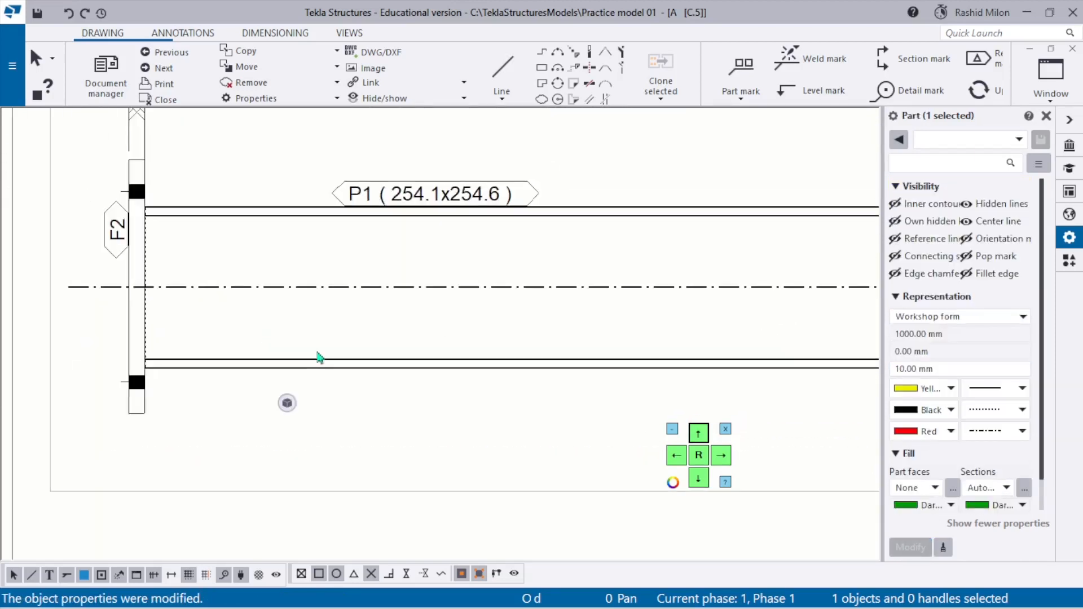
{"action": "scroll", "coordinate": [203, 378], "scroll_direction": "up", "scroll_amount": 2}
{"action": "scroll", "coordinate": [224, 358], "scroll_direction": "up", "scroll_amount": 3}
{"action": "scroll", "coordinate": [235, 352], "scroll_direction": "down", "scroll_amount": 3}
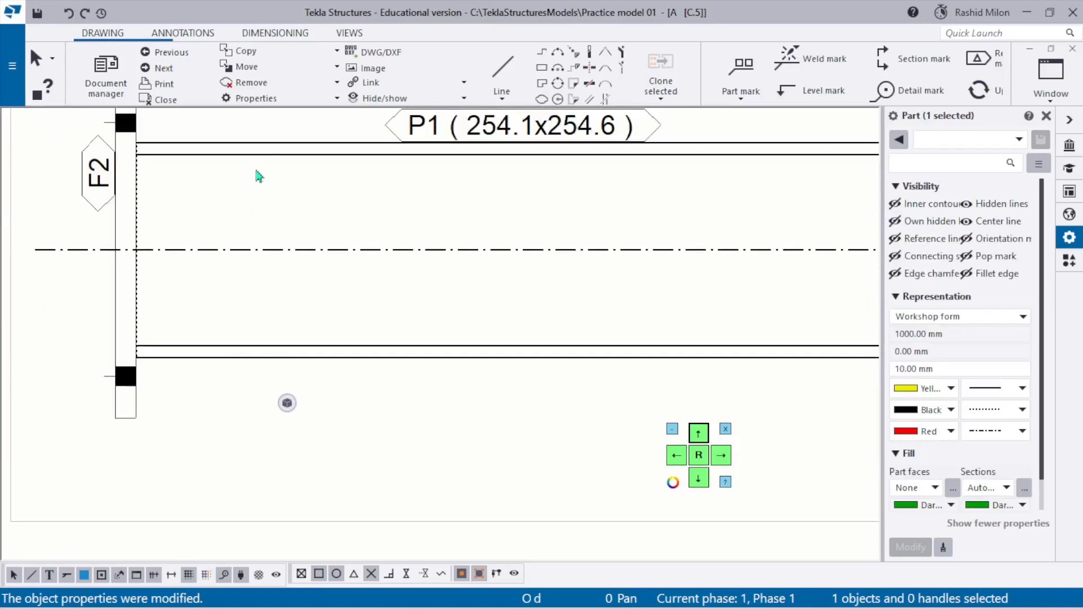
{"action": "scroll", "coordinate": [295, 204], "scroll_direction": "down", "scroll_amount": 1}
{"action": "left_click", "coordinate": [295, 205]}
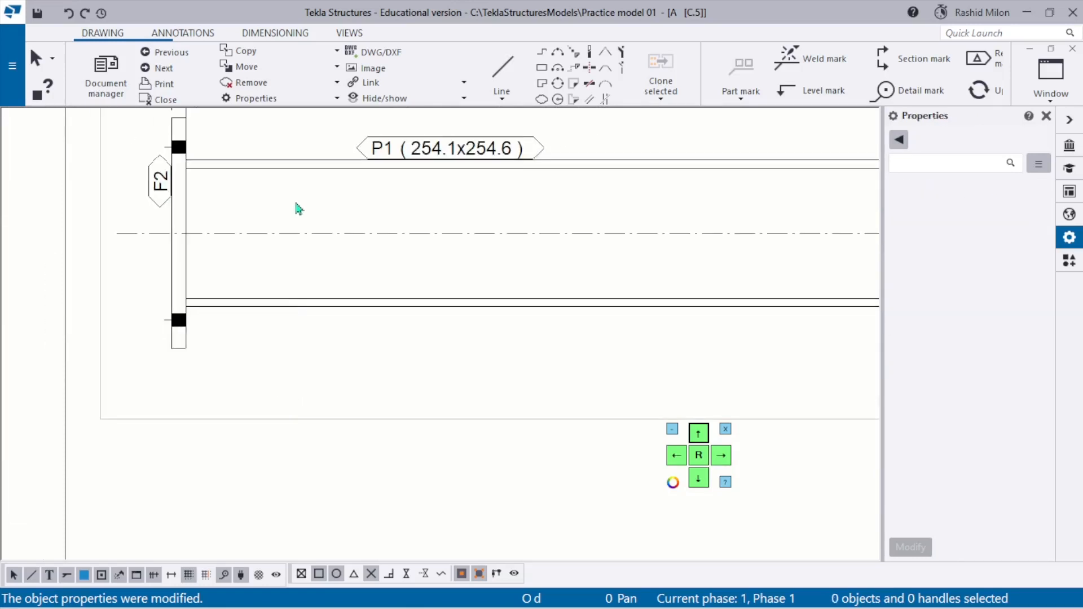
- Examine the dimensions and the F2 part mark in the base plate views
{"action": "scroll", "coordinate": [356, 269], "scroll_direction": "down", "scroll_amount": 5}
{"action": "scroll", "coordinate": [604, 271], "scroll_direction": "down", "scroll_amount": 1}
{"action": "scroll", "coordinate": [598, 339], "scroll_direction": "up", "scroll_amount": 5}
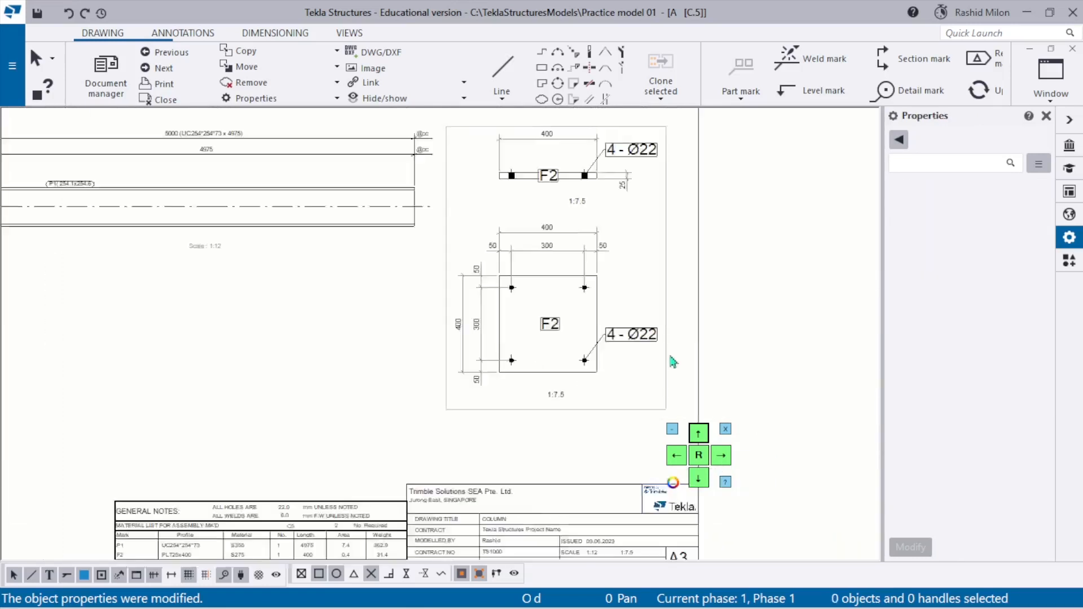
{"action": "scroll", "coordinate": [449, 312], "scroll_direction": "down", "scroll_amount": 1}
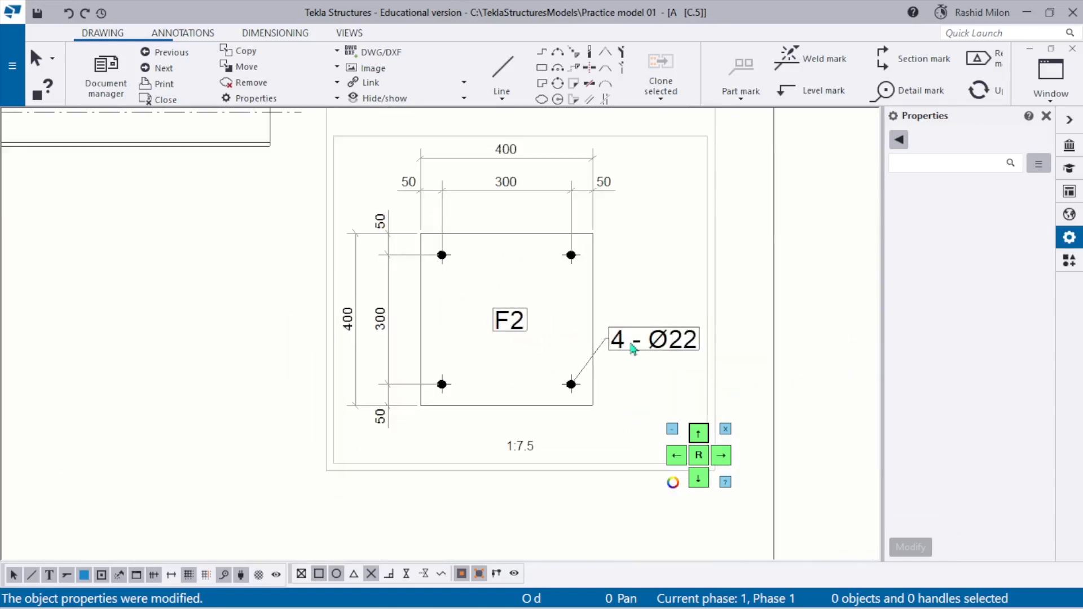
{"action": "scroll", "coordinate": [478, 329], "scroll_direction": "up", "scroll_amount": 1}
{"action": "scroll", "coordinate": [509, 330], "scroll_direction": "down", "scroll_amount": 1}
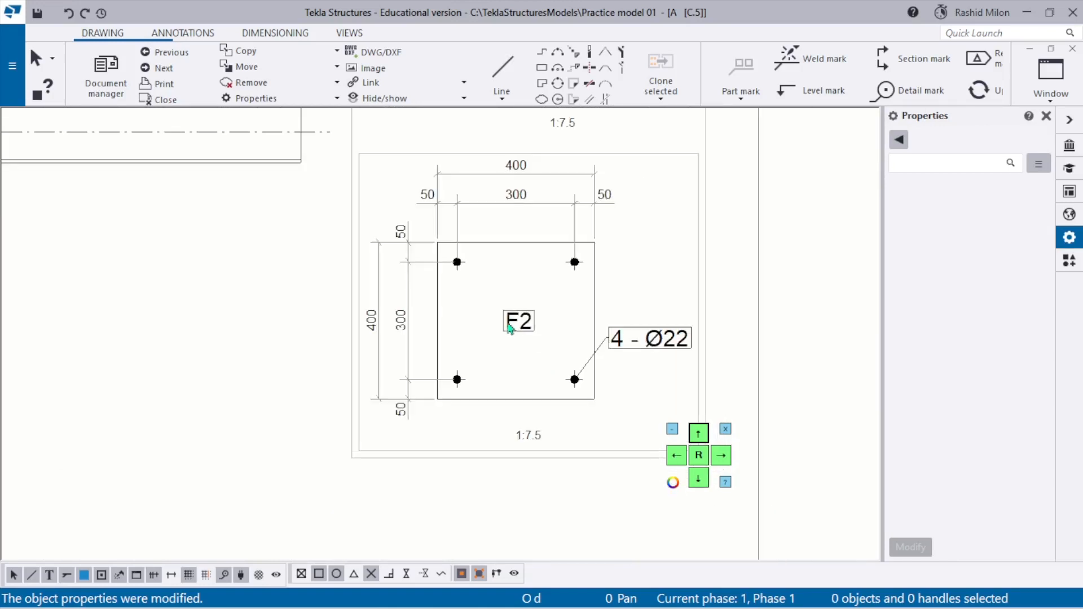
- Select the bolt mark beside the square base plate view and examine its hole count and diameter
{"action": "left_click", "coordinate": [635, 353]}
{"action": "scroll", "coordinate": [635, 355], "scroll_direction": "up", "scroll_amount": 2}
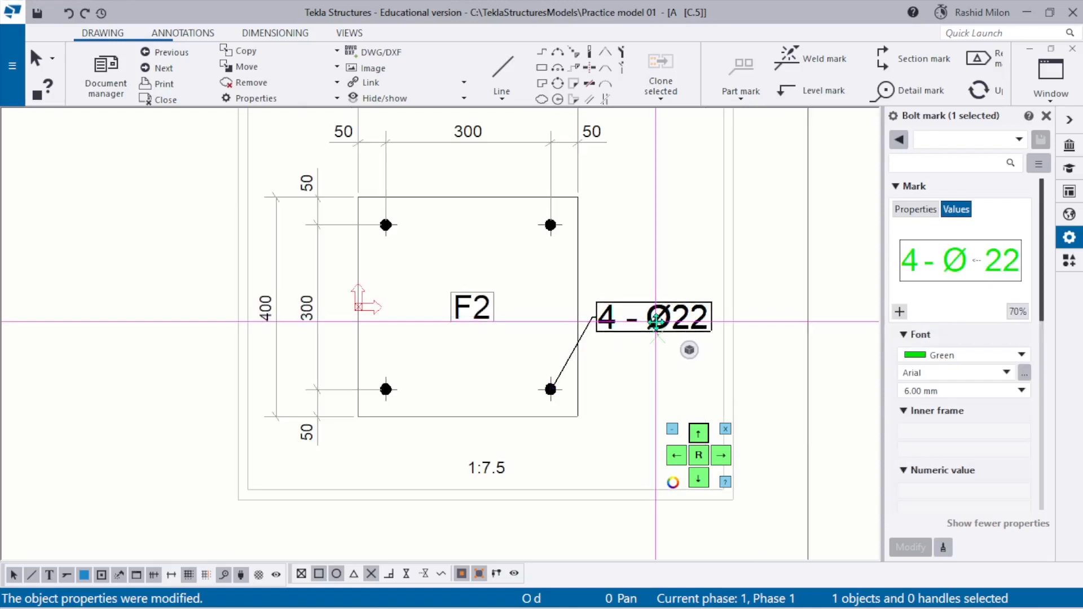
{"action": "left_click", "coordinate": [613, 280]}
{"action": "scroll", "coordinate": [614, 280], "scroll_direction": "down", "scroll_amount": 4}
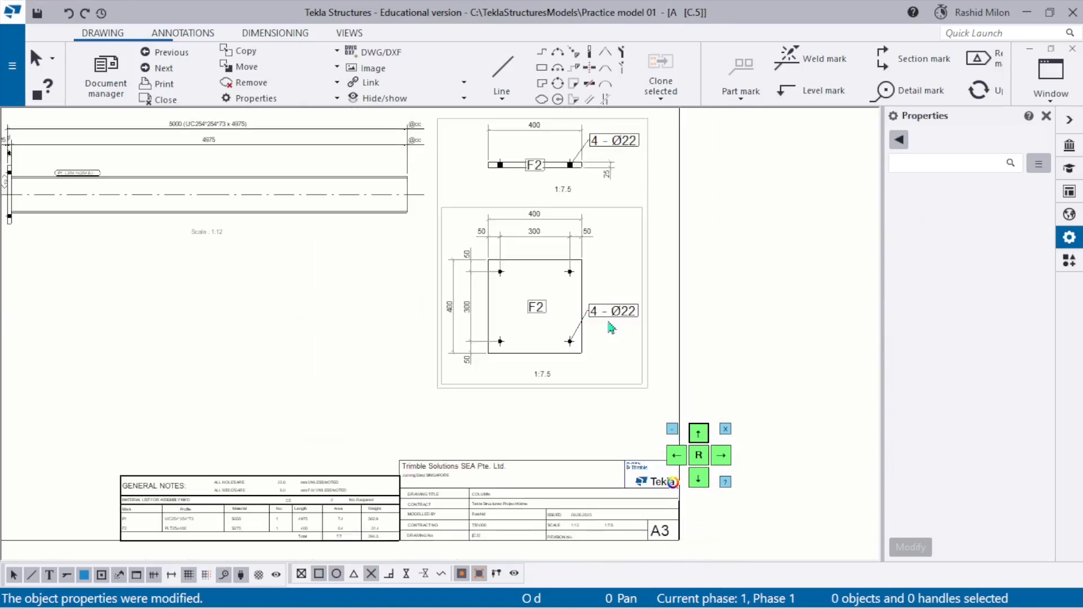
{"action": "scroll", "coordinate": [612, 330], "scroll_direction": "up", "scroll_amount": 3}
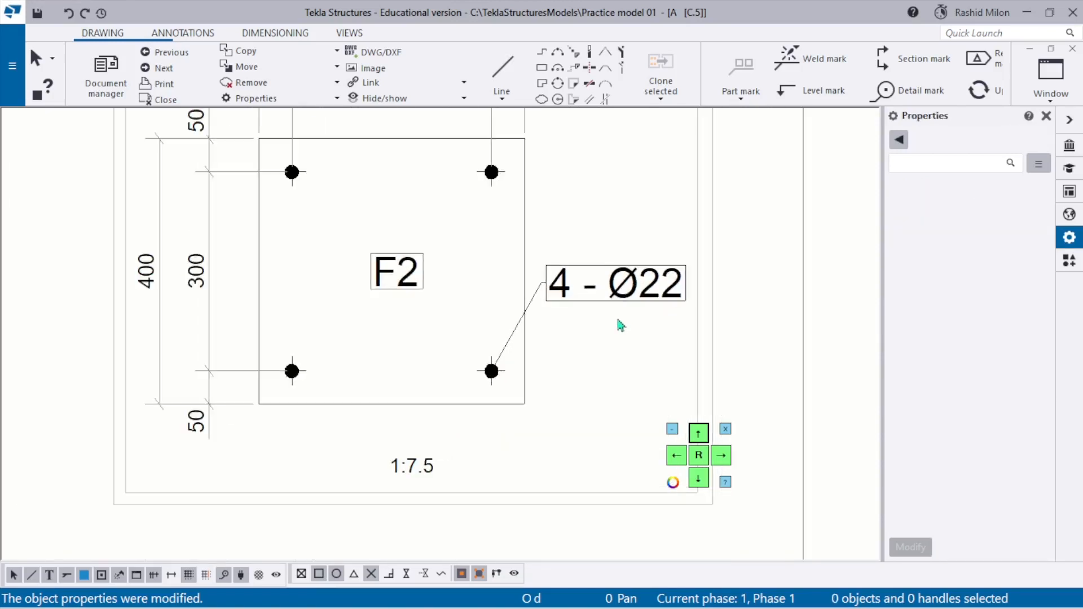
{"action": "scroll", "coordinate": [620, 325], "scroll_direction": "down", "scroll_amount": 2}
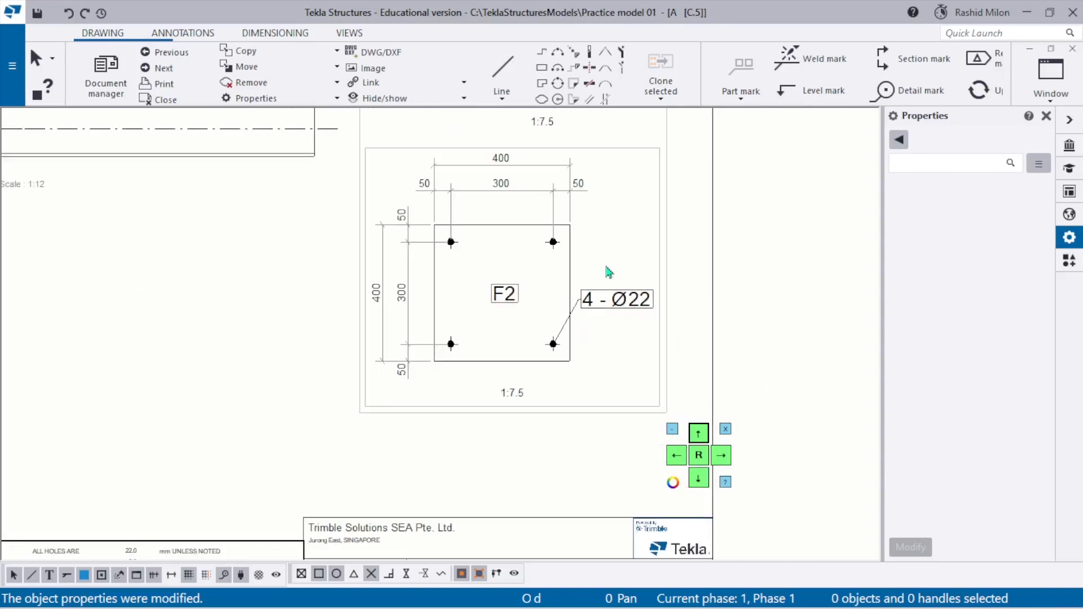
{"action": "scroll", "coordinate": [606, 272], "scroll_direction": "down", "scroll_amount": 2}
{"action": "scroll", "coordinate": [567, 319], "scroll_direction": "up", "scroll_amount": 6}
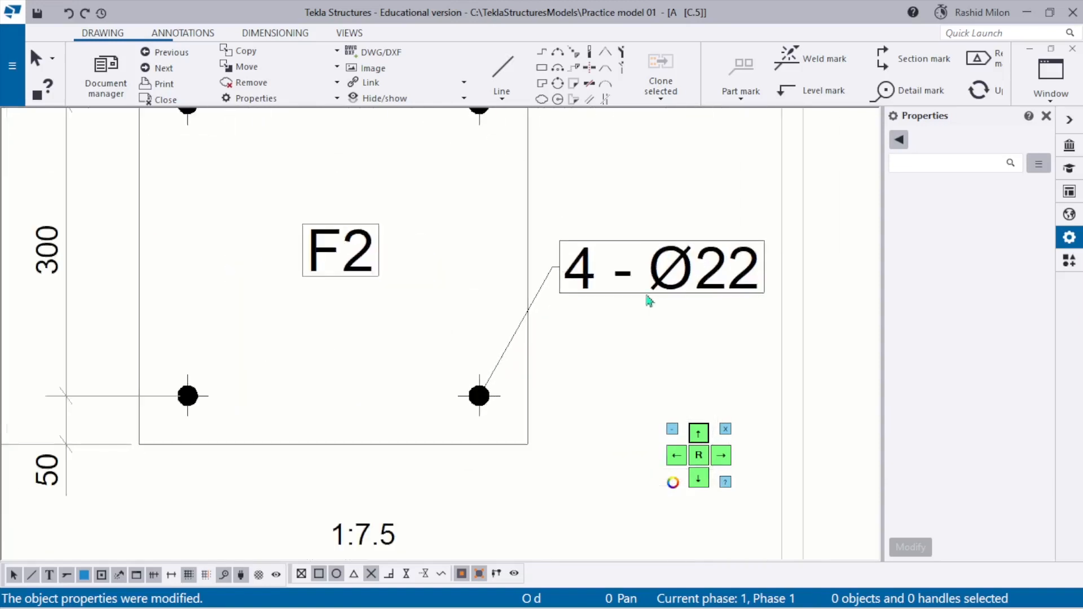
{"action": "scroll", "coordinate": [668, 285], "scroll_direction": "down", "scroll_amount": 4}
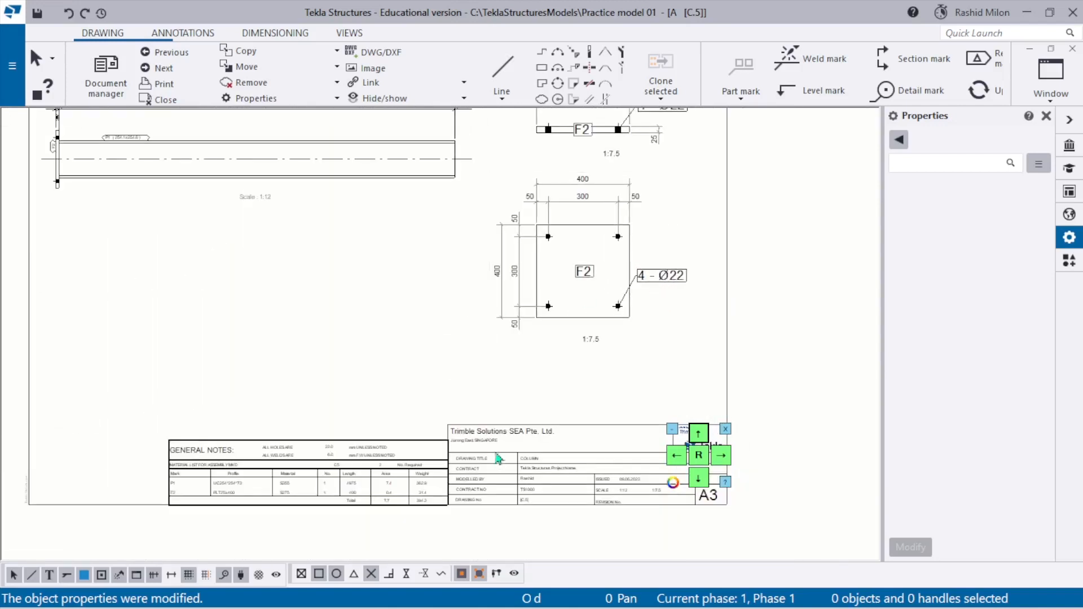
- Examine the drawing's title block and the neighbouring material list
{"action": "scroll", "coordinate": [477, 314], "scroll_direction": "up", "scroll_amount": 5}
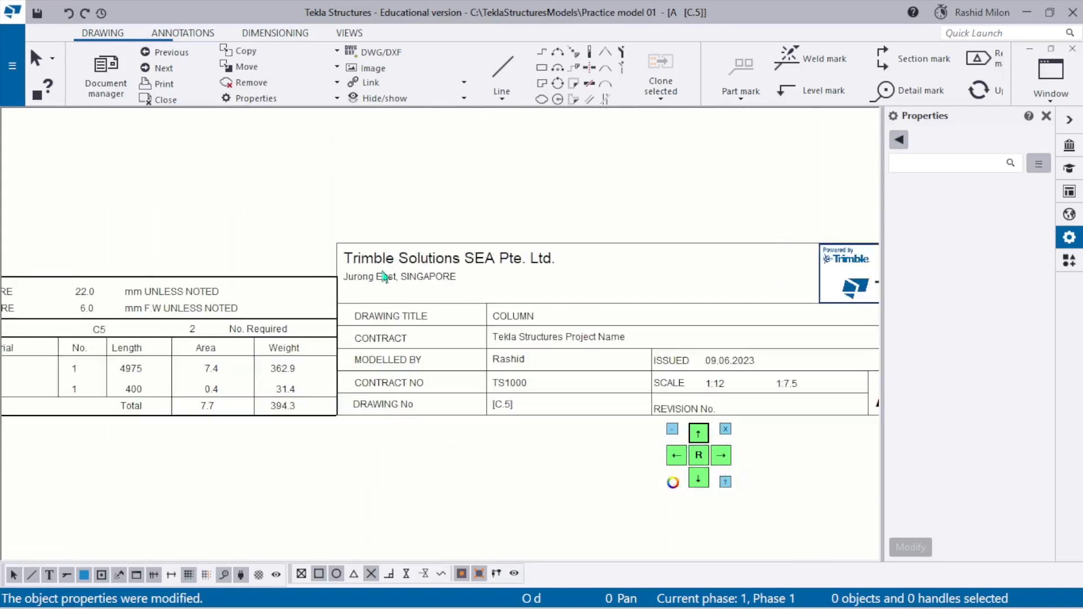
{"action": "scroll", "coordinate": [349, 247], "scroll_direction": "down", "scroll_amount": 1}
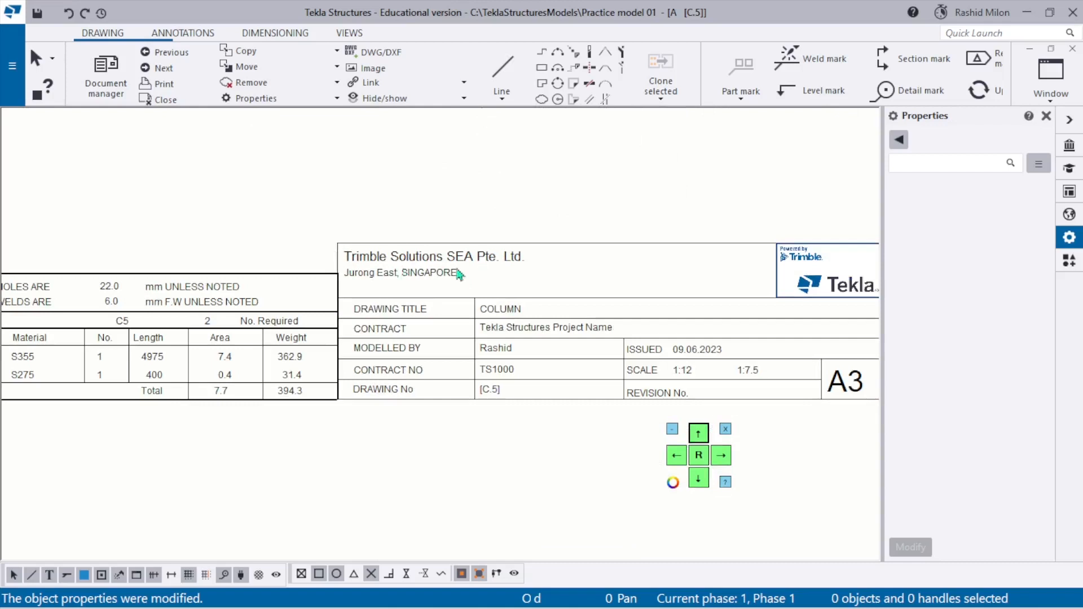
{"action": "scroll", "coordinate": [551, 332], "scroll_direction": "down", "scroll_amount": 1}
{"action": "scroll", "coordinate": [370, 278], "scroll_direction": "up", "scroll_amount": 3}
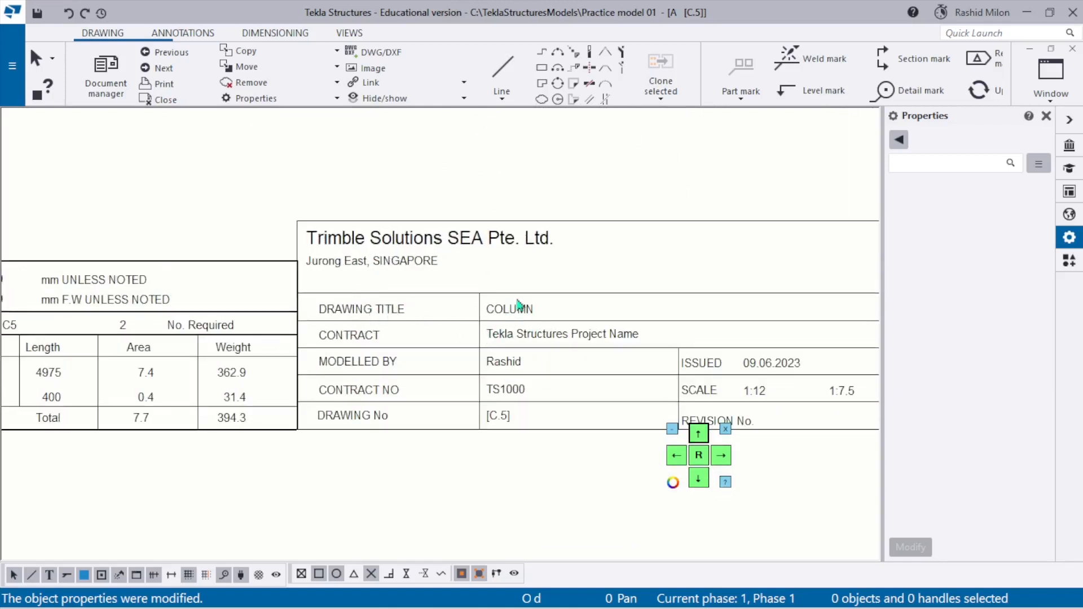
{"action": "scroll", "coordinate": [519, 304], "scroll_direction": "down", "scroll_amount": 1}
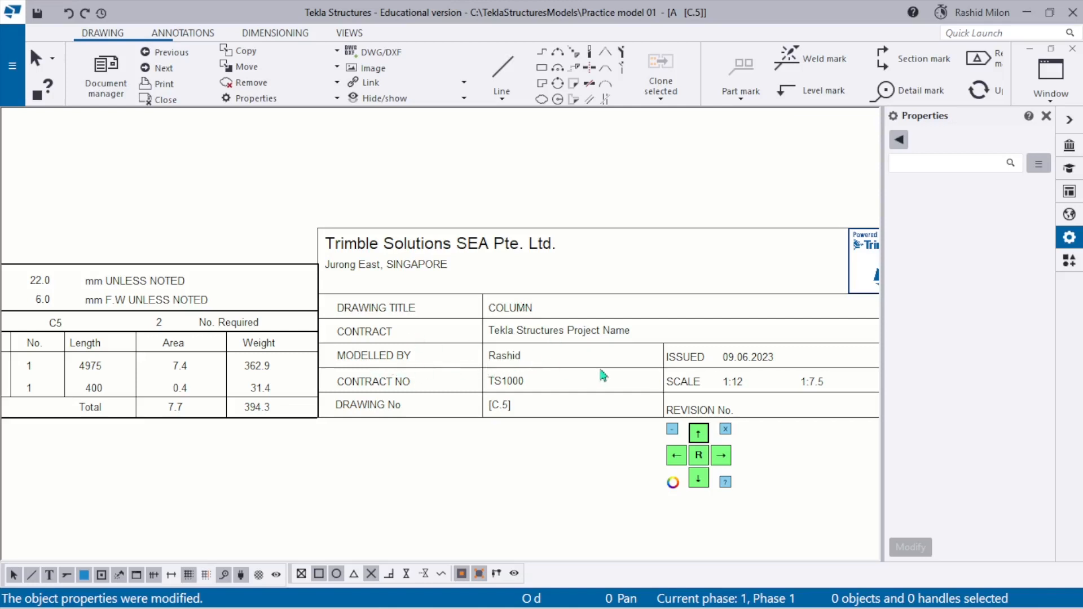
{"action": "middle_click_drag", "start_coordinate": [686, 364], "coordinate": [655, 287]}
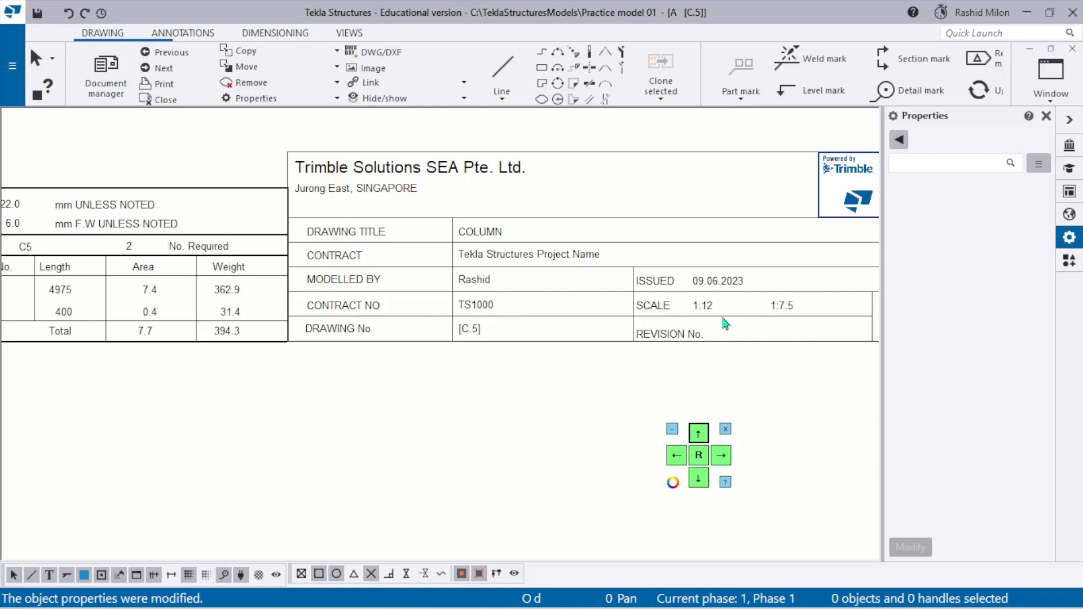
{"action": "scroll", "coordinate": [763, 344], "scroll_direction": "down", "scroll_amount": 2}
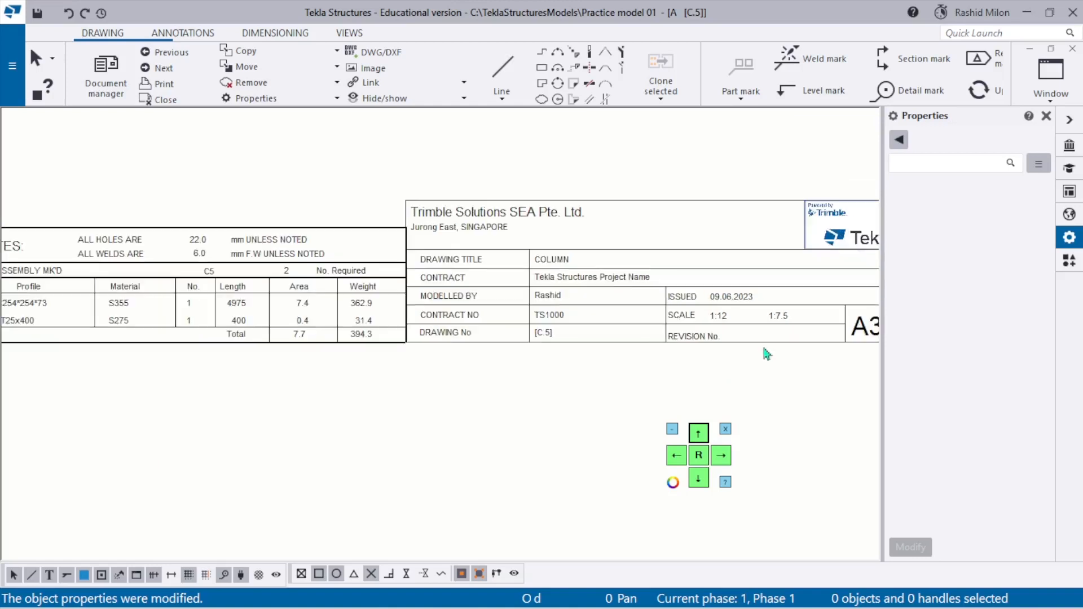
- Check the scale, revision and drawing number fields in the title block and the parts listed for assembly C5
{"action": "scroll", "coordinate": [713, 345], "scroll_direction": "up", "scroll_amount": 2}
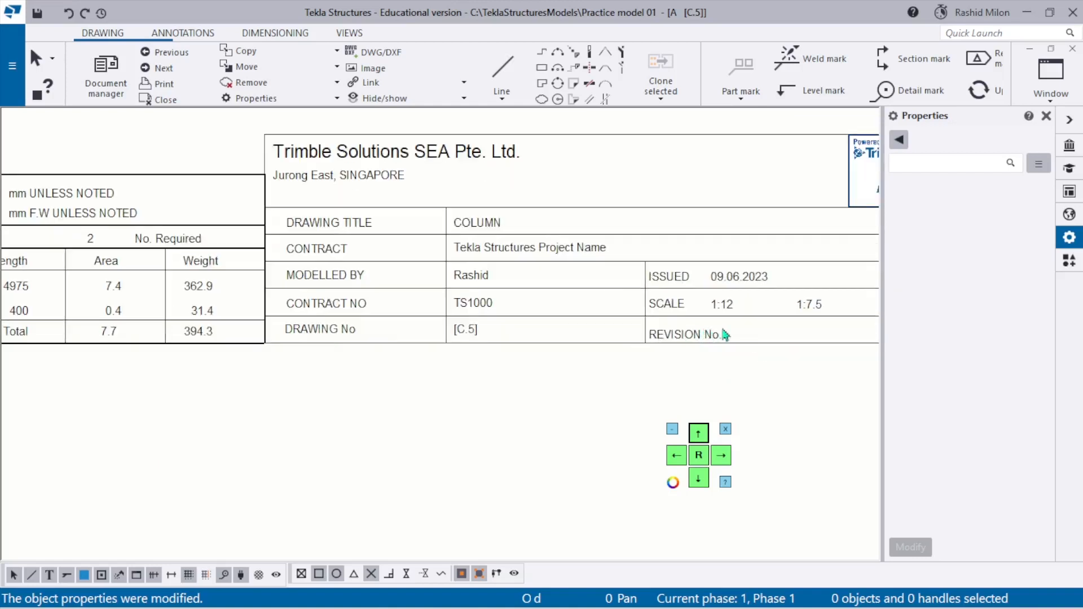
{"action": "scroll", "coordinate": [718, 345], "scroll_direction": "down", "scroll_amount": 1}
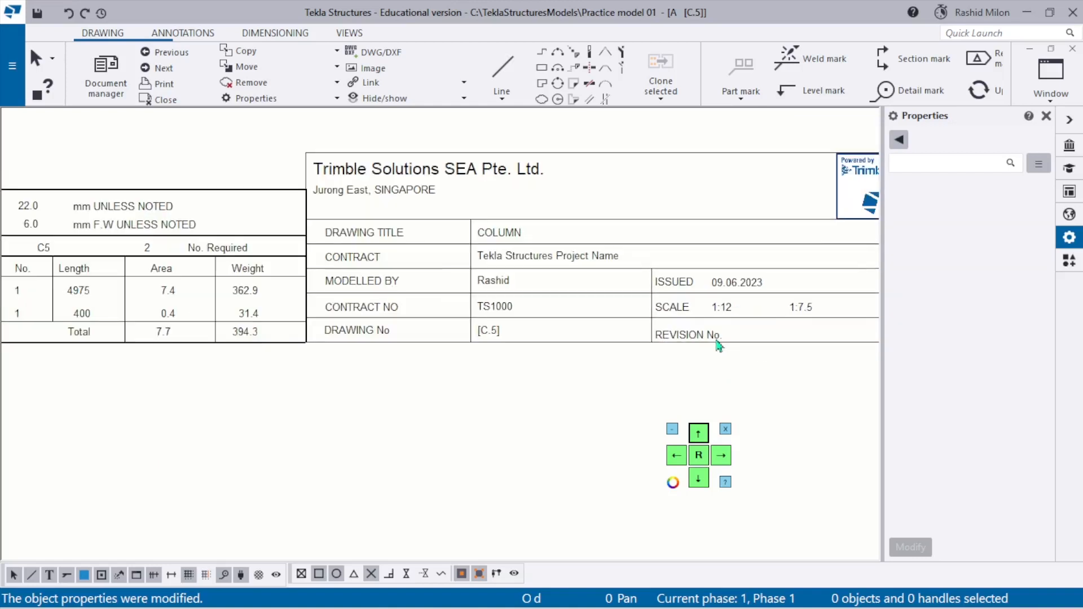
{"action": "scroll", "coordinate": [719, 345], "scroll_direction": "down", "scroll_amount": 2}
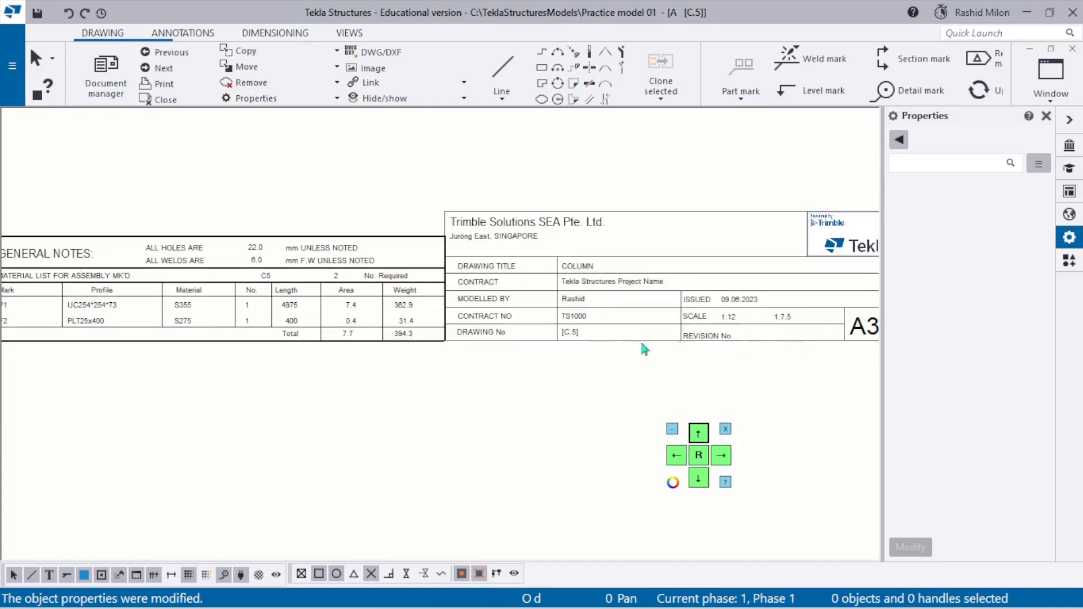
{"action": "scroll", "coordinate": [644, 347], "scroll_direction": "up", "scroll_amount": 2}
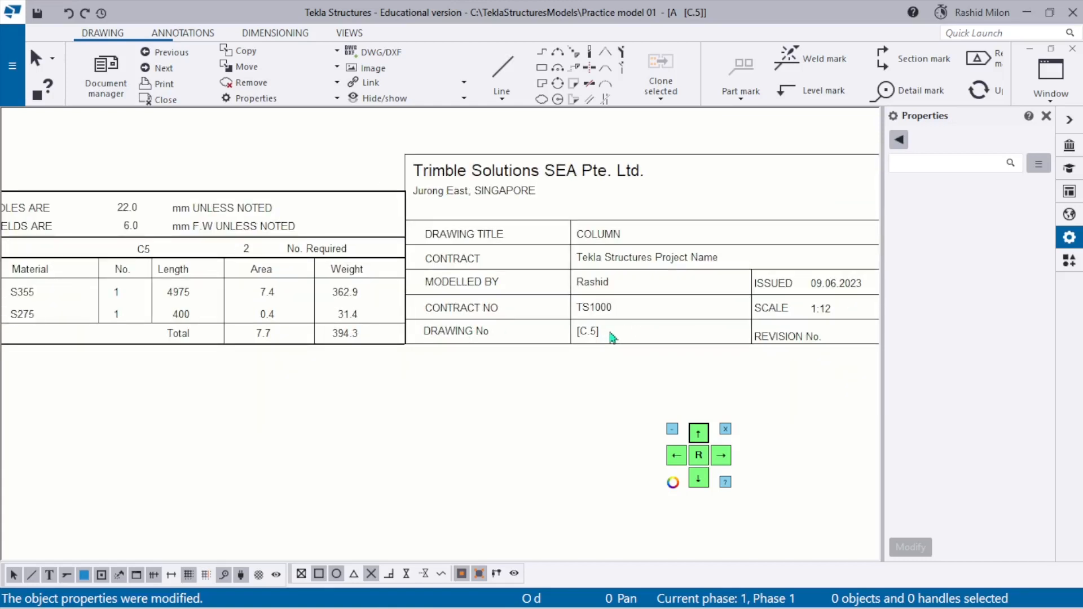
{"action": "scroll", "coordinate": [609, 332], "scroll_direction": "down", "scroll_amount": 4}
{"action": "scroll", "coordinate": [195, 332], "scroll_direction": "up", "scroll_amount": 4}
{"action": "middle_click_drag", "start_coordinate": [189, 332], "coordinate": [333, 342]}
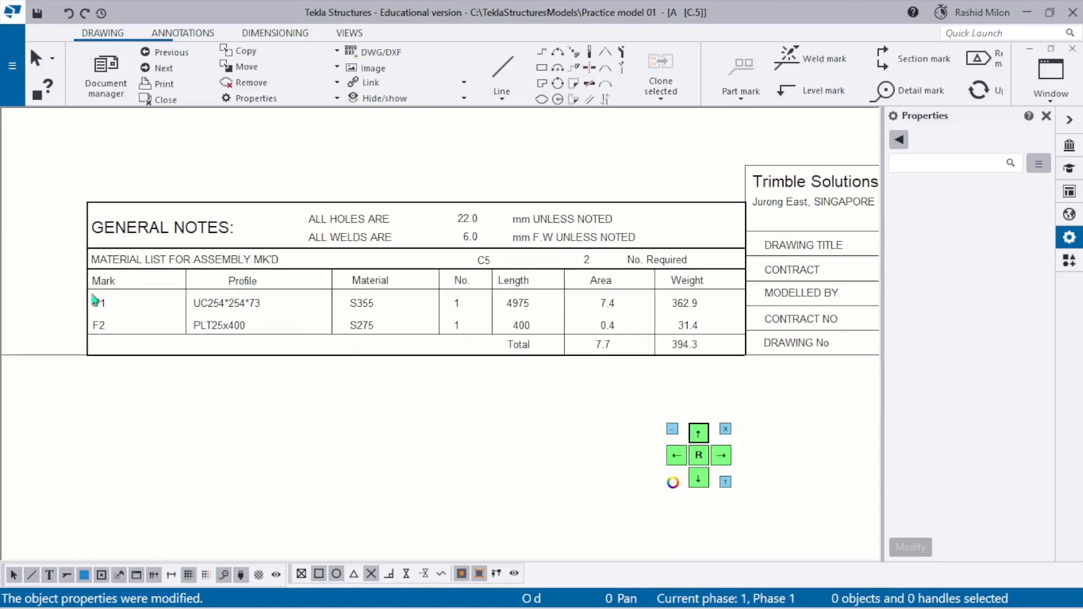
- Look over the whole column drawing, close it and keep the changes
{"action": "scroll", "coordinate": [539, 358], "scroll_direction": "down", "scroll_amount": 5}
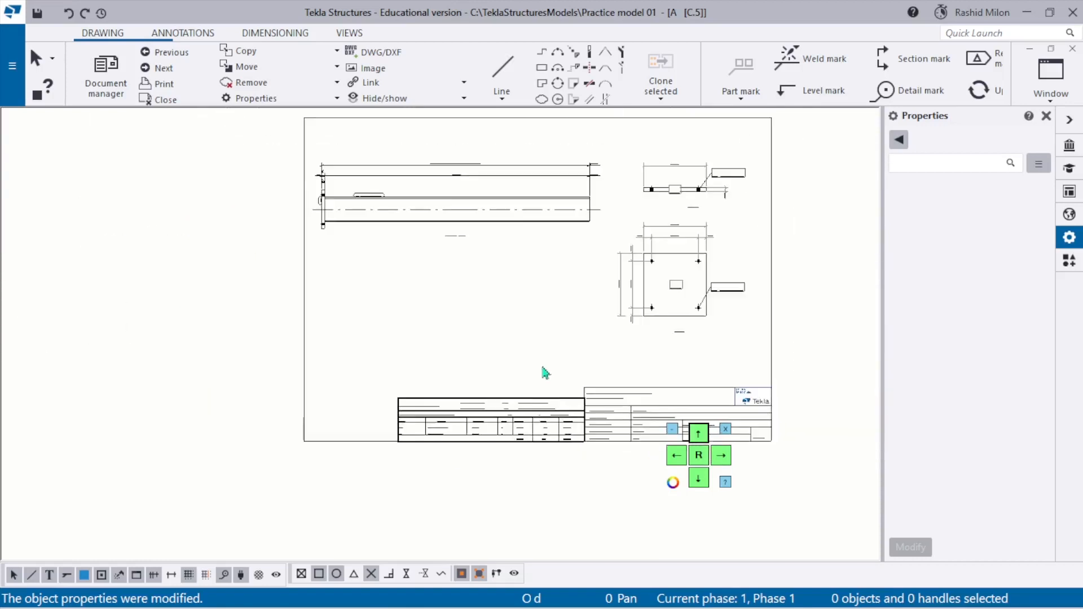
{"action": "scroll", "coordinate": [553, 288], "scroll_direction": "up", "scroll_amount": 5}
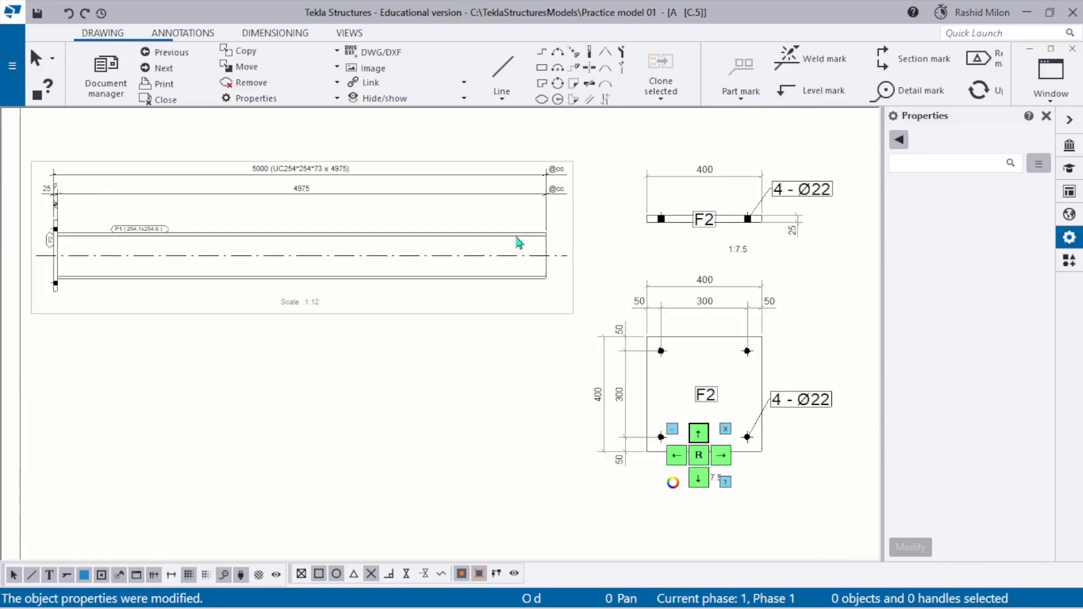
{"action": "middle_click_drag", "start_coordinate": [365, 312], "coordinate": [387, 304]}
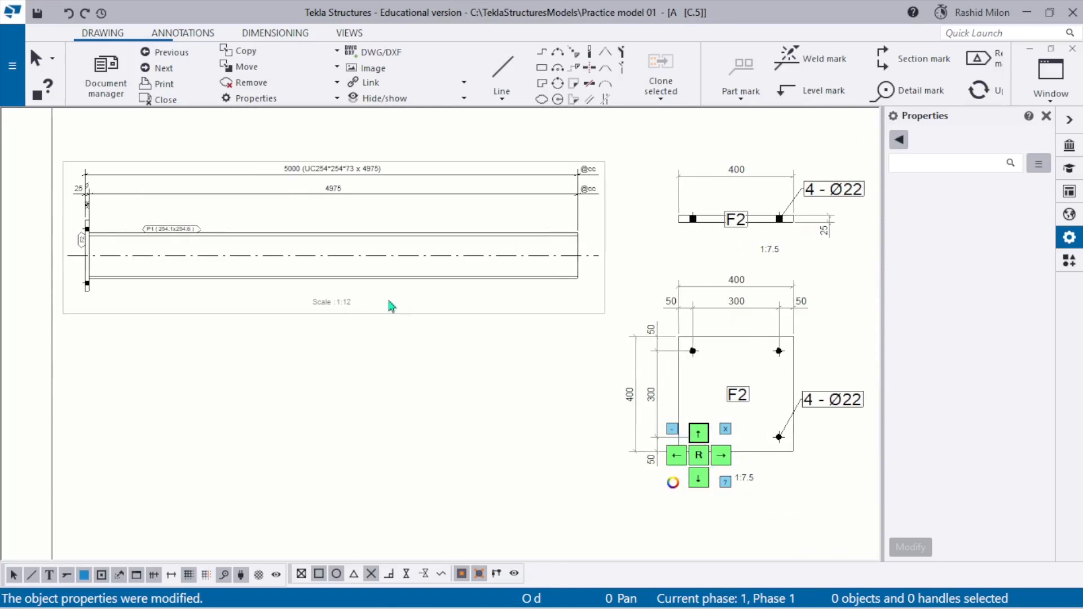
{"action": "scroll", "coordinate": [222, 279], "scroll_direction": "up", "scroll_amount": 2}
{"action": "scroll", "coordinate": [221, 279], "scroll_direction": "down", "scroll_amount": 4}
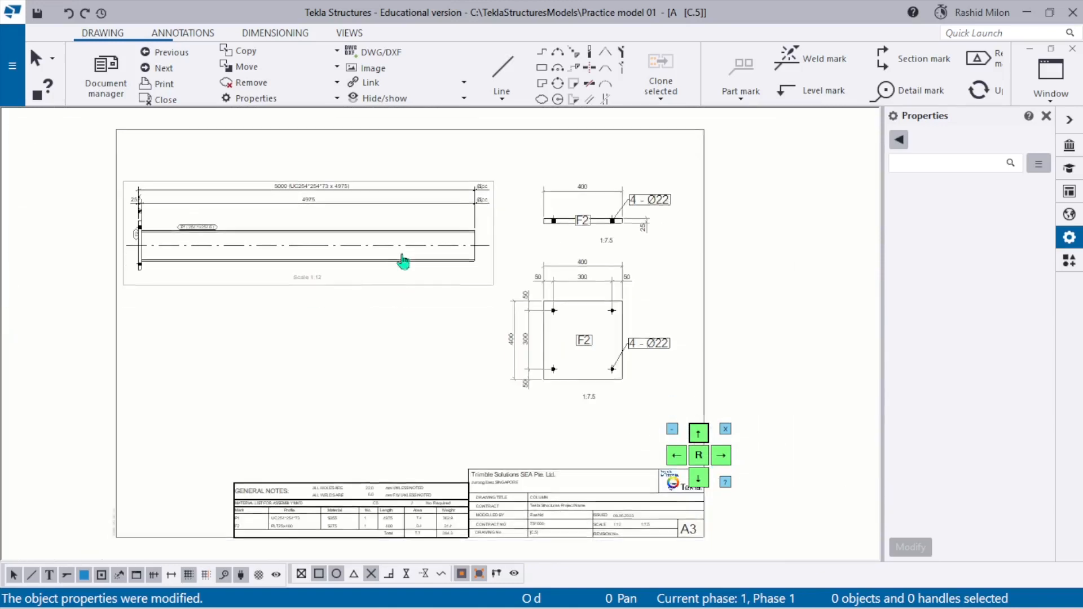
{"action": "left_click", "coordinate": [164, 99]}
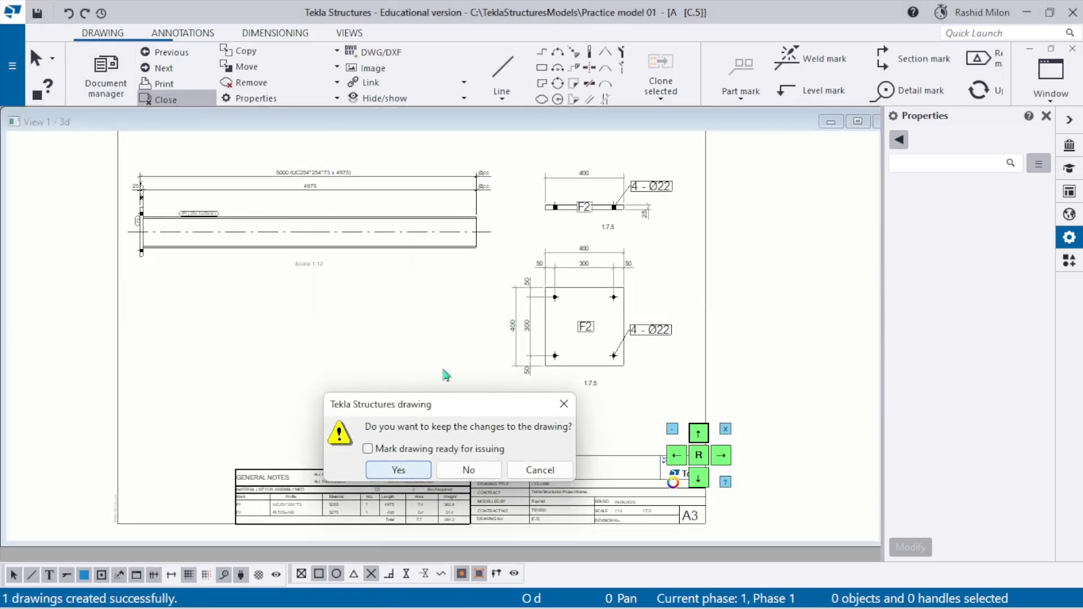
{"action": "left_click", "coordinate": [400, 466]}
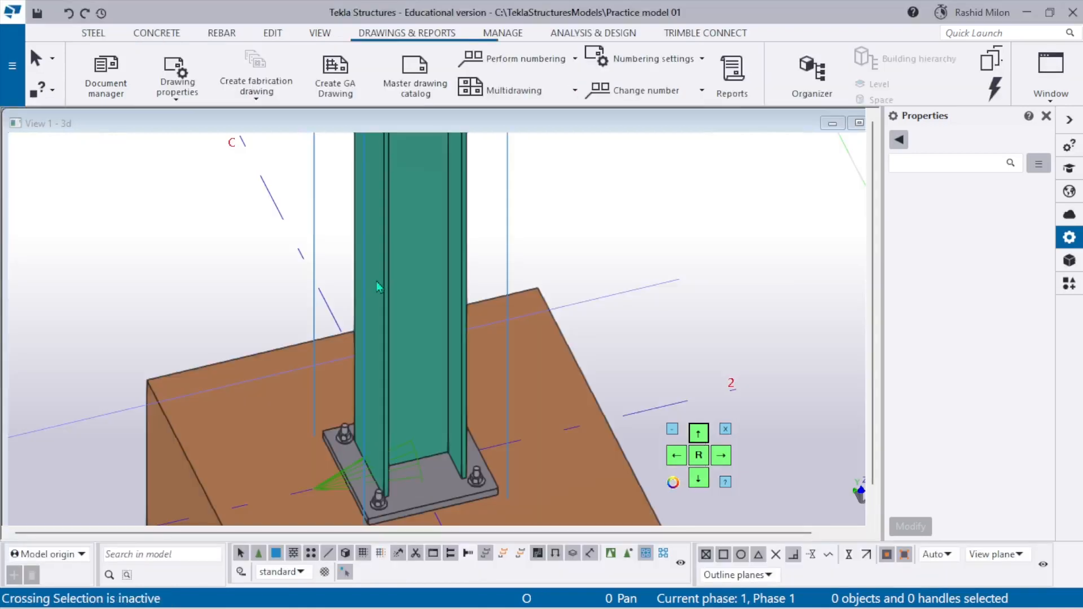
- Redraw the 3D model view showing the columns and footings, and bring up the steel modelling commands
{"action": "scroll", "coordinate": [373, 288], "scroll_direction": "down", "scroll_amount": 6}
{"action": "right_click", "coordinate": [491, 237]}
{"action": "left_click", "coordinate": [524, 326]}
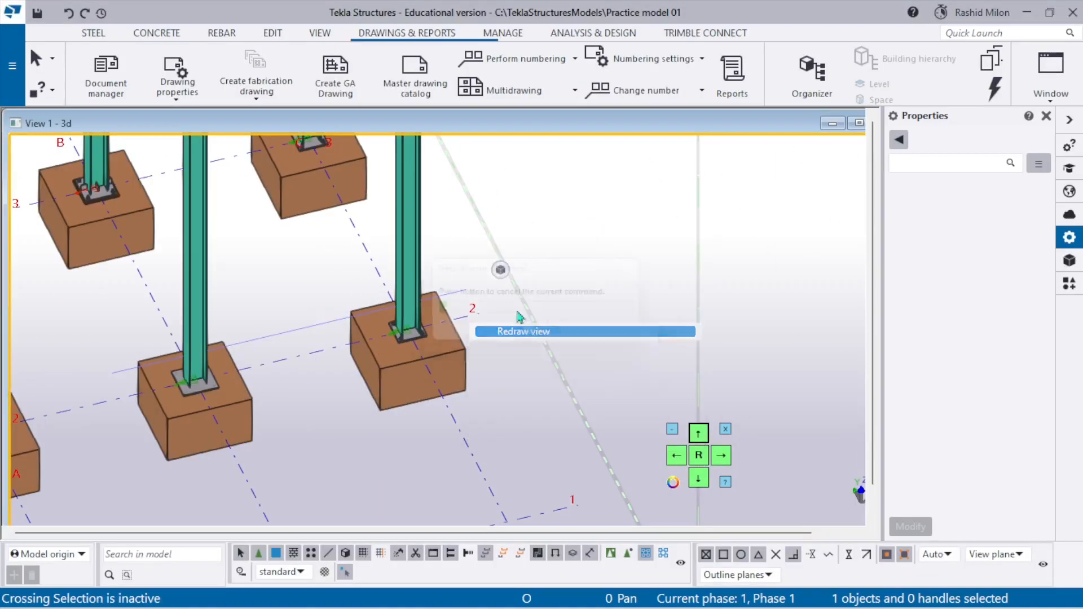
{"action": "left_click", "coordinate": [93, 32]}
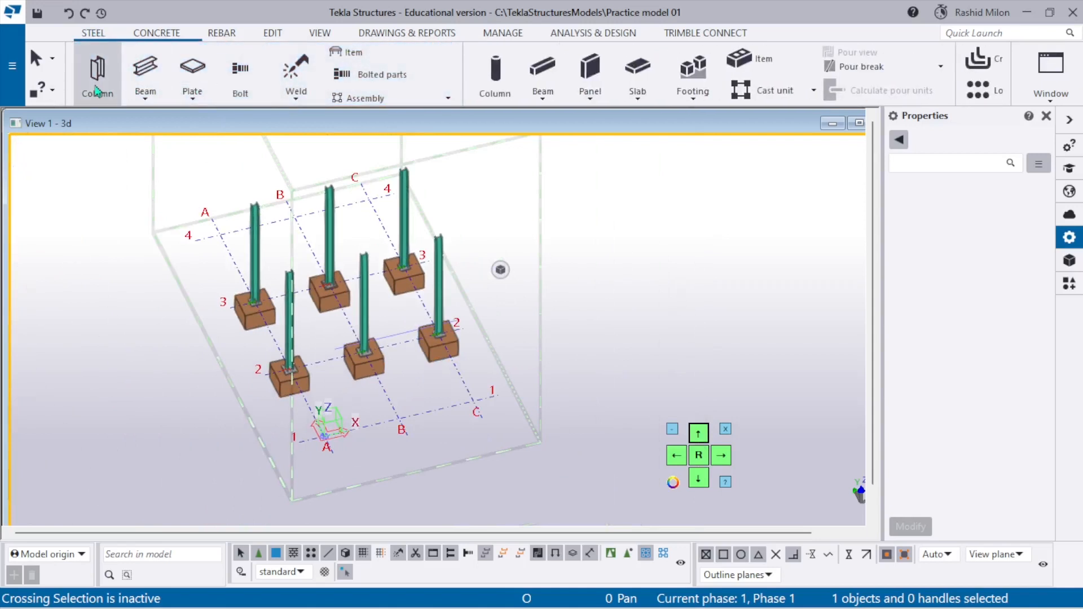
- Open the model folder of Practice model 01 in File Explorer and narrow its folder tree to widen the file list
{"action": "left_click", "coordinate": [12, 66]}
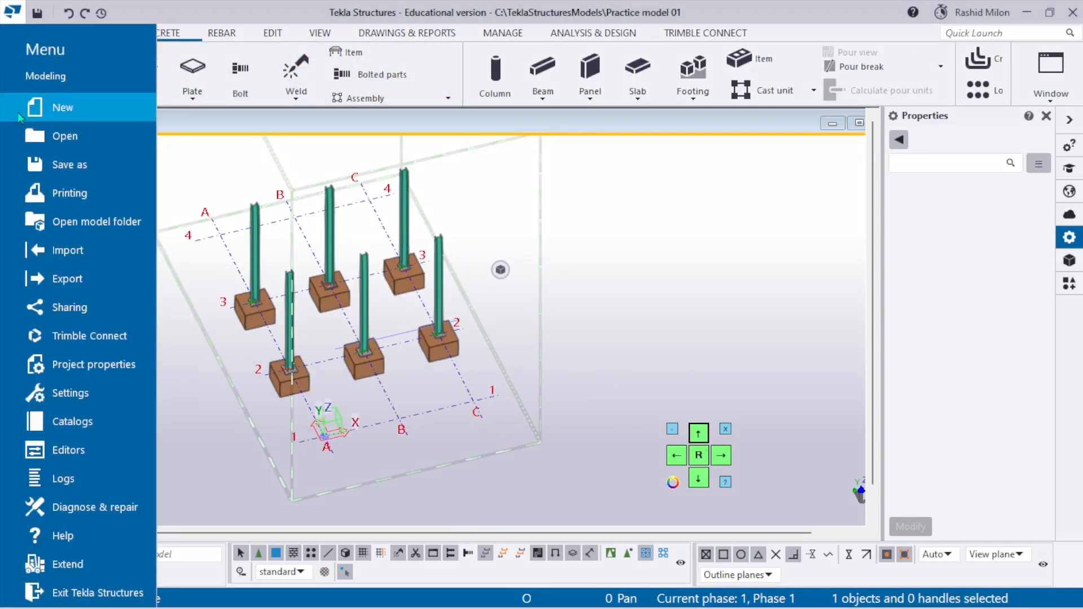
{"action": "left_click", "coordinate": [92, 201]}
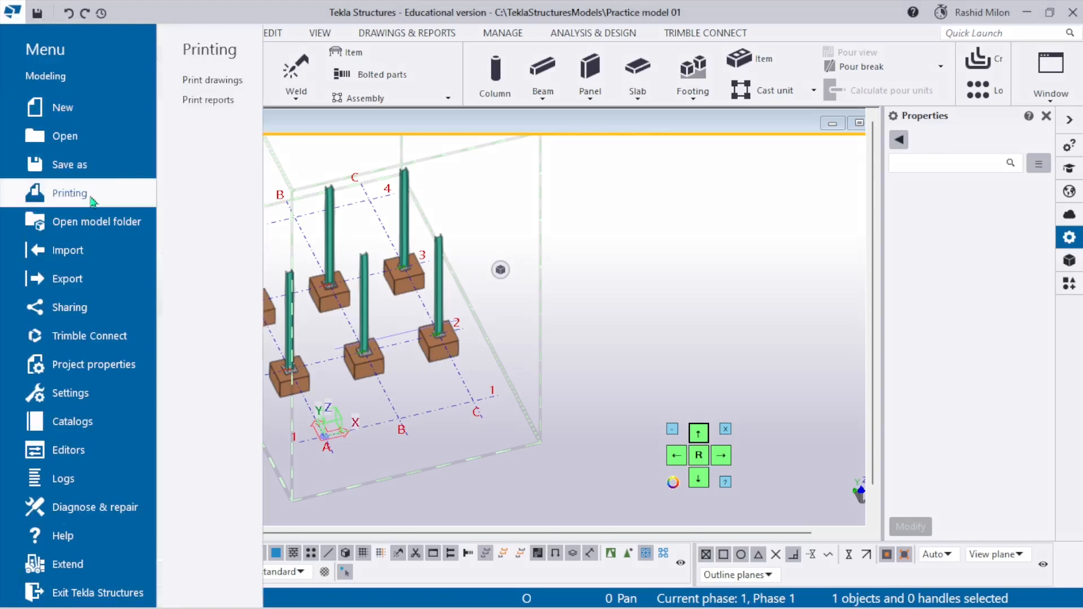
{"action": "left_click", "coordinate": [120, 231]}
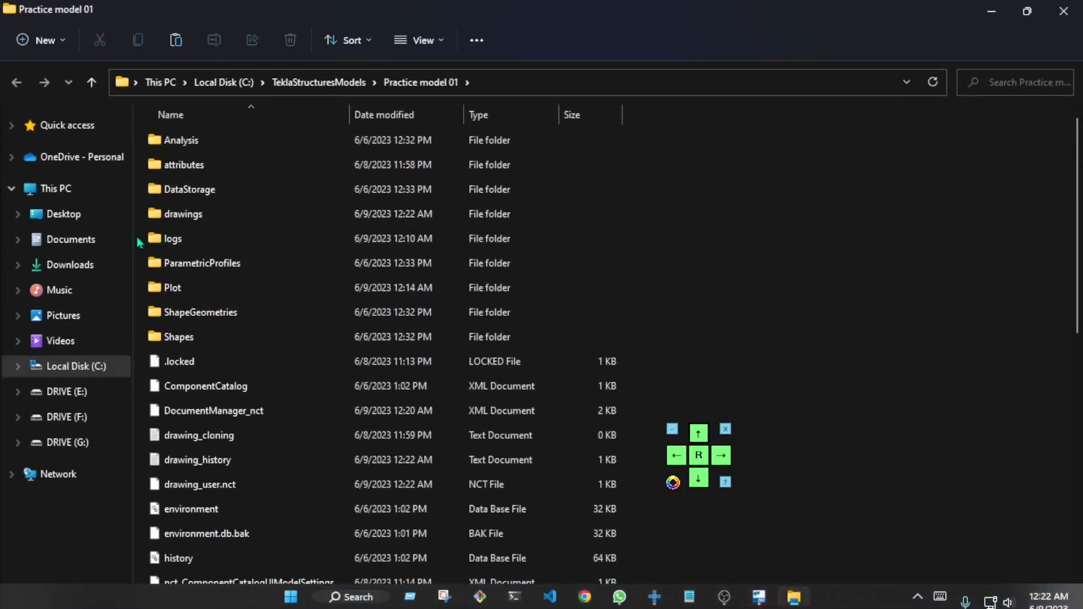
{"action": "left_click_drag", "start_coordinate": [133, 232], "coordinate": [47, 229]}
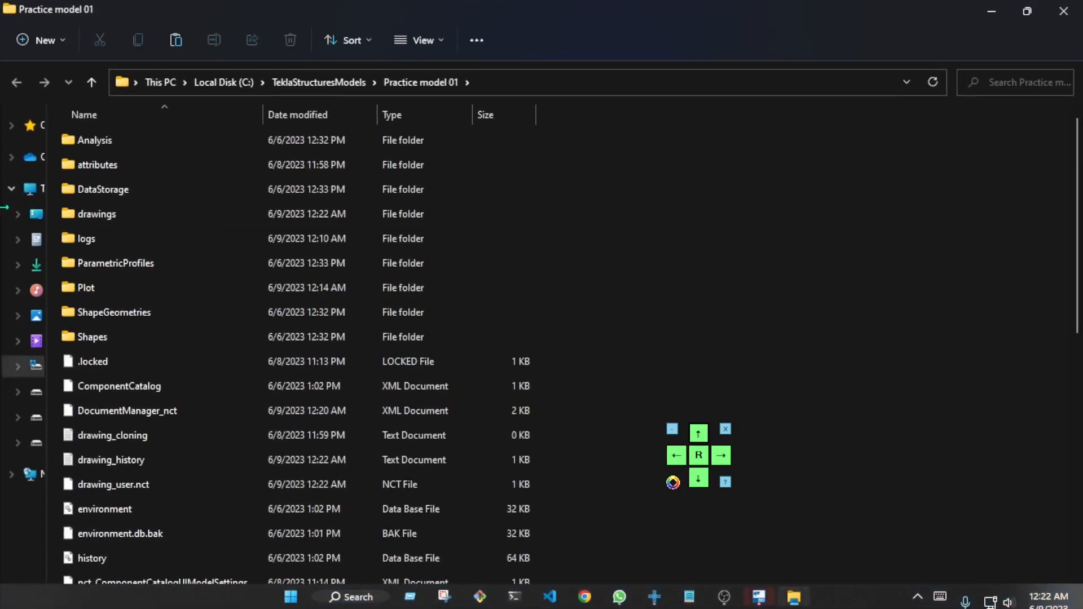
{"action": "left_click", "coordinate": [261, 138]}
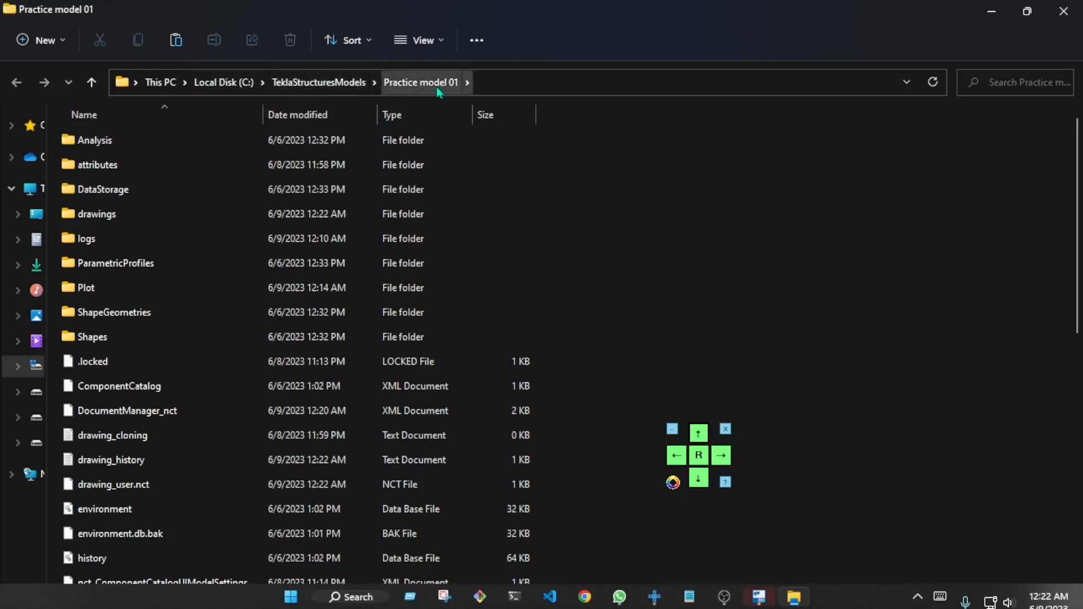
- Sort the model folder by date modified and locate the backup file Practice model 01.db1.bak
{"action": "scroll", "coordinate": [403, 291], "scroll_direction": "down", "scroll_amount": 4}
{"action": "scroll", "coordinate": [403, 291], "scroll_direction": "down", "scroll_amount": 3}
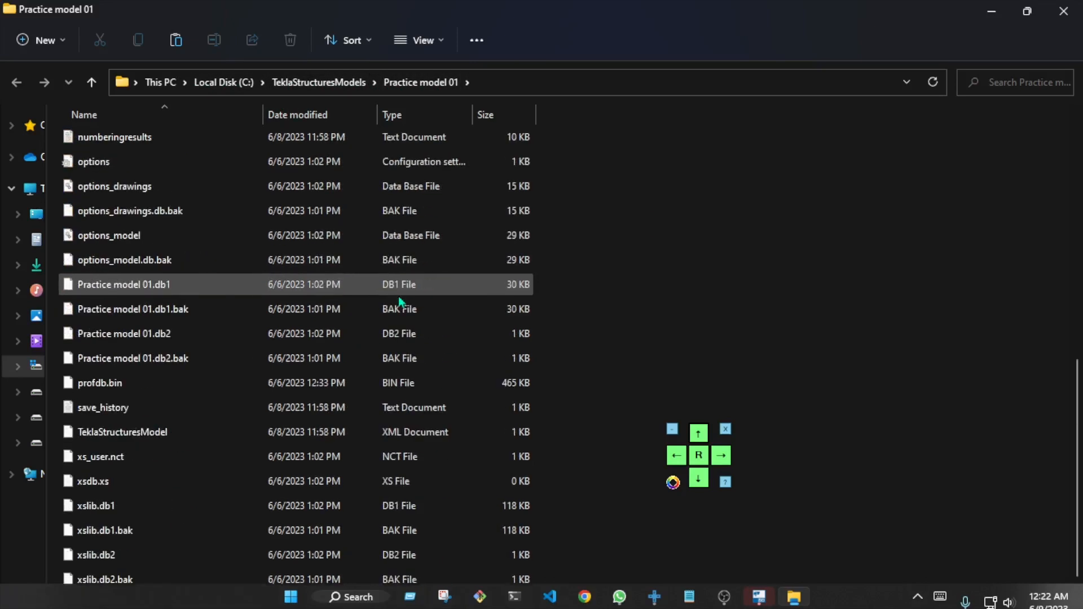
{"action": "scroll", "coordinate": [397, 304], "scroll_direction": "up", "scroll_amount": 7}
{"action": "left_click", "coordinate": [336, 116]}
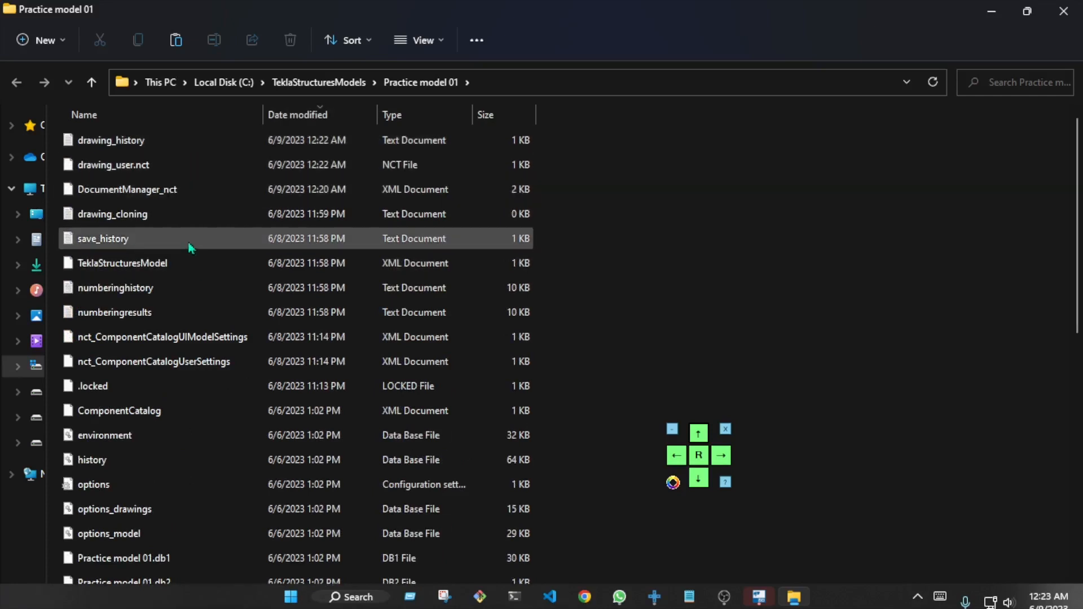
{"action": "scroll", "coordinate": [190, 248], "scroll_direction": "down", "scroll_amount": 7}
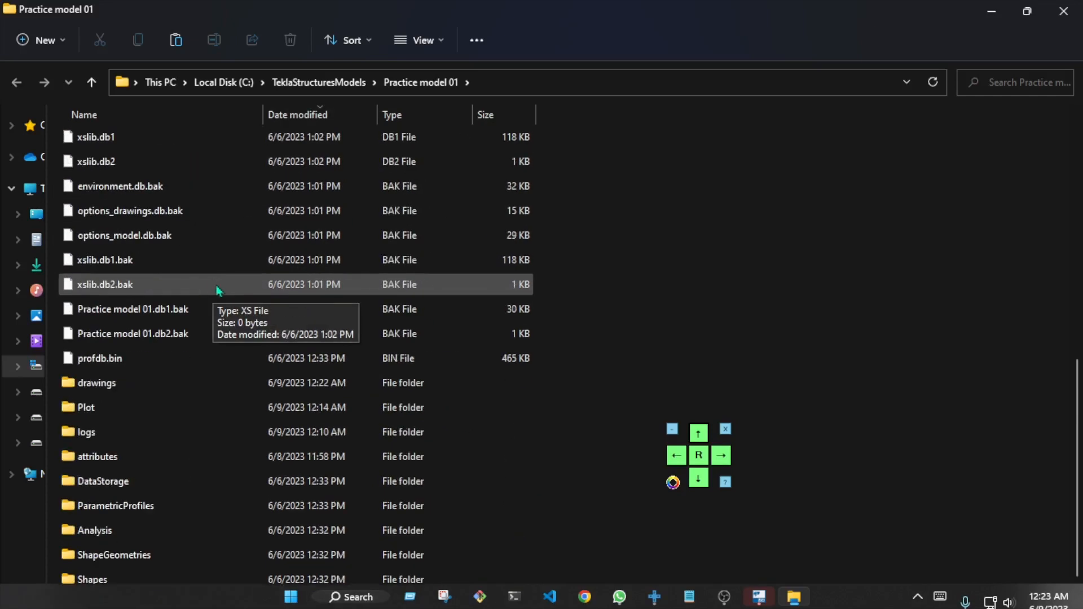
{"action": "left_click", "coordinate": [179, 313]}
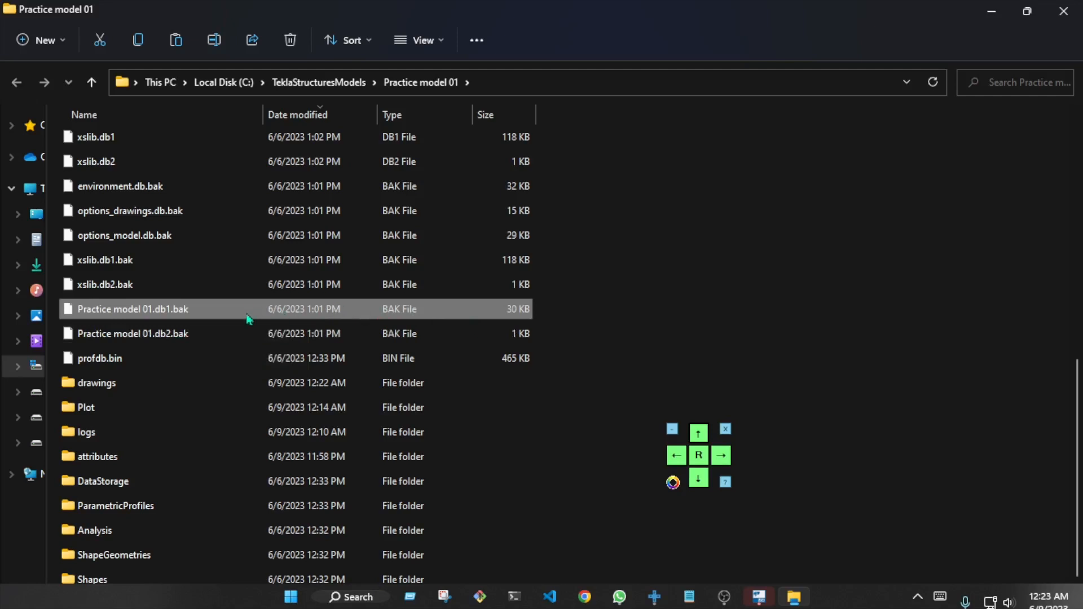
- Compare the model database file Practice model 01.db1 with the backup files in the folder
{"action": "scroll", "coordinate": [226, 282], "scroll_direction": "up", "scroll_amount": 4}
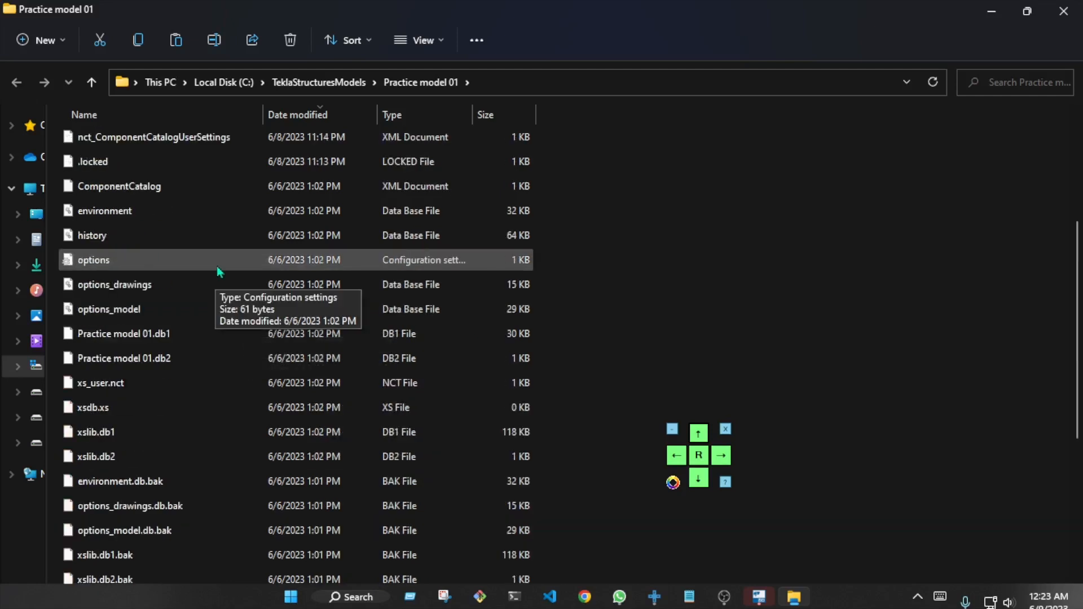
{"action": "scroll", "coordinate": [215, 273], "scroll_direction": "down", "scroll_amount": 2}
{"action": "left_click", "coordinate": [219, 235]}
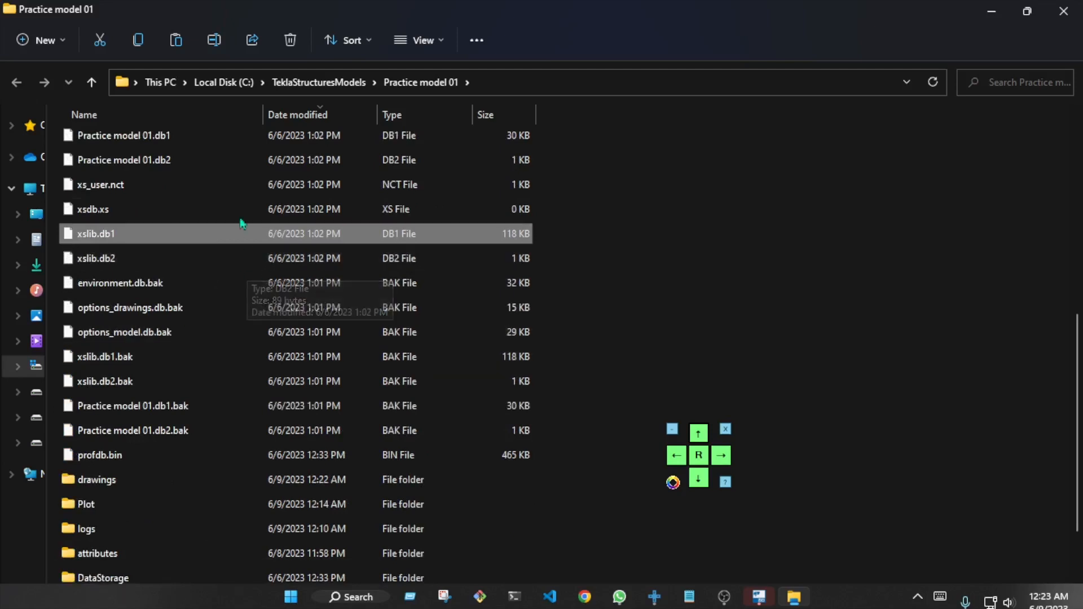
{"action": "left_click", "coordinate": [220, 144]}
{"action": "scroll", "coordinate": [218, 144], "scroll_direction": "up", "scroll_amount": 1}
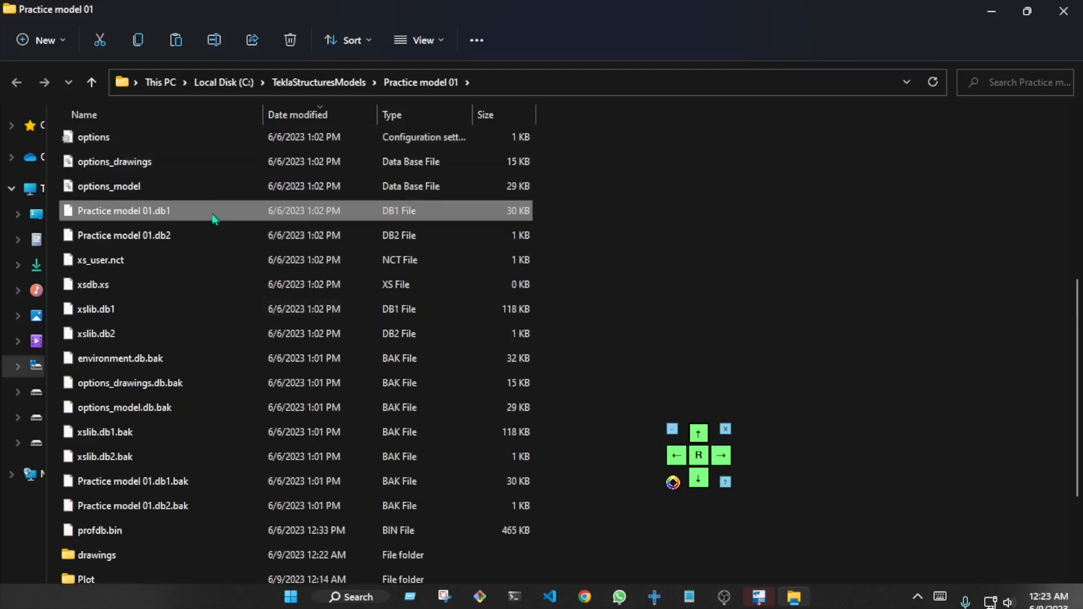
{"action": "scroll", "coordinate": [219, 221], "scroll_direction": "down", "scroll_amount": 2}
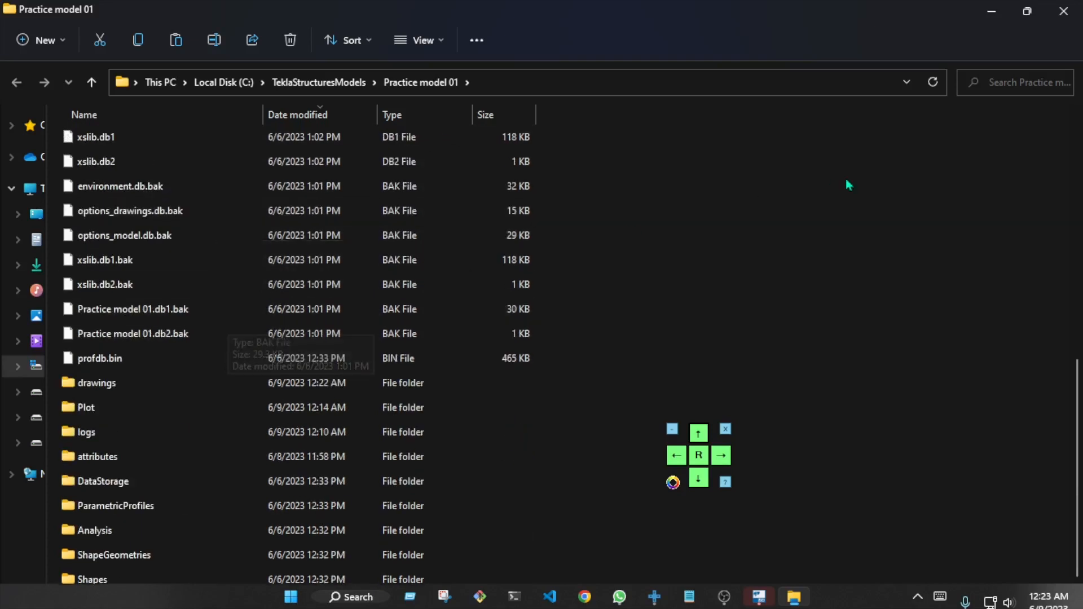
- Save the model in Tekla Structures, re-sort its folder by date modified to check the files, and return to the model
{"action": "left_click", "coordinate": [991, 12]}
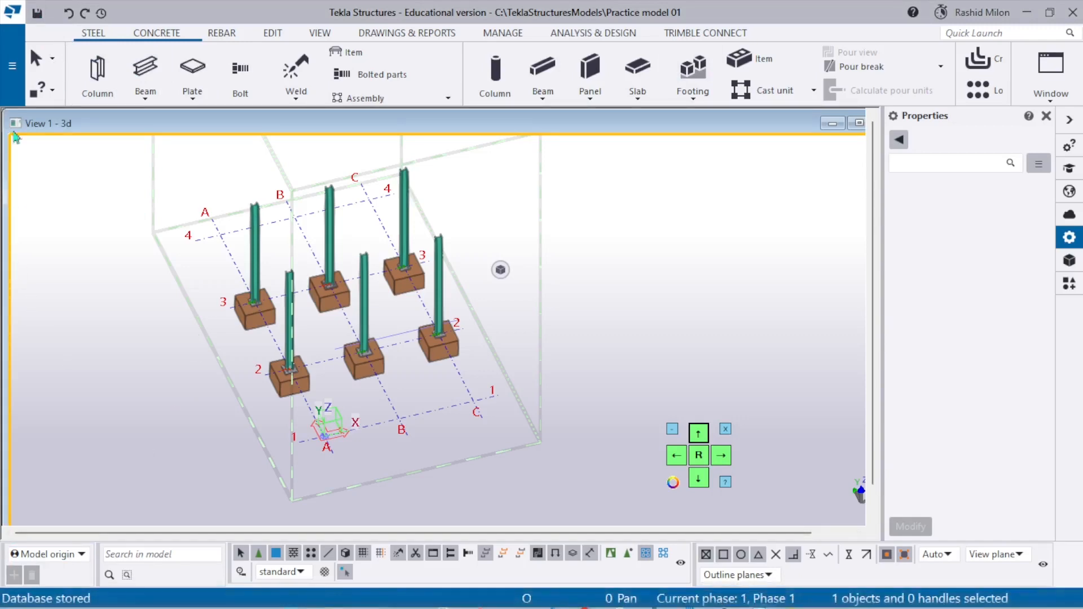
{"action": "left_click", "coordinate": [793, 597]}
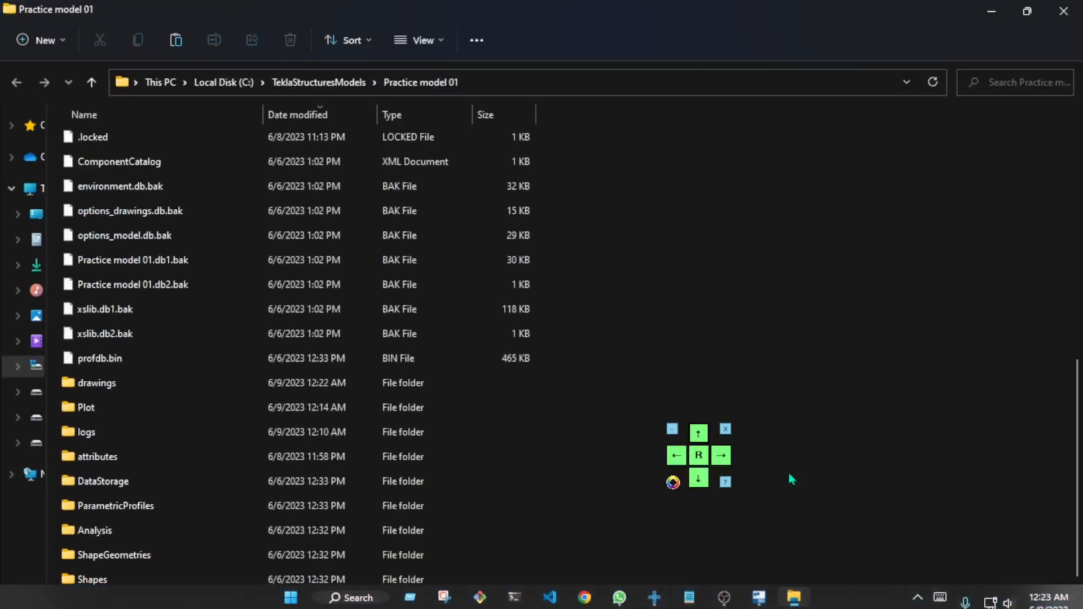
{"action": "left_click", "coordinate": [330, 114]}
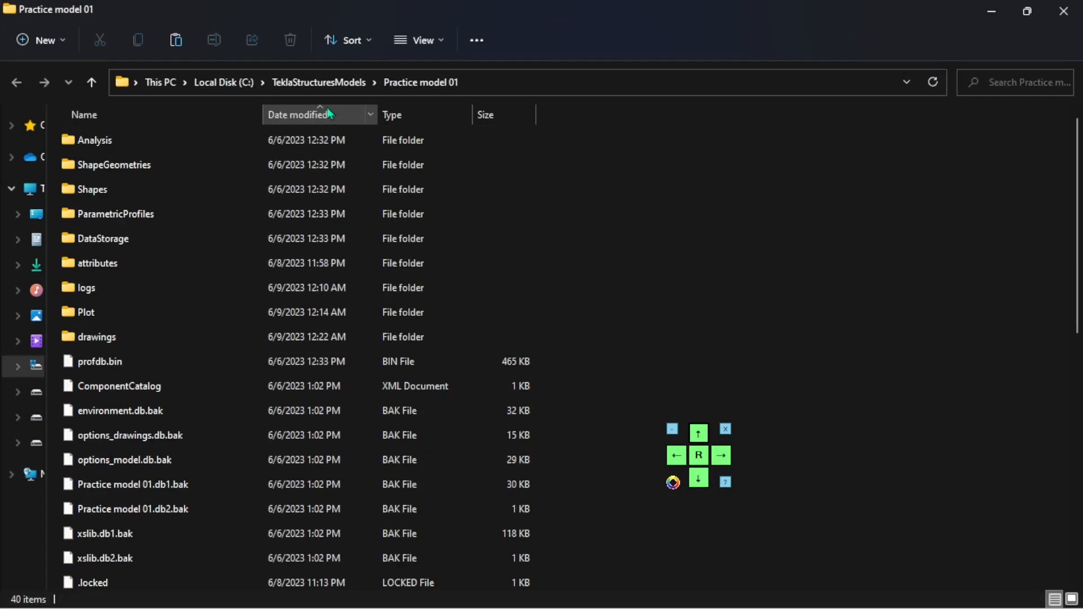
{"action": "left_click", "coordinate": [330, 115]}
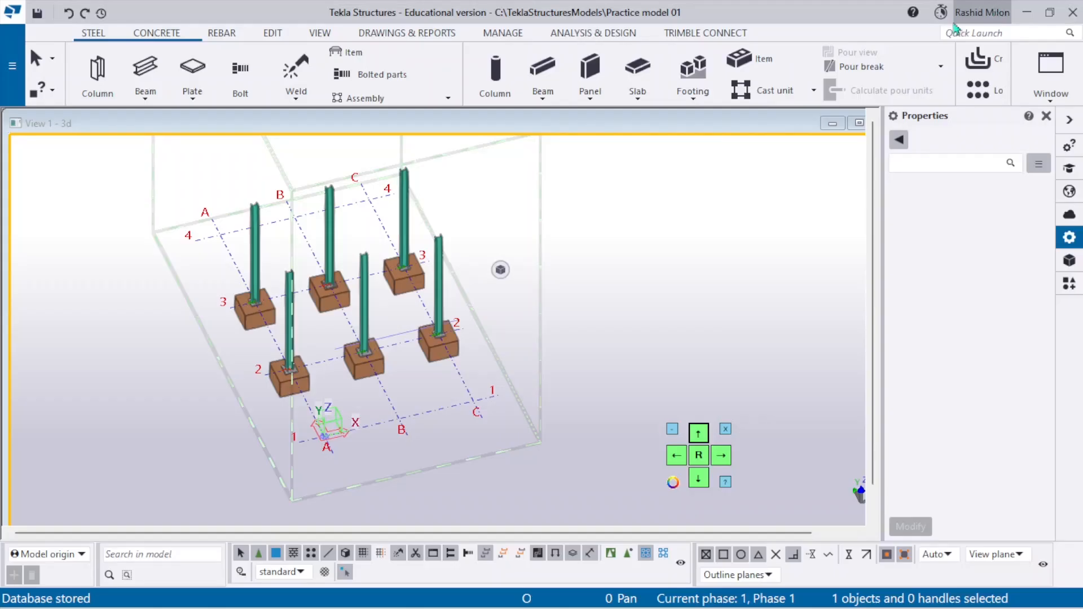
{"action": "left_click", "coordinate": [991, 11]}
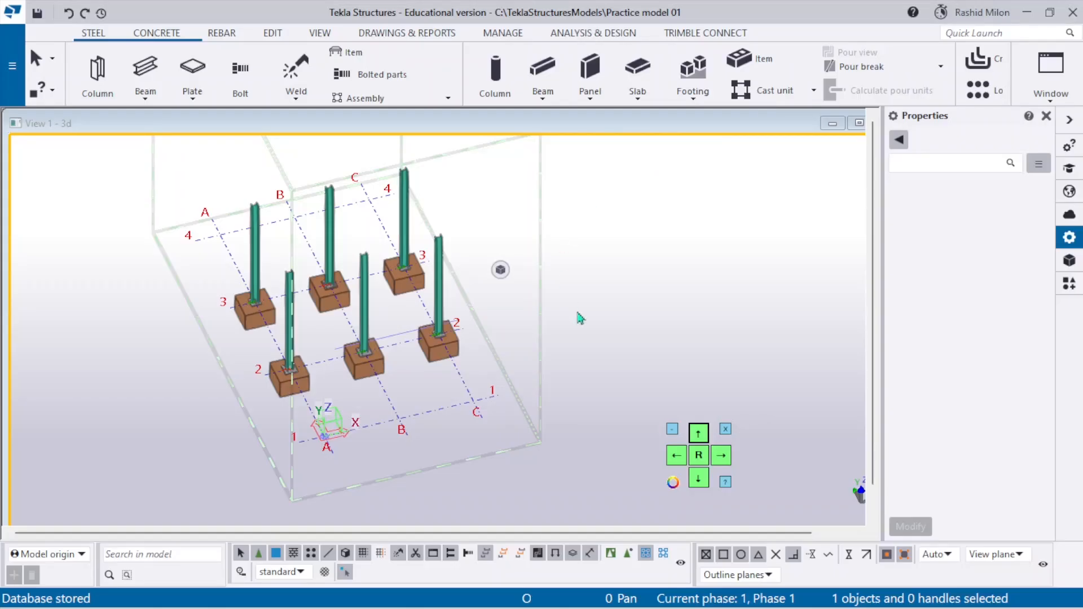
- Select the steel column assembly at grid intersection C-2 and inspect its bolted base plate on the footing
{"action": "scroll", "coordinate": [440, 352], "scroll_direction": "up", "scroll_amount": 5}
{"action": "scroll", "coordinate": [440, 352], "scroll_direction": "up", "scroll_amount": 3}
{"action": "scroll", "coordinate": [439, 353], "scroll_direction": "down", "scroll_amount": 4}
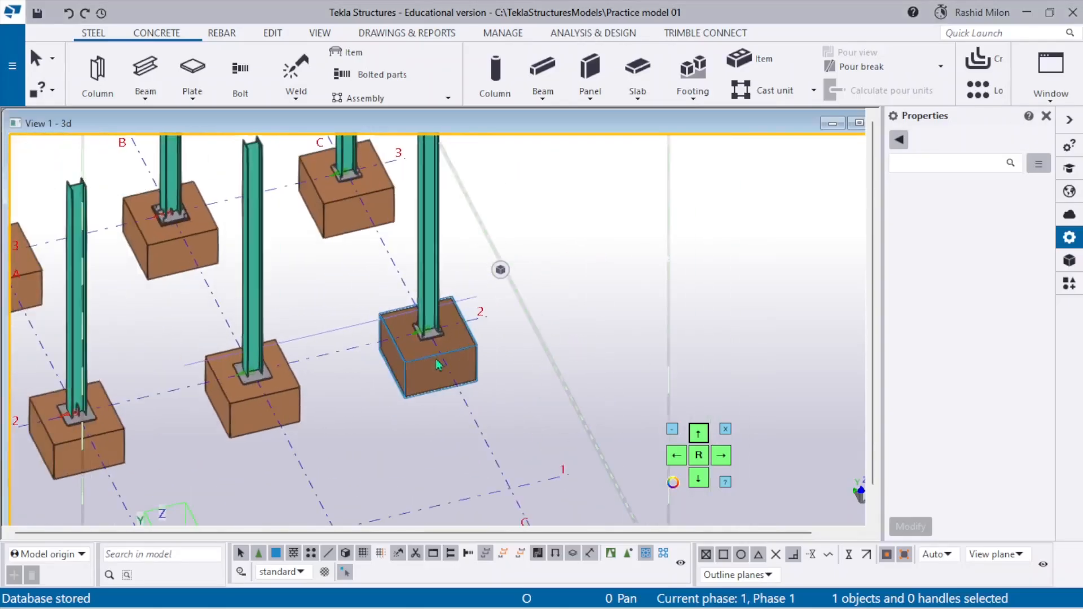
{"action": "scroll", "coordinate": [440, 353], "scroll_direction": "up", "scroll_amount": 3}
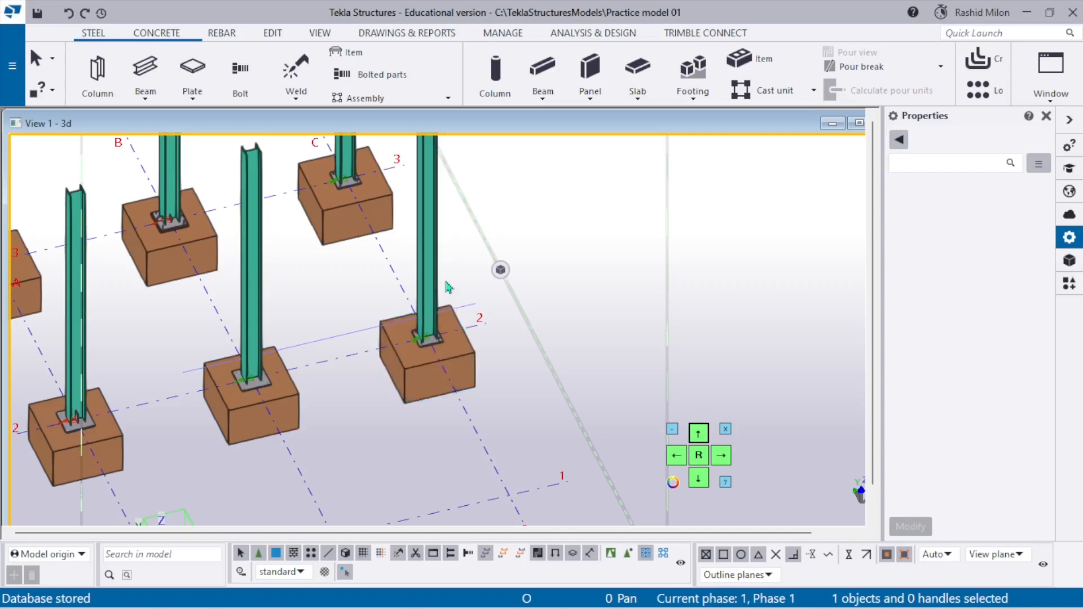
{"action": "scroll", "coordinate": [423, 375], "scroll_direction": "down", "scroll_amount": 3}
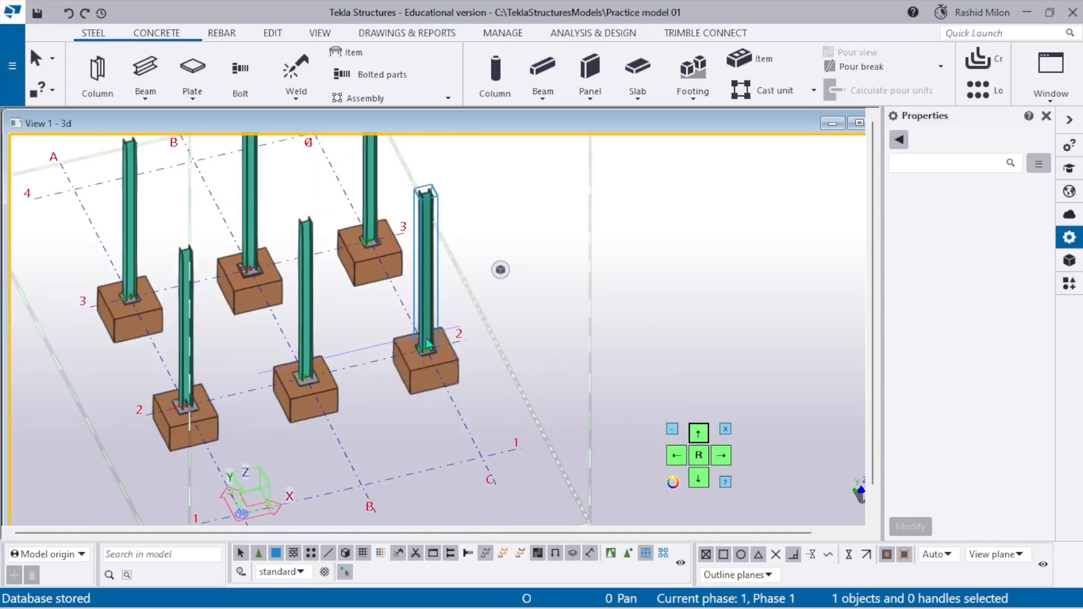
{"action": "scroll", "coordinate": [427, 343], "scroll_direction": "up", "scroll_amount": 5}
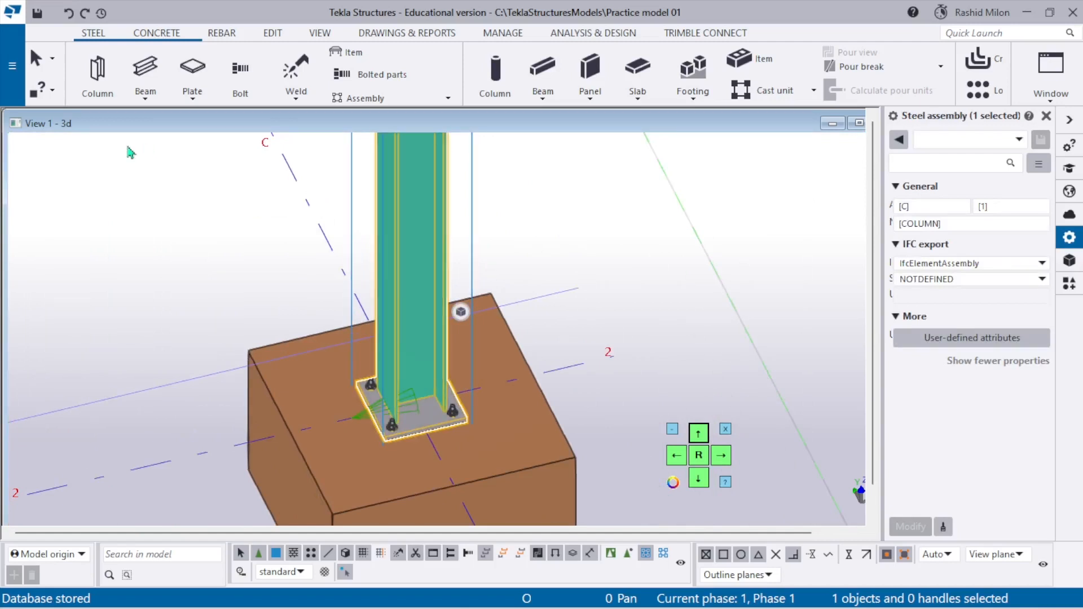
- Switch to Chrome, restore the previously closed tabs and bring up the Tekla Structure Course page
{"action": "left_click", "coordinate": [17, 90]}
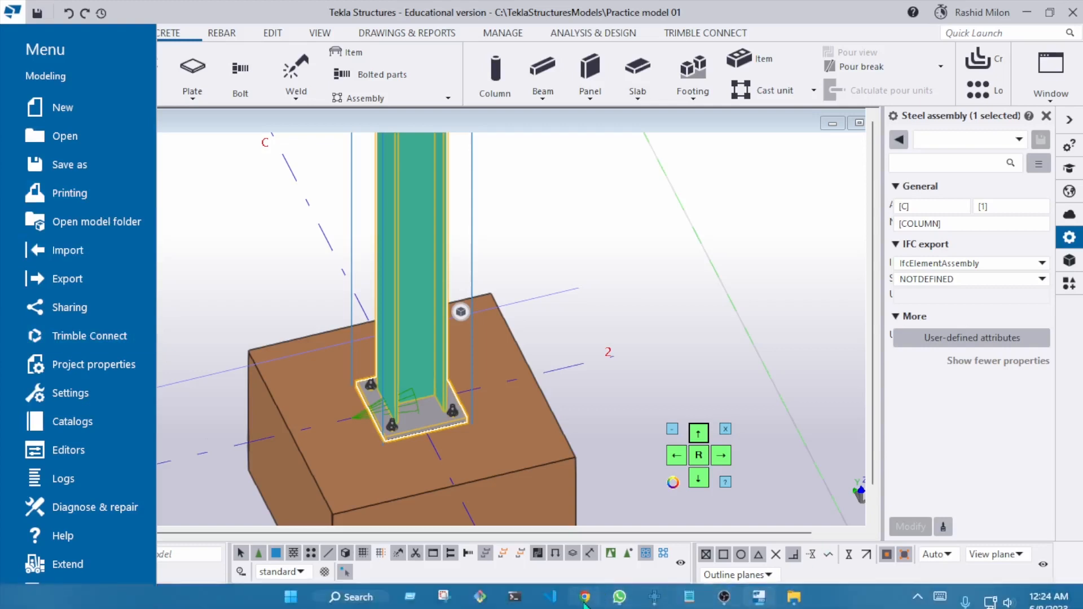
{"action": "left_click", "coordinate": [585, 598]}
{"action": "left_click", "coordinate": [418, 366]}
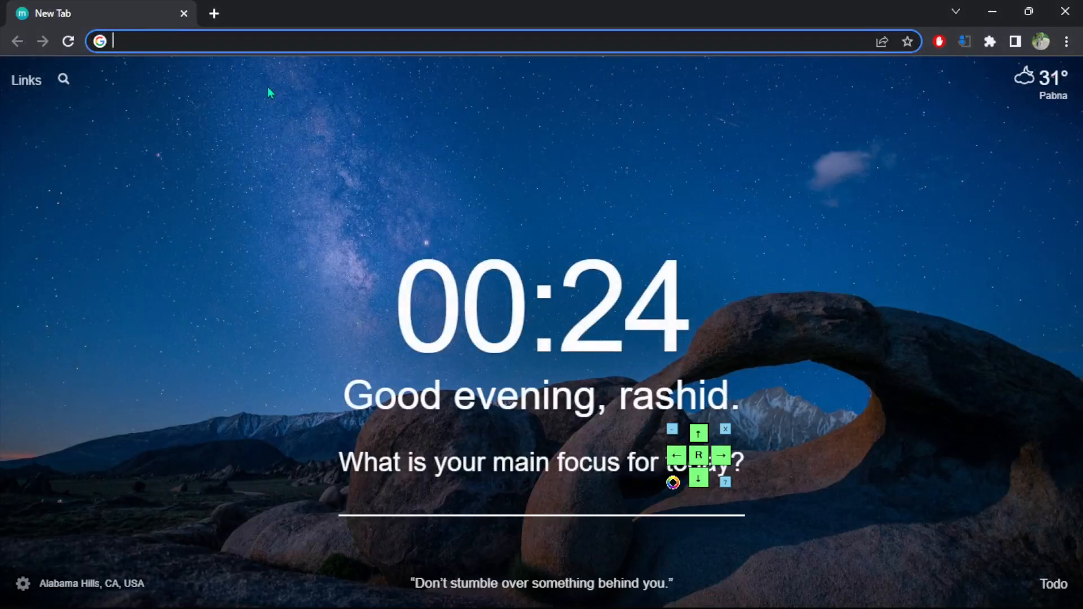
{"action": "key", "text": "ctrl+shift+t"}
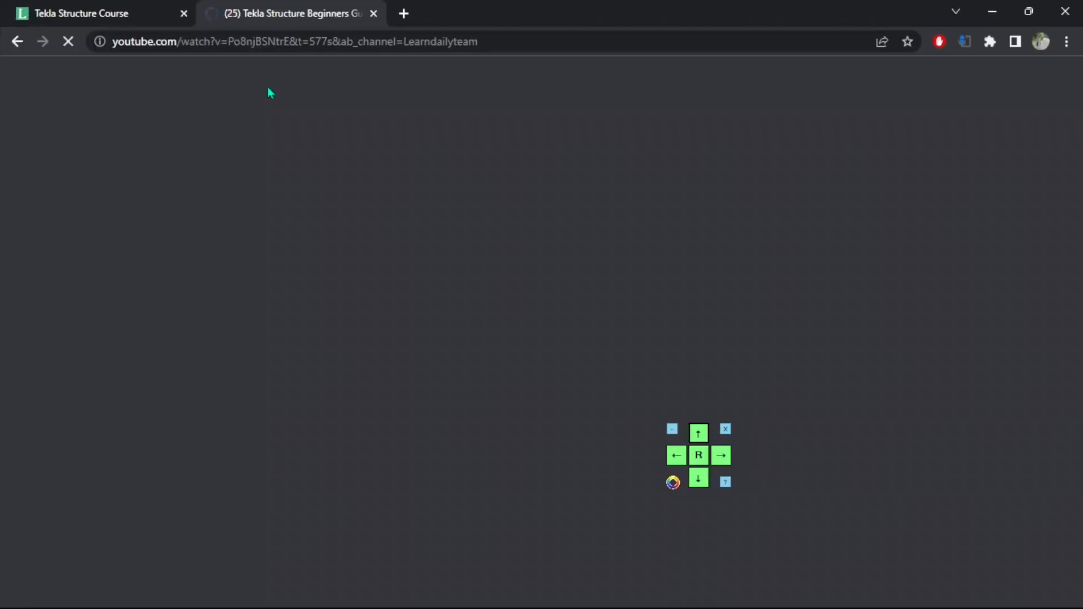
{"action": "left_click", "coordinate": [160, 8]}
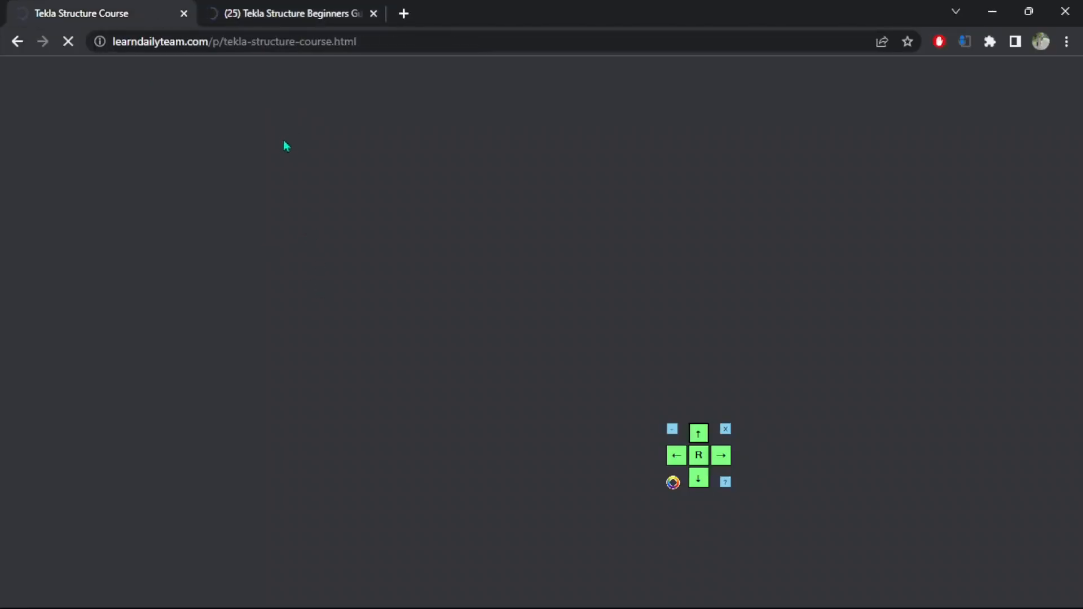
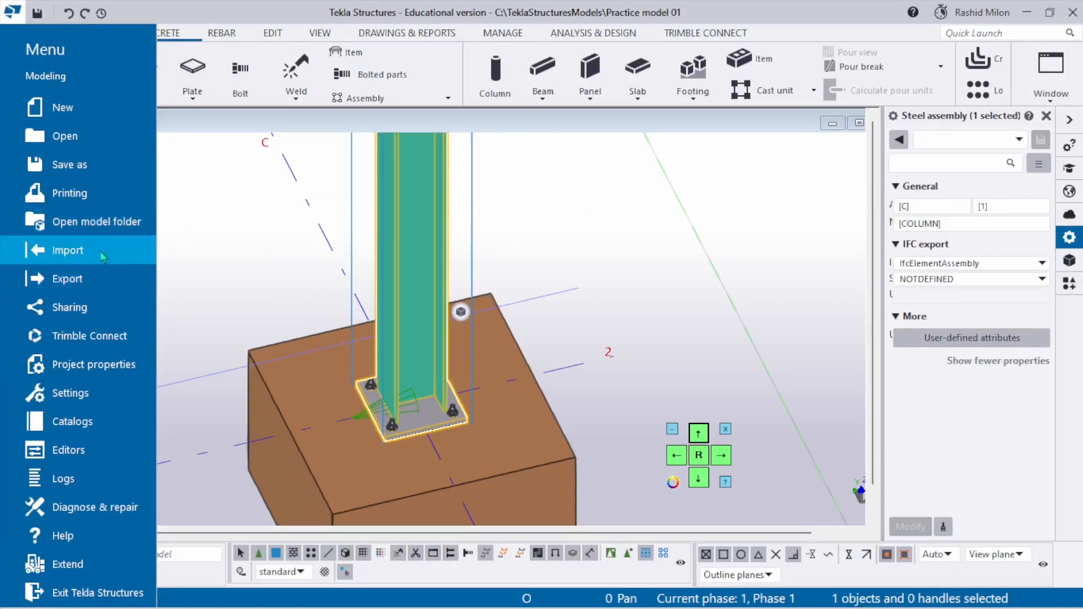
- Open the model folder from Tekla Structures, maximize its window and re-enter Practice model 01 from the TeklaStructuresModels folder
{"action": "left_click", "coordinate": [123, 232]}
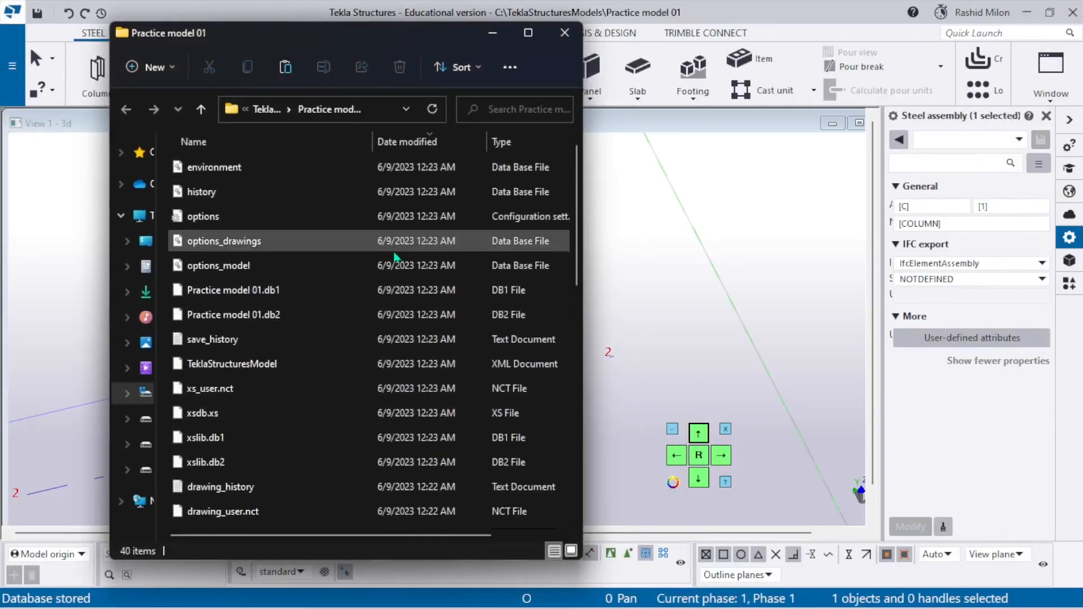
{"action": "left_click", "coordinate": [533, 37]}
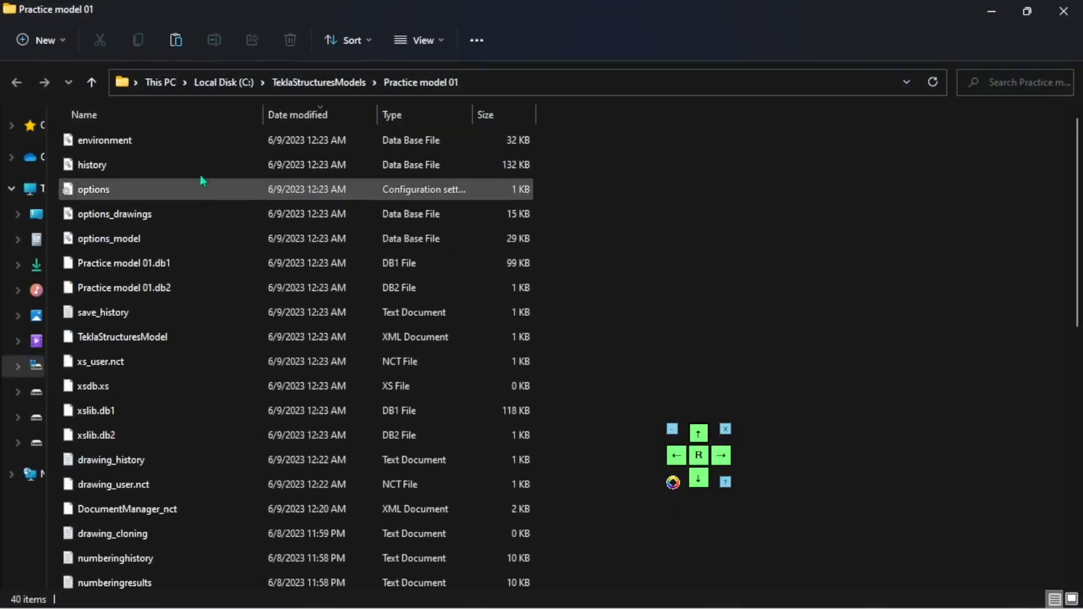
{"action": "left_click", "coordinate": [318, 83]}
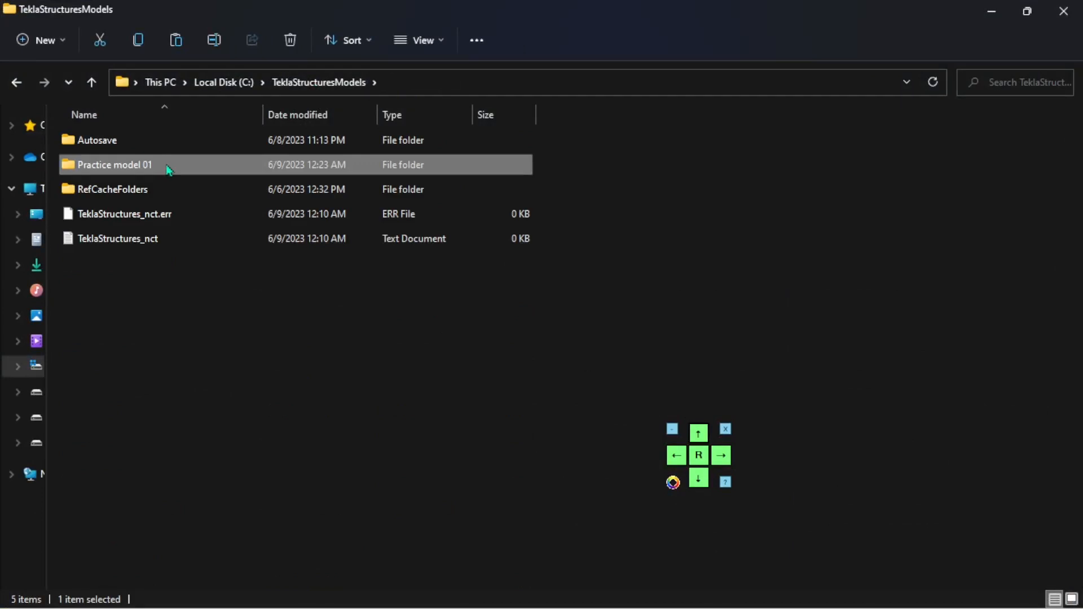
{"action": "double_click", "coordinate": [167, 170]}
- Look through the model's drawings folder, widening the Name column to show the full drawing file names
{"action": "scroll", "coordinate": [205, 299], "scroll_direction": "down", "scroll_amount": 7}
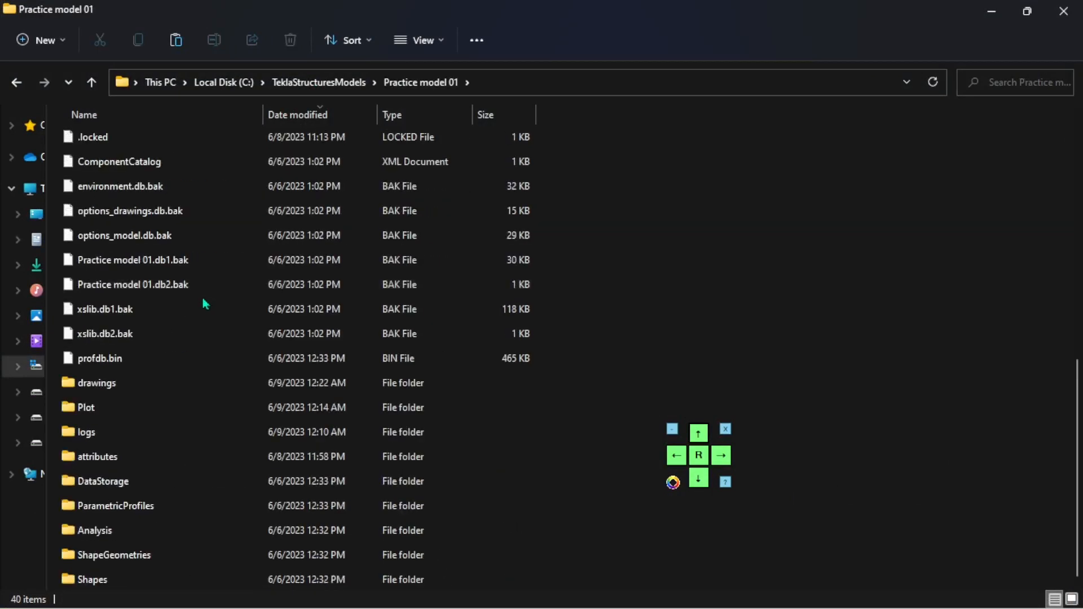
{"action": "double_click", "coordinate": [172, 388]}
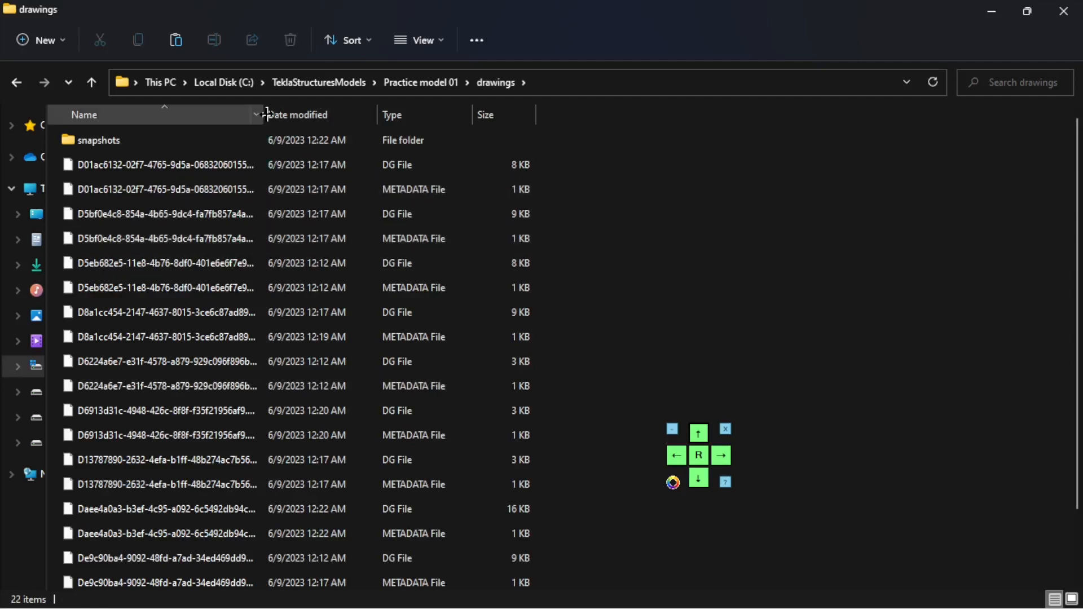
{"action": "left_click_drag", "start_coordinate": [263, 115], "coordinate": [447, 115]}
{"action": "scroll", "coordinate": [282, 382], "scroll_direction": "down", "scroll_amount": 1}
{"action": "scroll", "coordinate": [341, 213], "scroll_direction": "up", "scroll_amount": 1}
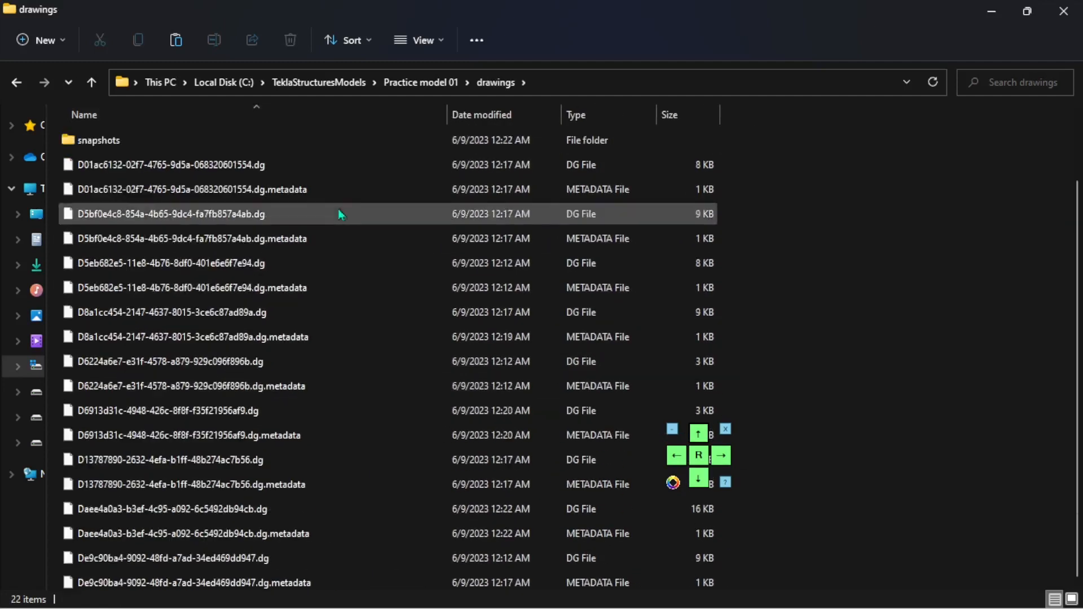
- Check the contents of the Plot folder inside Practice model 01 and return to the model folder
{"action": "left_click", "coordinate": [420, 82]}
{"action": "scroll", "coordinate": [225, 345], "scroll_direction": "down", "scroll_amount": 3}
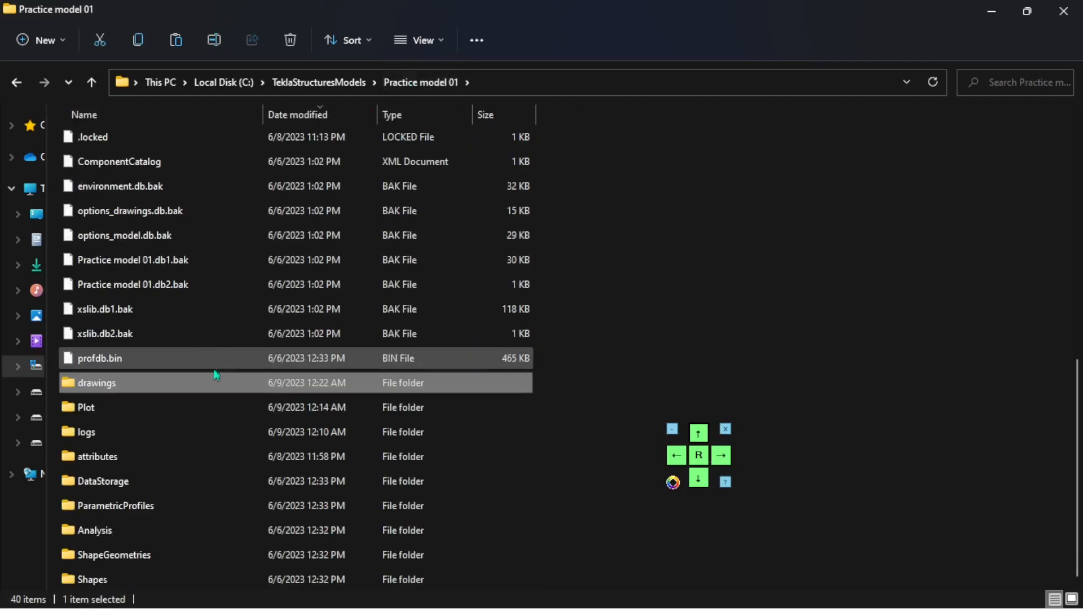
{"action": "double_click", "coordinate": [175, 415]}
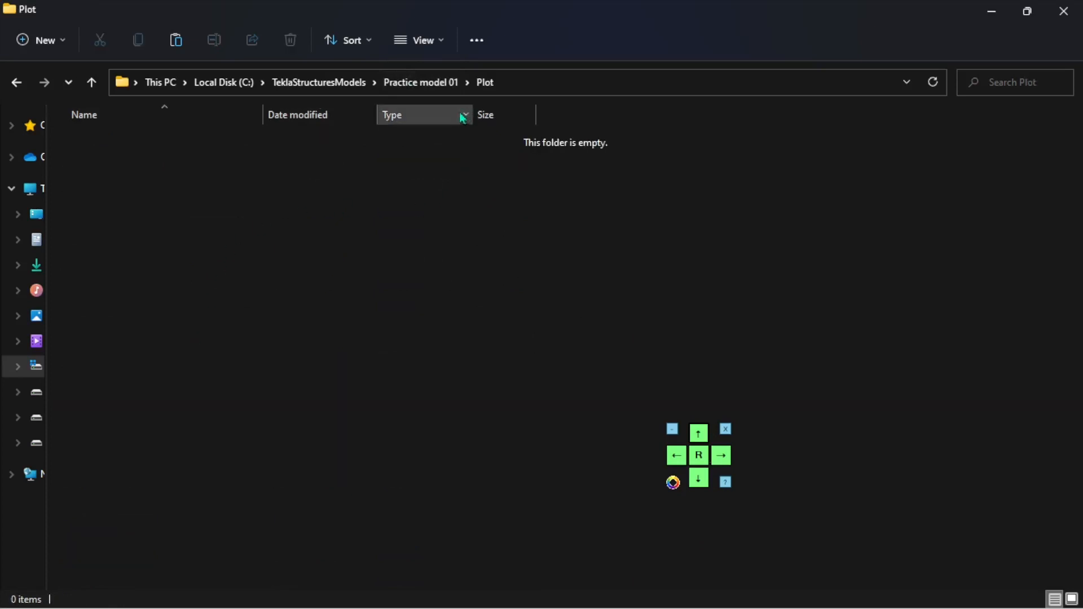
{"action": "left_click", "coordinate": [423, 83]}
{"action": "scroll", "coordinate": [221, 432], "scroll_direction": "down", "scroll_amount": 2}
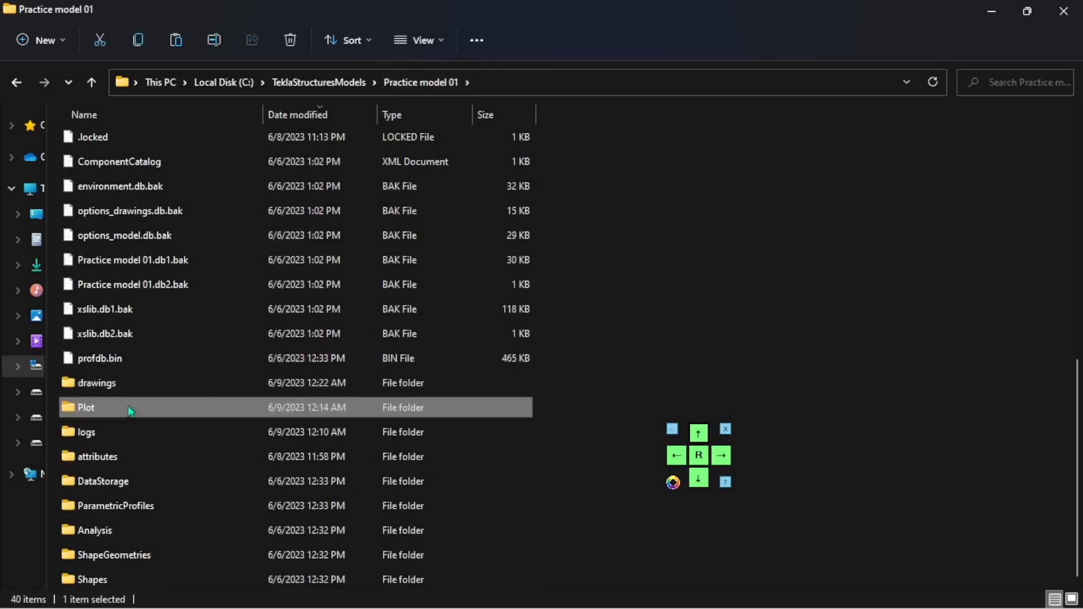
{"action": "mouse_move", "coordinate": [171, 417]}
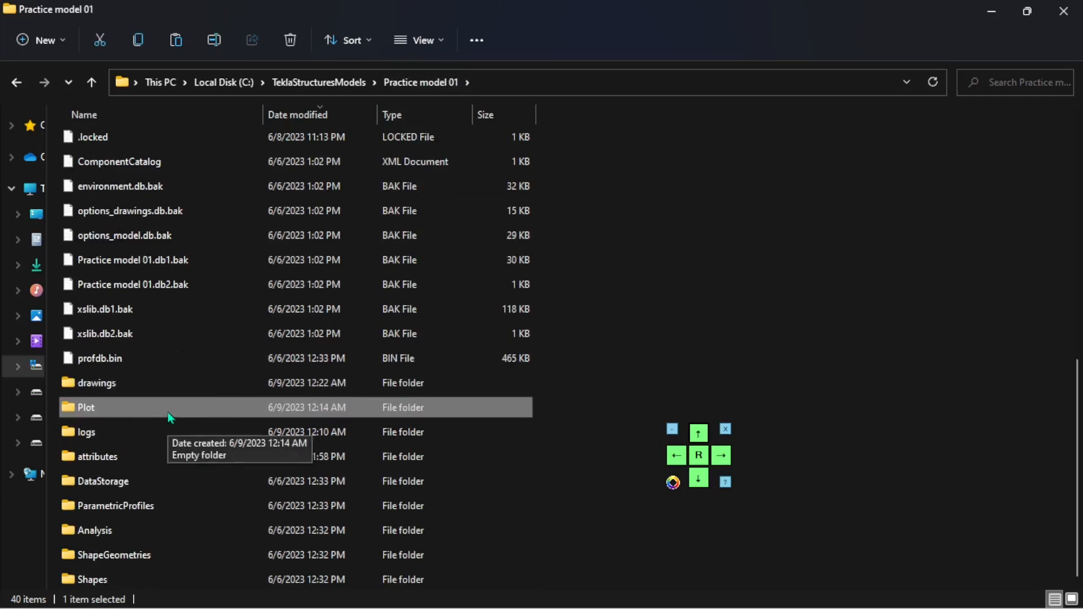
- Switch back to Tekla Structures and open the print settings for the [C.5] COLUMN assembly drawing from the Document manager
{"action": "mouse_move", "coordinate": [499, 607]}
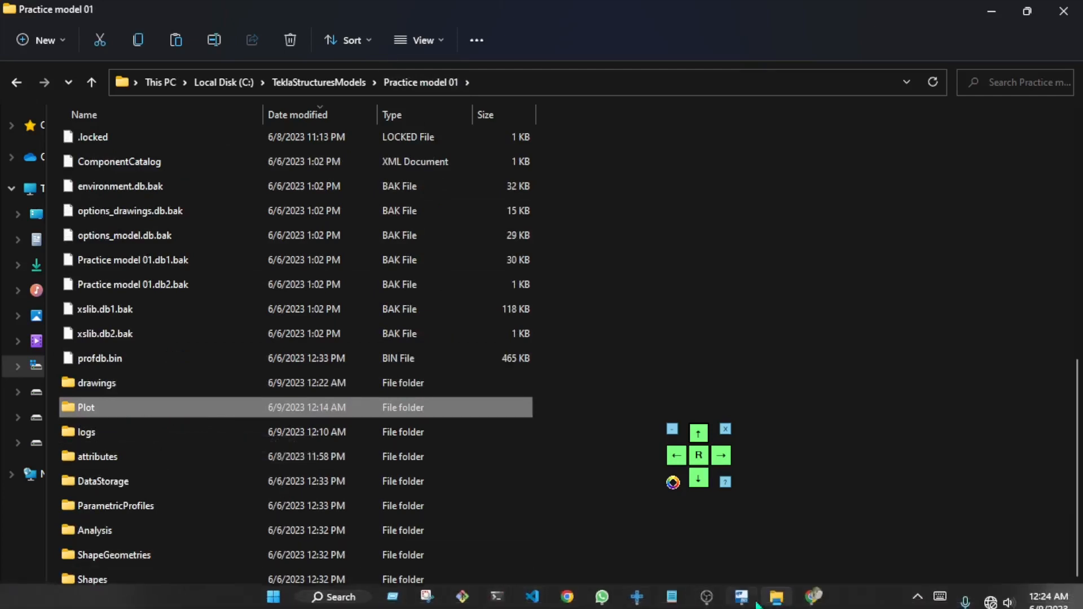
{"action": "mouse_move", "coordinate": [745, 602]}
{"action": "left_click", "coordinate": [758, 557]}
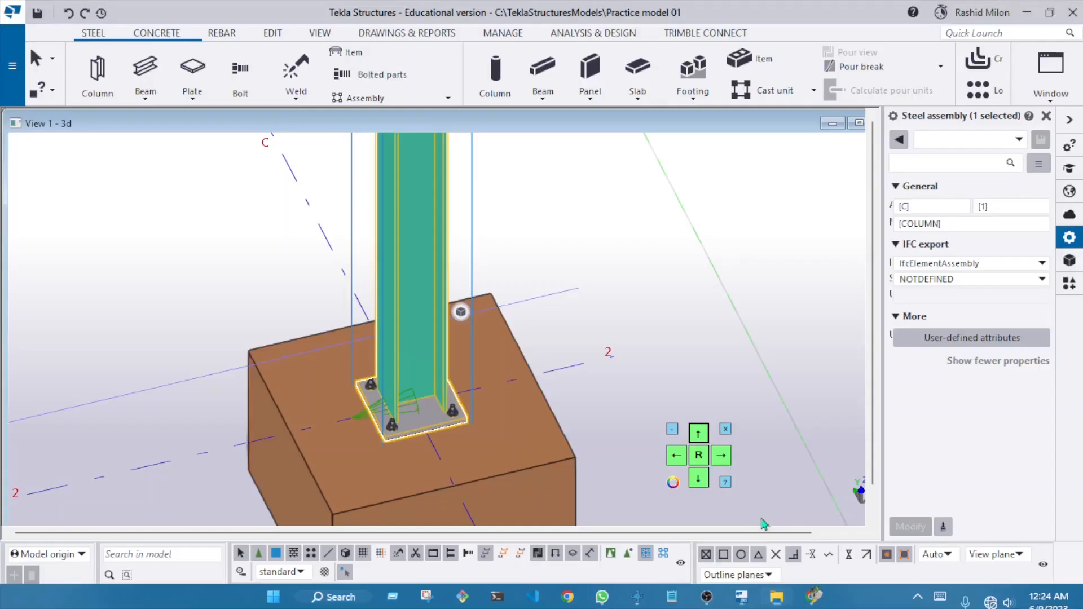
{"action": "left_click", "coordinate": [361, 35]}
{"action": "left_click", "coordinate": [106, 74]}
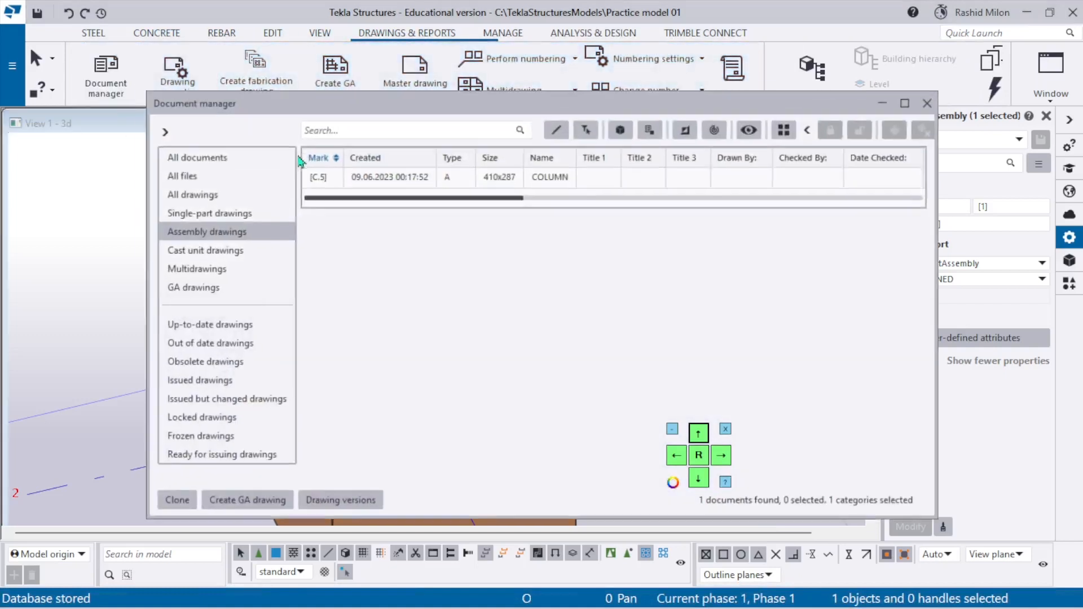
{"action": "left_click", "coordinate": [407, 181]}
{"action": "right_click", "coordinate": [405, 180]}
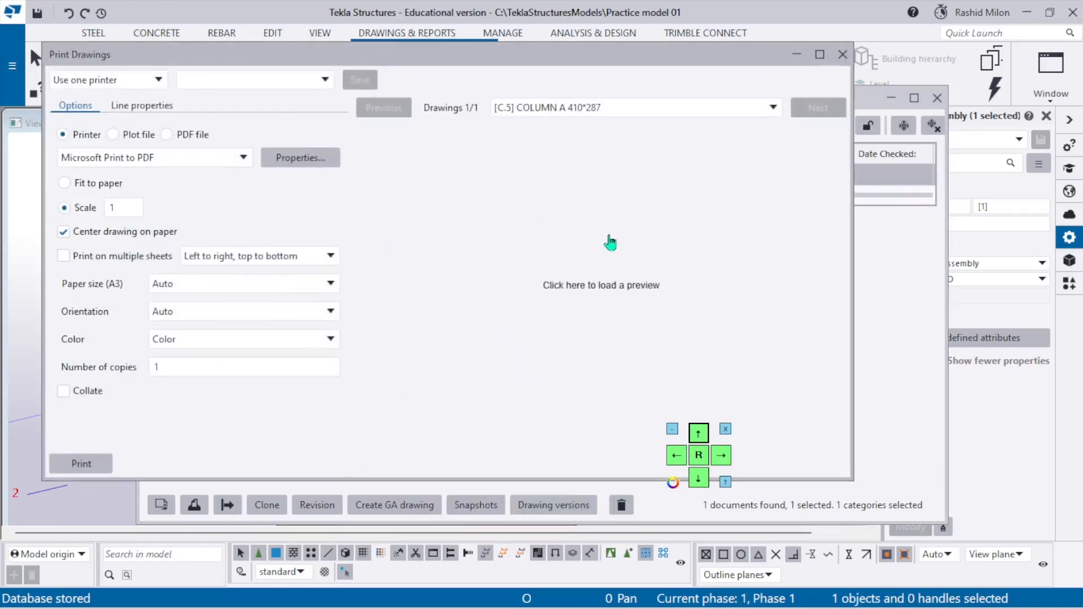
- Load the print preview of the column drawing and review the line colours and thicknesses for output
{"action": "left_click", "coordinate": [636, 284]}
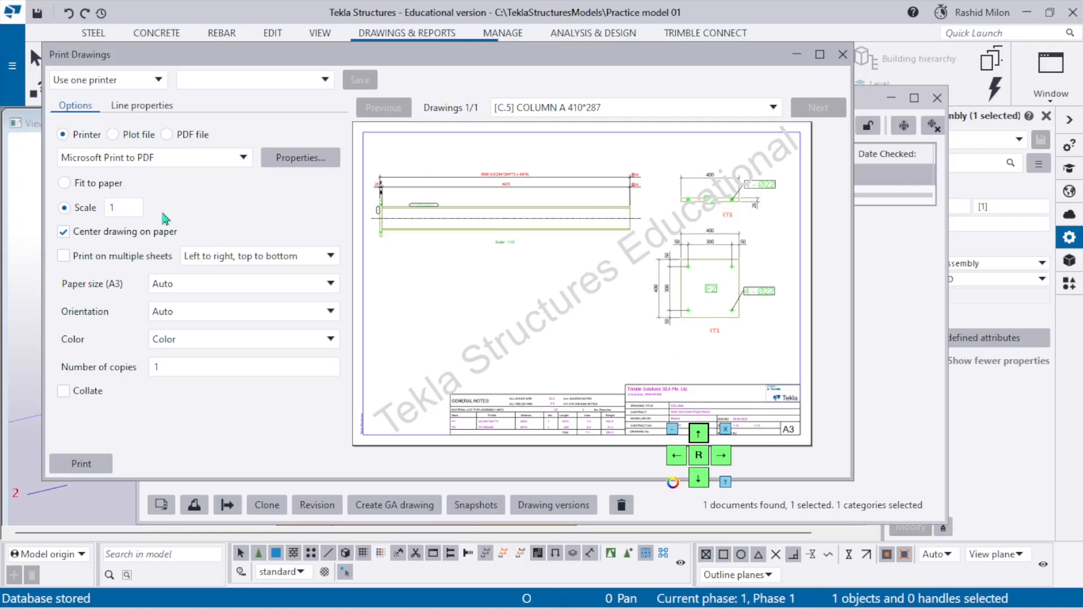
{"action": "left_click", "coordinate": [142, 106]}
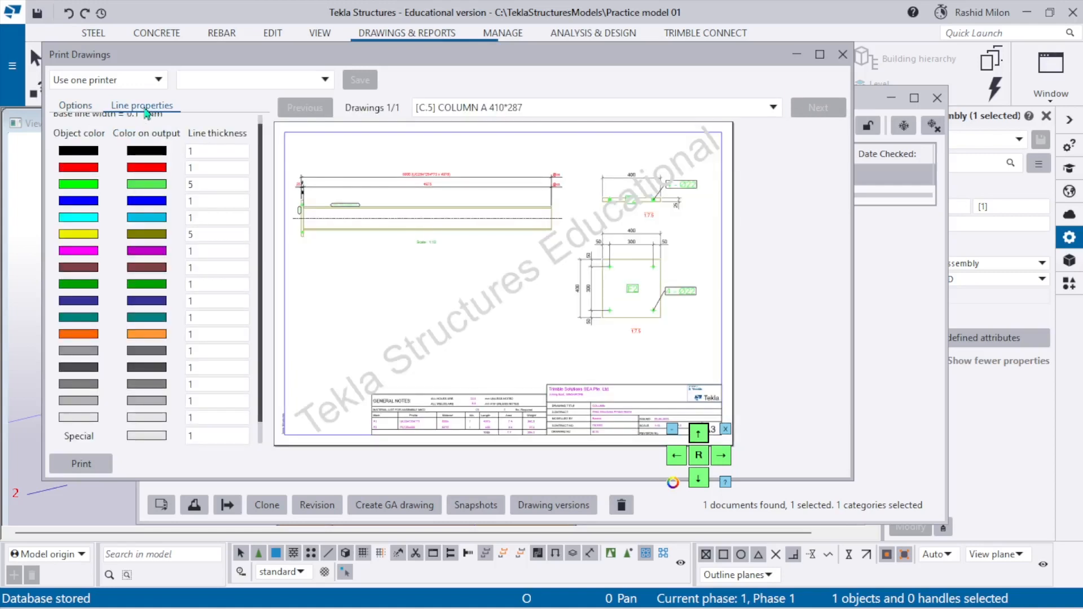
{"action": "left_click", "coordinate": [81, 107]}
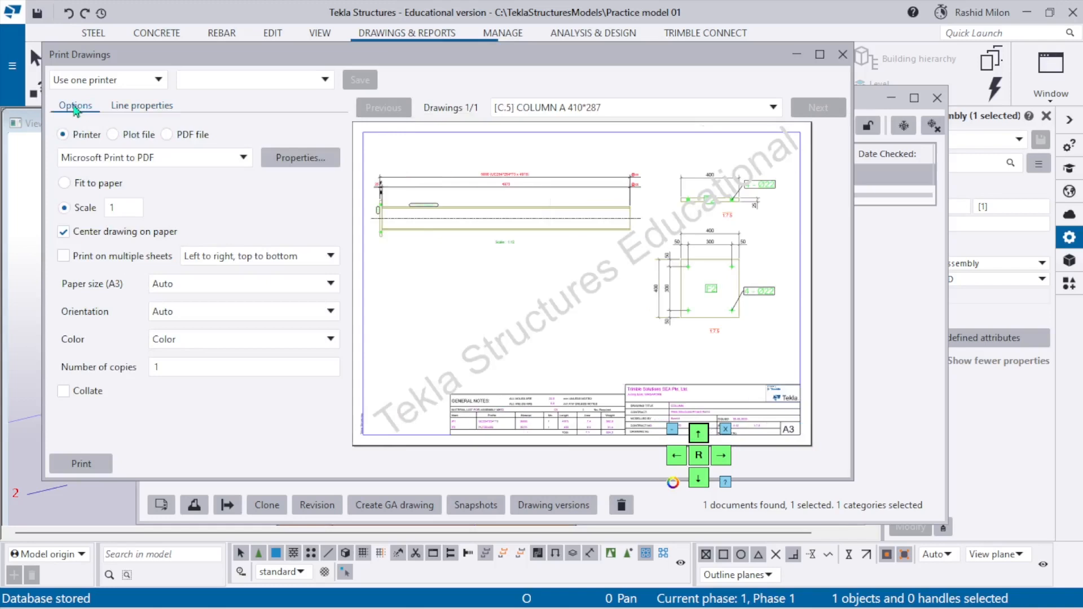
- Choose Microsoft Print to PDF as the printer and set the print orientation to Landscape
{"action": "left_click", "coordinate": [189, 158]}
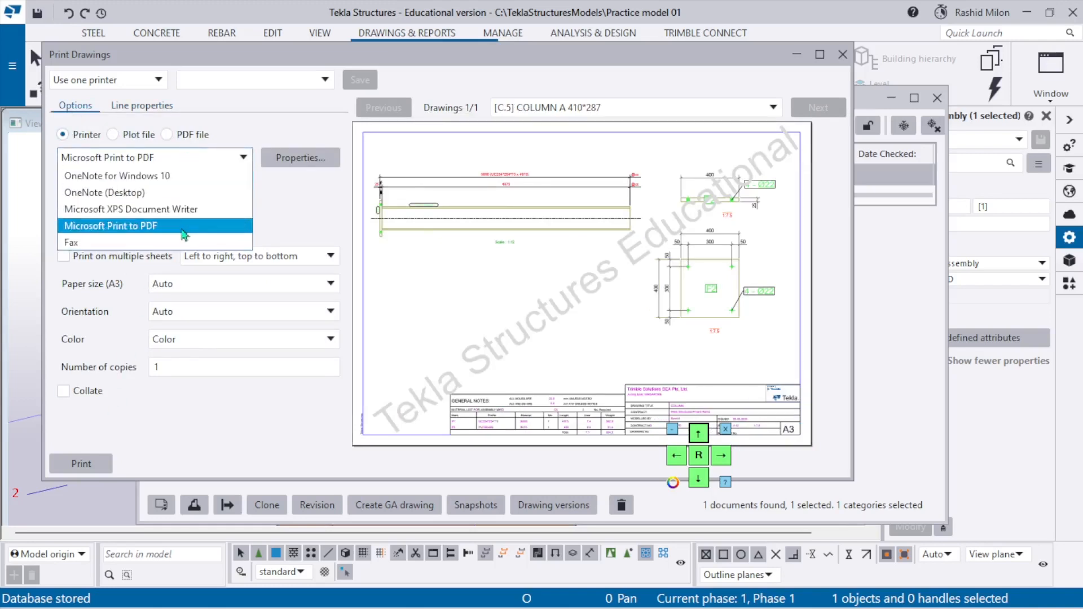
{"action": "left_click", "coordinate": [183, 228]}
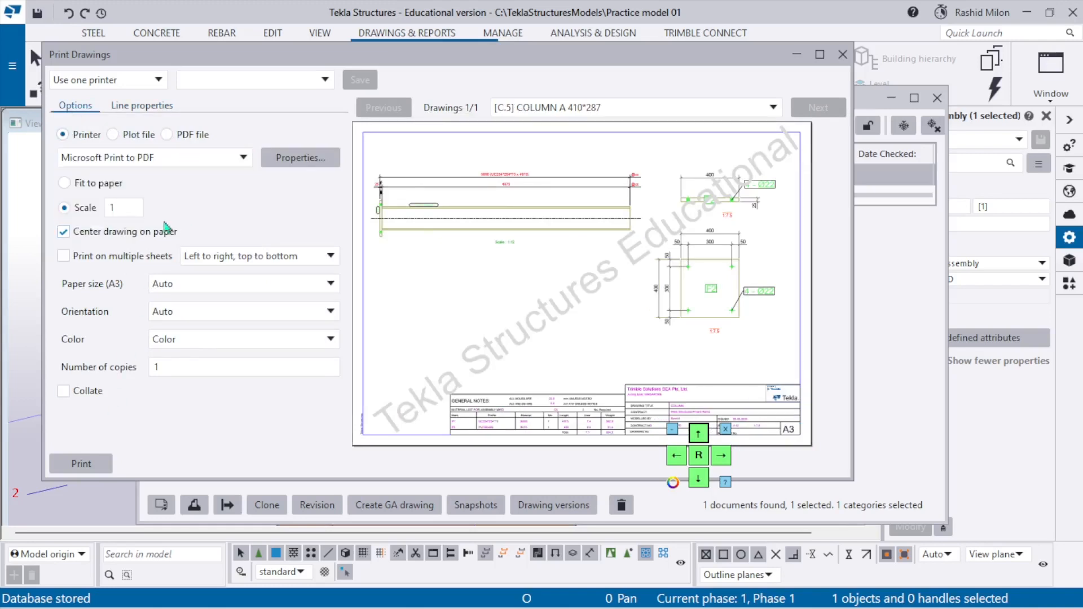
{"action": "left_click", "coordinate": [201, 316]}
{"action": "left_click", "coordinate": [210, 346]}
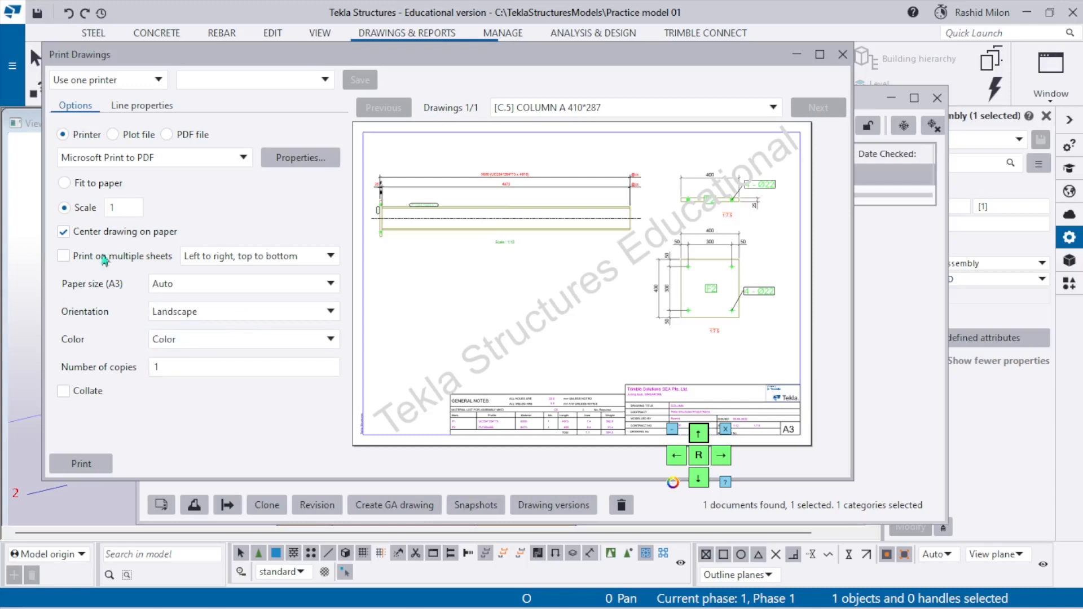
- Set the print output to Plot file, then review the file location, the folder choices and the line properties
{"action": "left_click", "coordinate": [113, 135]}
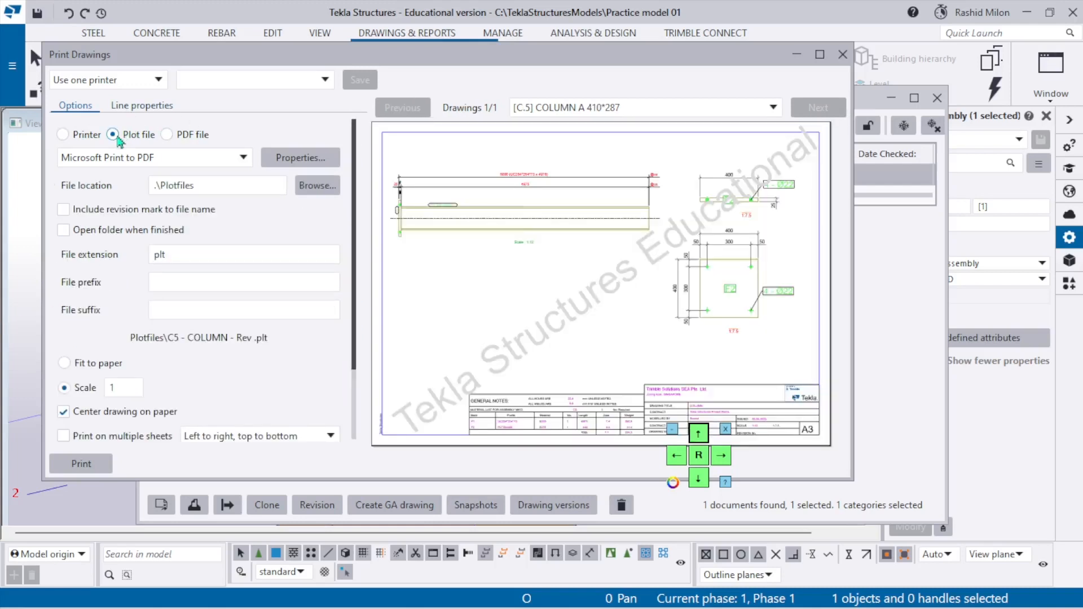
{"action": "left_click", "coordinate": [223, 188]}
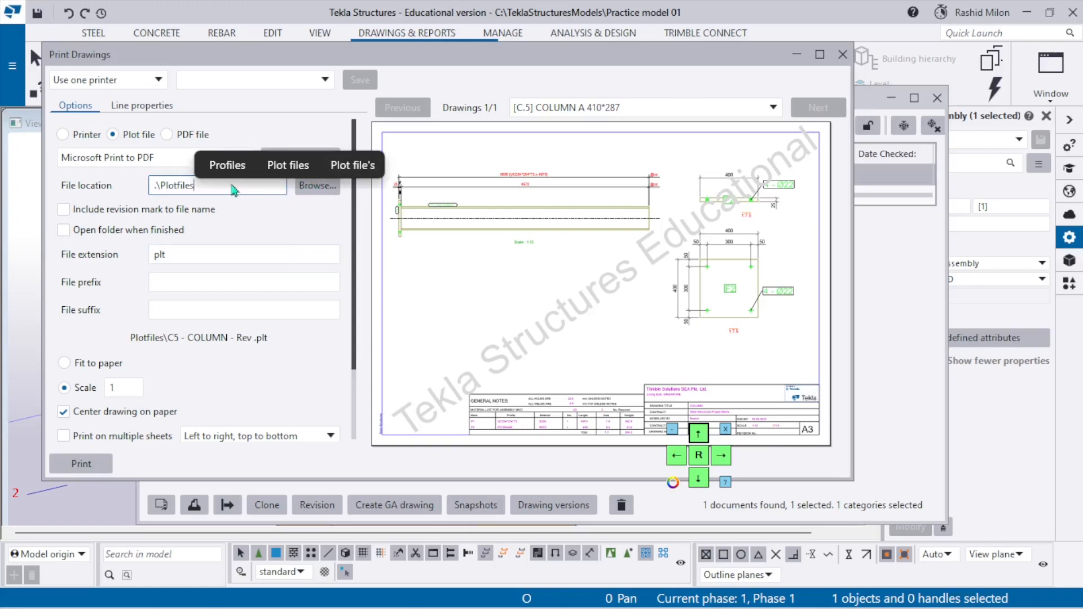
{"action": "left_click", "coordinate": [302, 190]}
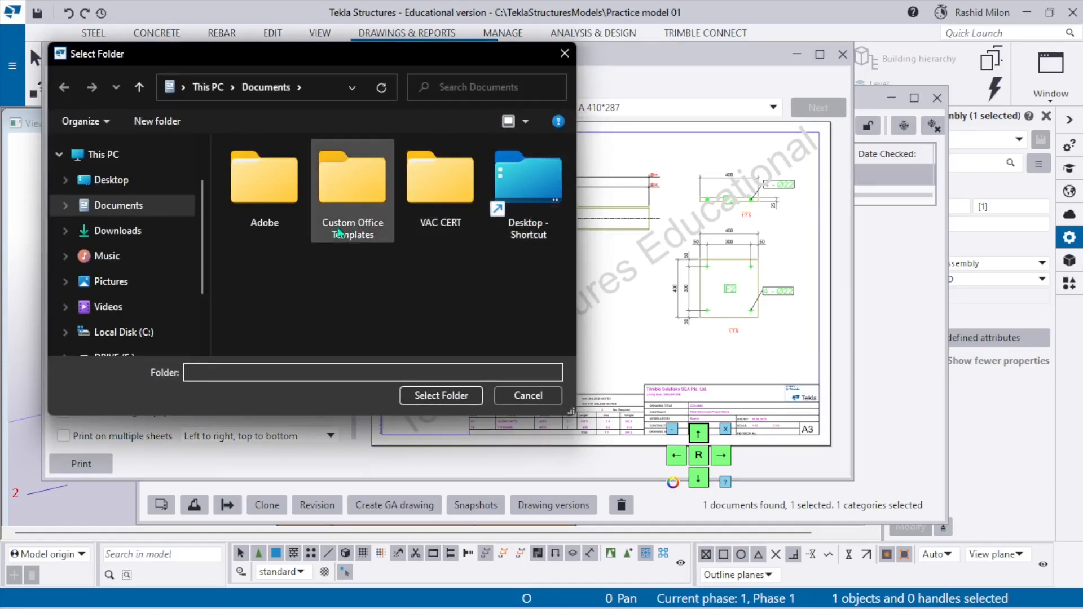
{"action": "scroll", "coordinate": [154, 248], "scroll_direction": "down", "scroll_amount": 3}
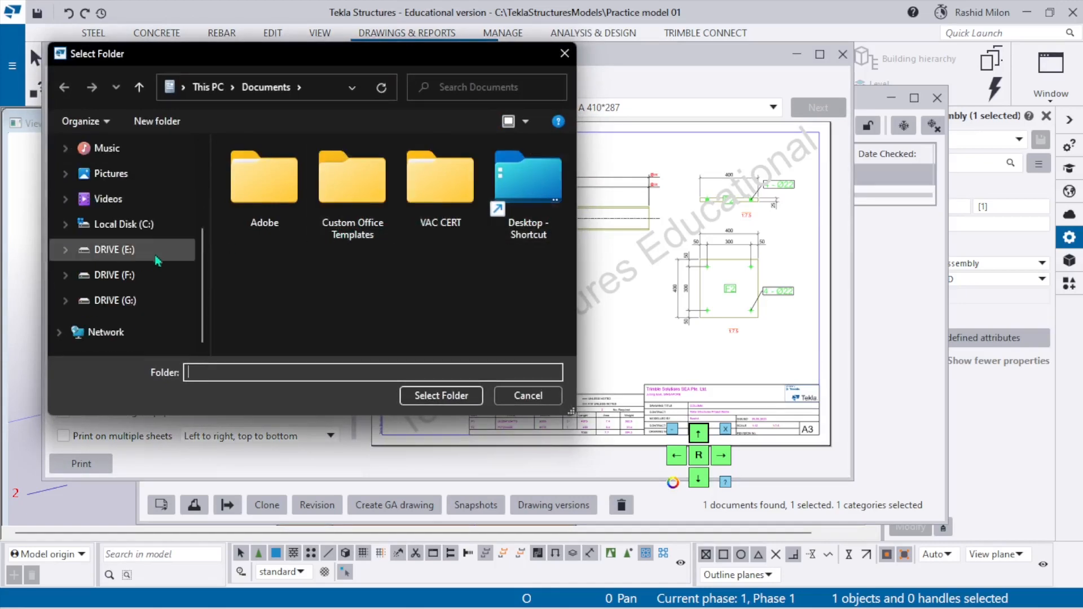
{"action": "left_click", "coordinate": [527, 396]}
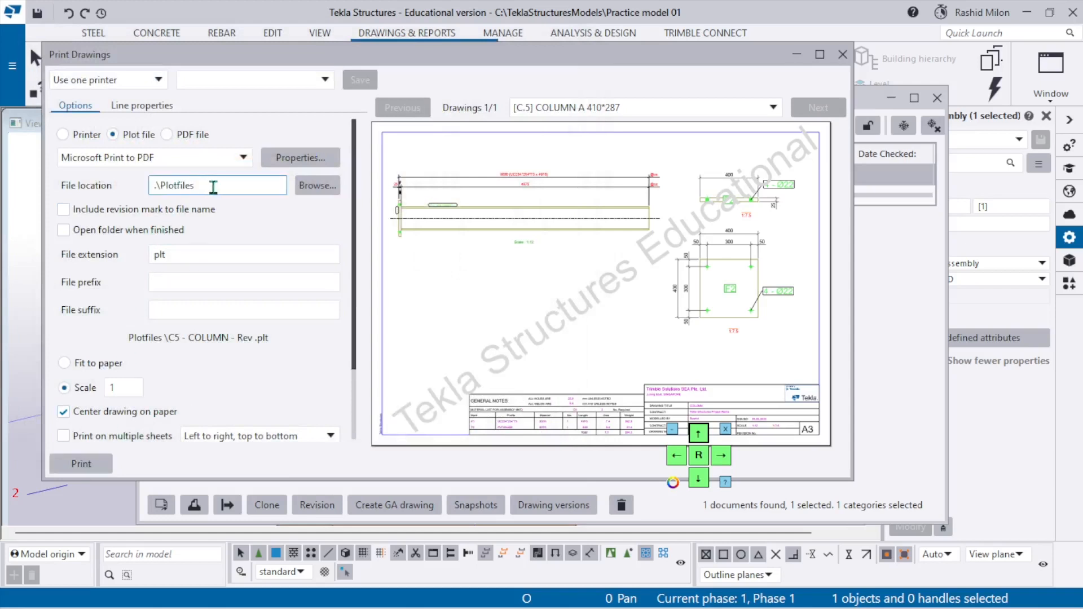
{"action": "left_click", "coordinate": [144, 106]}
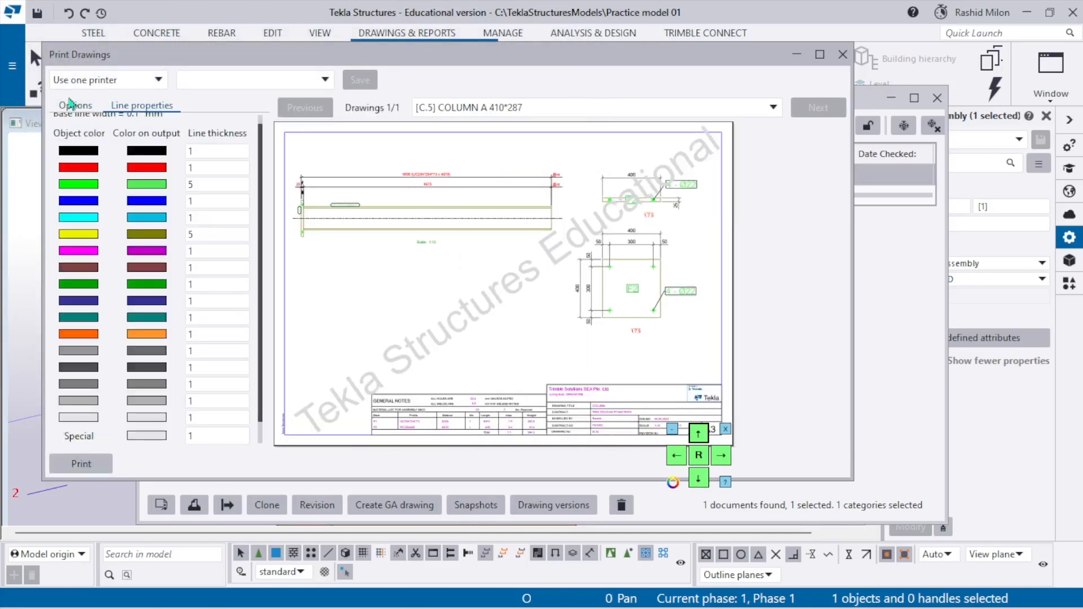
- Return to the plot file options and include the revision mark in the file name
{"action": "left_click", "coordinate": [71, 105]}
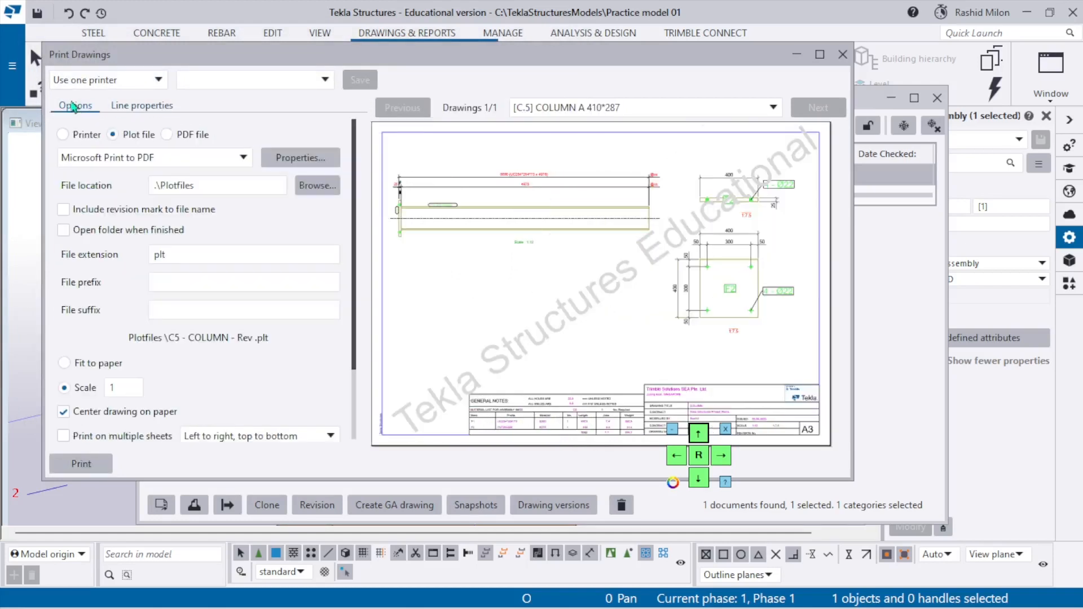
{"action": "left_click", "coordinate": [125, 231]}
{"action": "left_click", "coordinate": [117, 214]}
{"action": "left_click", "coordinate": [104, 229]}
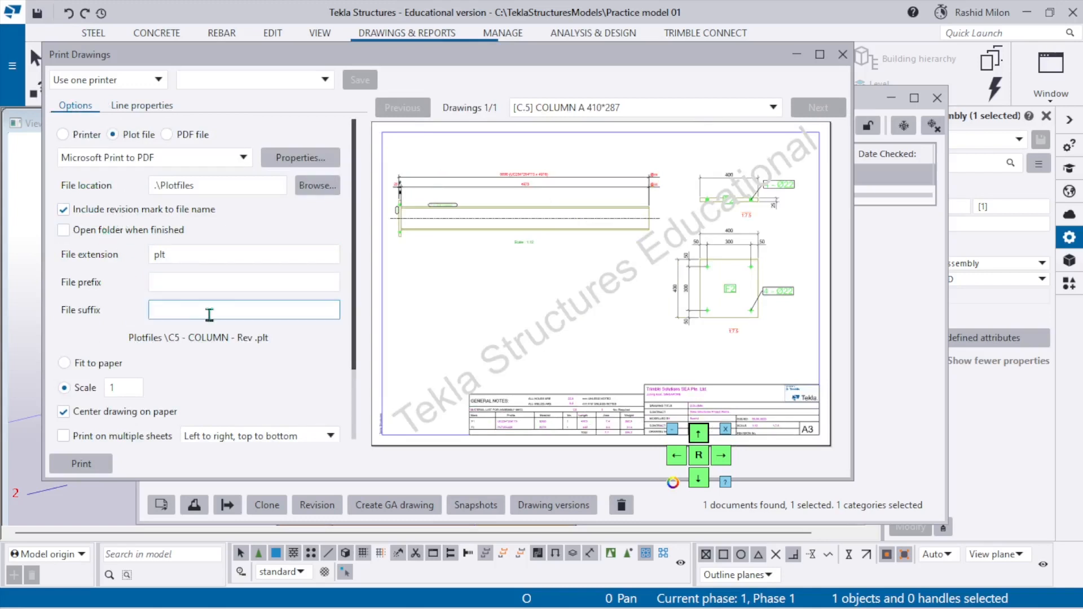
- Set the plot file's name suffix to 0
{"action": "left_click", "coordinate": [209, 314]}
{"action": "type", "text": "fff"}
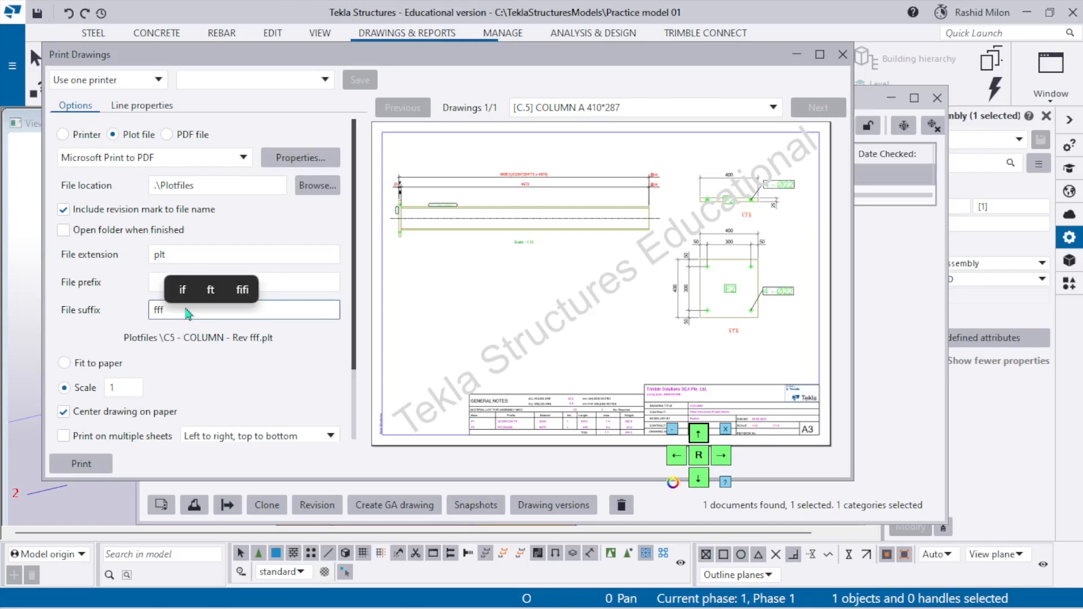
{"action": "key", "text": "BackSpace"}
{"action": "key", "text": "BackSpace"}
{"action": "key", "text": "BackSpace"}
{"action": "type", "text": "0"}
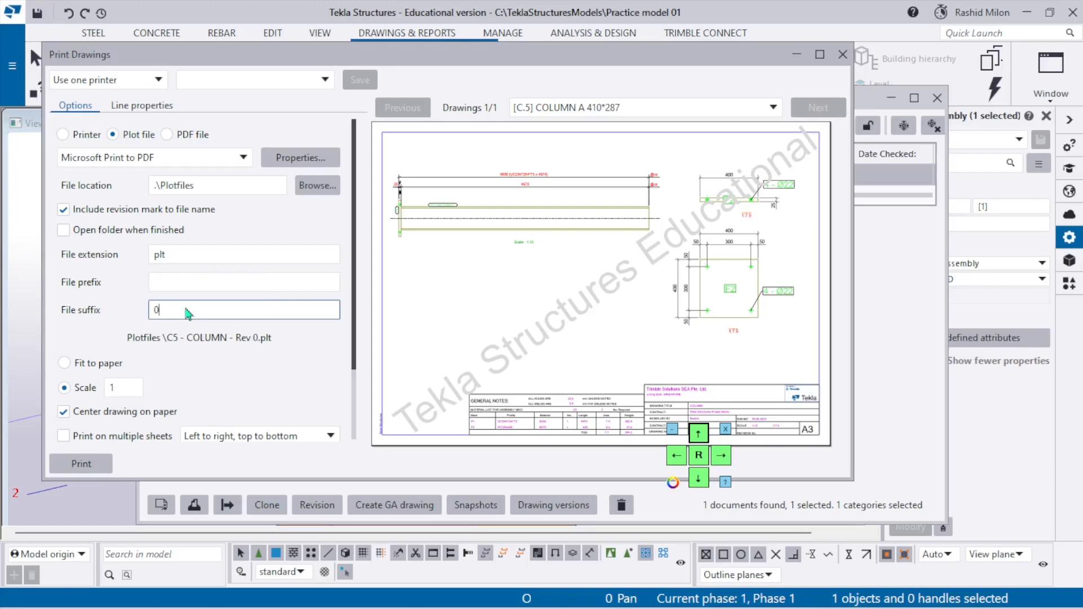
- Try A as the file prefix, clear it, and try to print the column drawing to a plot file
{"action": "left_click", "coordinate": [203, 283]}
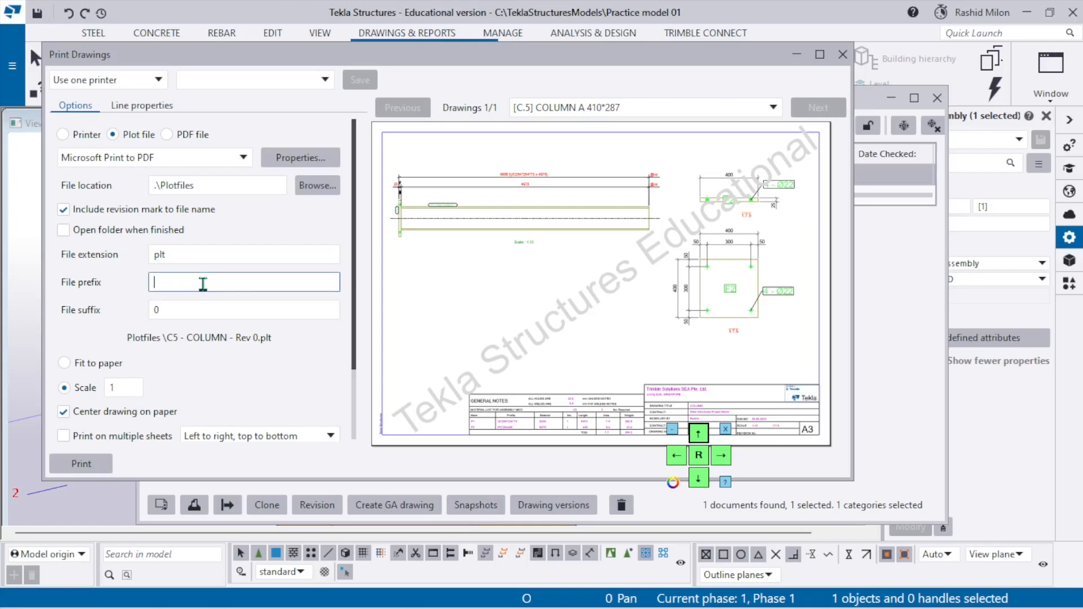
{"action": "type", "text": "A"}
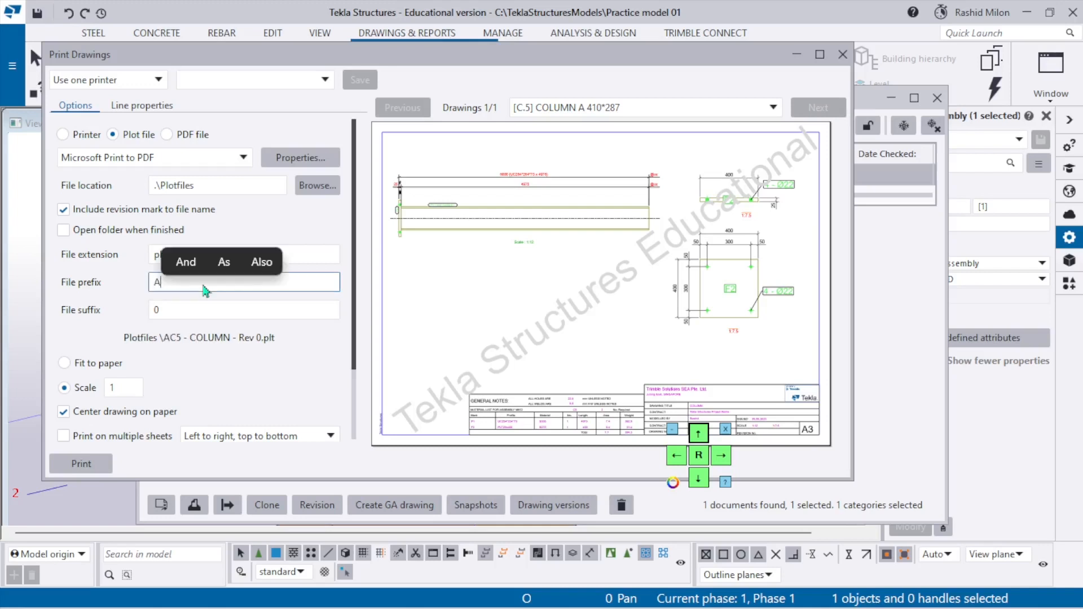
{"action": "key", "text": "BackSpace"}
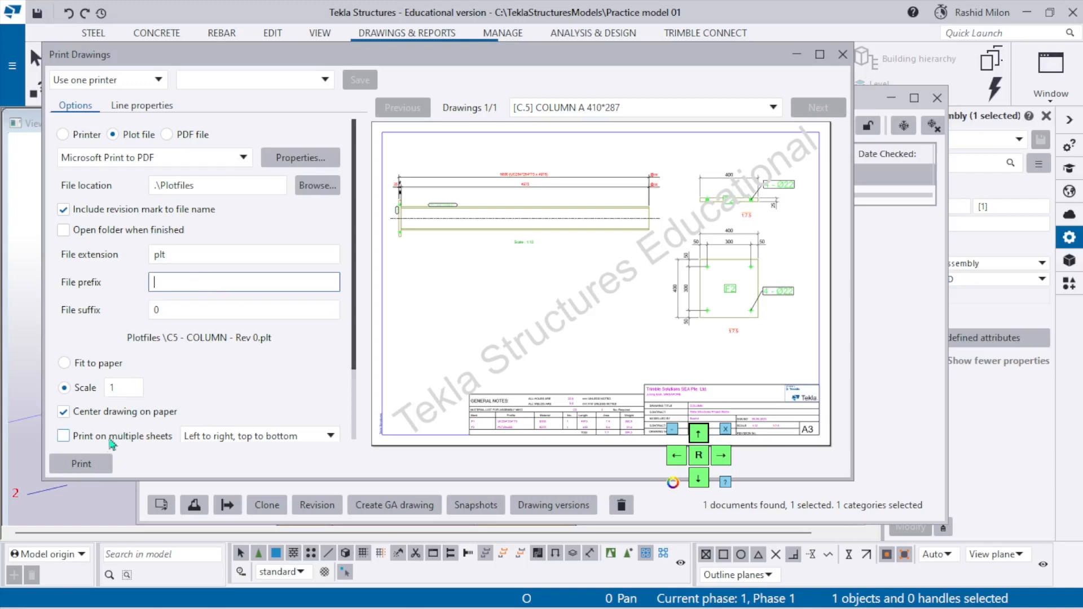
{"action": "left_click", "coordinate": [92, 464]}
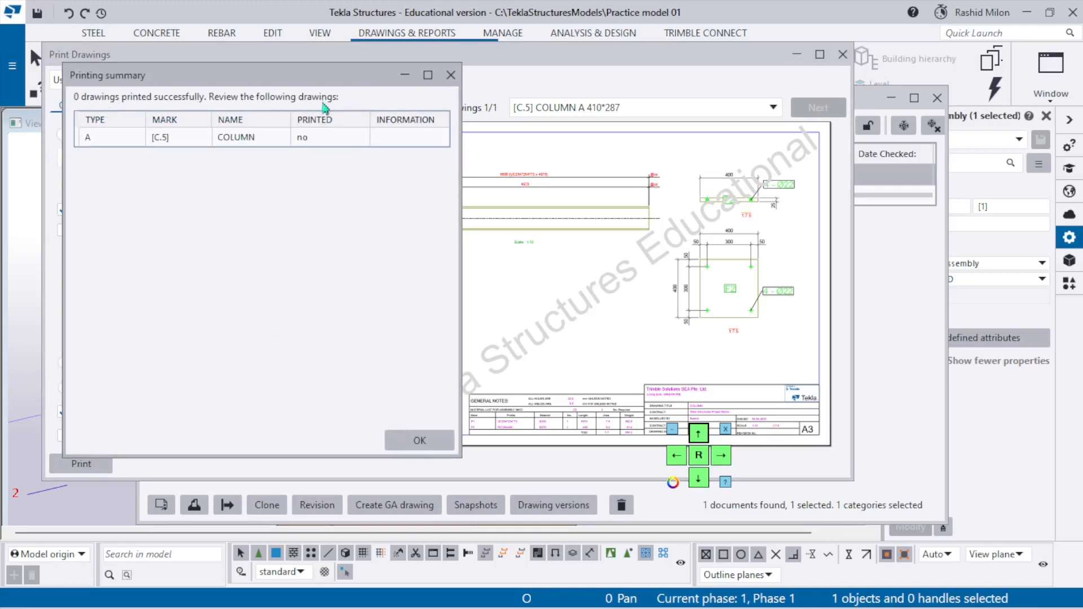
{"action": "left_click", "coordinate": [449, 76]}
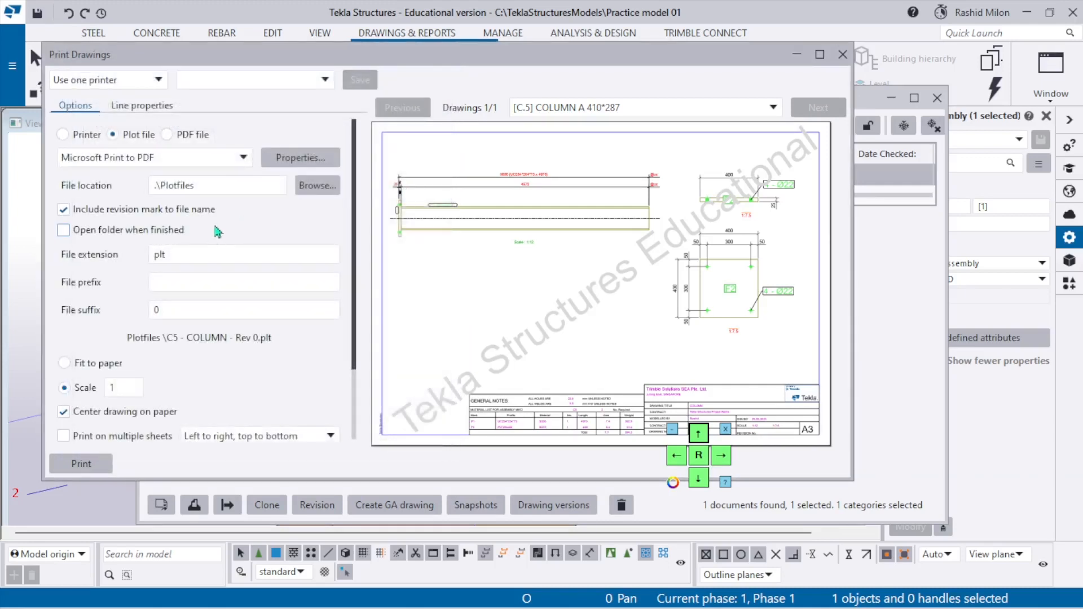
- Compare the Printer, Plot file and PDF file output options, and set the print output to PDF file
{"action": "left_click", "coordinate": [198, 135]}
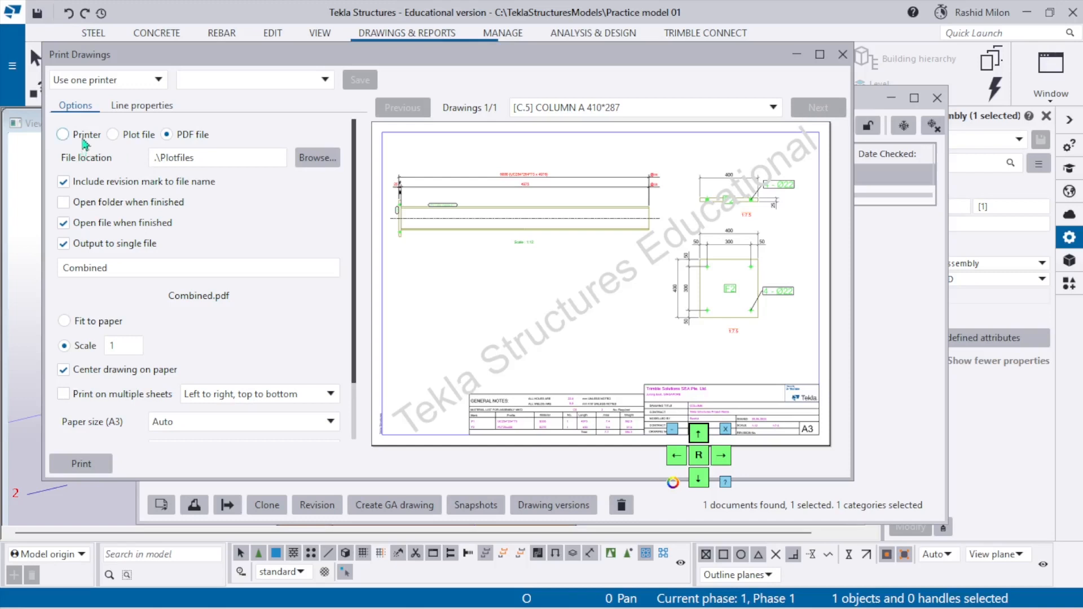
{"action": "left_click", "coordinate": [63, 135]}
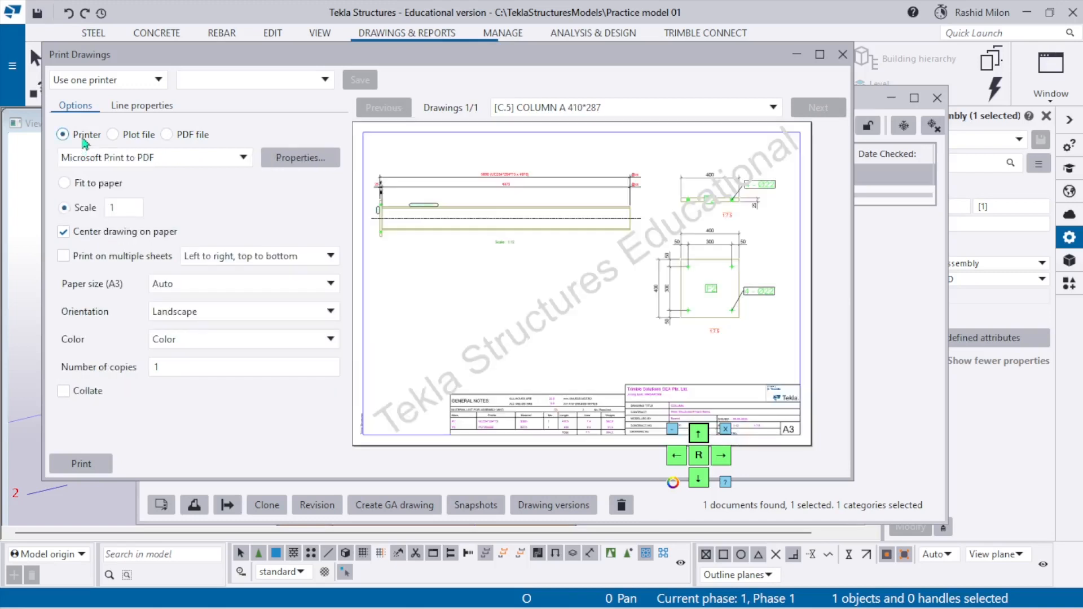
{"action": "left_click", "coordinate": [145, 141]}
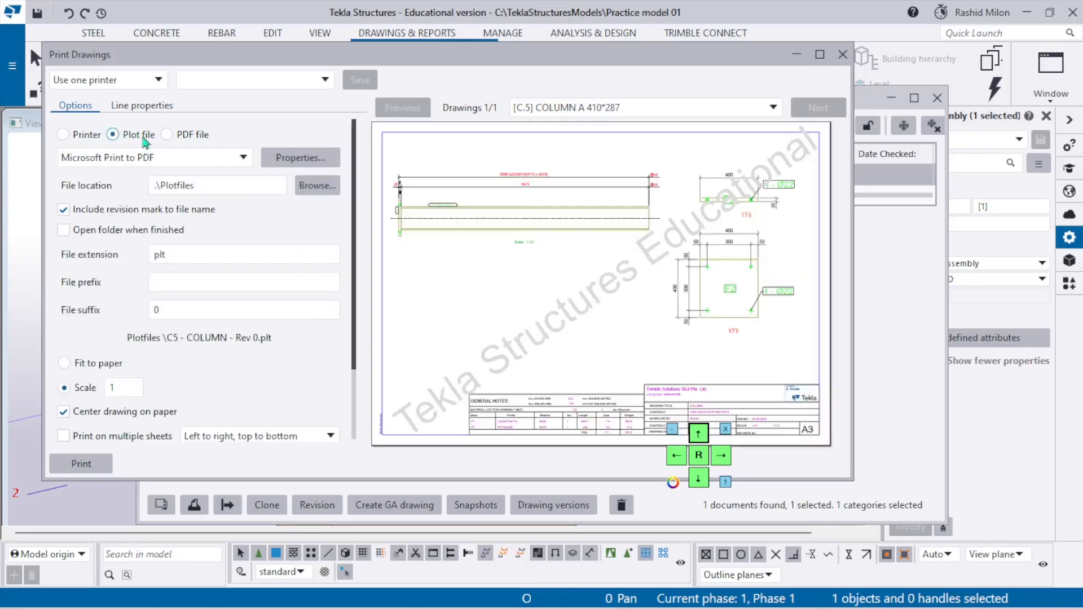
{"action": "left_click", "coordinate": [145, 155]}
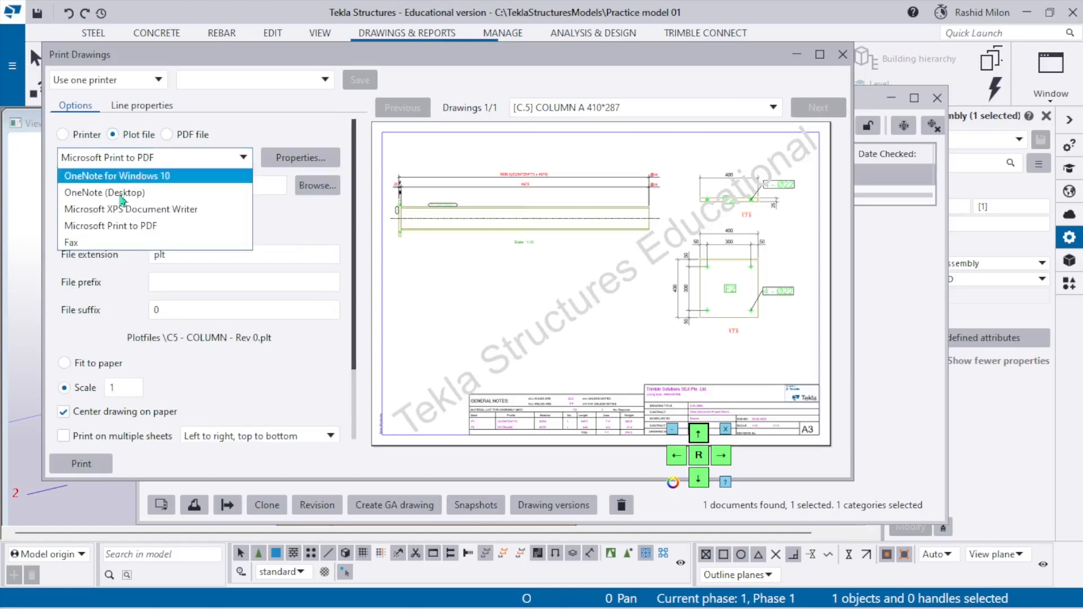
{"action": "left_click", "coordinate": [272, 226]}
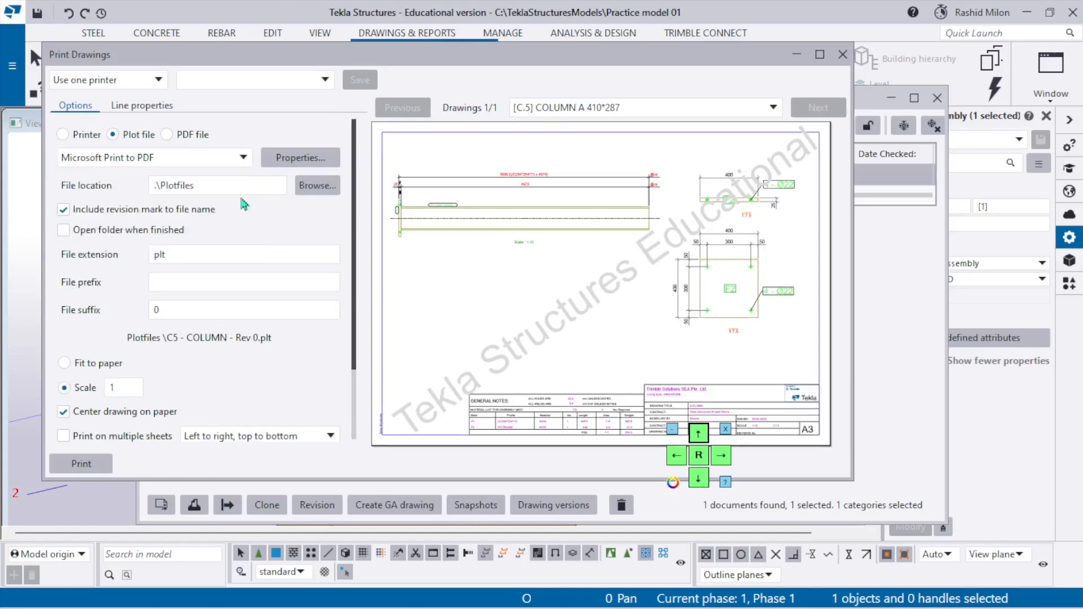
{"action": "left_click", "coordinate": [193, 136]}
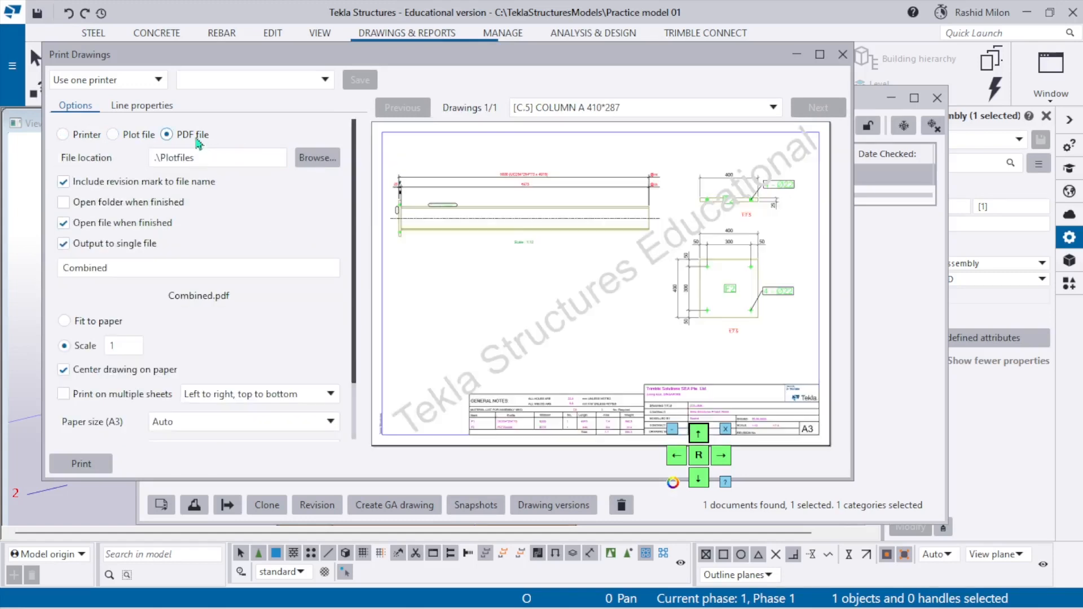
{"action": "left_click", "coordinate": [114, 135]}
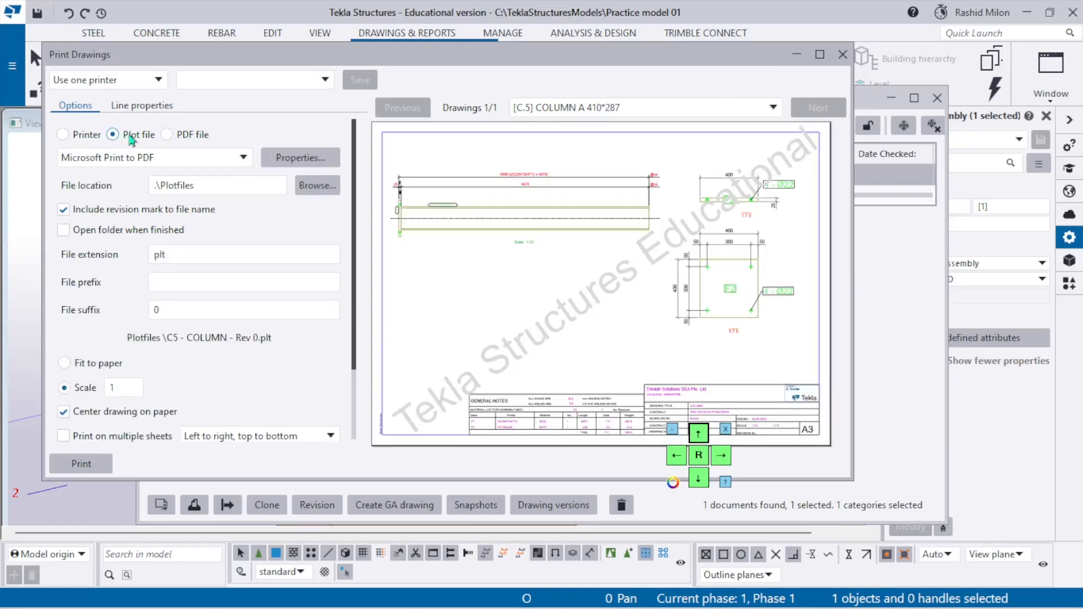
{"action": "left_click", "coordinate": [194, 137]}
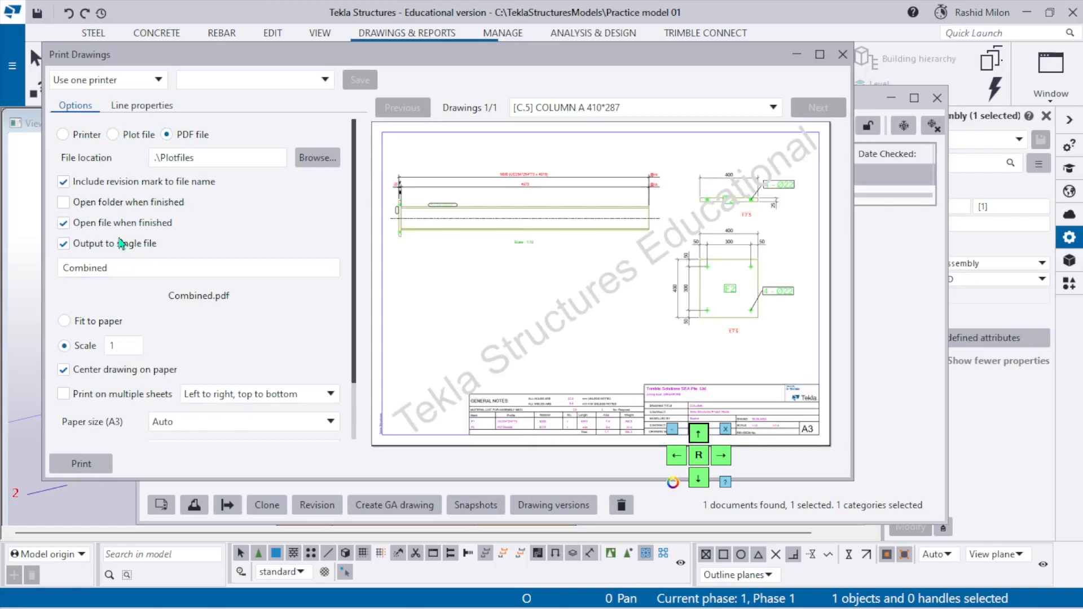
- Try to print the drawing to a single PDF file named C.5 Column
{"action": "left_click", "coordinate": [64, 244]}
{"action": "left_click", "coordinate": [64, 244]}
{"action": "left_click_drag", "start_coordinate": [181, 268], "coordinate": [36, 276]}
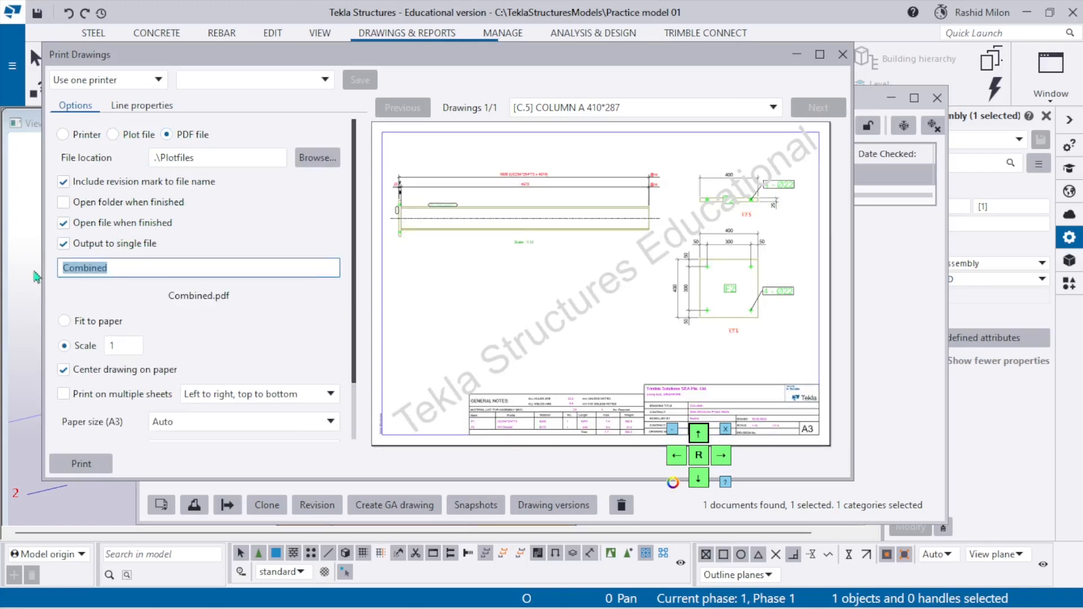
{"action": "type", "text": "C"}
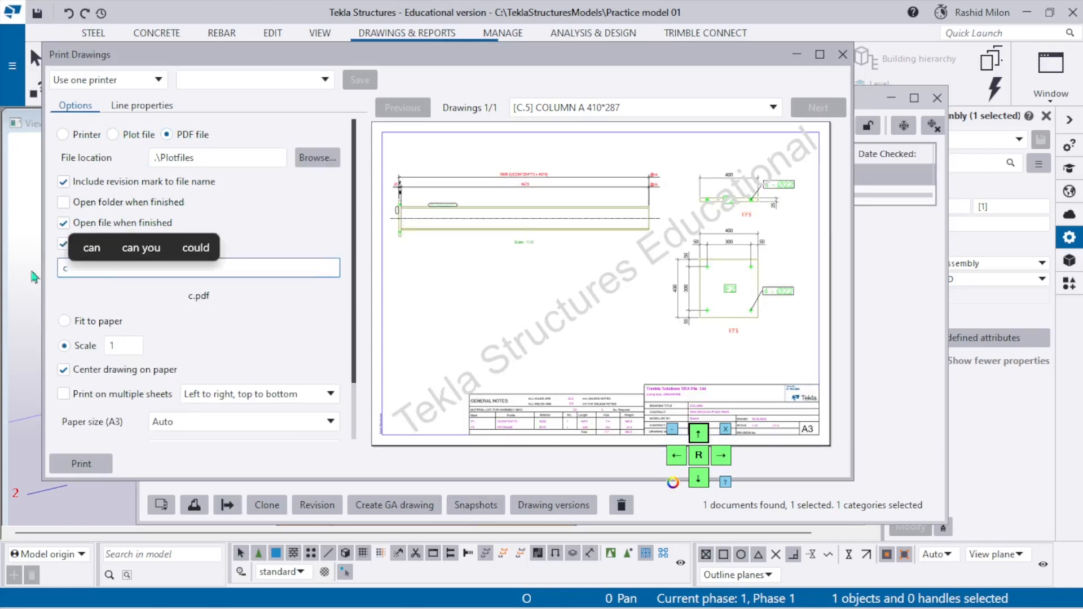
{"action": "key", "text": "BackSpace"}
{"action": "type", "text": "C"}
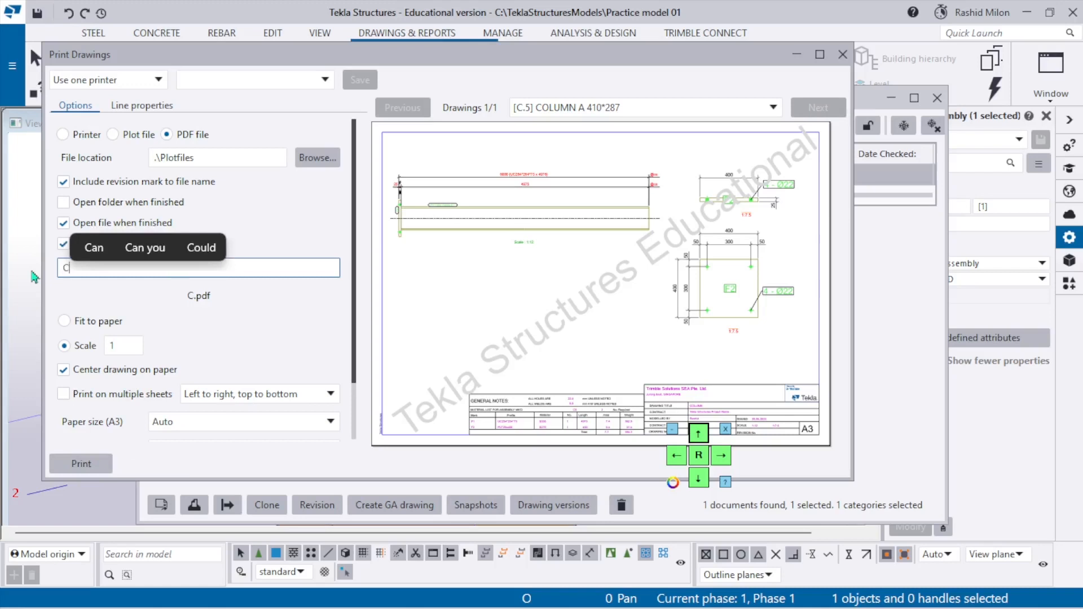
{"action": "type", "text": ".5"}
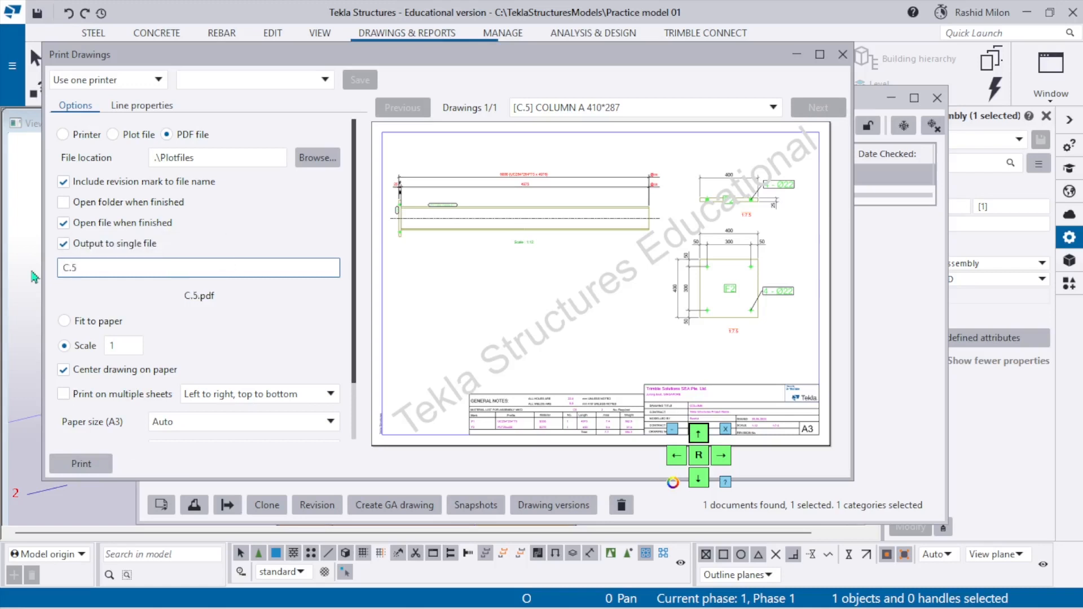
{"action": "type", "text": "Column"}
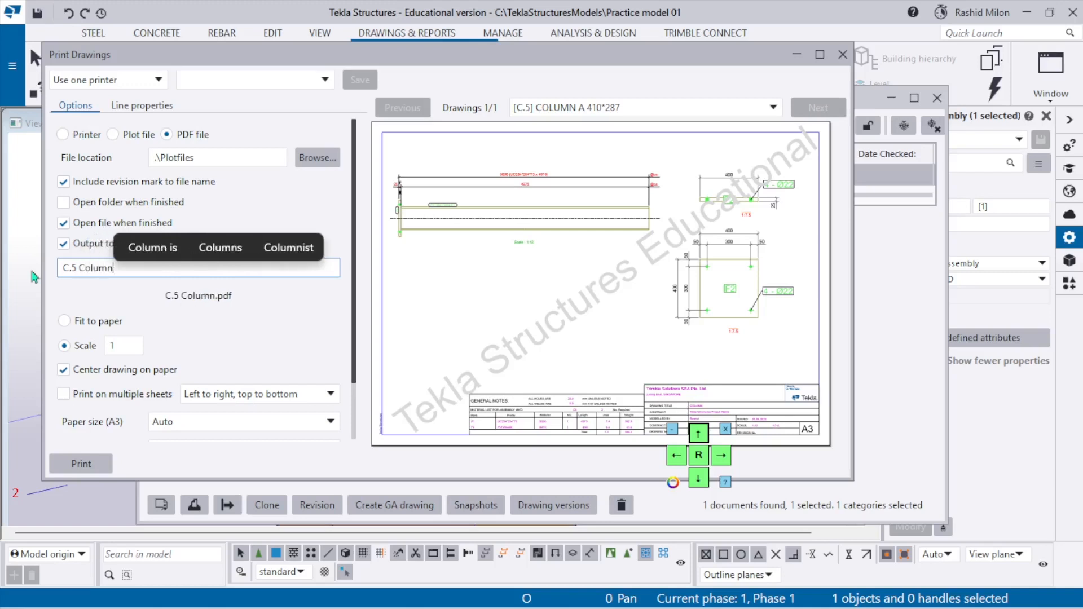
{"action": "left_click", "coordinate": [85, 467]}
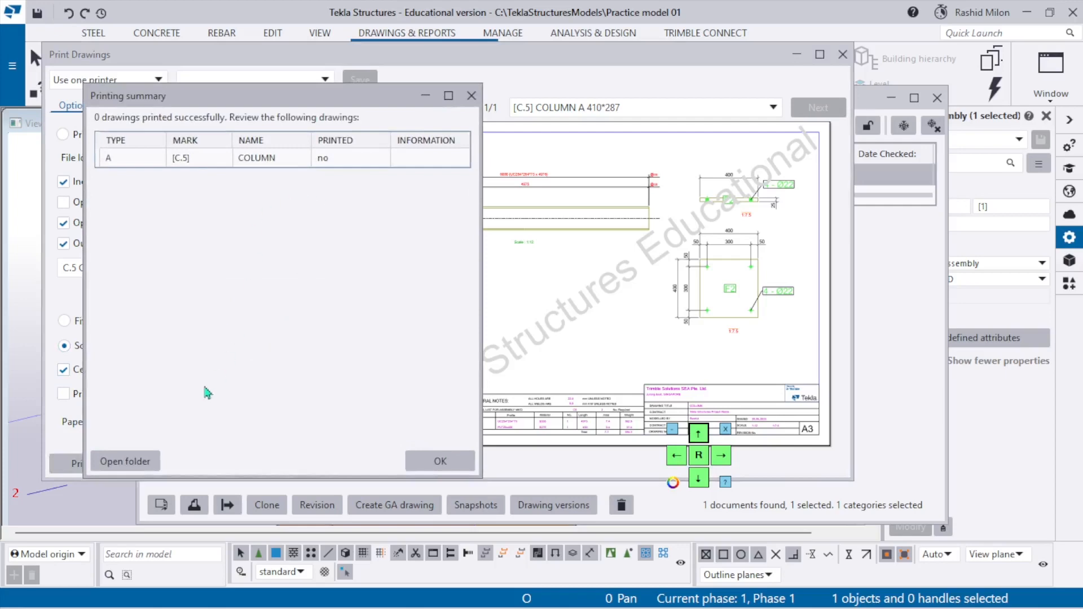
- Check the Plotfiles folder of Practice model 01 for the printed file, and close the printing summary
{"action": "left_click", "coordinate": [134, 463]}
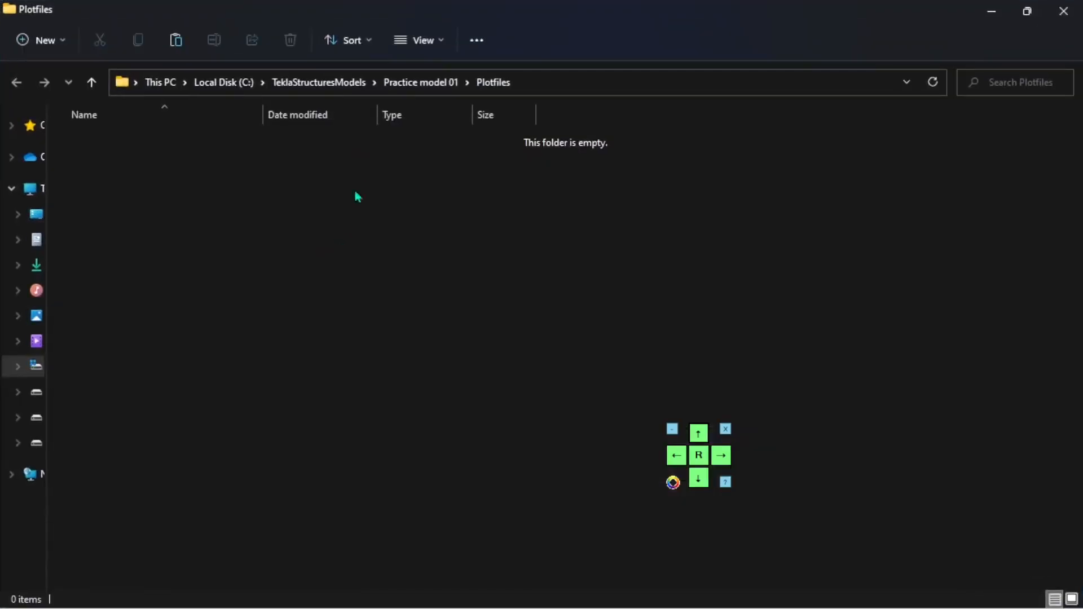
{"action": "left_click", "coordinate": [420, 82]}
{"action": "scroll", "coordinate": [242, 472], "scroll_direction": "down", "scroll_amount": 2}
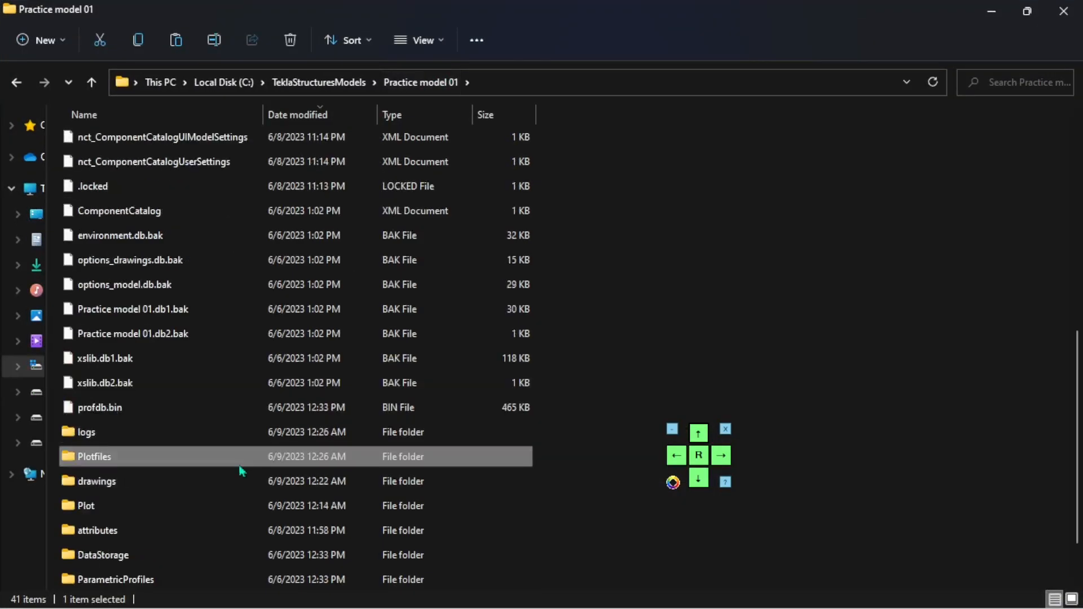
{"action": "double_click", "coordinate": [180, 452]}
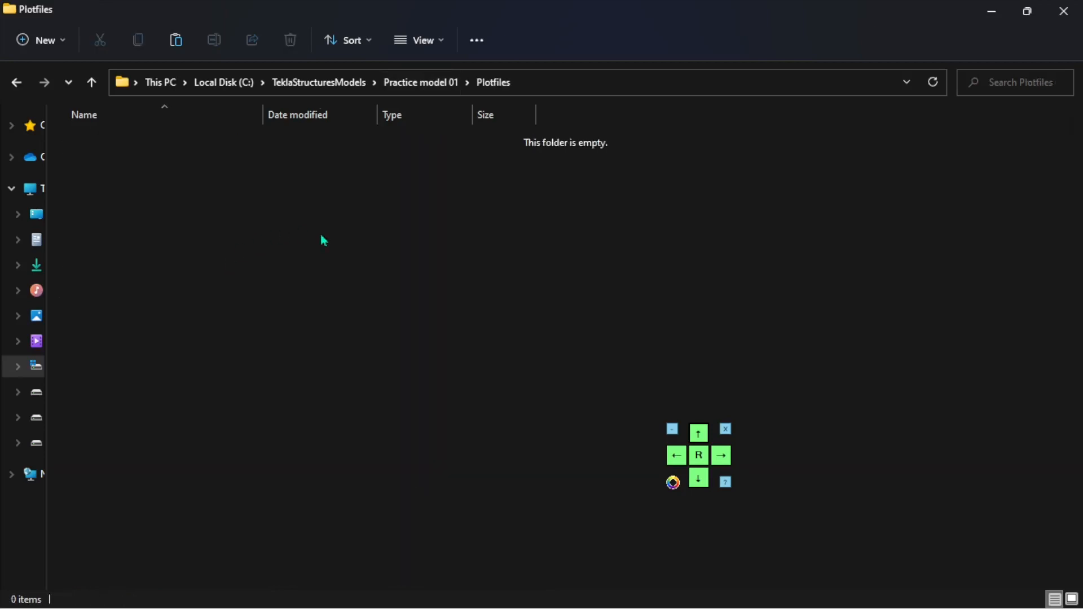
{"action": "left_click", "coordinate": [1064, 11]}
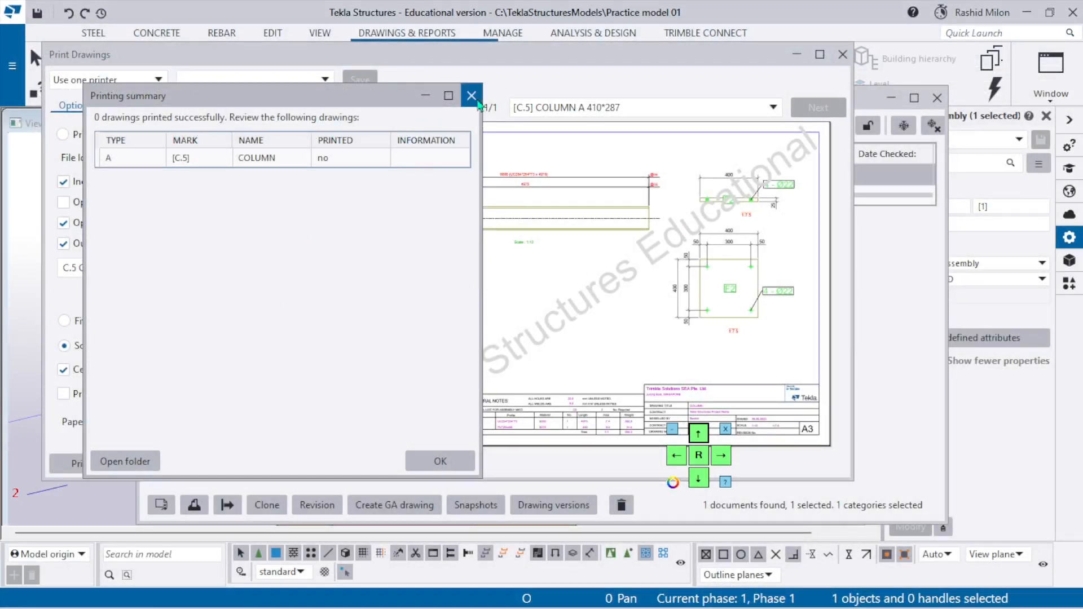
{"action": "left_click", "coordinate": [472, 96]}
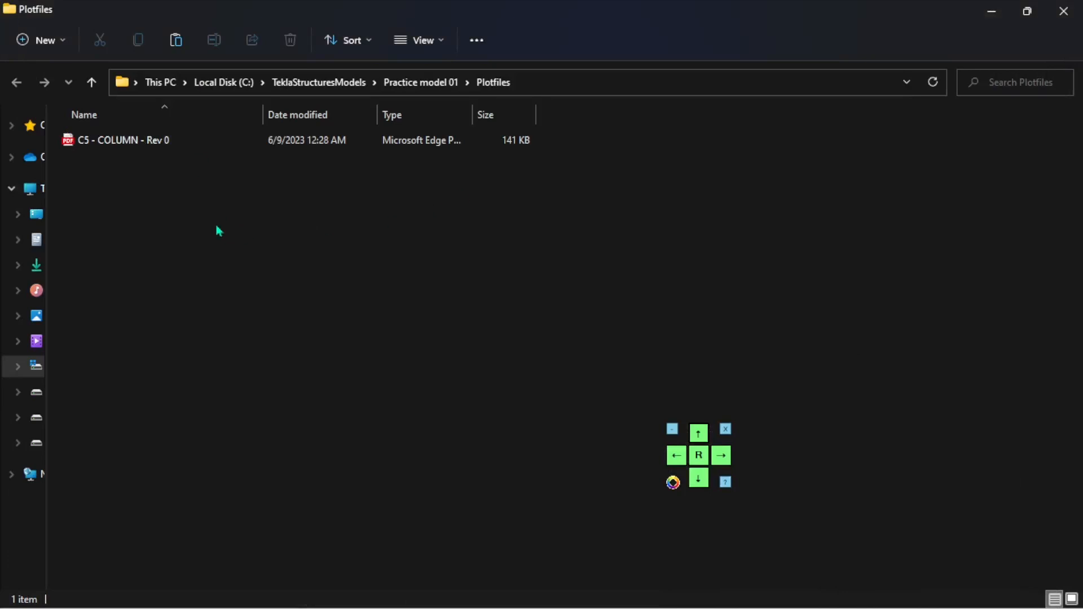
- Open the PDF C5 - COLUMN - Rev 0 and examine its title block and material list
{"action": "double_click", "coordinate": [195, 141]}
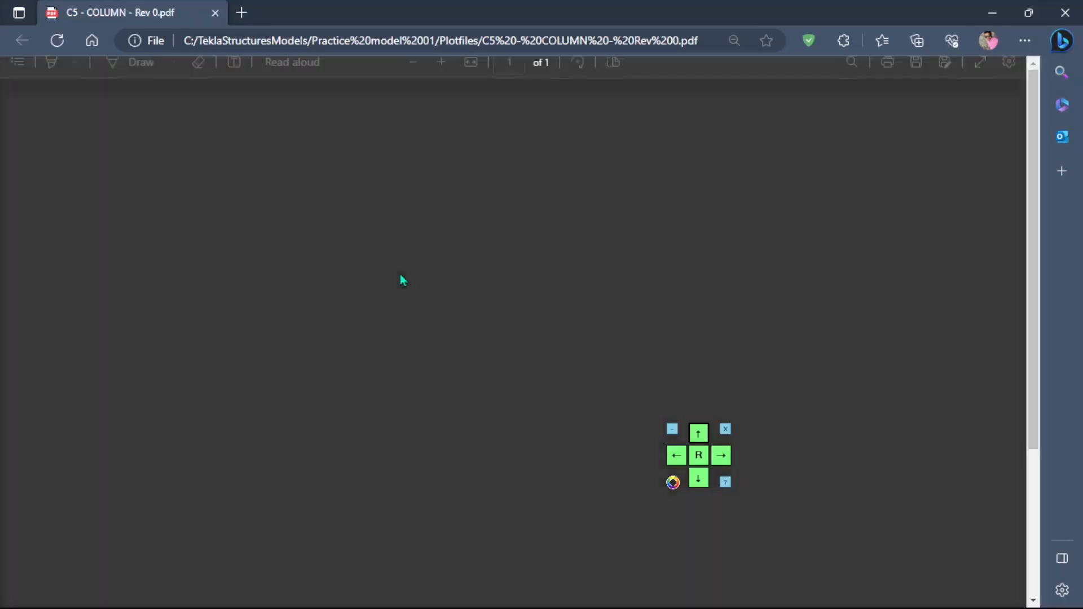
{"action": "scroll", "coordinate": [403, 281], "scroll_direction": "down", "scroll_amount": 4}
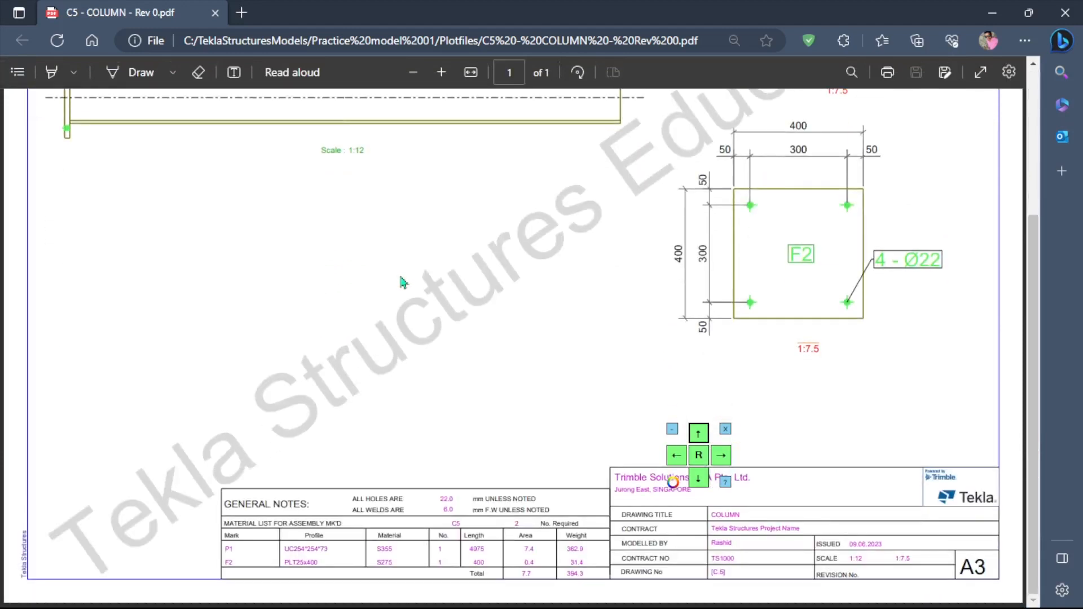
{"action": "scroll", "coordinate": [402, 282], "scroll_direction": "up", "scroll_amount": 4}
{"action": "scroll", "coordinate": [402, 287], "scroll_direction": "down", "scroll_amount": 4}
{"action": "scroll", "coordinate": [654, 487], "scroll_direction": "up", "scroll_amount": 5, "text": "ctrl"}
{"action": "scroll", "coordinate": [654, 486], "scroll_direction": "down", "scroll_amount": 3}
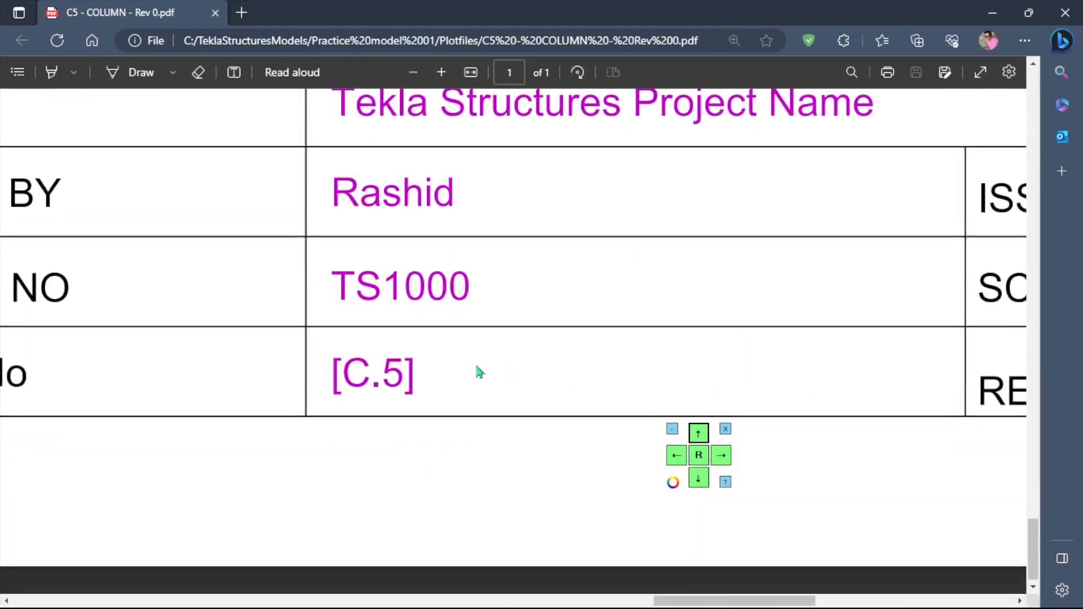
{"action": "scroll", "coordinate": [276, 546], "scroll_direction": "left", "scroll_amount": 5, "text": "shift"}
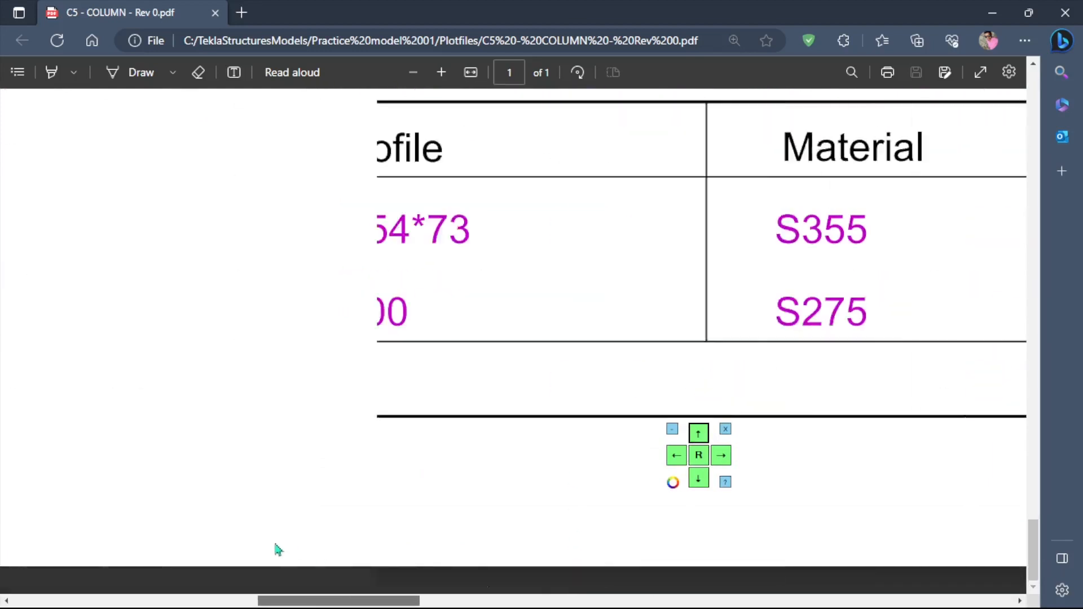
{"action": "scroll", "coordinate": [314, 522], "scroll_direction": "down", "scroll_amount": 4, "text": "ctrl"}
- Examine the column view and the F2 base plate's plan and edge views with their dimensions in the PDF
{"action": "scroll", "coordinate": [384, 449], "scroll_direction": "up", "scroll_amount": 5}
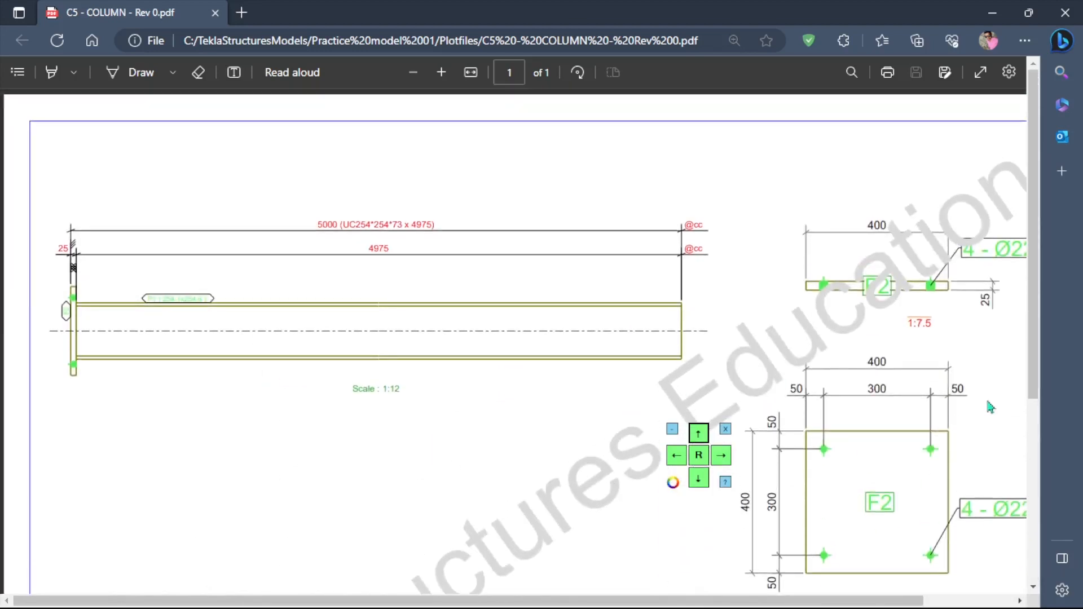
{"action": "scroll", "coordinate": [790, 451], "scroll_direction": "up", "scroll_amount": 6, "text": "ctrl"}
{"action": "scroll", "coordinate": [447, 364], "scroll_direction": "down", "scroll_amount": 1}
{"action": "scroll", "coordinate": [451, 365], "scroll_direction": "down", "scroll_amount": 4, "text": "ctrl"}
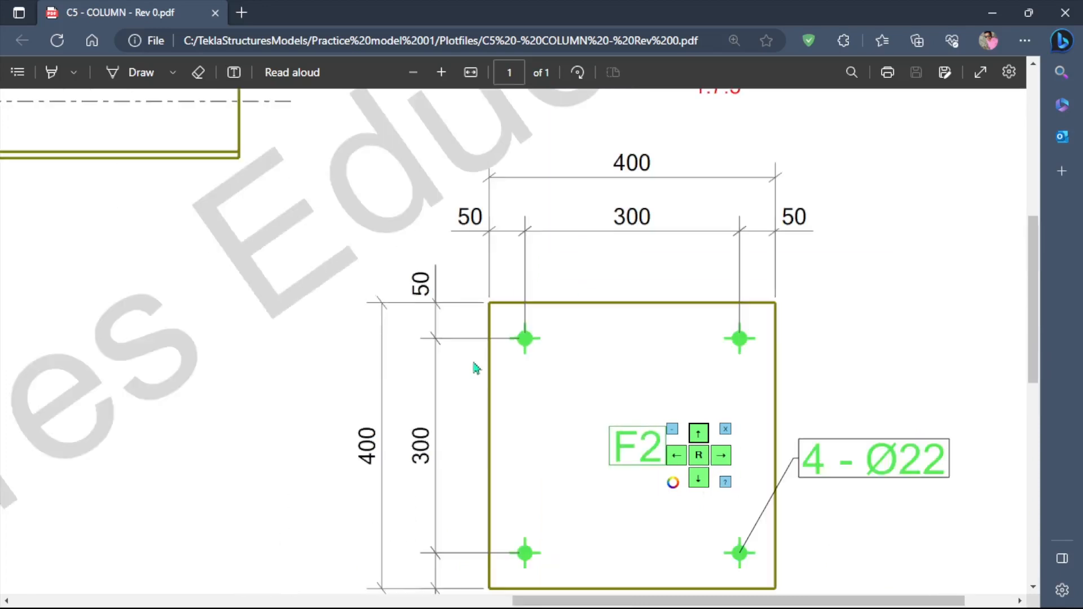
{"action": "scroll", "coordinate": [564, 375], "scroll_direction": "down", "scroll_amount": 2}
{"action": "scroll", "coordinate": [677, 339], "scroll_direction": "up", "scroll_amount": 2}
{"action": "scroll", "coordinate": [687, 334], "scroll_direction": "up", "scroll_amount": 6}
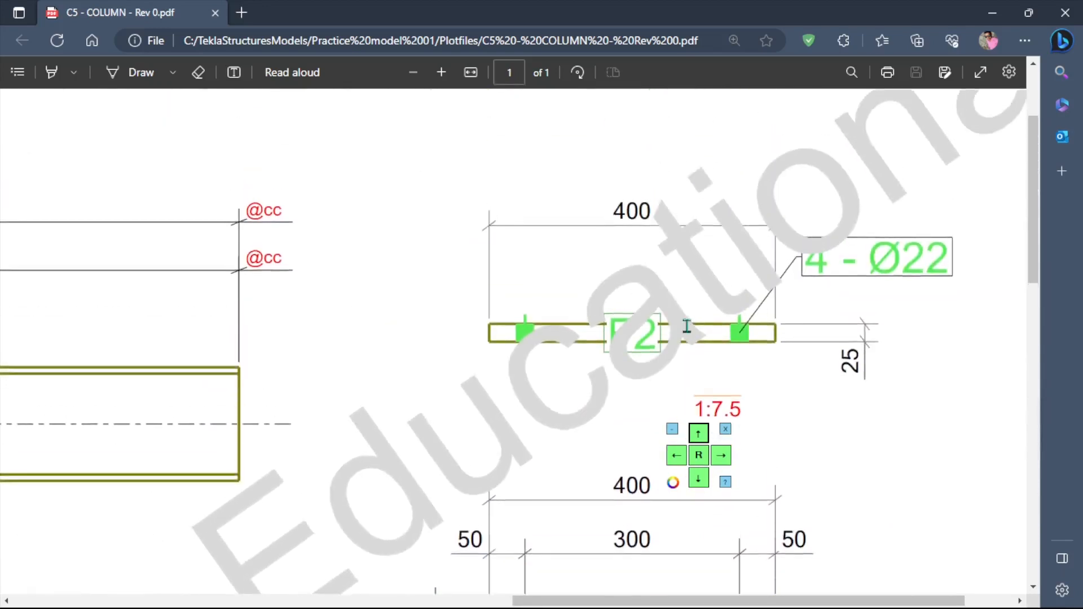
- Compare the column view and both F2 base plate views across the whole sheet of the printed PDF
{"action": "scroll", "coordinate": [689, 333], "scroll_direction": "down", "scroll_amount": 2}
{"action": "scroll", "coordinate": [689, 332], "scroll_direction": "down", "scroll_amount": 4, "text": "ctrl"}
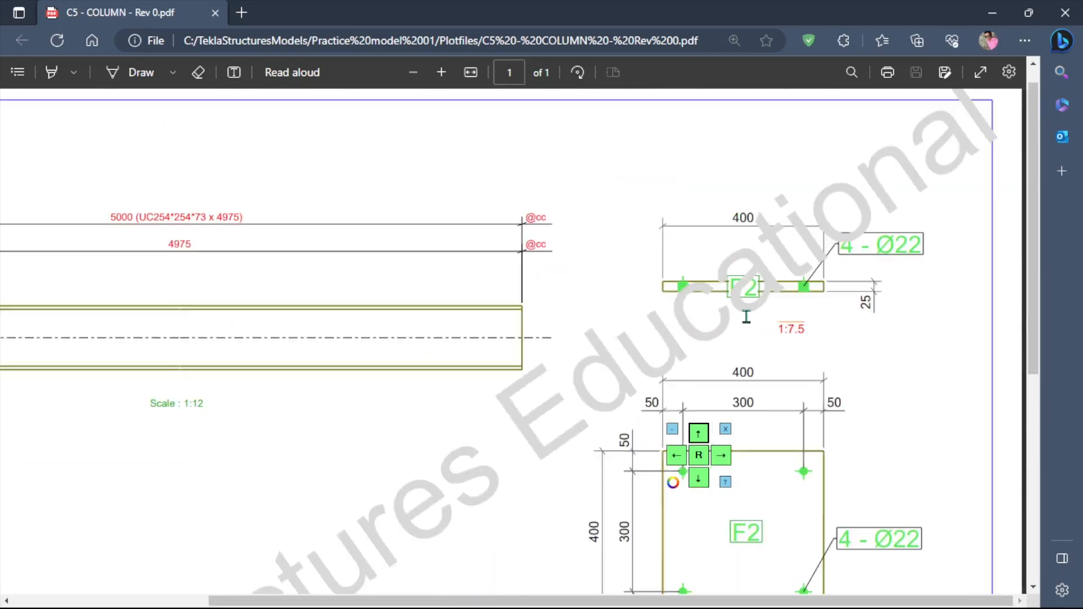
{"action": "scroll", "coordinate": [714, 303], "scroll_direction": "down", "scroll_amount": 3}
{"action": "scroll", "coordinate": [601, 355], "scroll_direction": "up", "scroll_amount": 3}
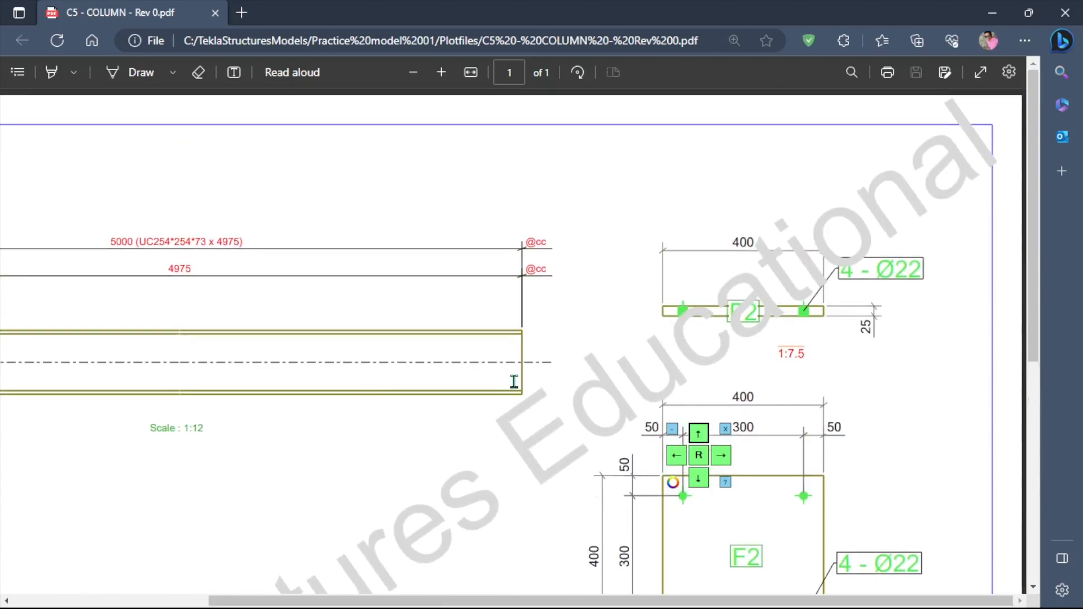
{"action": "scroll", "coordinate": [515, 380], "scroll_direction": "down", "scroll_amount": 3, "text": "ctrl"}
{"action": "scroll", "coordinate": [562, 222], "scroll_direction": "up", "scroll_amount": 3, "text": "ctrl"}
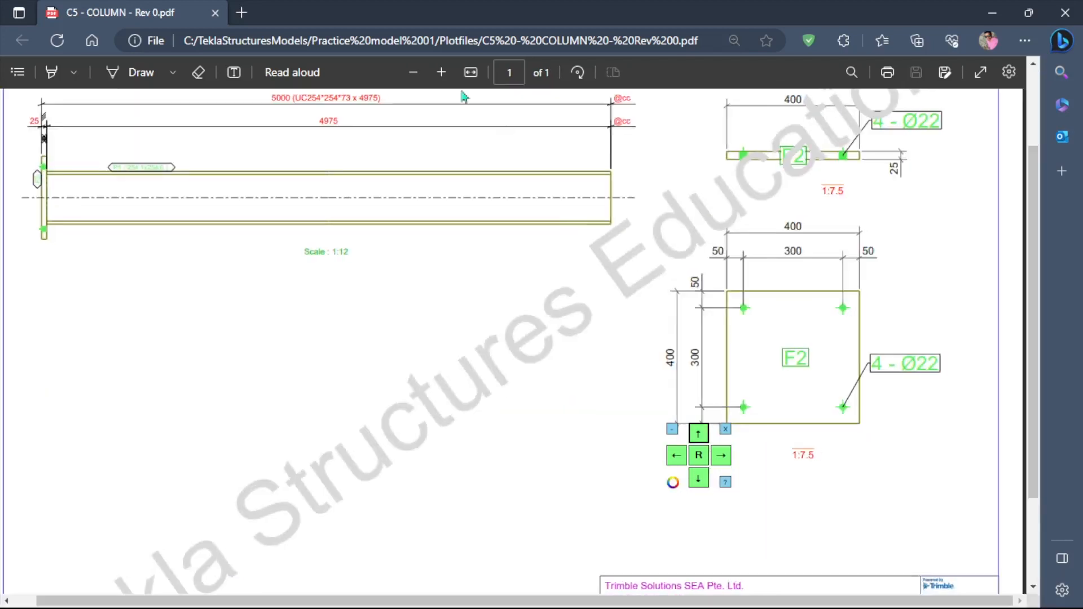
- Close the PDF, the Plotfiles folder, the drawing printing dialog and the document manager, and clear the column selection in the 3D view
{"action": "left_click", "coordinate": [215, 13]}
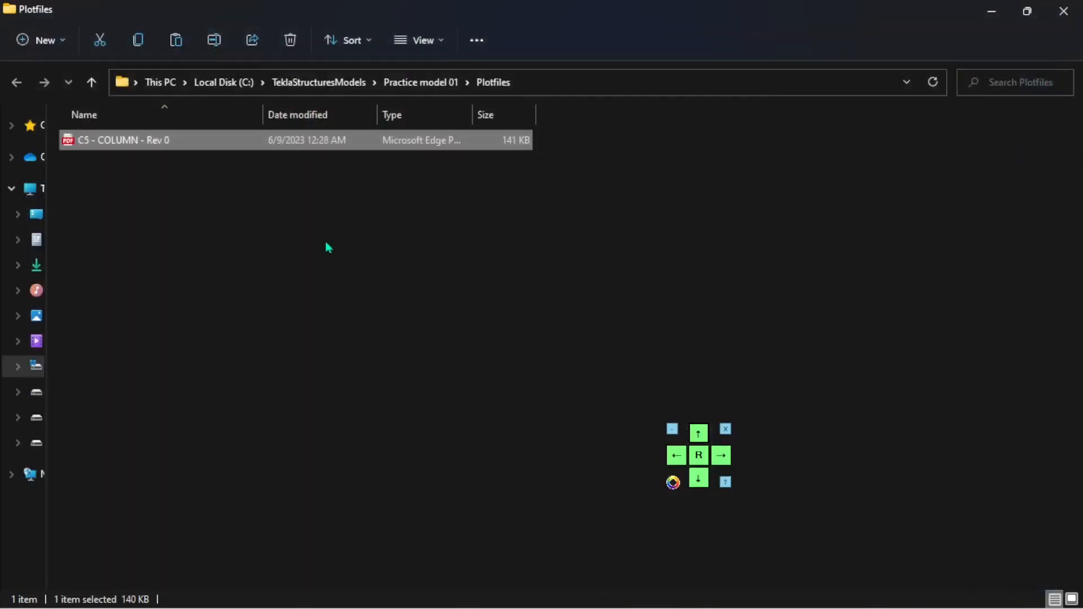
{"action": "left_click", "coordinate": [1063, 11]}
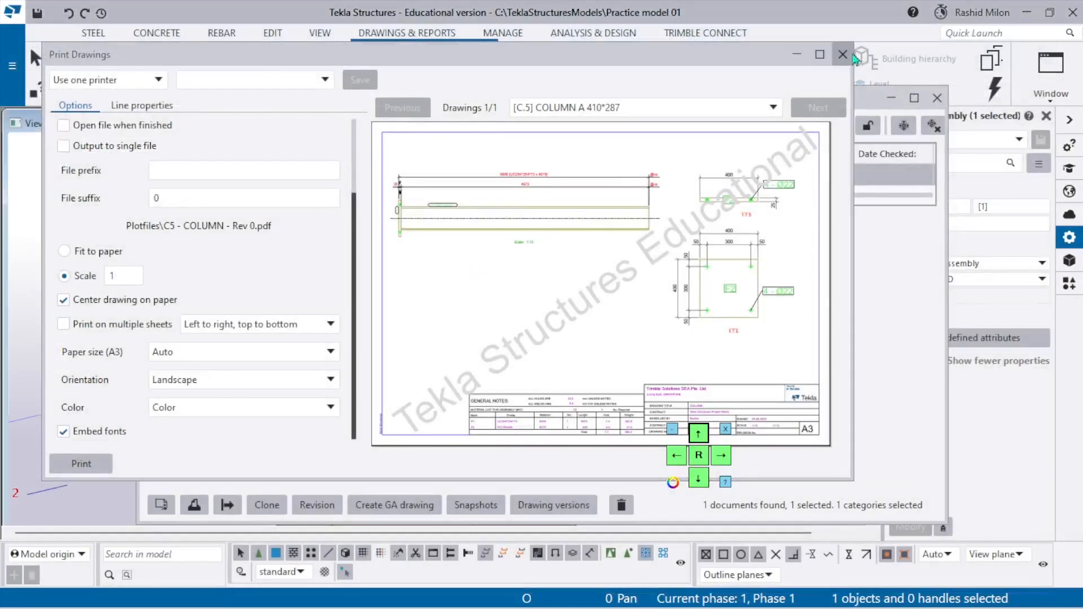
{"action": "left_click", "coordinate": [843, 54]}
{"action": "left_click", "coordinate": [937, 98]}
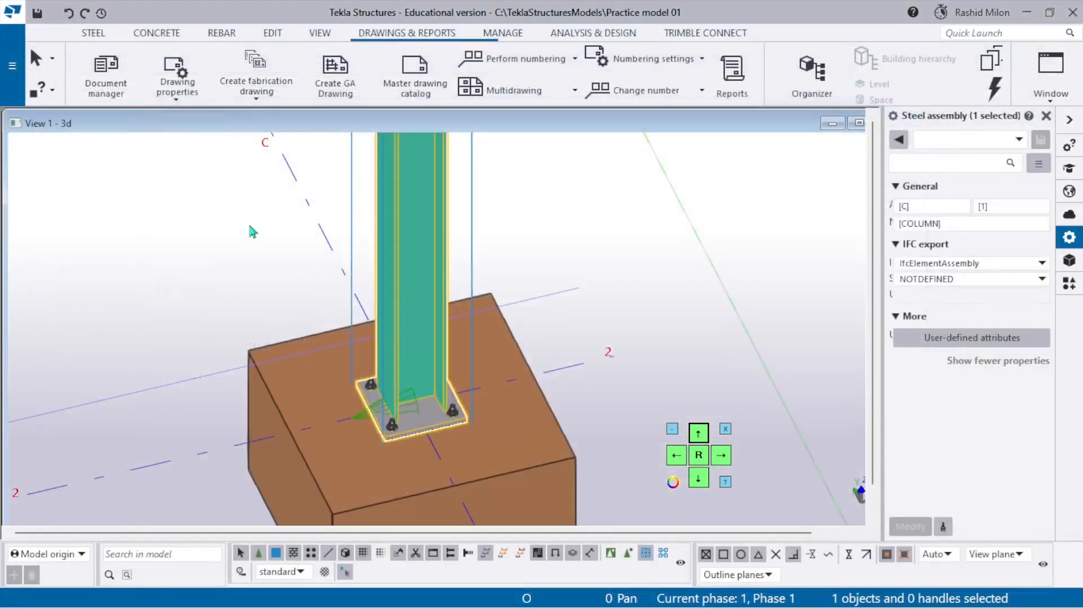
{"action": "left_click", "coordinate": [252, 232]}
- Review the file formats available for import and export and the sharing options of the model
{"action": "left_click", "coordinate": [11, 66]}
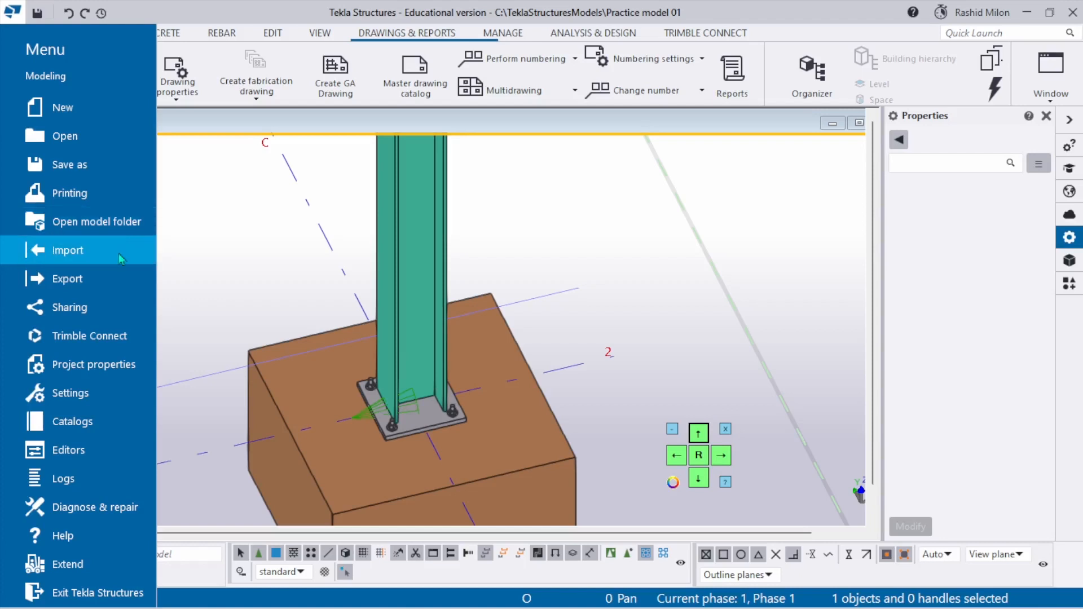
{"action": "left_click", "coordinate": [113, 259]}
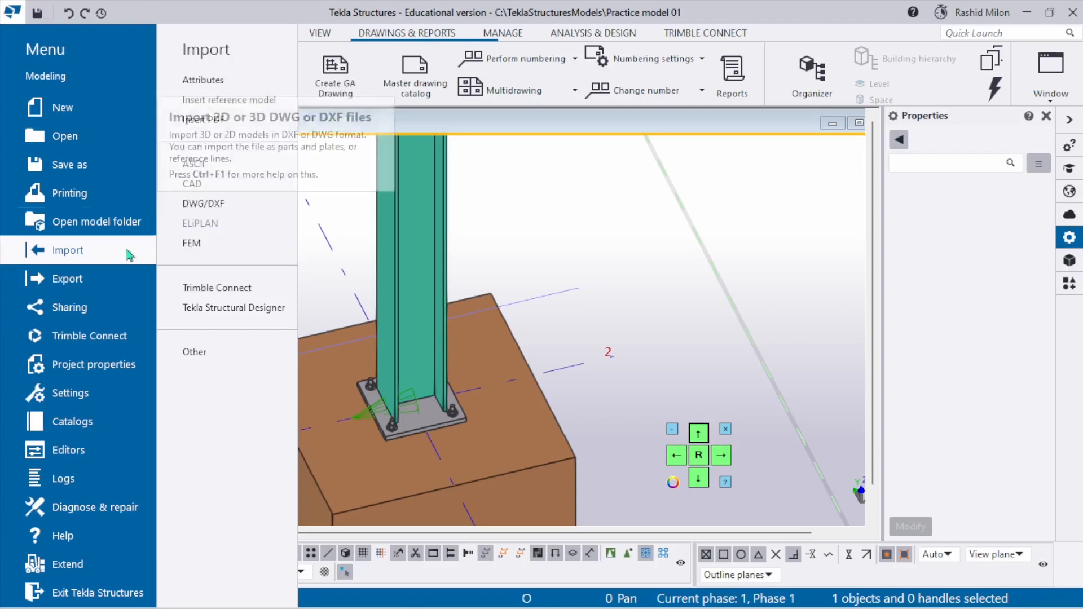
{"action": "mouse_move", "coordinate": [124, 278]}
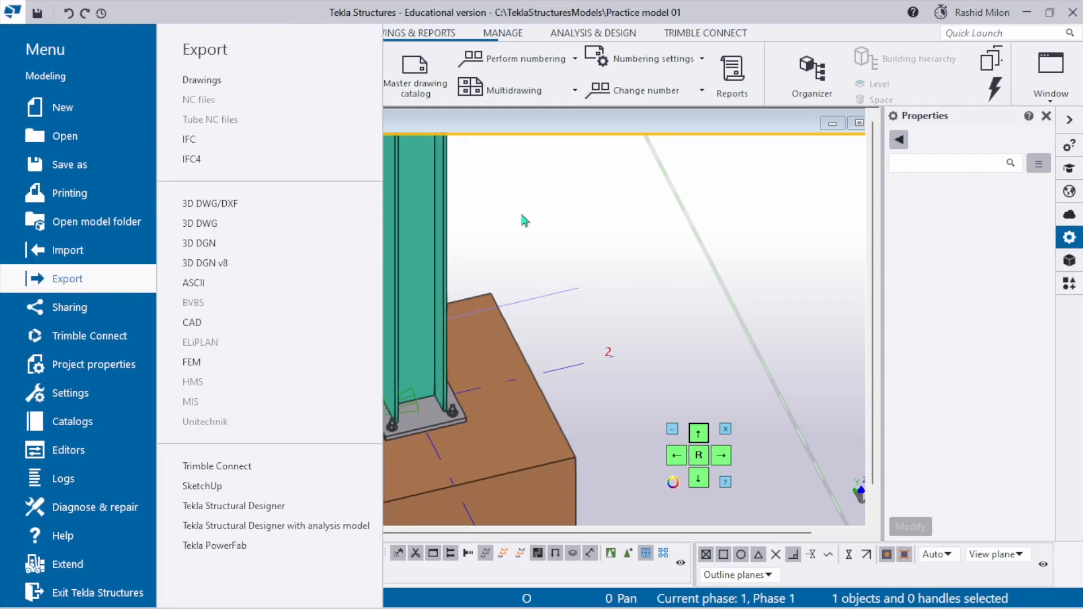
{"action": "left_click", "coordinate": [233, 138]}
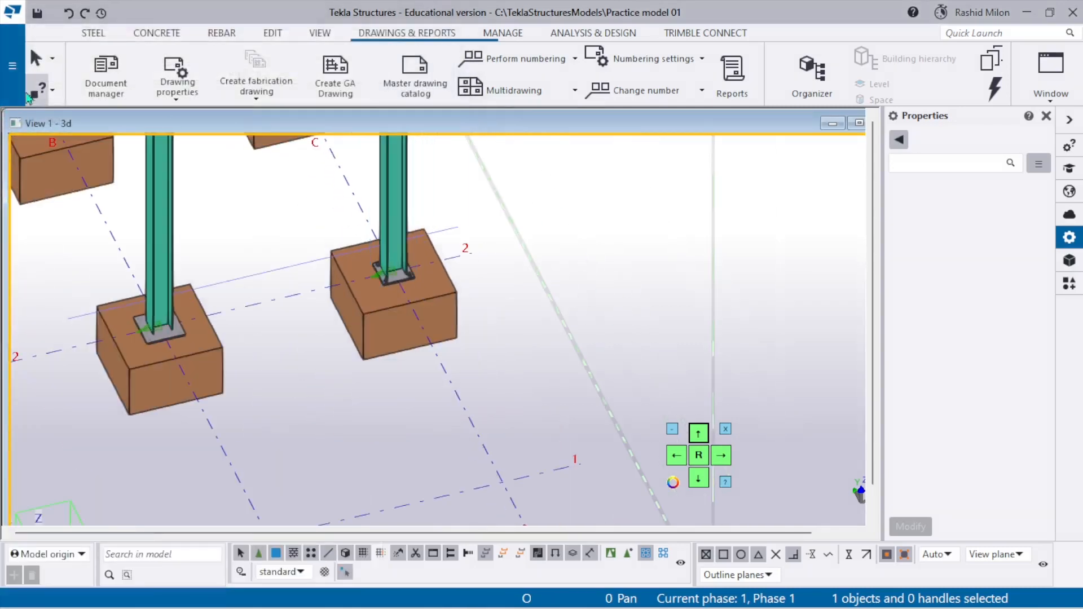
{"action": "left_click", "coordinate": [12, 65]}
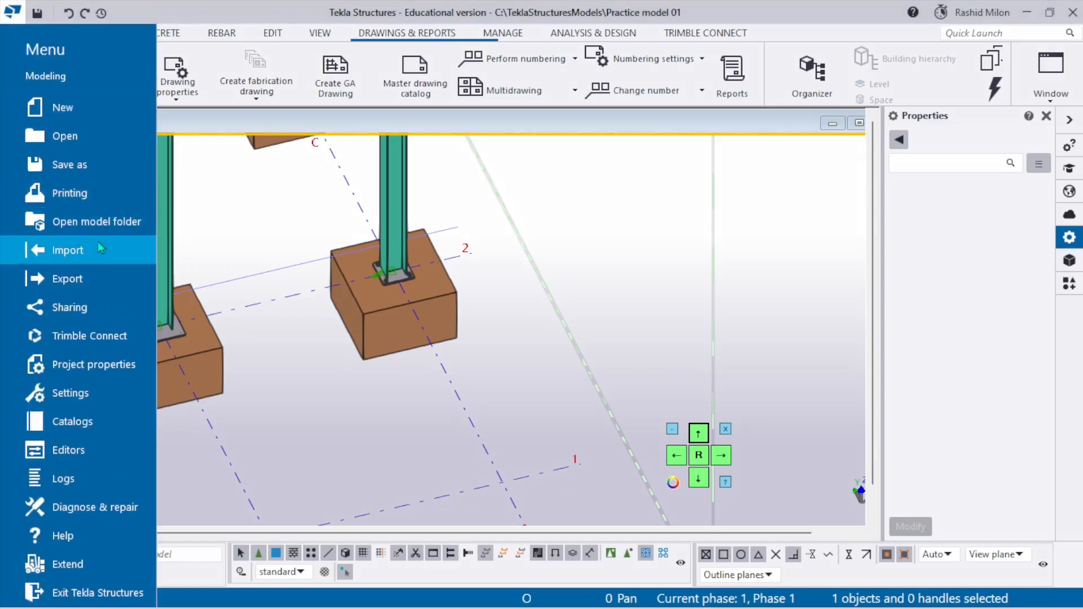
{"action": "left_click", "coordinate": [99, 313]}
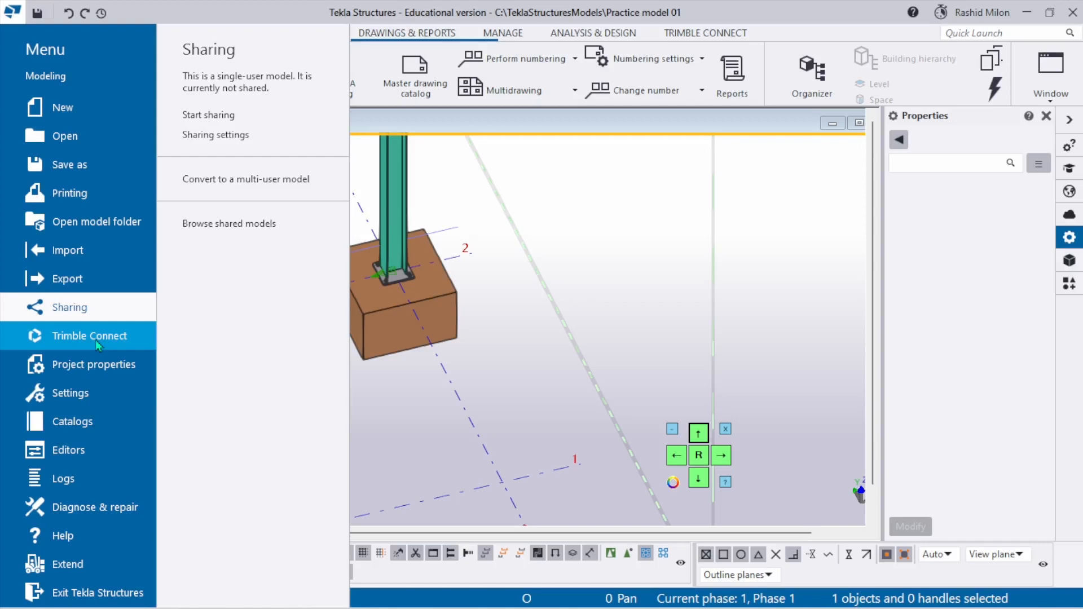
- Review the general project properties, including the object, designer, location, address and city fields
{"action": "left_click", "coordinate": [102, 379]}
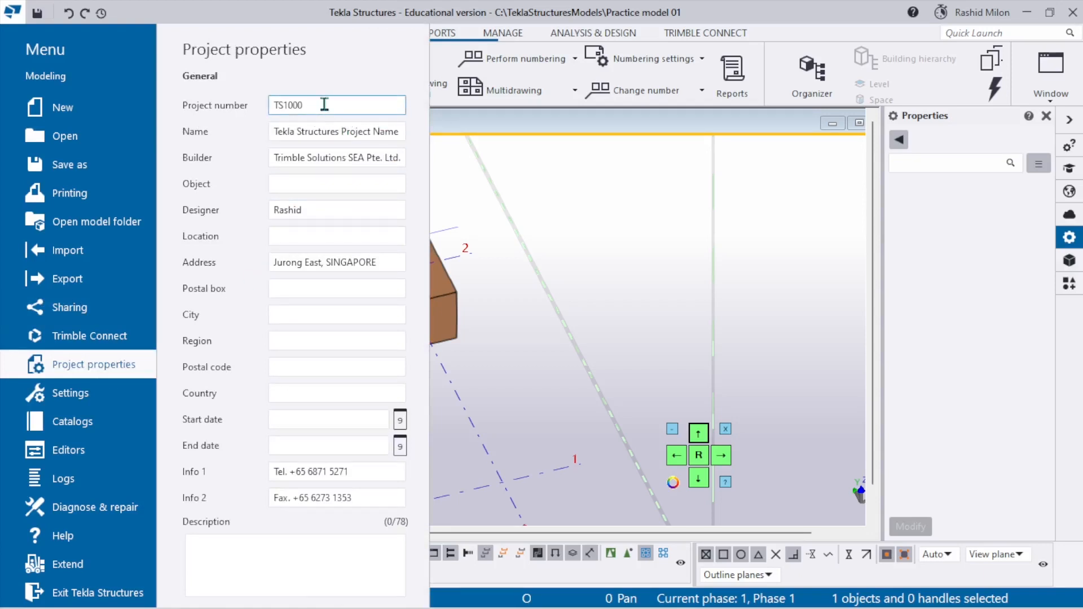
{"action": "left_click", "coordinate": [319, 183]}
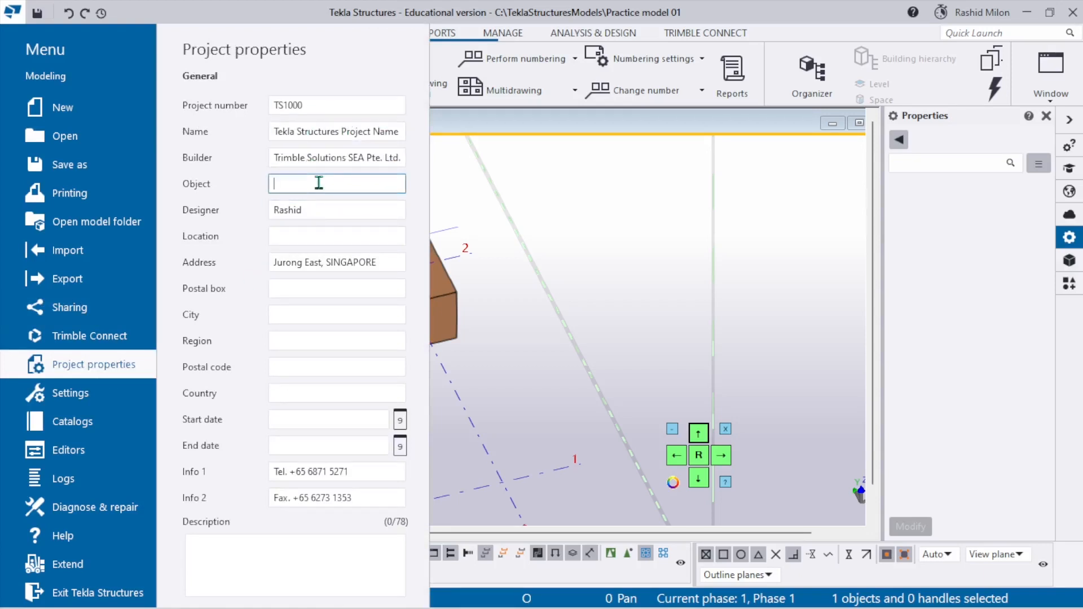
{"action": "left_click", "coordinate": [315, 209]}
{"action": "left_click", "coordinate": [304, 236]}
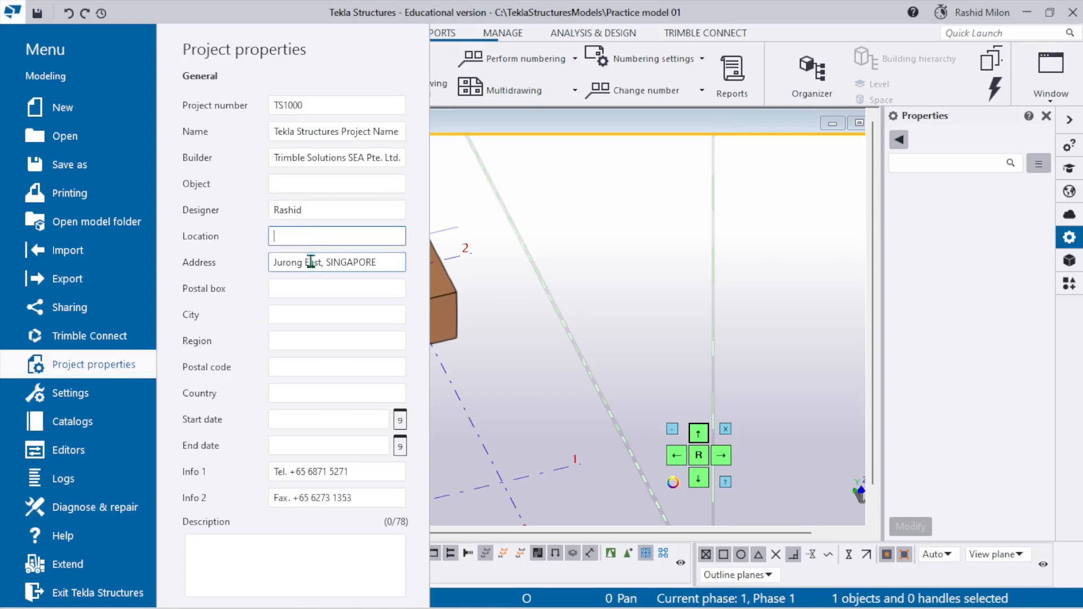
{"action": "left_click", "coordinate": [311, 262]}
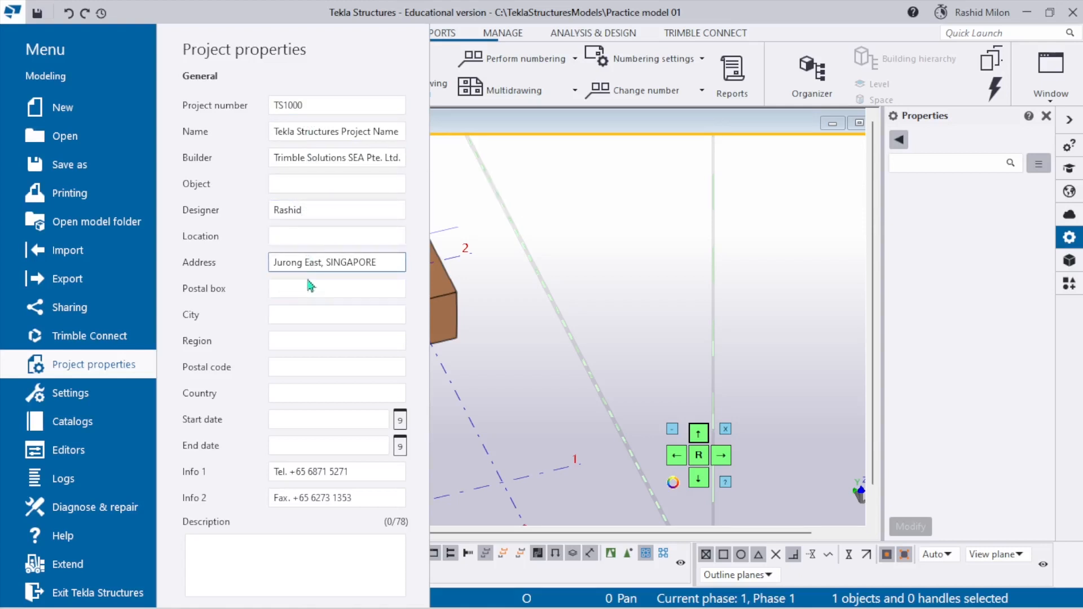
{"action": "scroll", "coordinate": [311, 280], "scroll_direction": "down", "scroll_amount": 1}
{"action": "left_click", "coordinate": [313, 237]}
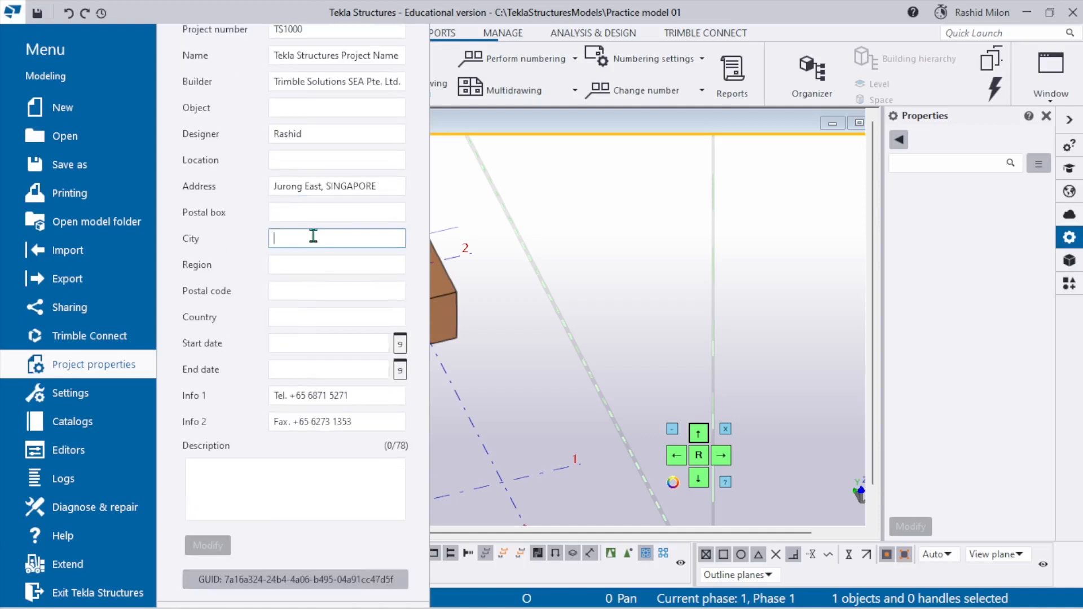
- Open the model's Options settings and examine the clash check, drawing dimensions and drawing objects categories
{"action": "left_click", "coordinate": [96, 398]}
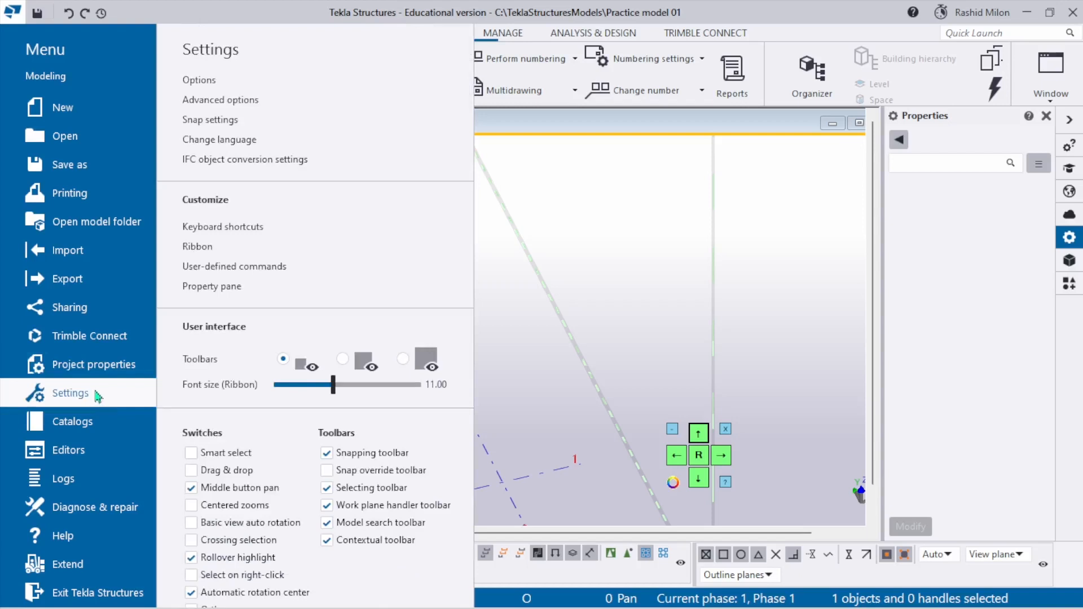
{"action": "left_click", "coordinate": [264, 86]}
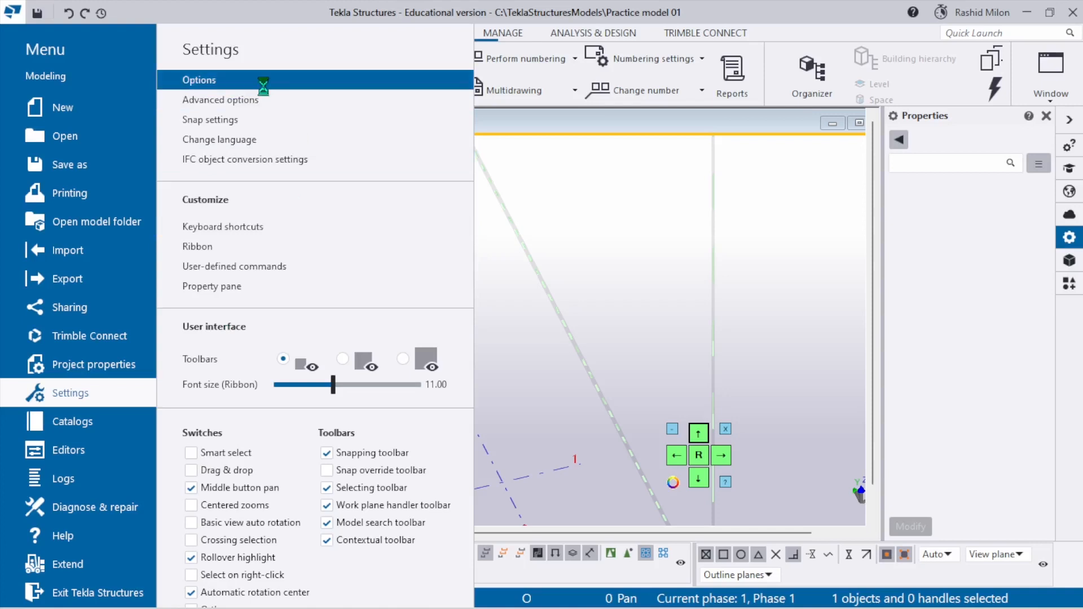
{"action": "left_click", "coordinate": [262, 82]}
{"action": "left_click", "coordinate": [67, 182]}
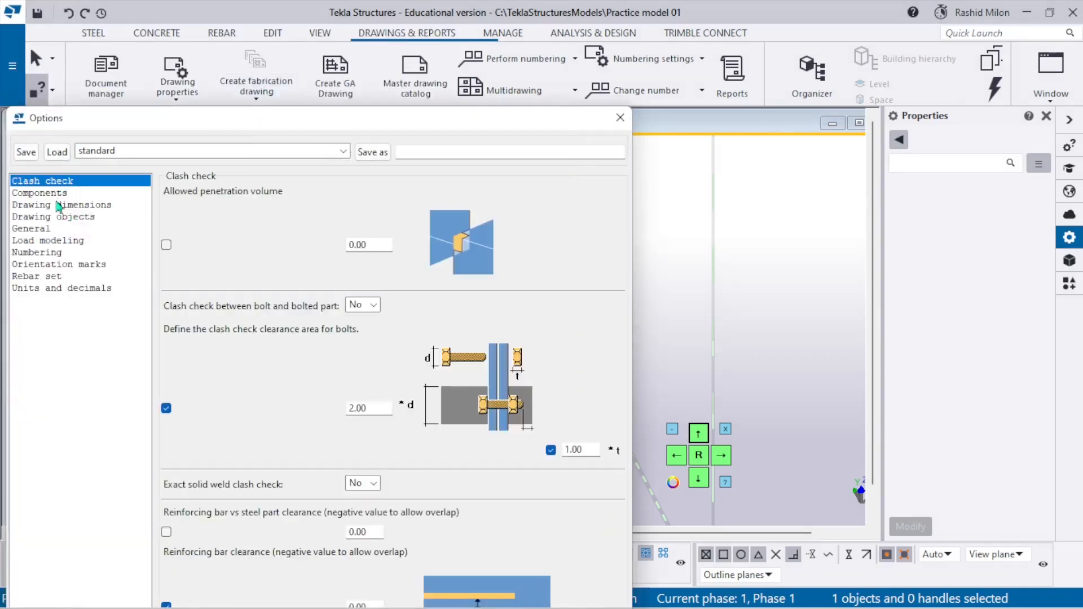
{"action": "left_click", "coordinate": [67, 205]}
{"action": "left_click", "coordinate": [68, 216]}
{"action": "left_click", "coordinate": [68, 205]}
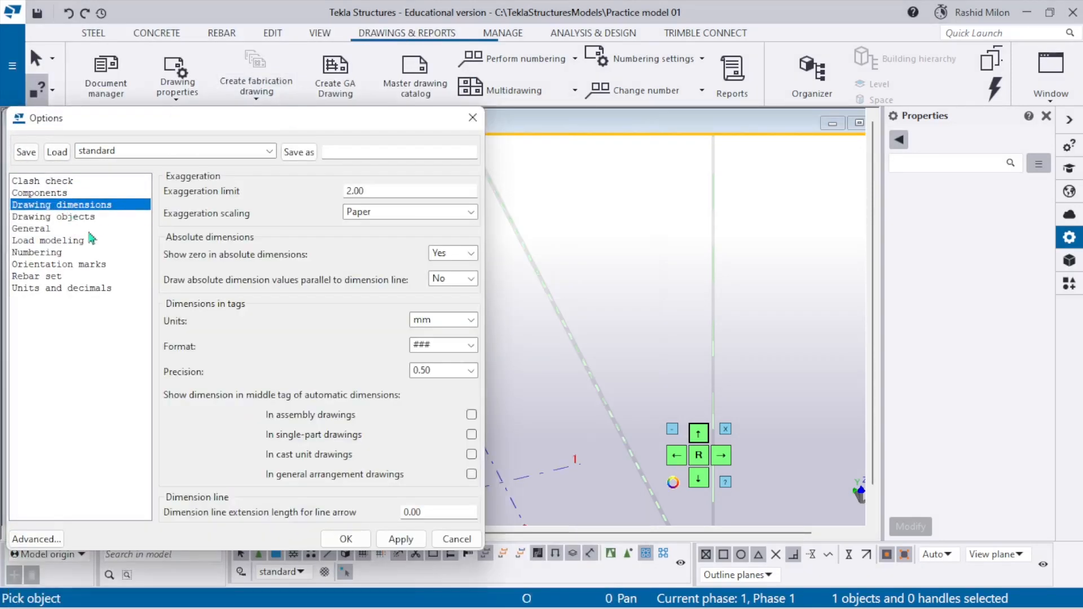
{"action": "left_click", "coordinate": [93, 217]}
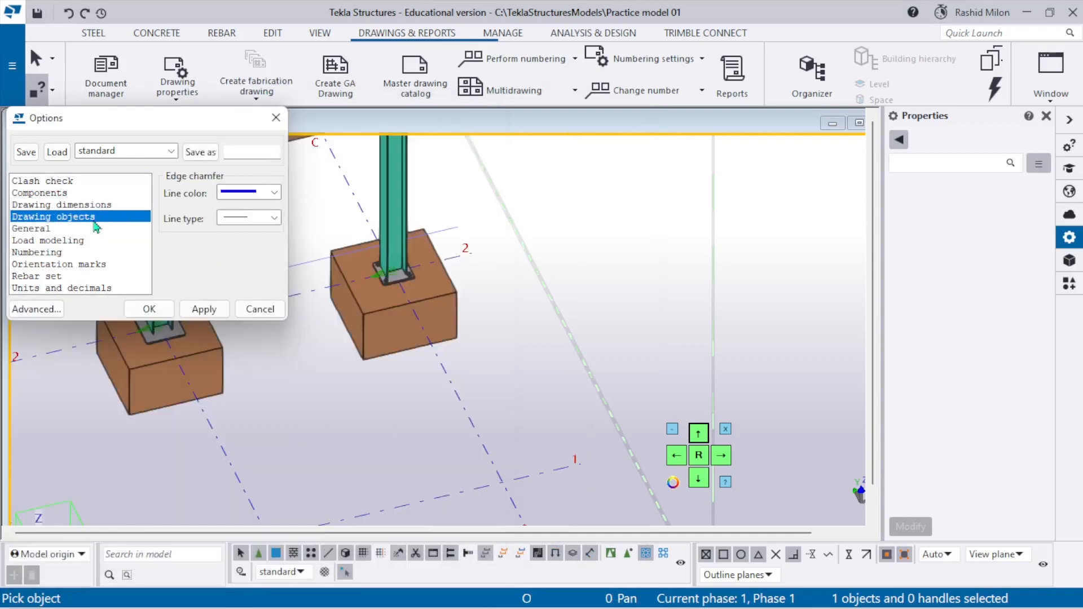
- Look through the numbering, units and decimals, orientation marks and general option categories, and close the Options dialog without changes
{"action": "left_click", "coordinate": [59, 253]}
{"action": "left_click", "coordinate": [71, 218]}
{"action": "left_click", "coordinate": [93, 206]}
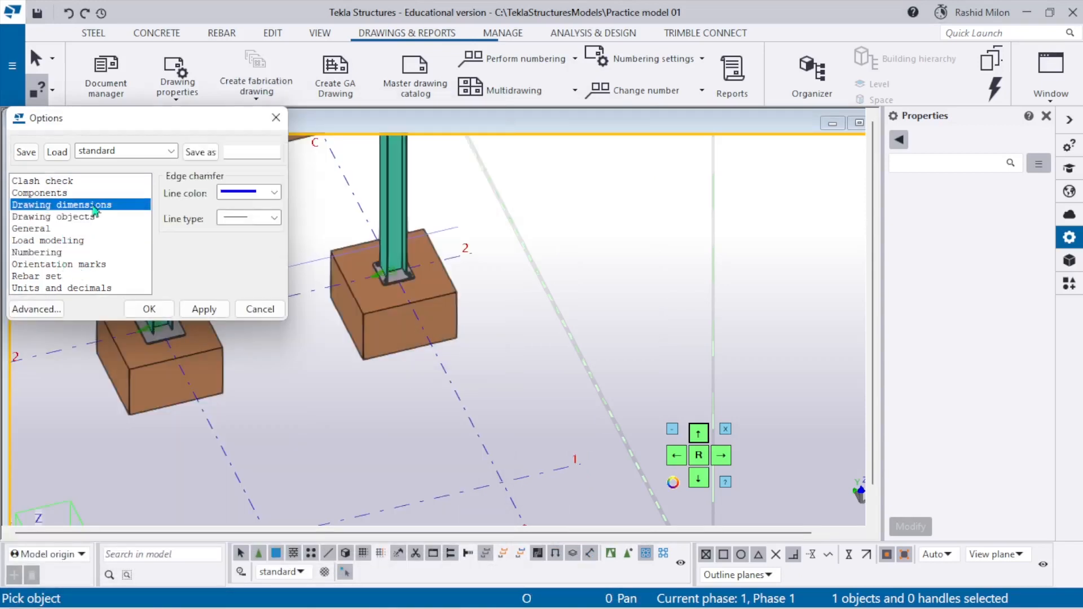
{"action": "left_click", "coordinate": [65, 181]}
{"action": "left_click", "coordinate": [55, 287]}
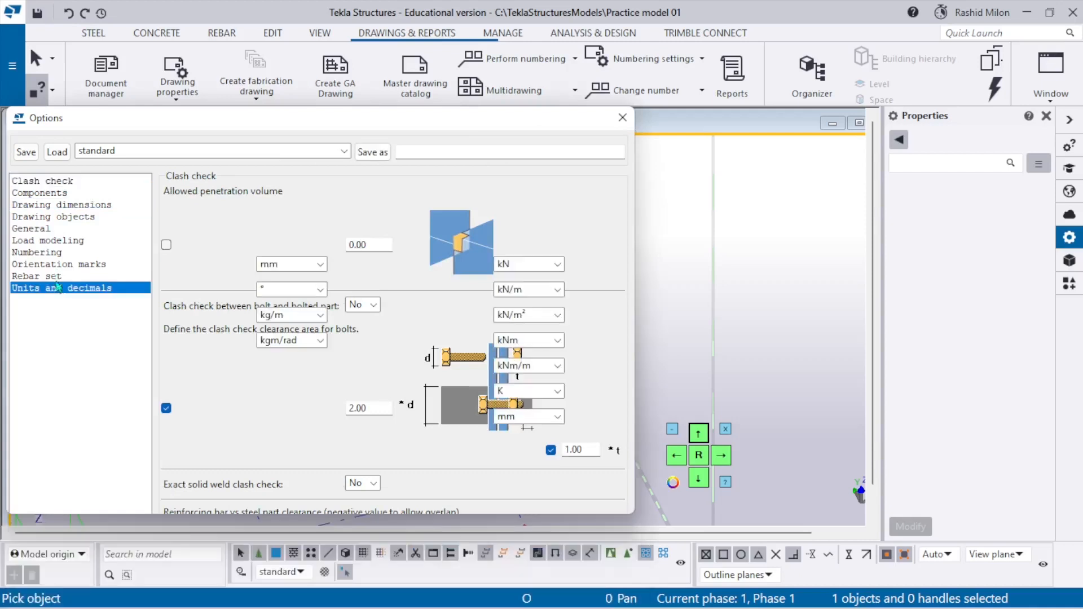
{"action": "left_click", "coordinate": [54, 264]}
{"action": "left_click", "coordinate": [47, 229]}
{"action": "left_click", "coordinate": [46, 208]}
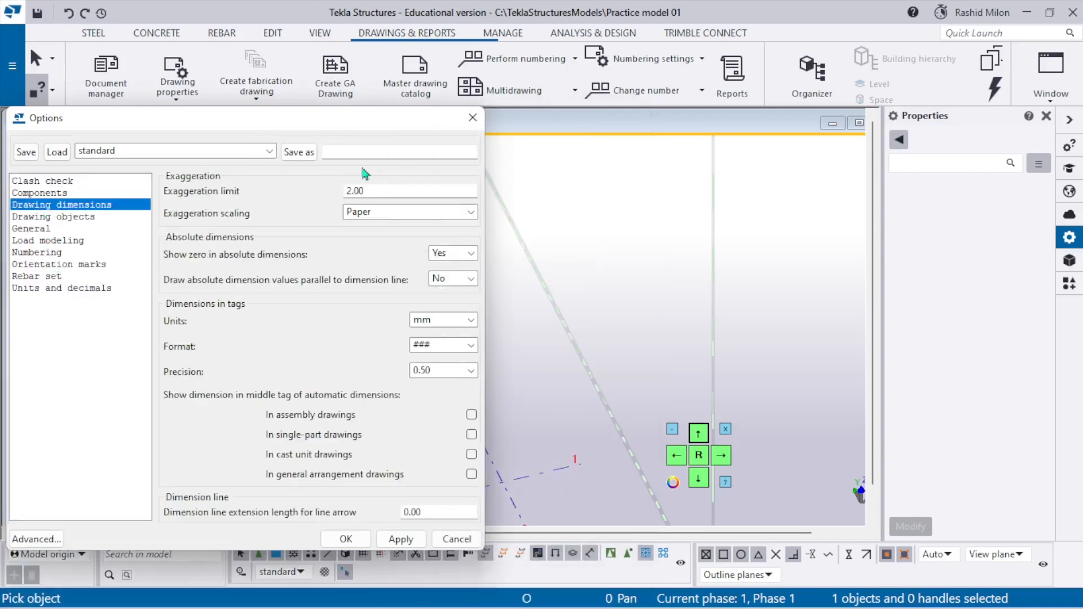
{"action": "left_click", "coordinate": [466, 121]}
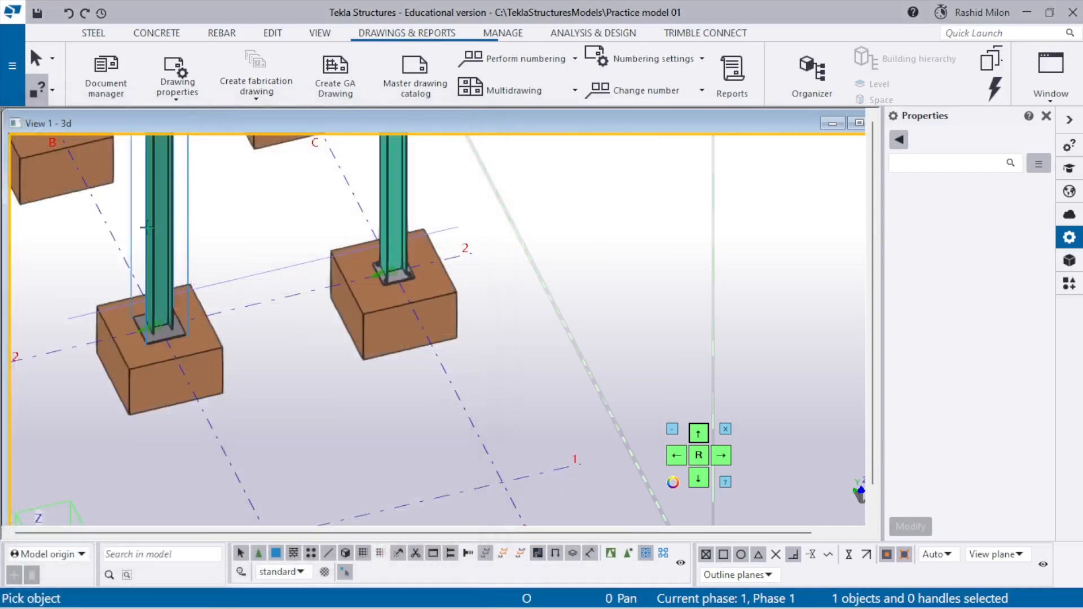
- Open the advanced options for model views and widen the dialog so the full value column and descriptions fit
{"action": "left_click", "coordinate": [12, 65]}
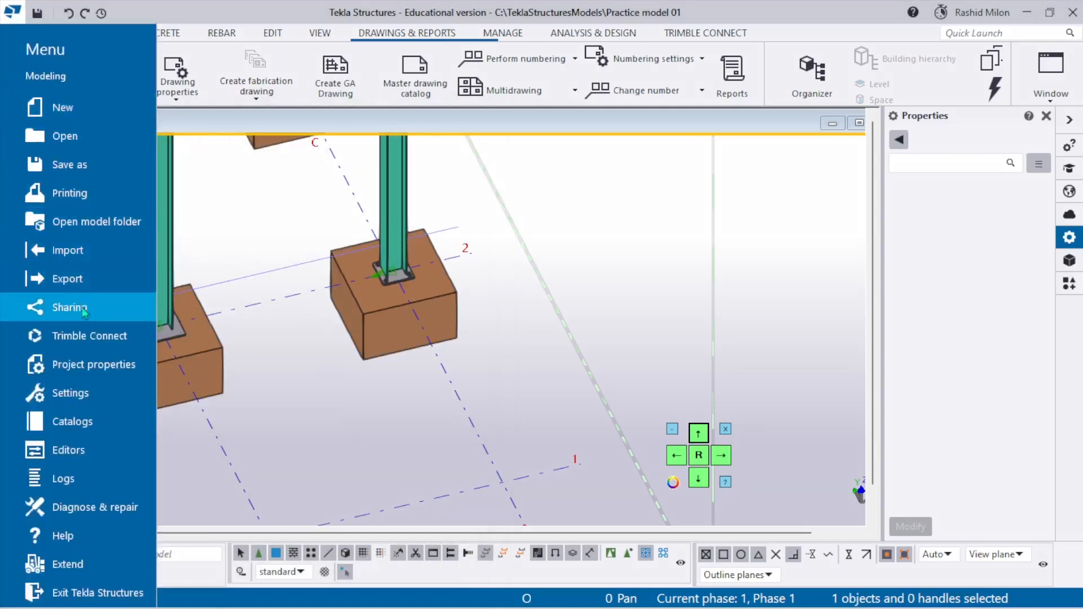
{"action": "left_click", "coordinate": [100, 393]}
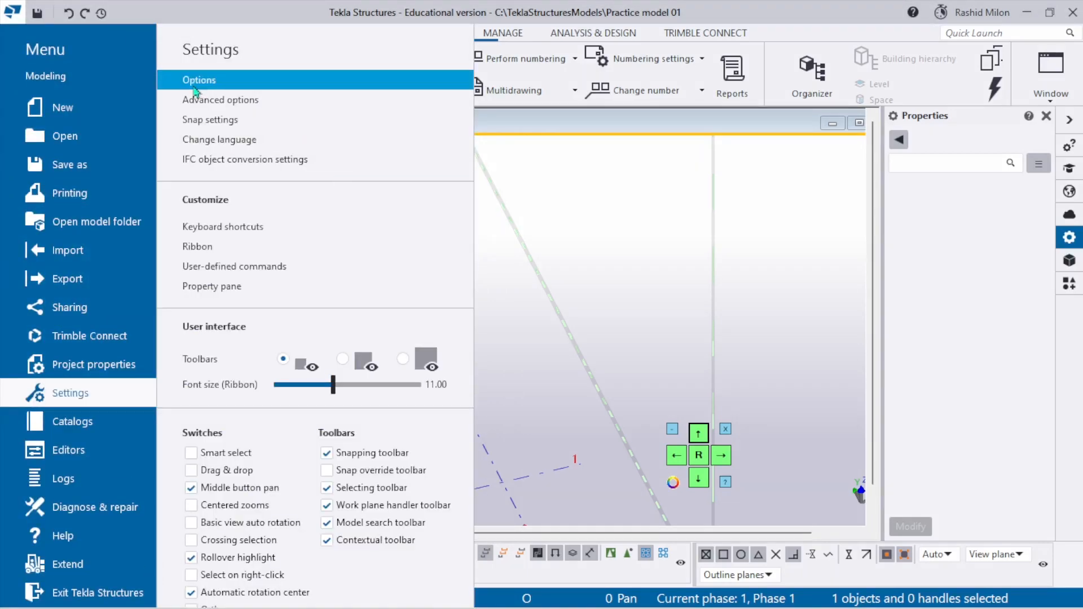
{"action": "left_click", "coordinate": [220, 100]}
{"action": "left_click_drag", "start_coordinate": [223, 110], "coordinate": [361, 97]}
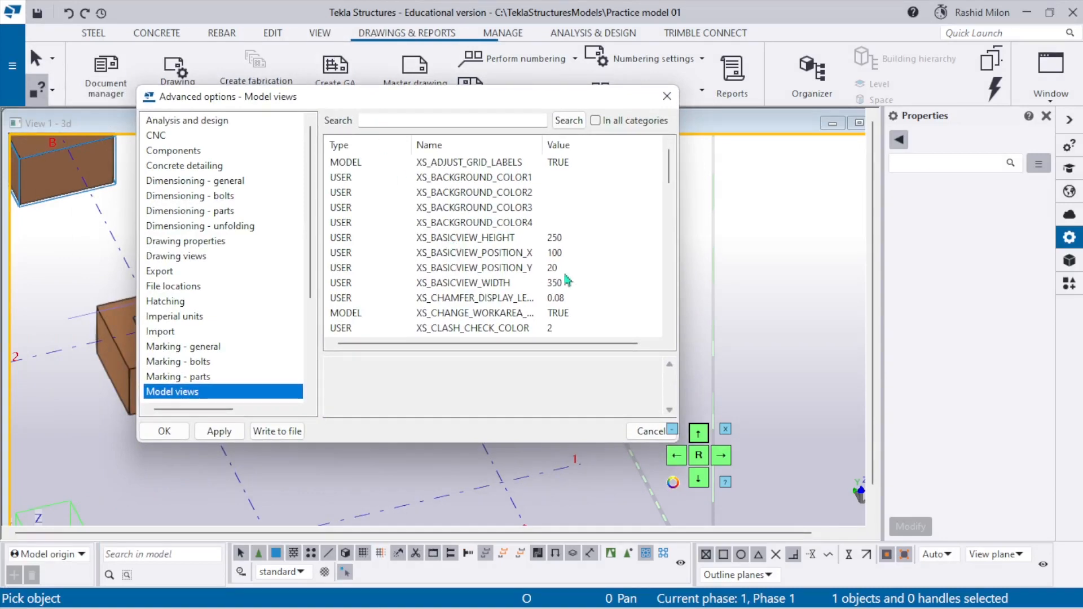
{"action": "left_click_drag", "start_coordinate": [678, 247], "coordinate": [886, 248]}
- Set the XS_BACKGROUND_COLOR1 option to the white RGB value 1.0 1.0 1.0 copied from its description
{"action": "left_click", "coordinate": [504, 181]}
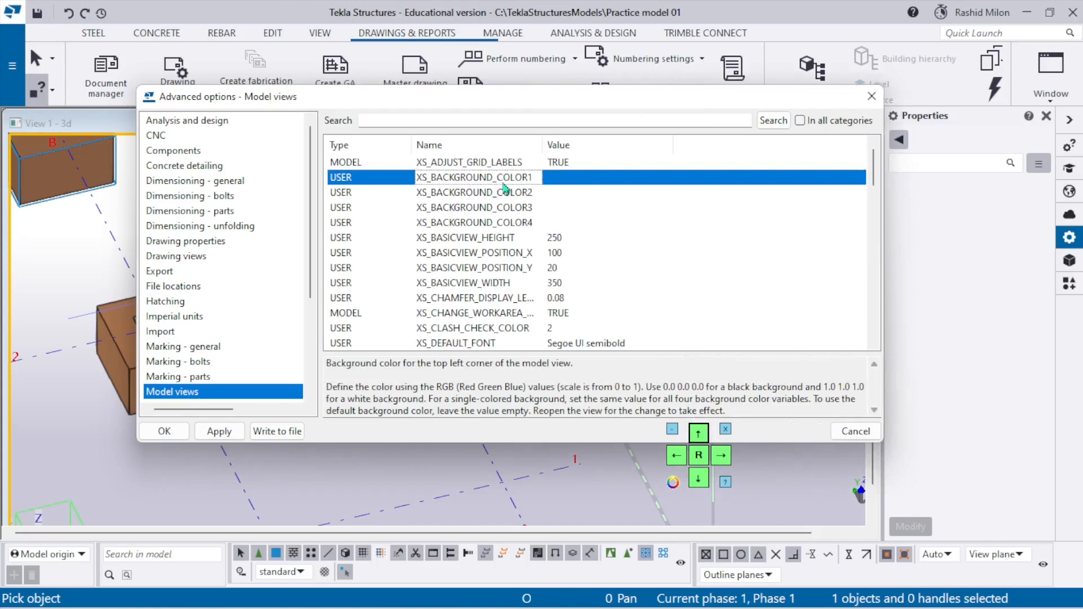
{"action": "left_click", "coordinate": [579, 178]}
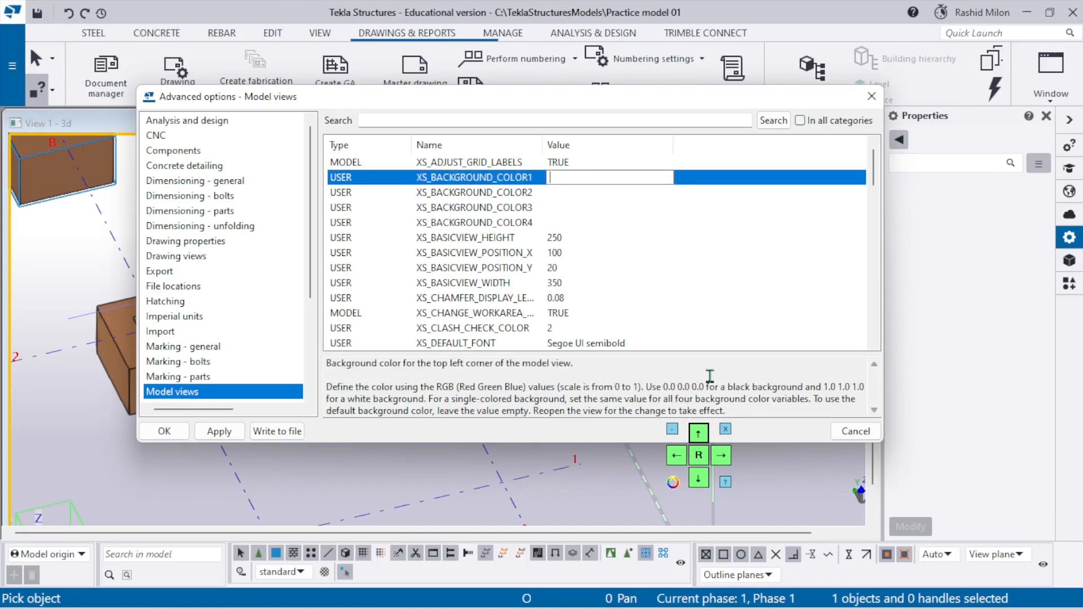
{"action": "left_click", "coordinate": [824, 387]}
{"action": "left_click_drag", "start_coordinate": [824, 387], "coordinate": [865, 387]}
{"action": "key", "text": "ctrl+c"}
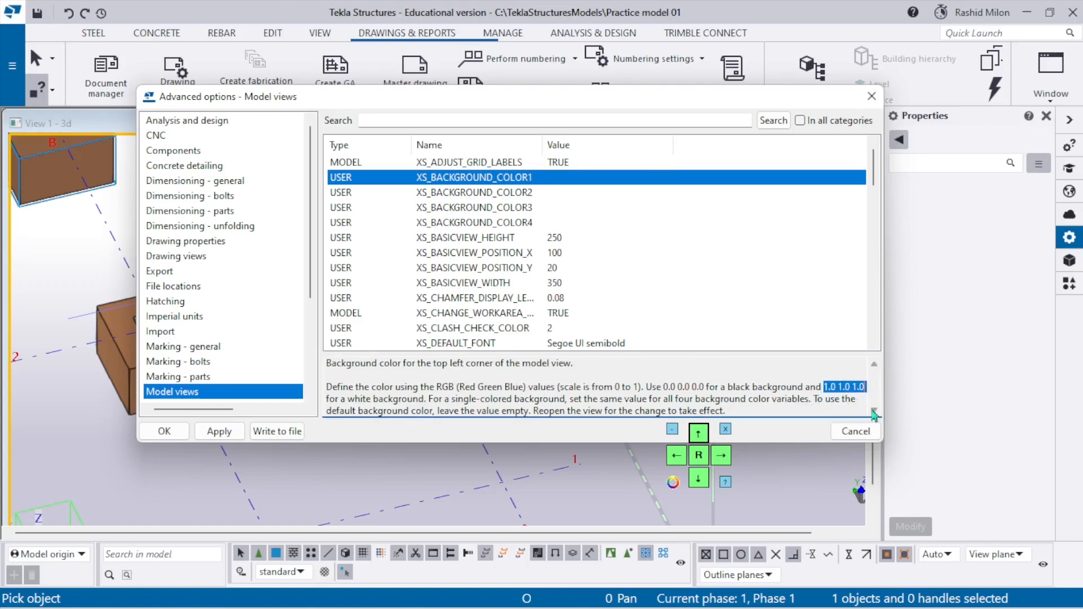
{"action": "left_click", "coordinate": [576, 178]}
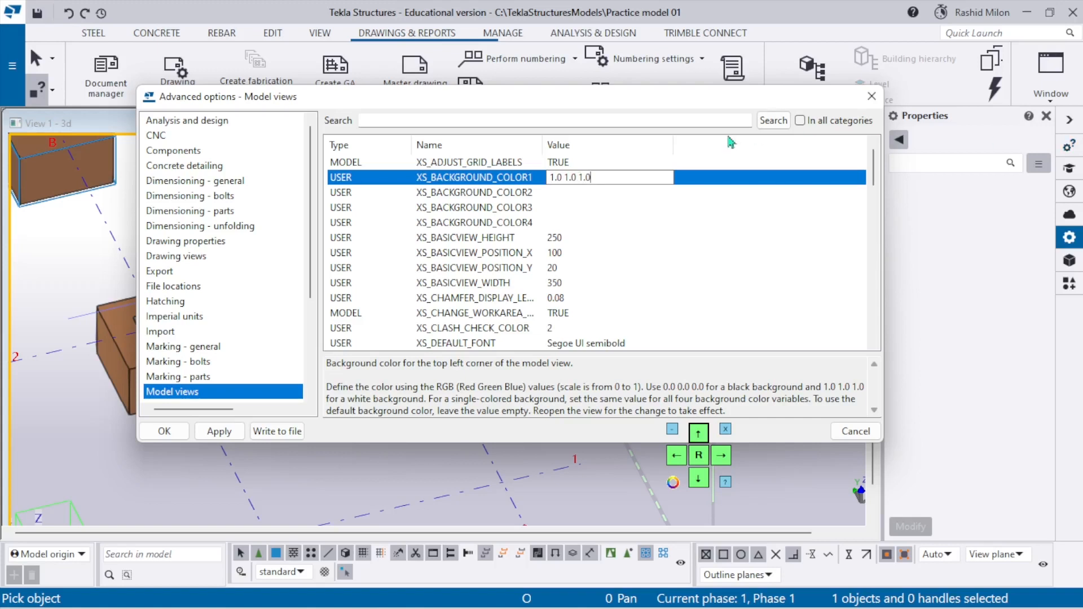
- Set XS_BACKGROUND_COLOR2, XS_BACKGROUND_COLOR3 and XS_BACKGROUND_COLOR4 to 1.0 1.0 1.0 as well and apply the options
{"action": "left_click", "coordinate": [608, 192]}
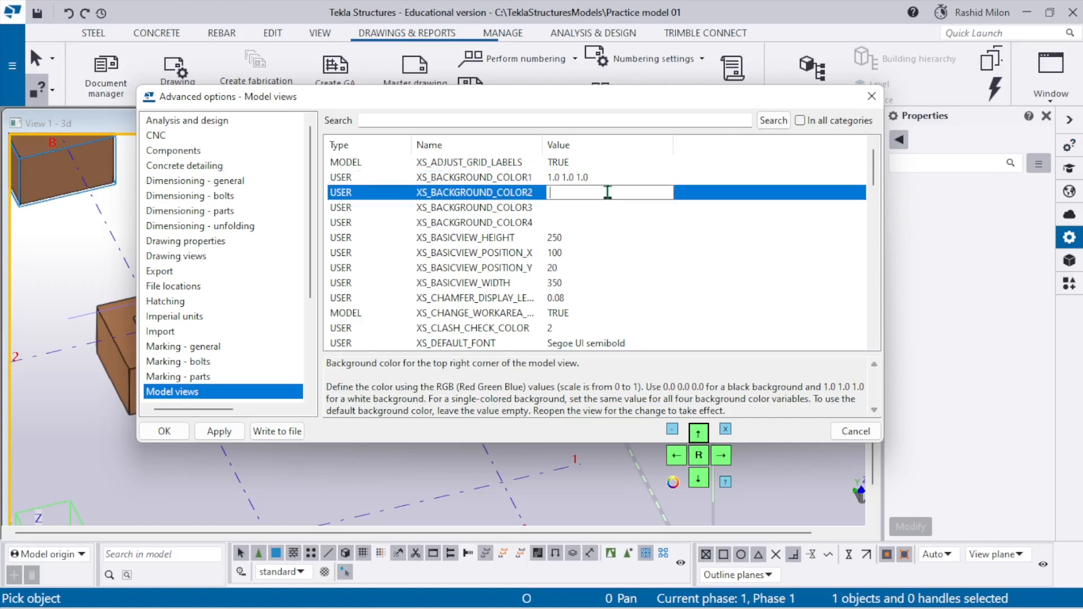
{"action": "key", "text": "ctrl+v"}
{"action": "left_click", "coordinate": [597, 207]}
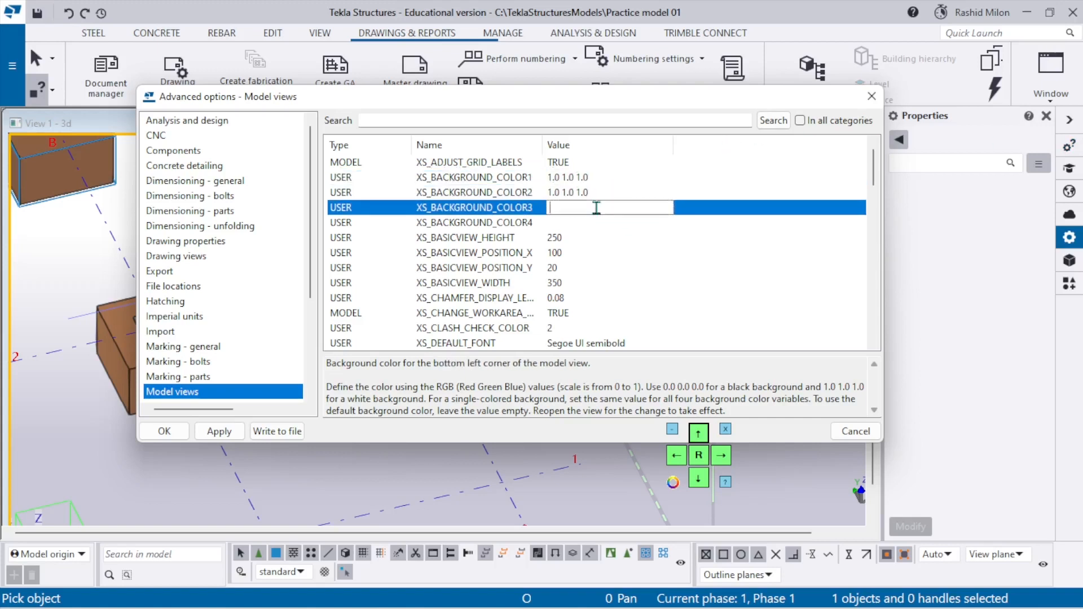
{"action": "key", "text": "ctrl+v"}
{"action": "left_click", "coordinate": [593, 221]}
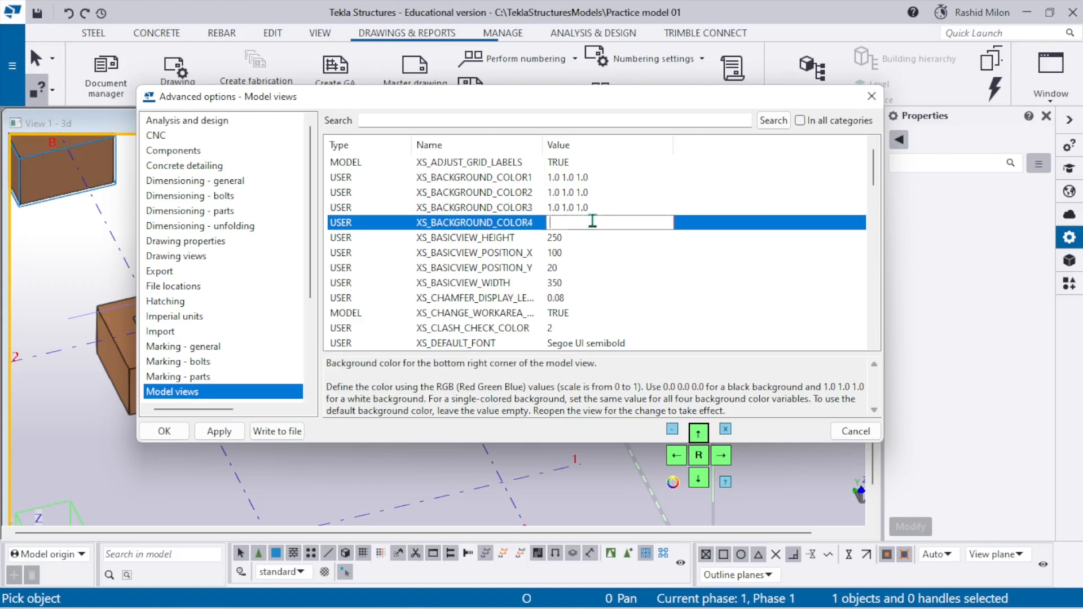
{"action": "key", "text": "ctrl+v"}
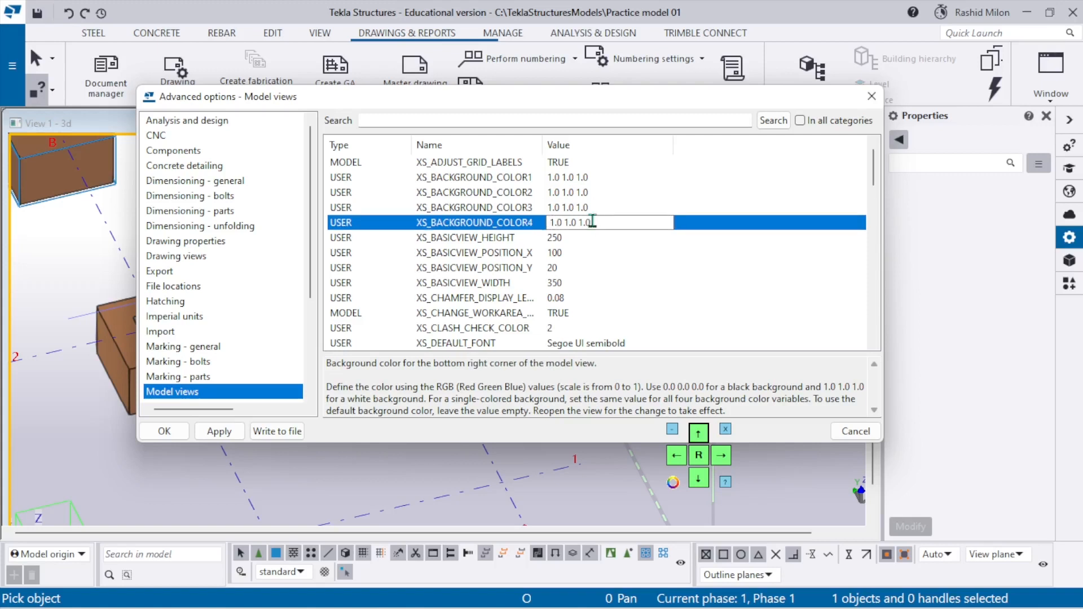
{"action": "left_click", "coordinate": [219, 432]}
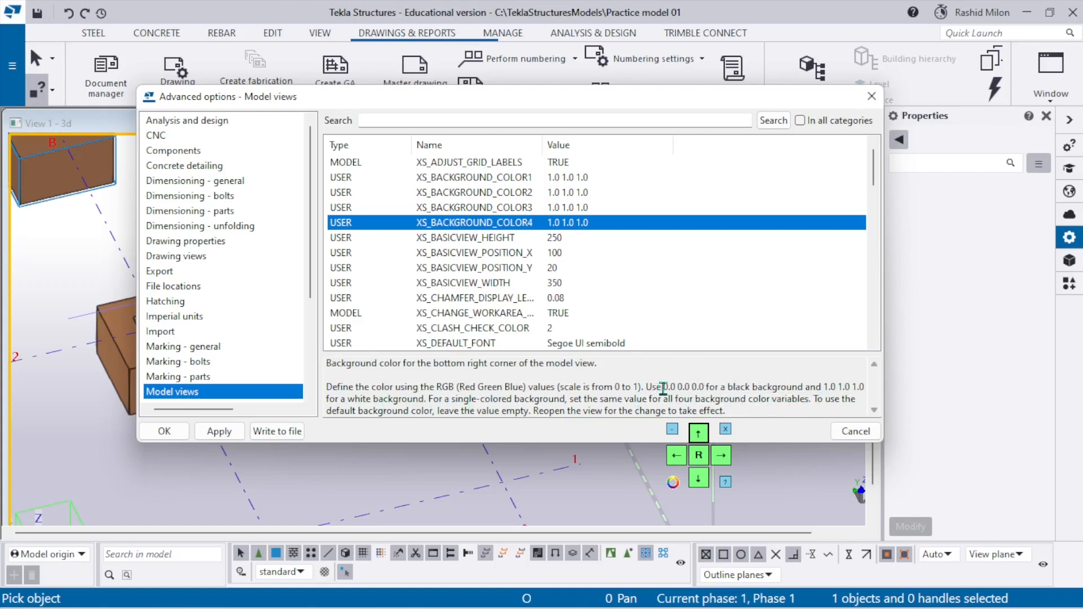
- Copy the black RGB value 0.0 0.0 0.0 from the option description and set XS_BACKGROUND_COLOR4 to it
{"action": "left_click_drag", "start_coordinate": [664, 389], "coordinate": [705, 389]}
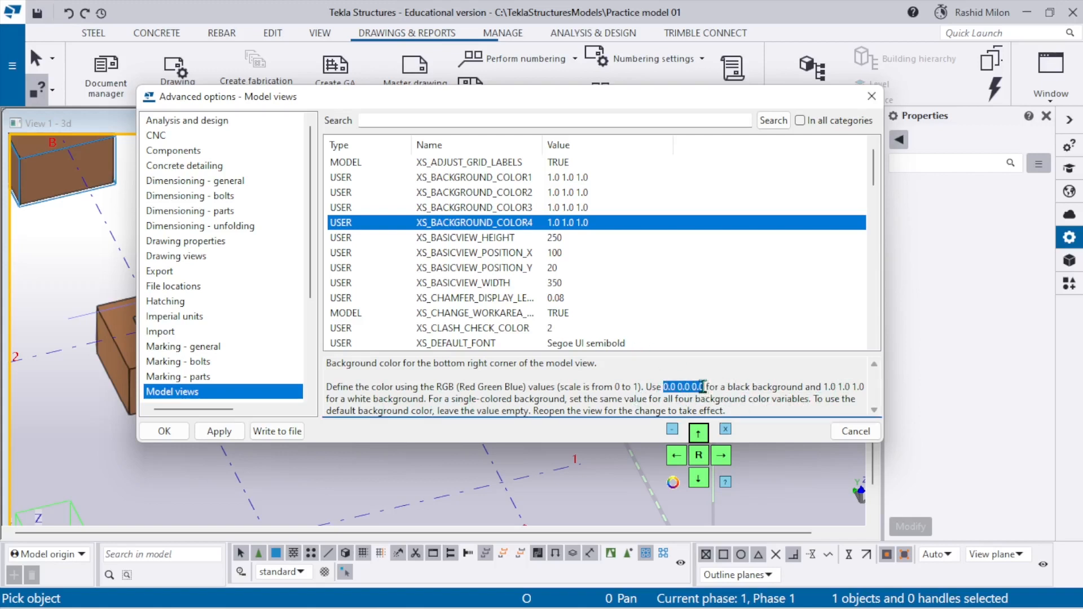
{"action": "right_click", "coordinate": [679, 398]}
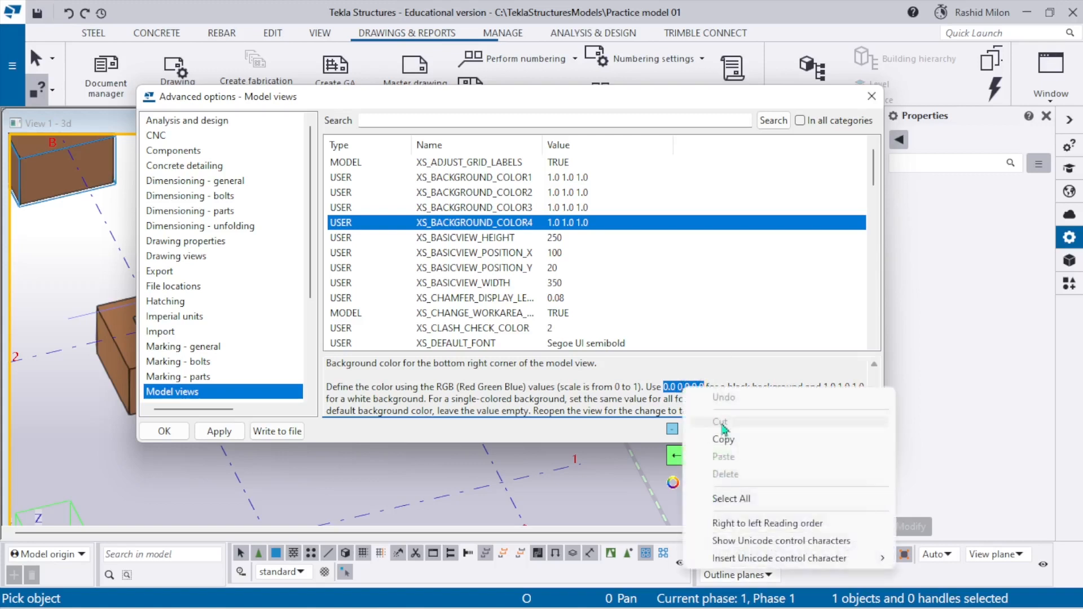
{"action": "left_click", "coordinate": [705, 421]}
{"action": "left_click", "coordinate": [606, 228]}
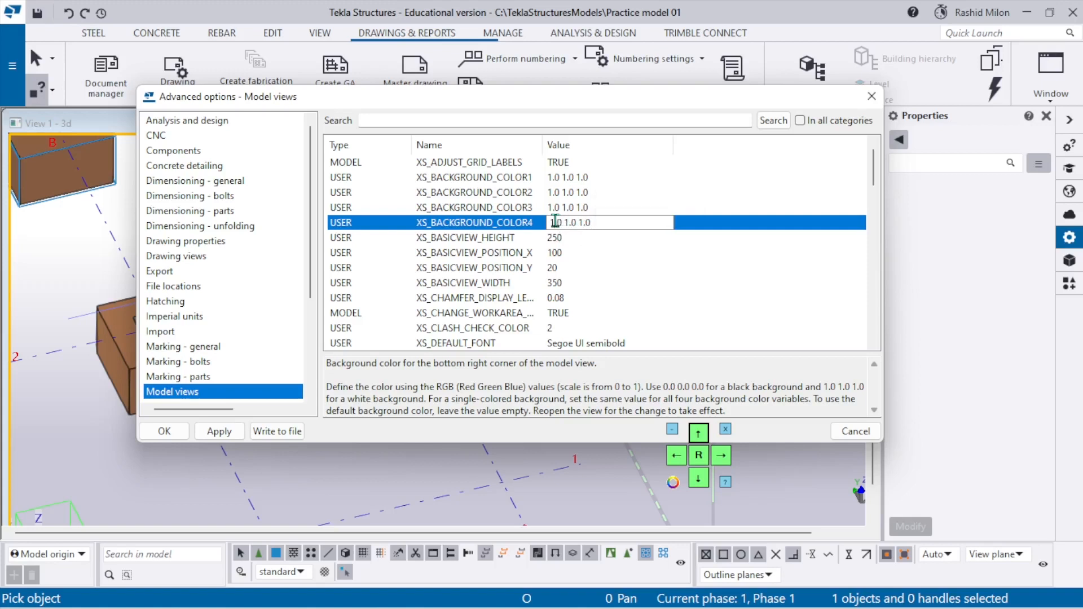
{"action": "left_click_drag", "start_coordinate": [553, 223], "coordinate": [595, 221]}
{"action": "key", "text": "BackSpace"}
{"action": "key", "text": "BackSpace"}
{"action": "key", "text": "ctrl+v"}
- Set XS_BACKGROUND_COLOR3, XS_BACKGROUND_COLOR2 and XS_BACKGROUND_COLOR1 to 0.0 0.0 0.0 and apply the options
{"action": "left_click", "coordinate": [591, 207]}
{"action": "left_click_drag", "start_coordinate": [595, 207], "coordinate": [545, 206]}
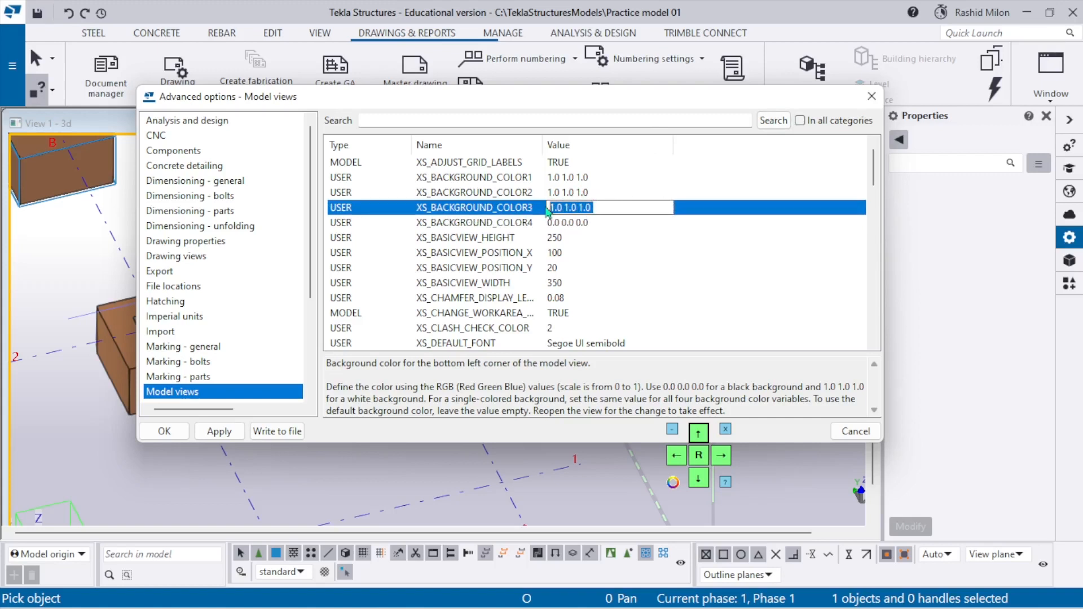
{"action": "key", "text": "ctrl+v"}
{"action": "left_click", "coordinate": [599, 196]}
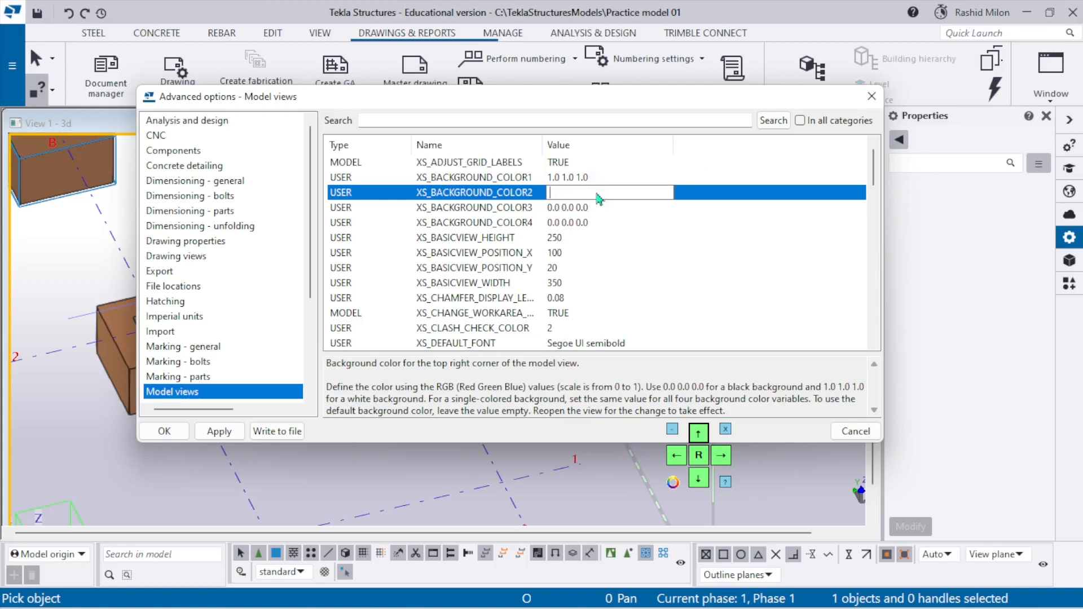
{"action": "key", "text": "ctrl+v"}
{"action": "left_click", "coordinate": [598, 179]}
{"action": "left_click_drag", "start_coordinate": [598, 178], "coordinate": [519, 184]}
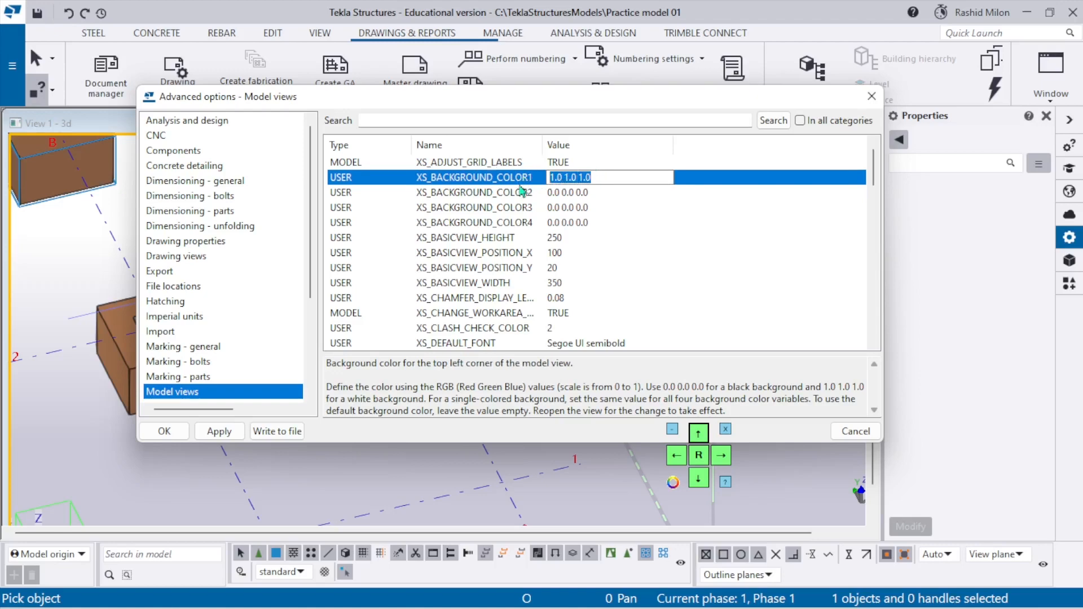
{"action": "key", "text": "ctrl+v"}
{"action": "left_click", "coordinate": [226, 430]}
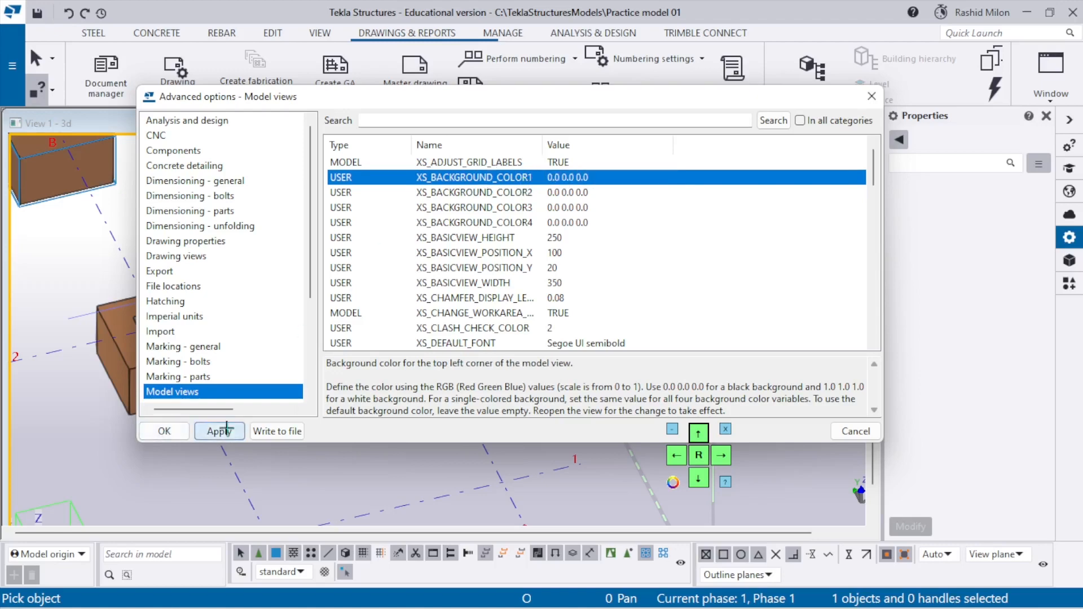
- Write the advanced options to a text file, glance through it, and accept the Advanced options dialog
{"action": "left_click", "coordinate": [279, 433]}
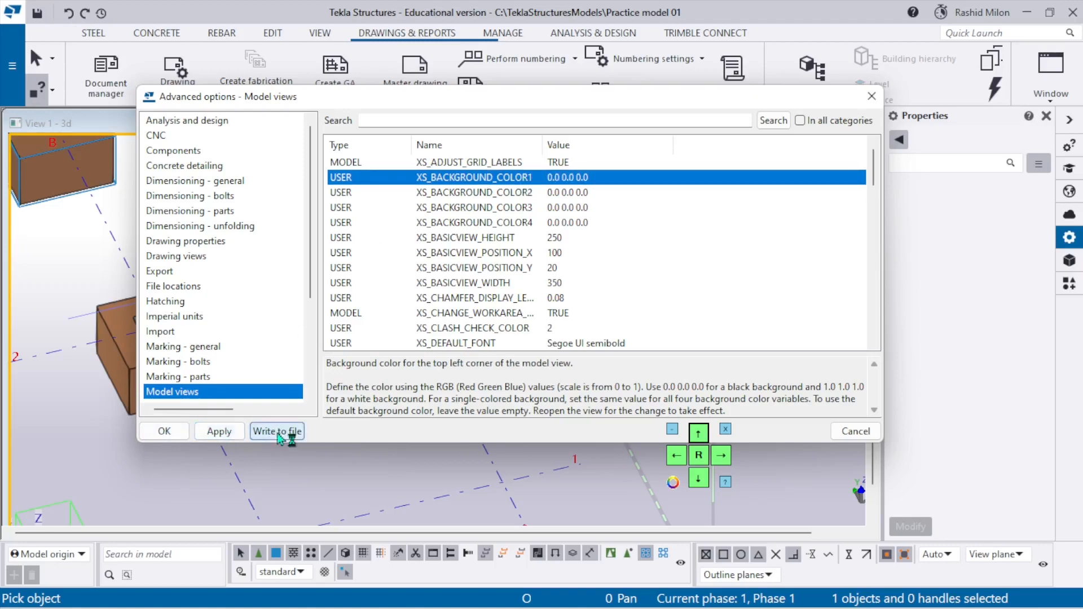
{"action": "scroll", "coordinate": [400, 338], "scroll_direction": "down", "scroll_amount": 10}
{"action": "left_click", "coordinate": [491, 278]}
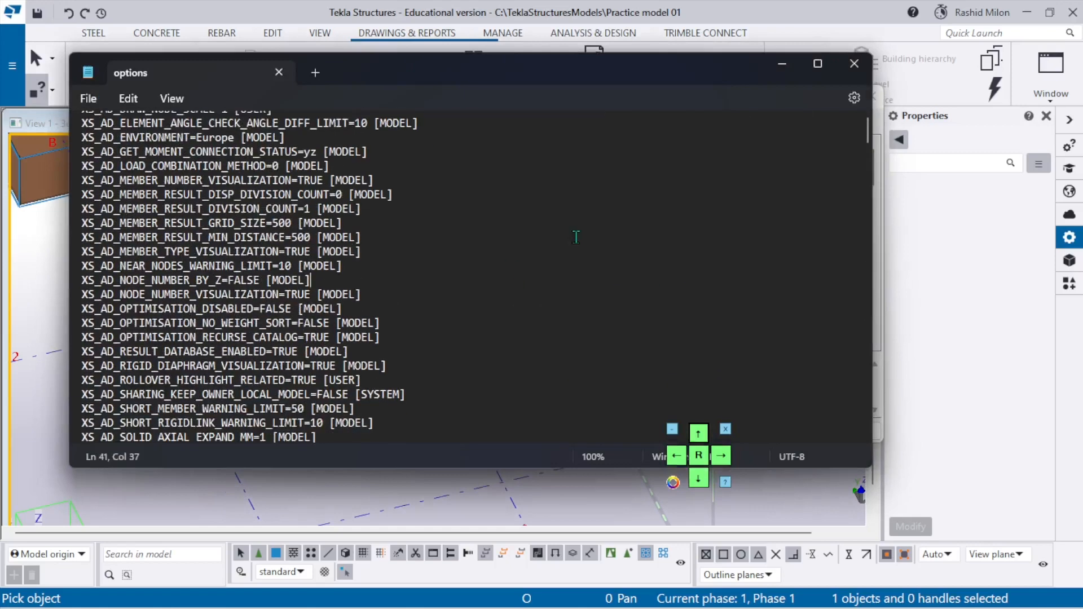
{"action": "left_click", "coordinate": [785, 67]}
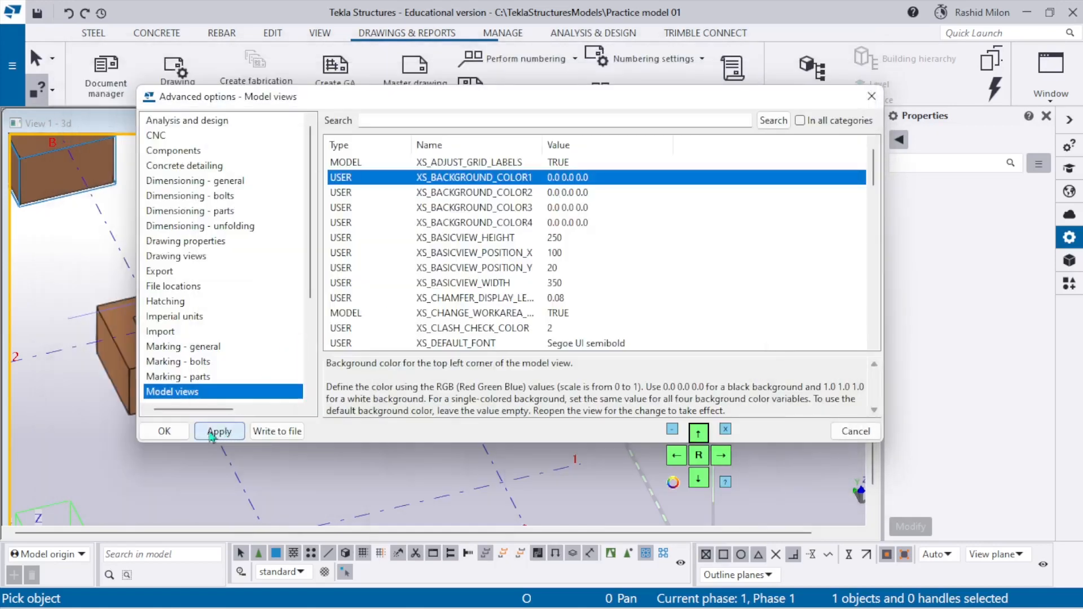
{"action": "left_click", "coordinate": [164, 431]}
- Interrupt the running command, find the Save defaults command by searching for "save", and run it
{"action": "right_click", "coordinate": [494, 267]}
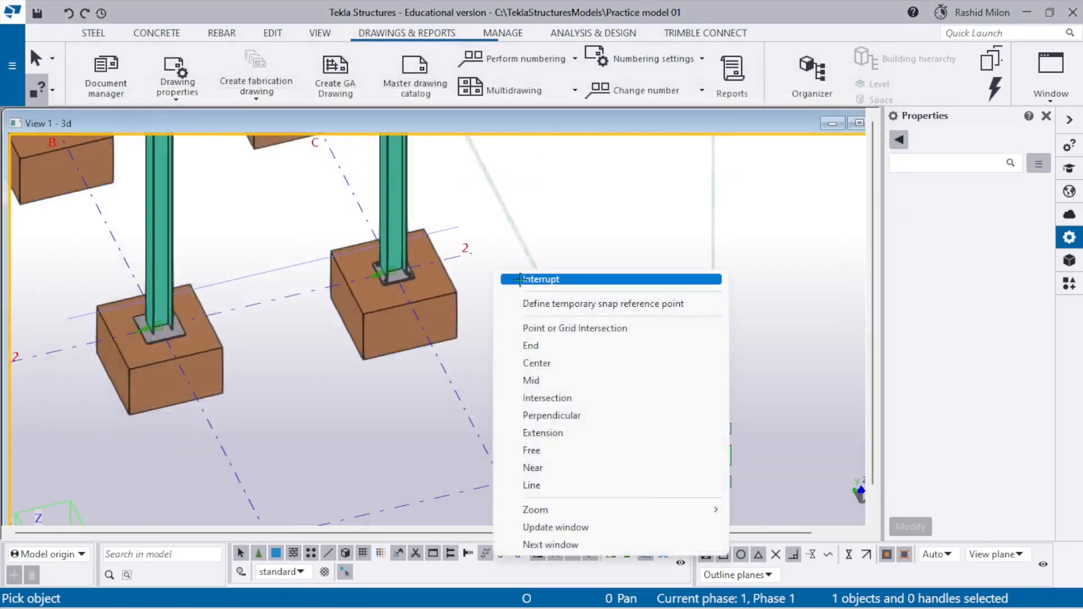
{"action": "left_click", "coordinate": [515, 277]}
{"action": "left_click", "coordinate": [1010, 32]}
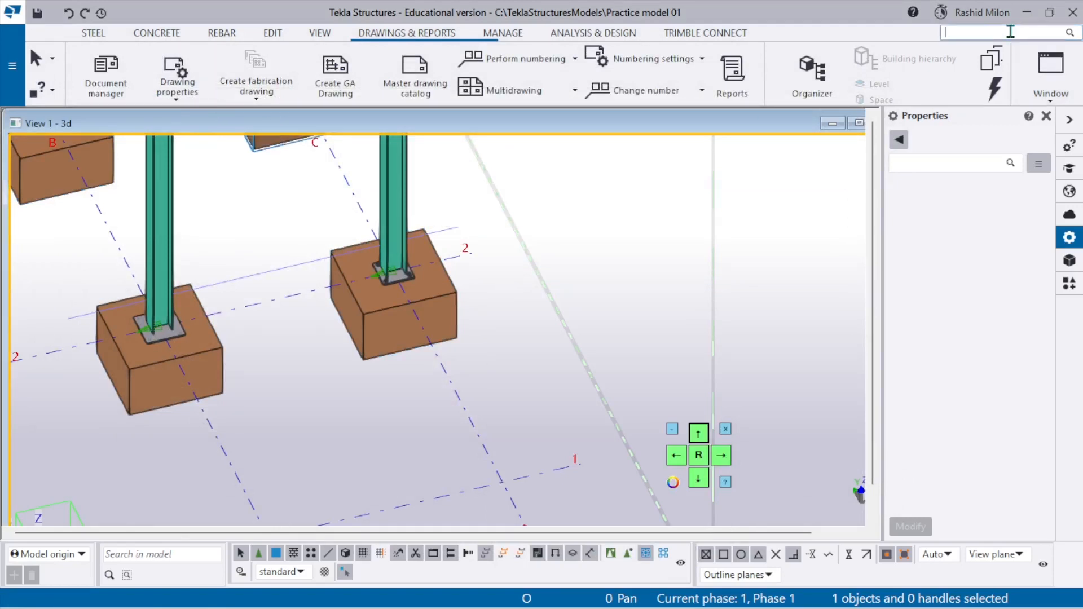
{"action": "type", "text": "save"}
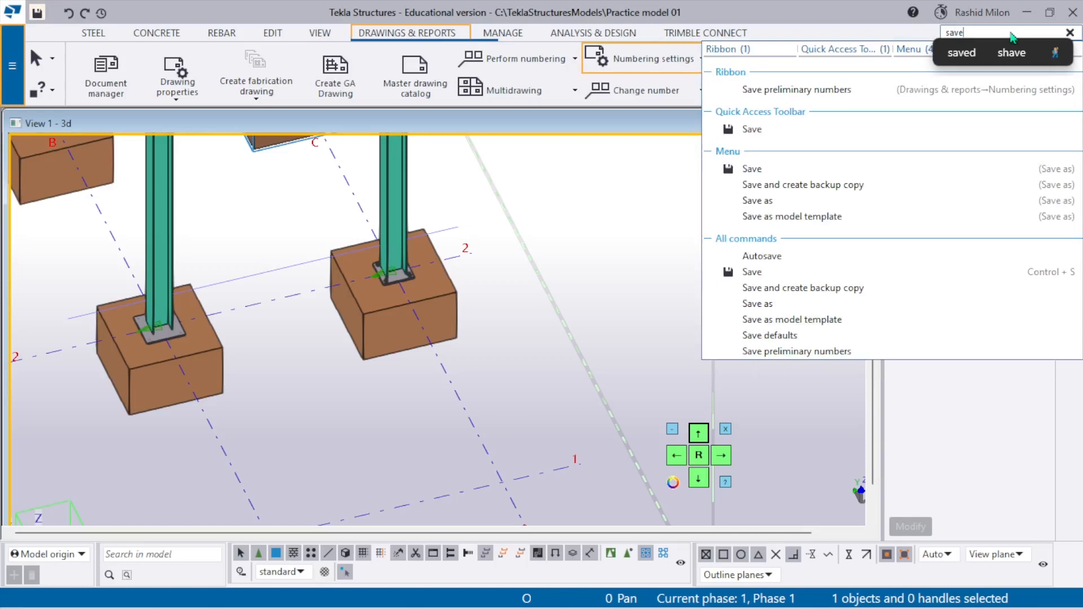
{"action": "left_click", "coordinate": [837, 340]}
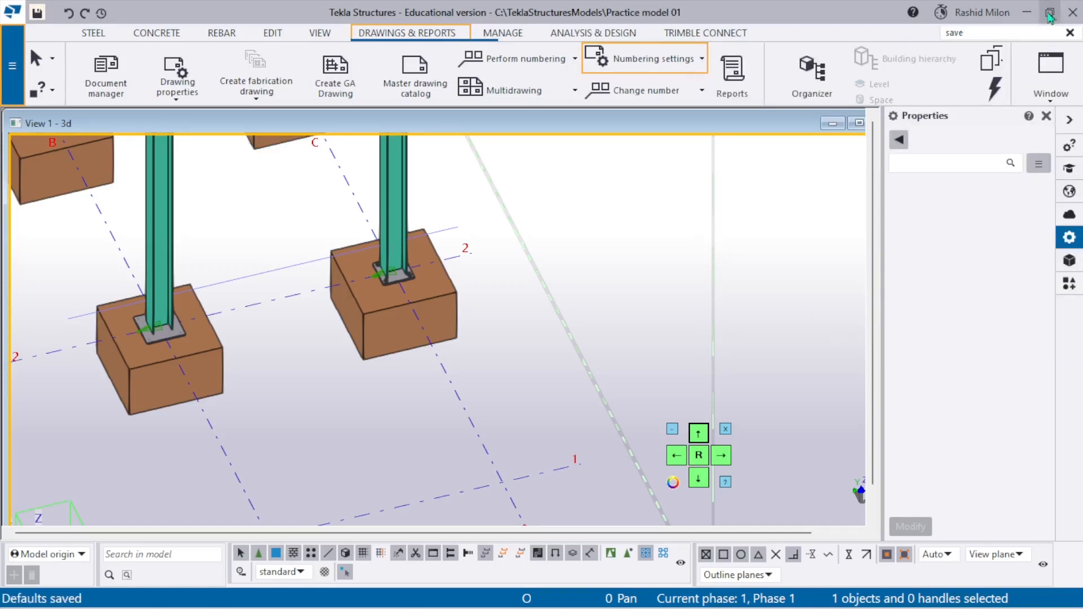
{"action": "left_click", "coordinate": [1070, 32]}
- Save the model and reopen Practice model 01 from the recent models
{"action": "left_click", "coordinate": [36, 14]}
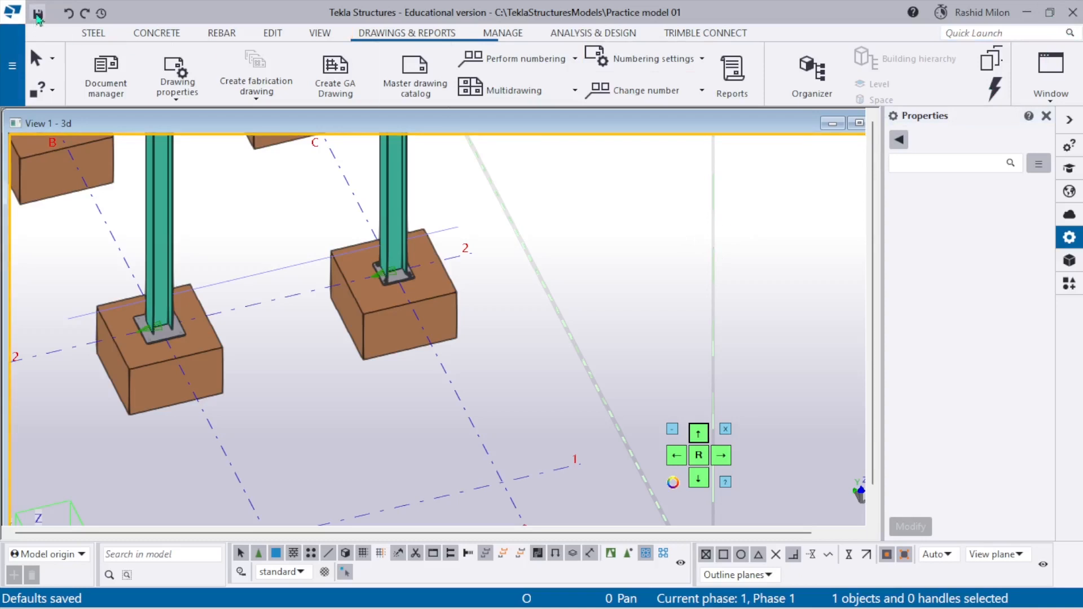
{"action": "scroll", "coordinate": [532, 288], "scroll_direction": "down", "scroll_amount": 2}
{"action": "left_click", "coordinate": [12, 66]}
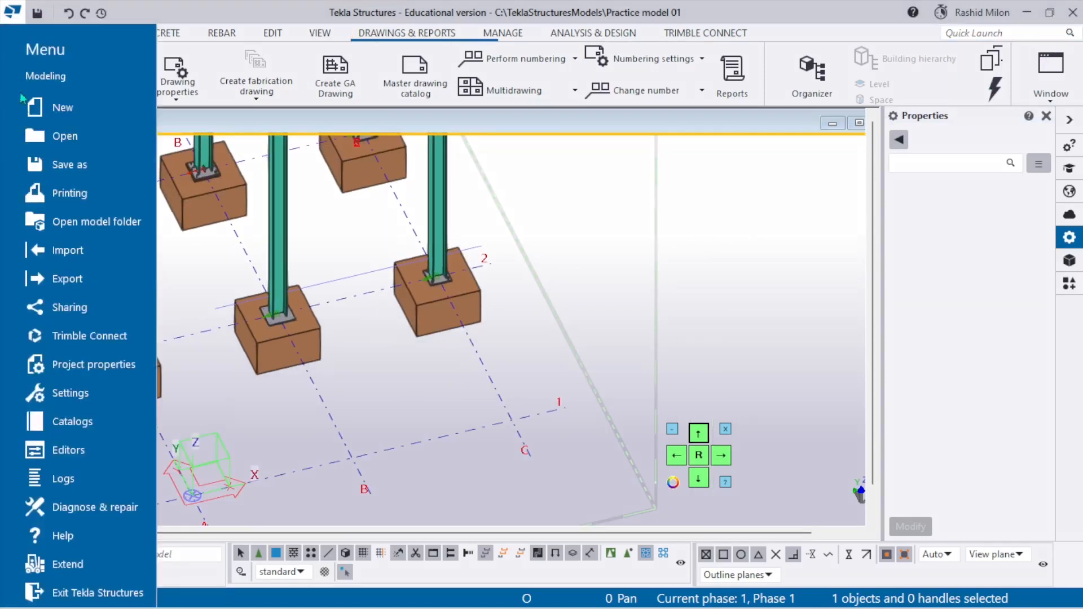
{"action": "left_click", "coordinate": [65, 136]}
{"action": "left_click", "coordinate": [223, 87]}
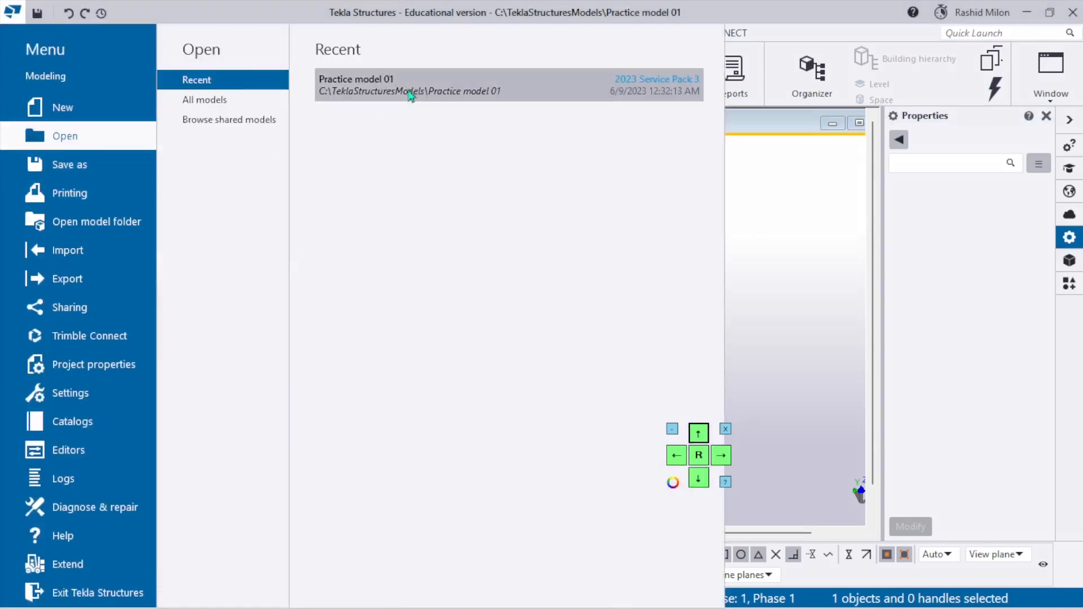
{"action": "left_click", "coordinate": [353, 86]}
{"action": "left_click", "coordinate": [338, 171]}
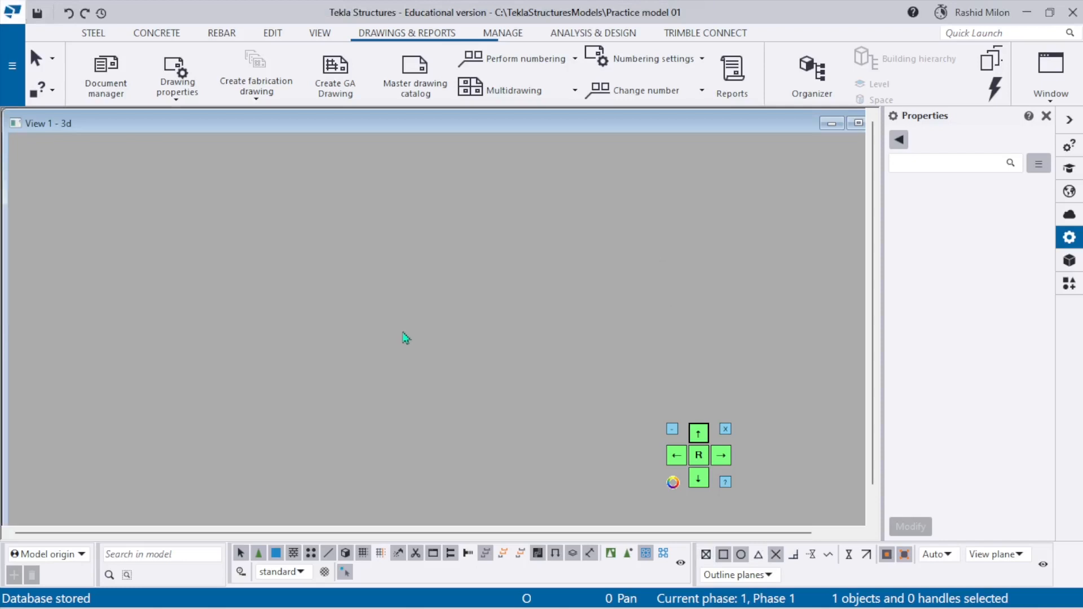
- Examine the reopened model's background in both the plan and 3D views, including close up around the footings
{"action": "scroll", "coordinate": [432, 315], "scroll_direction": "up", "scroll_amount": 6}
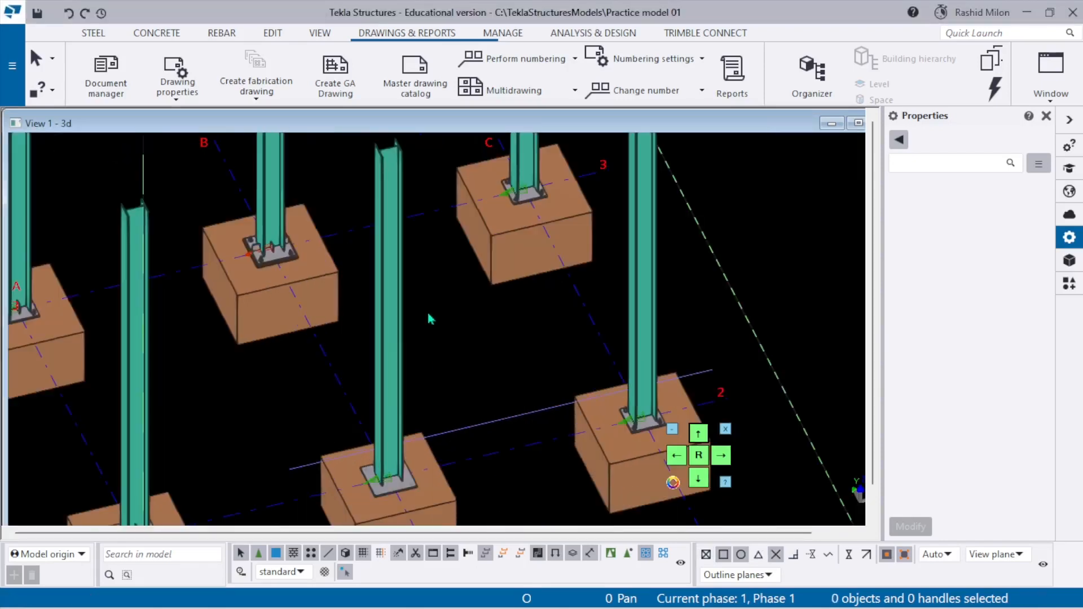
{"action": "key", "text": "ctrl+p"}
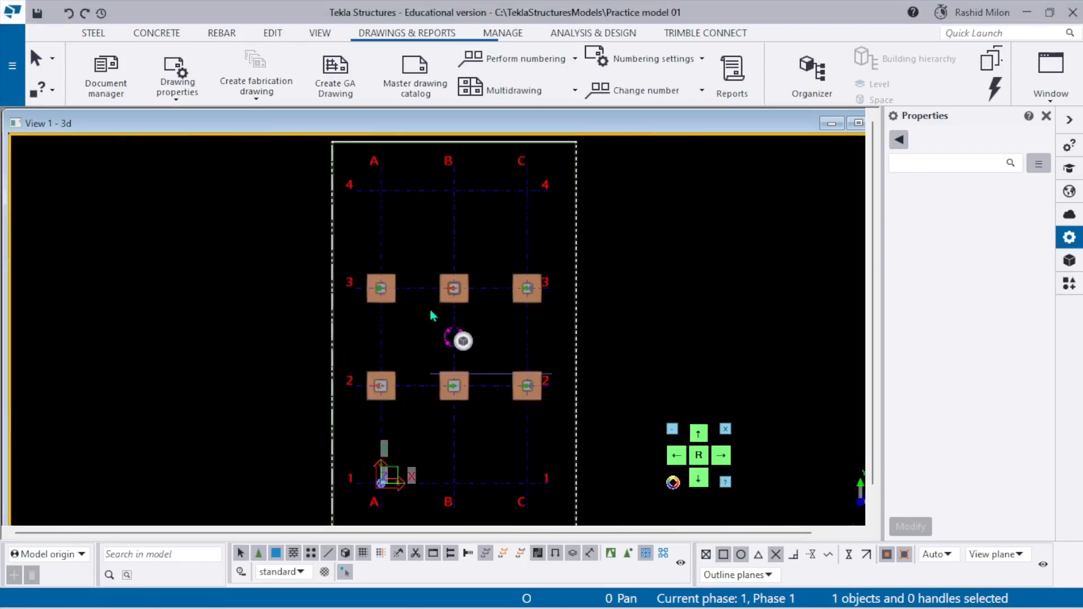
{"action": "scroll", "coordinate": [429, 305], "scroll_direction": "up", "scroll_amount": 2}
{"action": "key", "text": "ctrl+p"}
{"action": "scroll", "coordinate": [362, 303], "scroll_direction": "up", "scroll_amount": 4}
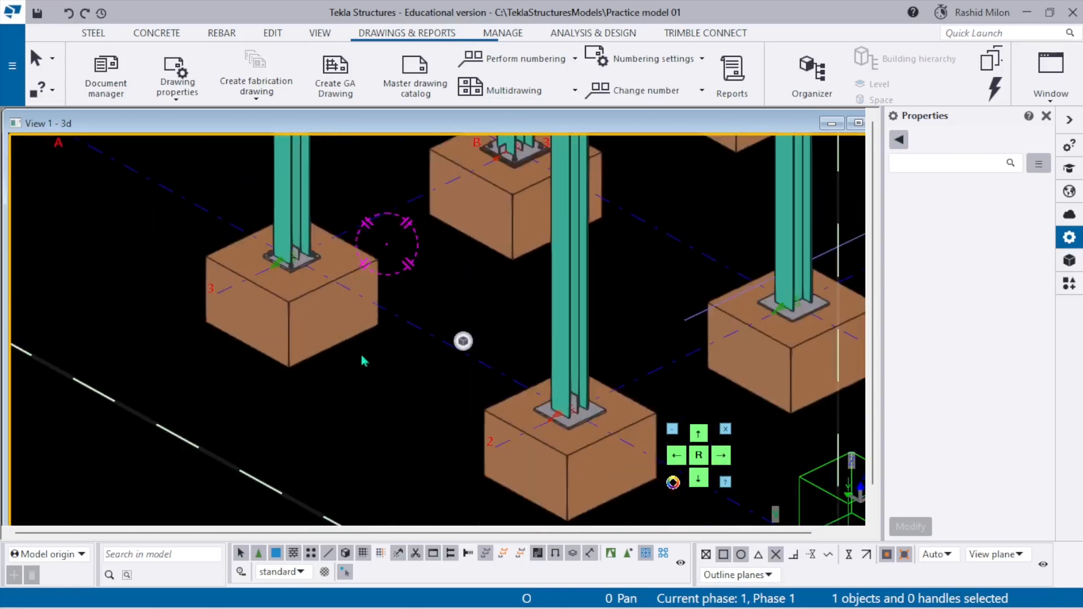
{"action": "middle_click_drag", "start_coordinate": [362, 303], "coordinate": [307, 294]}
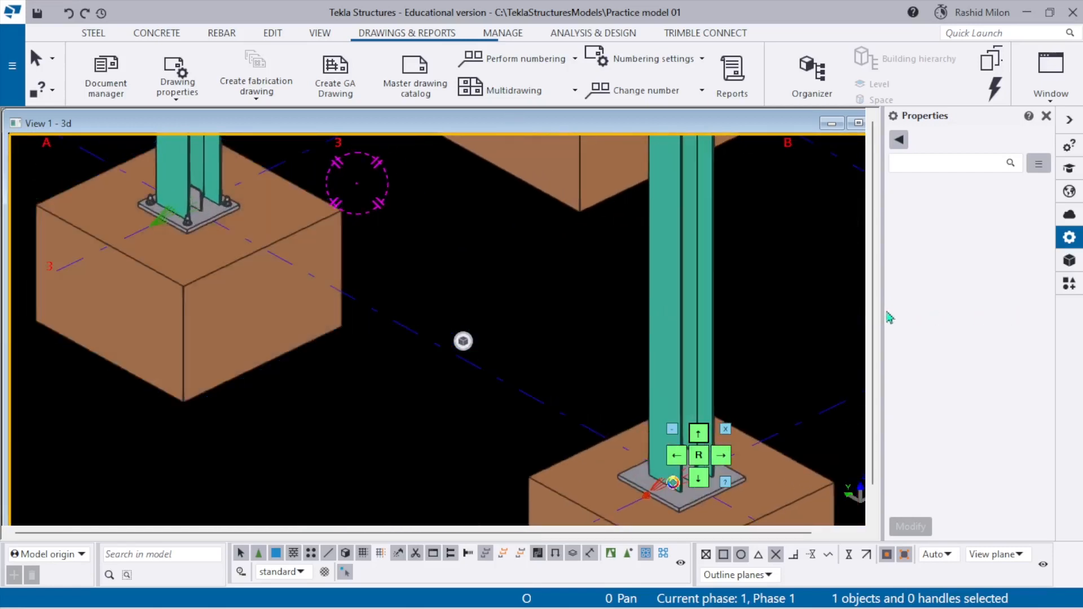
- Narrow the Properties pane to give the model view more room
{"action": "left_click_drag", "start_coordinate": [883, 309], "coordinate": [962, 310]}
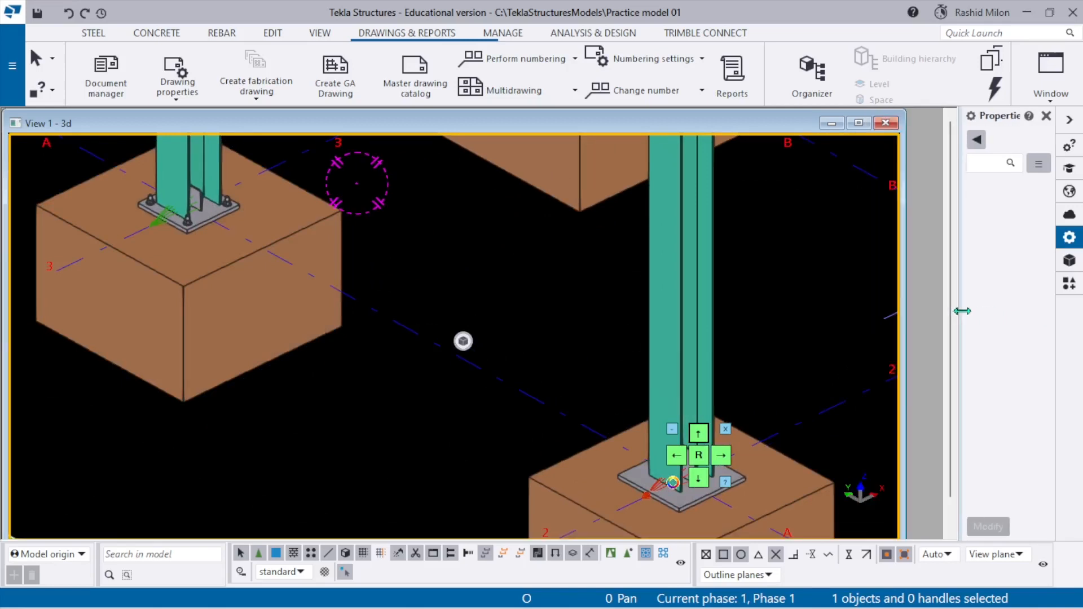
{"action": "scroll", "coordinate": [485, 346], "scroll_direction": "down", "scroll_amount": 4}
{"action": "scroll", "coordinate": [258, 259], "scroll_direction": "up", "scroll_amount": 3}
{"action": "scroll", "coordinate": [259, 259], "scroll_direction": "down", "scroll_amount": 4}
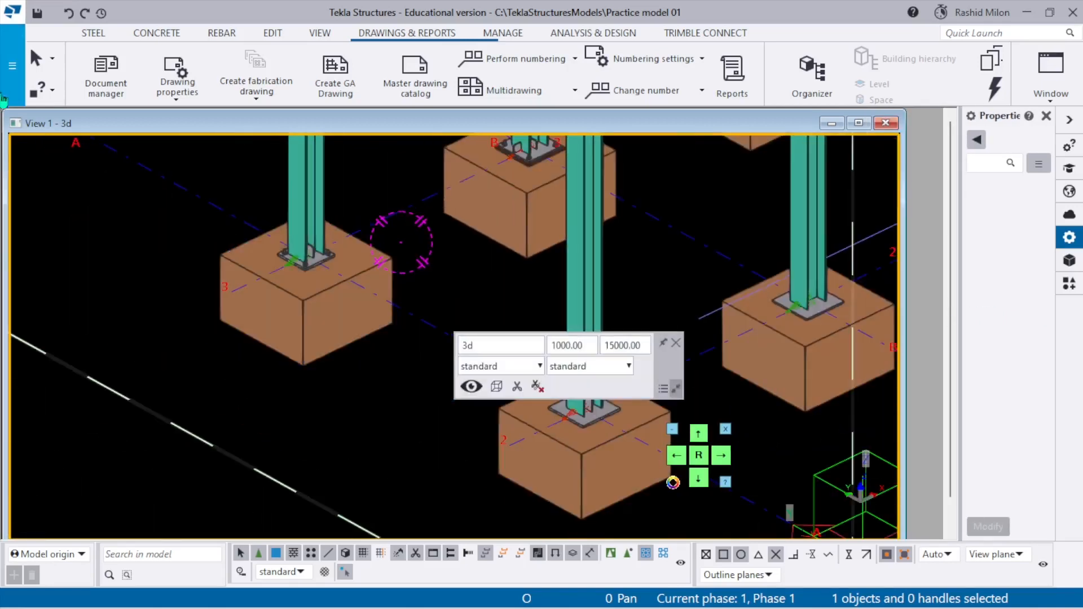
- Look over the available catalog commands, including the material catalog, and close the list
{"action": "left_click", "coordinate": [12, 65]}
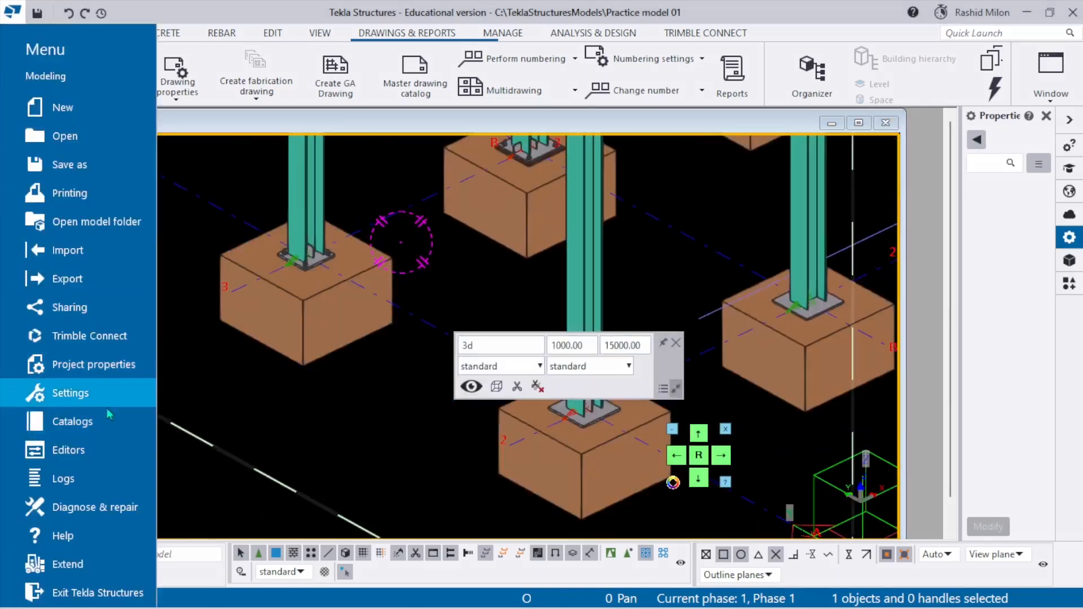
{"action": "left_click", "coordinate": [104, 427]}
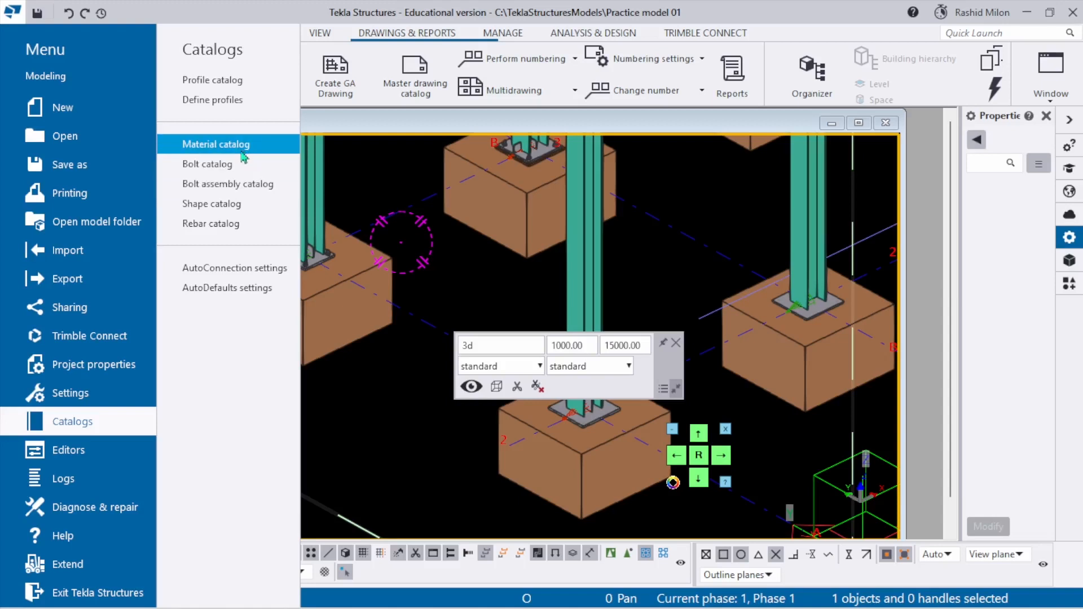
{"action": "left_click", "coordinate": [341, 189]}
- Select the steel column at grid A-3 and widen the Properties pane to examine its material
{"action": "left_click", "coordinate": [319, 189]}
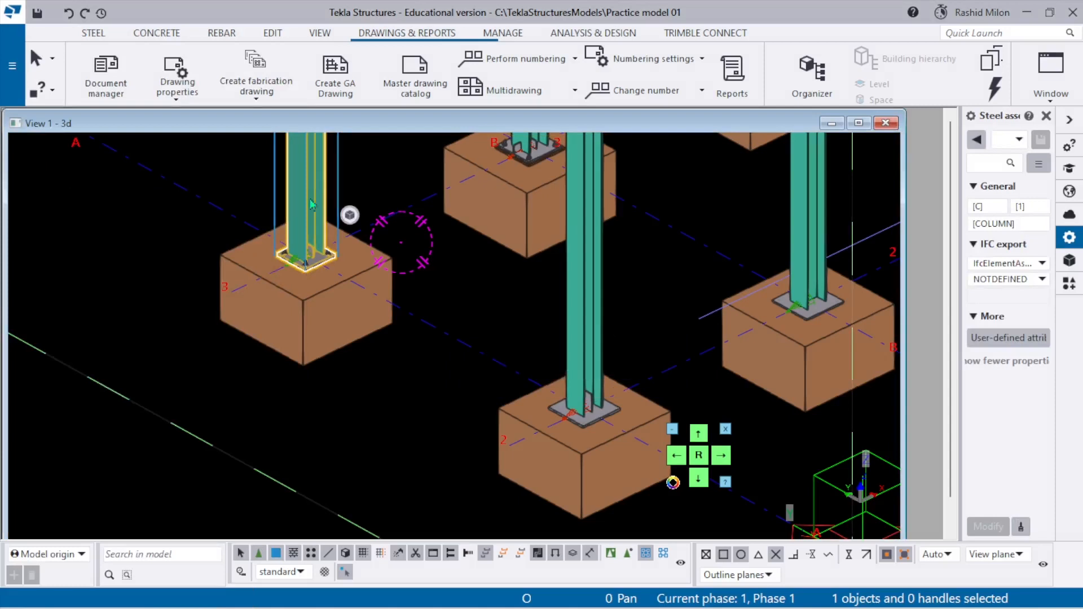
{"action": "scroll", "coordinate": [430, 229], "scroll_direction": "up", "scroll_amount": 3}
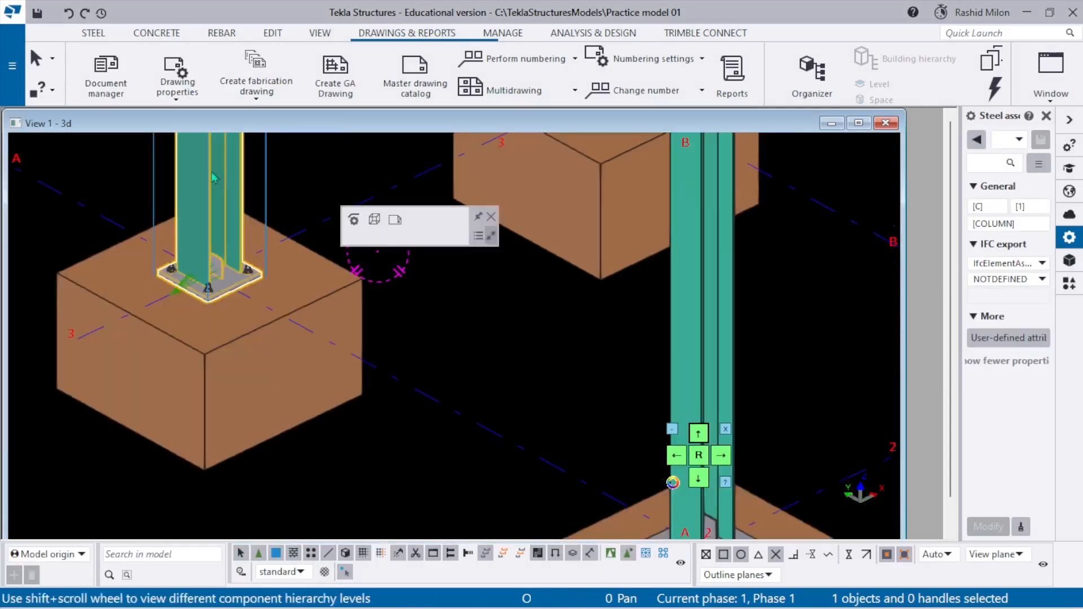
{"action": "left_click", "coordinate": [199, 175]}
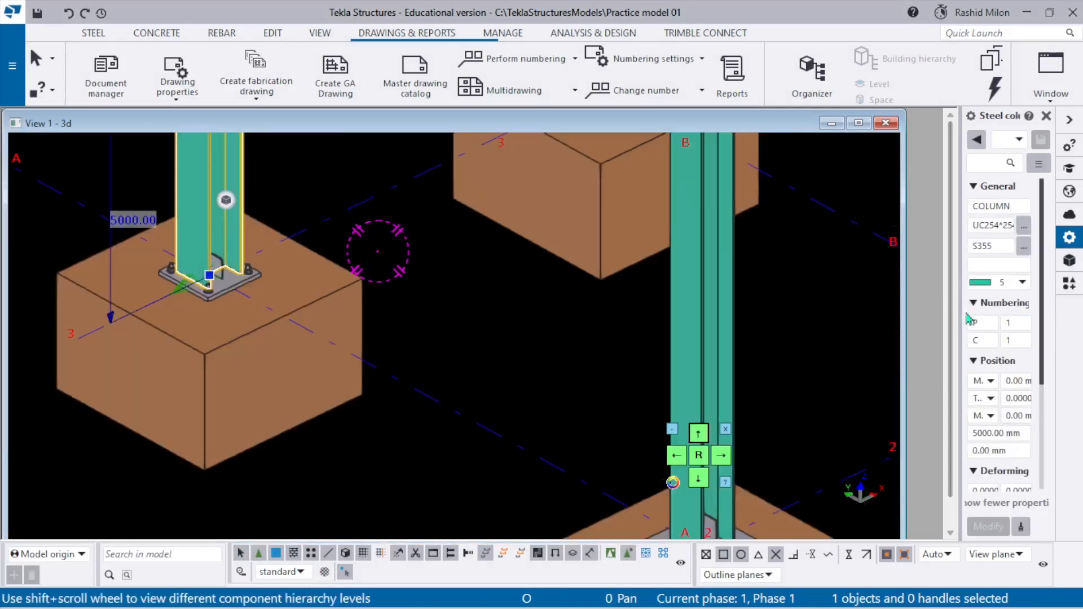
{"action": "left_click_drag", "start_coordinate": [967, 319], "coordinate": [735, 293]}
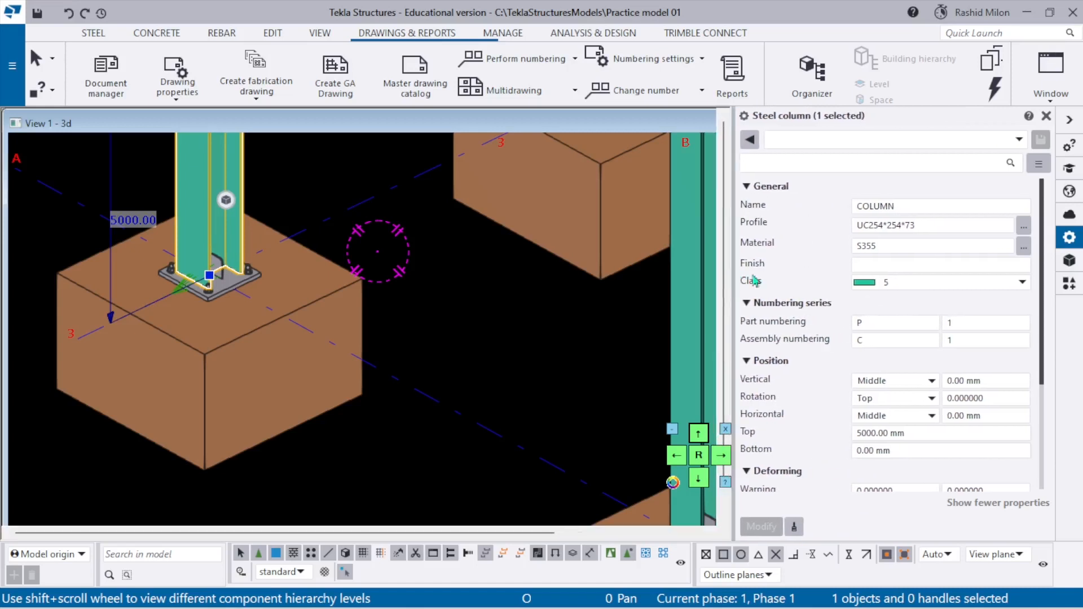
{"action": "left_click", "coordinate": [908, 248]}
{"action": "left_click_drag", "start_coordinate": [907, 247], "coordinate": [867, 246]}
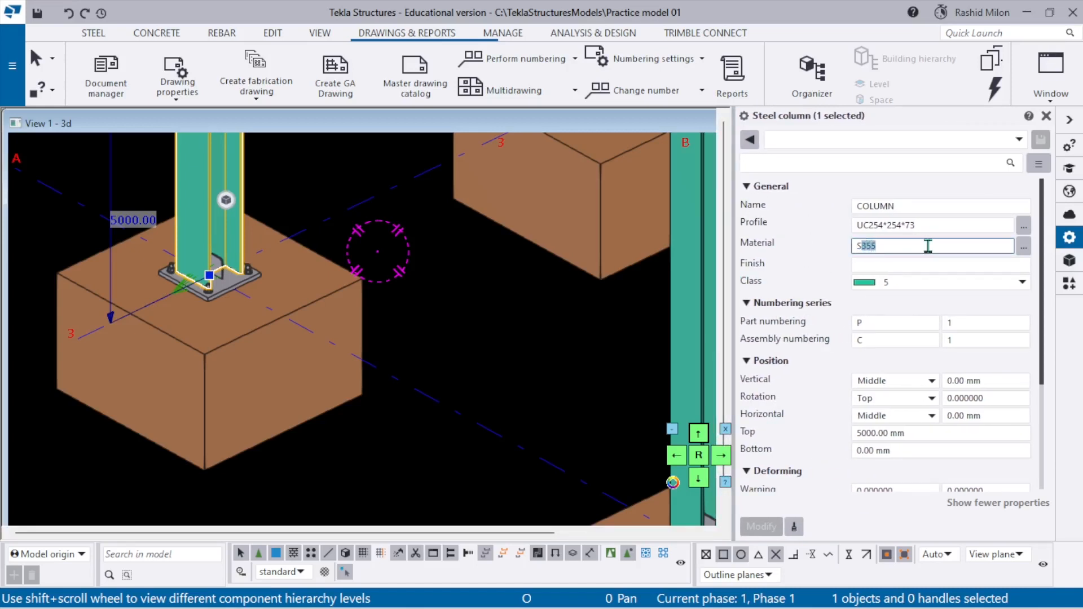
- Select the column's base plate, browse the steel grades offered for its material, and close the selection without changing it
{"action": "scroll", "coordinate": [302, 271], "scroll_direction": "up", "scroll_amount": 5}
{"action": "left_click", "coordinate": [174, 310]}
{"action": "left_click", "coordinate": [198, 297]}
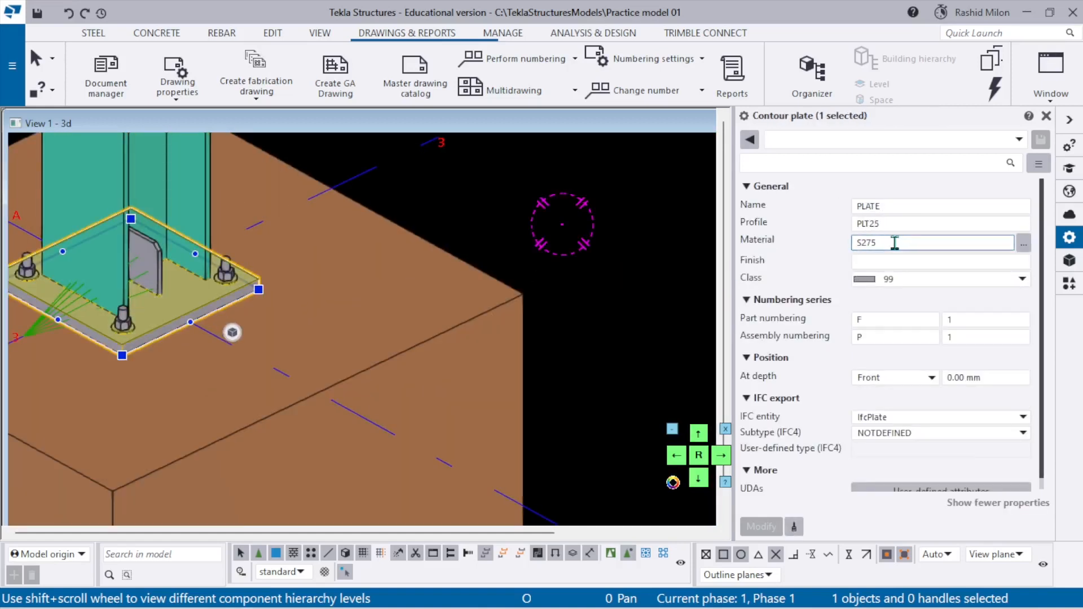
{"action": "left_click", "coordinate": [1022, 244]}
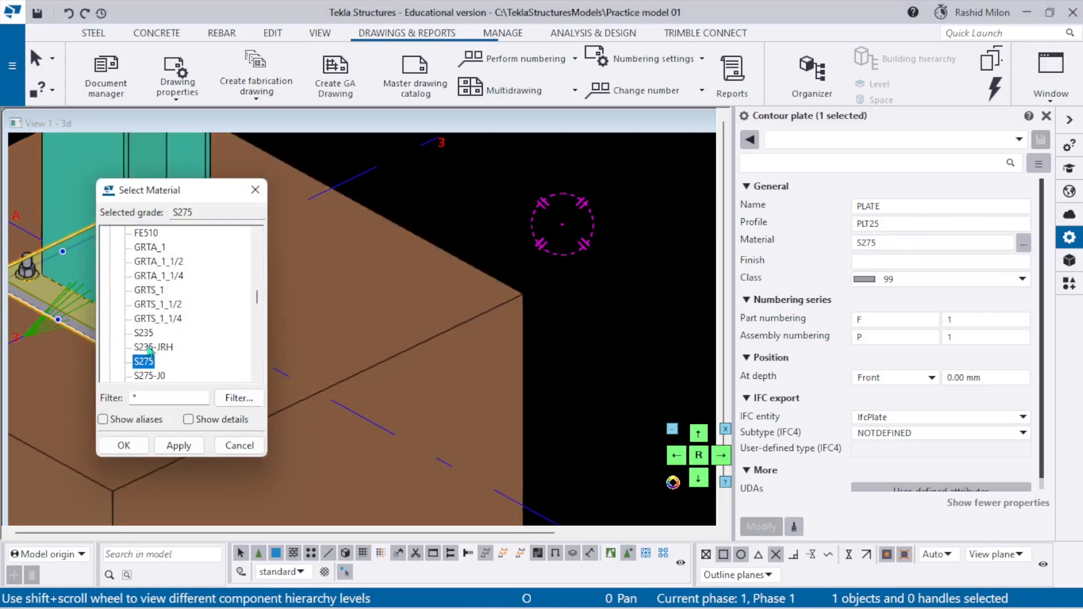
{"action": "scroll", "coordinate": [157, 304], "scroll_direction": "up", "scroll_amount": 3}
{"action": "scroll", "coordinate": [157, 304], "scroll_direction": "up", "scroll_amount": 10}
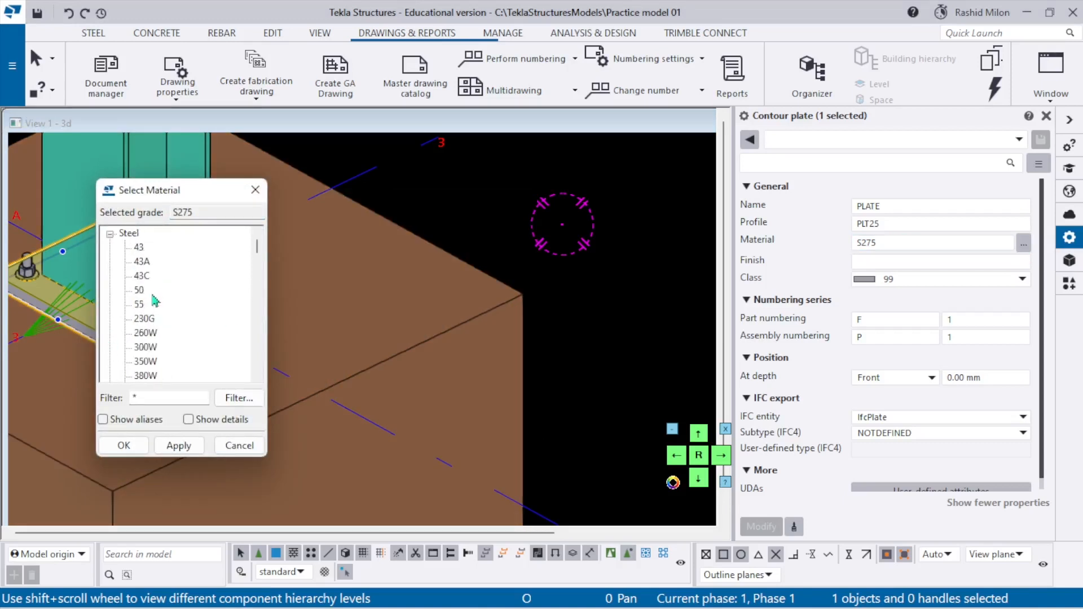
{"action": "scroll", "coordinate": [149, 307], "scroll_direction": "down", "scroll_amount": 15}
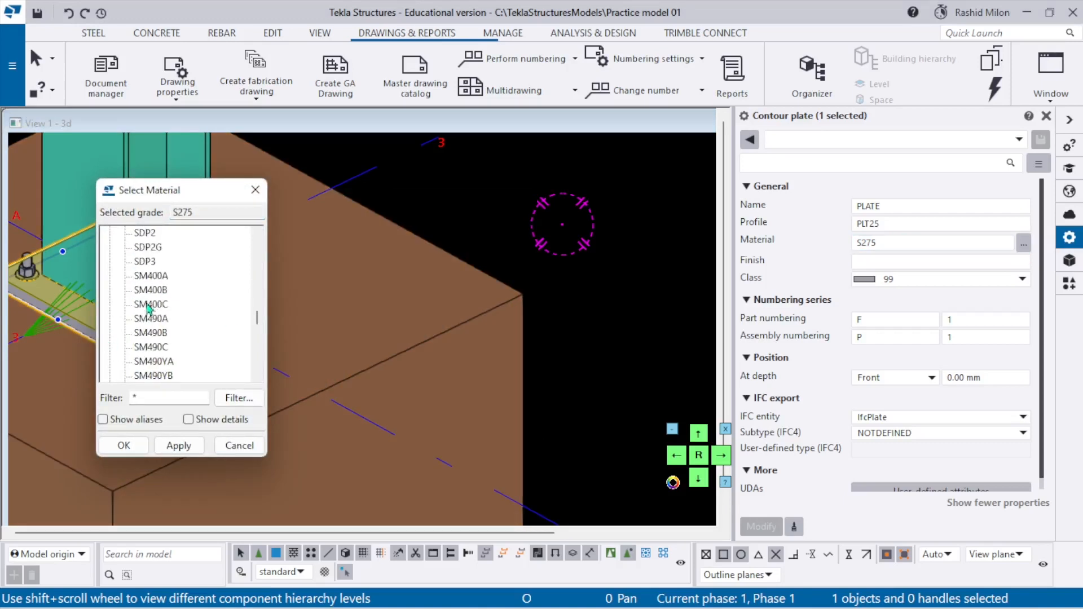
{"action": "scroll", "coordinate": [149, 307], "scroll_direction": "down", "scroll_amount": 6}
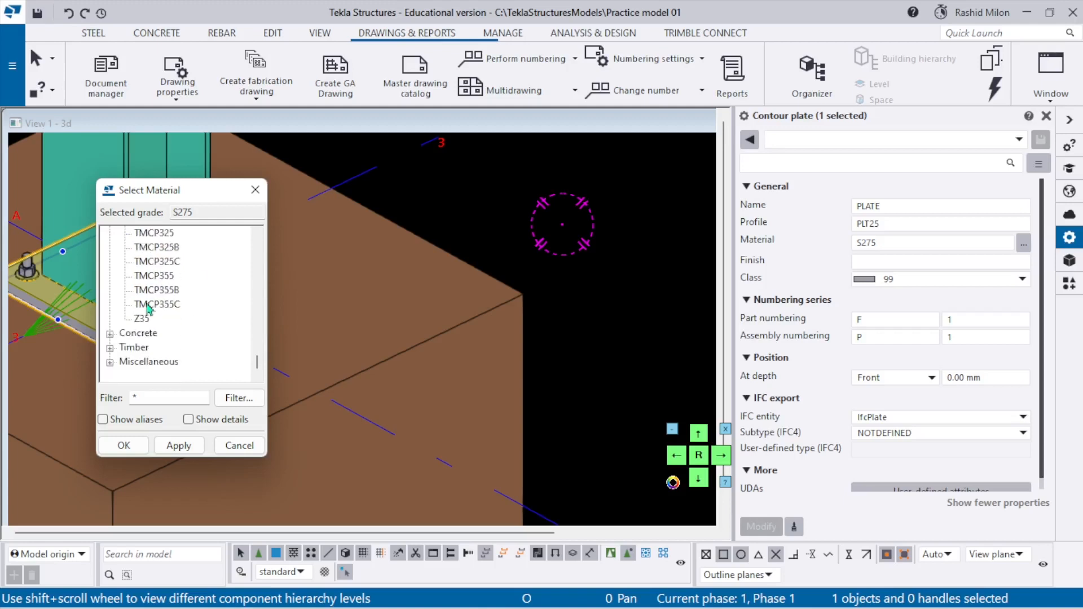
{"action": "scroll", "coordinate": [149, 308], "scroll_direction": "up", "scroll_amount": 20}
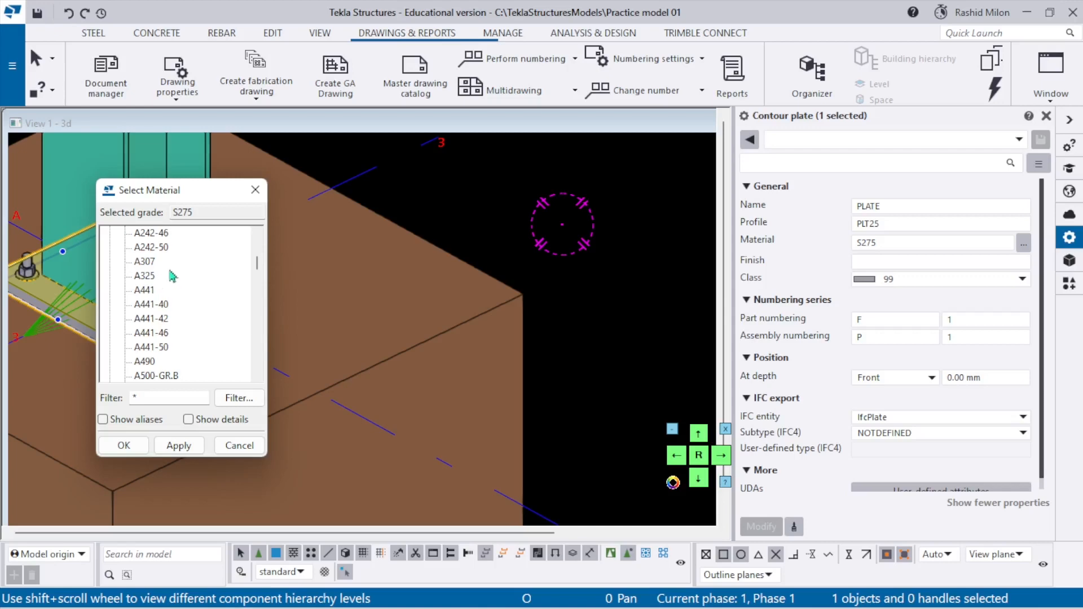
{"action": "left_click", "coordinate": [255, 189]}
- Reselect the steel column above the base plate and examine its profile and material properties
{"action": "left_click", "coordinate": [205, 211]}
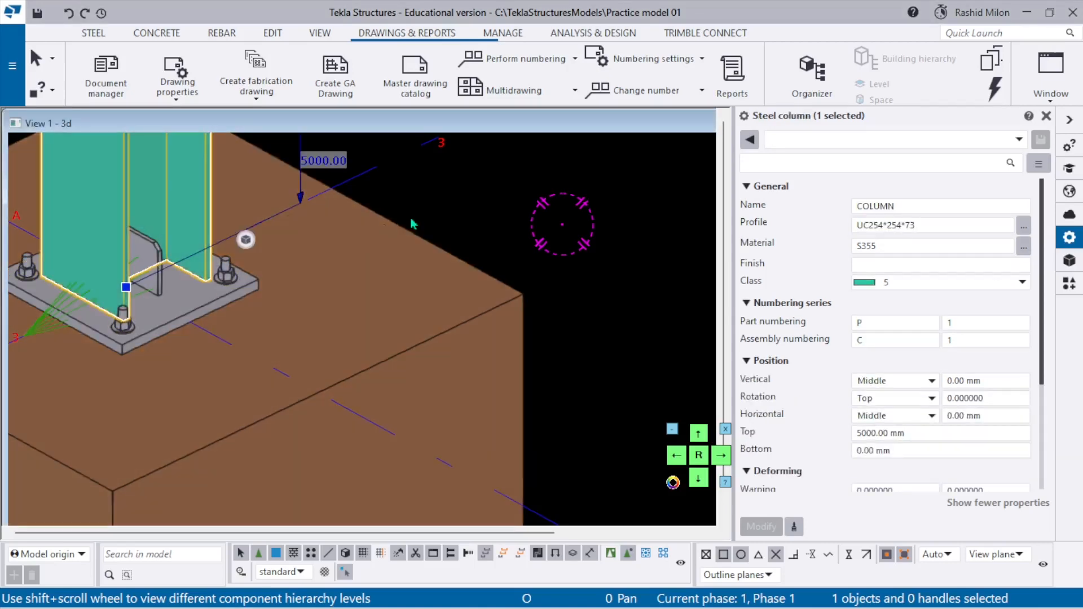
{"action": "left_click", "coordinate": [411, 223]}
{"action": "middle_click_drag", "start_coordinate": [189, 264], "coordinate": [341, 338]}
{"action": "scroll", "coordinate": [344, 276], "scroll_direction": "up", "scroll_amount": 3}
{"action": "left_click", "coordinate": [347, 278]}
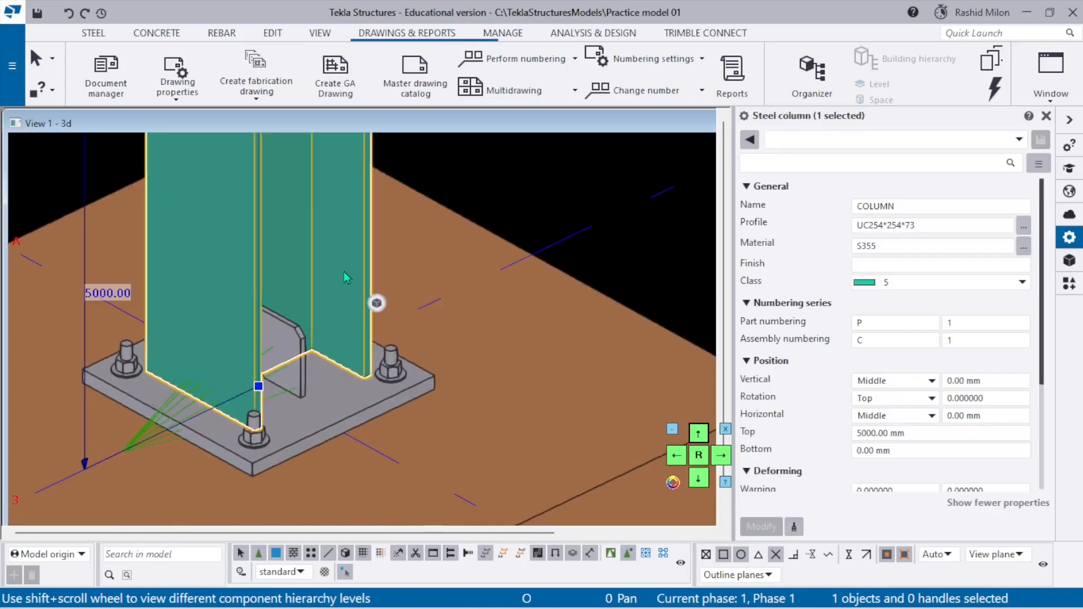
{"action": "left_click", "coordinate": [900, 245]}
{"action": "scroll", "coordinate": [251, 347], "scroll_direction": "up", "scroll_amount": 1}
{"action": "scroll", "coordinate": [250, 345], "scroll_direction": "down", "scroll_amount": 3}
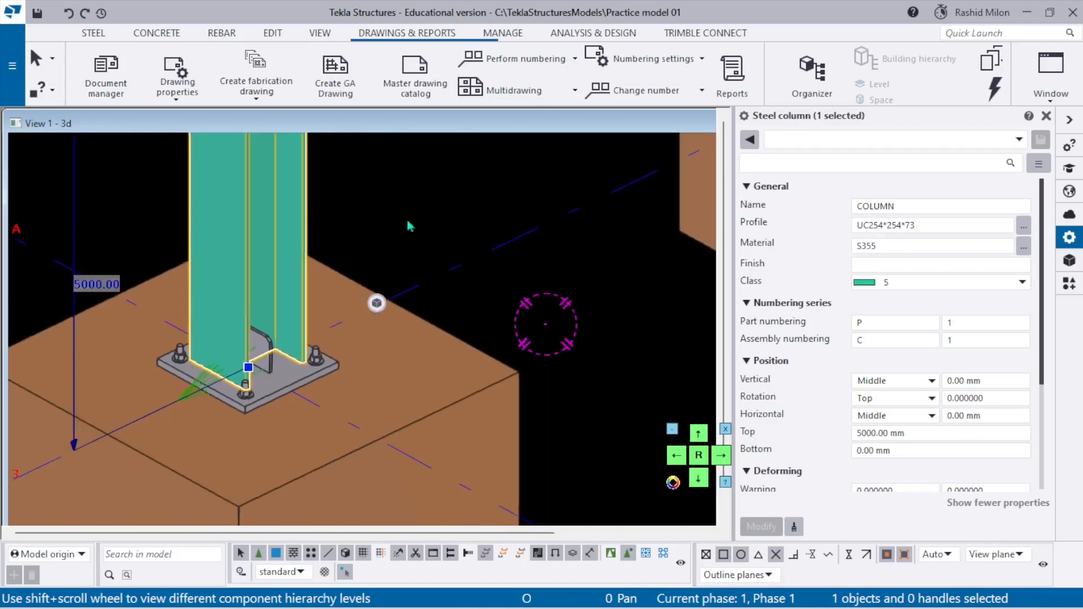
{"action": "right_click", "coordinate": [384, 183]}
{"action": "left_click", "coordinate": [434, 278]}
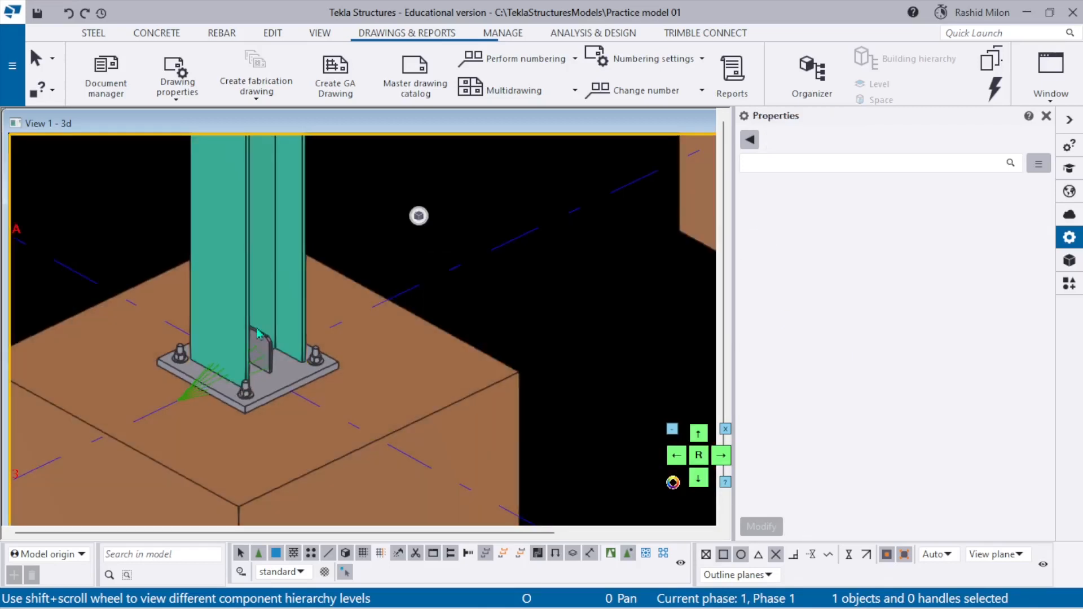
{"action": "left_click", "coordinate": [268, 275]}
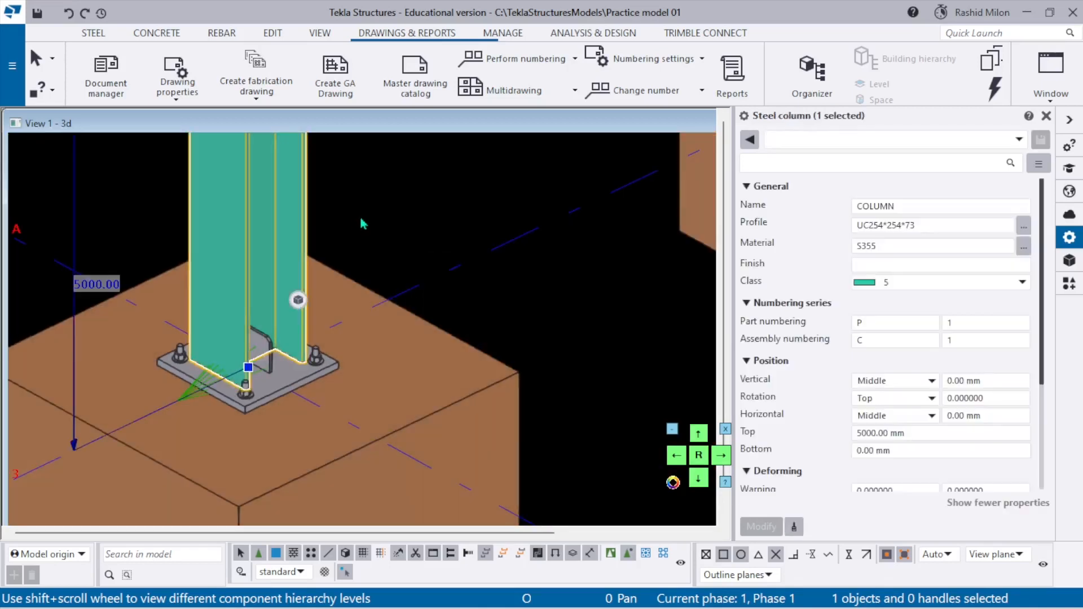
- Clear the column selection and examine the surrounding columns and footings in the 3D view
{"action": "left_click", "coordinate": [12, 65]}
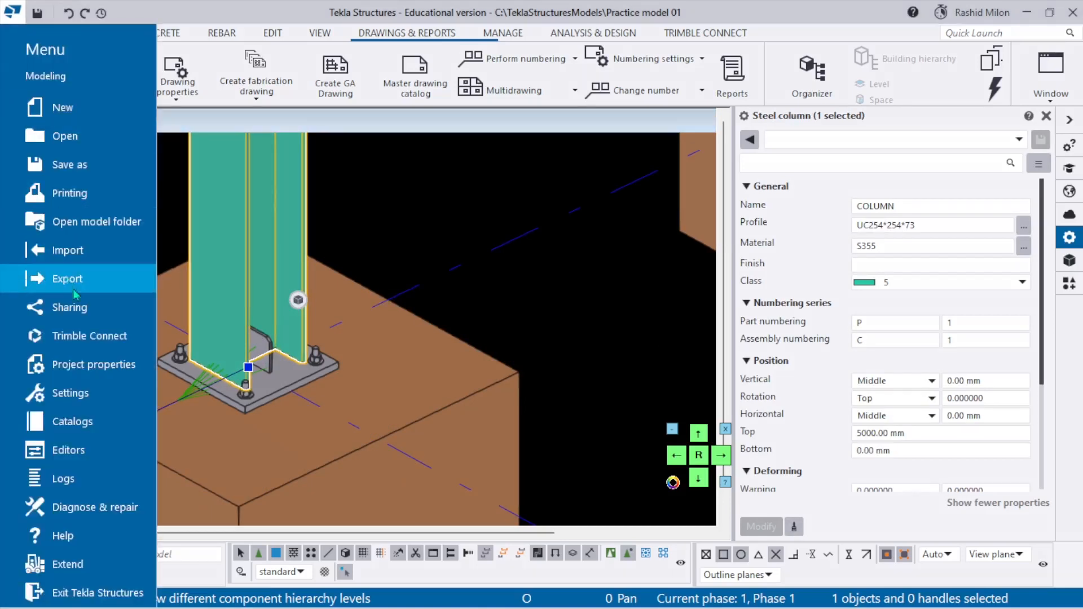
{"action": "scroll", "coordinate": [251, 401], "scroll_direction": "down", "scroll_amount": 10}
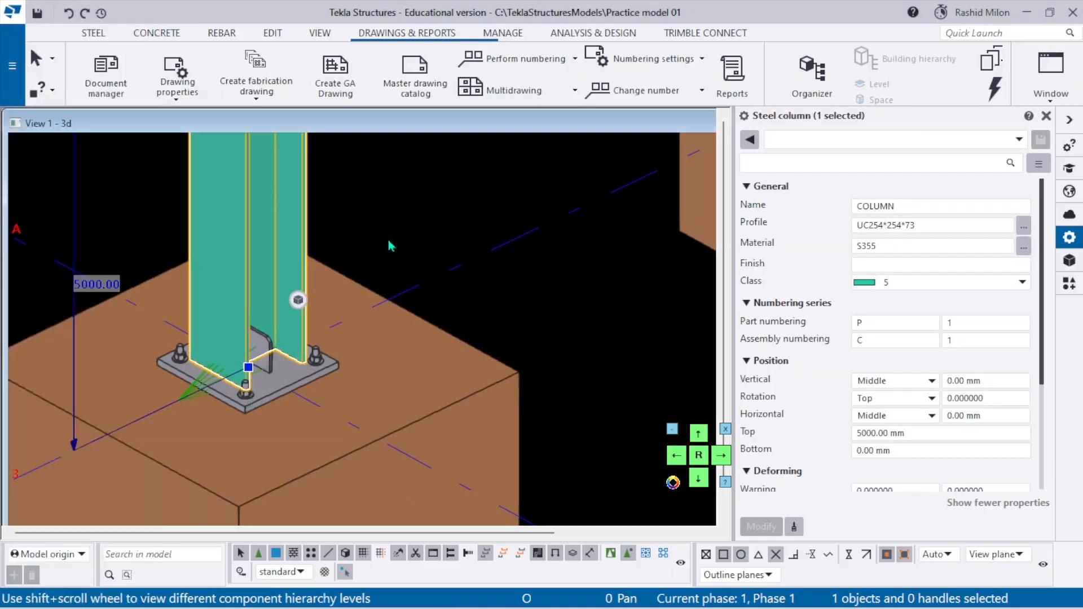
{"action": "left_click", "coordinate": [316, 250]}
{"action": "scroll", "coordinate": [300, 272], "scroll_direction": "up", "scroll_amount": 3}
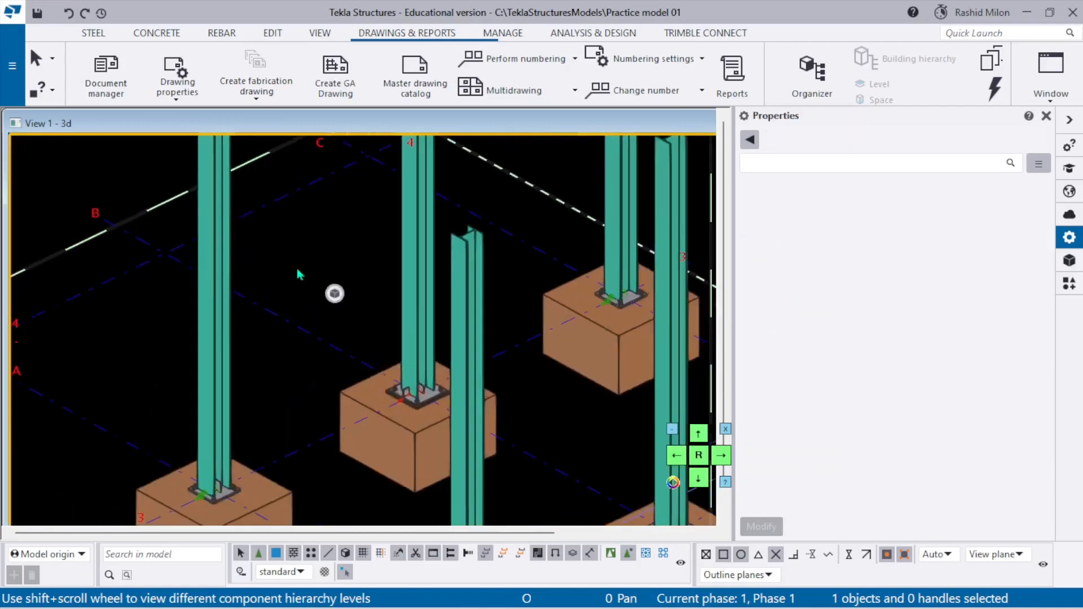
{"action": "scroll", "coordinate": [277, 351], "scroll_direction": "down", "scroll_amount": 7}
{"action": "middle_click_drag", "start_coordinate": [320, 395], "coordinate": [375, 313], "text": "ctrl"}
{"action": "scroll", "coordinate": [375, 313], "scroll_direction": "up", "scroll_amount": 3}
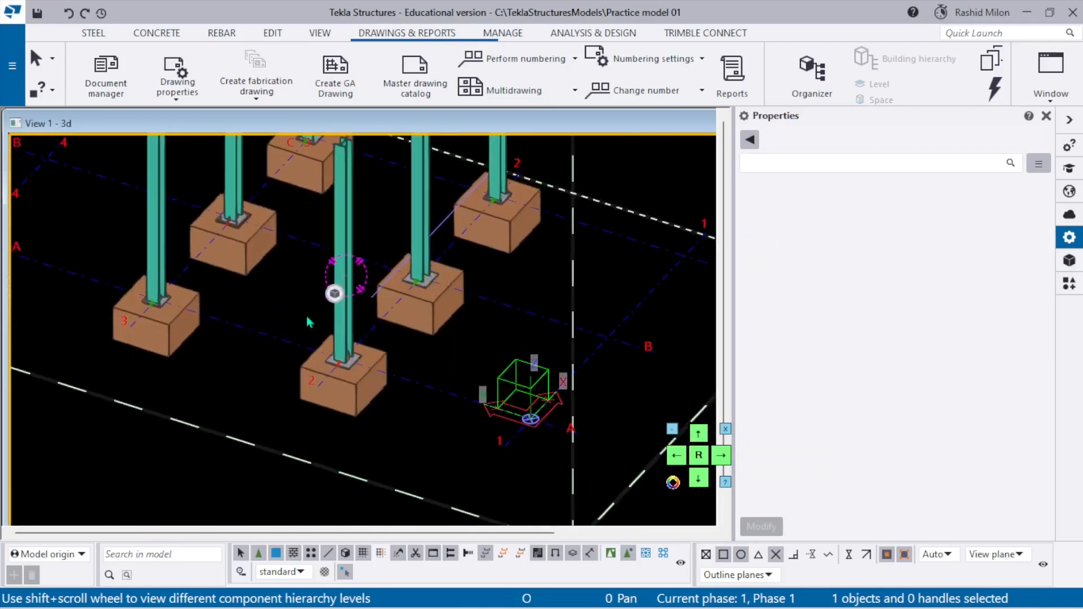
- Open the Grid 2 view from the list of named views
{"action": "left_click", "coordinate": [317, 34]}
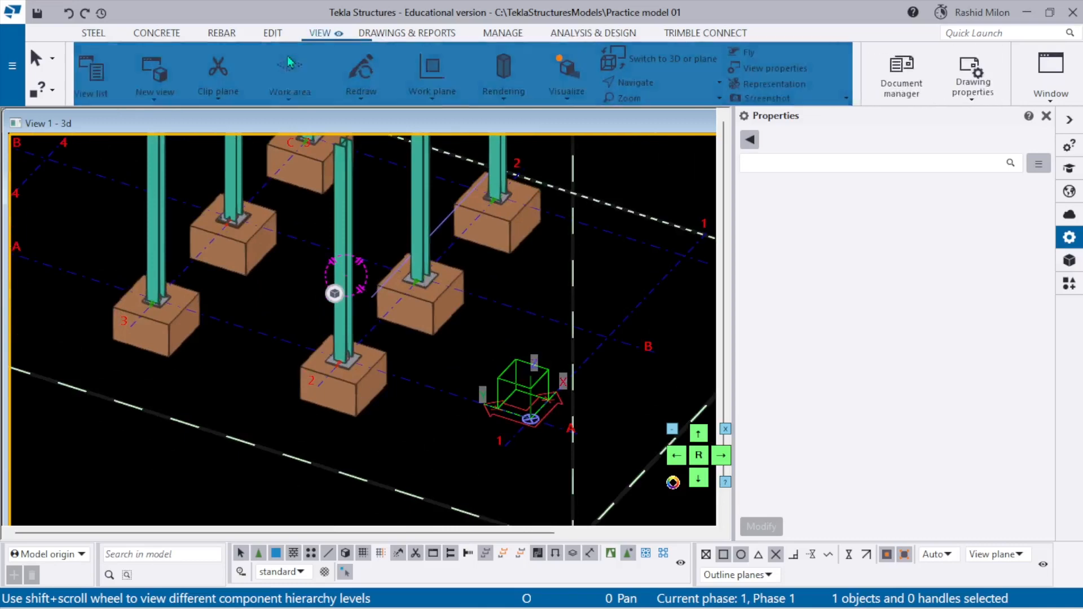
{"action": "left_click", "coordinate": [109, 89]}
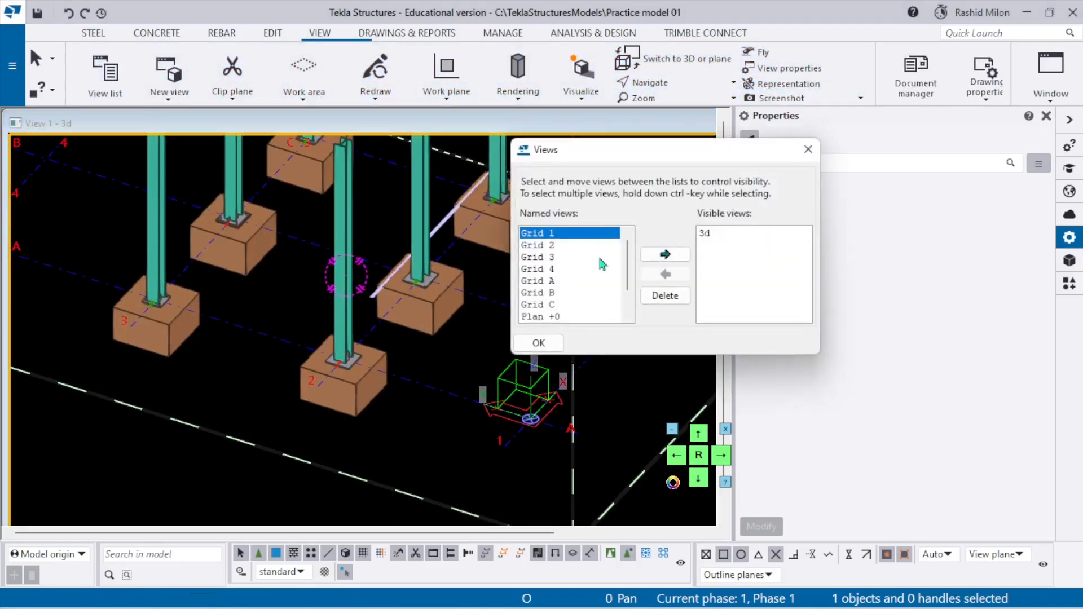
{"action": "scroll", "coordinate": [299, 375], "scroll_direction": "up", "scroll_amount": 5}
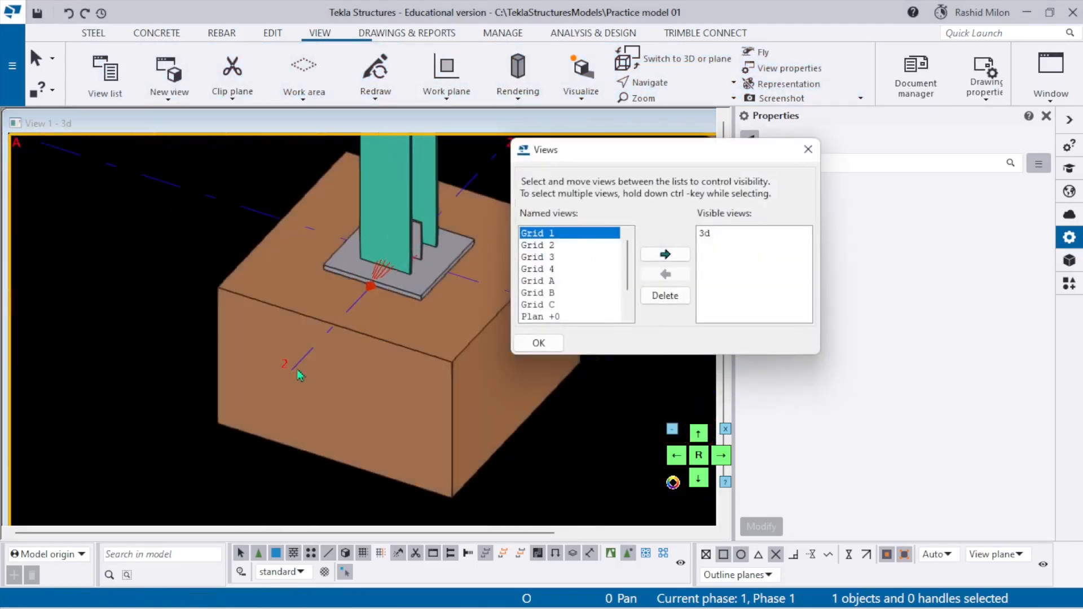
{"action": "left_click", "coordinate": [581, 249]}
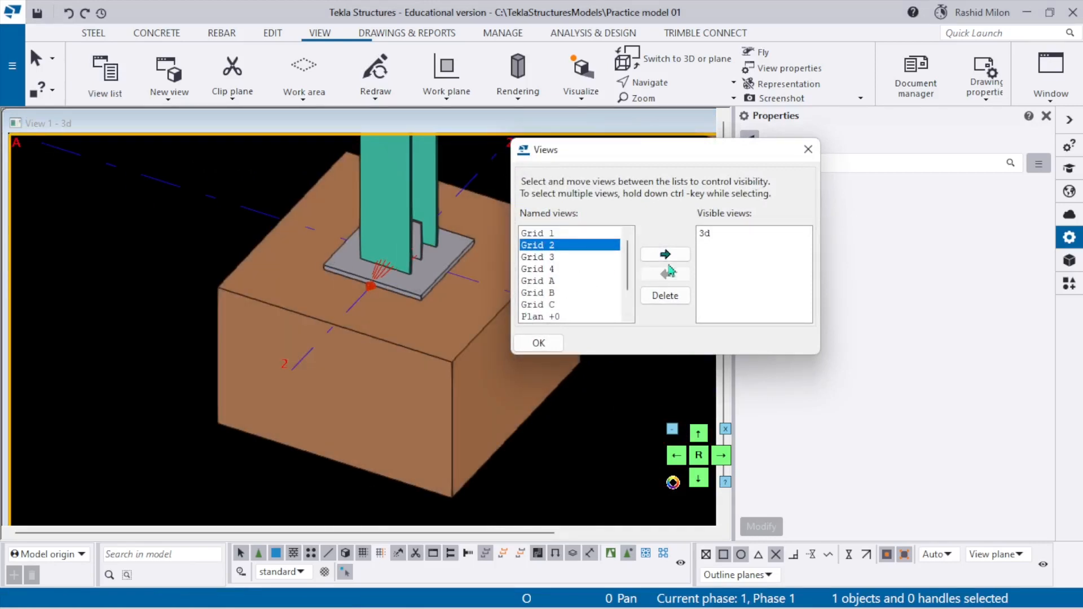
{"action": "left_click", "coordinate": [666, 257]}
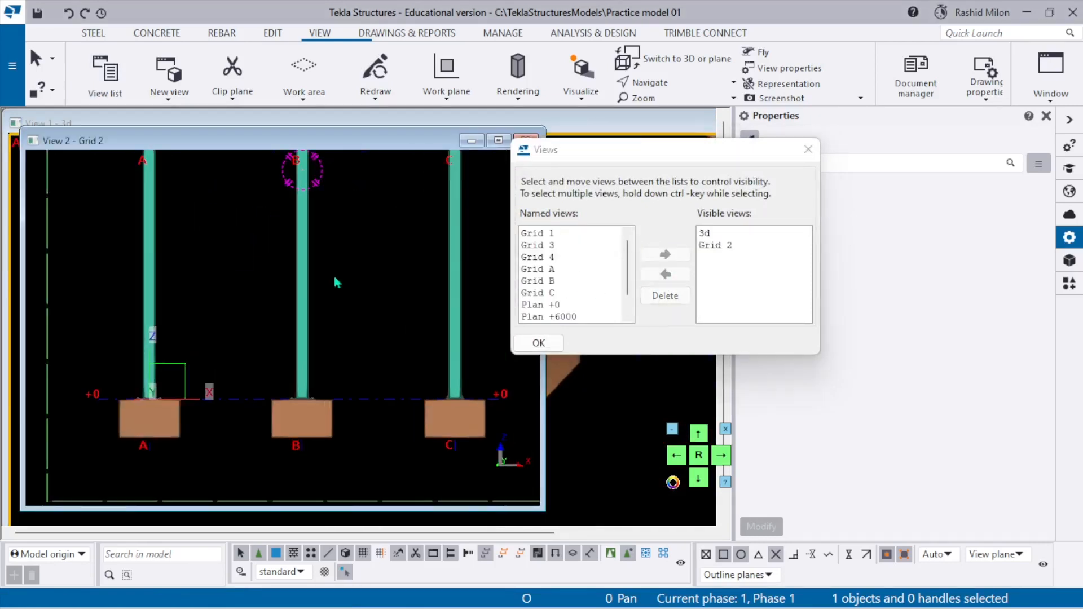
- Close the view list and examine the columns, footings and elevation levels in the Grid 2 view
{"action": "left_click", "coordinate": [182, 357]}
{"action": "scroll", "coordinate": [183, 357], "scroll_direction": "up", "scroll_amount": 4}
{"action": "scroll", "coordinate": [205, 368], "scroll_direction": "down", "scroll_amount": 7}
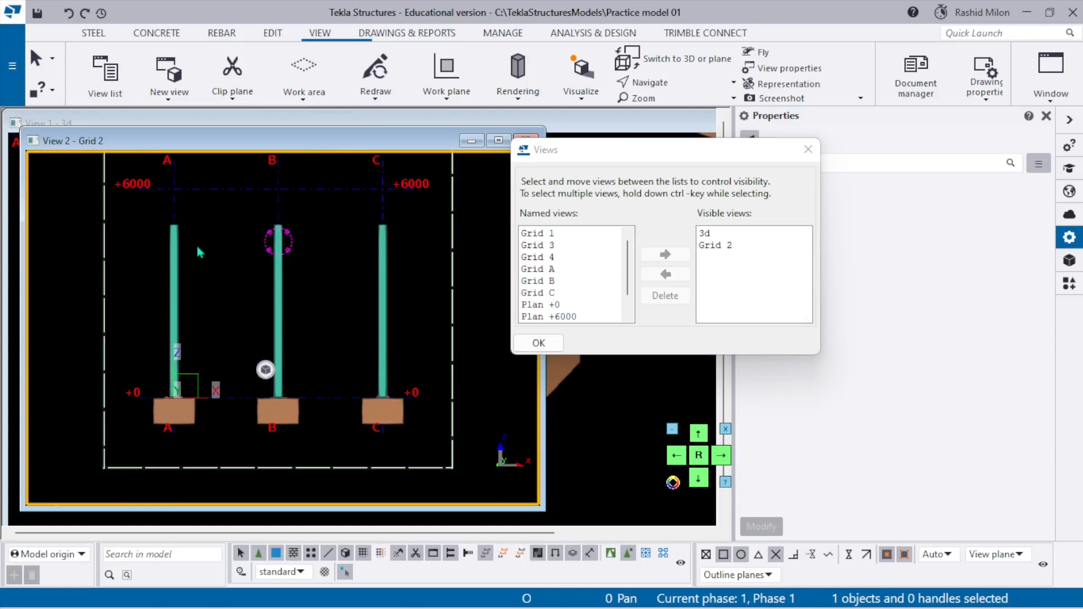
{"action": "scroll", "coordinate": [207, 322], "scroll_direction": "down", "scroll_amount": 4}
{"action": "middle_click_drag", "start_coordinate": [230, 292], "coordinate": [228, 341]}
{"action": "scroll", "coordinate": [215, 296], "scroll_direction": "up", "scroll_amount": 5}
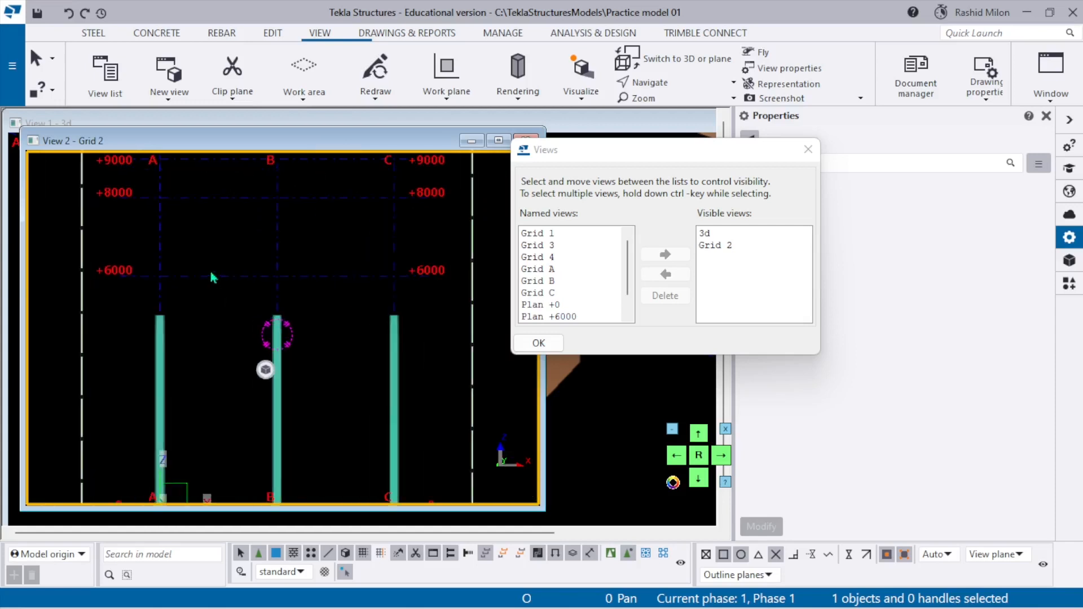
{"action": "left_click", "coordinate": [538, 343]}
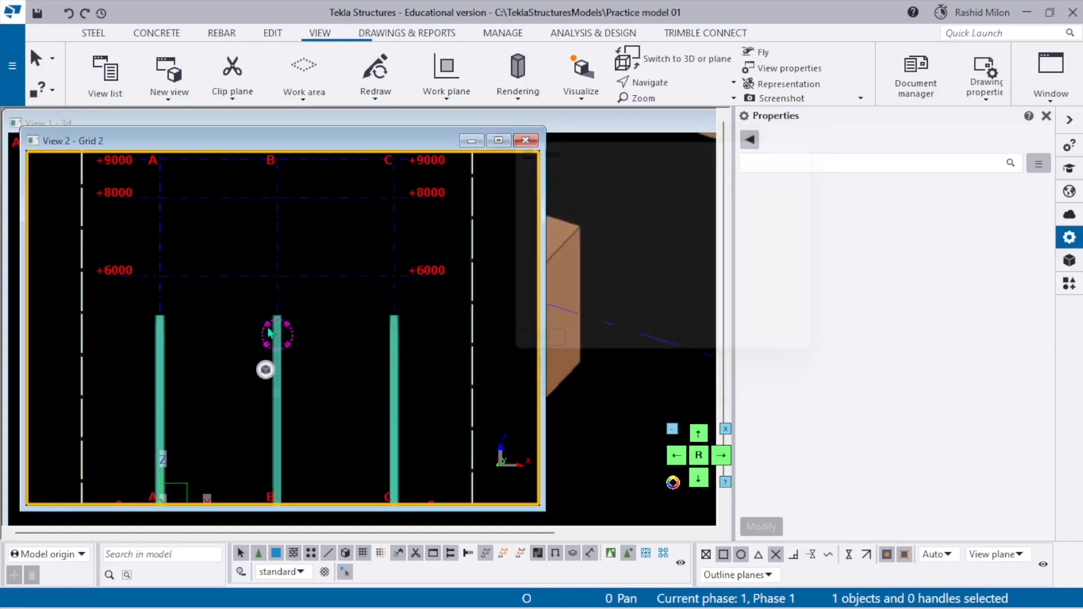
{"action": "scroll", "coordinate": [229, 303], "scroll_direction": "down", "scroll_amount": 2}
{"action": "scroll", "coordinate": [170, 285], "scroll_direction": "up", "scroll_amount": 3}
{"action": "scroll", "coordinate": [208, 248], "scroll_direction": "down", "scroll_amount": 2}
{"action": "scroll", "coordinate": [204, 265], "scroll_direction": "up", "scroll_amount": 4}
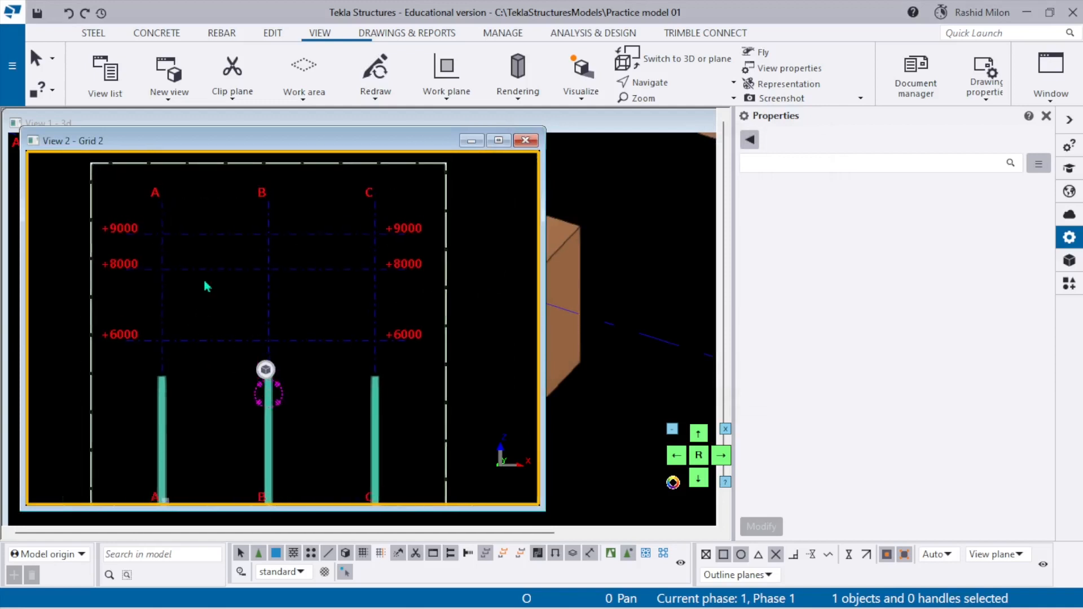
{"action": "scroll", "coordinate": [254, 307], "scroll_direction": "down", "scroll_amount": 7}
{"action": "scroll", "coordinate": [254, 307], "scroll_direction": "up", "scroll_amount": 2}
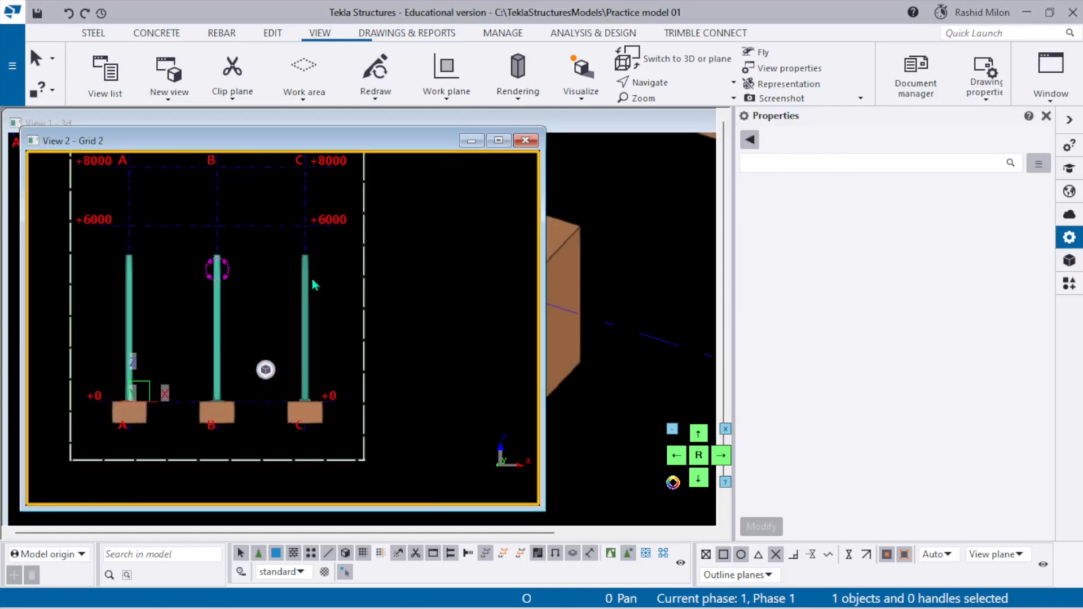
- Select the columns in the 3D view and arrange the 3D and Grid 2 views side by side
{"action": "scroll", "coordinate": [635, 259], "scroll_direction": "down", "scroll_amount": 6}
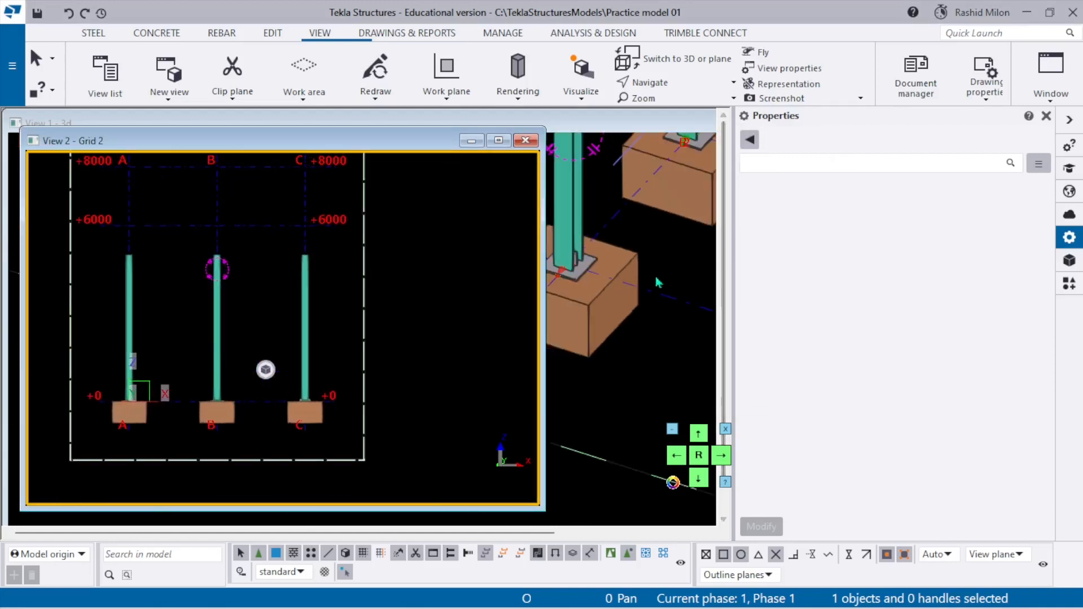
{"action": "middle_click_drag", "start_coordinate": [635, 259], "coordinate": [609, 152], "text": "ctrl"}
{"action": "scroll", "coordinate": [655, 227], "scroll_direction": "up", "scroll_amount": 4}
{"action": "left_click_drag", "start_coordinate": [653, 219], "coordinate": [448, 180]}
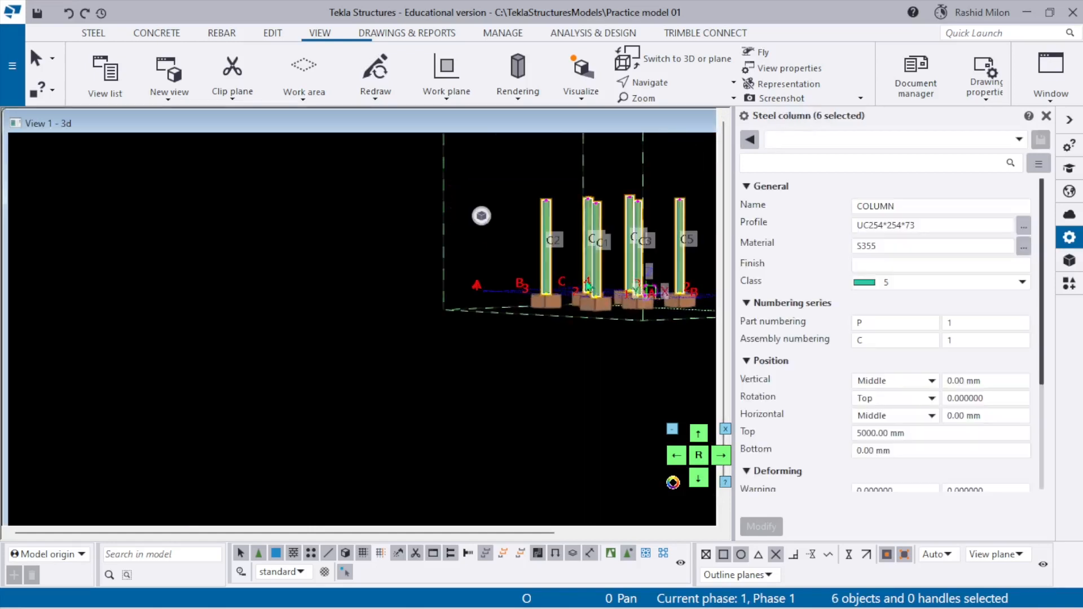
{"action": "left_click", "coordinate": [1062, 89]}
{"action": "left_click", "coordinate": [1010, 145]}
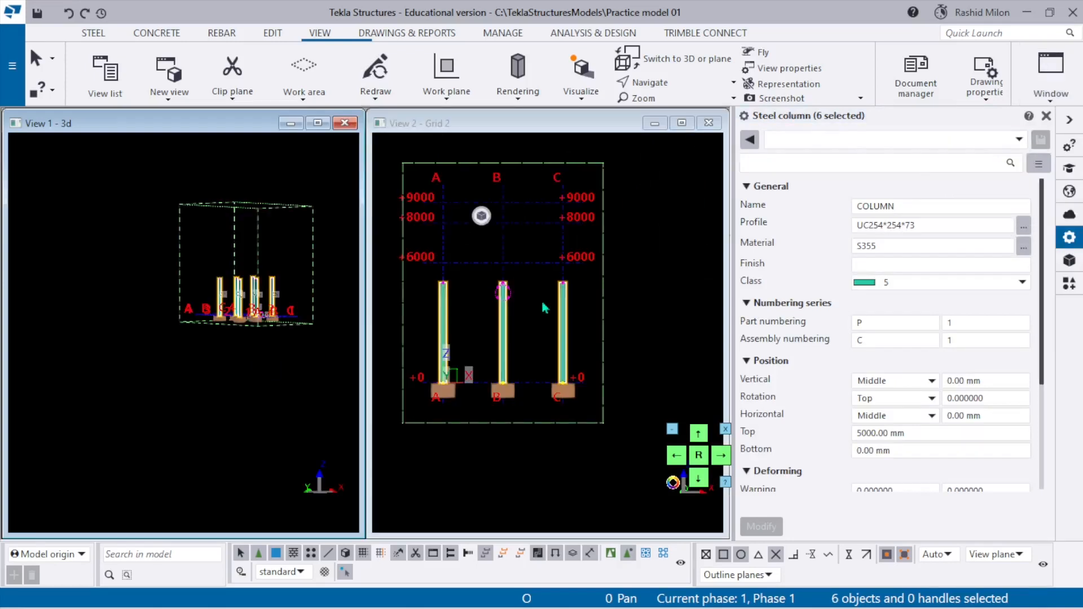
- Select the three columns on grid lines A, B and C together in the Grid 2 view
{"action": "scroll", "coordinate": [550, 296], "scroll_direction": "up", "scroll_amount": 3}
{"action": "middle_click_drag", "start_coordinate": [551, 296], "coordinate": [583, 320]}
{"action": "scroll", "coordinate": [505, 270], "scroll_direction": "up", "scroll_amount": 2}
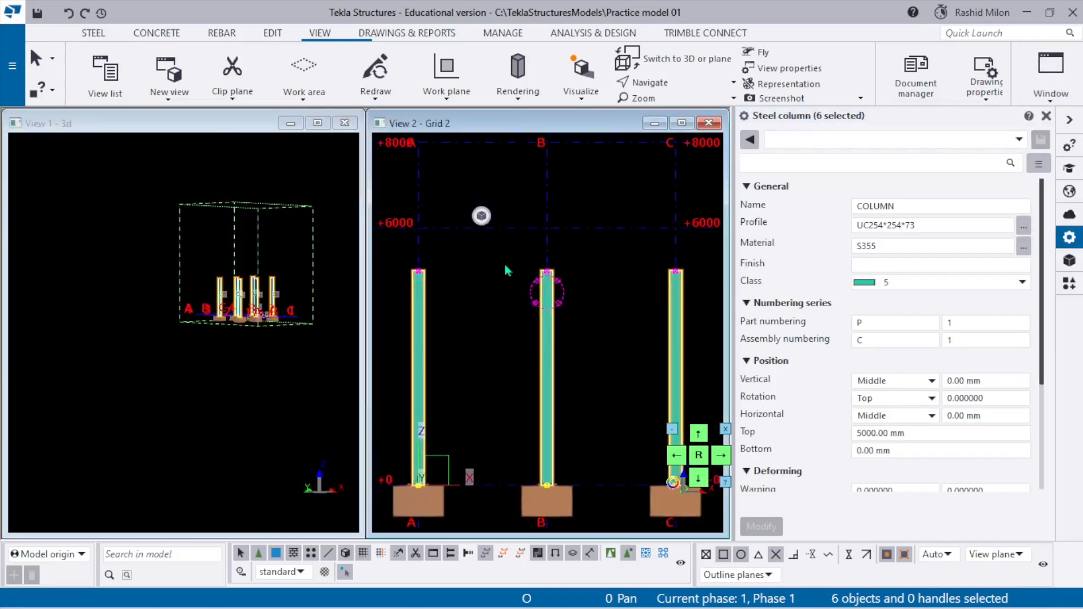
{"action": "scroll", "coordinate": [504, 270], "scroll_direction": "down", "scroll_amount": 3}
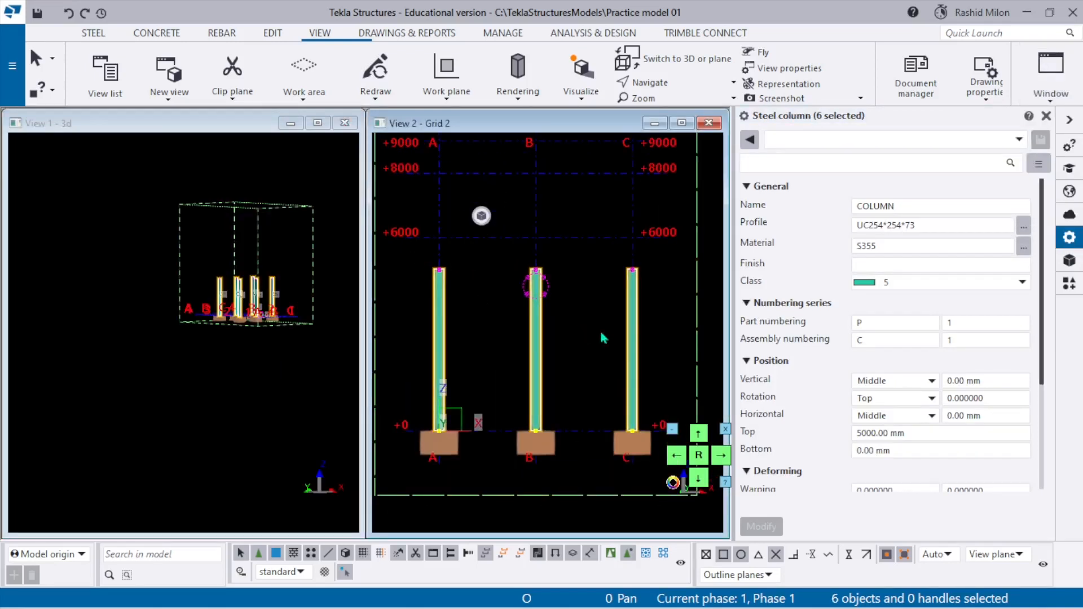
{"action": "left_click_drag", "start_coordinate": [666, 342], "coordinate": [419, 293]}
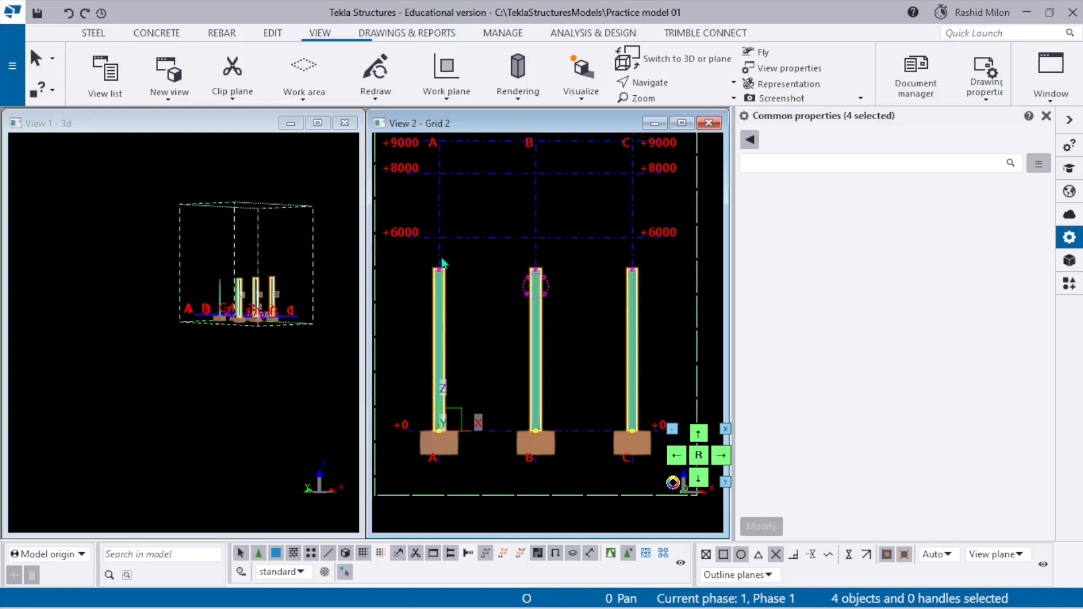
- Select only the top end handles of the three columns in the Grid 2 view
{"action": "left_click_drag", "start_coordinate": [407, 204], "coordinate": [665, 327]}
{"action": "scroll", "coordinate": [409, 282], "scroll_direction": "up", "scroll_amount": 6}
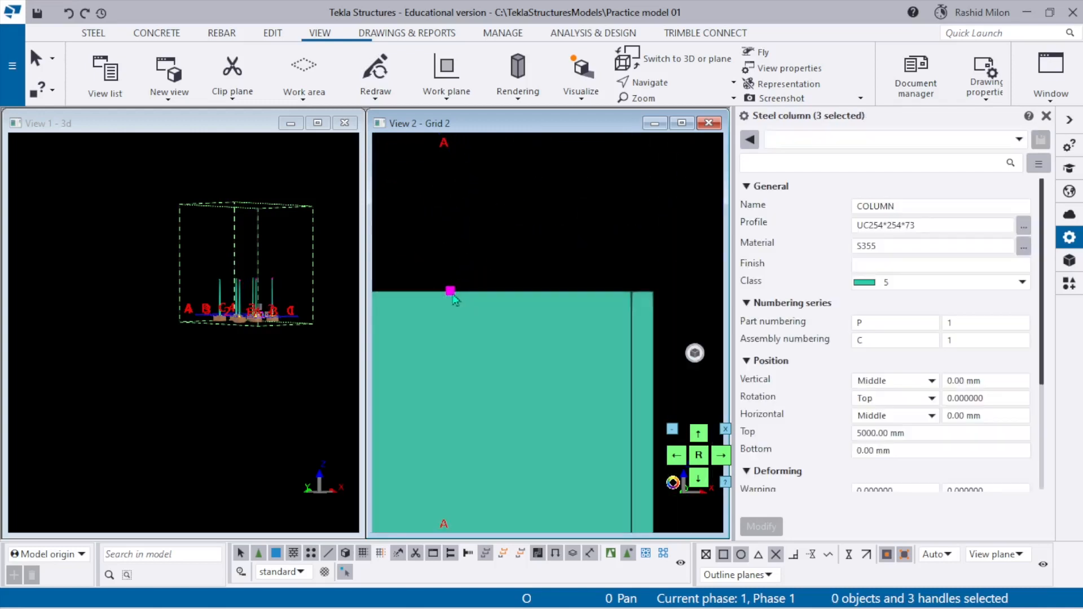
{"action": "scroll", "coordinate": [454, 299], "scroll_direction": "up", "scroll_amount": 2}
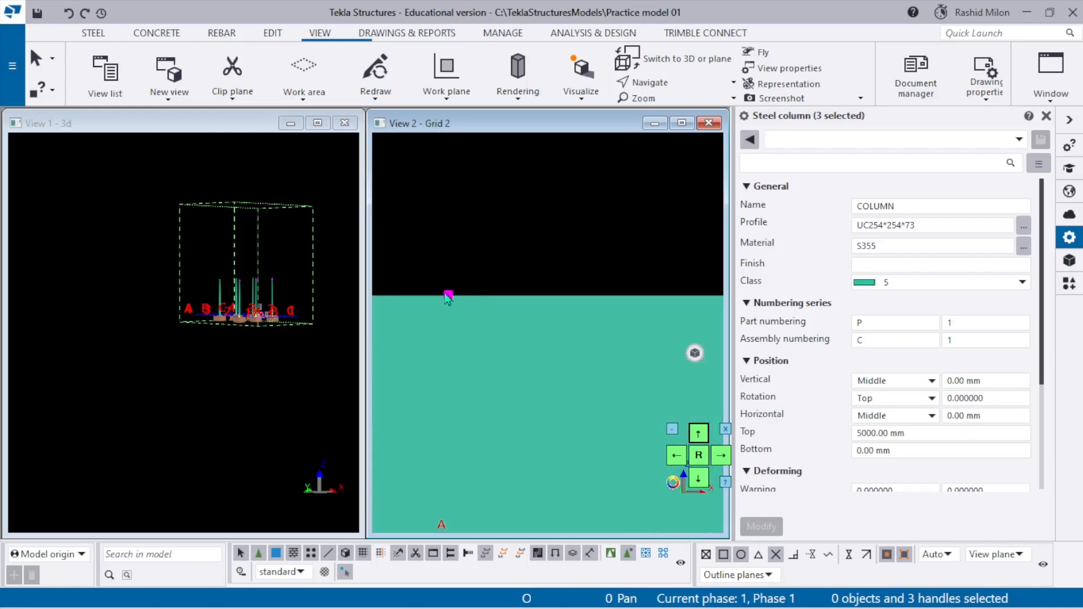
{"action": "scroll", "coordinate": [448, 297], "scroll_direction": "down", "scroll_amount": 3}
{"action": "scroll", "coordinate": [450, 301], "scroll_direction": "down", "scroll_amount": 5}
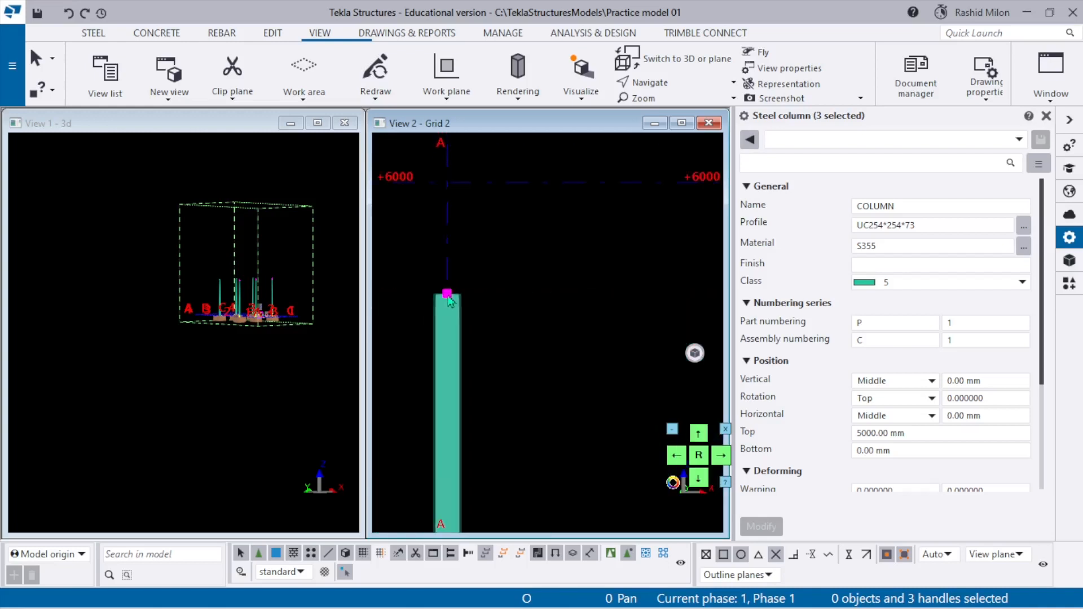
- Move the three top handles from the upper end point of column B vertically to the +8000 level on grid line B
{"action": "right_click", "coordinate": [545, 244]}
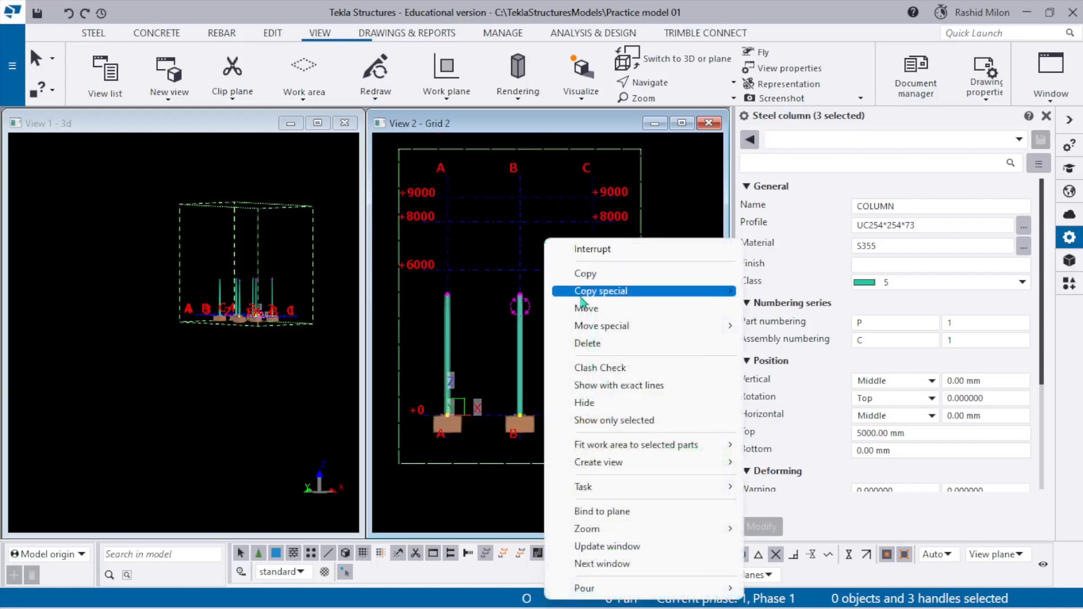
{"action": "left_click", "coordinate": [585, 308]}
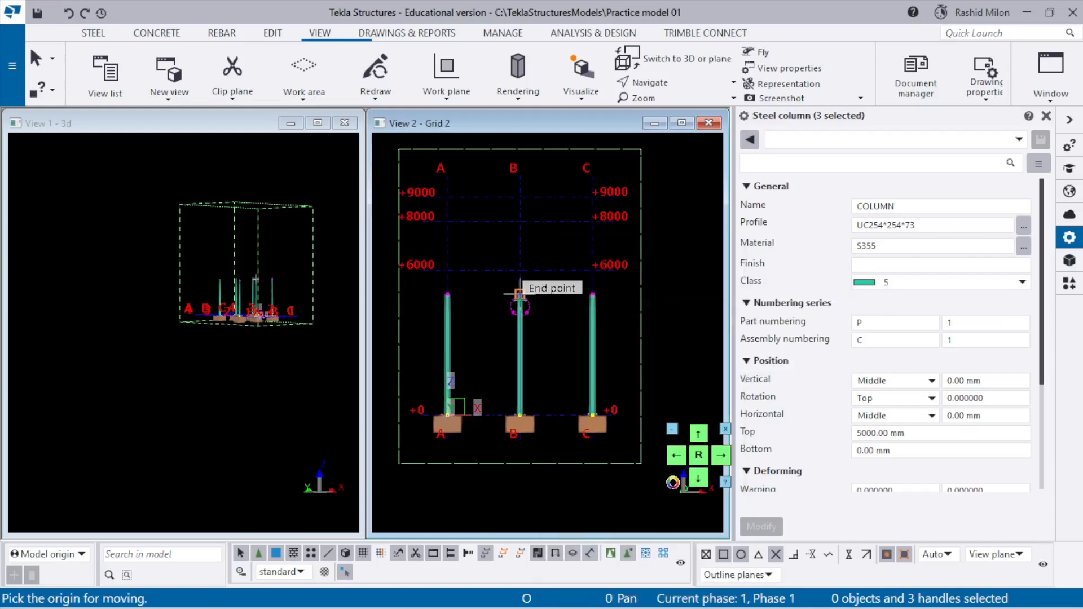
{"action": "scroll", "coordinate": [510, 294], "scroll_direction": "up", "scroll_amount": 5}
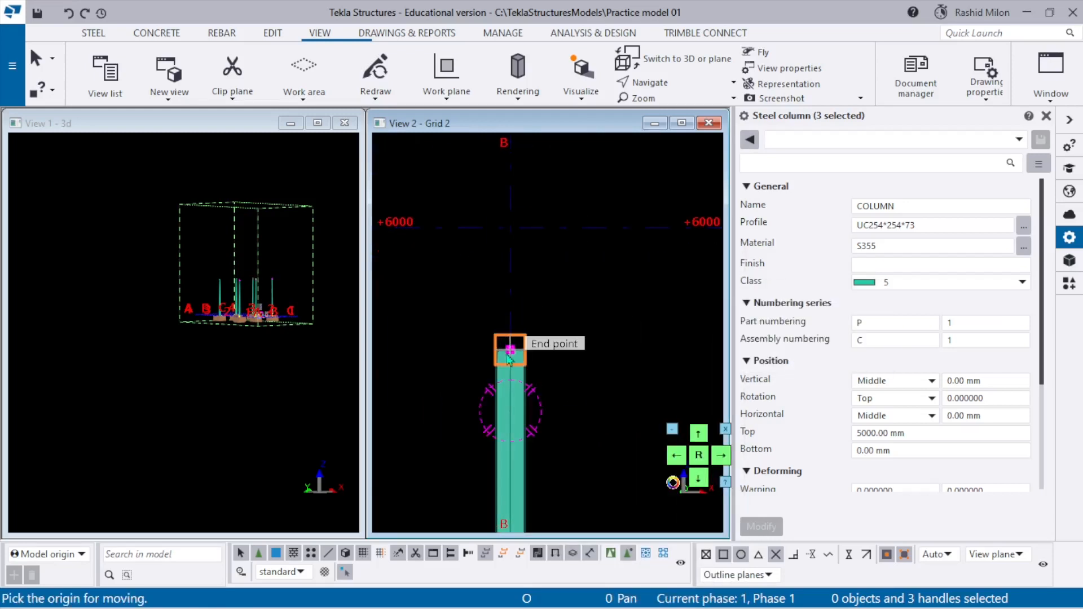
{"action": "left_click", "coordinate": [510, 351]}
{"action": "scroll", "coordinate": [527, 363], "scroll_direction": "down", "scroll_amount": 3}
{"action": "scroll", "coordinate": [531, 316], "scroll_direction": "up", "scroll_amount": 2}
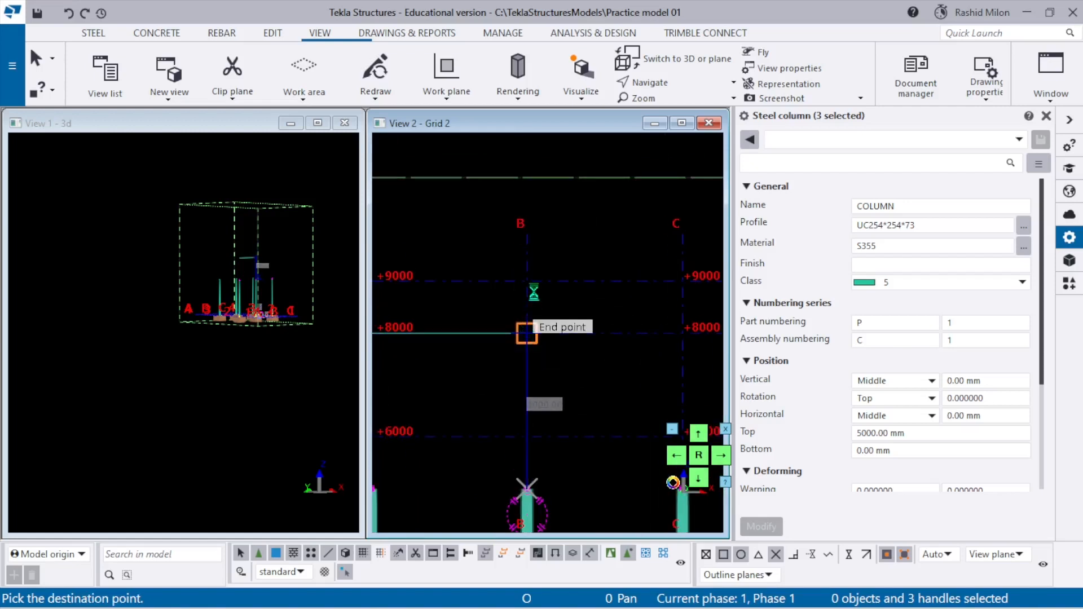
{"action": "scroll", "coordinate": [532, 286], "scroll_direction": "down", "scroll_amount": 3}
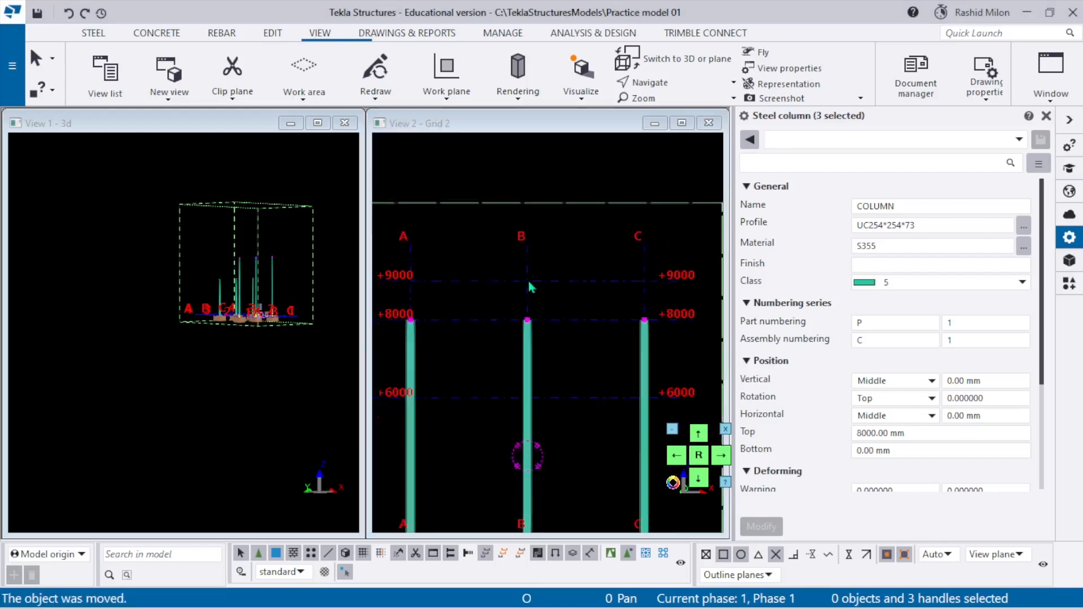
- Examine the column tops against the +8000 level in the Grid 2 view and clear the handle selection
{"action": "scroll", "coordinate": [568, 414], "scroll_direction": "up", "scroll_amount": 3}
{"action": "scroll", "coordinate": [515, 271], "scroll_direction": "up", "scroll_amount": 4}
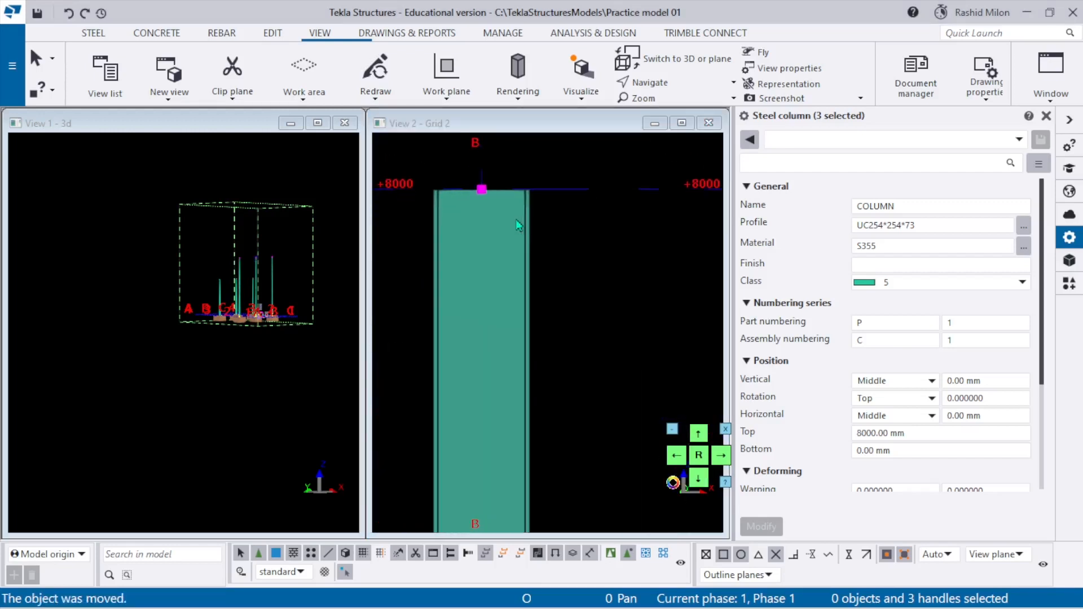
{"action": "scroll", "coordinate": [542, 258], "scroll_direction": "down", "scroll_amount": 2}
{"action": "scroll", "coordinate": [540, 254], "scroll_direction": "down", "scroll_amount": 1}
{"action": "left_click", "coordinate": [540, 254]}
{"action": "scroll", "coordinate": [517, 273], "scroll_direction": "down", "scroll_amount": 4}
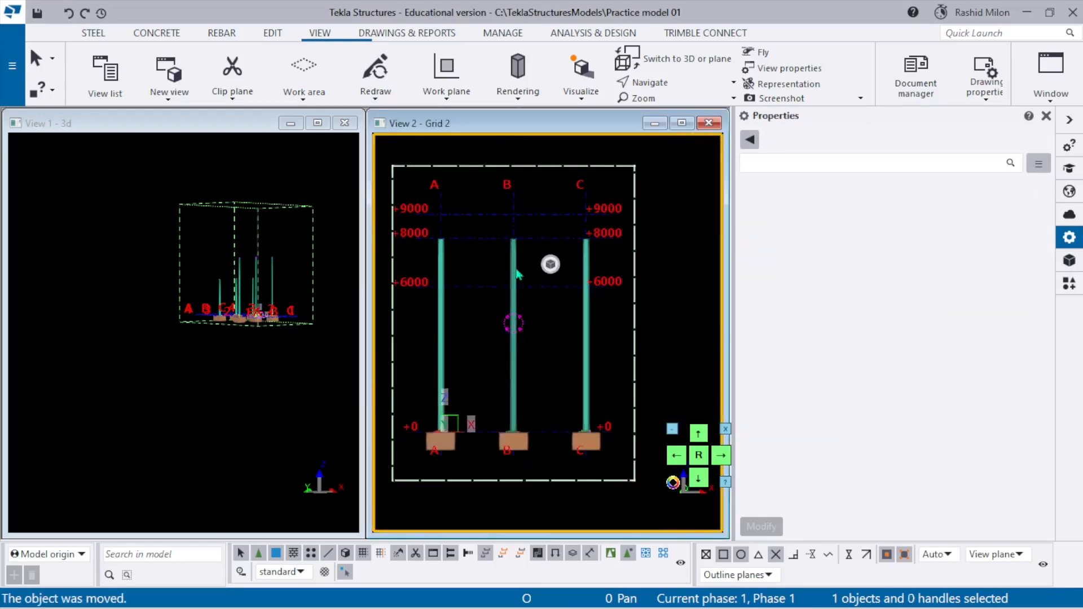
{"action": "scroll", "coordinate": [539, 358], "scroll_direction": "up", "scroll_amount": 4}
{"action": "middle_click_drag", "start_coordinate": [507, 294], "coordinate": [629, 375]}
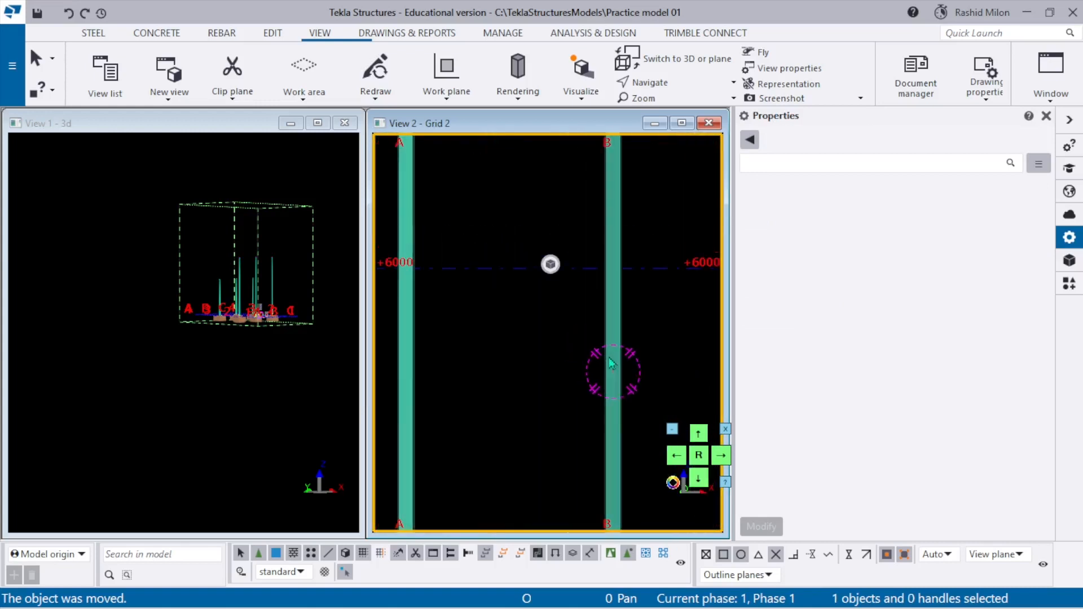
- Start a new steel beam and set its name to Beam
{"action": "scroll", "coordinate": [337, 317], "scroll_direction": "up", "scroll_amount": 8}
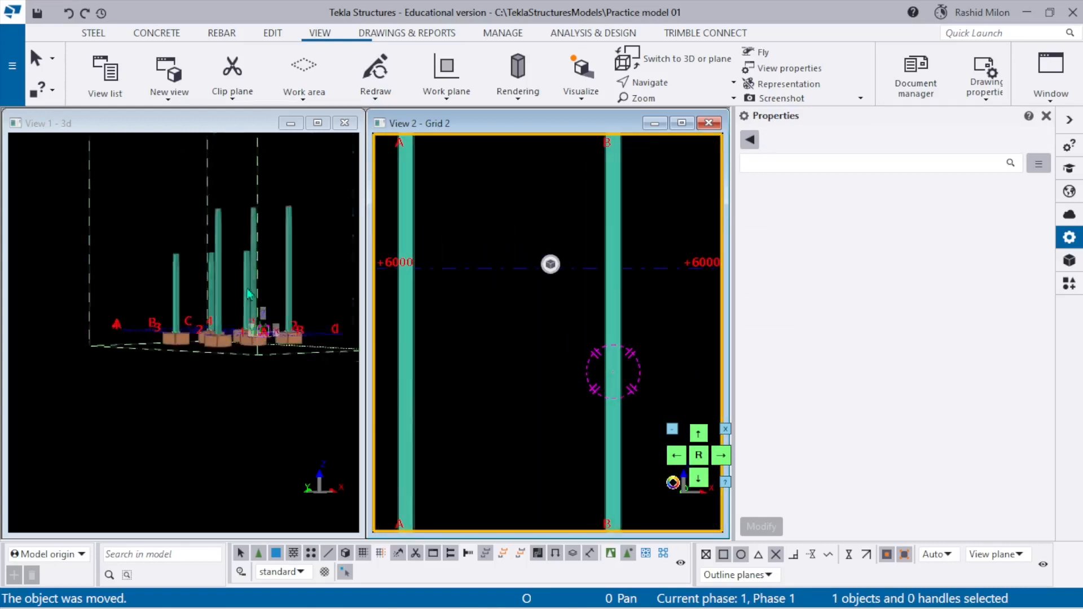
{"action": "middle_click_drag", "start_coordinate": [329, 338], "coordinate": [273, 333]}
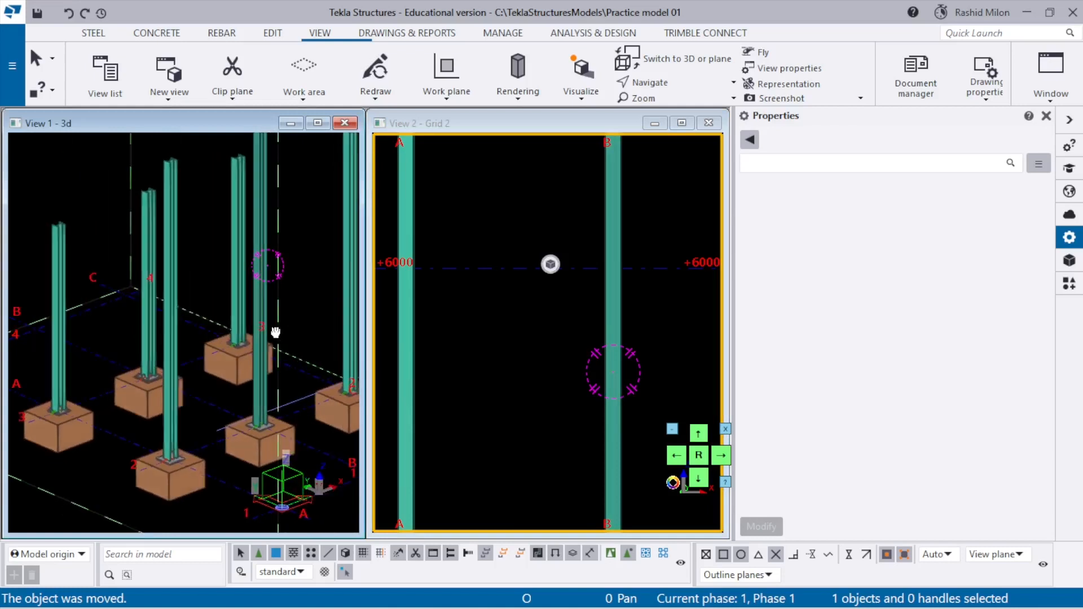
{"action": "scroll", "coordinate": [279, 298], "scroll_direction": "down", "scroll_amount": 6}
{"action": "scroll", "coordinate": [421, 317], "scroll_direction": "up", "scroll_amount": 1}
{"action": "scroll", "coordinate": [453, 314], "scroll_direction": "down", "scroll_amount": 9}
{"action": "scroll", "coordinate": [512, 331], "scroll_direction": "up", "scroll_amount": 2}
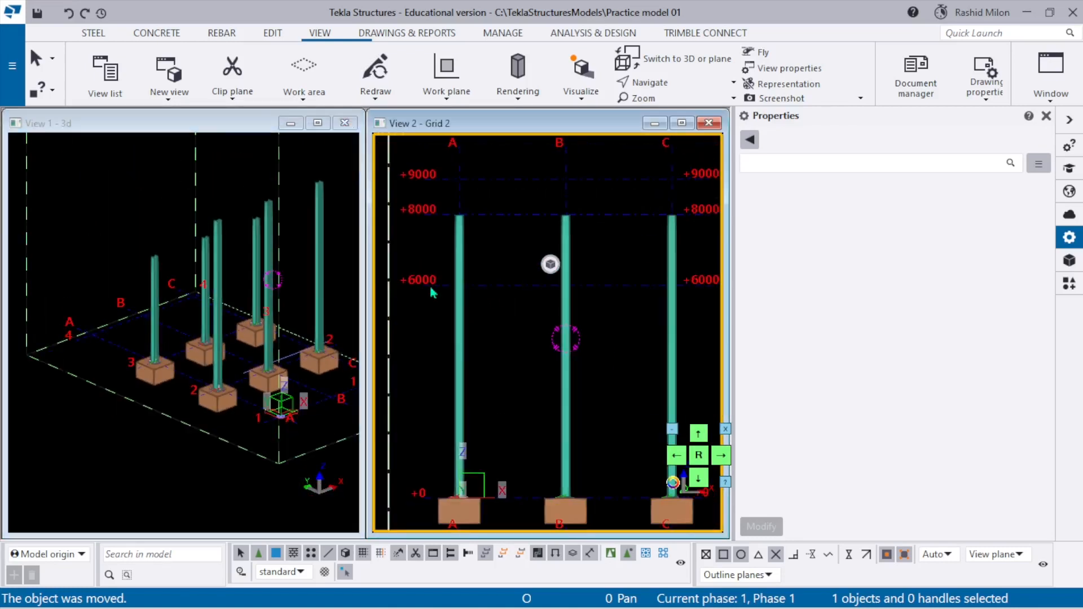
{"action": "scroll", "coordinate": [430, 291], "scroll_direction": "up", "scroll_amount": 2}
{"action": "left_click", "coordinate": [101, 37]}
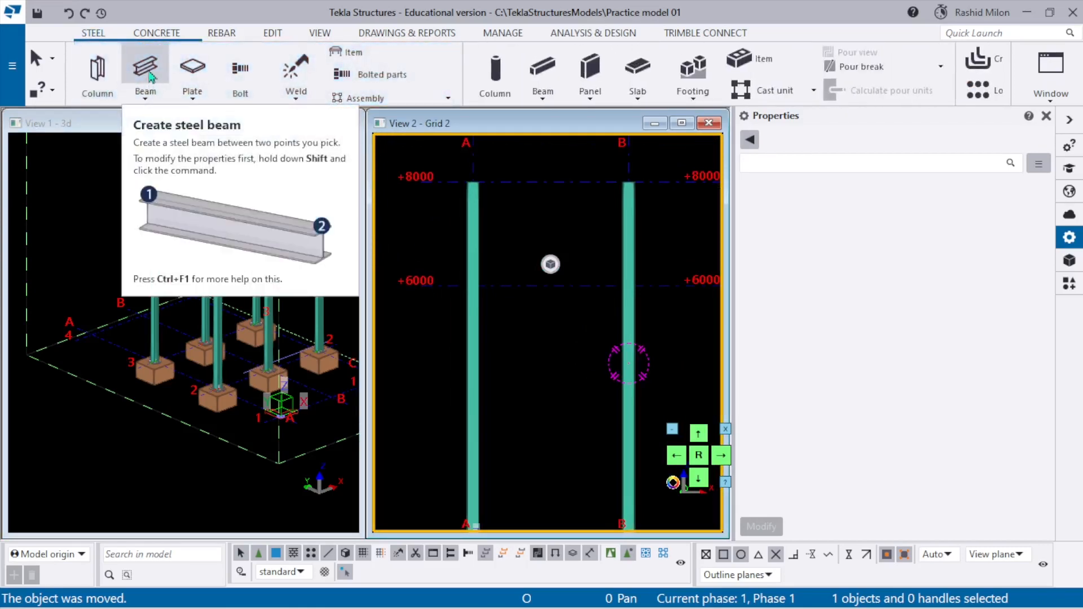
{"action": "left_click", "coordinate": [150, 74]}
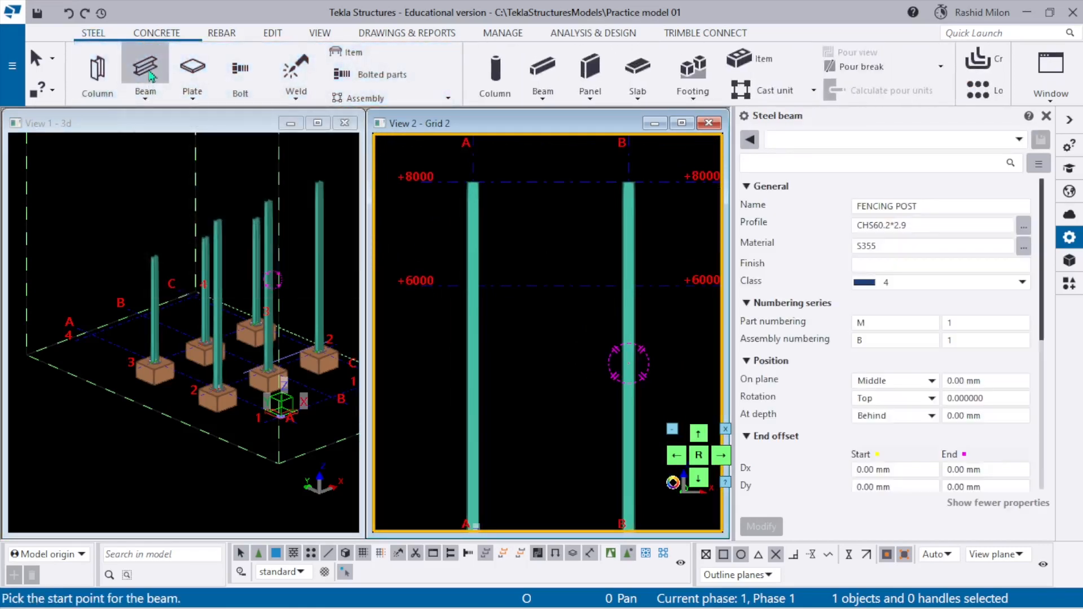
{"action": "triple_click", "coordinate": [948, 206]}
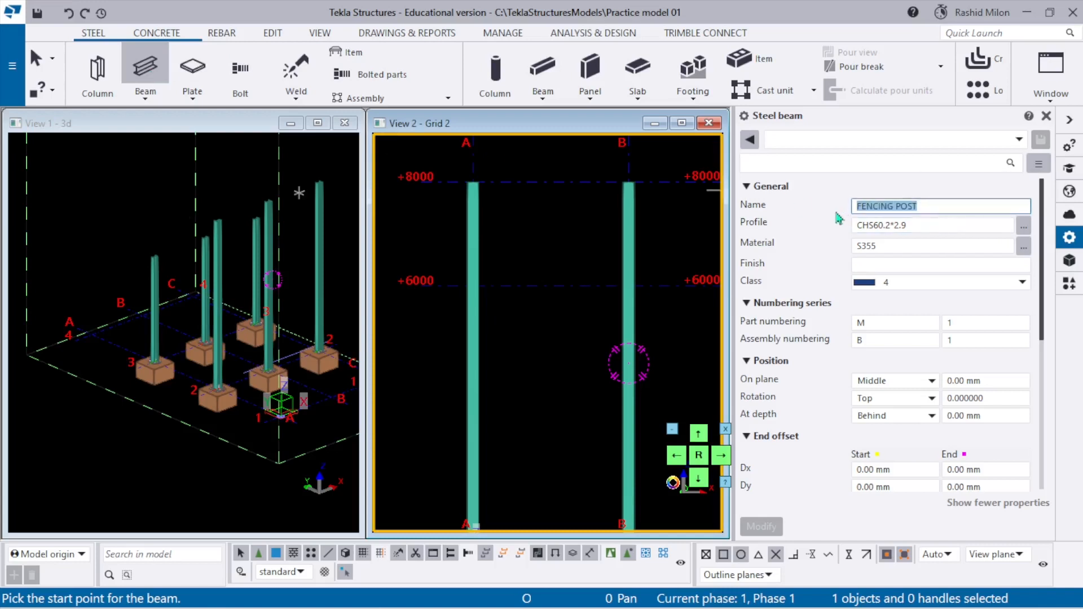
{"action": "type", "text": "b"}
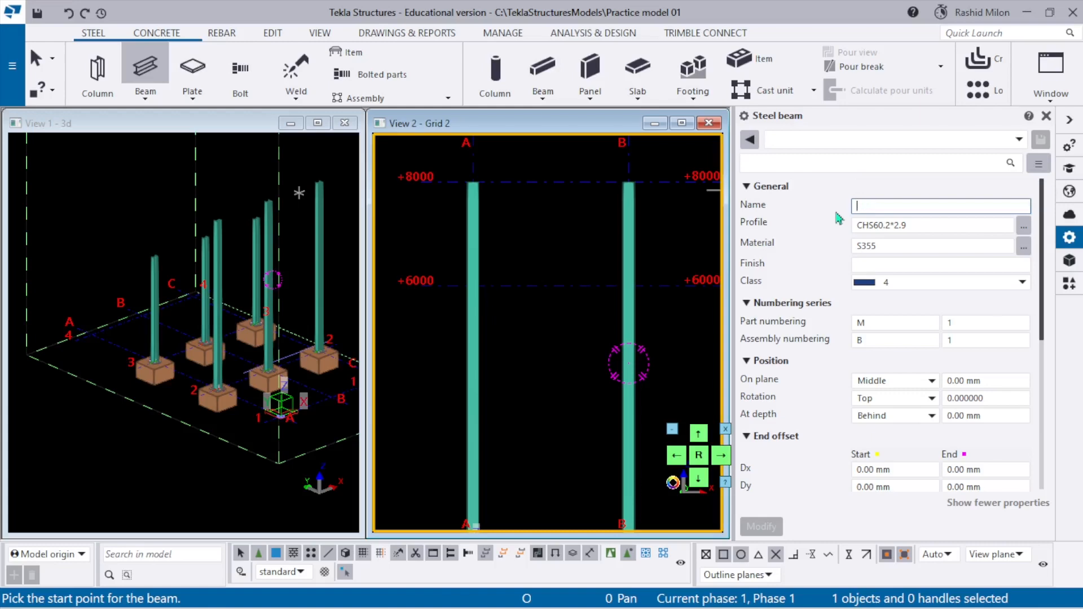
{"action": "type", "text": "Beam"}
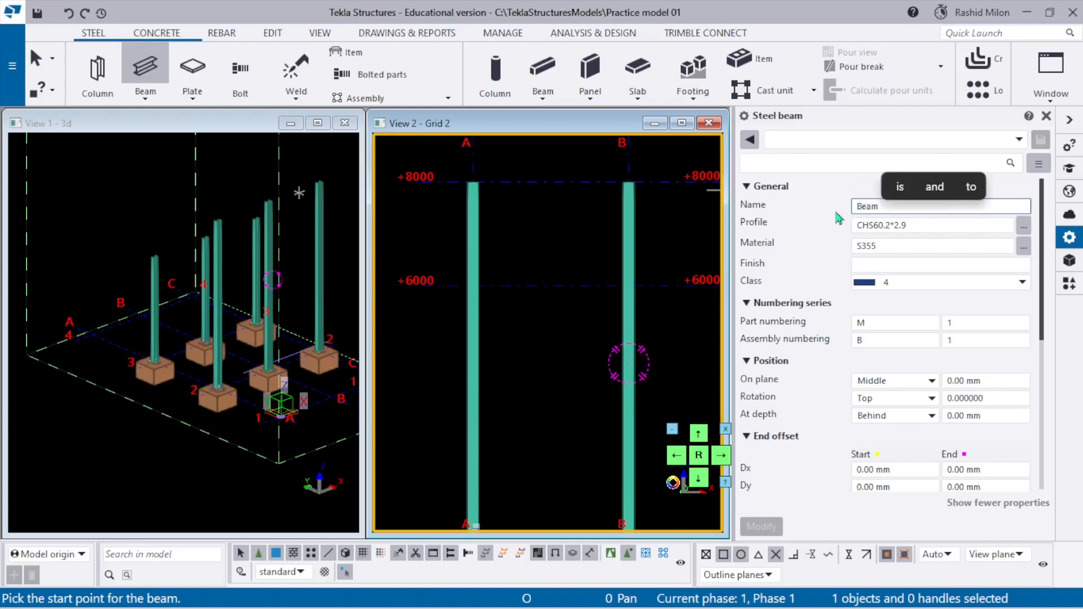
- Choose the Continental Steel profile I 150X150X37.4 for the beam
{"action": "left_click", "coordinate": [1023, 227]}
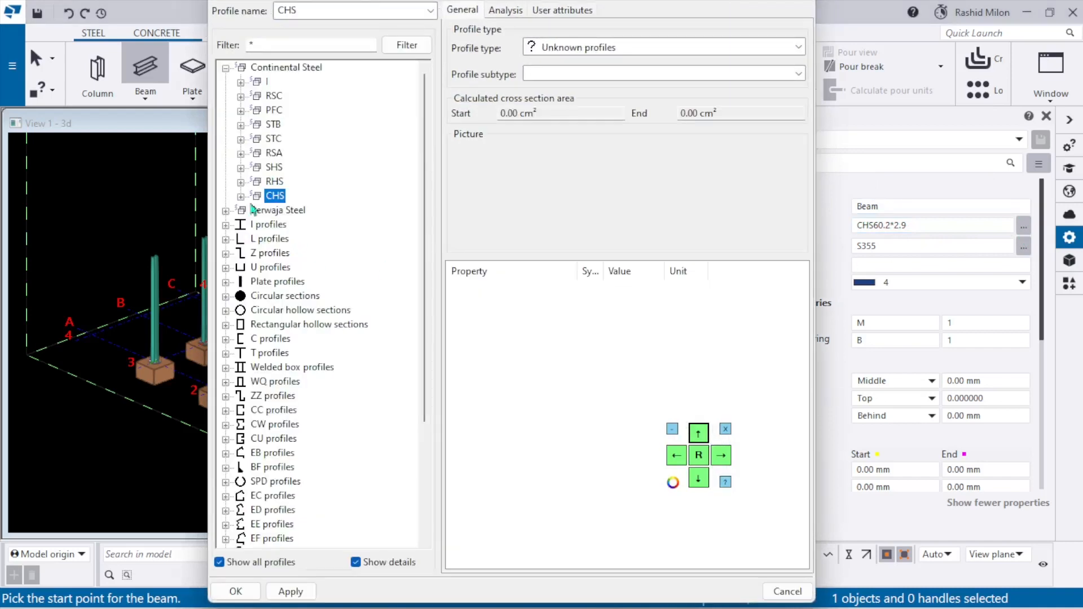
{"action": "left_click", "coordinate": [225, 226]}
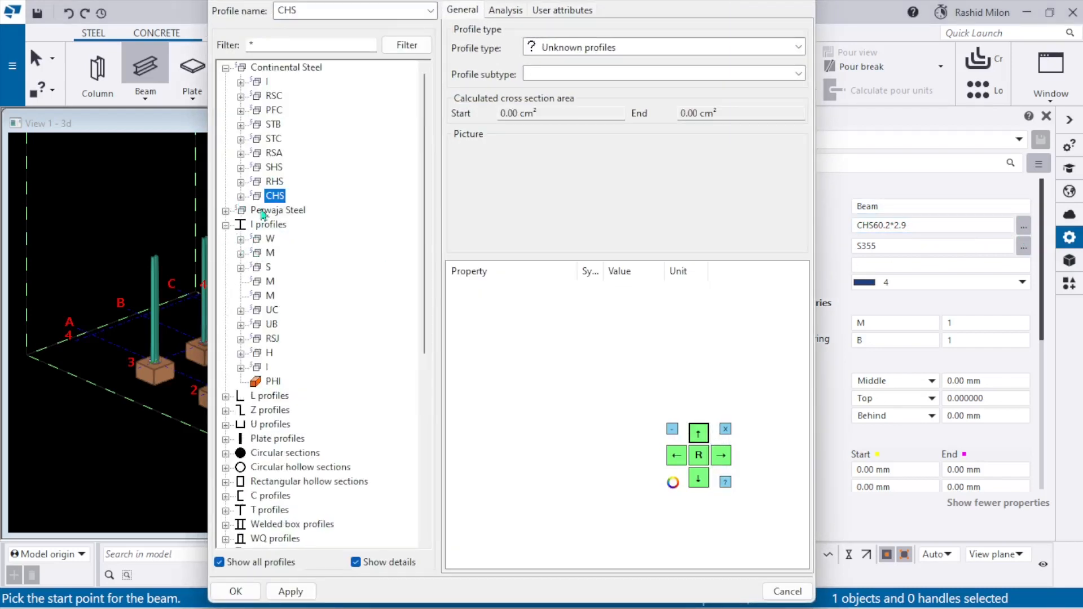
{"action": "left_click", "coordinate": [226, 68]}
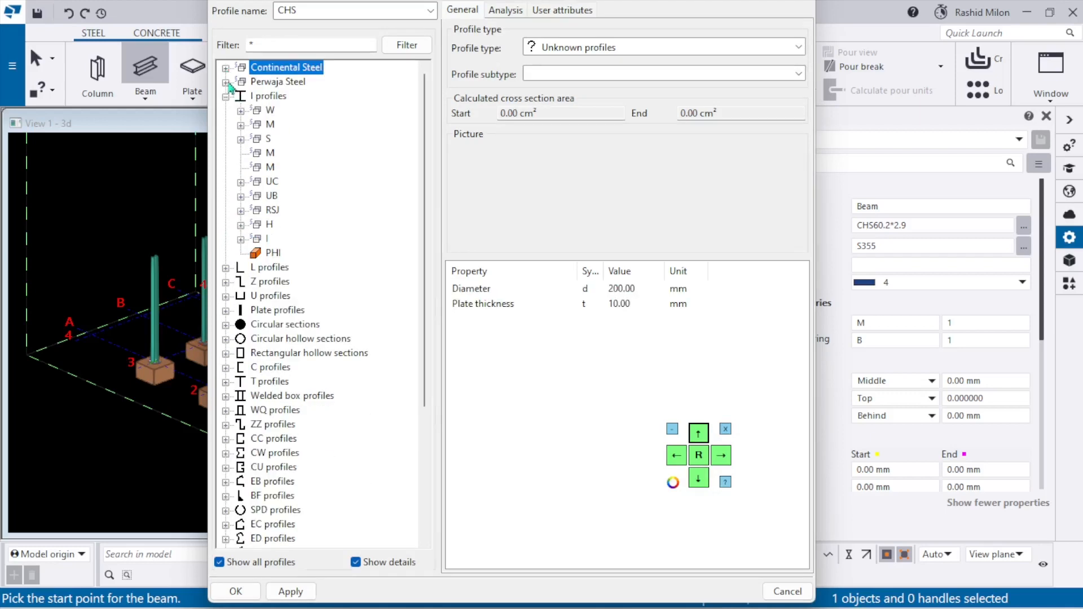
{"action": "left_click", "coordinate": [225, 68]}
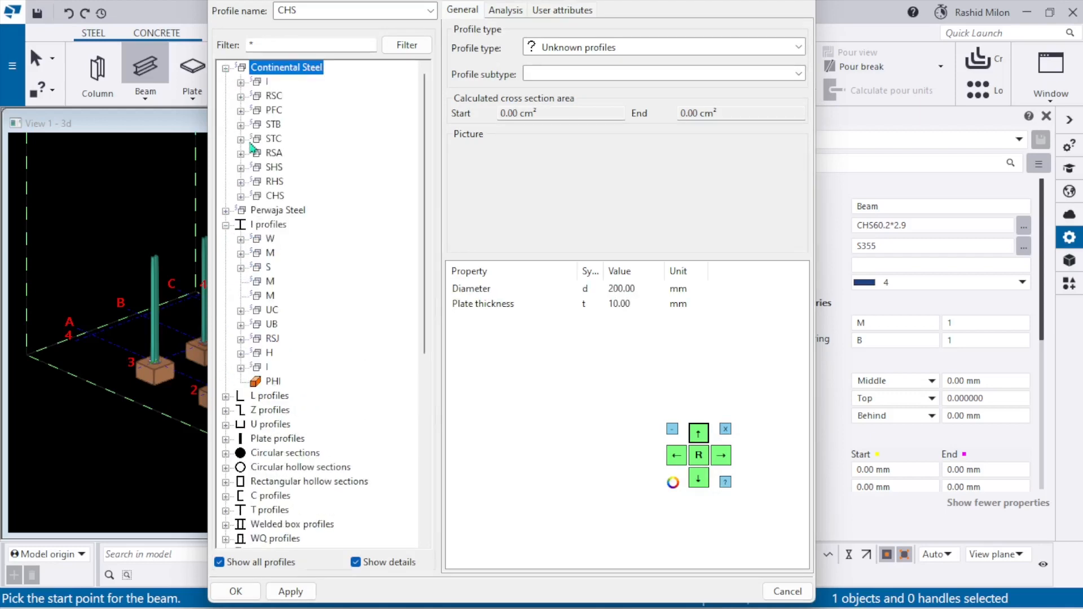
{"action": "left_click", "coordinate": [240, 83]}
{"action": "scroll", "coordinate": [314, 277], "scroll_direction": "down", "scroll_amount": 3}
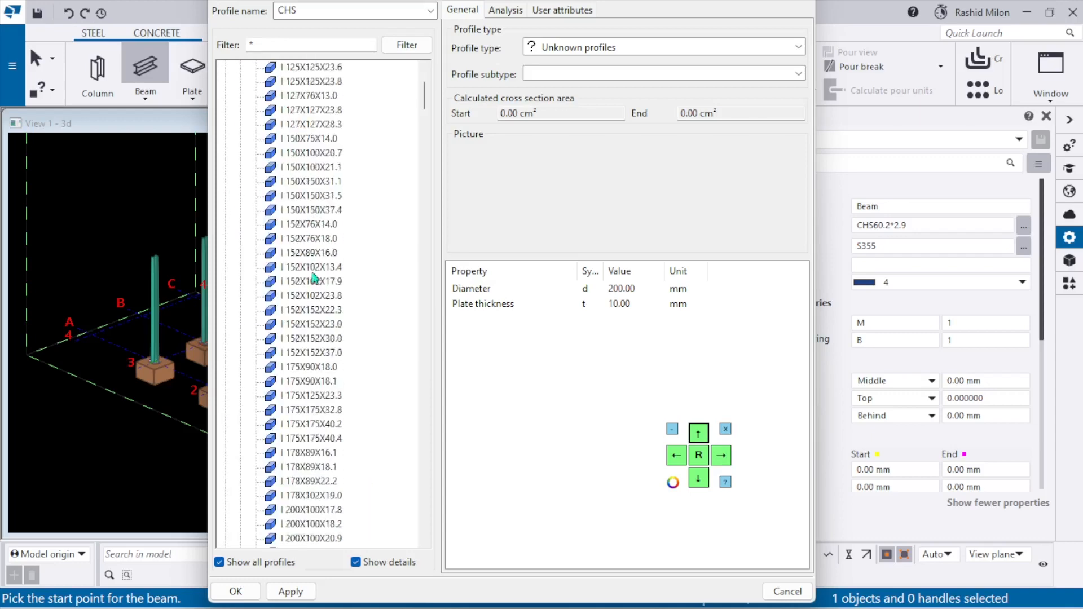
{"action": "double_click", "coordinate": [316, 210]}
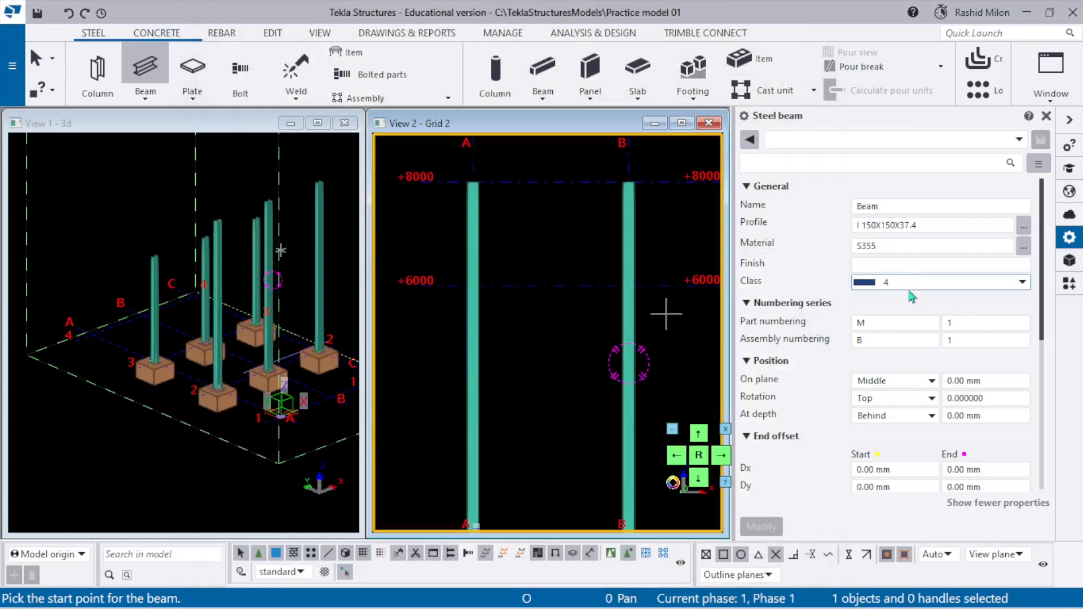
- Create the beam at the +6000 level on grid 2, from column A to the facing side of column B
{"action": "scroll", "coordinate": [905, 296], "scroll_direction": "down", "scroll_amount": 3}
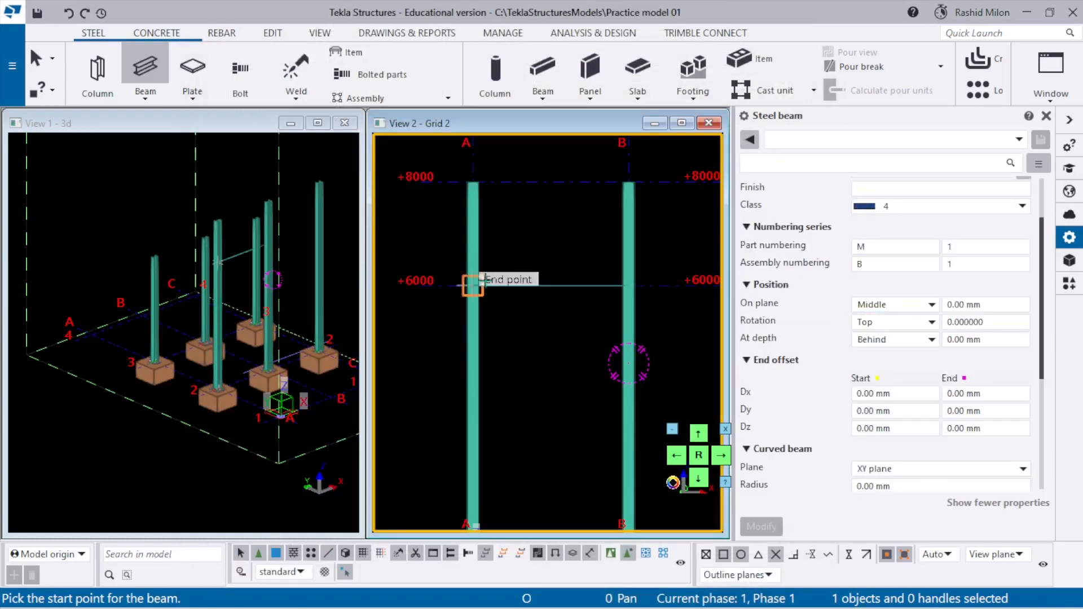
{"action": "scroll", "coordinate": [513, 266], "scroll_direction": "up", "scroll_amount": 3}
{"action": "scroll", "coordinate": [536, 336], "scroll_direction": "down", "scroll_amount": 4}
{"action": "scroll", "coordinate": [536, 336], "scroll_direction": "down", "scroll_amount": 1}
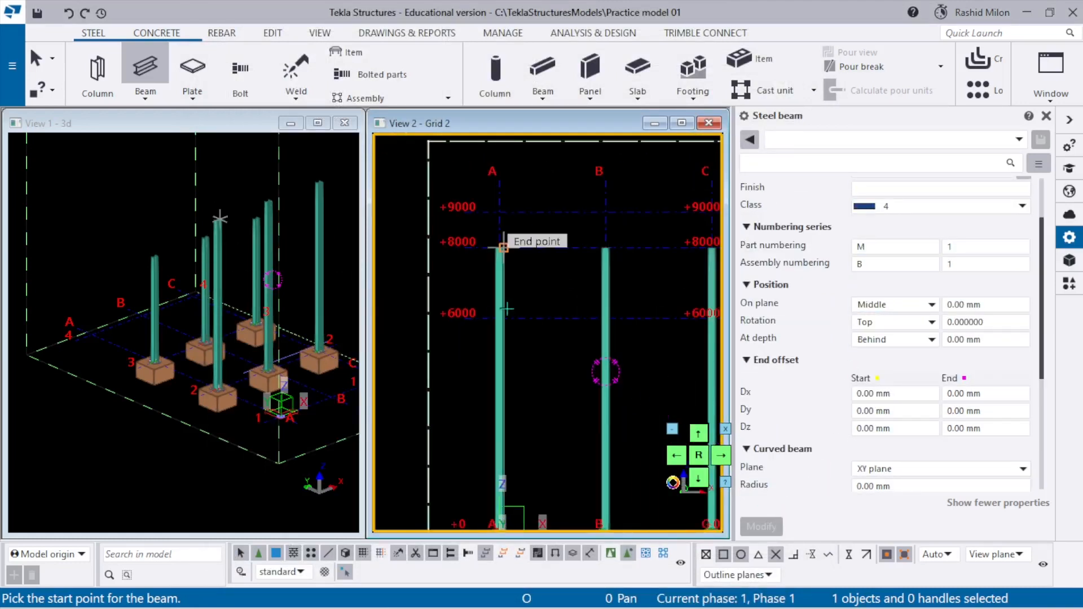
{"action": "scroll", "coordinate": [502, 313], "scroll_direction": "up", "scroll_amount": 6}
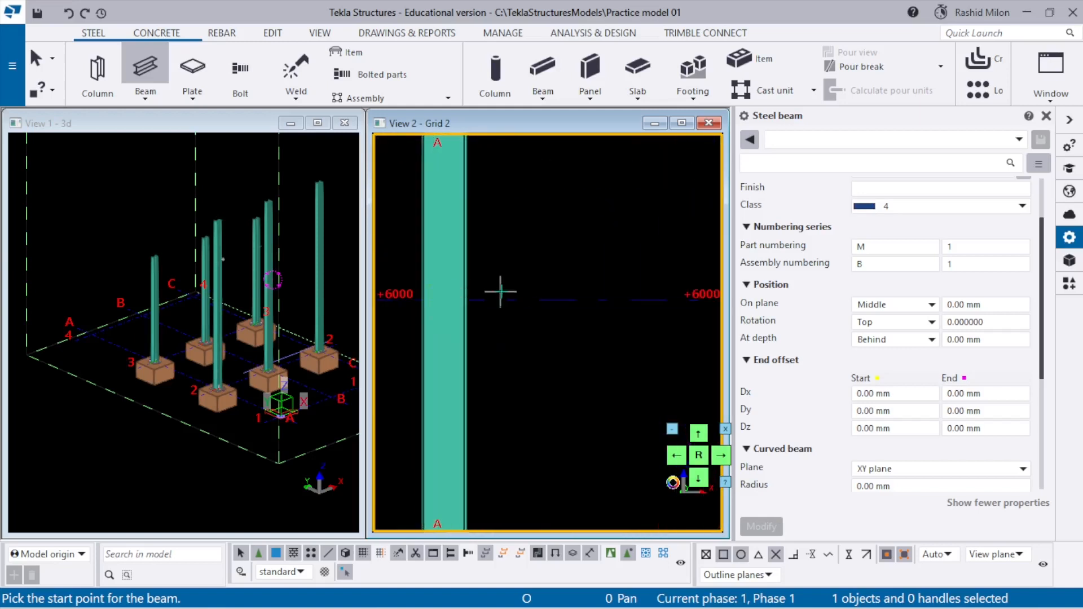
{"action": "left_click", "coordinate": [445, 309]}
{"action": "scroll", "coordinate": [508, 299], "scroll_direction": "down", "scroll_amount": 3}
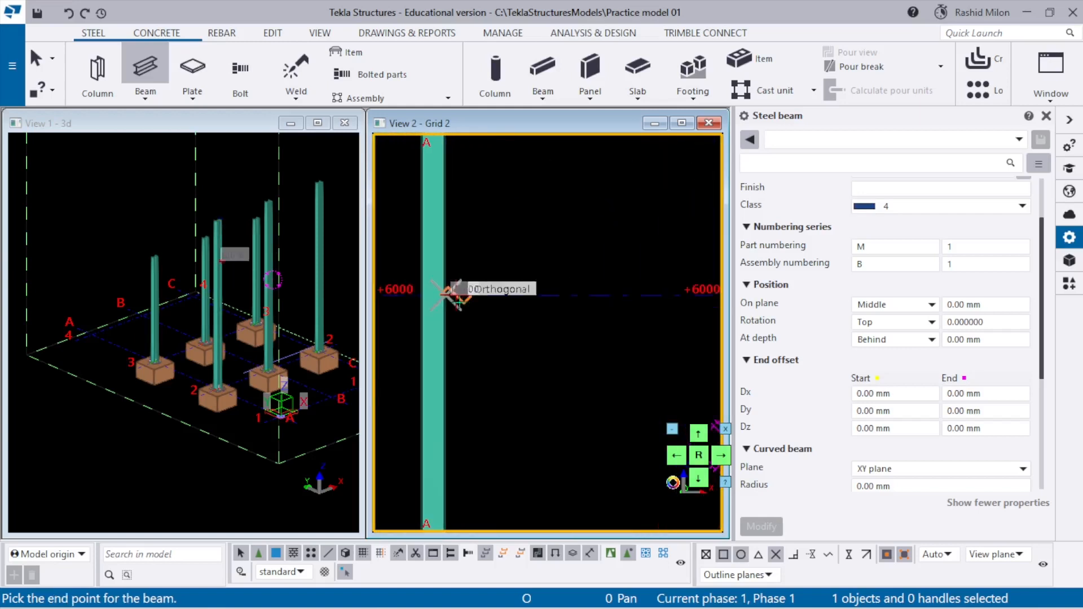
{"action": "scroll", "coordinate": [602, 299], "scroll_direction": "up", "scroll_amount": 3}
{"action": "scroll", "coordinate": [607, 272], "scroll_direction": "up", "scroll_amount": 2}
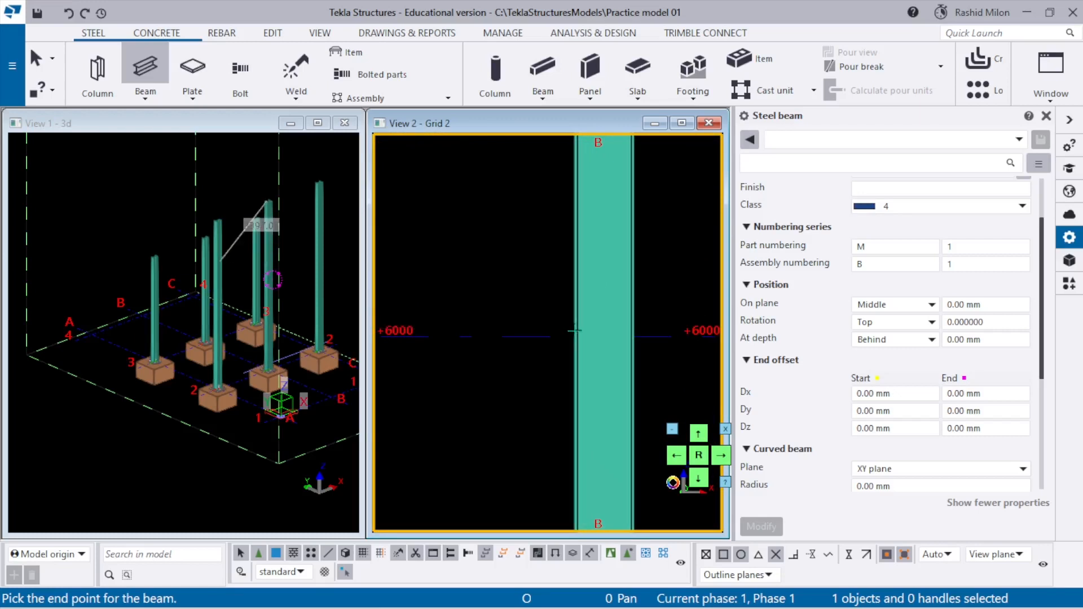
{"action": "left_click", "coordinate": [574, 335]}
{"action": "scroll", "coordinate": [575, 322], "scroll_direction": "down", "scroll_amount": 2}
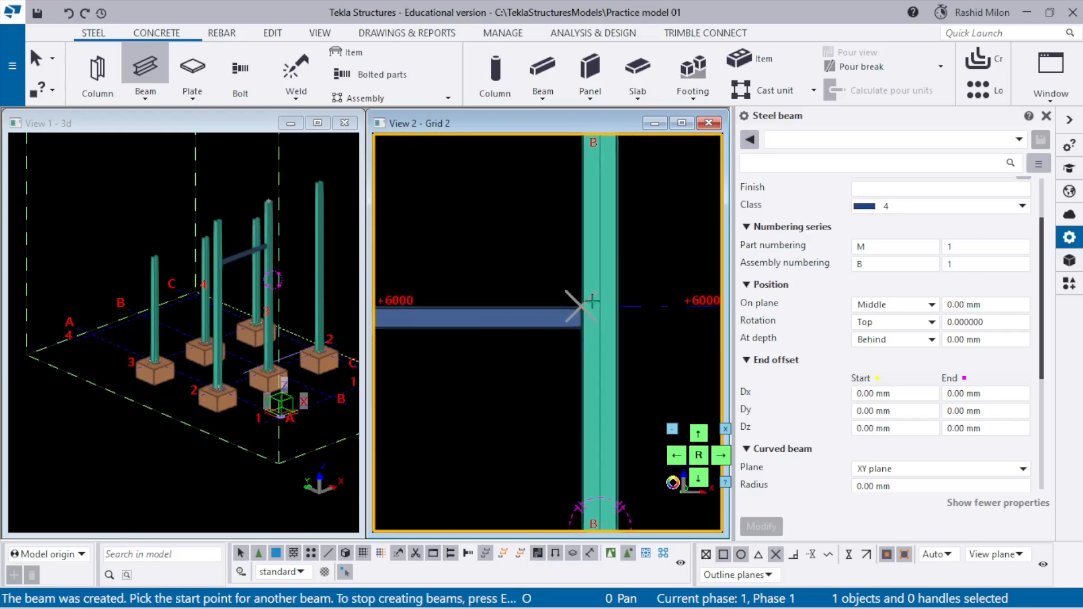
{"action": "right_click", "coordinate": [542, 258]}
{"action": "left_click", "coordinate": [570, 267]}
{"action": "scroll", "coordinate": [522, 333], "scroll_direction": "up", "scroll_amount": 1}
{"action": "left_click", "coordinate": [529, 309]}
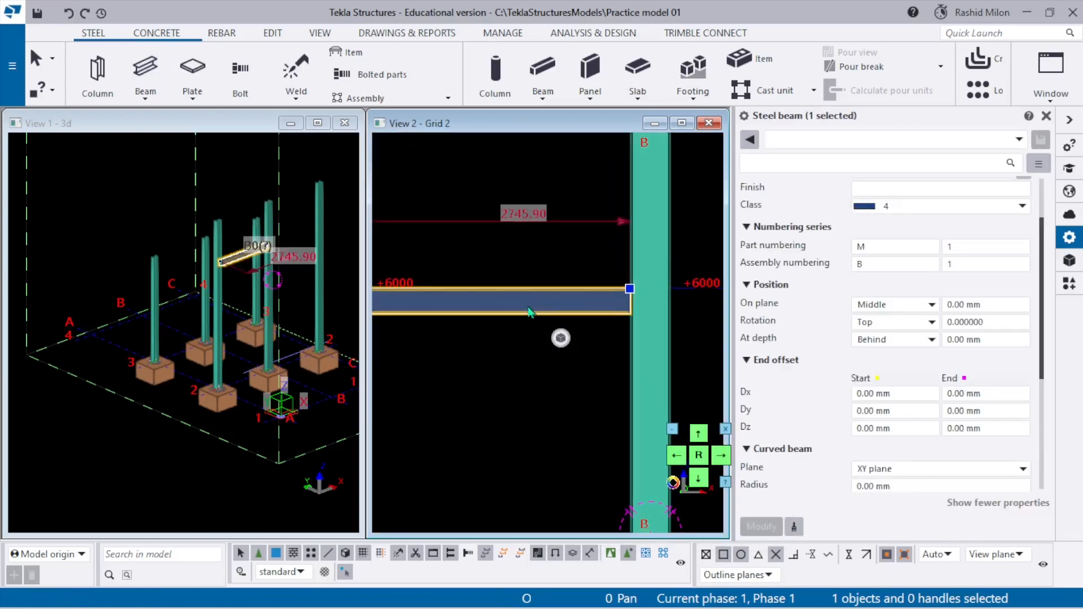
{"action": "scroll", "coordinate": [530, 309], "scroll_direction": "down", "scroll_amount": 2}
{"action": "left_click", "coordinate": [893, 207]}
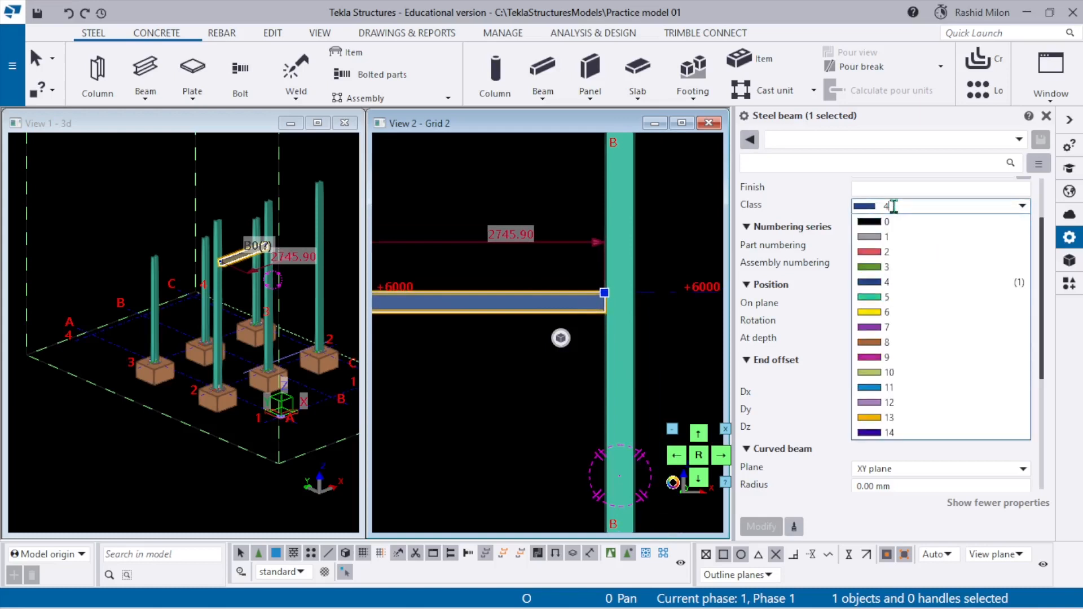
{"action": "left_click", "coordinate": [893, 207]}
{"action": "left_click", "coordinate": [480, 353]}
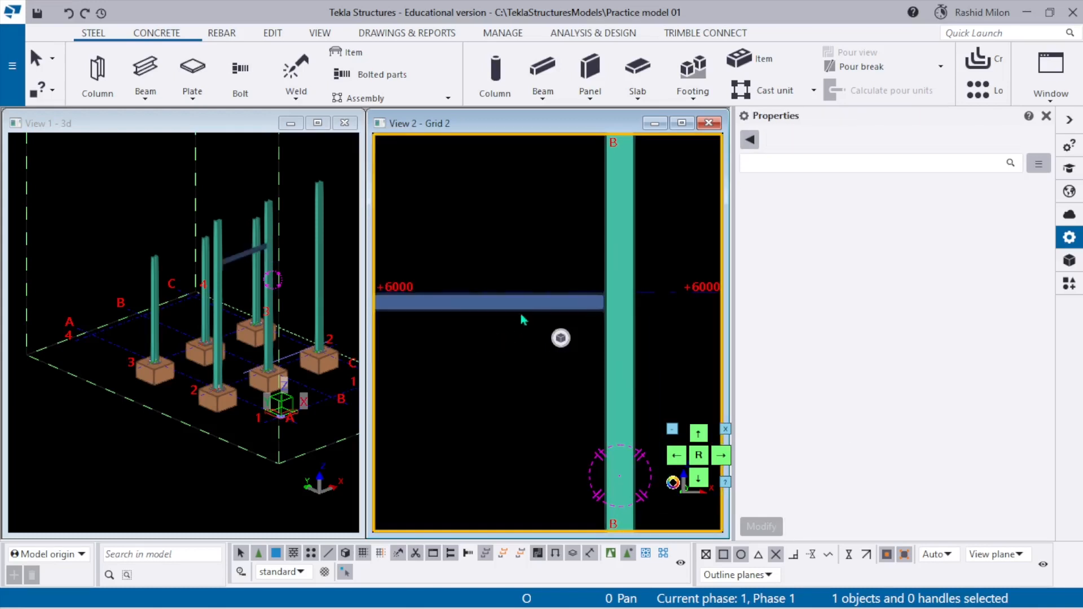
{"action": "left_click", "coordinate": [525, 304]}
{"action": "scroll", "coordinate": [623, 298], "scroll_direction": "down", "scroll_amount": 3}
{"action": "scroll", "coordinate": [476, 302], "scroll_direction": "up", "scroll_amount": 5}
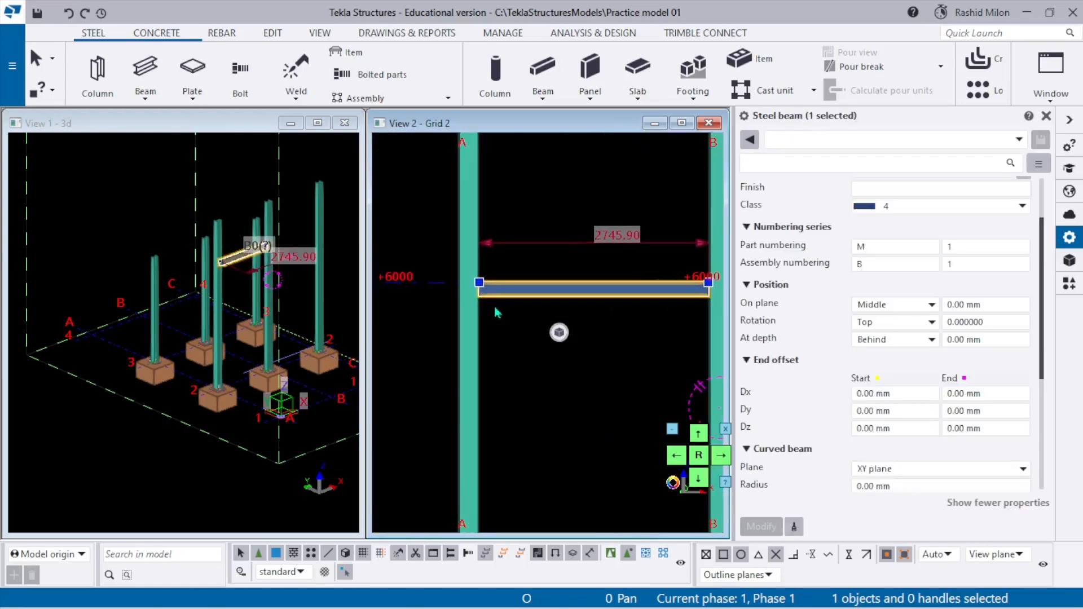
- Change the rectangular grid's line color to white (255 255 255)
{"action": "left_click", "coordinate": [438, 277]}
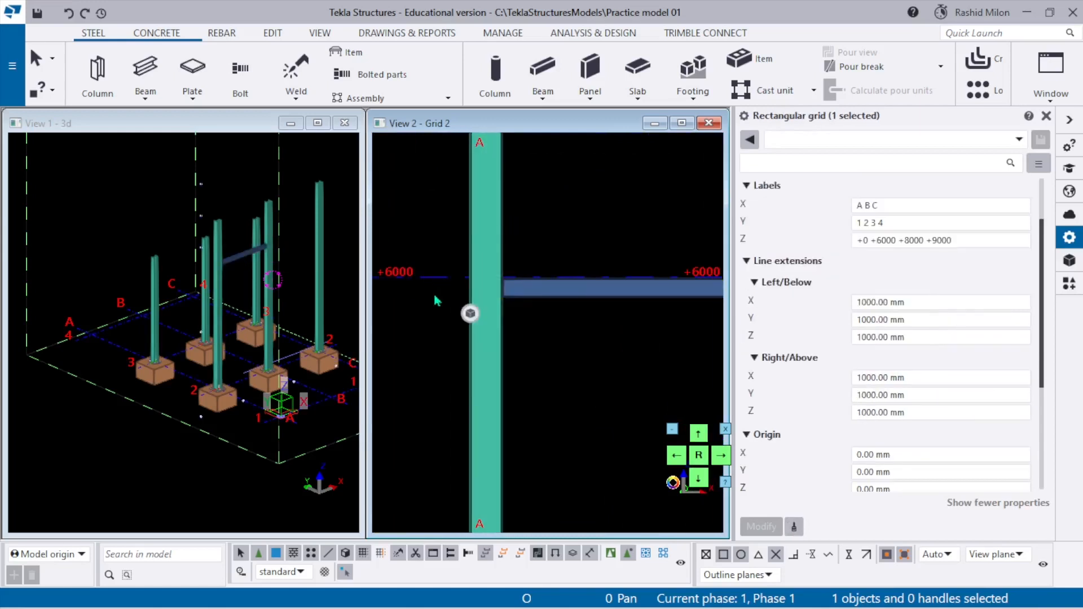
{"action": "scroll", "coordinate": [124, 383], "scroll_direction": "up", "scroll_amount": 2}
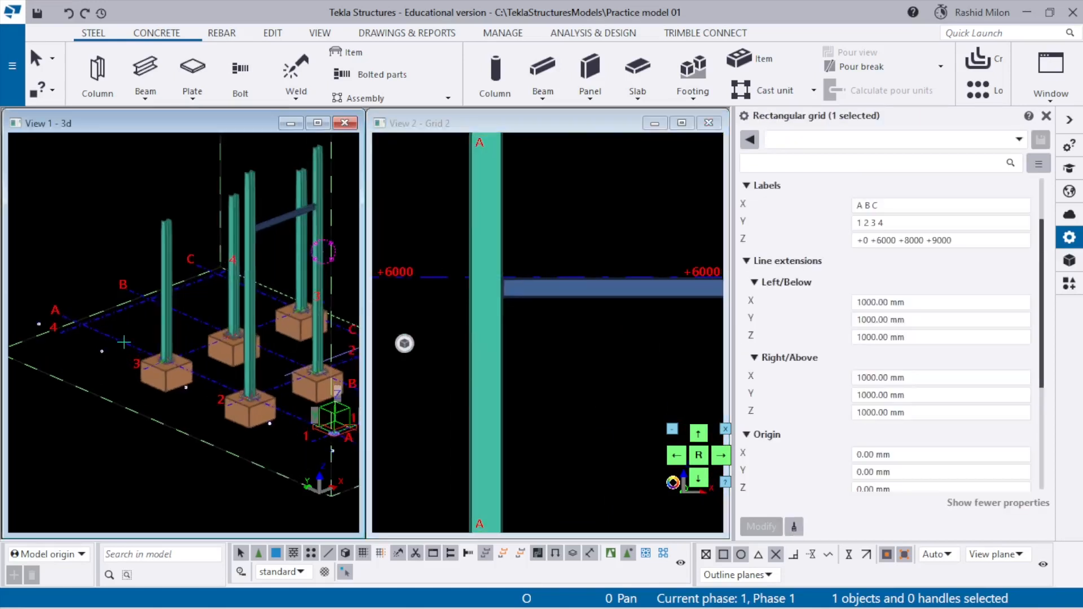
{"action": "left_click", "coordinate": [123, 342]}
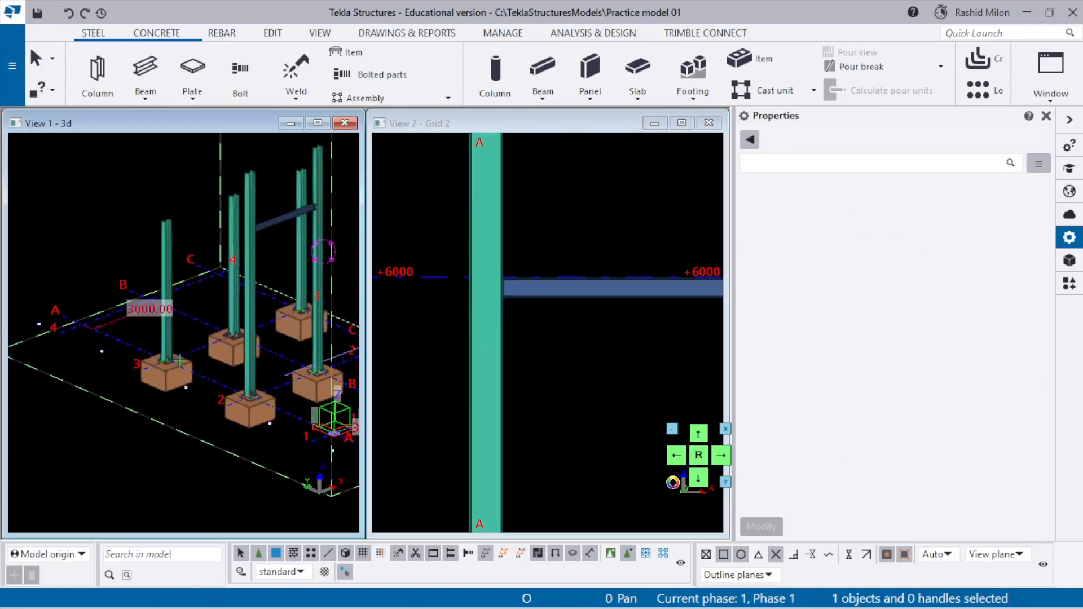
{"action": "right_click", "coordinate": [120, 410]}
{"action": "left_click", "coordinate": [85, 431]}
{"action": "scroll", "coordinate": [106, 364], "scroll_direction": "up", "scroll_amount": 2}
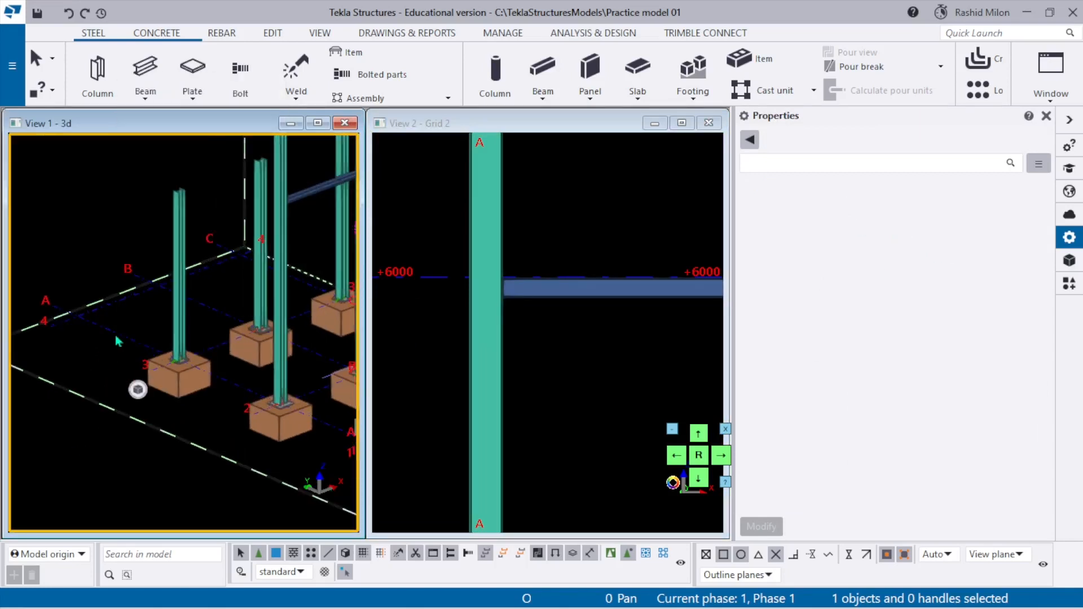
{"action": "left_click", "coordinate": [116, 338]}
{"action": "scroll", "coordinate": [891, 307], "scroll_direction": "down", "scroll_amount": 3}
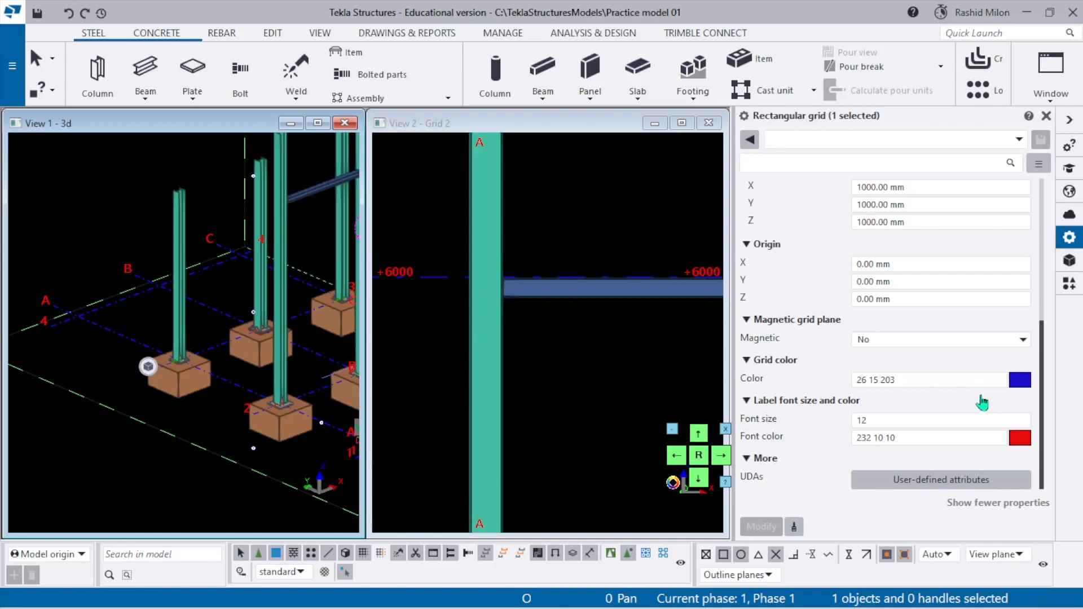
{"action": "left_click", "coordinate": [1025, 387]}
{"action": "left_click_drag", "start_coordinate": [1016, 427], "coordinate": [889, 389]}
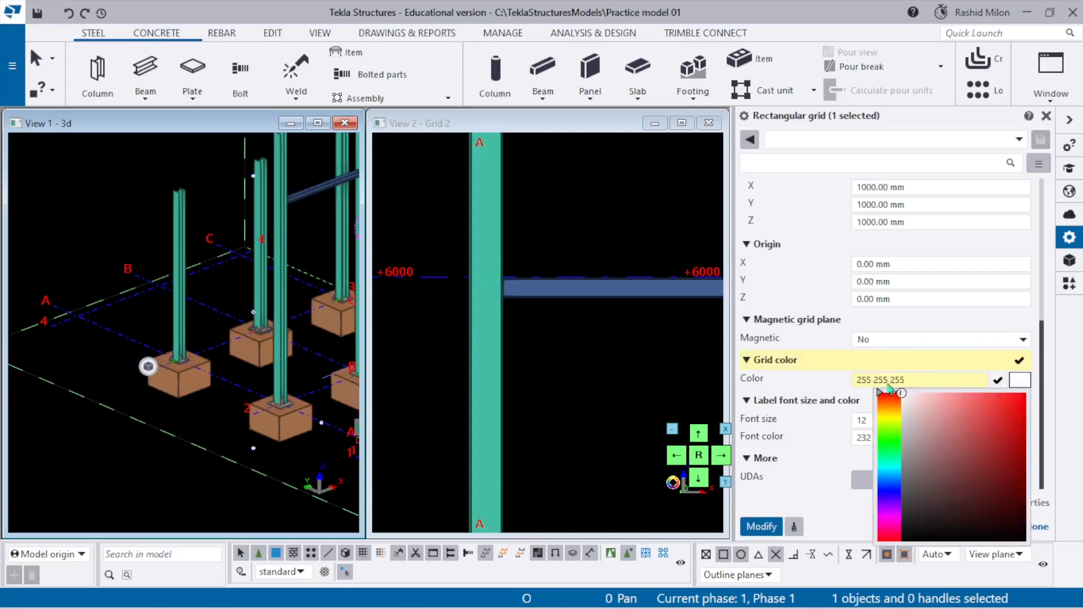
{"action": "left_click", "coordinate": [762, 526]}
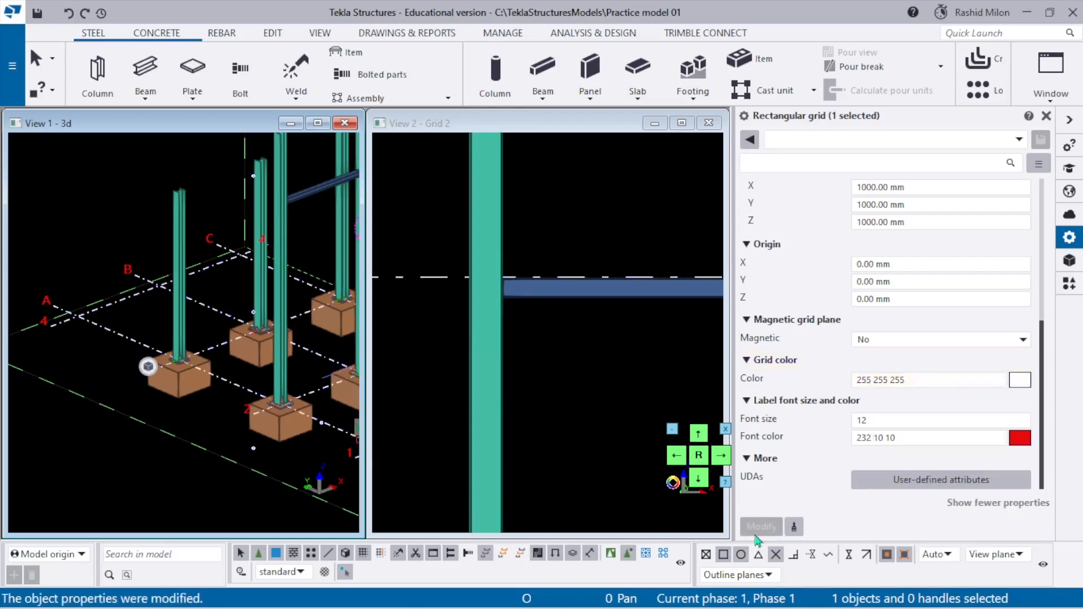
- Change the grid's label font color to white (255 255 255) and deselect the grid
{"action": "left_click", "coordinate": [429, 377]}
{"action": "left_click", "coordinate": [225, 384]}
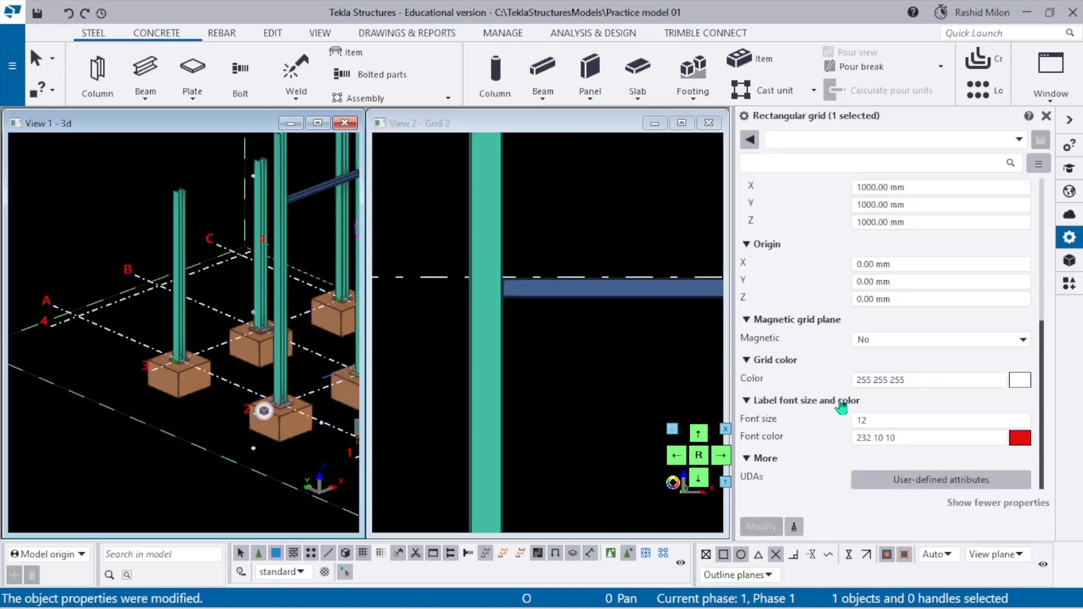
{"action": "left_click", "coordinate": [1020, 438]}
{"action": "left_click", "coordinate": [1019, 438]}
{"action": "left_click", "coordinate": [914, 465]}
{"action": "left_click_drag", "start_coordinate": [910, 467], "coordinate": [898, 450]}
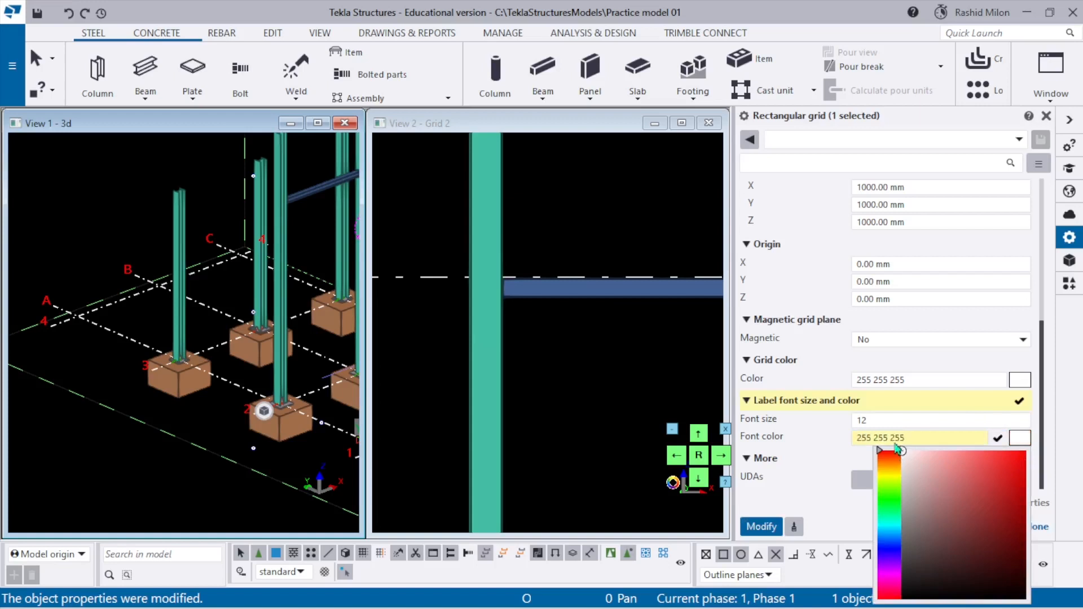
{"action": "left_click", "coordinate": [762, 527]}
{"action": "left_click", "coordinate": [604, 323]}
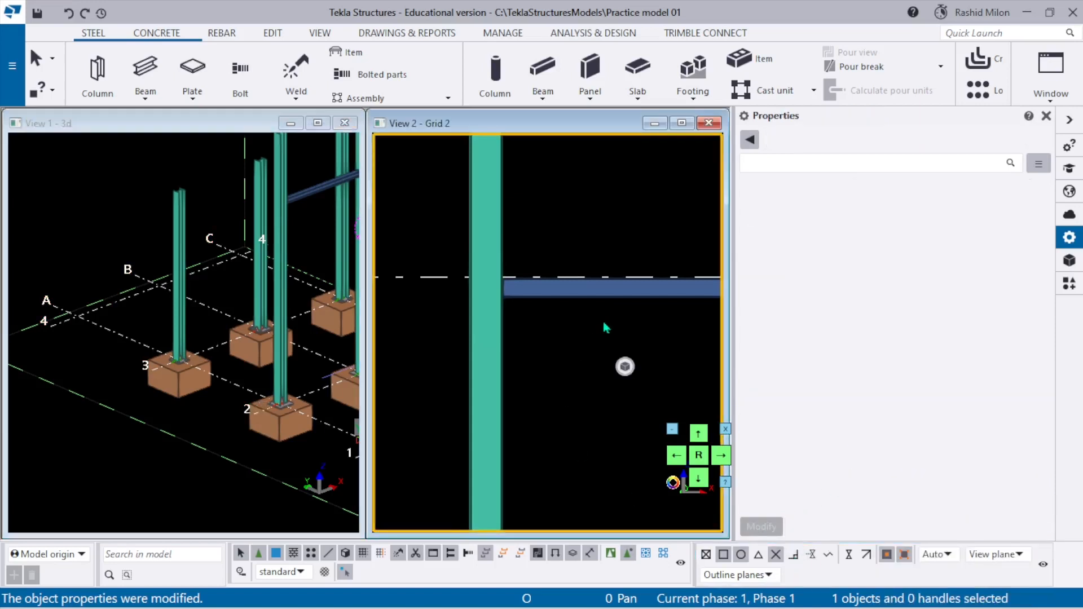
{"action": "scroll", "coordinate": [421, 286], "scroll_direction": "down", "scroll_amount": 1}
{"action": "scroll", "coordinate": [474, 276], "scroll_direction": "up", "scroll_amount": 5}
{"action": "middle_click_drag", "start_coordinate": [511, 274], "coordinate": [595, 289]}
{"action": "scroll", "coordinate": [596, 291], "scroll_direction": "down", "scroll_amount": 2}
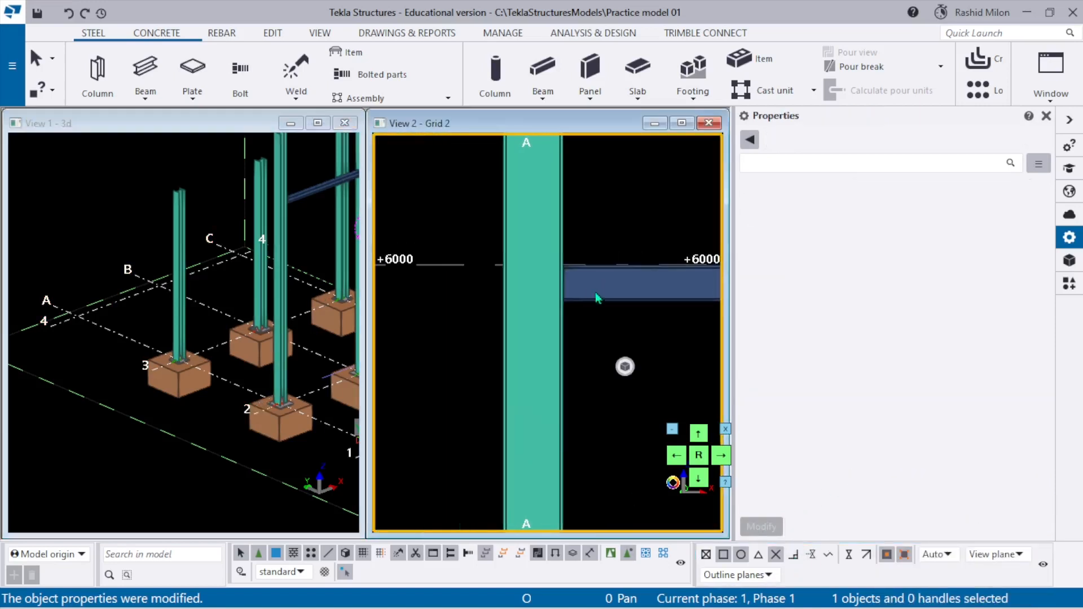
- Set the grid 2 beam's depth position to Middle at the +6000 level and deselect it
{"action": "left_click", "coordinate": [597, 295]}
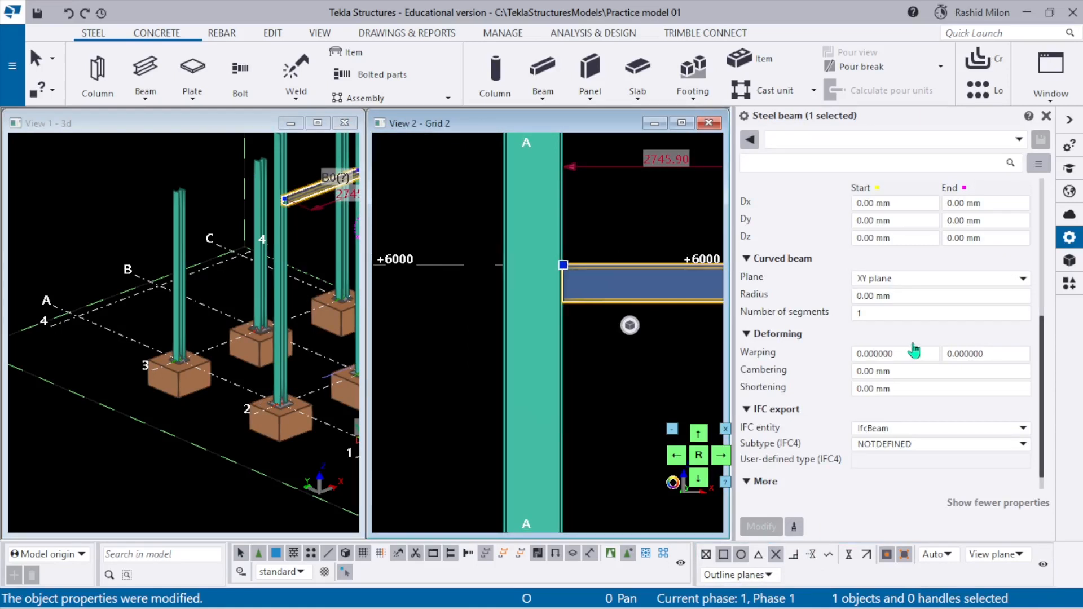
{"action": "scroll", "coordinate": [775, 269], "scroll_direction": "up", "scroll_amount": 5}
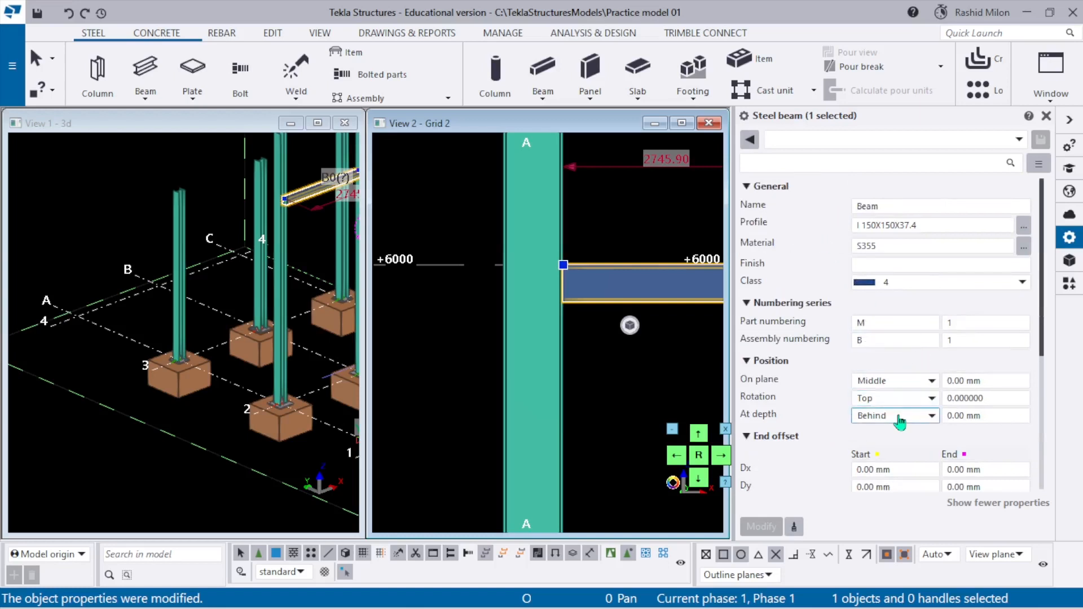
{"action": "left_click", "coordinate": [900, 420]}
{"action": "left_click", "coordinate": [900, 434]}
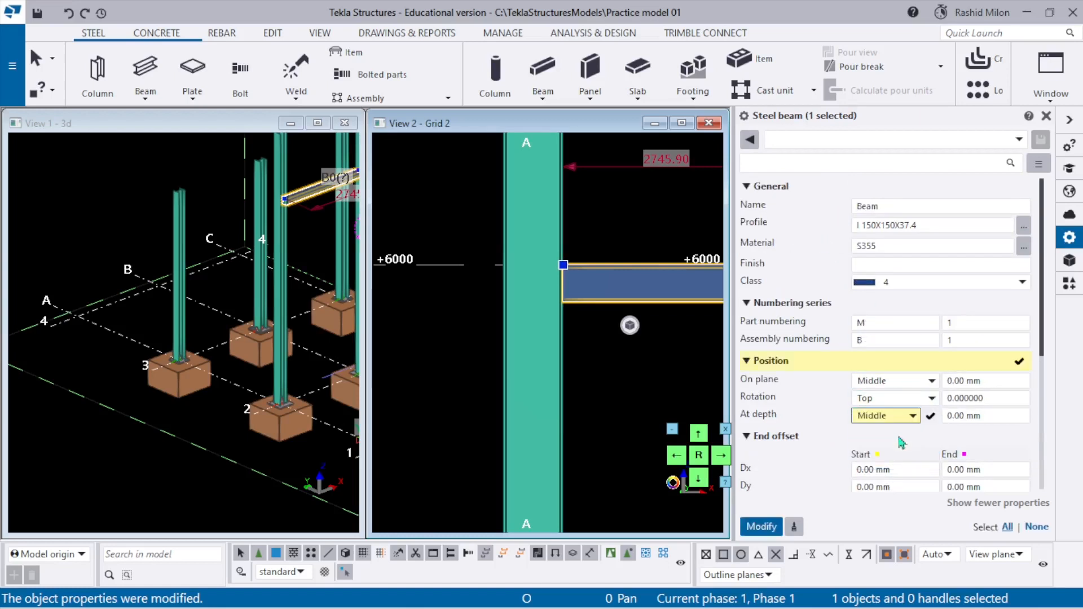
{"action": "left_click", "coordinate": [759, 523]}
{"action": "left_click", "coordinate": [633, 410]}
{"action": "scroll", "coordinate": [578, 252], "scroll_direction": "up", "scroll_amount": 5}
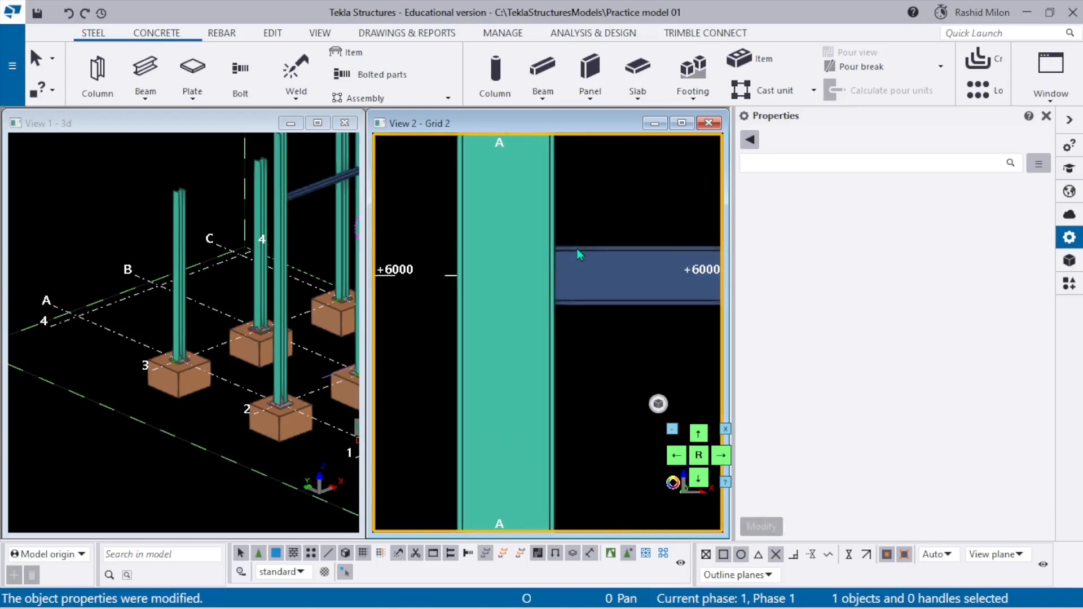
{"action": "scroll", "coordinate": [581, 277], "scroll_direction": "down", "scroll_amount": 3}
- Open the Applications & components catalog and bring the beam's end at the column into close 3D view
{"action": "left_click", "coordinate": [1069, 283]}
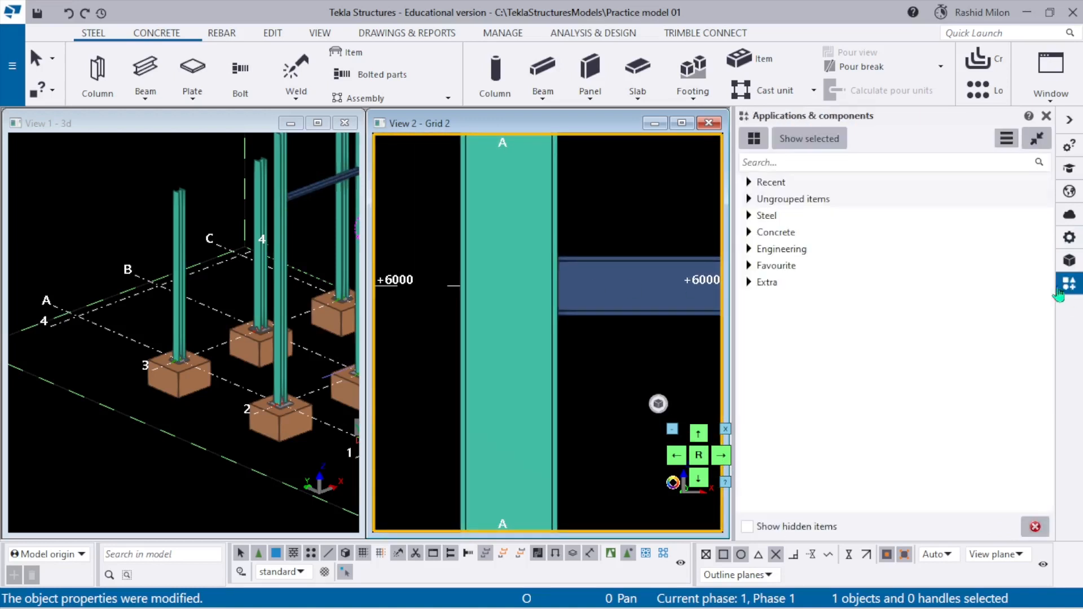
{"action": "scroll", "coordinate": [479, 309], "scroll_direction": "down", "scroll_amount": 4}
{"action": "scroll", "coordinate": [261, 197], "scroll_direction": "up", "scroll_amount": 1}
{"action": "middle_click_drag", "start_coordinate": [285, 193], "coordinate": [203, 296]}
{"action": "scroll", "coordinate": [269, 266], "scroll_direction": "up", "scroll_amount": 3}
{"action": "scroll", "coordinate": [305, 282], "scroll_direction": "up", "scroll_amount": 5}
{"action": "middle_click_drag", "start_coordinate": [305, 284], "coordinate": [349, 282], "text": "ctrl"}
{"action": "left_click", "coordinate": [975, 163]}
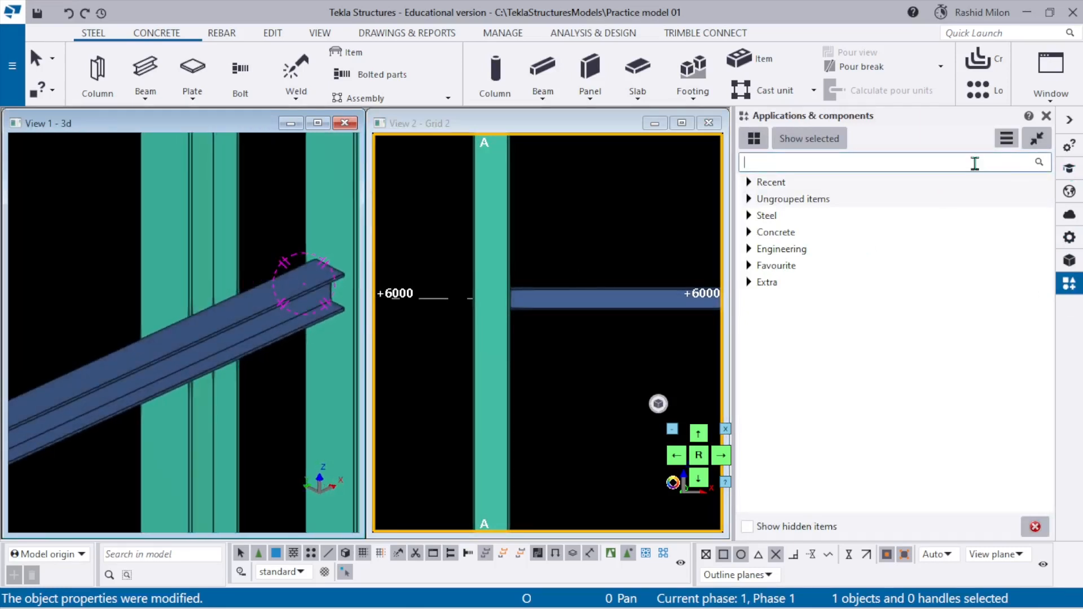
{"action": "type", "text": "46"}
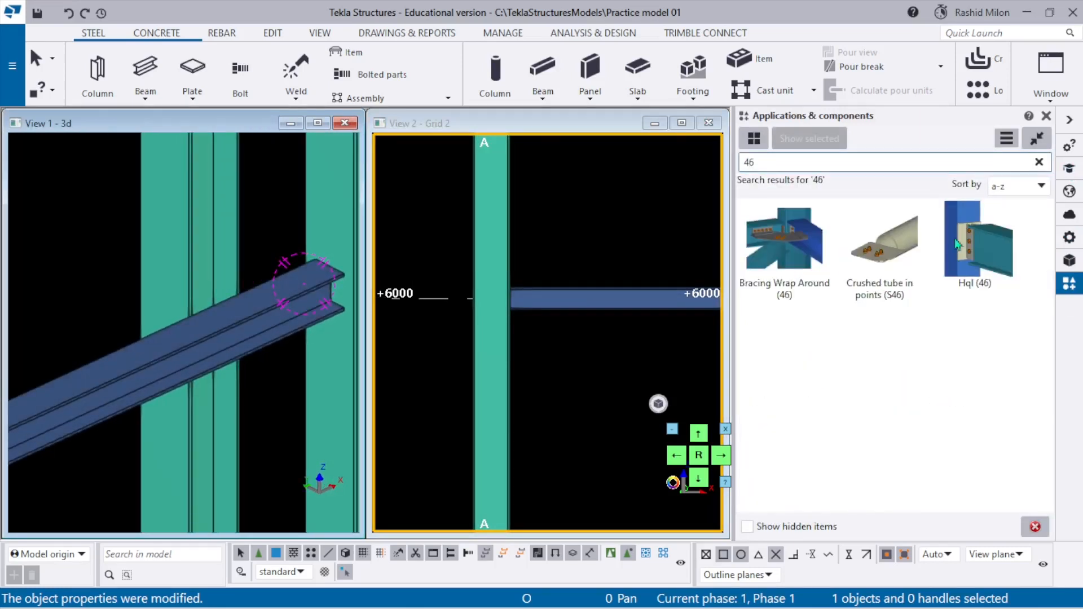
{"action": "left_click", "coordinate": [978, 240]}
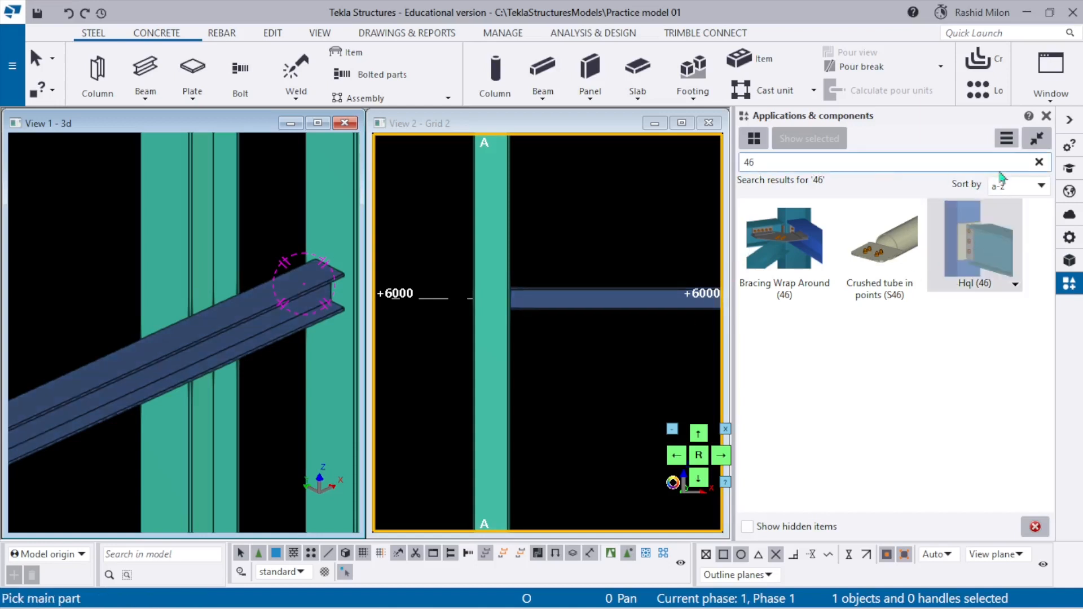
{"action": "left_click", "coordinate": [1038, 162]}
{"action": "type", "text": "4"}
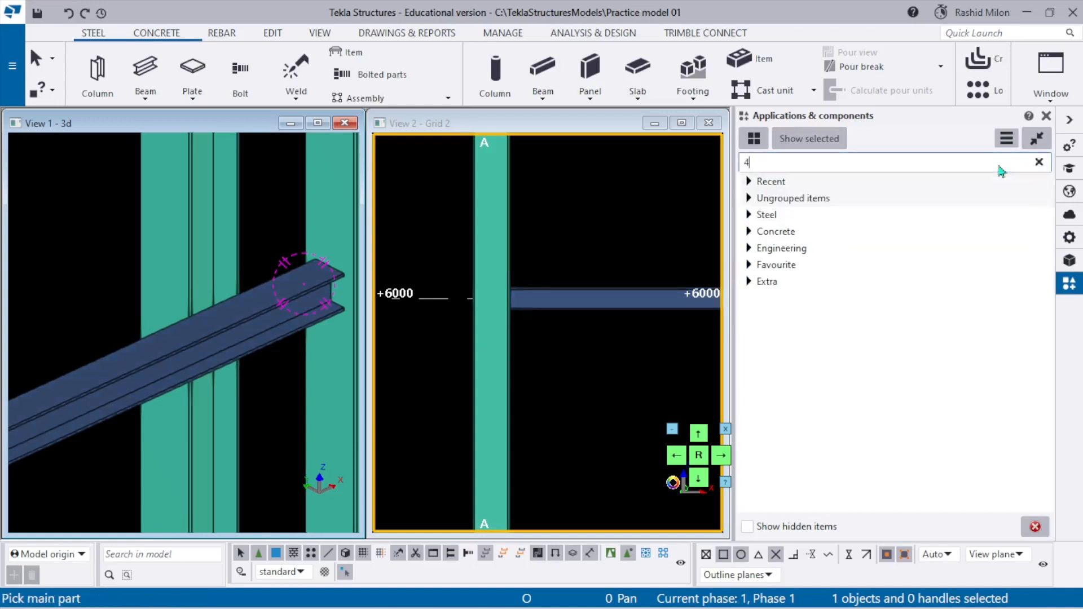
{"action": "key", "text": "BackSpace"}
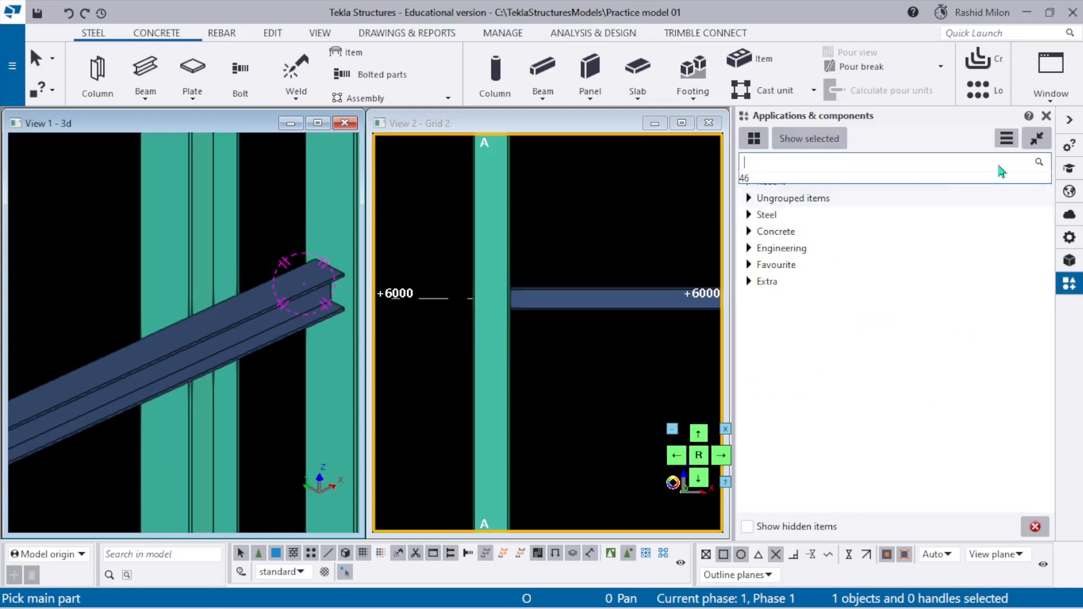
- Find the Shear plate simple (146) connection in the catalog and accept its standard settings
{"action": "type", "text": "146"}
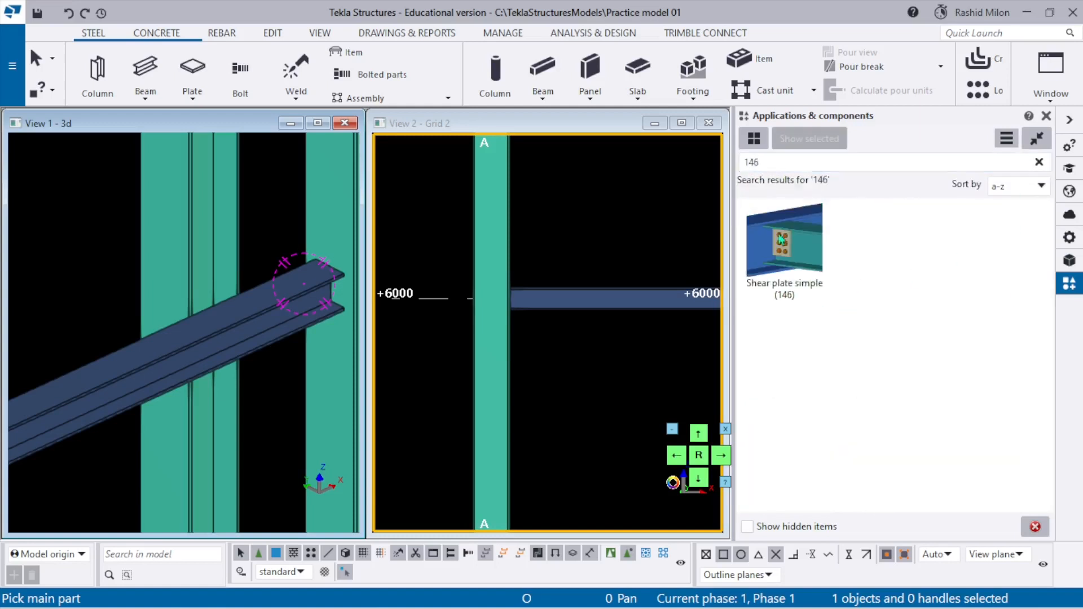
{"action": "left_click", "coordinate": [785, 242]}
{"action": "scroll", "coordinate": [84, 294], "scroll_direction": "down", "scroll_amount": 3}
{"action": "scroll", "coordinate": [215, 269], "scroll_direction": "up", "scroll_amount": 1}
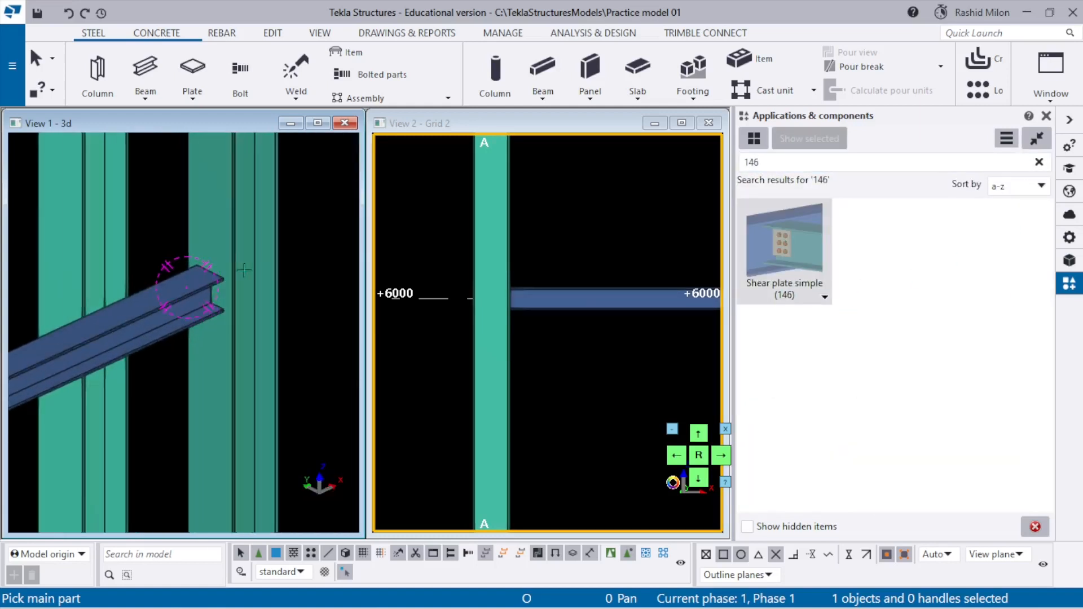
{"action": "double_click", "coordinate": [793, 244]}
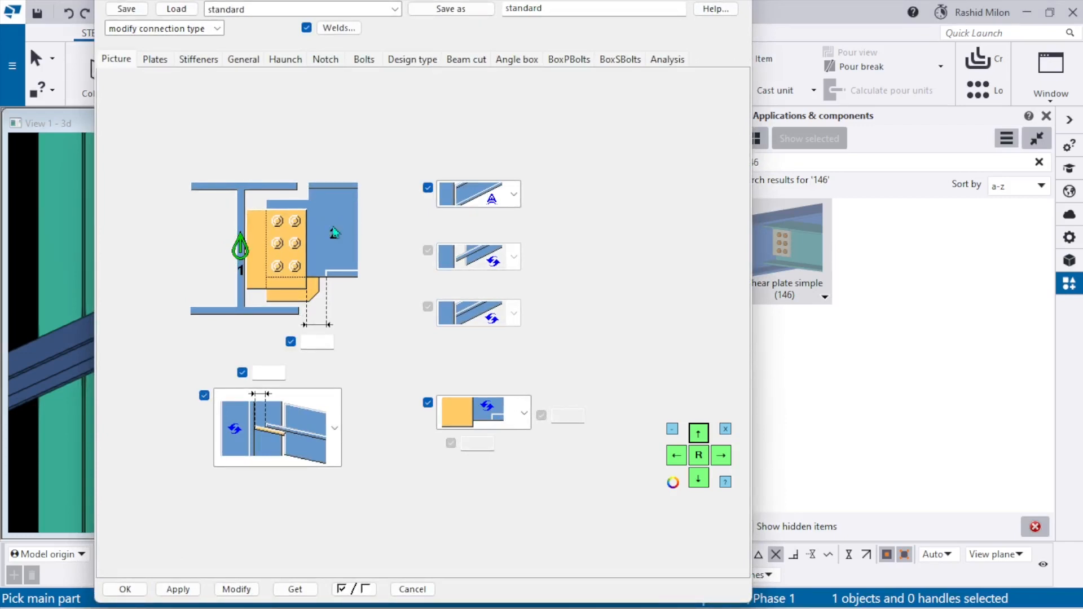
{"action": "left_click", "coordinate": [178, 589]}
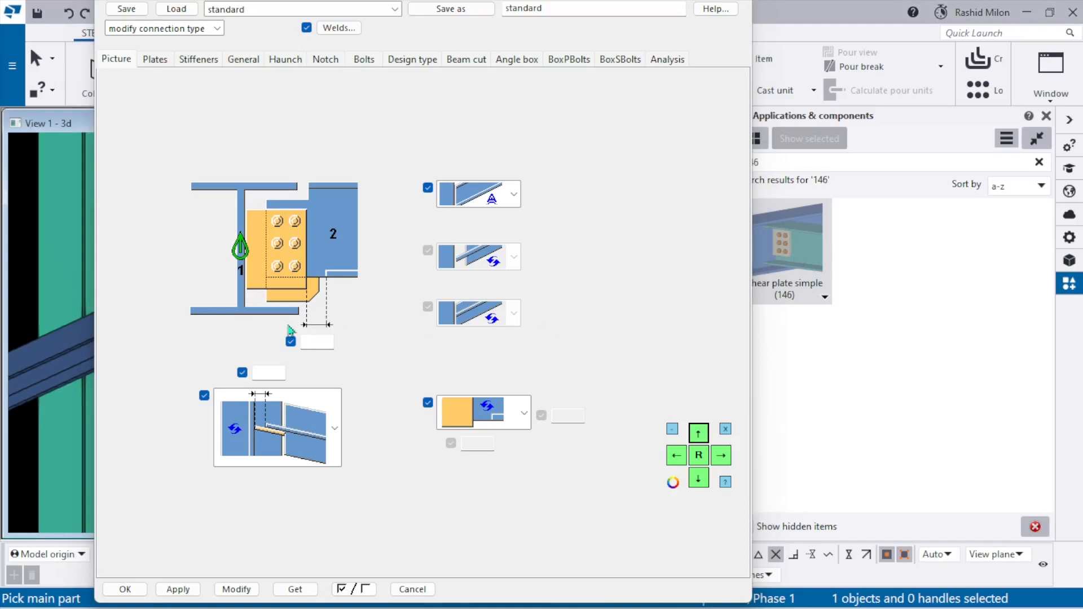
{"action": "left_click", "coordinate": [125, 589]}
- Create the shear plate connection with the column as main part and the beam as secondary part, and end the command
{"action": "left_click", "coordinate": [207, 323]}
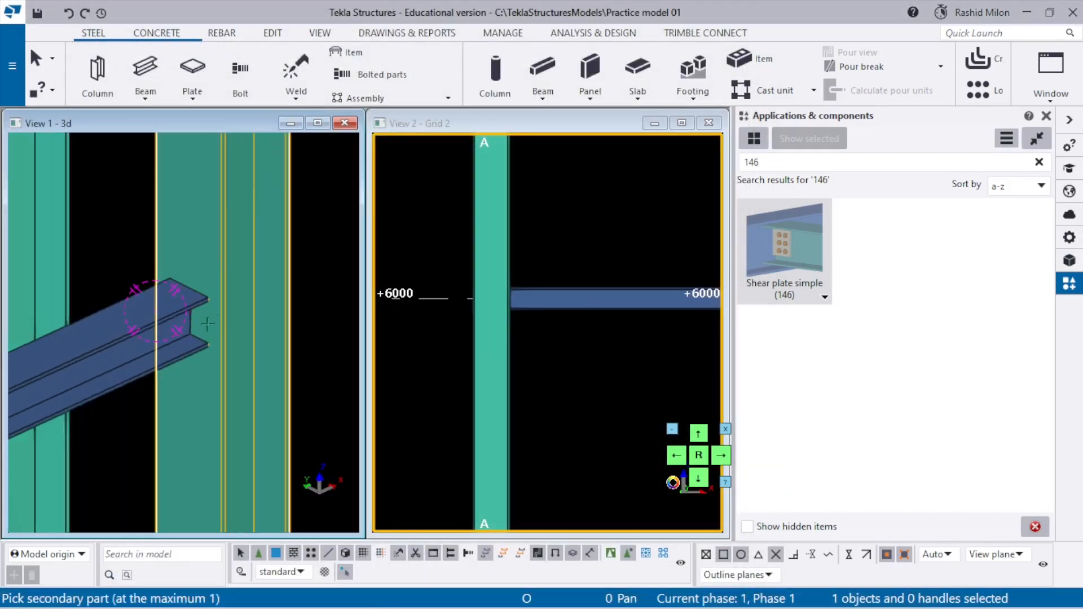
{"action": "scroll", "coordinate": [207, 324], "scroll_direction": "up", "scroll_amount": 2}
{"action": "left_click", "coordinate": [190, 287]}
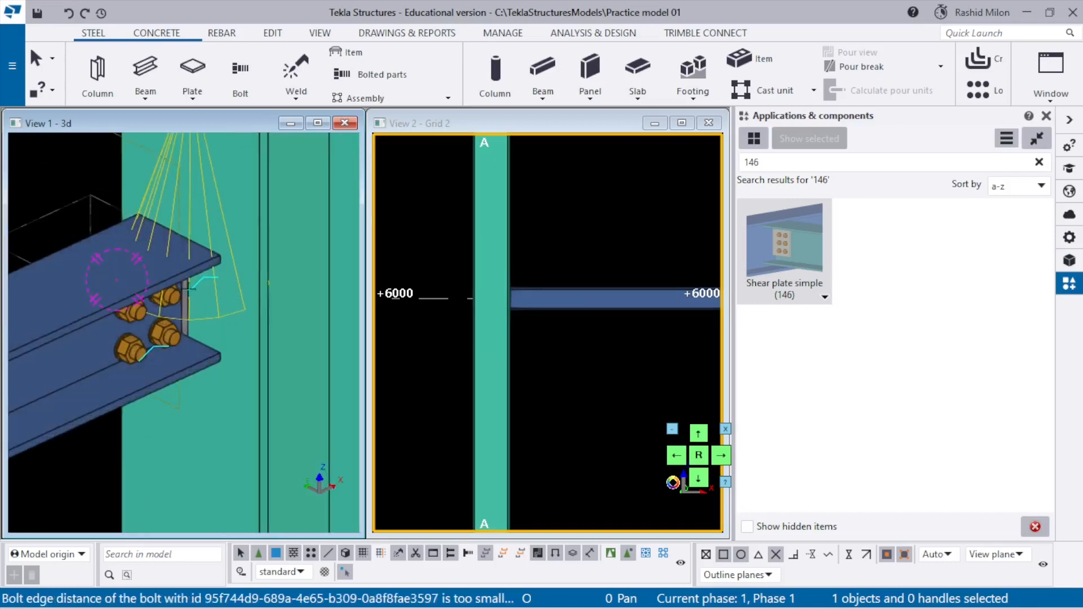
{"action": "right_click", "coordinate": [189, 289]}
{"action": "left_click", "coordinate": [212, 299]}
- Open the new connection's properties and set the tab plate thickness to 10 mm
{"action": "scroll", "coordinate": [162, 320], "scroll_direction": "down", "scroll_amount": 2}
{"action": "middle_click_drag", "start_coordinate": [162, 321], "coordinate": [519, 253], "text": "ctrl"}
{"action": "scroll", "coordinate": [181, 325], "scroll_direction": "up", "scroll_amount": 2}
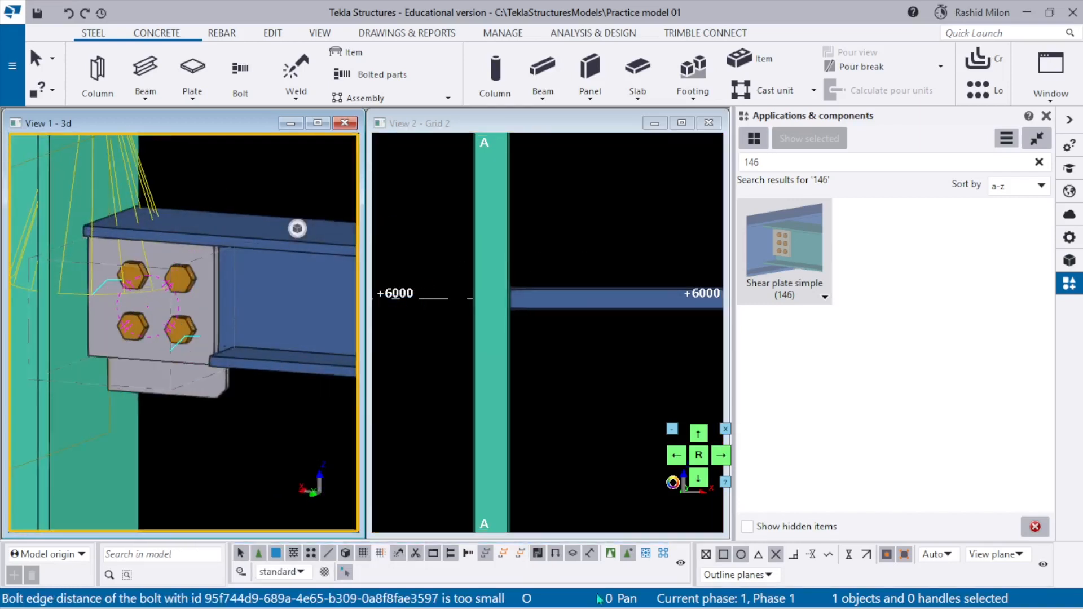
{"action": "scroll", "coordinate": [169, 339], "scroll_direction": "up", "scroll_amount": 2}
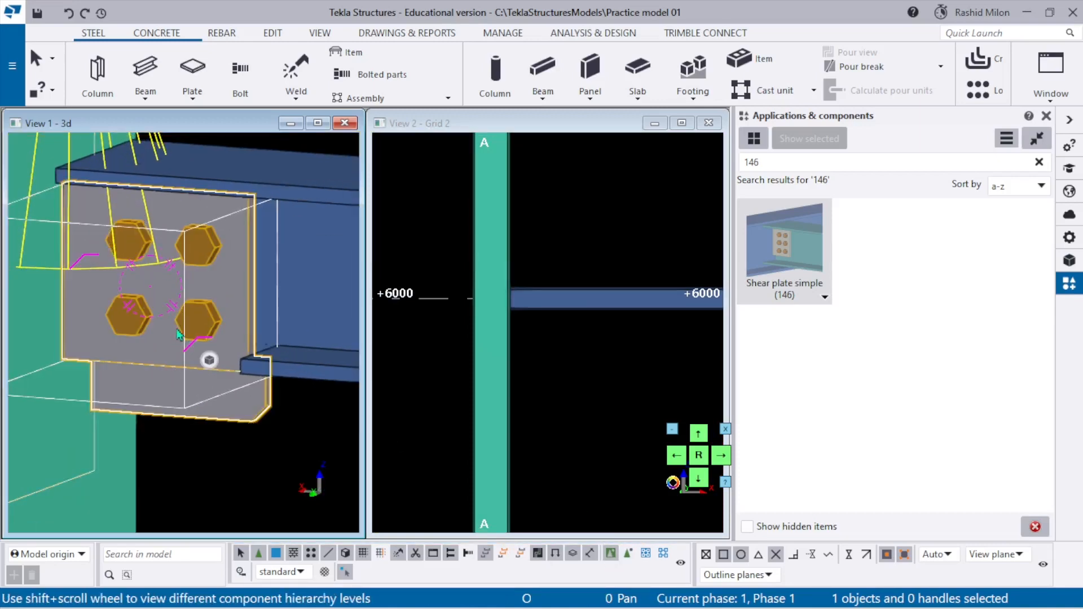
{"action": "double_click", "coordinate": [210, 309]}
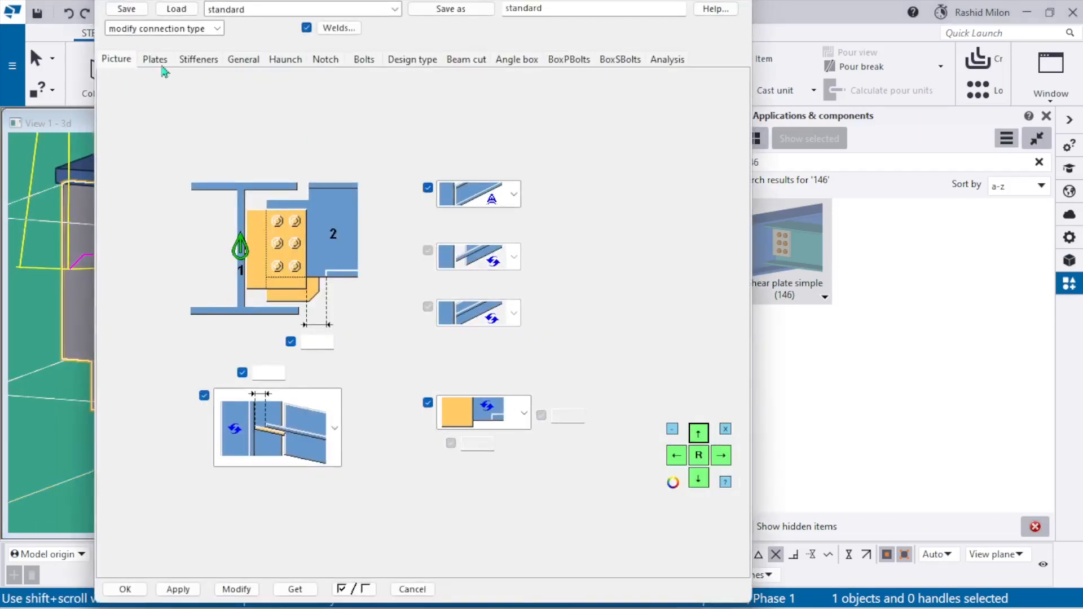
{"action": "left_click", "coordinate": [162, 70]}
{"action": "left_click", "coordinate": [223, 99]}
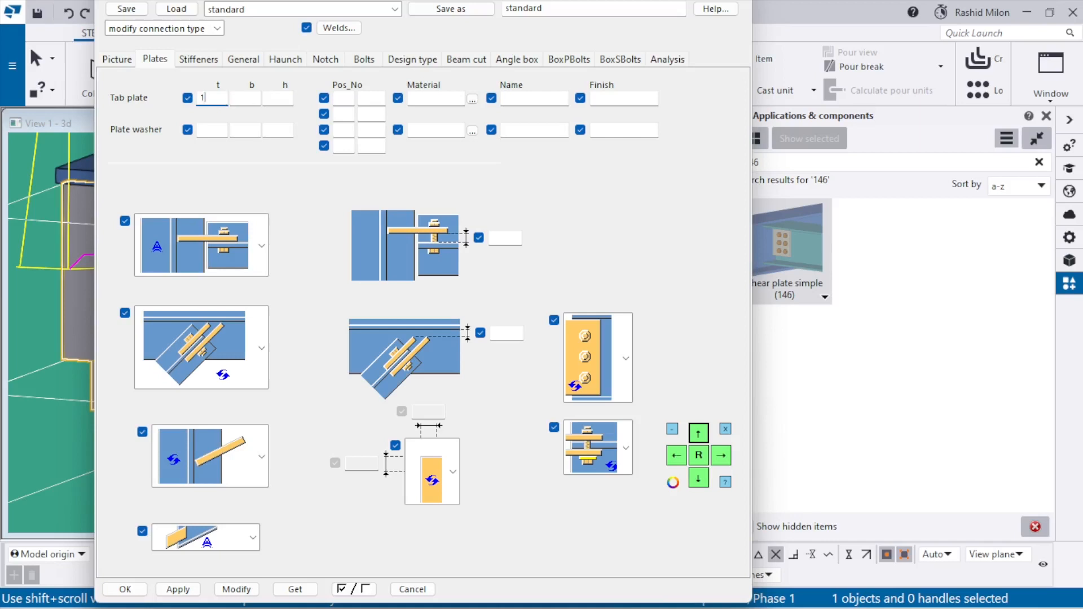
- Set the connection's bolts to 2 rows in 1 column and apply the changes to the model
{"action": "left_click", "coordinate": [364, 60]}
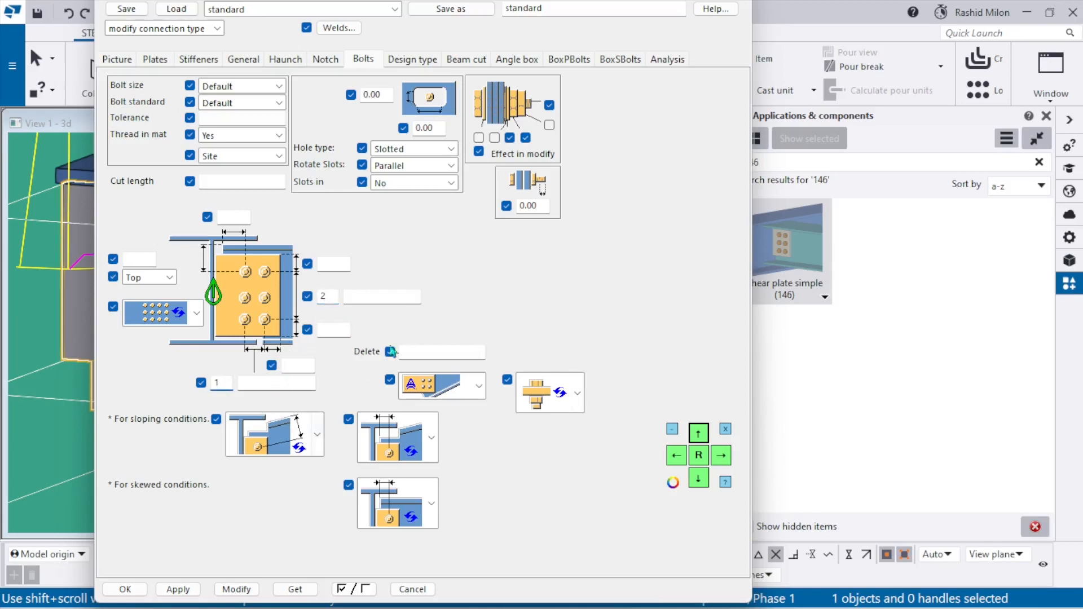
{"action": "left_click", "coordinate": [236, 589]}
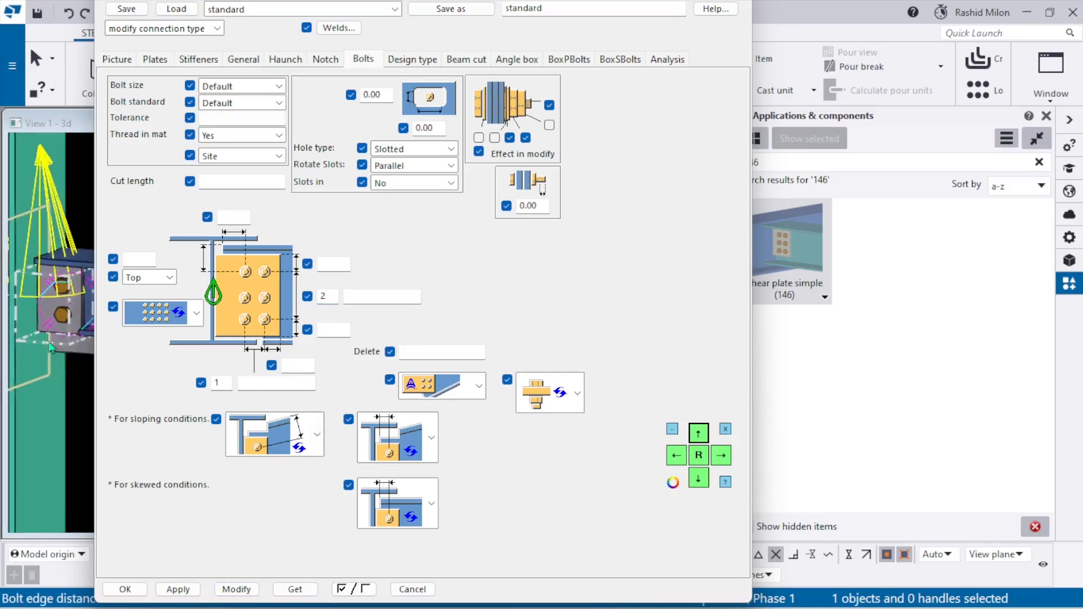
{"action": "scroll", "coordinate": [51, 348], "scroll_direction": "up", "scroll_amount": 3}
{"action": "middle_click_drag", "start_coordinate": [77, 360], "coordinate": [45, 340]}
{"action": "scroll", "coordinate": [83, 352], "scroll_direction": "down", "scroll_amount": 2}
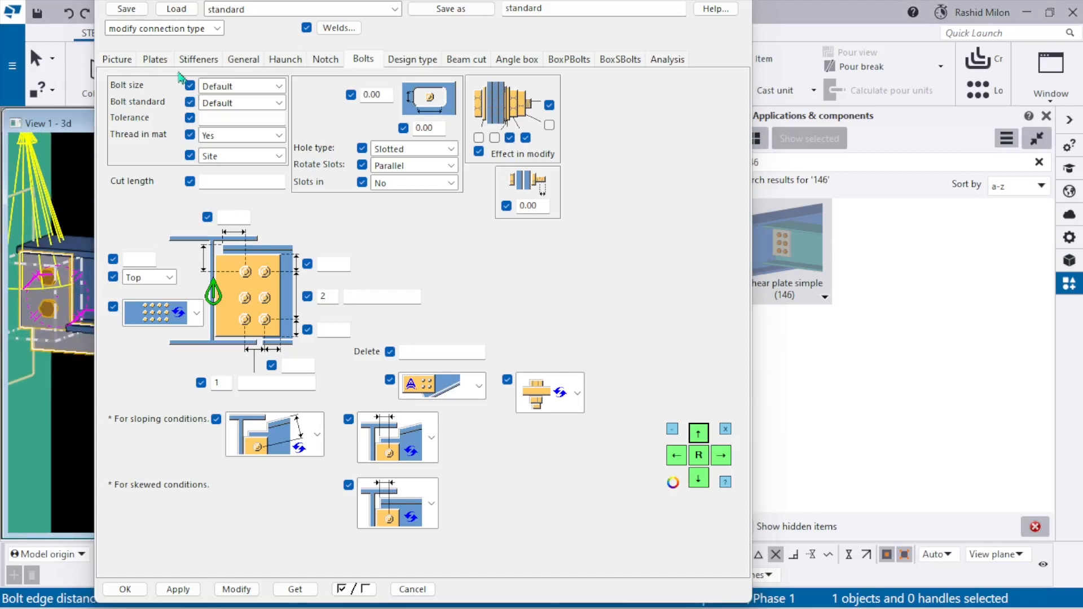
- Set the thickness of both haunch plates, top and bottom, to 0 and apply the change to the connection
{"action": "left_click", "coordinate": [156, 60]}
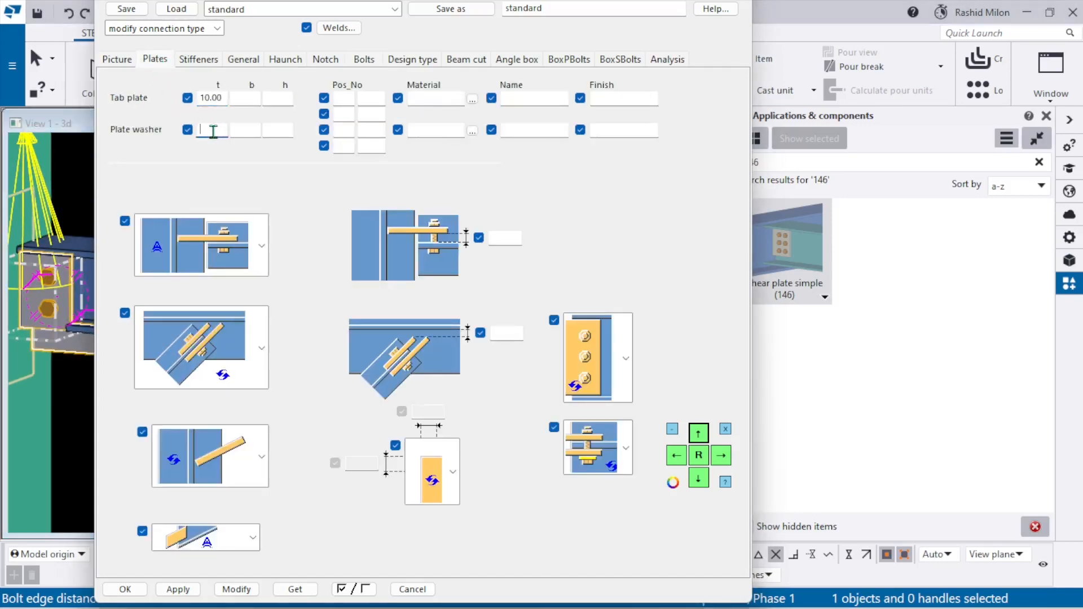
{"action": "left_click", "coordinate": [243, 59]}
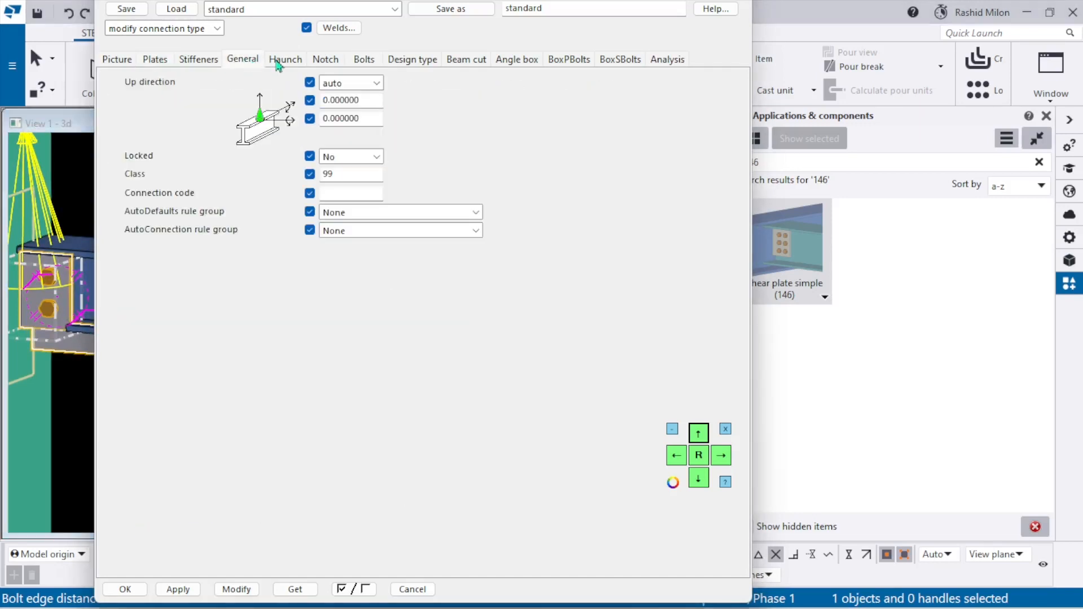
{"action": "left_click", "coordinate": [284, 60]}
{"action": "type", "text": "0"}
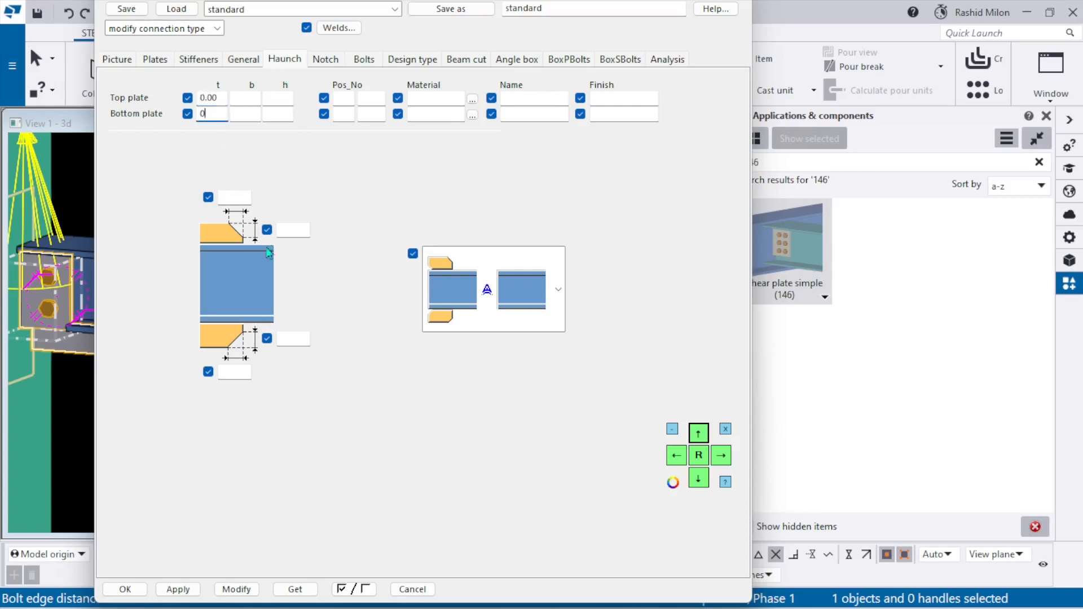
{"action": "left_click", "coordinate": [244, 60]}
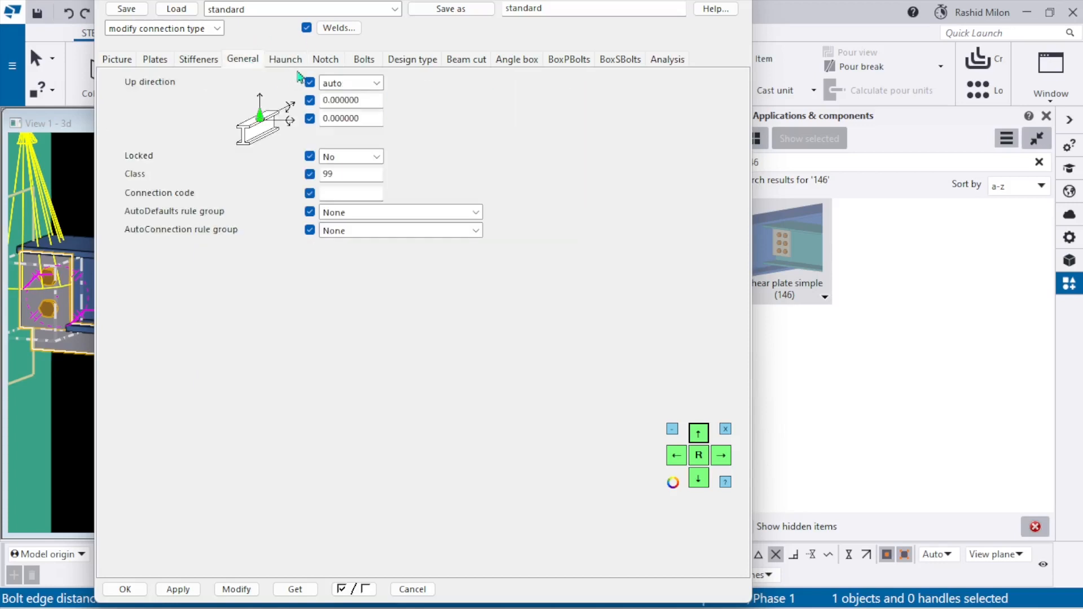
{"action": "left_click", "coordinate": [236, 589]}
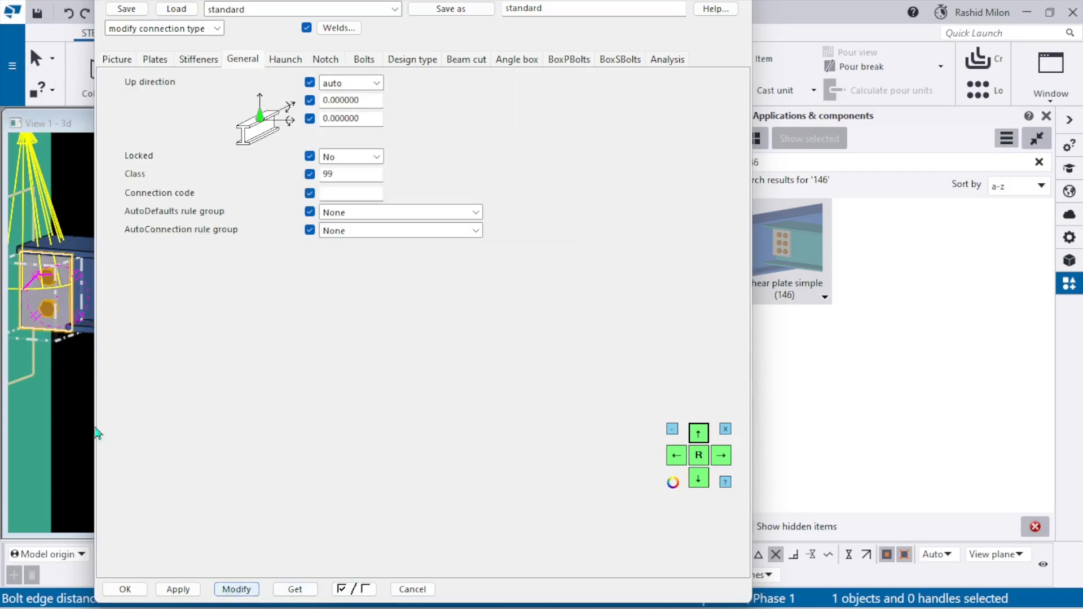
{"action": "scroll", "coordinate": [54, 288], "scroll_direction": "up", "scroll_amount": 5}
{"action": "scroll", "coordinate": [54, 288], "scroll_direction": "down", "scroll_amount": 3}
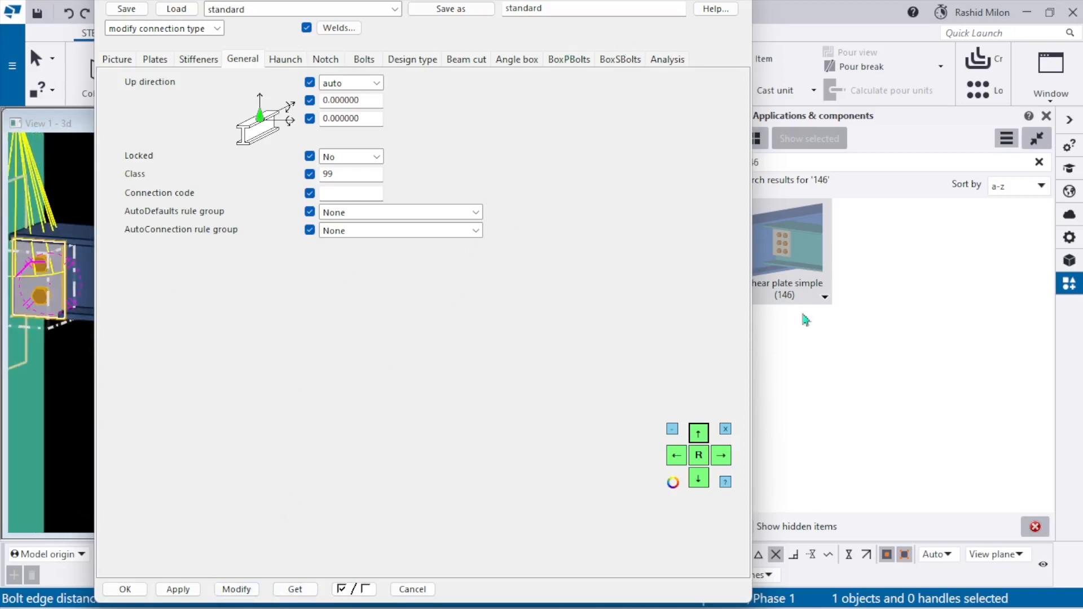
- Inspect the modified shear plate joint in the 3D view from several angles and close the connection's properties
{"action": "left_click", "coordinate": [722, 456]}
{"action": "scroll", "coordinate": [87, 239], "scroll_direction": "up", "scroll_amount": 2}
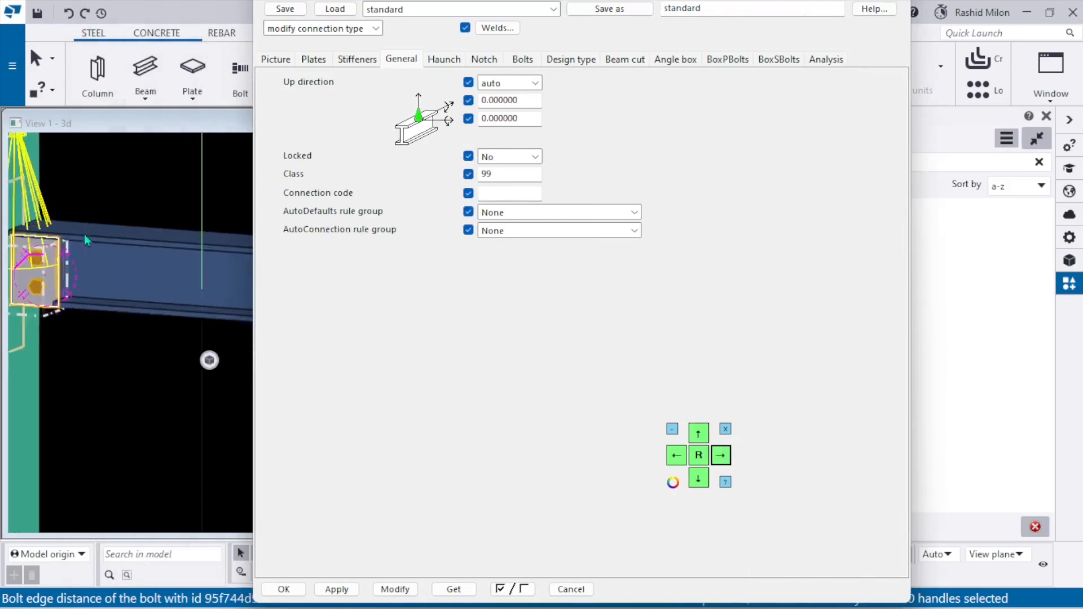
{"action": "middle_click_drag", "start_coordinate": [87, 239], "coordinate": [229, 191]}
{"action": "scroll", "coordinate": [164, 234], "scroll_direction": "up", "scroll_amount": 4}
{"action": "middle_click_drag", "start_coordinate": [160, 239], "coordinate": [194, 156], "text": "ctrl"}
{"action": "right_click", "coordinate": [195, 156]}
{"action": "left_click", "coordinate": [244, 251]}
{"action": "scroll", "coordinate": [181, 271], "scroll_direction": "up", "scroll_amount": 3}
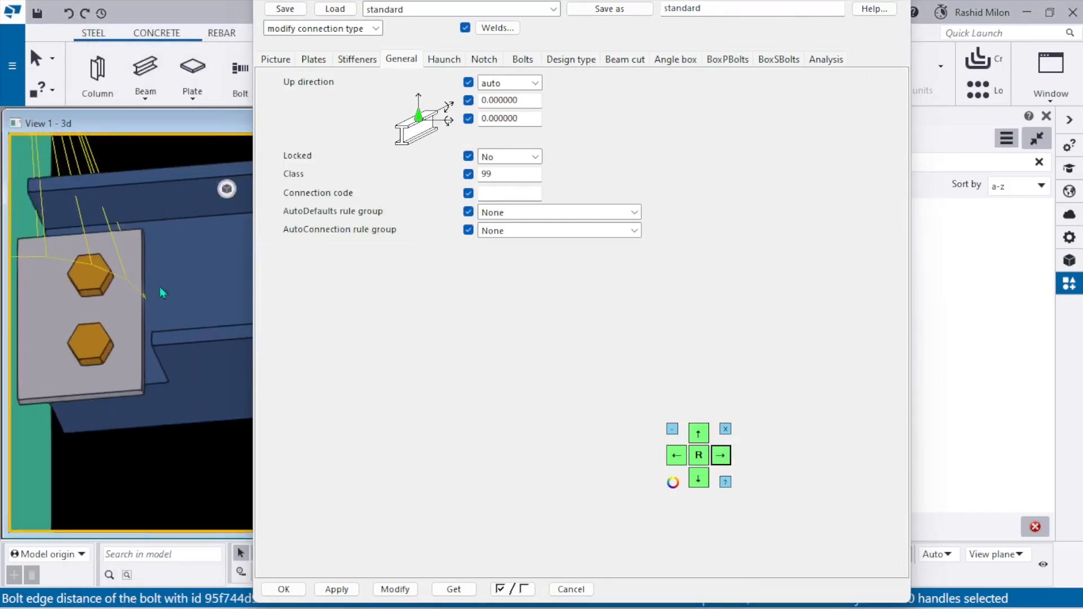
{"action": "middle_click_drag", "start_coordinate": [162, 293], "coordinate": [197, 354], "text": "ctrl"}
{"action": "left_click", "coordinate": [291, 591]}
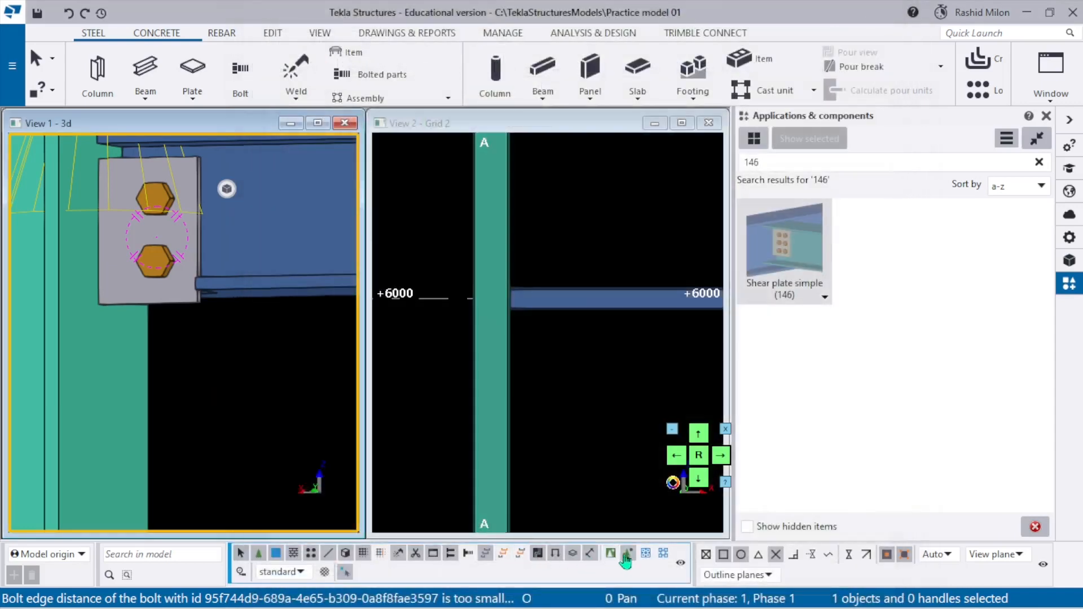
- Examine the dimensions and properties of the shear plate and the beam by selecting each individually, and clear the selection
{"action": "scroll", "coordinate": [303, 399], "scroll_direction": "up", "scroll_amount": 5}
{"action": "left_click", "coordinate": [145, 274]}
{"action": "middle_click_drag", "start_coordinate": [144, 274], "coordinate": [176, 376]}
{"action": "scroll", "coordinate": [176, 377], "scroll_direction": "down", "scroll_amount": 2}
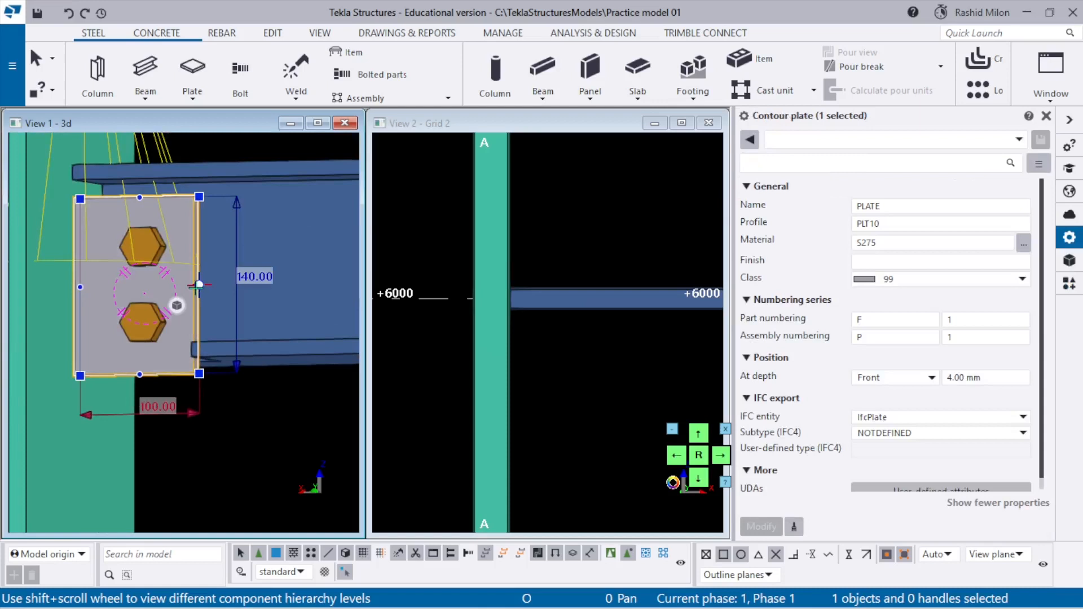
{"action": "left_click", "coordinate": [295, 350]}
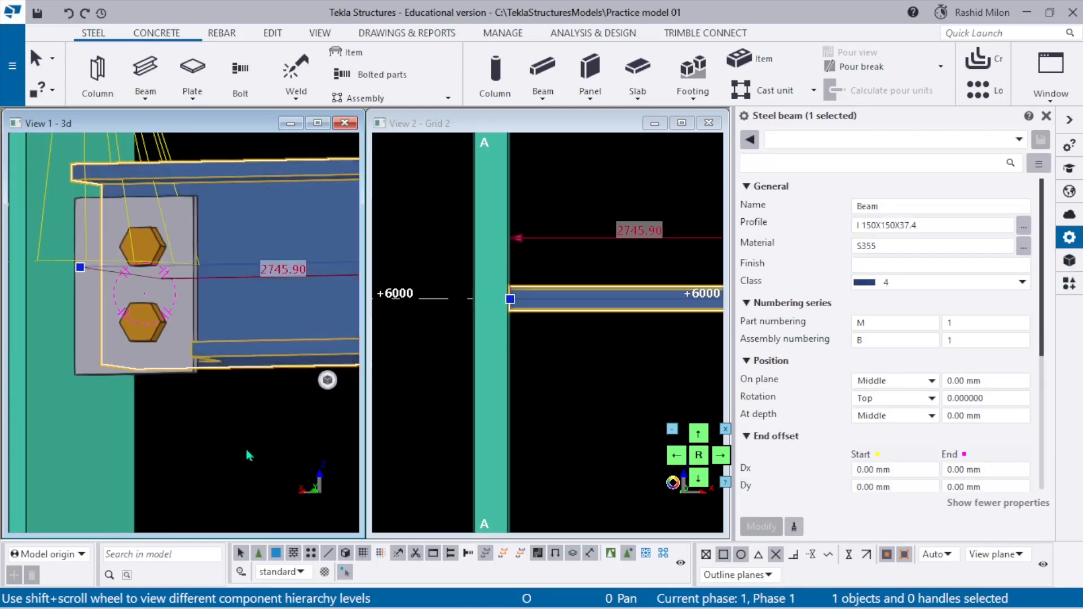
{"action": "left_click", "coordinate": [268, 400]}
{"action": "scroll", "coordinate": [276, 337], "scroll_direction": "up", "scroll_amount": 2}
{"action": "scroll", "coordinate": [247, 371], "scroll_direction": "down", "scroll_amount": 2}
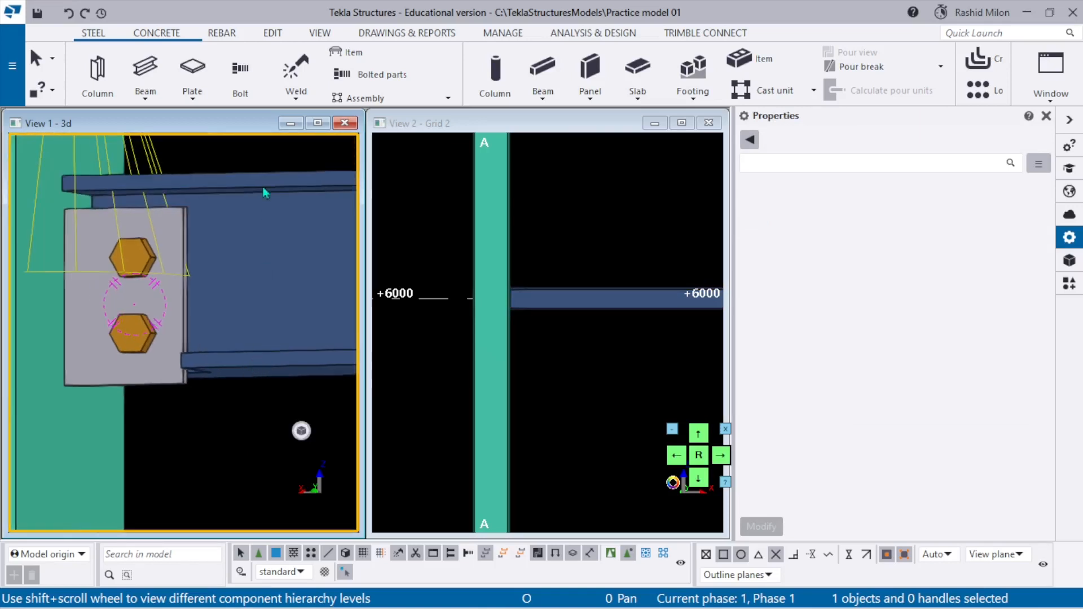
- Measure the thickness of the beam's top flange at its column end and finish measuring
{"action": "scroll", "coordinate": [263, 158], "scroll_direction": "up", "scroll_amount": 3}
{"action": "key", "text": "f"}
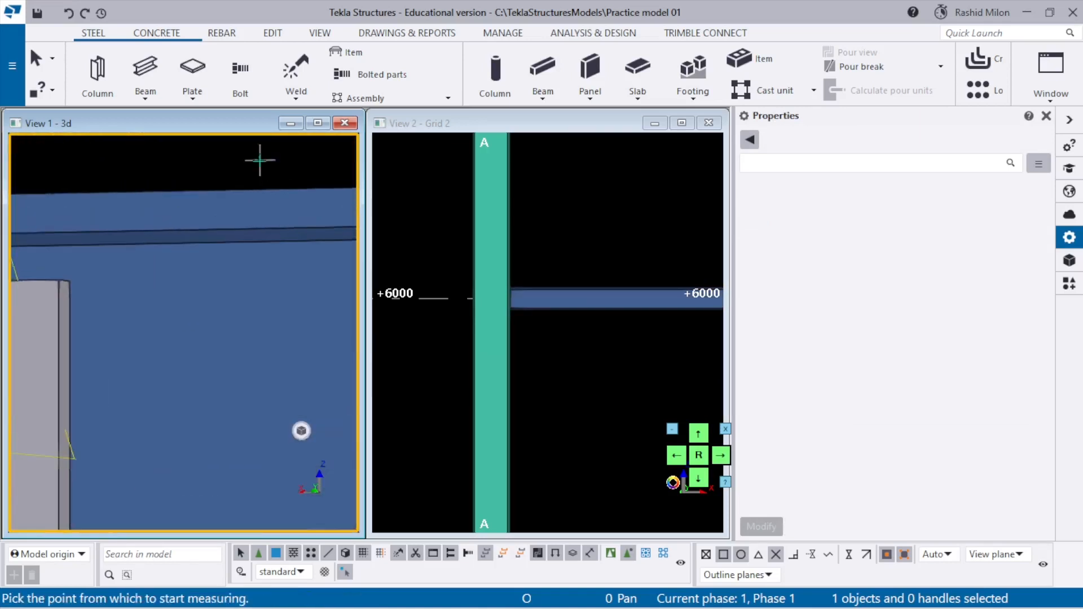
{"action": "left_click", "coordinate": [242, 190]}
{"action": "scroll", "coordinate": [241, 235], "scroll_direction": "down", "scroll_amount": 4}
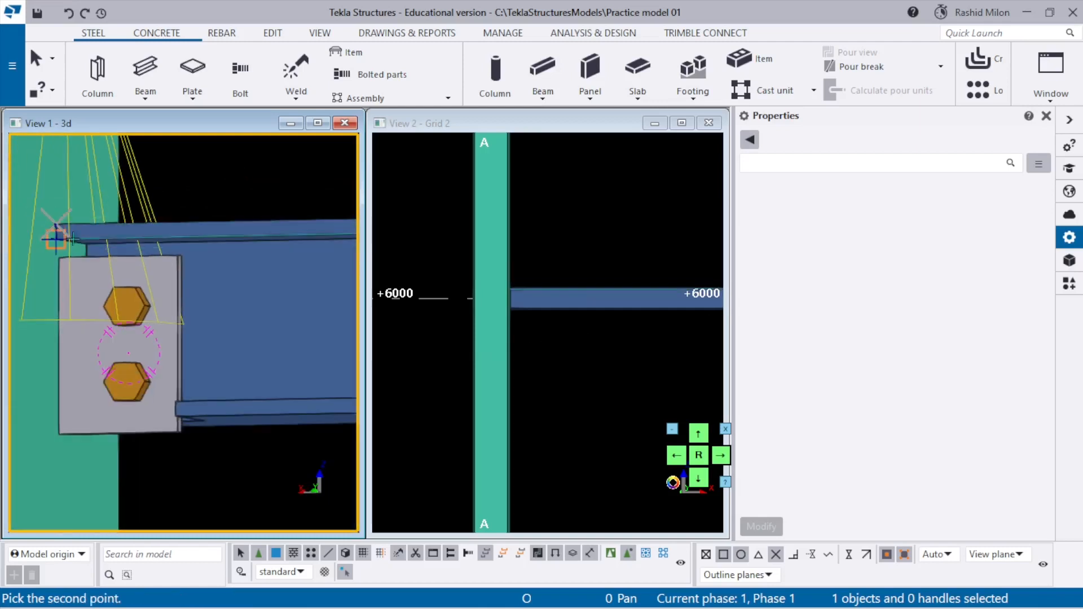
{"action": "scroll", "coordinate": [54, 236], "scroll_direction": "up", "scroll_amount": 4}
{"action": "scroll", "coordinate": [90, 225], "scroll_direction": "up", "scroll_amount": 4}
{"action": "left_click", "coordinate": [133, 256]}
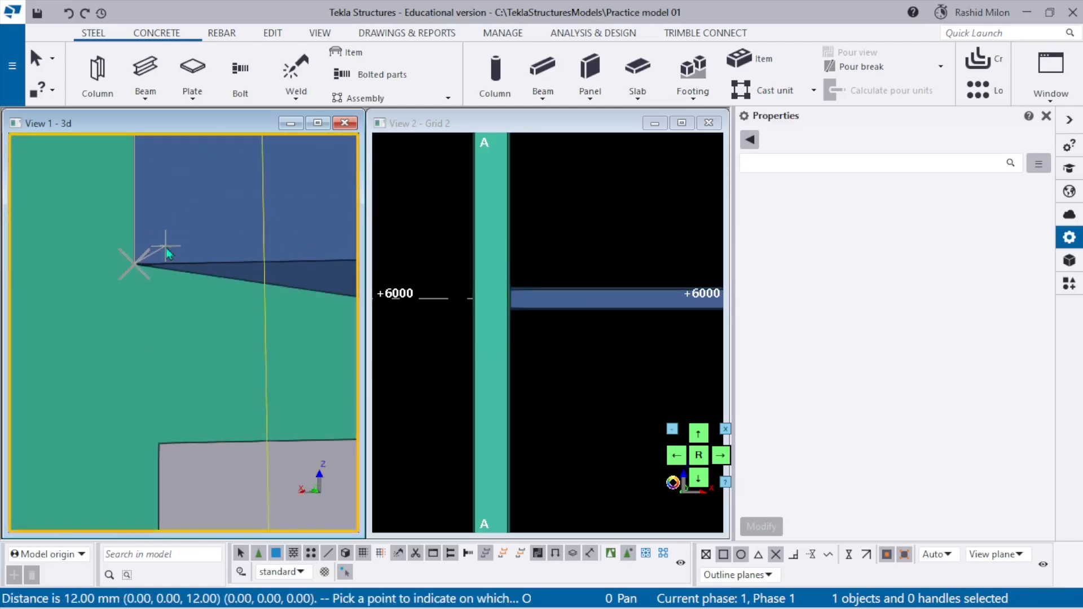
{"action": "left_click", "coordinate": [110, 318]}
{"action": "scroll", "coordinate": [110, 318], "scroll_direction": "down", "scroll_amount": 3}
{"action": "scroll", "coordinate": [128, 220], "scroll_direction": "down", "scroll_amount": 6}
{"action": "right_click", "coordinate": [299, 188]}
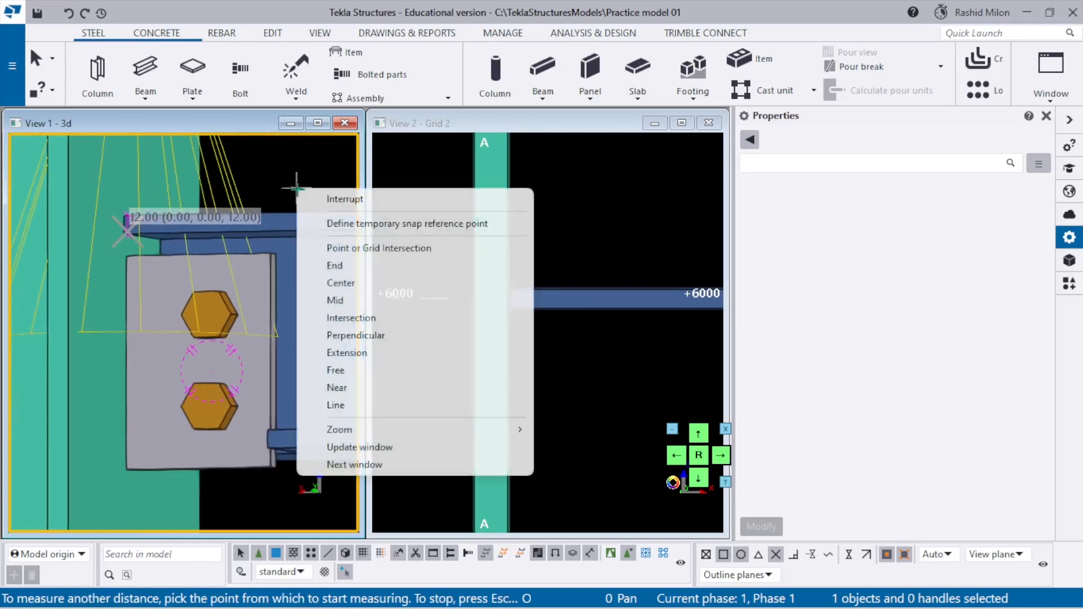
{"action": "left_click", "coordinate": [321, 199]}
- Inspect the shear plate against the beam's depth, check the plate's properties and clear the selection
{"action": "scroll", "coordinate": [93, 190], "scroll_direction": "down", "scroll_amount": 2}
{"action": "scroll", "coordinate": [252, 312], "scroll_direction": "up", "scroll_amount": 2}
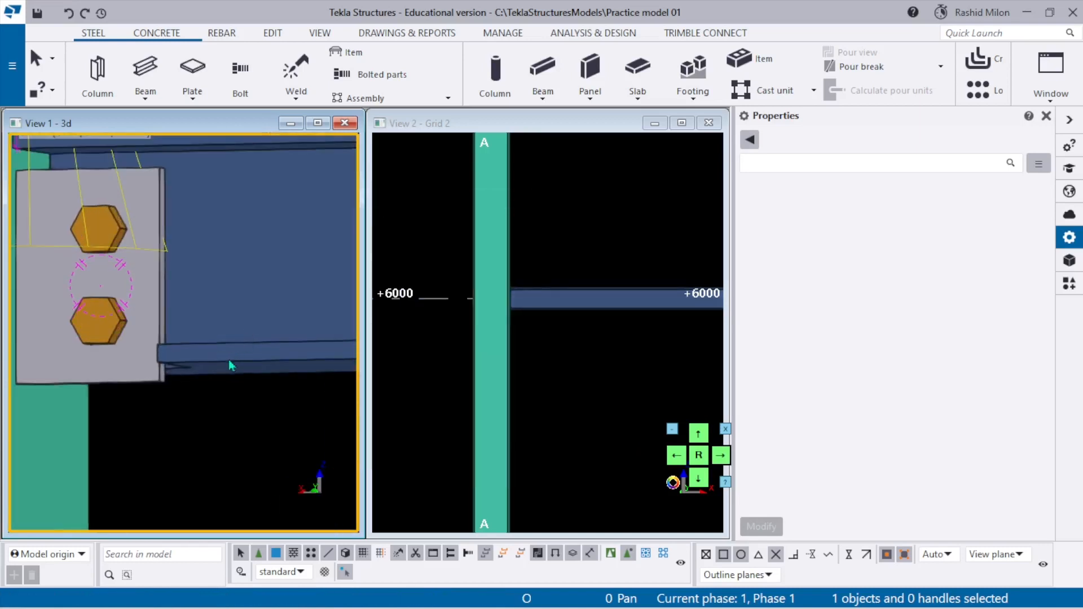
{"action": "scroll", "coordinate": [229, 338], "scroll_direction": "down", "scroll_amount": 4}
{"action": "scroll", "coordinate": [252, 296], "scroll_direction": "up", "scroll_amount": 2}
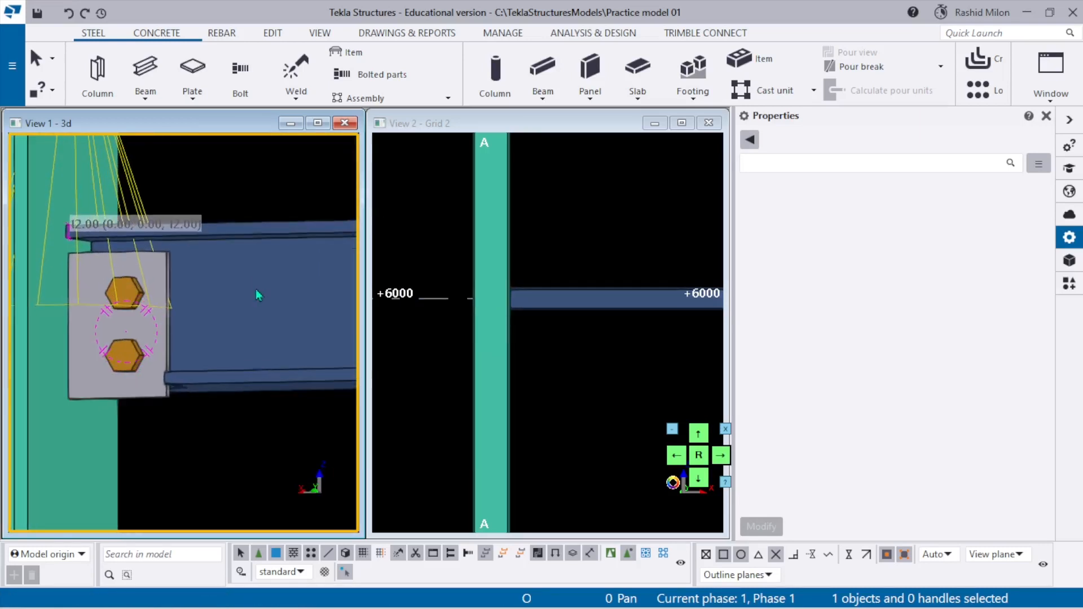
{"action": "scroll", "coordinate": [255, 217], "scroll_direction": "up", "scroll_amount": 2}
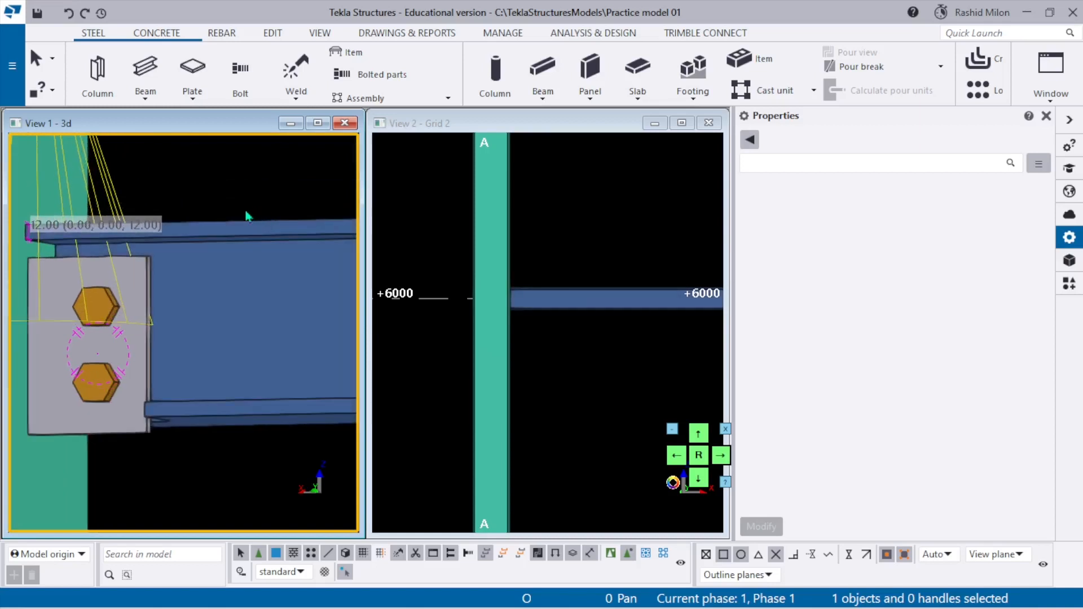
{"action": "scroll", "coordinate": [215, 304], "scroll_direction": "down", "scroll_amount": 2}
{"action": "scroll", "coordinate": [218, 288], "scroll_direction": "up", "scroll_amount": 2}
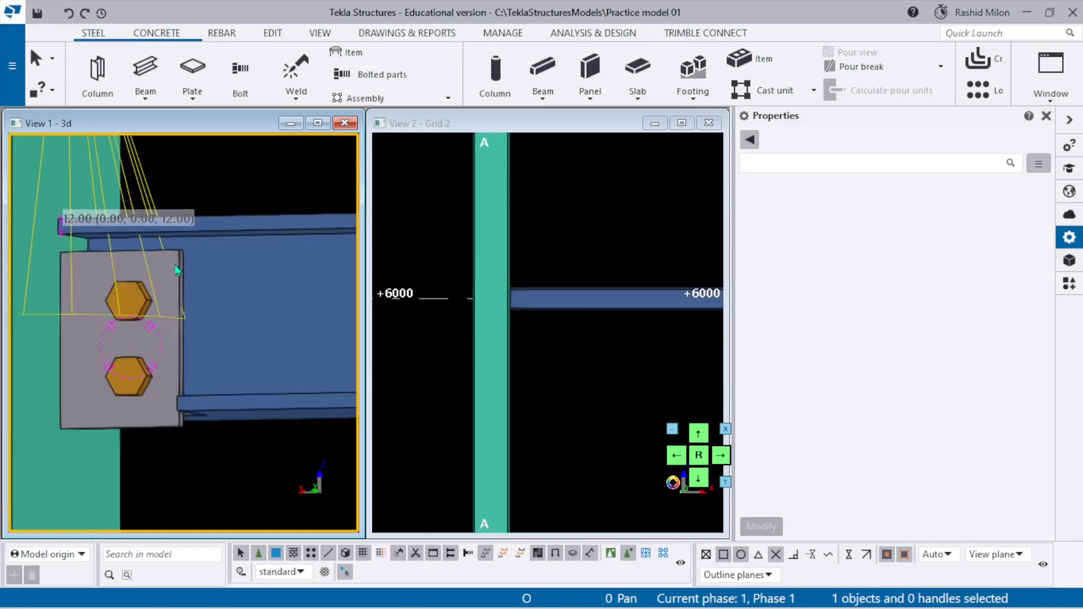
{"action": "left_click", "coordinate": [175, 263]}
{"action": "scroll", "coordinate": [175, 263], "scroll_direction": "down", "scroll_amount": 2}
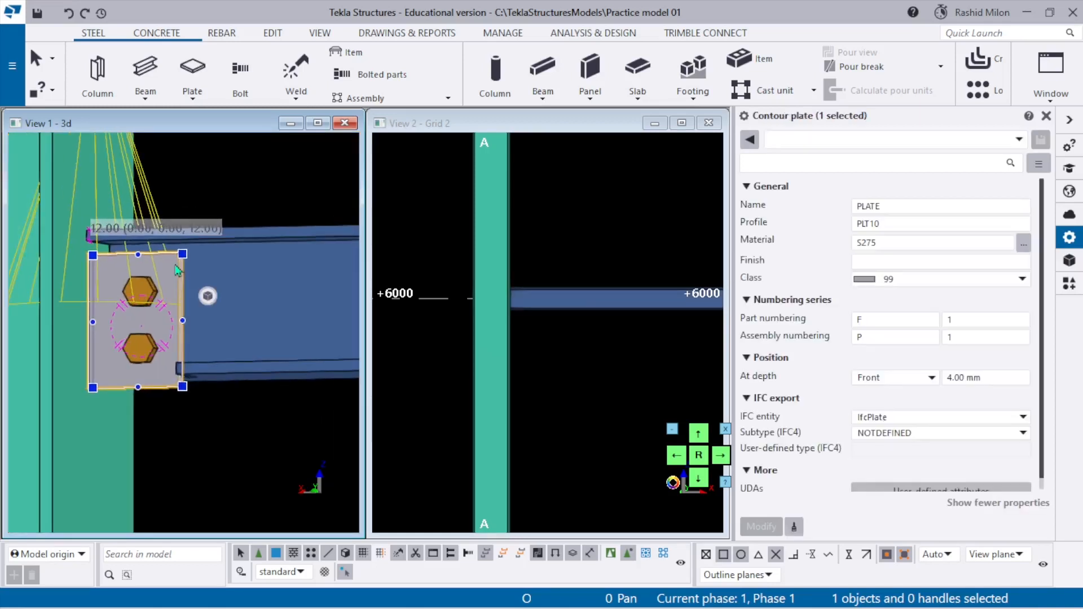
{"action": "left_click", "coordinate": [283, 198]}
- Open the properties of the shear plate connection as a whole component, set the tab plate height to 130 mm and apply it
{"action": "left_click", "coordinate": [602, 554]}
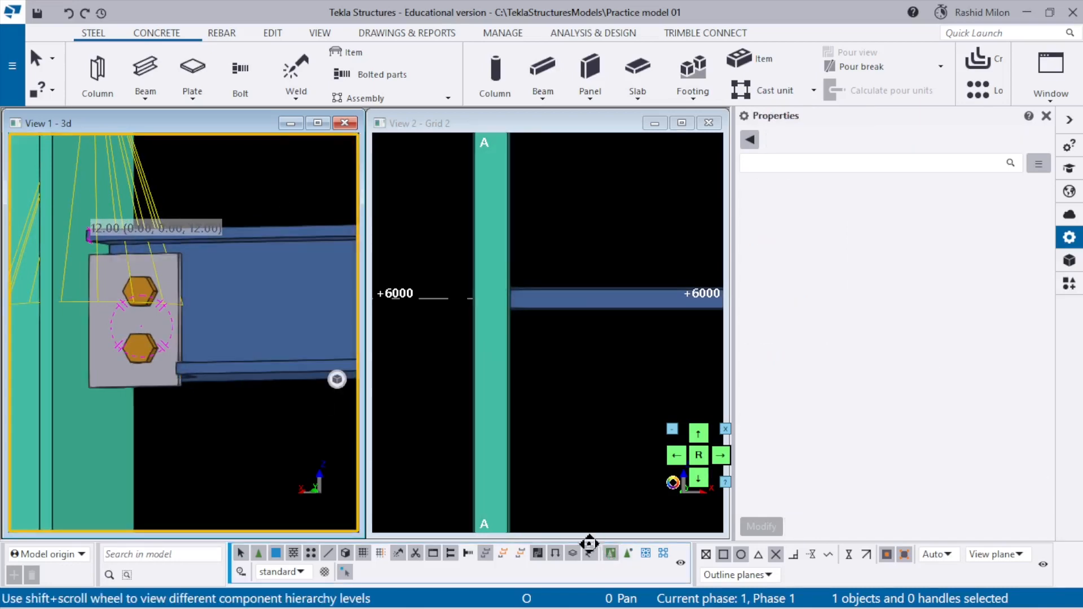
{"action": "left_click", "coordinate": [141, 299]}
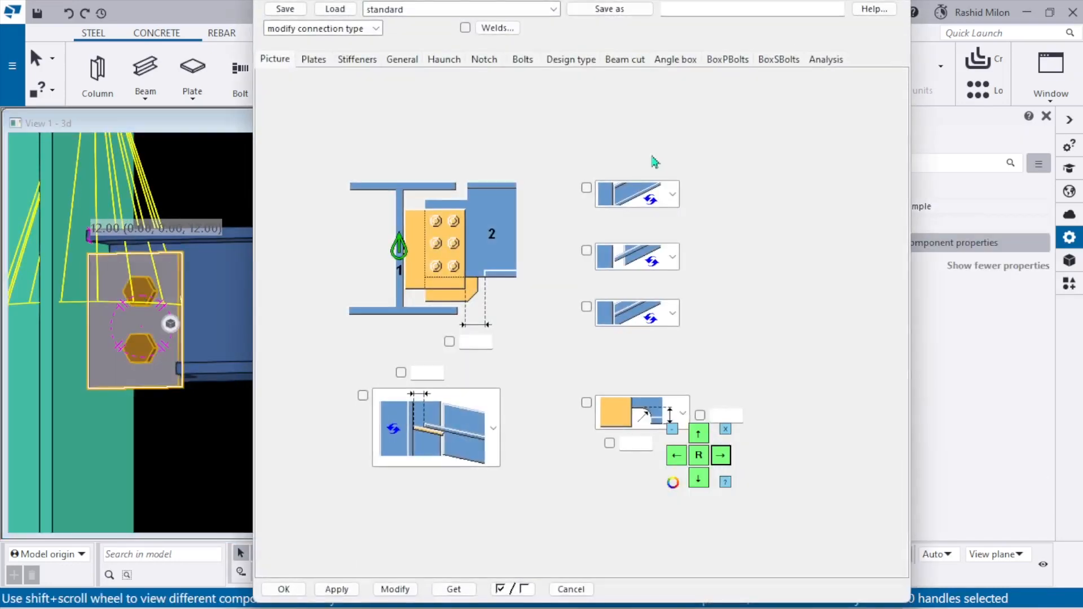
{"action": "left_click", "coordinate": [314, 58]}
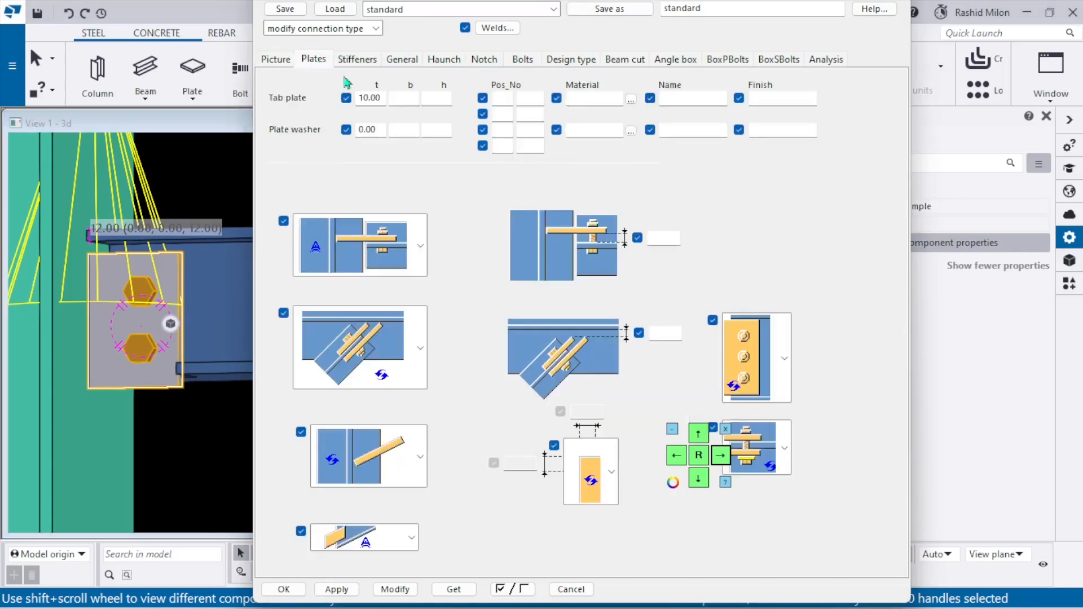
{"action": "left_click", "coordinate": [438, 98]}
{"action": "type", "text": "130"}
{"action": "left_click", "coordinate": [395, 589]}
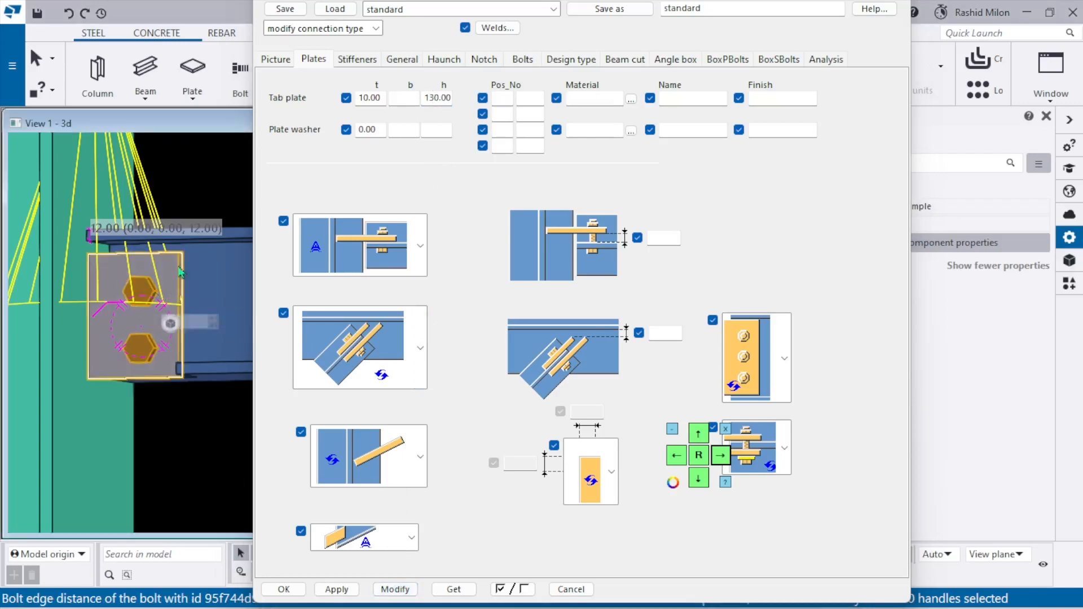
- Set the vertical reference of the connection's bolt group to Middle and apply the change
{"action": "left_click", "coordinate": [484, 60]}
{"action": "left_click", "coordinate": [522, 59]}
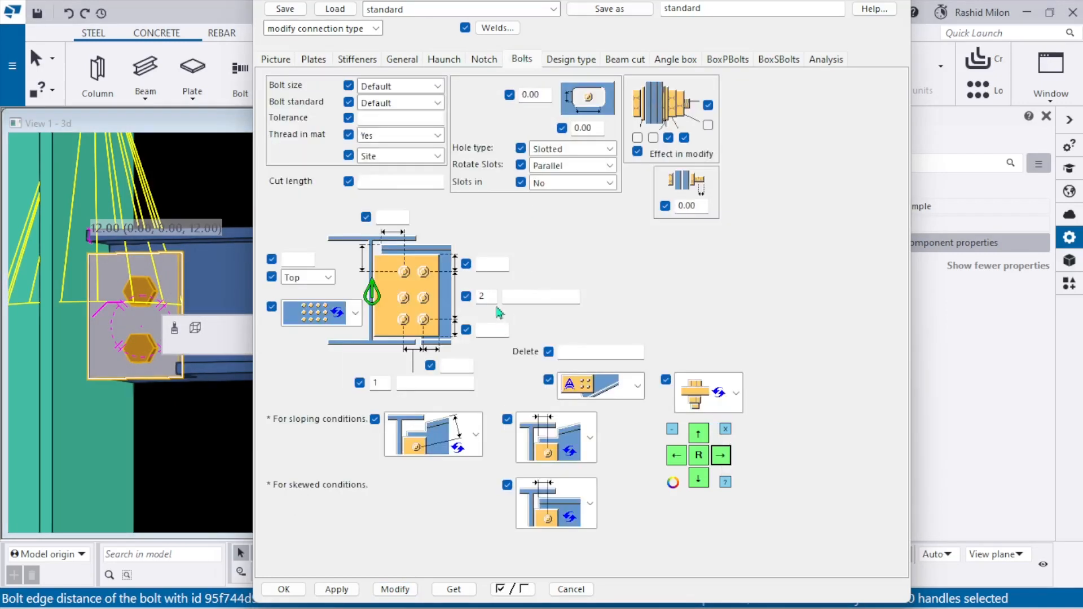
{"action": "left_click", "coordinate": [328, 277]}
{"action": "left_click", "coordinate": [299, 322]}
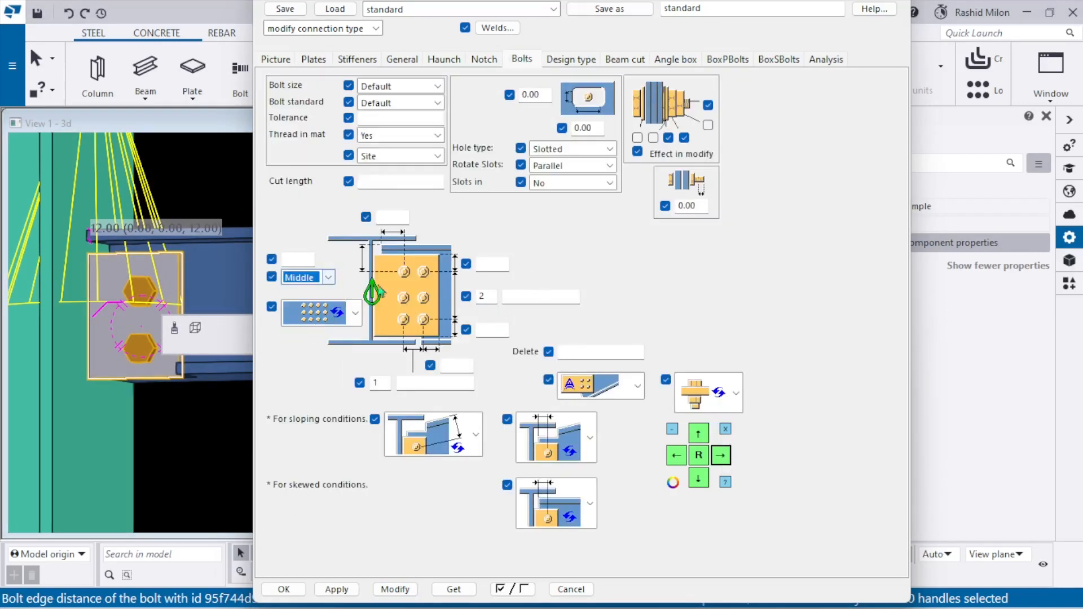
{"action": "left_click", "coordinate": [395, 589]}
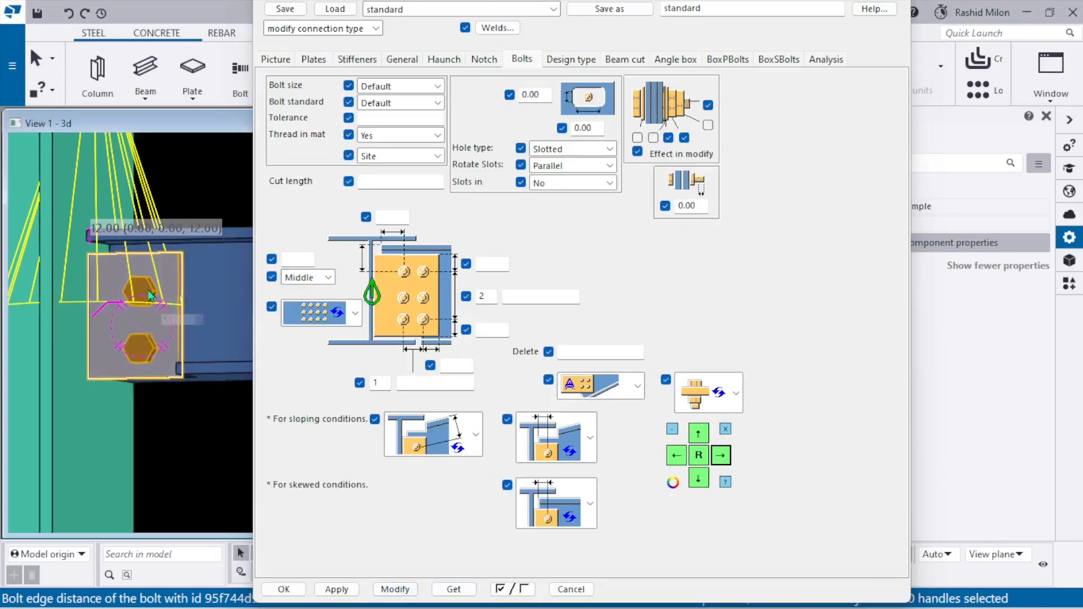
- Set the vertical spacing between the two bolt rows to 75 mm, apply it and check the joint
{"action": "left_click", "coordinate": [527, 294]}
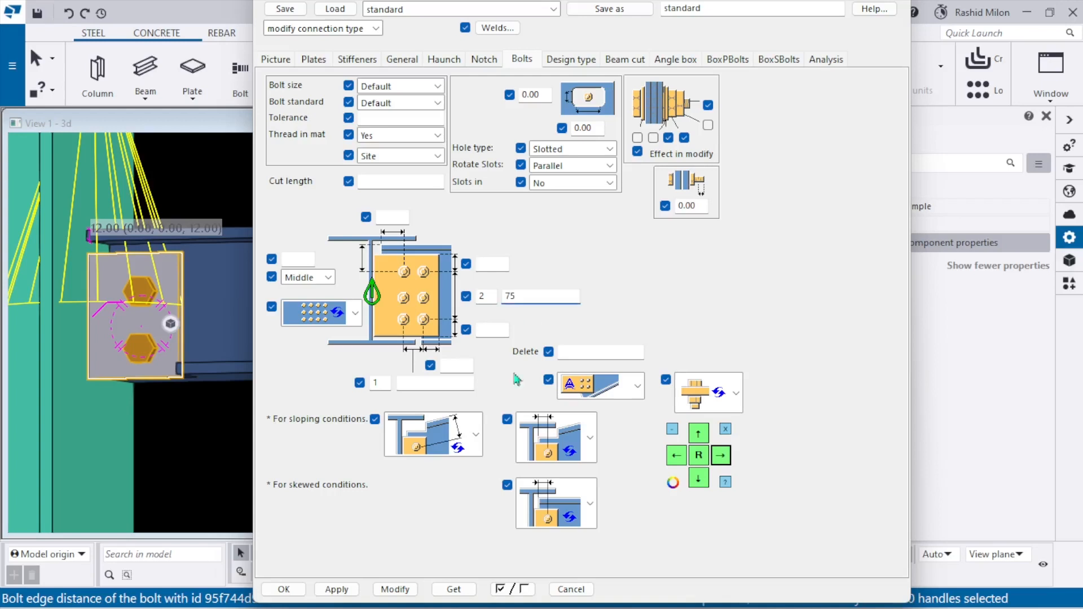
{"action": "type", "text": "75"}
{"action": "left_click", "coordinate": [395, 589]}
{"action": "scroll", "coordinate": [158, 299], "scroll_direction": "up", "scroll_amount": 2}
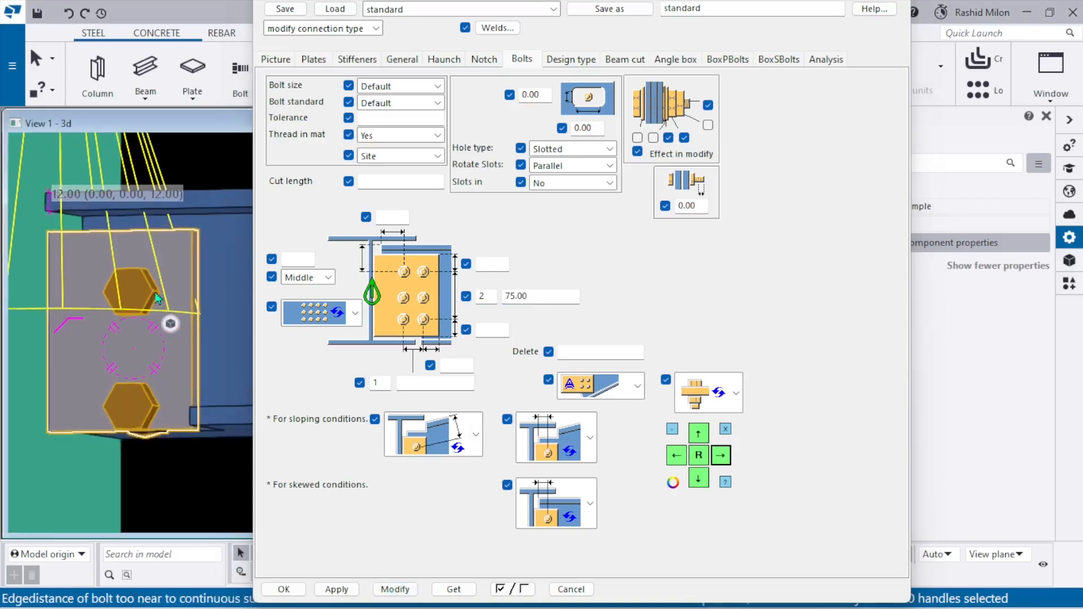
{"action": "scroll", "coordinate": [160, 292], "scroll_direction": "down", "scroll_amount": 1}
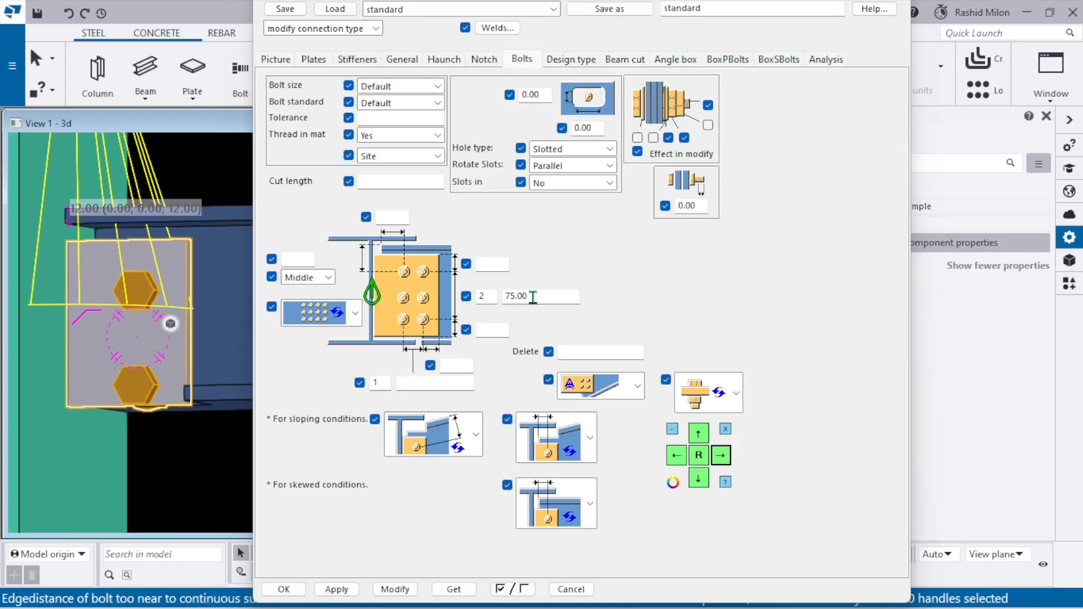
- Set the vertical bolt spacing to 50 mm, apply it and check the bolts on the plate
{"action": "left_click_drag", "start_coordinate": [533, 297], "coordinate": [487, 297]}
{"action": "type", "text": "50"}
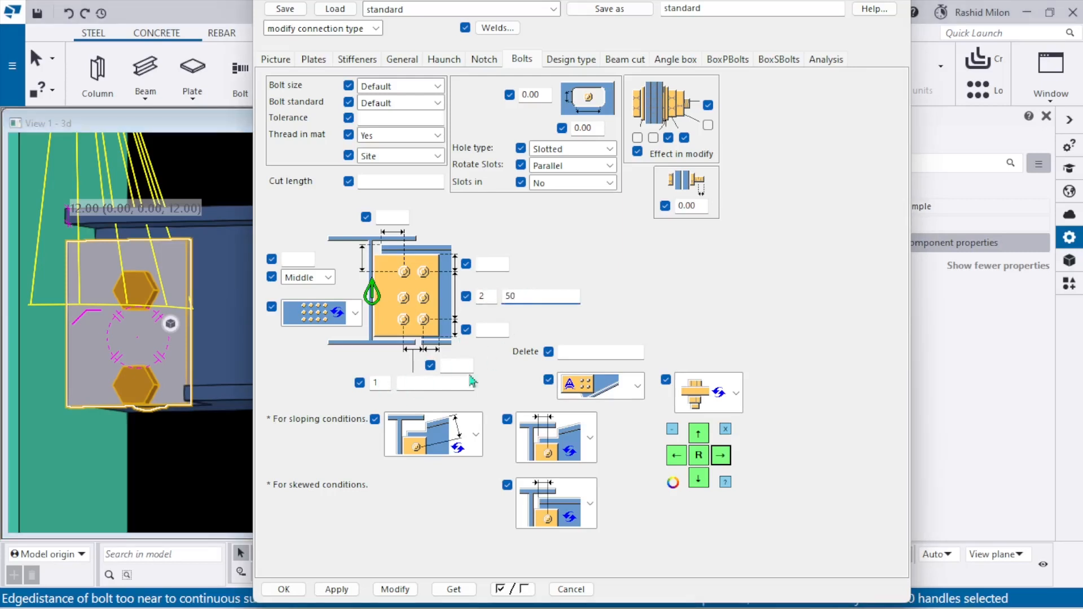
{"action": "left_click", "coordinate": [395, 589]}
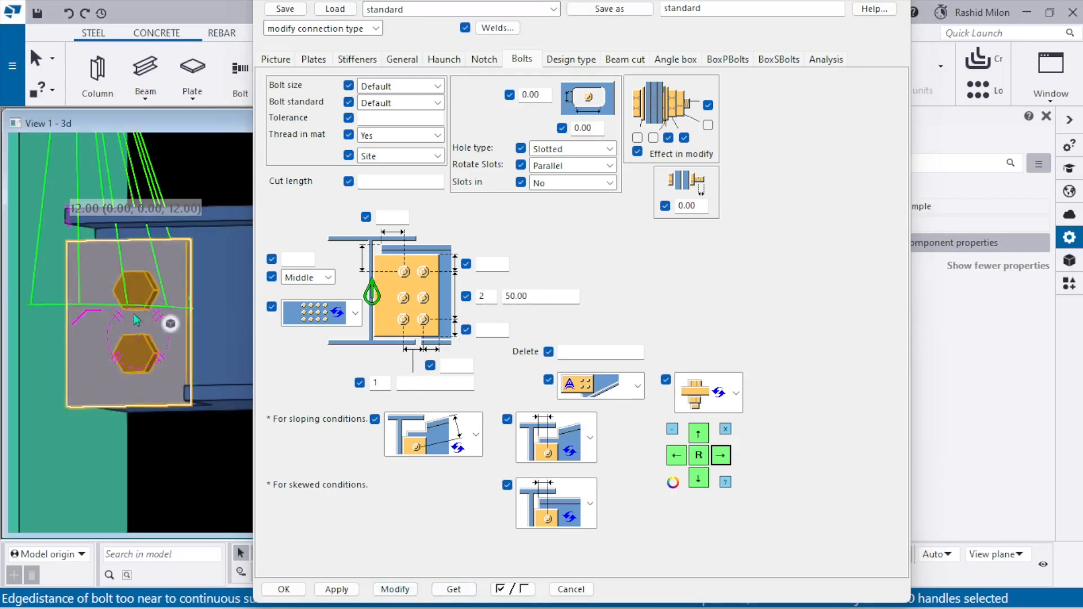
{"action": "scroll", "coordinate": [146, 303], "scroll_direction": "up", "scroll_amount": 1}
{"action": "scroll", "coordinate": [174, 389], "scroll_direction": "up", "scroll_amount": 2}
{"action": "scroll", "coordinate": [138, 325], "scroll_direction": "up", "scroll_amount": 1}
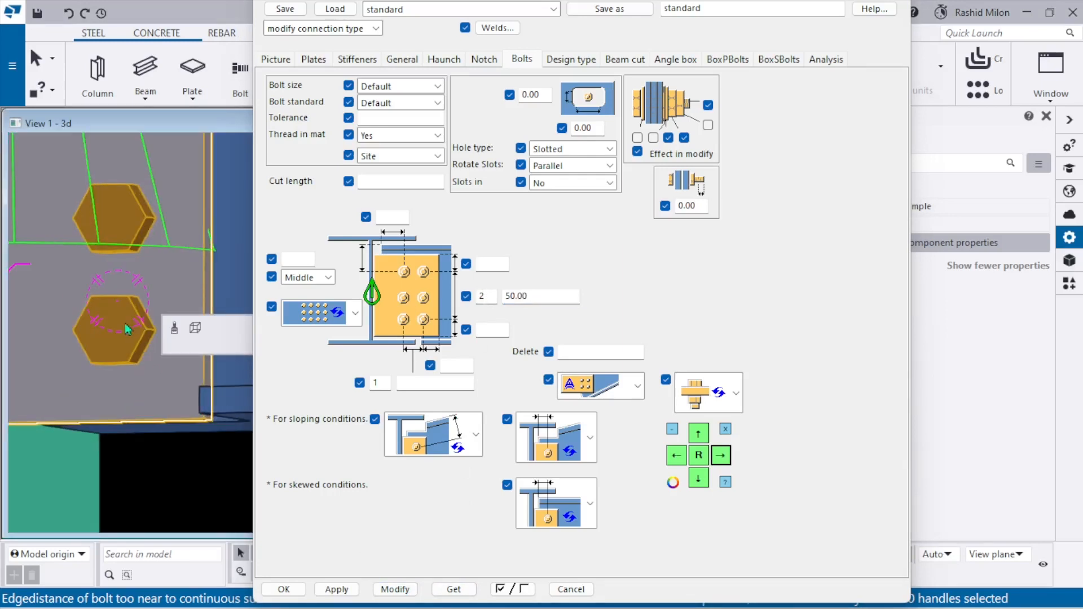
{"action": "scroll", "coordinate": [129, 330], "scroll_direction": "down", "scroll_amount": 4}
{"action": "middle_click_drag", "start_coordinate": [131, 351], "coordinate": [109, 330], "text": "ctrl"}
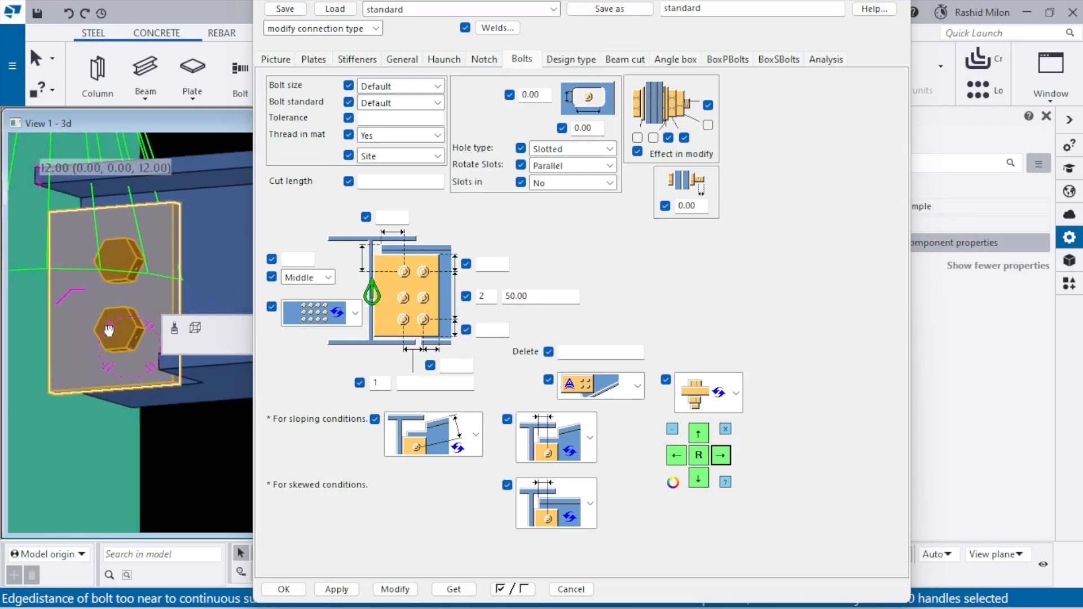
- Set the tab plate's height to 100 mm and width to 75 mm, apply the change and check the joint
{"action": "left_click", "coordinate": [332, 61]}
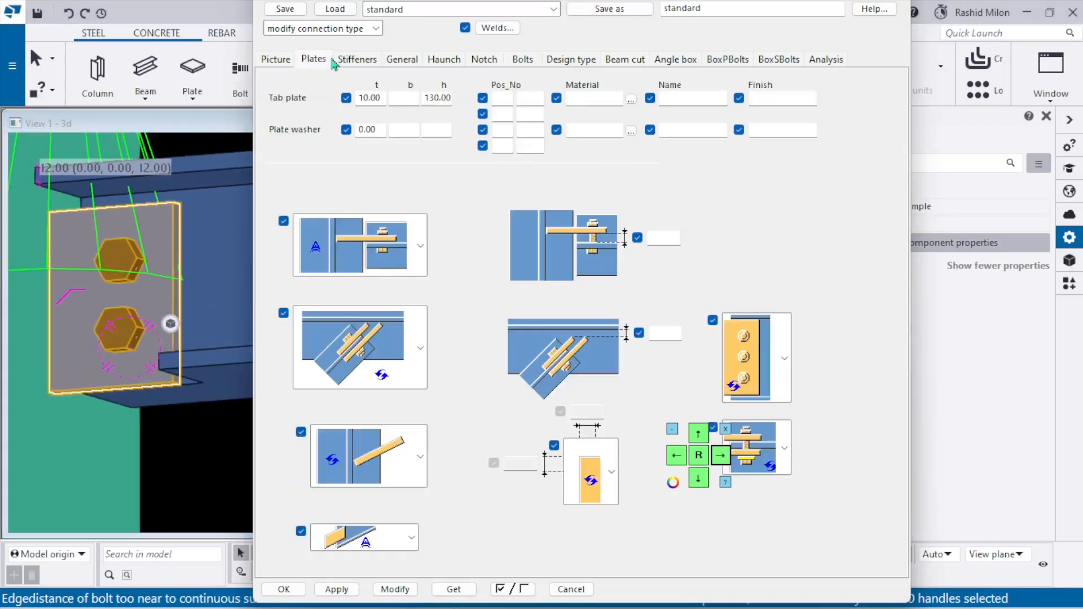
{"action": "double_click", "coordinate": [434, 102]}
{"action": "key", "text": "BackSpace"}
{"action": "type", "text": "100"}
{"action": "left_click", "coordinate": [413, 97]}
{"action": "left_click", "coordinate": [395, 588]}
{"action": "scroll", "coordinate": [161, 306], "scroll_direction": "down", "scroll_amount": 2}
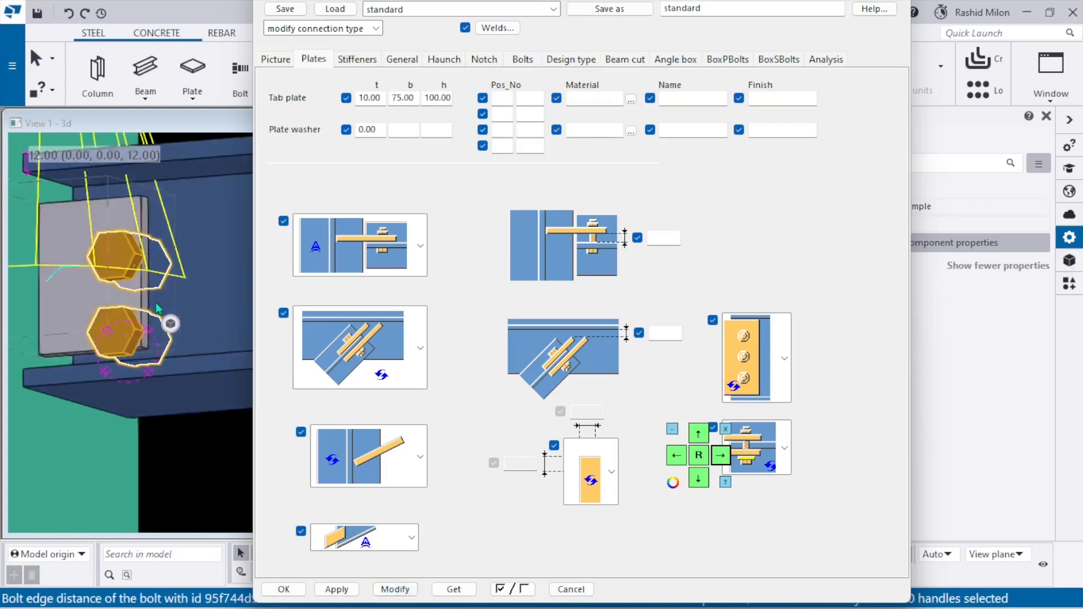
{"action": "middle_click_drag", "start_coordinate": [142, 287], "coordinate": [195, 333], "text": "ctrl"}
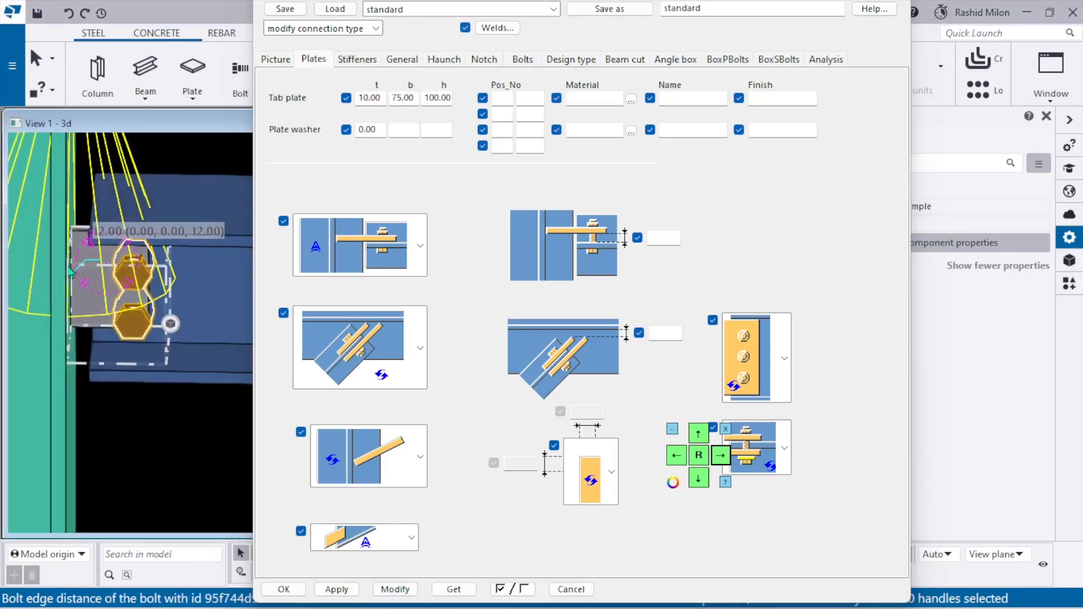
{"action": "scroll", "coordinate": [99, 201], "scroll_direction": "up", "scroll_amount": 2}
{"action": "middle_click_drag", "start_coordinate": [120, 248], "coordinate": [165, 280], "text": "ctrl"}
- Set the gap between the beam end and the column to 10 mm, apply it and check the joint
{"action": "left_click", "coordinate": [277, 62]}
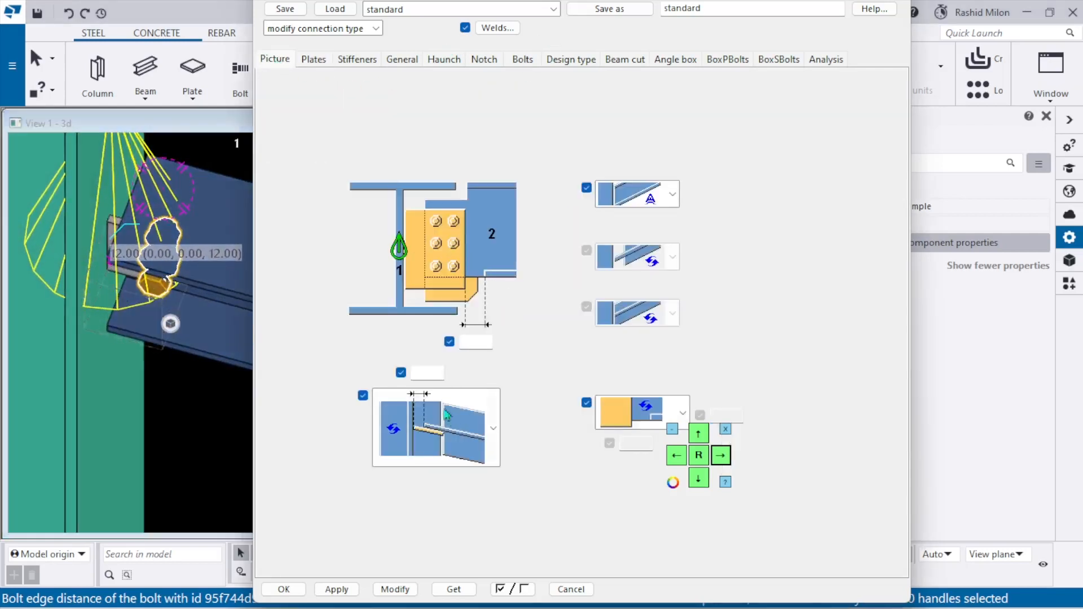
{"action": "left_click", "coordinate": [434, 374]}
{"action": "type", "text": "10"}
{"action": "left_click", "coordinate": [395, 590]}
{"action": "scroll", "coordinate": [143, 257], "scroll_direction": "up", "scroll_amount": 5}
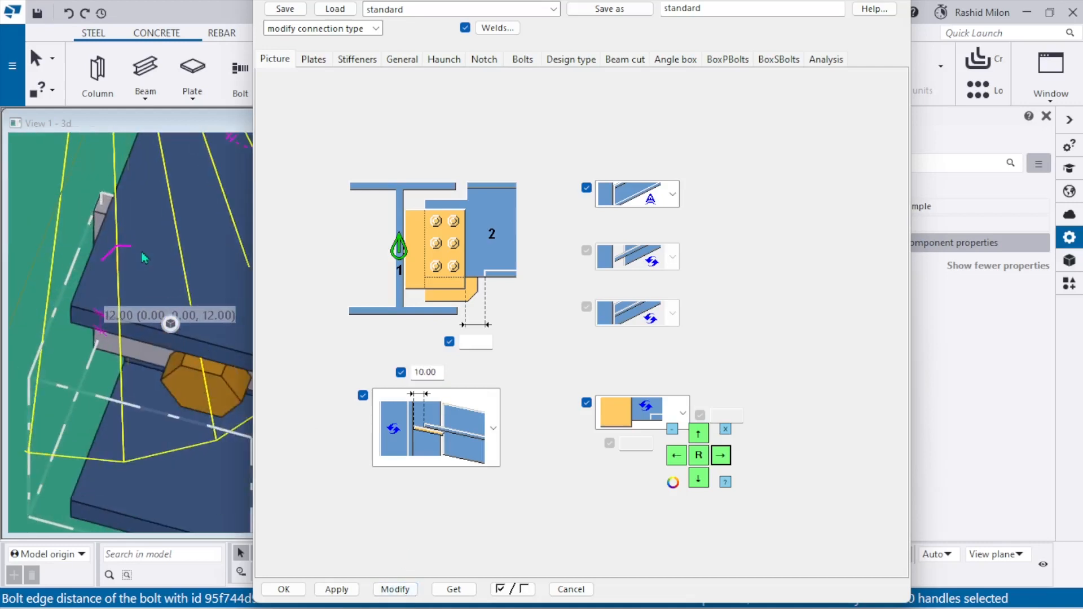
{"action": "middle_click_drag", "start_coordinate": [142, 258], "coordinate": [164, 248], "text": "ctrl"}
{"action": "scroll", "coordinate": [160, 299], "scroll_direction": "up", "scroll_amount": 2}
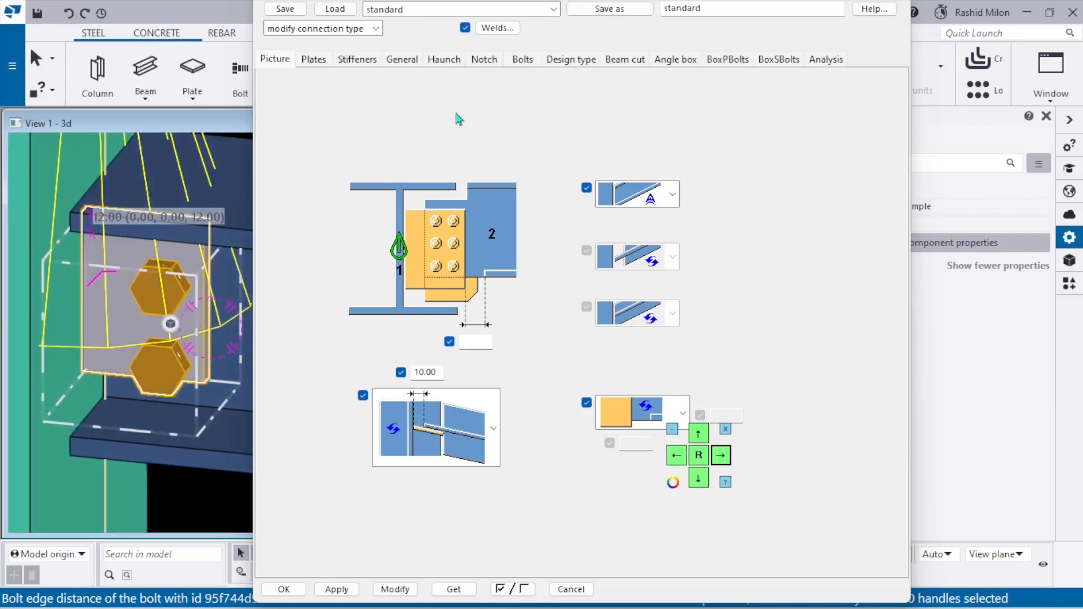
- Set the tab plate's width to 85 mm and apply the change to the connection
{"action": "left_click", "coordinate": [522, 59]}
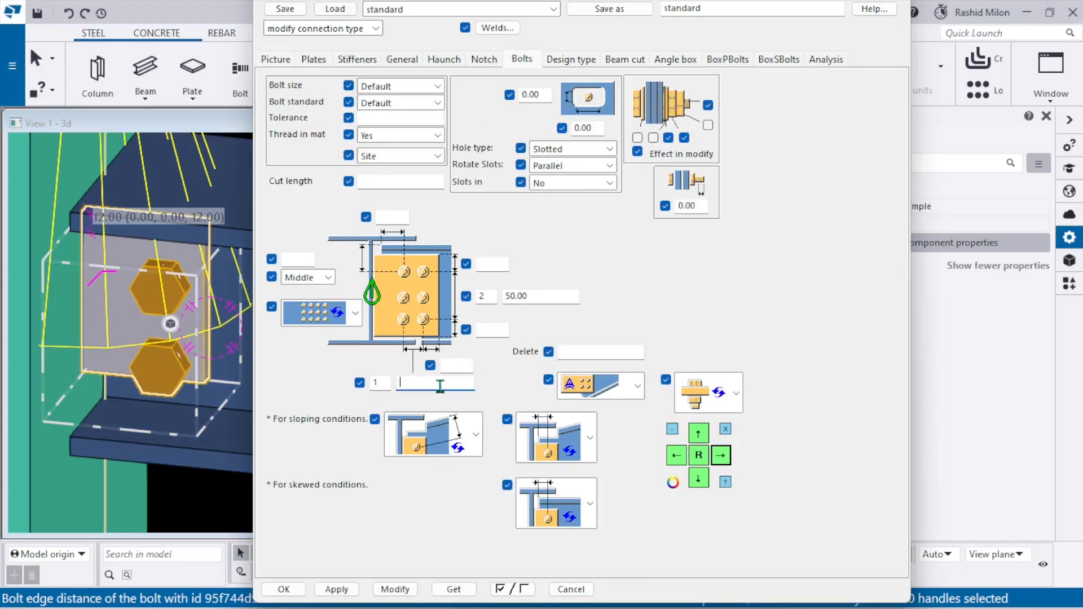
{"action": "left_click", "coordinate": [314, 60]}
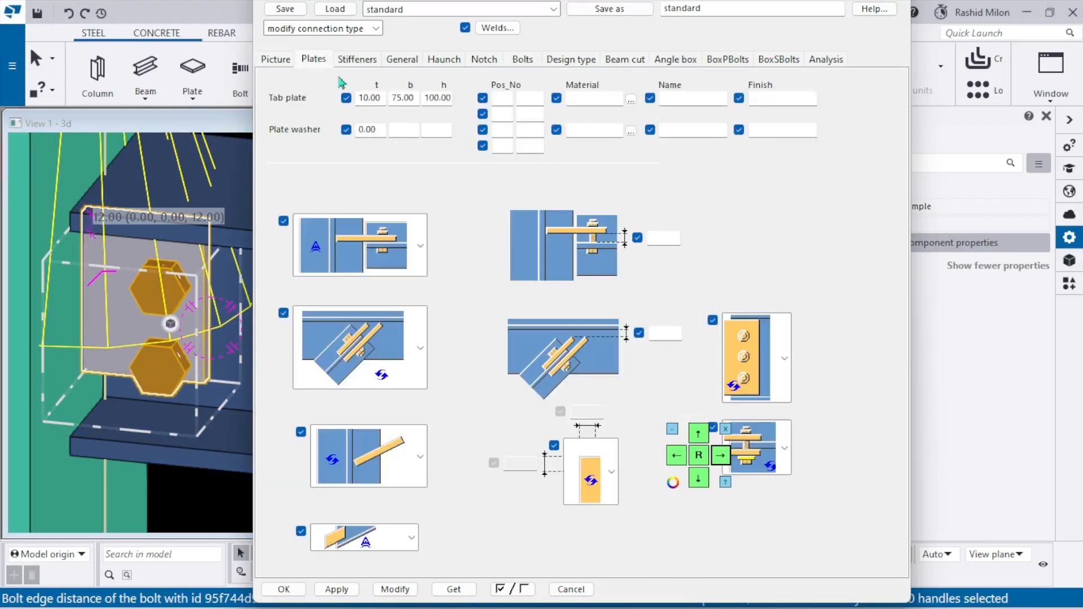
{"action": "left_click_drag", "start_coordinate": [415, 99], "coordinate": [393, 103]}
{"action": "key", "text": "BackSpace"}
{"action": "type", "text": "85"}
{"action": "left_click", "coordinate": [395, 589]}
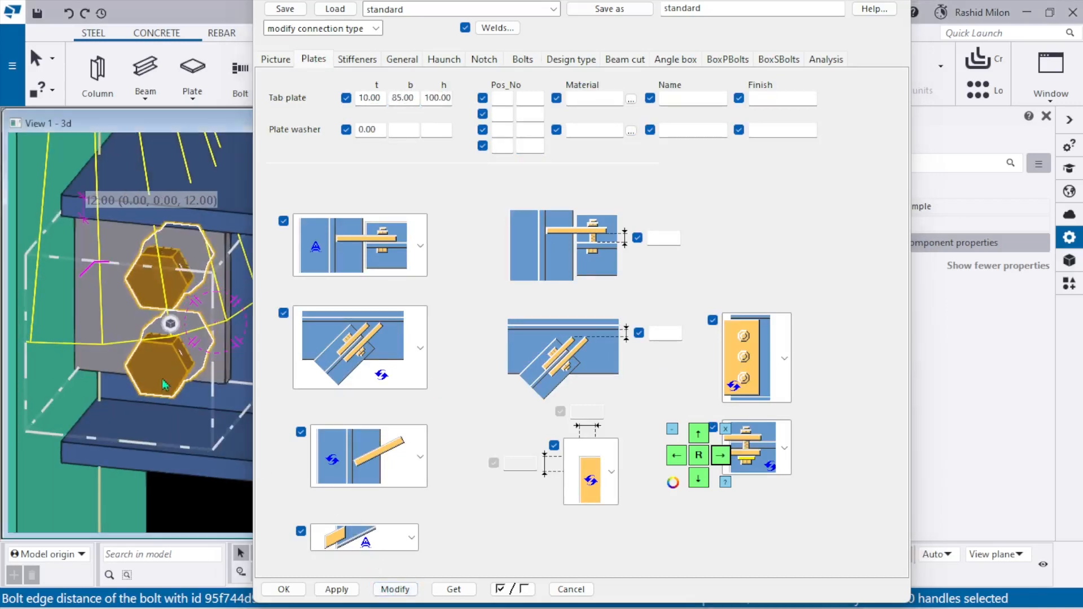
- Set the horizontal bolt spacing to 40 mm for the single bolt column and apply the change
{"action": "left_click", "coordinate": [523, 59]}
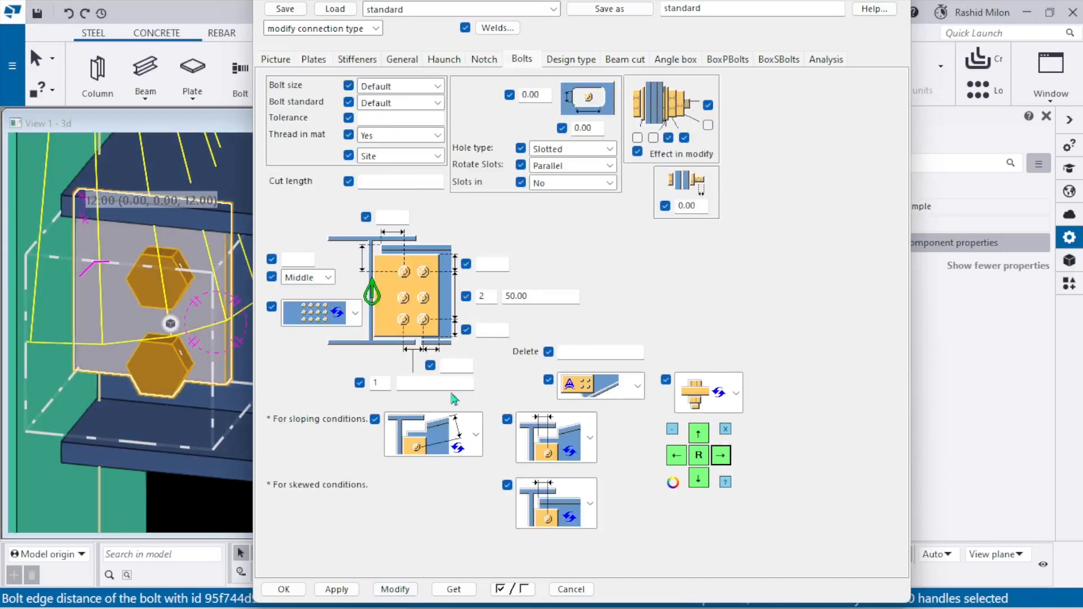
{"action": "left_click", "coordinate": [433, 387]}
{"action": "left_click", "coordinate": [404, 592]}
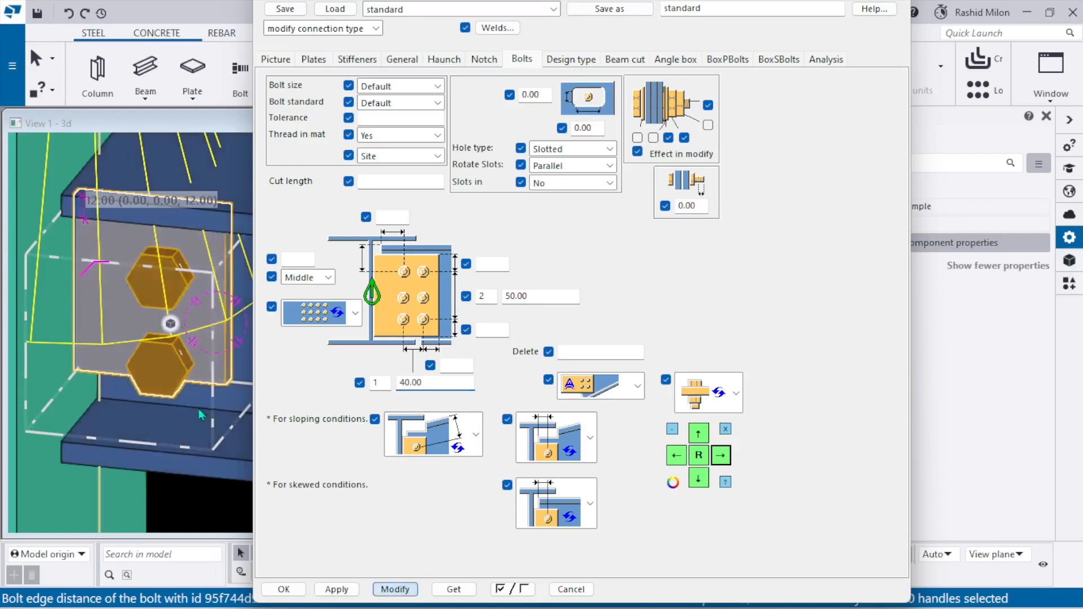
{"action": "scroll", "coordinate": [144, 353], "scroll_direction": "down", "scroll_amount": 5}
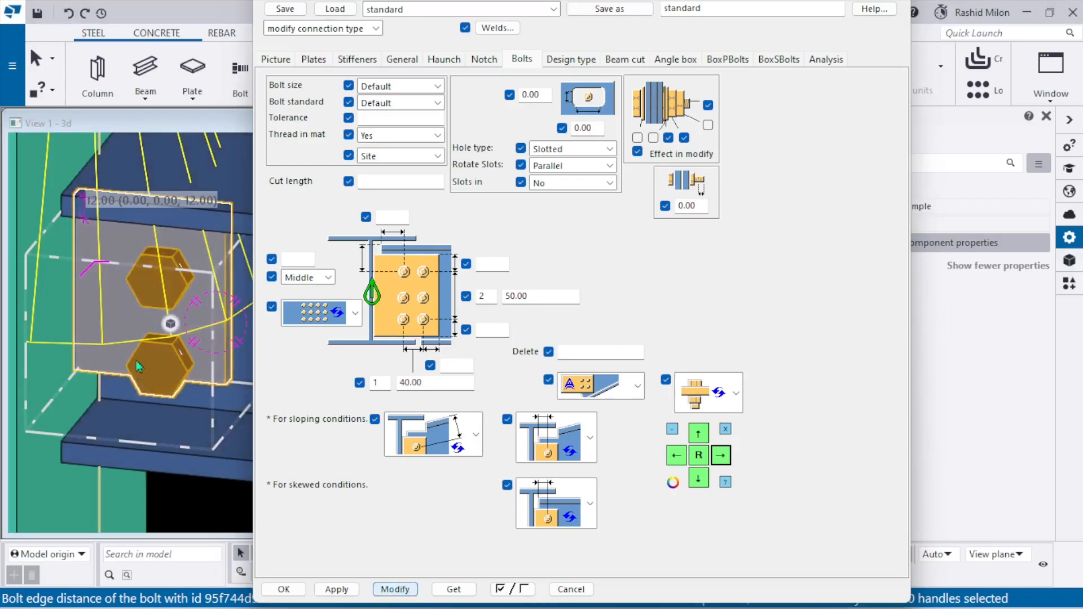
- Set the bolts' upper edge distance to 40 mm and apply the change to the connection
{"action": "middle_click_drag", "start_coordinate": [141, 375], "coordinate": [153, 355], "text": "ctrl"}
{"action": "scroll", "coordinate": [148, 352], "scroll_direction": "up", "scroll_amount": 5}
{"action": "scroll", "coordinate": [150, 350], "scroll_direction": "up", "scroll_amount": 2}
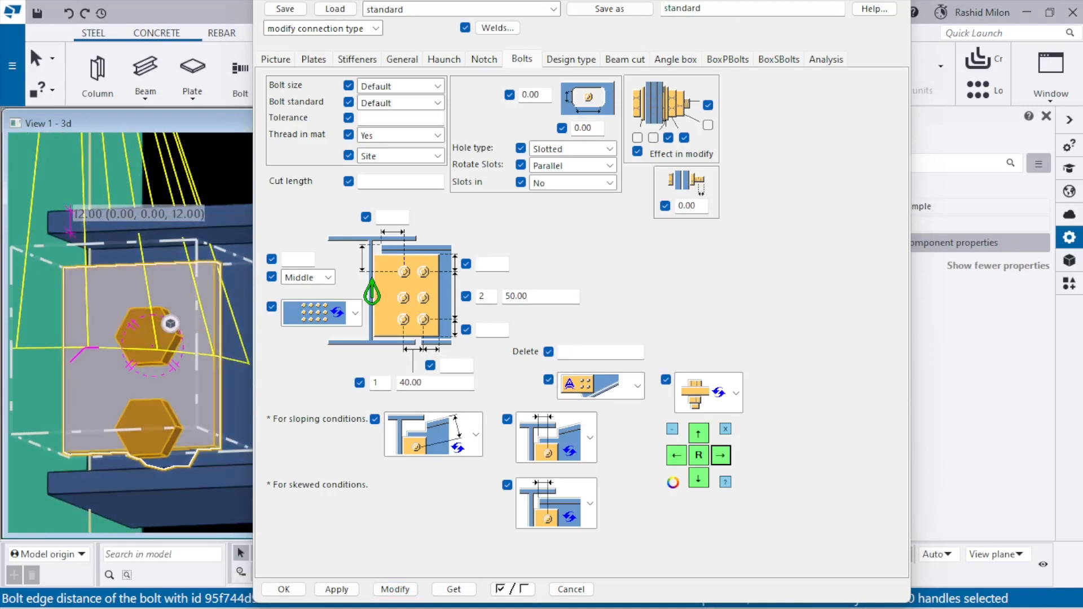
{"action": "left_click", "coordinate": [391, 594]}
{"action": "scroll", "coordinate": [180, 479], "scroll_direction": "up", "scroll_amount": 2}
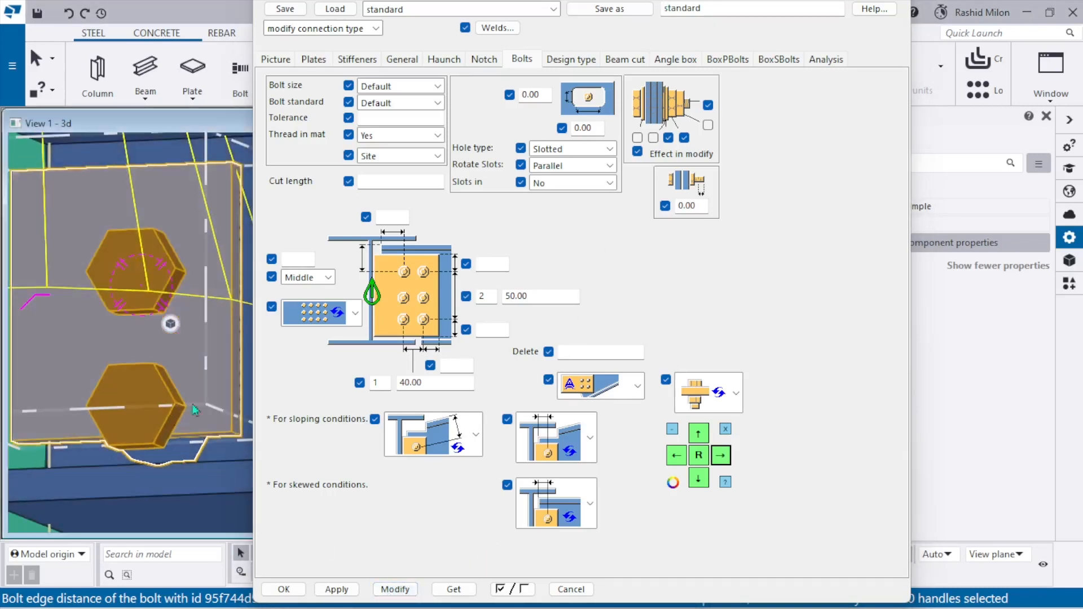
{"action": "left_click", "coordinate": [499, 265]}
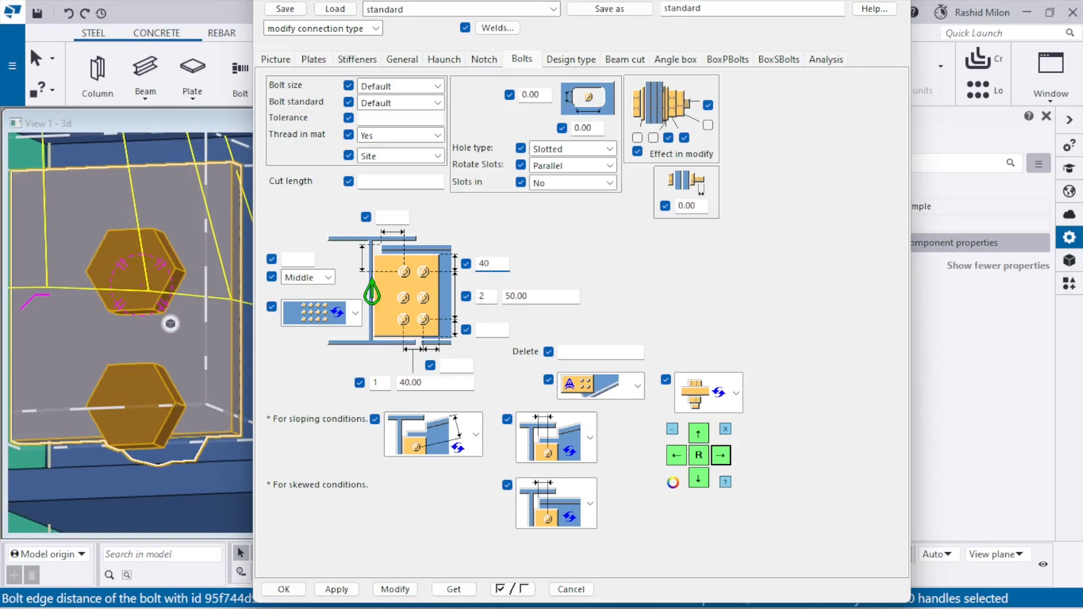
{"action": "left_click", "coordinate": [393, 589]}
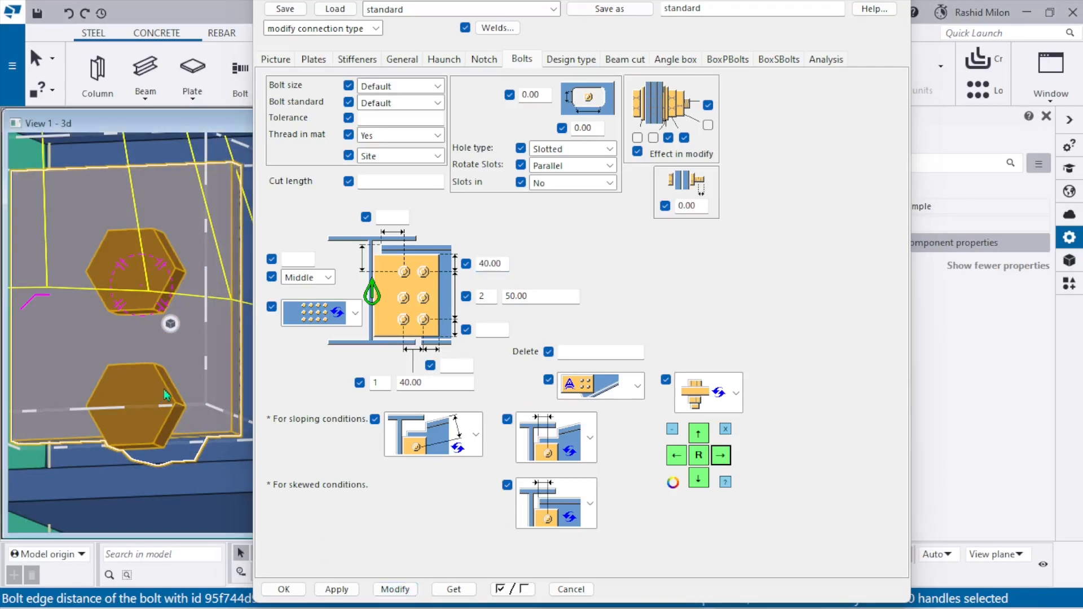
{"action": "scroll", "coordinate": [167, 314], "scroll_direction": "down", "scroll_amount": 5}
{"action": "right_click", "coordinate": [213, 226]}
{"action": "left_click", "coordinate": [274, 324]}
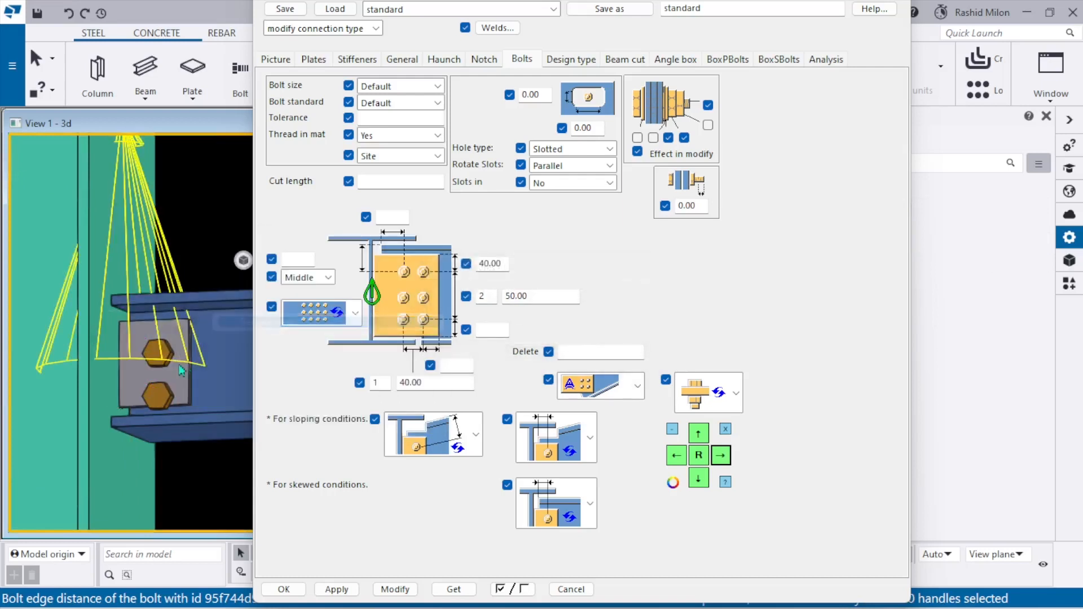
- Set the connection's bolt size to 12 and the tolerance to 2 mm, and apply the change
{"action": "left_click", "coordinate": [403, 89]}
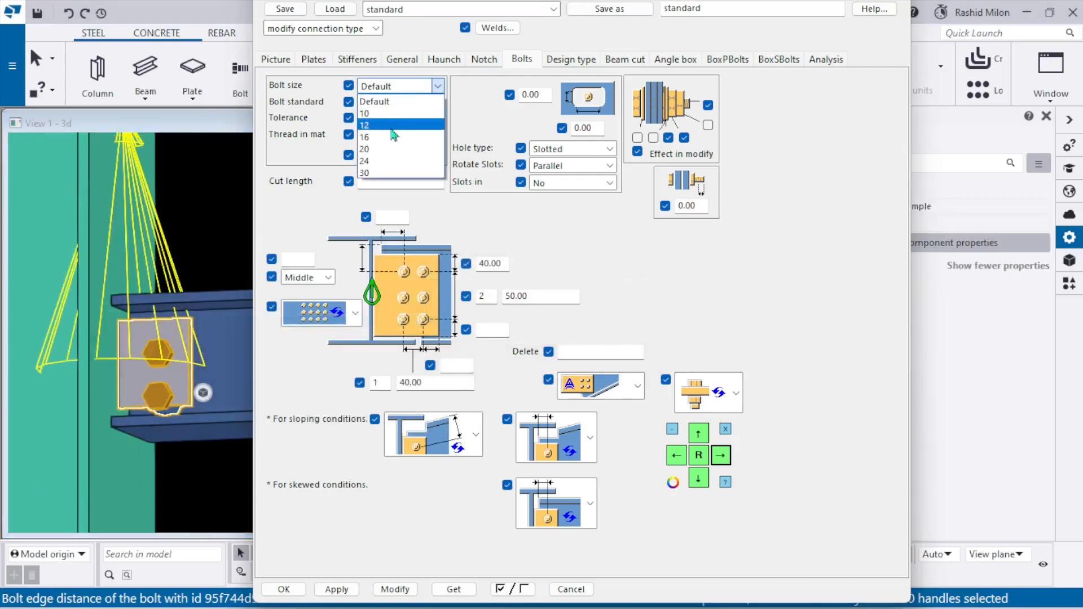
{"action": "left_click", "coordinate": [395, 125]}
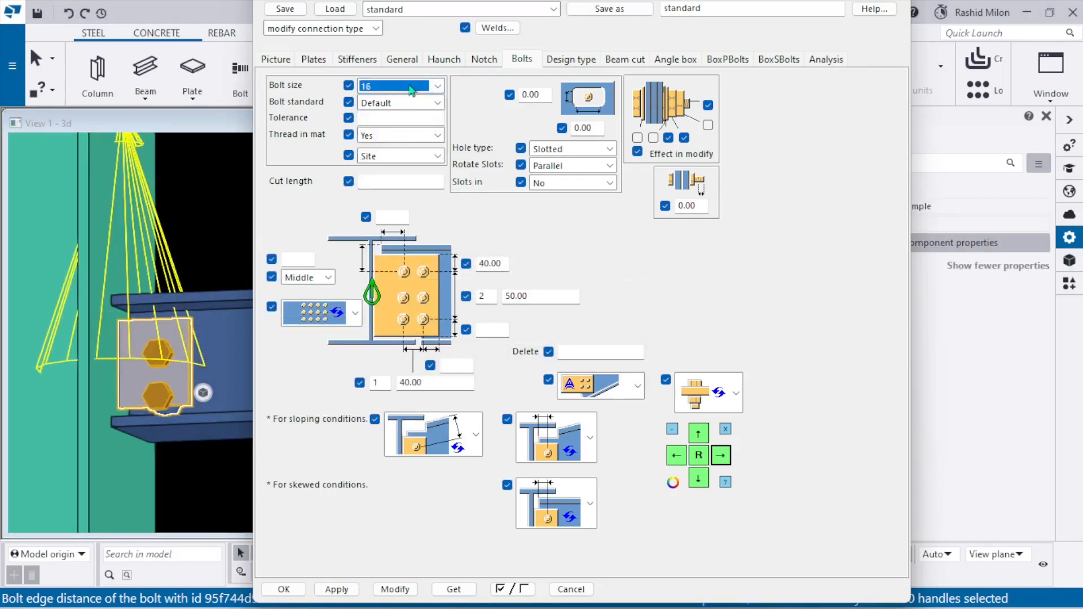
{"action": "left_click", "coordinate": [395, 90]}
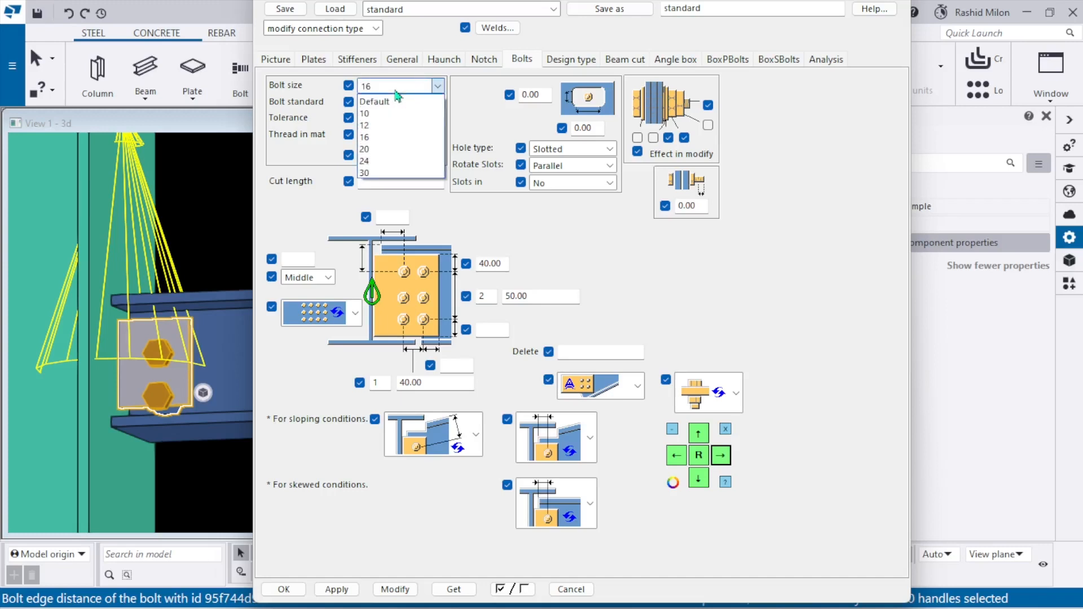
{"action": "left_click", "coordinate": [394, 126]}
{"action": "left_click", "coordinate": [393, 120]}
{"action": "type", "text": "2"}
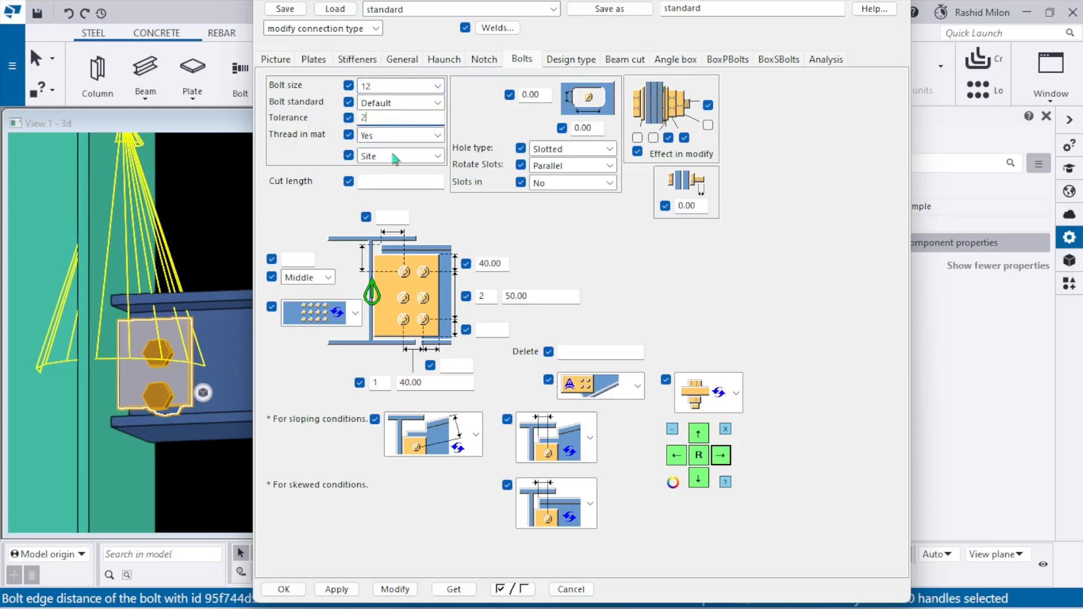
{"action": "left_click", "coordinate": [390, 589]}
{"action": "scroll", "coordinate": [158, 366], "scroll_direction": "up", "scroll_amount": 5}
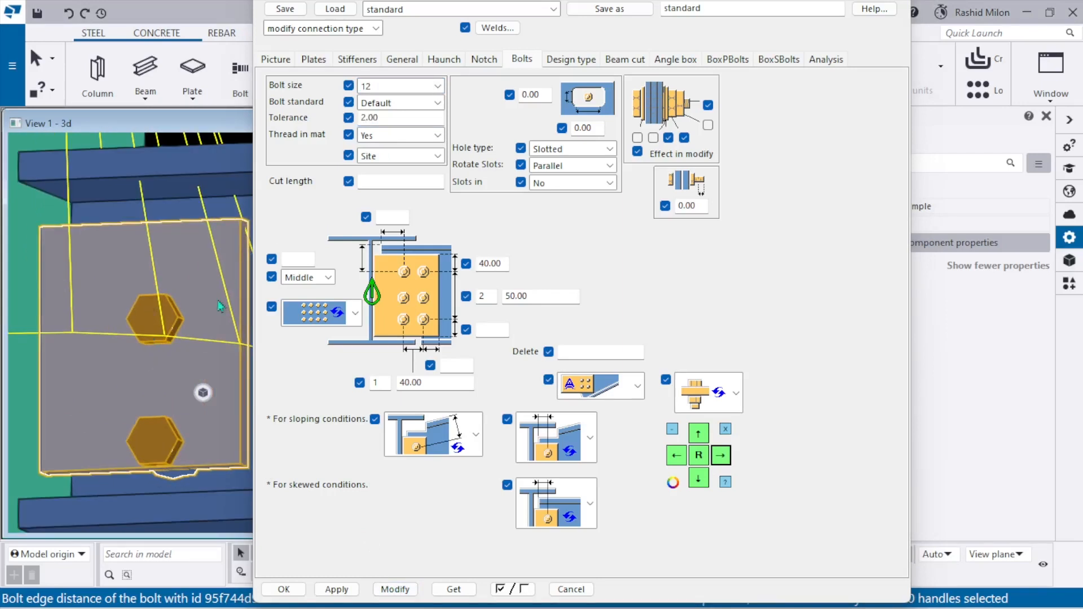
- Set the upper and lower bolt edge distances to 30 mm and the vertical bolt spacing to 40 mm, and apply
{"action": "left_click", "coordinate": [483, 330]}
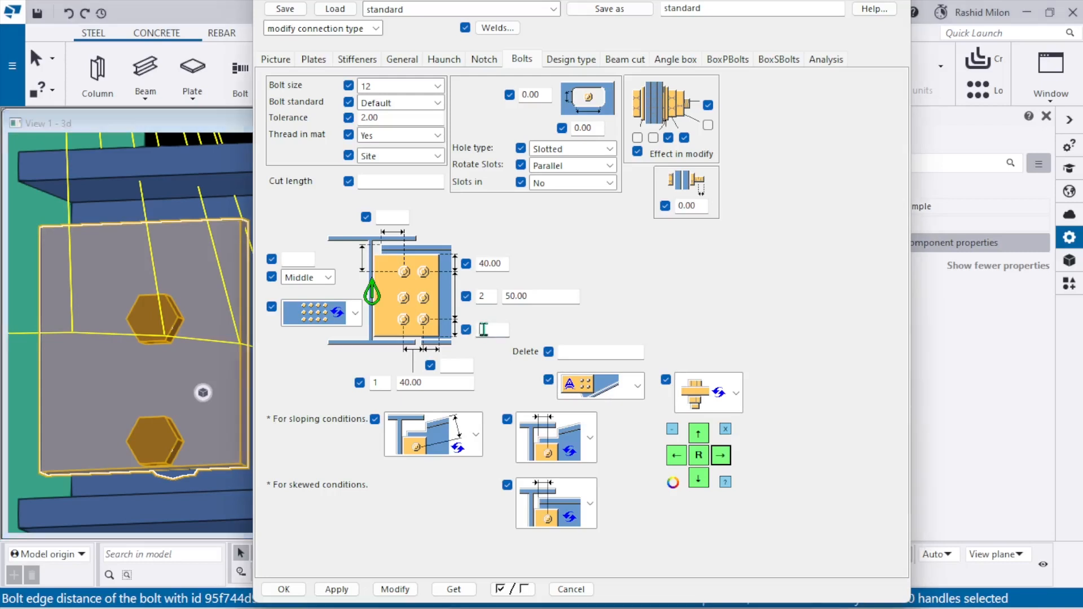
{"action": "scroll", "coordinate": [113, 335], "scroll_direction": "down", "scroll_amount": 3}
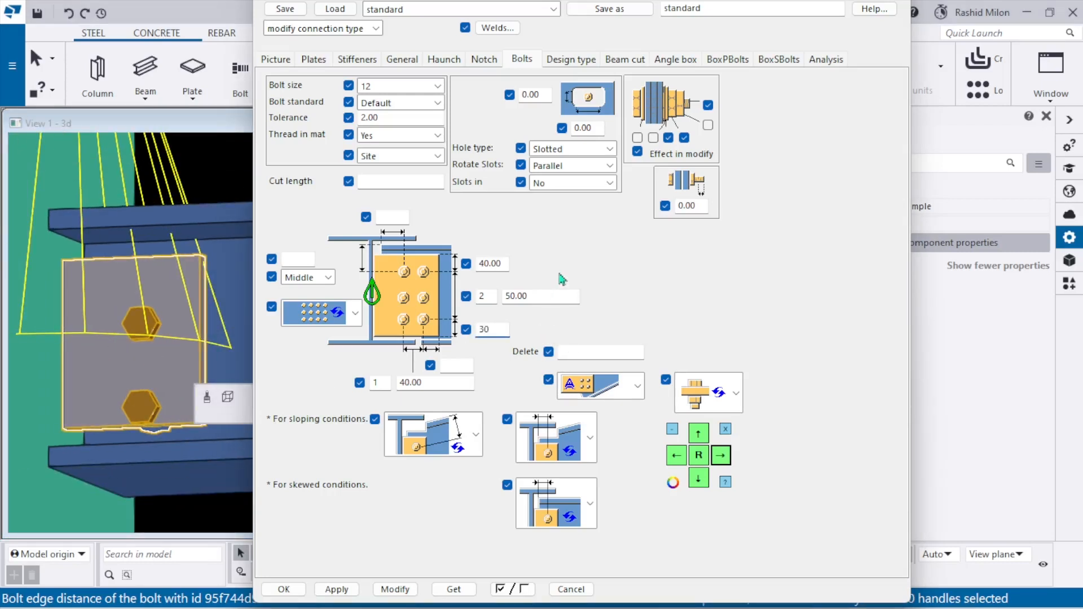
{"action": "double_click", "coordinate": [490, 264]}
{"action": "type", "text": "30"}
{"action": "double_click", "coordinate": [534, 299]}
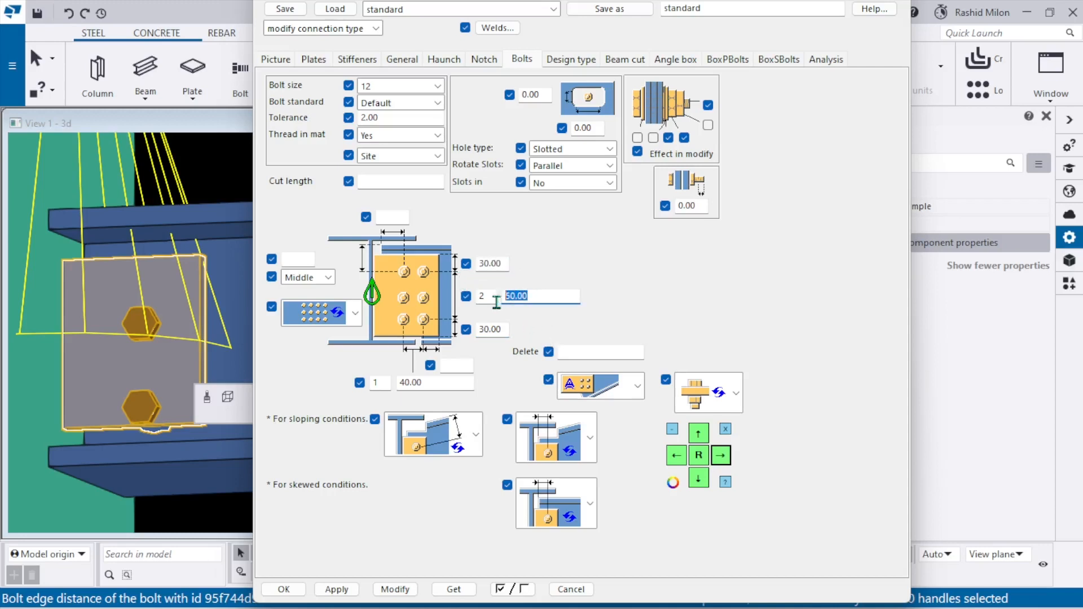
{"action": "type", "text": "40"}
{"action": "left_click", "coordinate": [395, 589]}
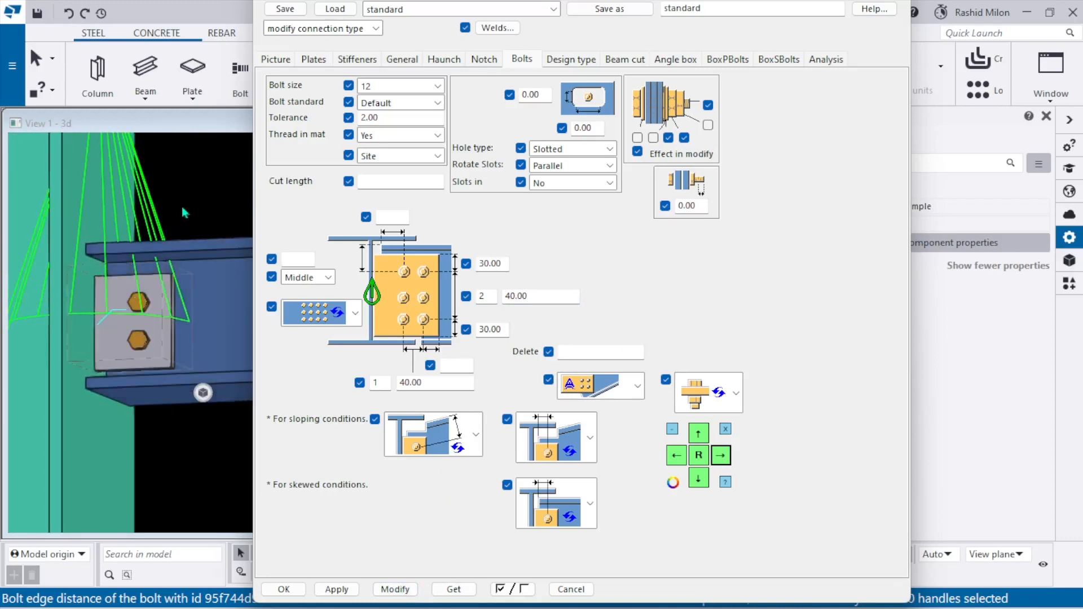
- Examine the modified tab plate and bolt layout at the beam-to-column joint from several angles and distances
{"action": "right_click", "coordinate": [192, 188]}
{"action": "left_click", "coordinate": [237, 281]}
{"action": "scroll", "coordinate": [137, 348], "scroll_direction": "up", "scroll_amount": 2}
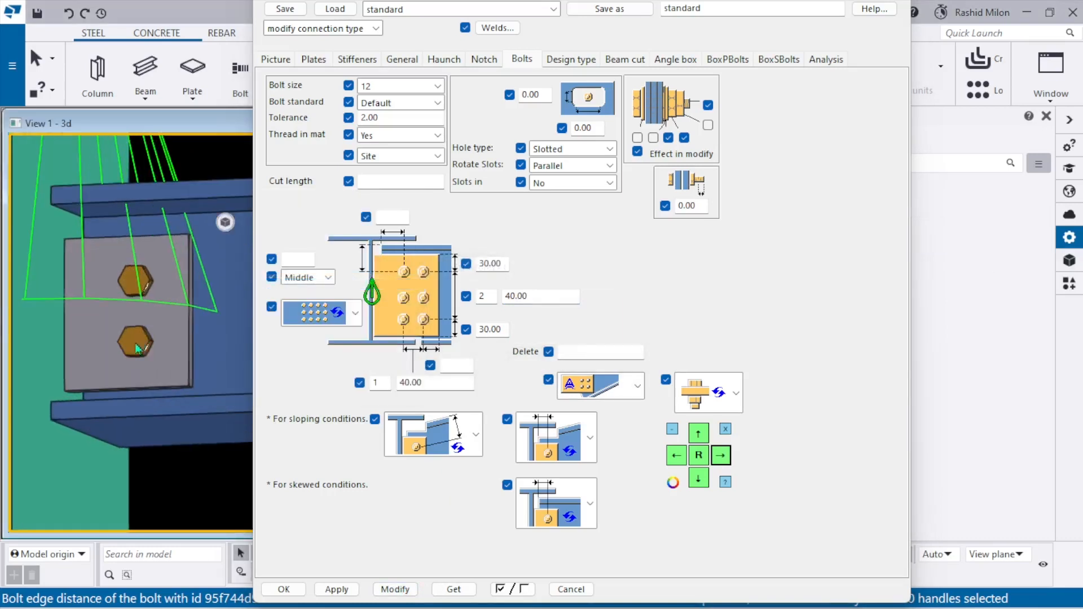
{"action": "middle_click_drag", "start_coordinate": [136, 343], "coordinate": [214, 220], "text": "ctrl"}
{"action": "scroll", "coordinate": [156, 332], "scroll_direction": "down", "scroll_amount": 3}
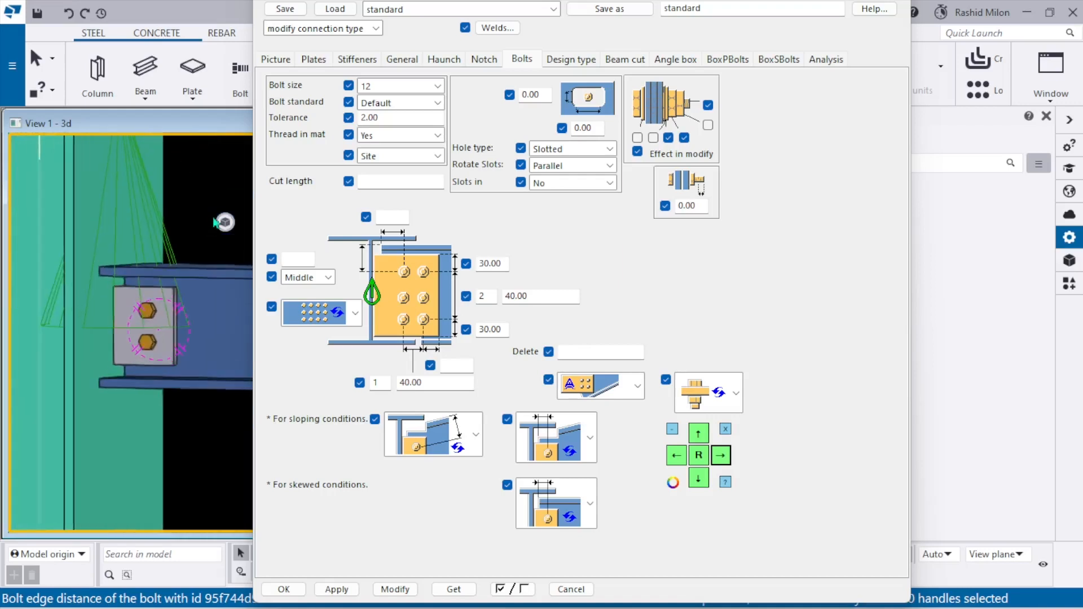
{"action": "right_click", "coordinate": [215, 199]}
{"action": "left_click", "coordinate": [274, 272]}
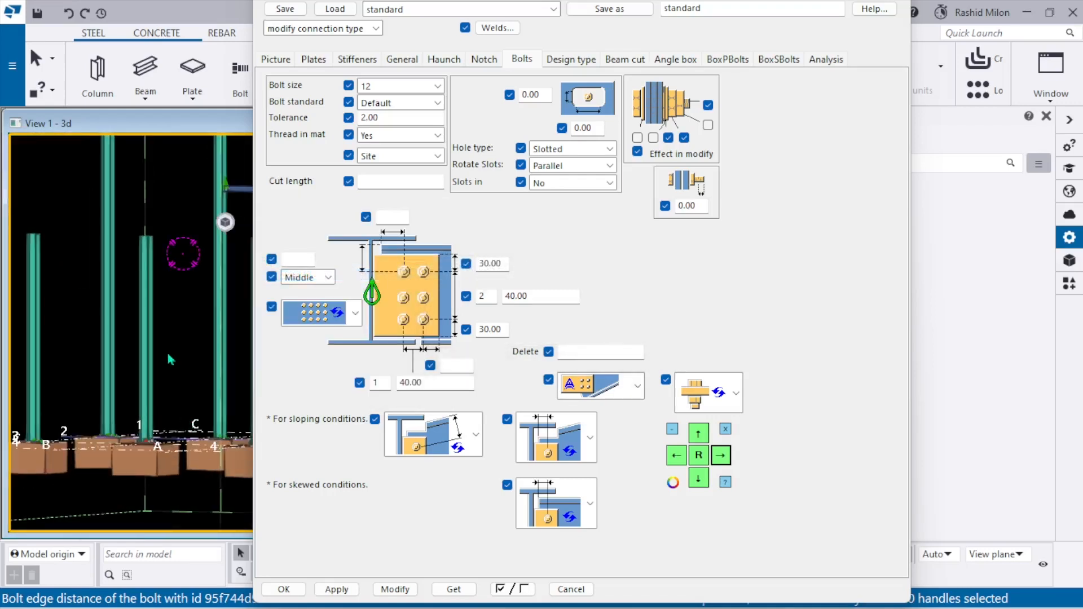
{"action": "scroll", "coordinate": [169, 359], "scroll_direction": "up", "scroll_amount": 3}
{"action": "scroll", "coordinate": [160, 353], "scroll_direction": "down", "scroll_amount": 5}
{"action": "middle_click_drag", "start_coordinate": [177, 311], "coordinate": [113, 389]}
{"action": "scroll", "coordinate": [143, 336], "scroll_direction": "up", "scroll_amount": 8}
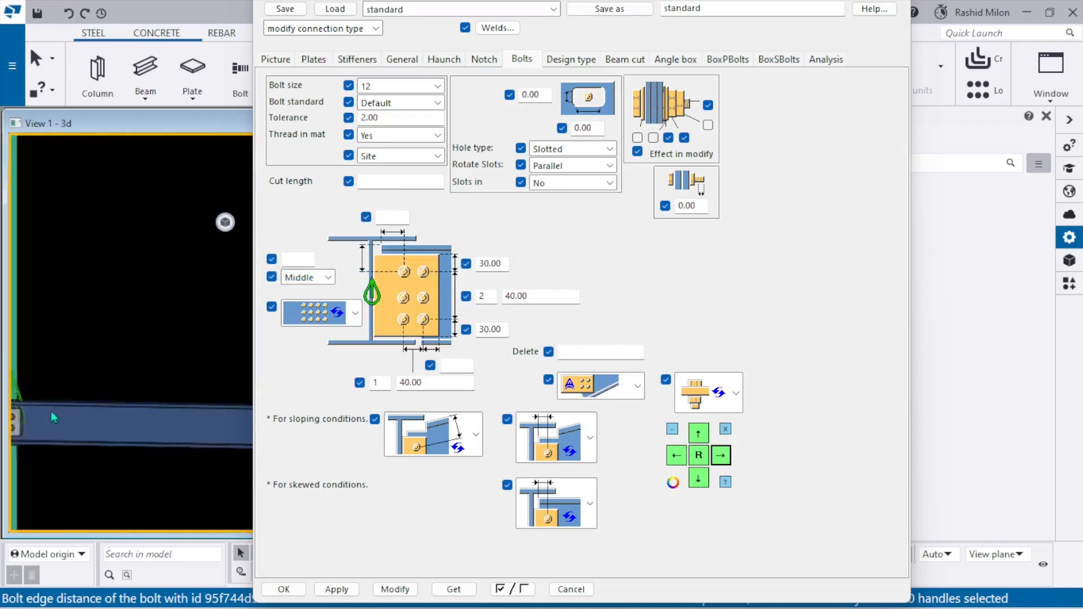
{"action": "scroll", "coordinate": [157, 320], "scroll_direction": "down", "scroll_amount": 5}
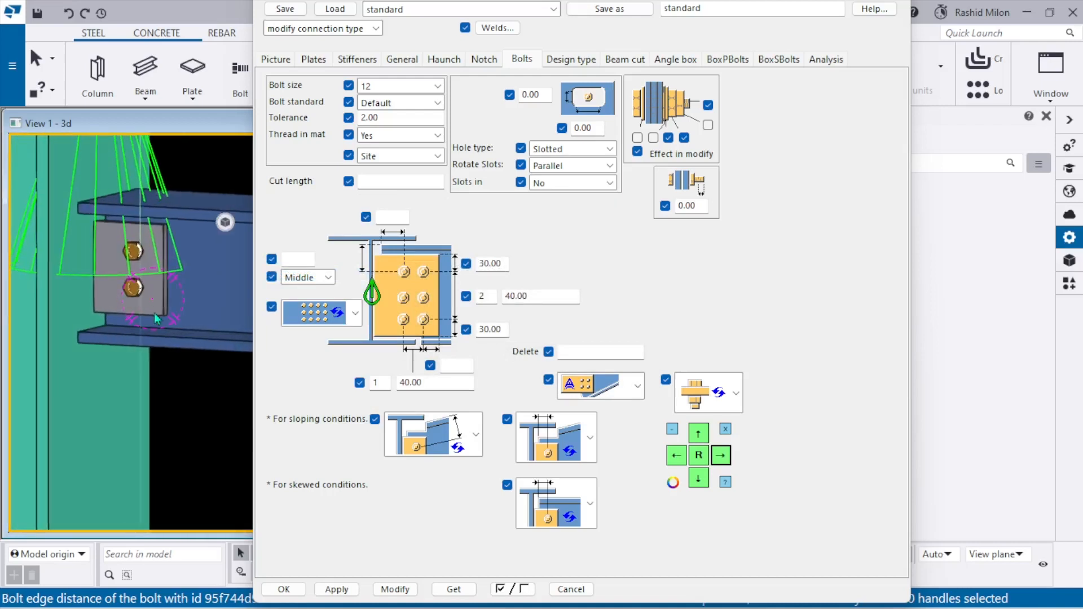
{"action": "scroll", "coordinate": [157, 320], "scroll_direction": "down", "scroll_amount": 3}
{"action": "key", "text": "b"}
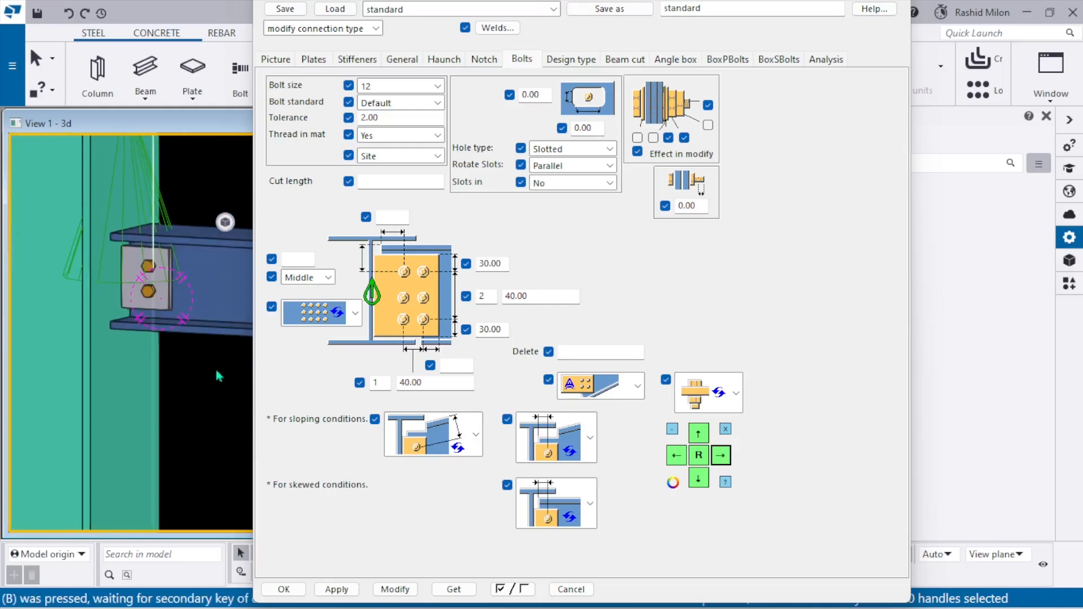
- Accept the connection settings and enable selection of individual objects inside components
{"action": "left_click", "coordinate": [284, 589]}
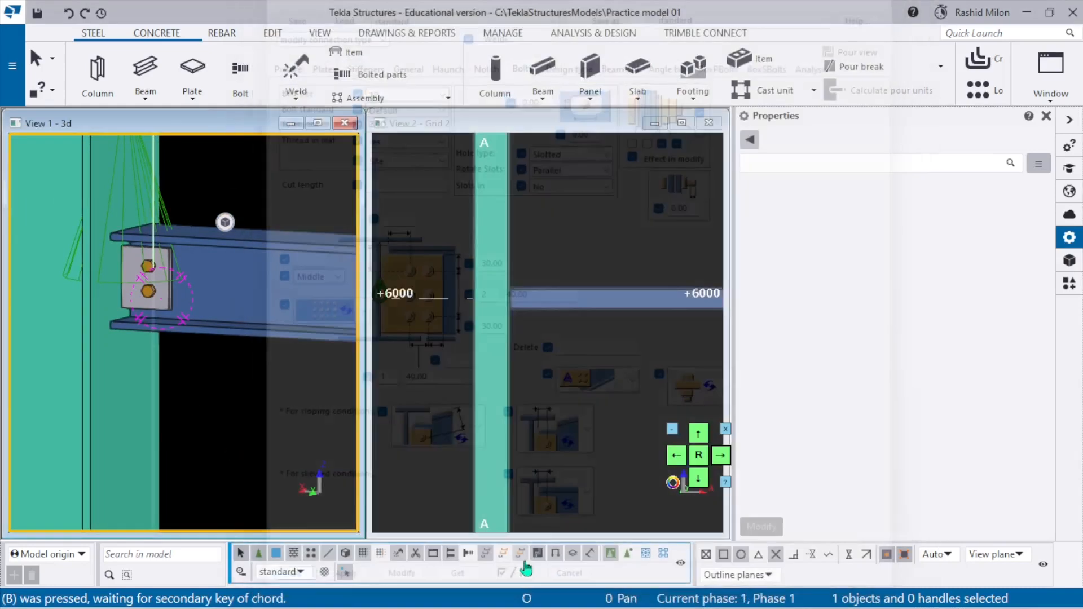
{"action": "left_click", "coordinate": [632, 560]}
{"action": "scroll", "coordinate": [185, 364], "scroll_direction": "up", "scroll_amount": 3}
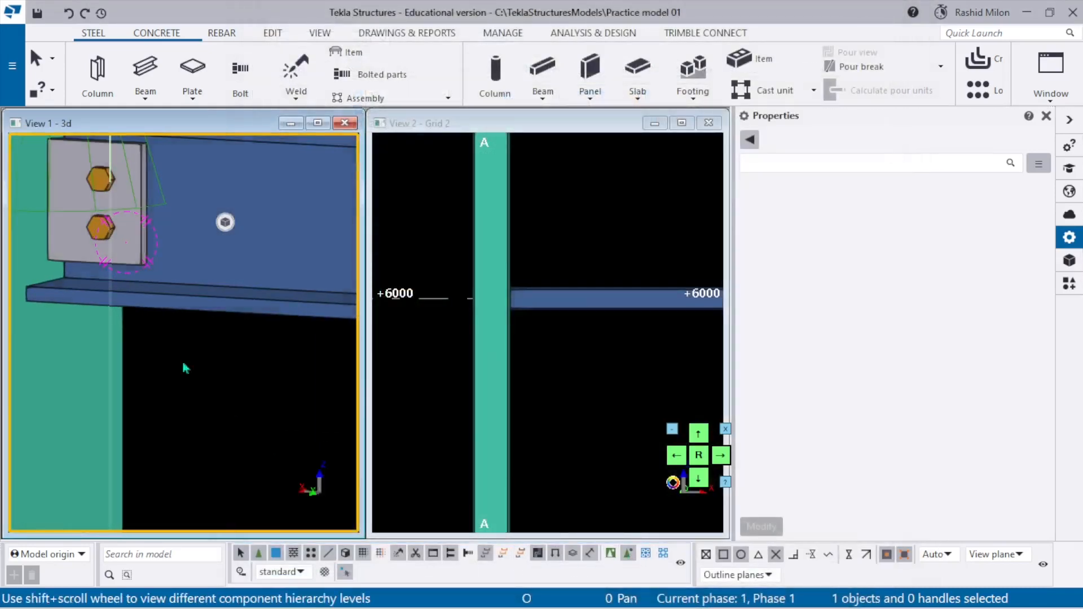
- Try the bolt shortcut on the joint, both with its two-bolt group selected and with nothing selected
{"action": "middle_click_drag", "start_coordinate": [215, 395], "coordinate": [305, 443]}
{"action": "key", "text": "b"}
{"action": "scroll", "coordinate": [186, 243], "scroll_direction": "up", "scroll_amount": 2}
{"action": "left_click", "coordinate": [192, 307]}
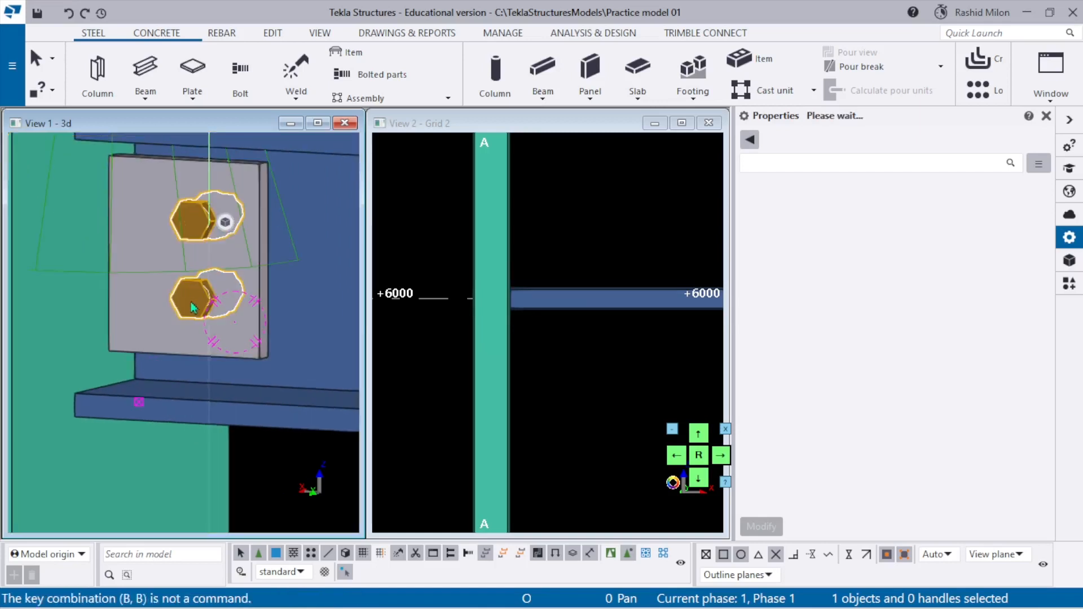
{"action": "key", "text": "b"}
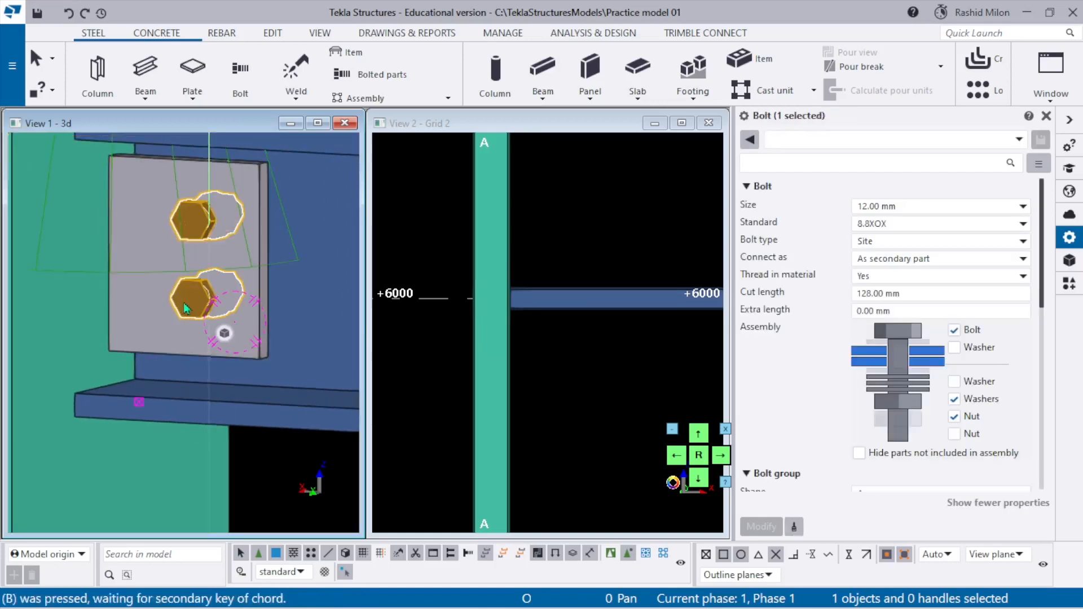
{"action": "left_click", "coordinate": [248, 341]}
{"action": "scroll", "coordinate": [180, 346], "scroll_direction": "down", "scroll_amount": 2}
{"action": "left_click", "coordinate": [274, 450]}
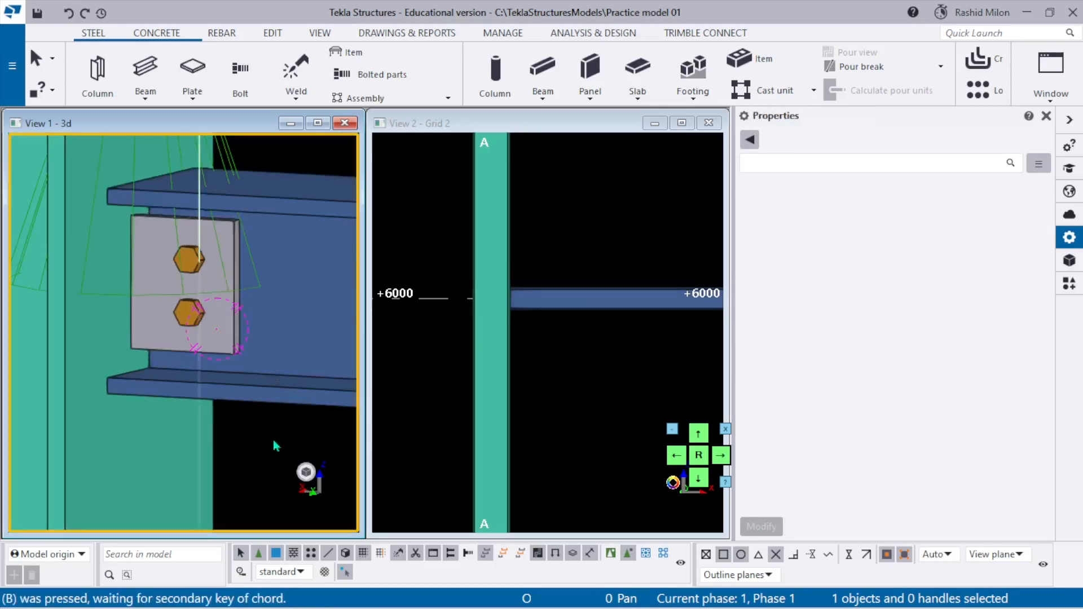
{"action": "key", "text": "b"}
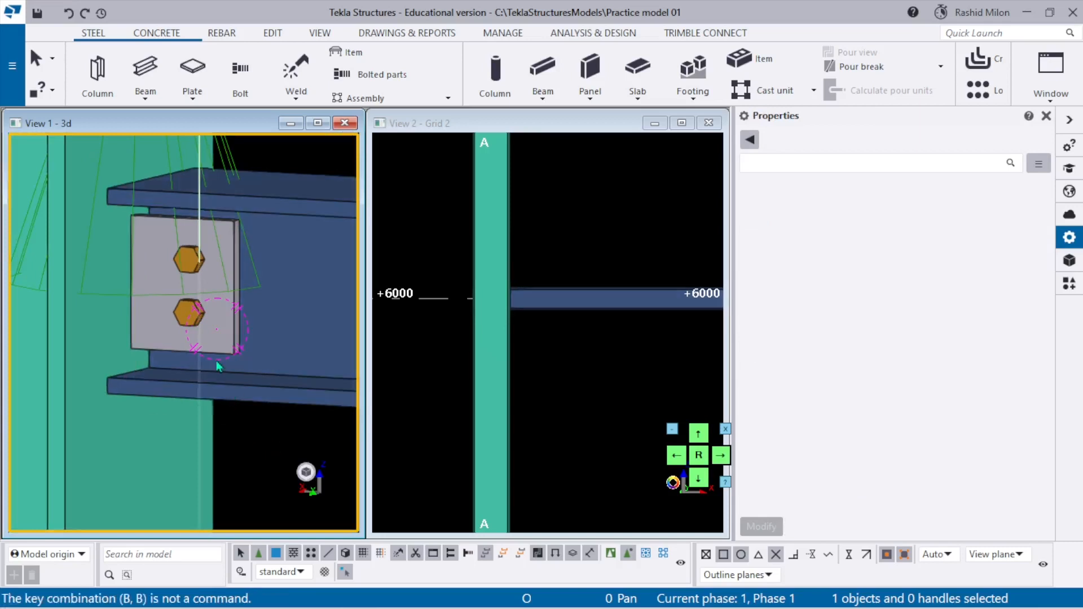
{"action": "key", "text": "b"}
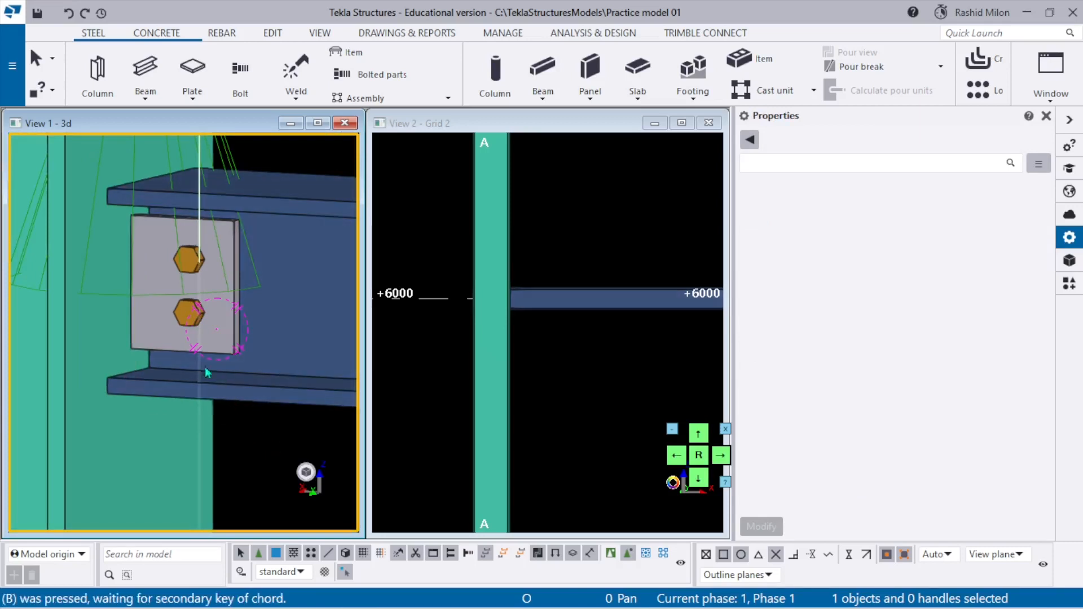
{"action": "left_click", "coordinate": [196, 321]}
{"action": "key", "text": "b"}
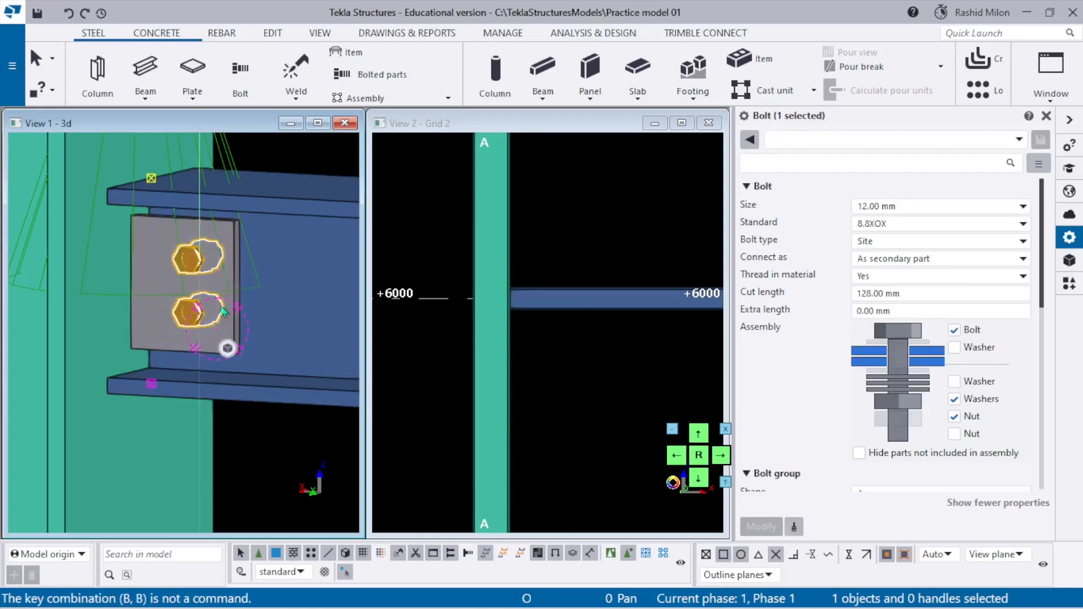
{"action": "left_click", "coordinate": [310, 152]}
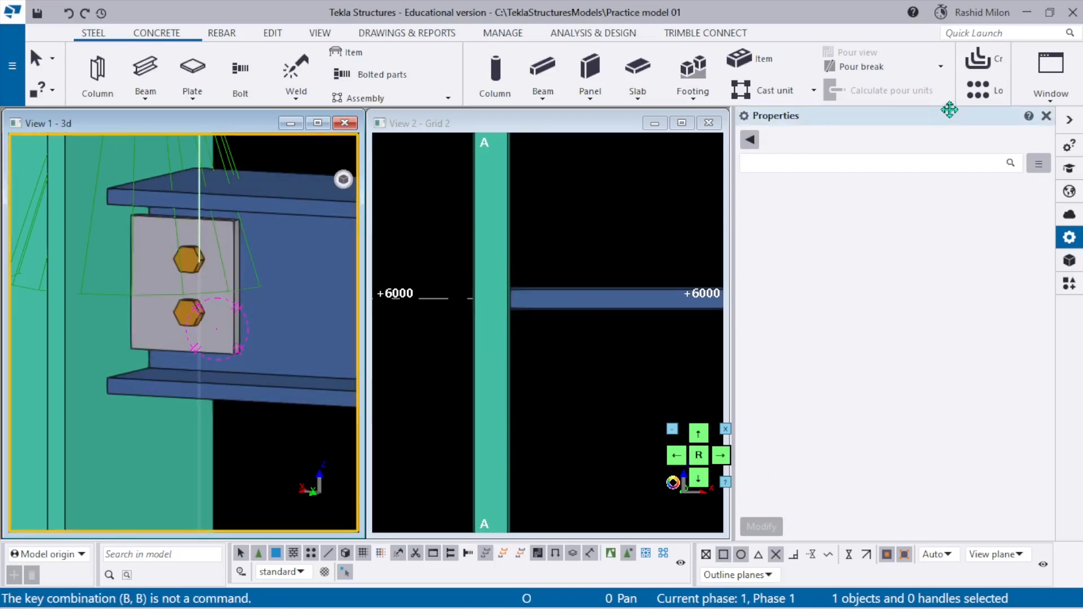
- Search the commands for "sho" and open the Keyboard shortcuts settings
{"action": "left_click", "coordinate": [998, 33]}
{"action": "left_click", "coordinate": [1008, 90]}
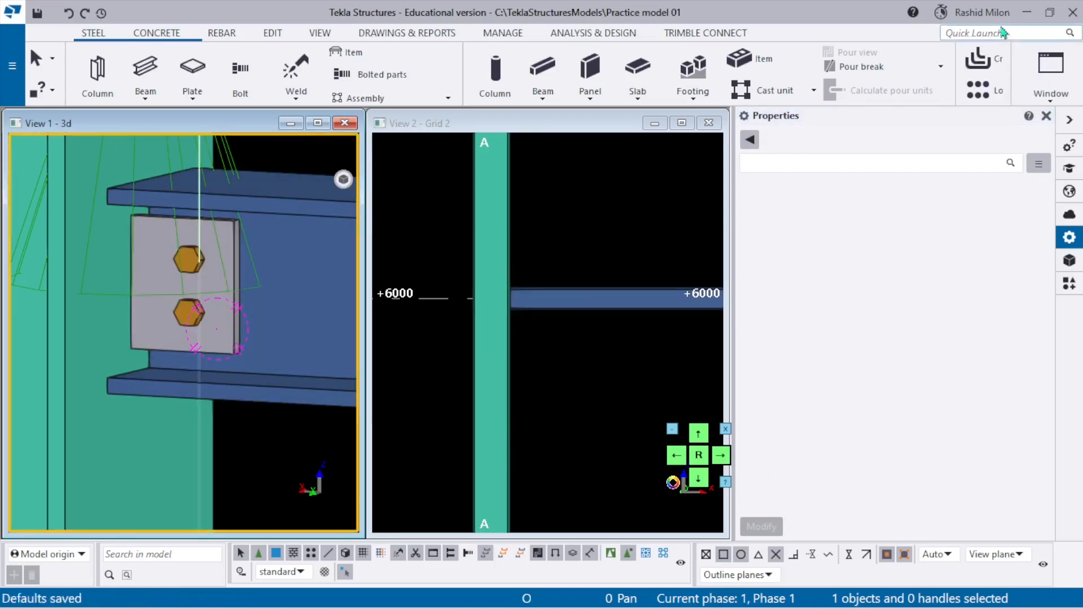
{"action": "left_click", "coordinate": [992, 13]}
{"action": "left_click", "coordinate": [1003, 33]}
{"action": "type", "text": "s"}
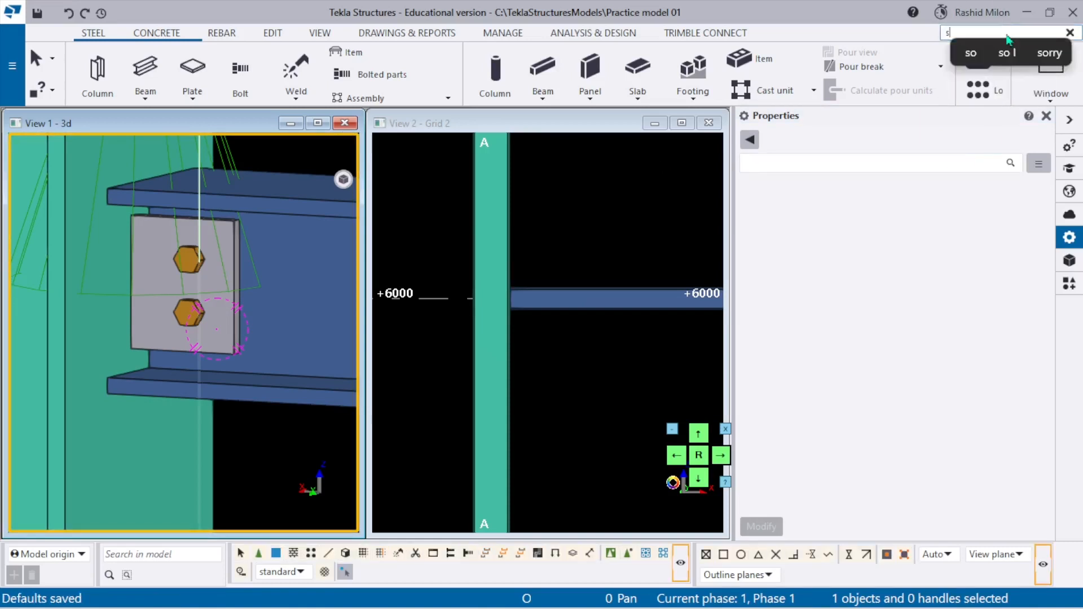
{"action": "type", "text": "ho"}
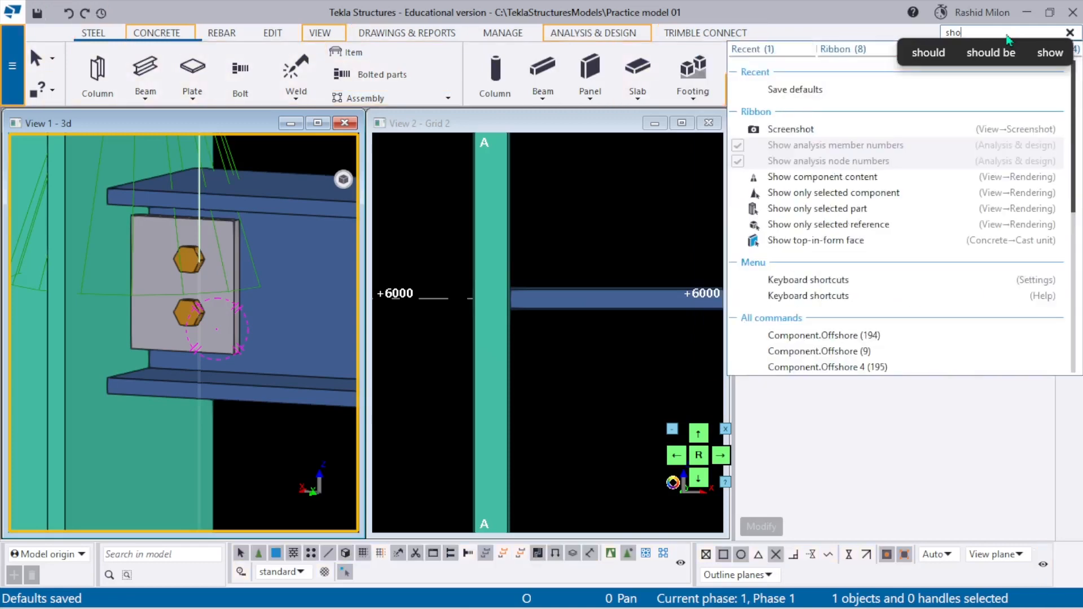
{"action": "left_click", "coordinate": [861, 280]}
- Filter the modeling shortcut commands by "bolt"
{"action": "left_click", "coordinate": [401, 136]}
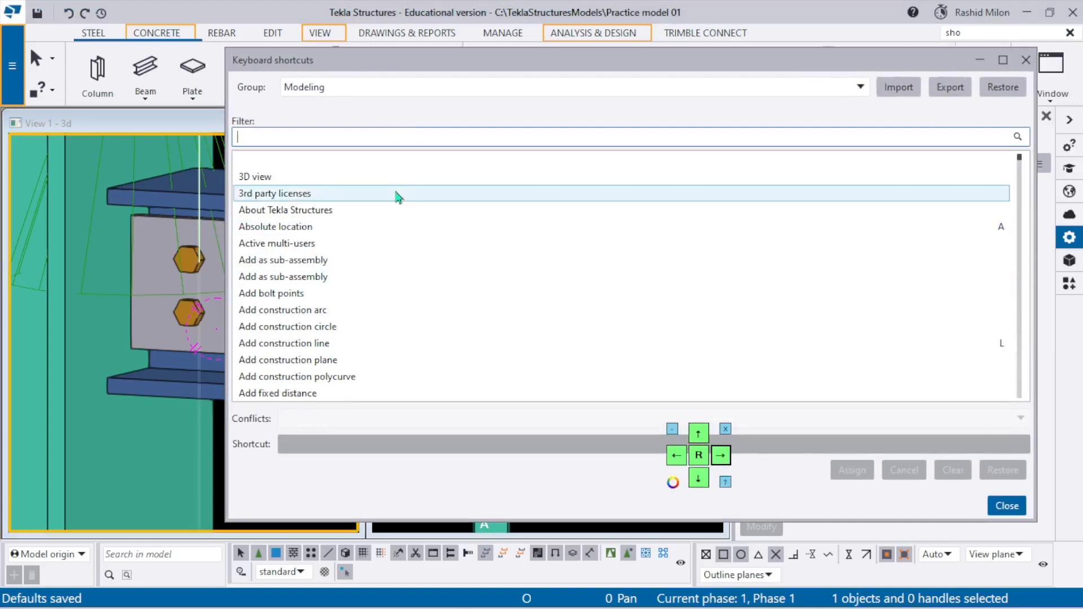
{"action": "type", "text": "b"}
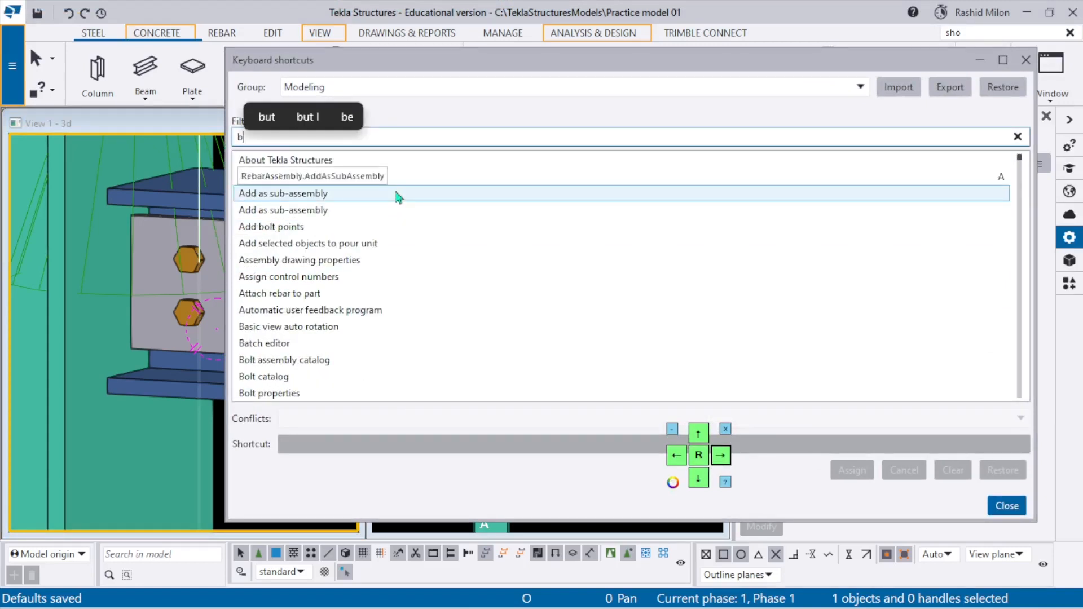
{"action": "type", "text": "olt"}
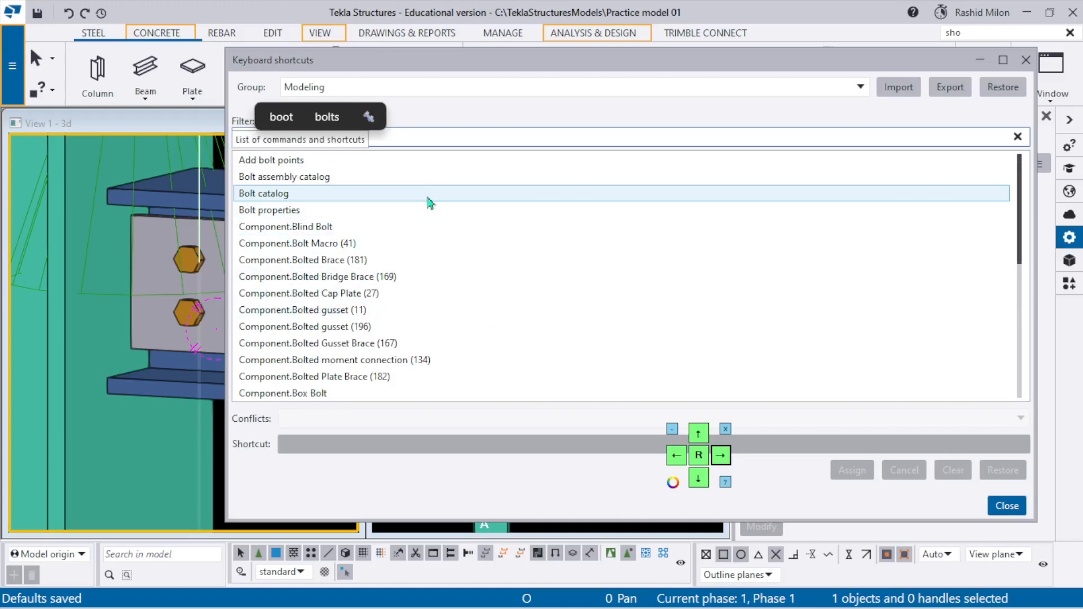
- Filter the modeling commands by "spacing" and assign the shortcut B to Measure bolt spacing
{"action": "scroll", "coordinate": [490, 273], "scroll_direction": "down", "scroll_amount": 6}
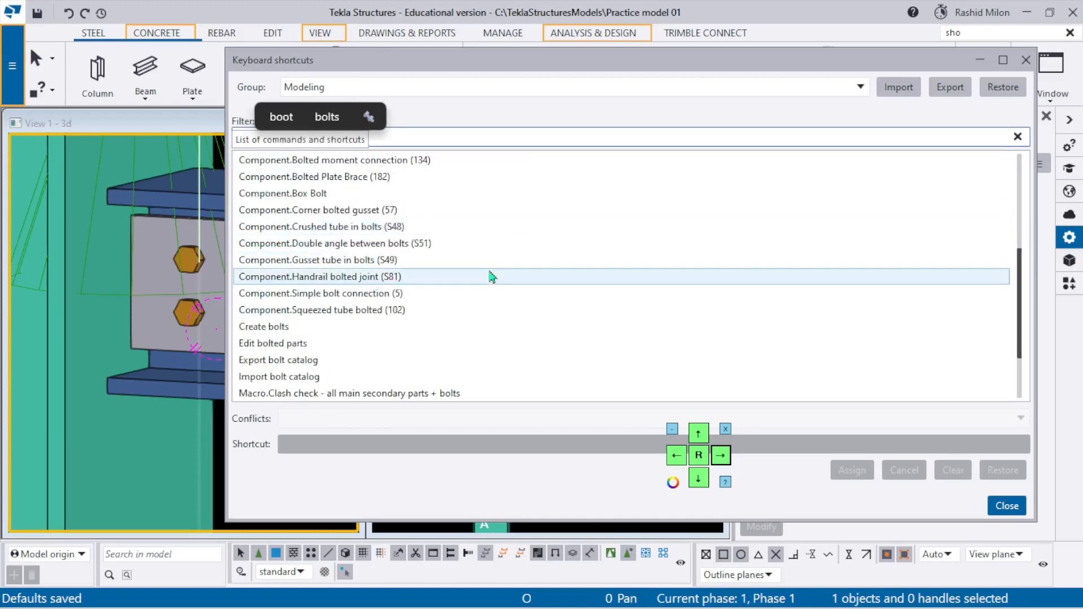
{"action": "scroll", "coordinate": [486, 338], "scroll_direction": "up", "scroll_amount": 6}
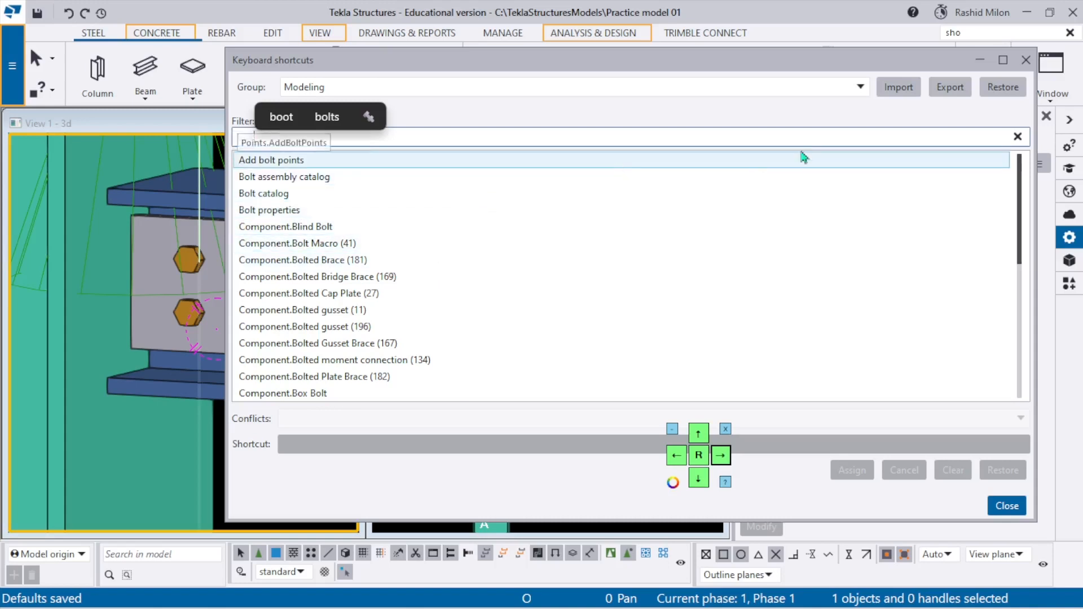
{"action": "left_click", "coordinate": [1018, 137]}
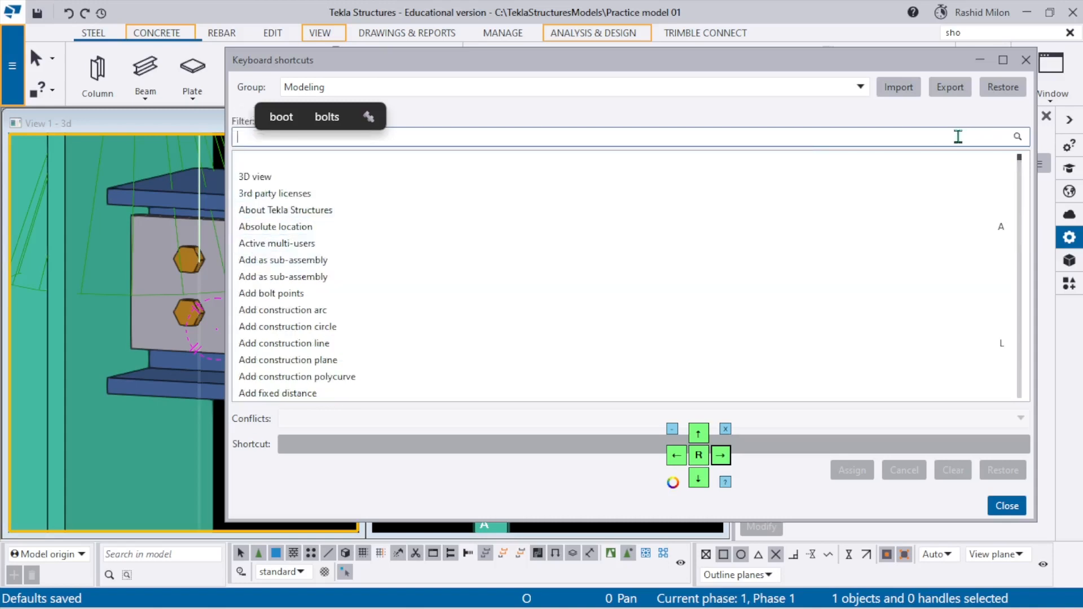
{"action": "type", "text": "spacing"}
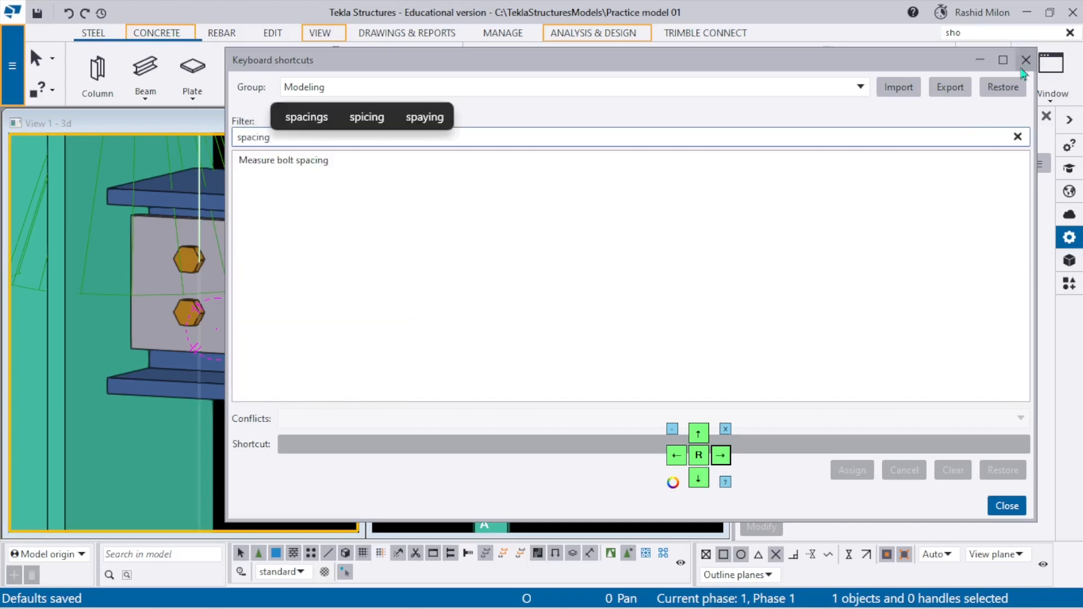
{"action": "left_click", "coordinate": [462, 164]}
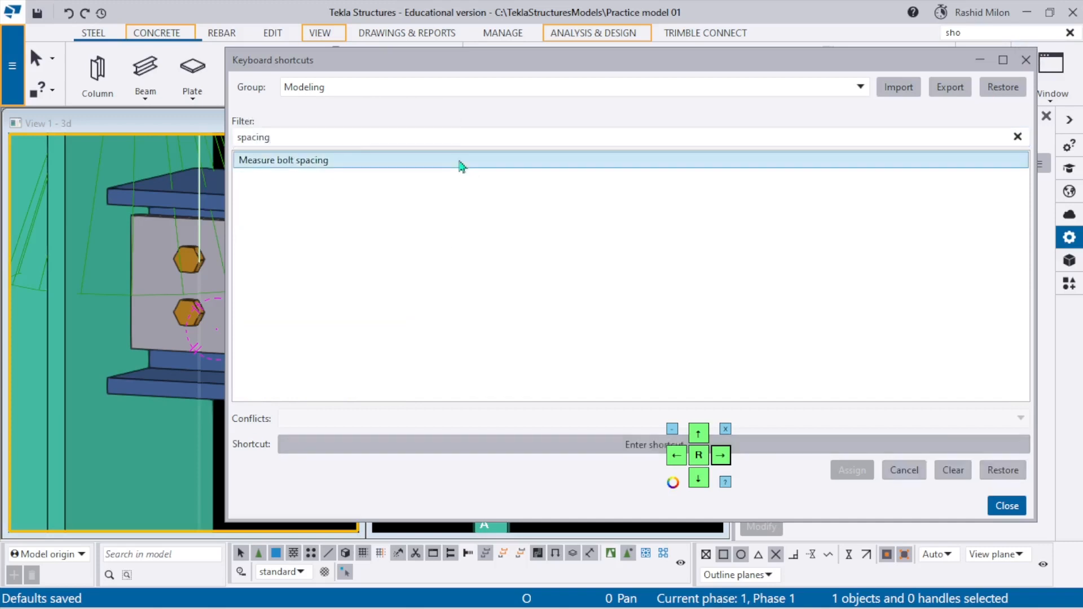
{"action": "left_click", "coordinate": [621, 454]}
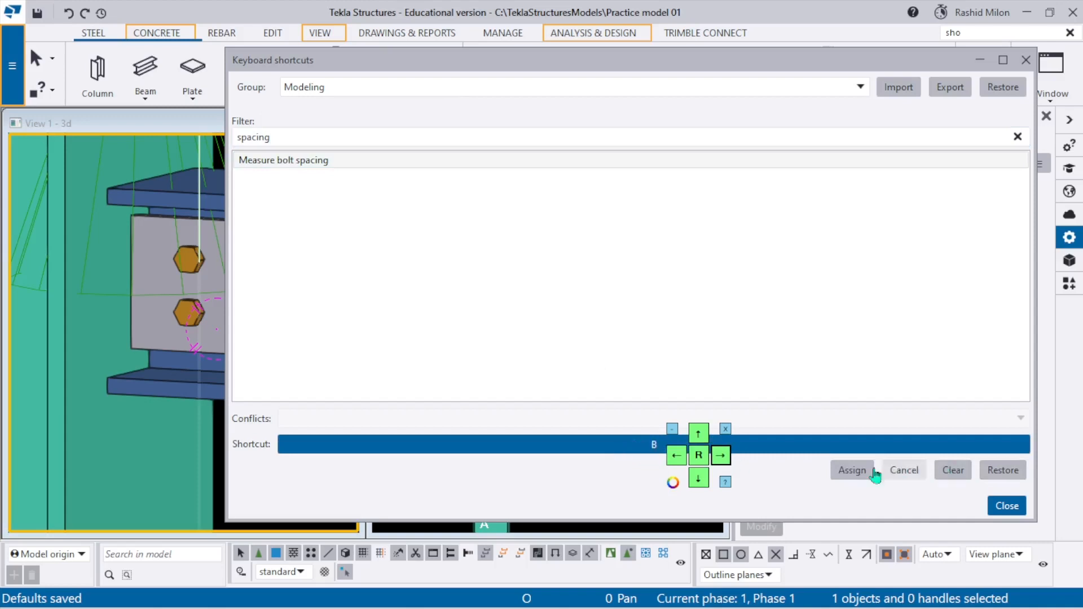
{"action": "left_click", "coordinate": [855, 472]}
{"action": "left_click", "coordinate": [1025, 60]}
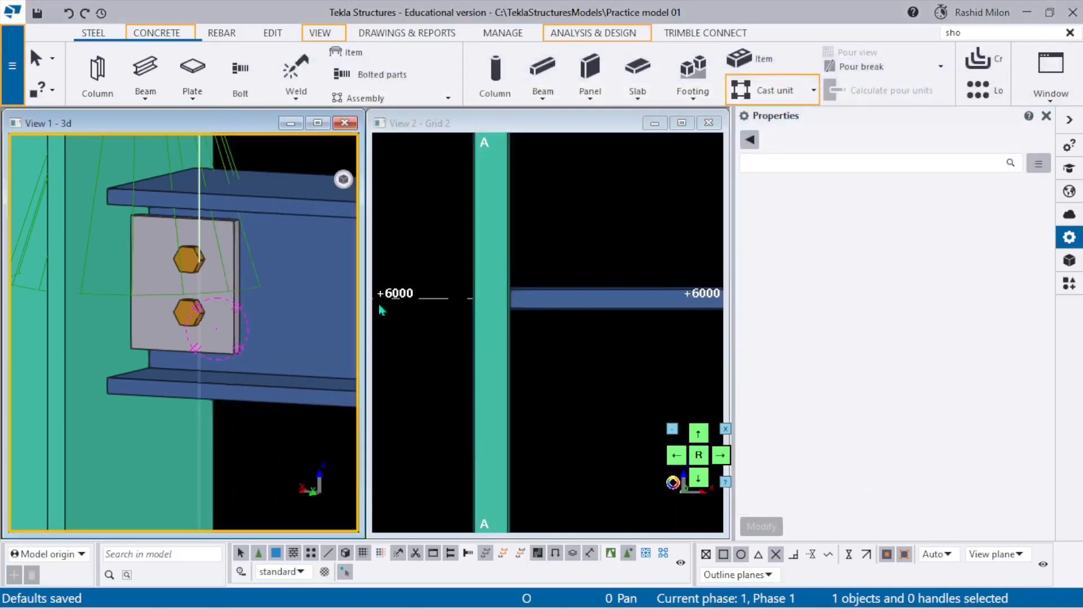
- Measure the bolt spacing and edge distances of the two-bolt group on the shear plate in the 3D view
{"action": "key", "text": "b"}
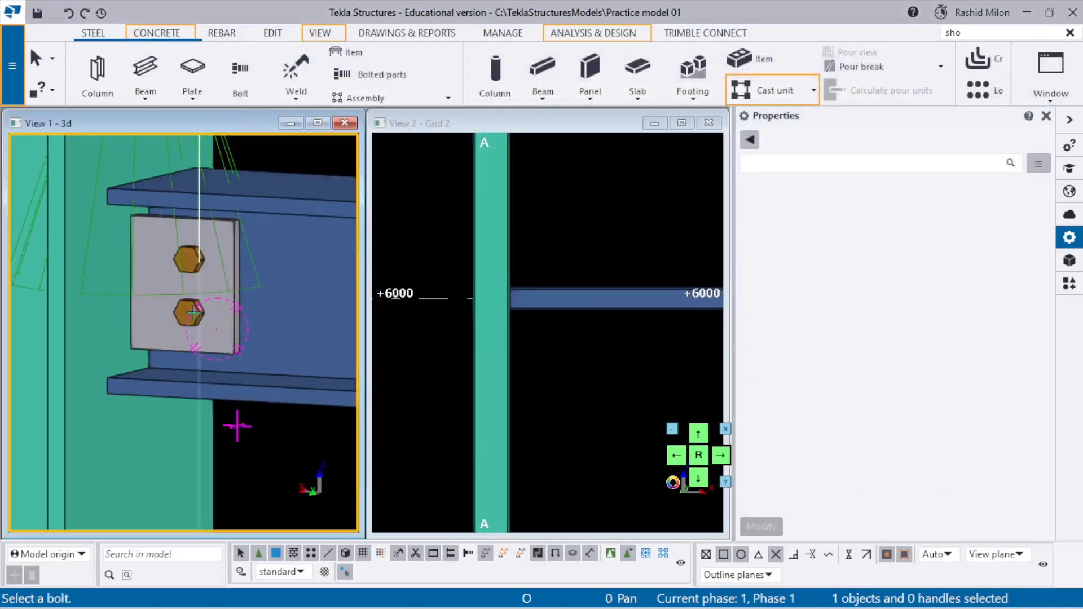
{"action": "left_click", "coordinate": [194, 313]}
{"action": "scroll", "coordinate": [209, 317], "scroll_direction": "up", "scroll_amount": 2}
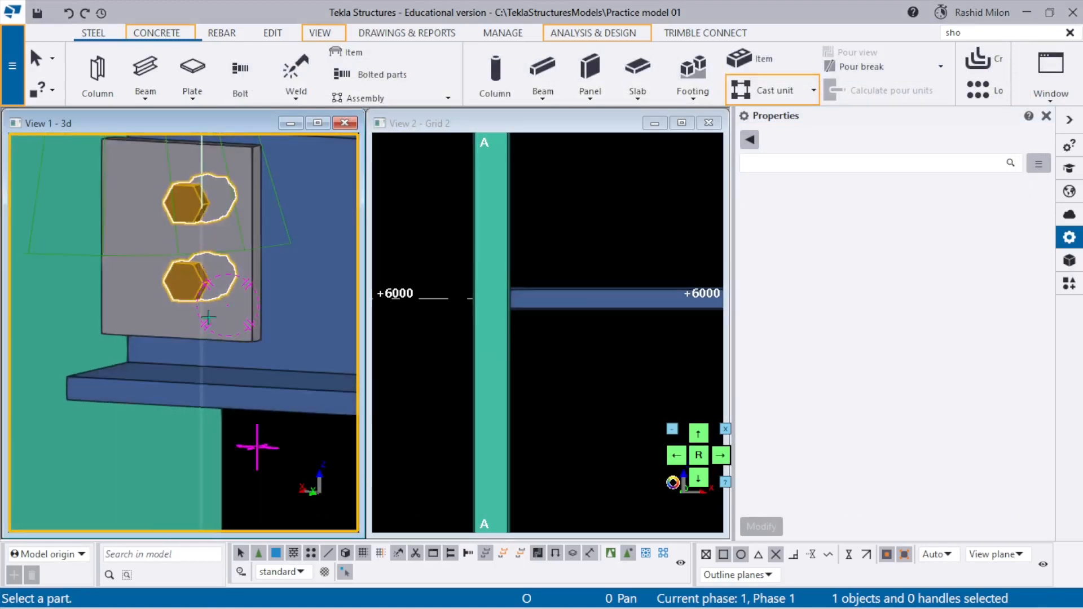
{"action": "left_click", "coordinate": [173, 345]}
{"action": "scroll", "coordinate": [230, 344], "scroll_direction": "down", "scroll_amount": 2}
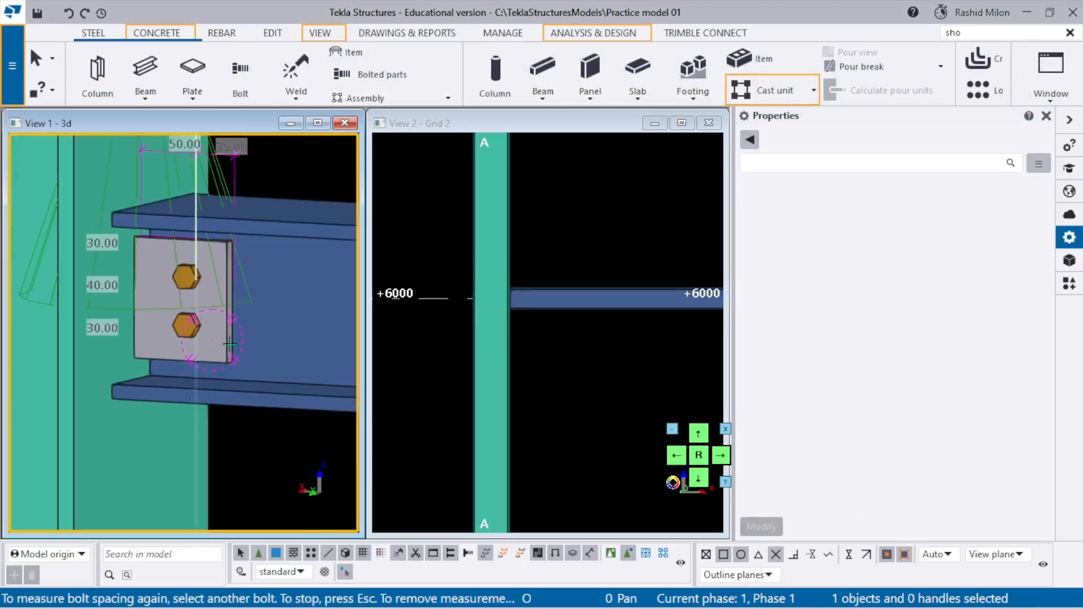
{"action": "scroll", "coordinate": [143, 417], "scroll_direction": "down", "scroll_amount": 2}
{"action": "scroll", "coordinate": [187, 248], "scroll_direction": "up", "scroll_amount": 3}
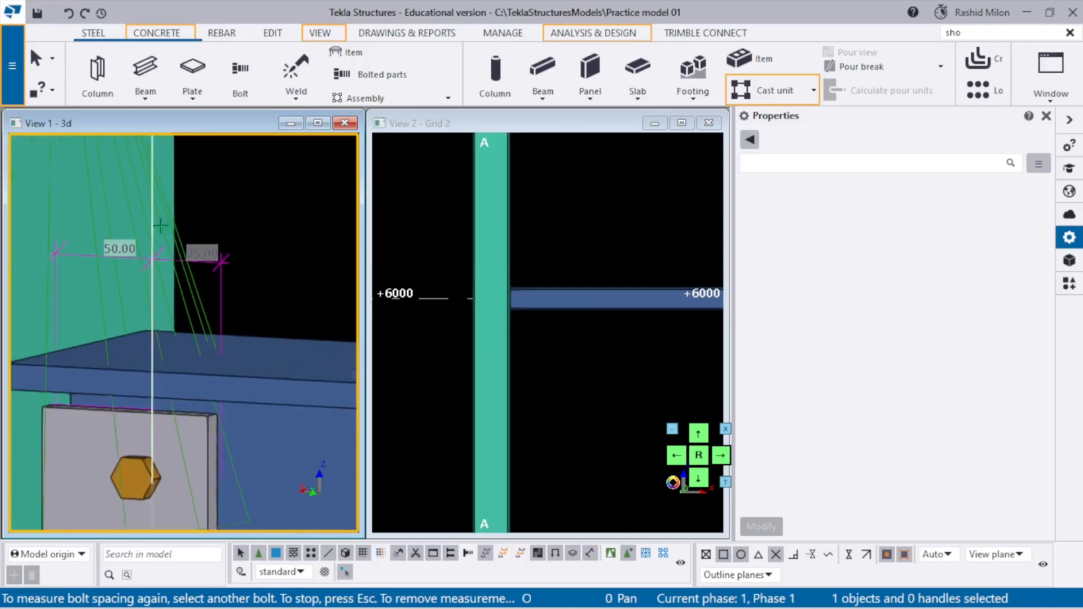
{"action": "middle_click_drag", "start_coordinate": [196, 317], "coordinate": [273, 244]}
{"action": "scroll", "coordinate": [273, 246], "scroll_direction": "down", "scroll_amount": 2}
{"action": "right_click", "coordinate": [273, 248]}
{"action": "left_click", "coordinate": [288, 258]}
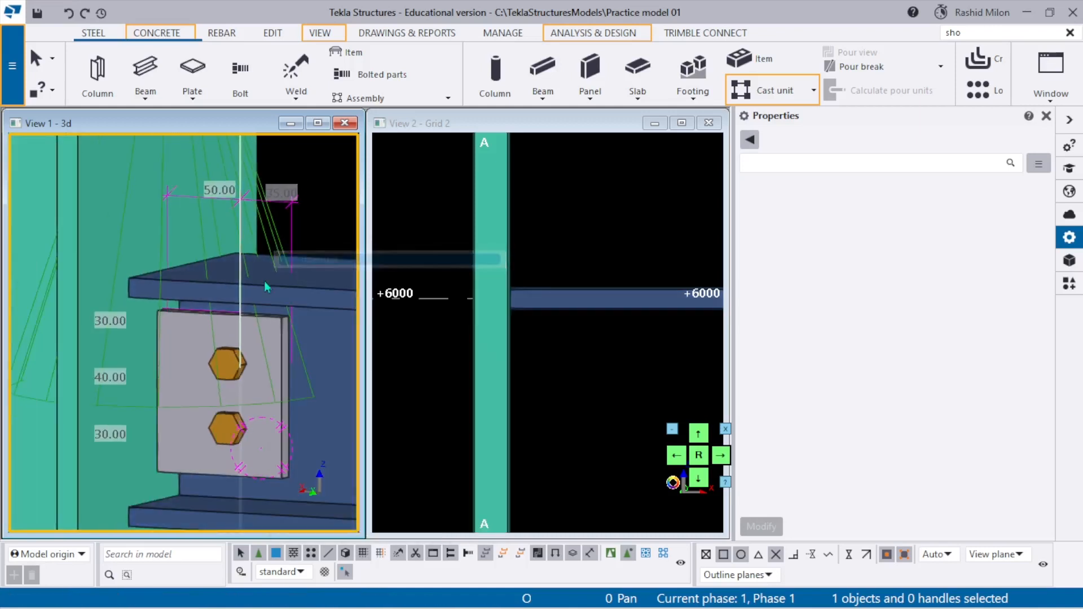
{"action": "scroll", "coordinate": [264, 282], "scroll_direction": "down", "scroll_amount": 2}
{"action": "middle_click_drag", "start_coordinate": [265, 348], "coordinate": [307, 322], "text": "ctrl"}
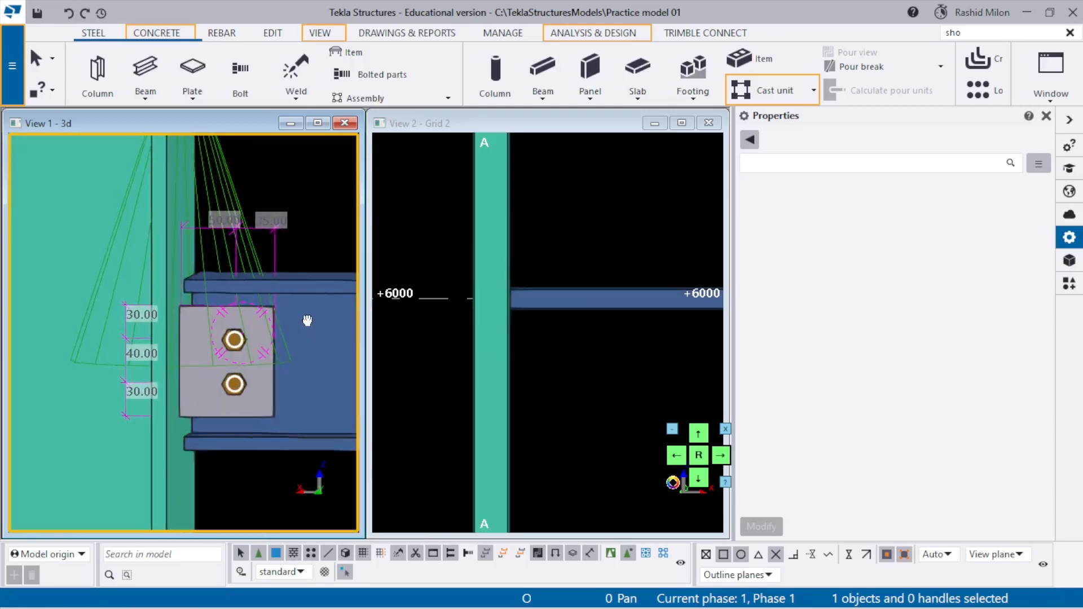
- Set the tab plate width to 75 mm in the joint's Shear plate simple (146) component and apply it to the connection
{"action": "scroll", "coordinate": [196, 356], "scroll_direction": "up", "scroll_amount": 1}
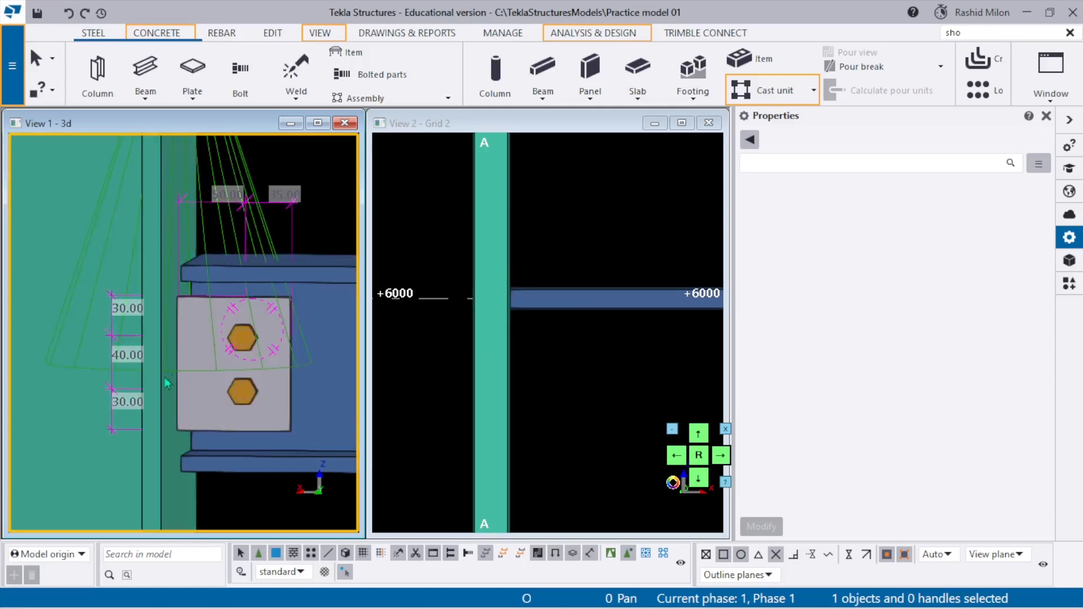
{"action": "scroll", "coordinate": [237, 397], "scroll_direction": "up", "scroll_amount": 2}
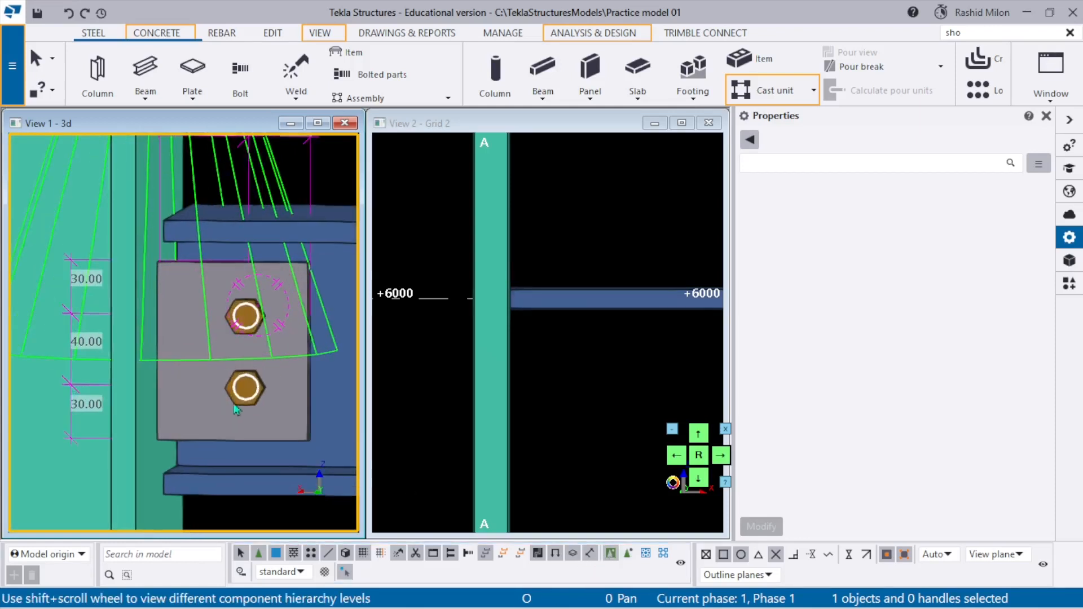
{"action": "left_click", "coordinate": [246, 399]}
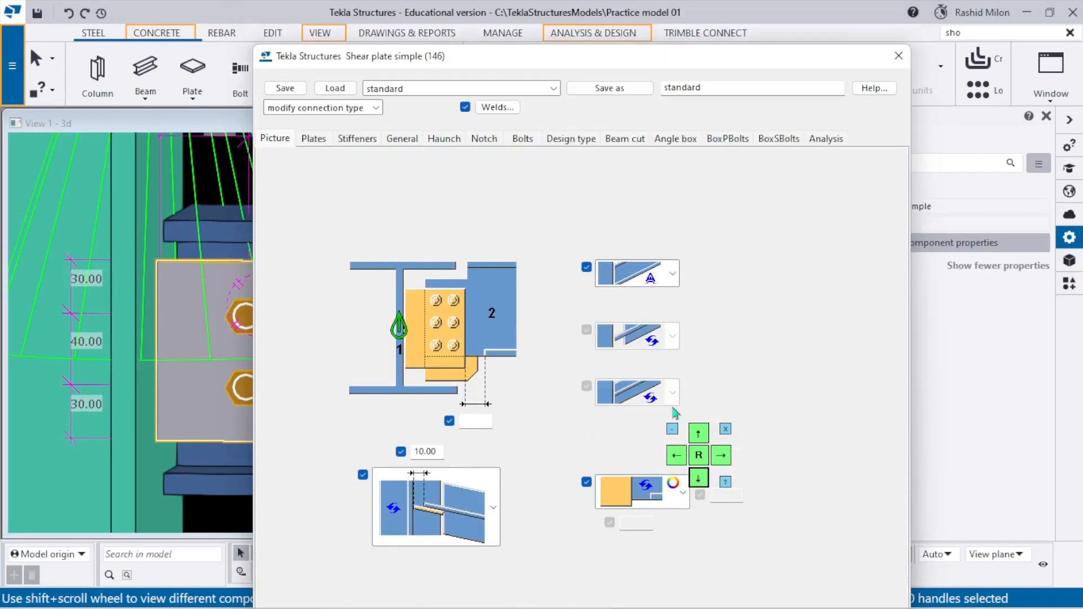
{"action": "left_click", "coordinate": [313, 139]}
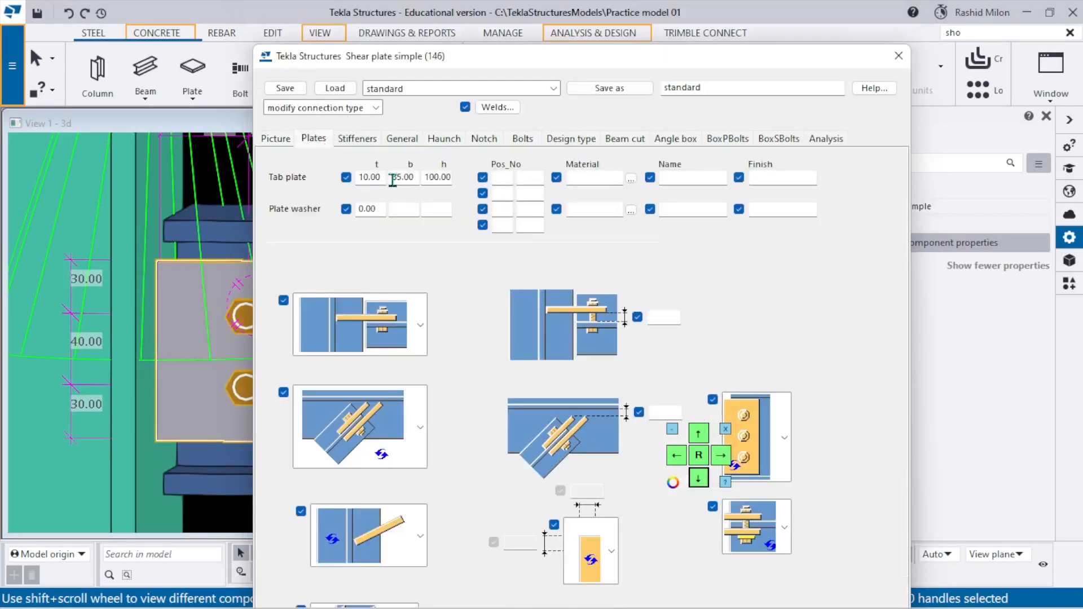
{"action": "scroll", "coordinate": [134, 263], "scroll_direction": "down", "scroll_amount": 5}
{"action": "scroll", "coordinate": [217, 204], "scroll_direction": "up", "scroll_amount": 3}
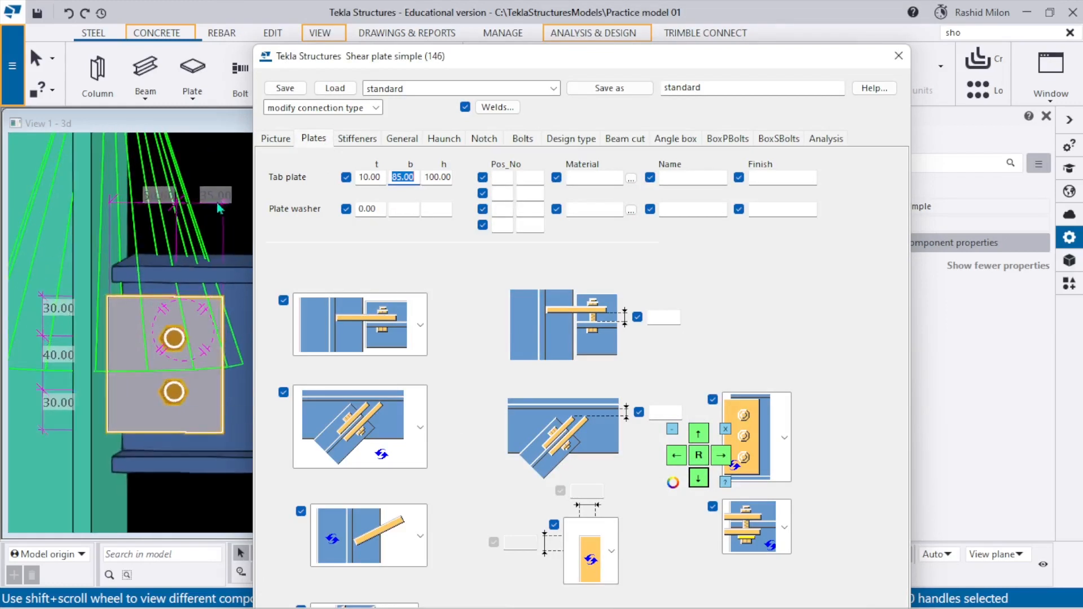
{"action": "scroll", "coordinate": [194, 202], "scroll_direction": "up", "scroll_amount": 2}
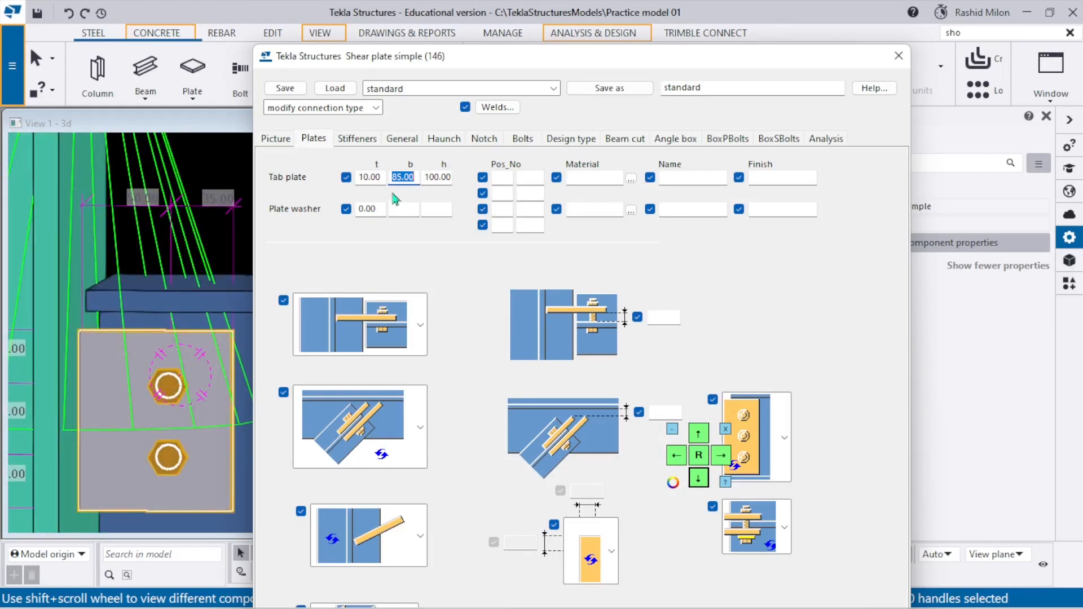
{"action": "scroll", "coordinate": [146, 226], "scroll_direction": "up", "scroll_amount": 2}
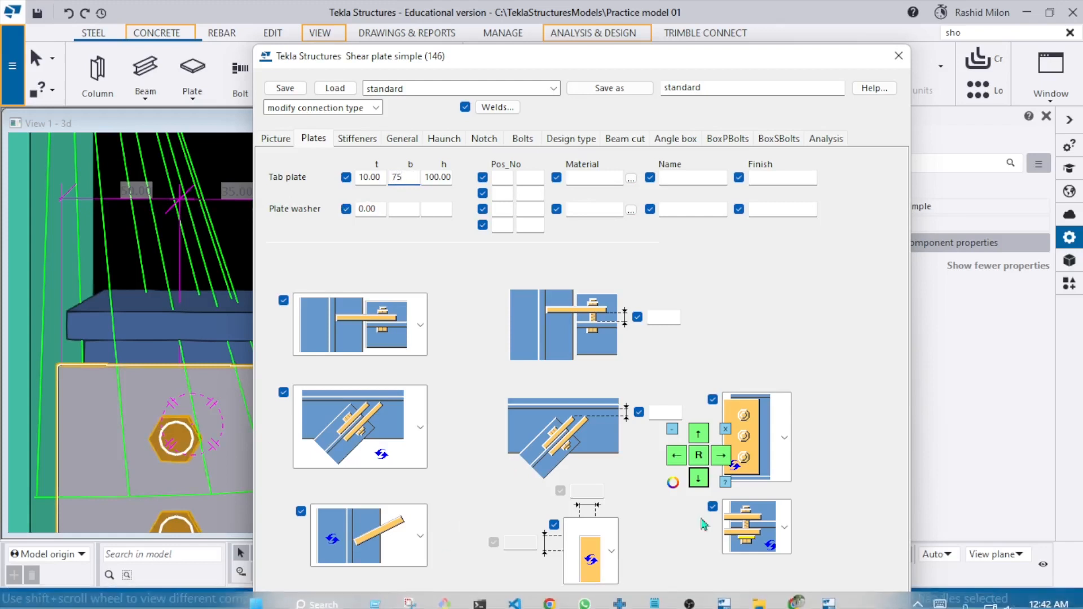
{"action": "left_click", "coordinate": [705, 436]}
{"action": "left_click", "coordinate": [698, 433]}
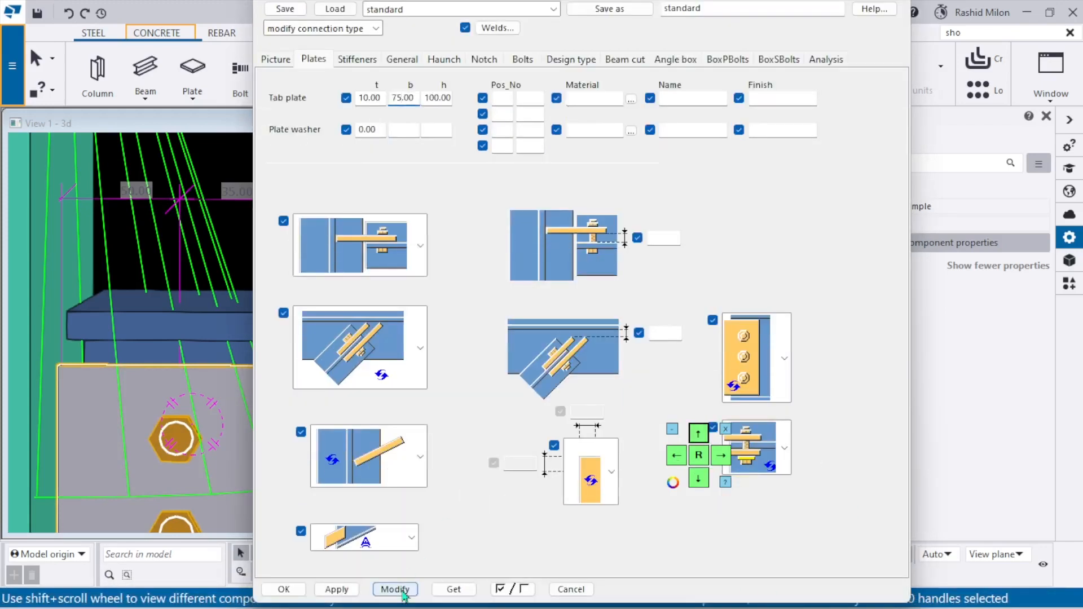
{"action": "left_click", "coordinate": [395, 589]}
{"action": "scroll", "coordinate": [159, 406], "scroll_direction": "down", "scroll_amount": 1}
{"action": "middle_click_drag", "start_coordinate": [159, 407], "coordinate": [165, 380]}
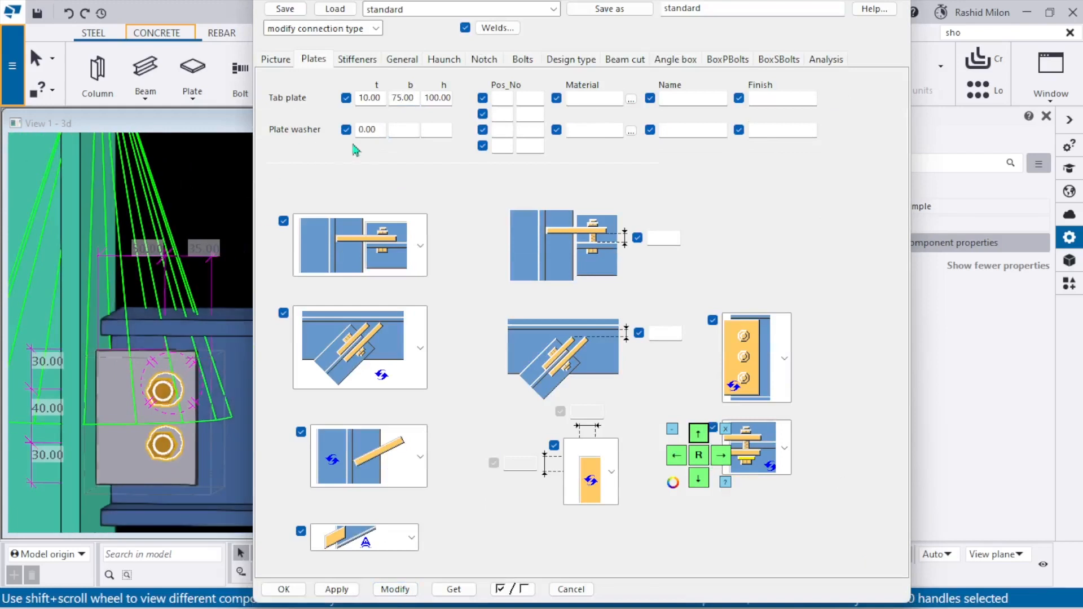
- Set the connection's horizontal bolt spacing to 30 mm, apply it and redraw the 3D view
{"action": "left_click", "coordinate": [522, 59]}
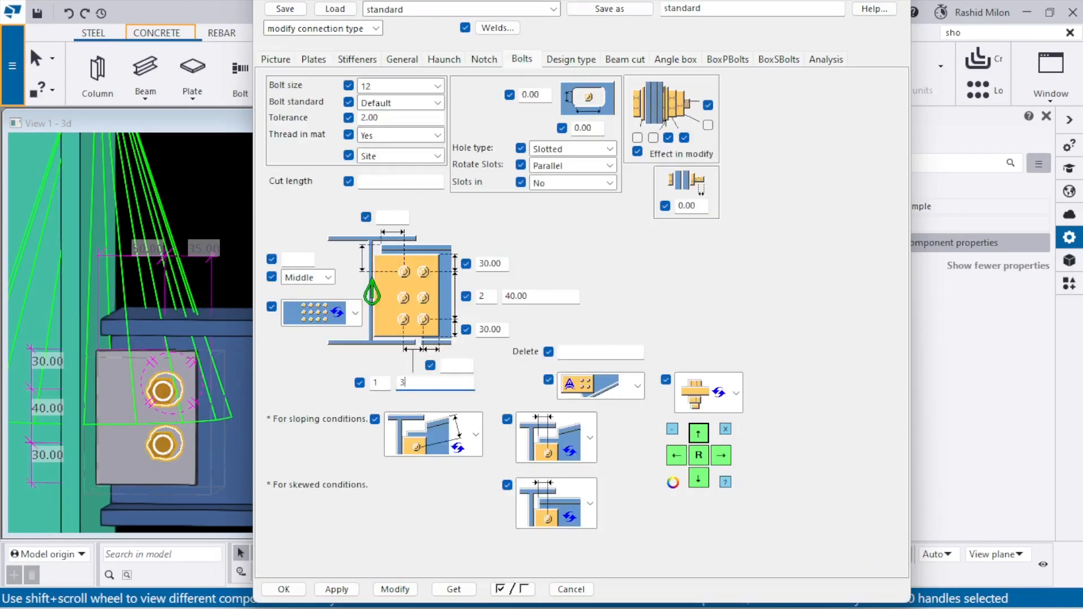
{"action": "left_click", "coordinate": [389, 590]}
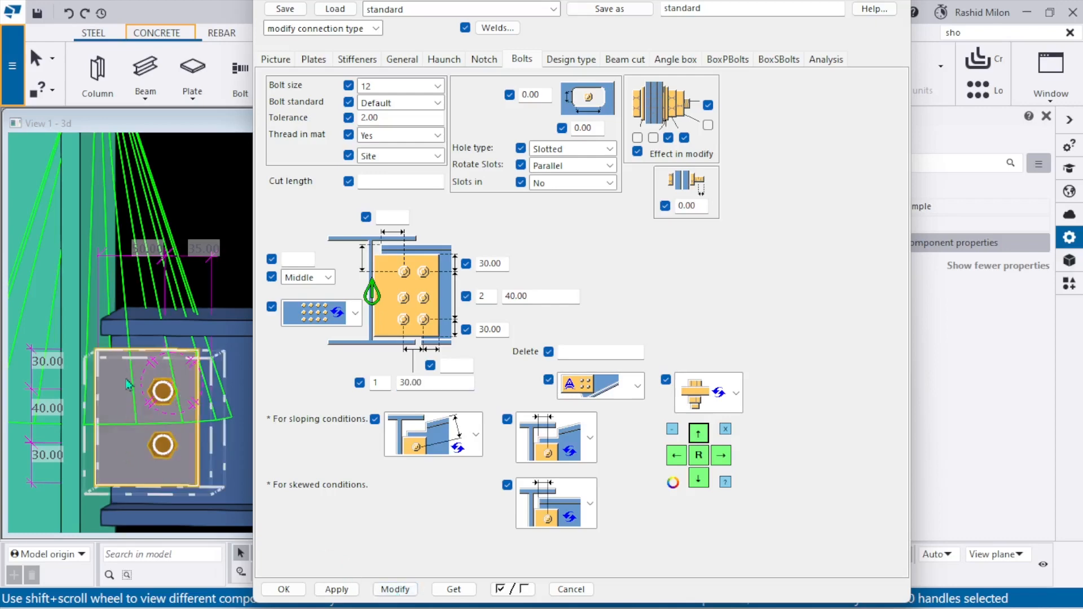
{"action": "scroll", "coordinate": [175, 402], "scroll_direction": "up", "scroll_amount": 3}
{"action": "scroll", "coordinate": [171, 311], "scroll_direction": "down", "scroll_amount": 2}
{"action": "right_click", "coordinate": [216, 191]}
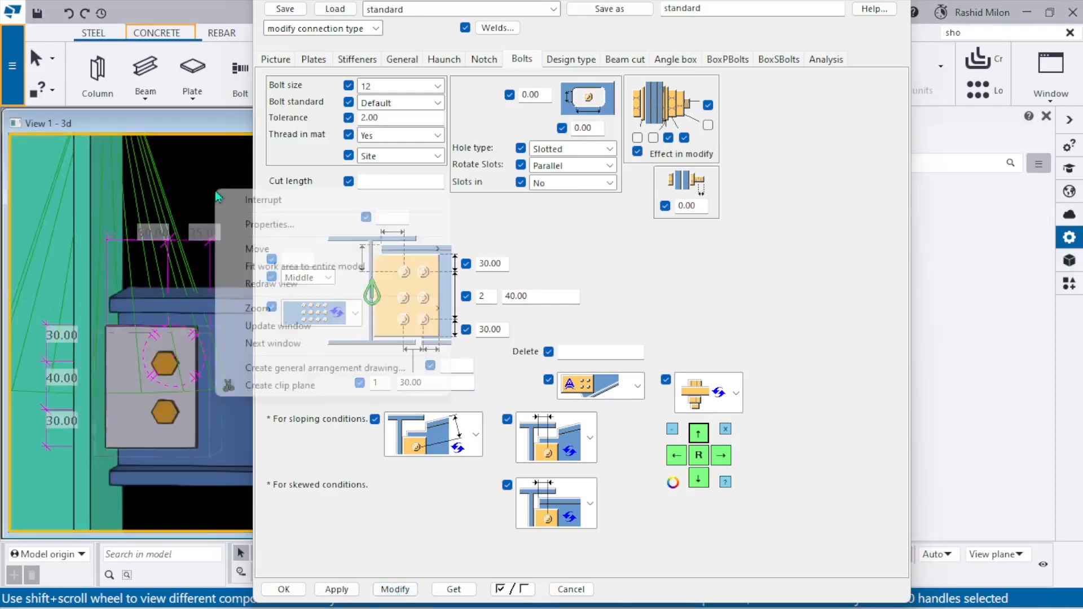
{"action": "left_click", "coordinate": [262, 287]}
- Select the shear plate connection again and try a horizontal bolt spacing of 25 mm on it
{"action": "scroll", "coordinate": [141, 373], "scroll_direction": "up", "scroll_amount": 2}
{"action": "scroll", "coordinate": [141, 376], "scroll_direction": "up", "scroll_amount": 1}
{"action": "left_click", "coordinate": [195, 349]}
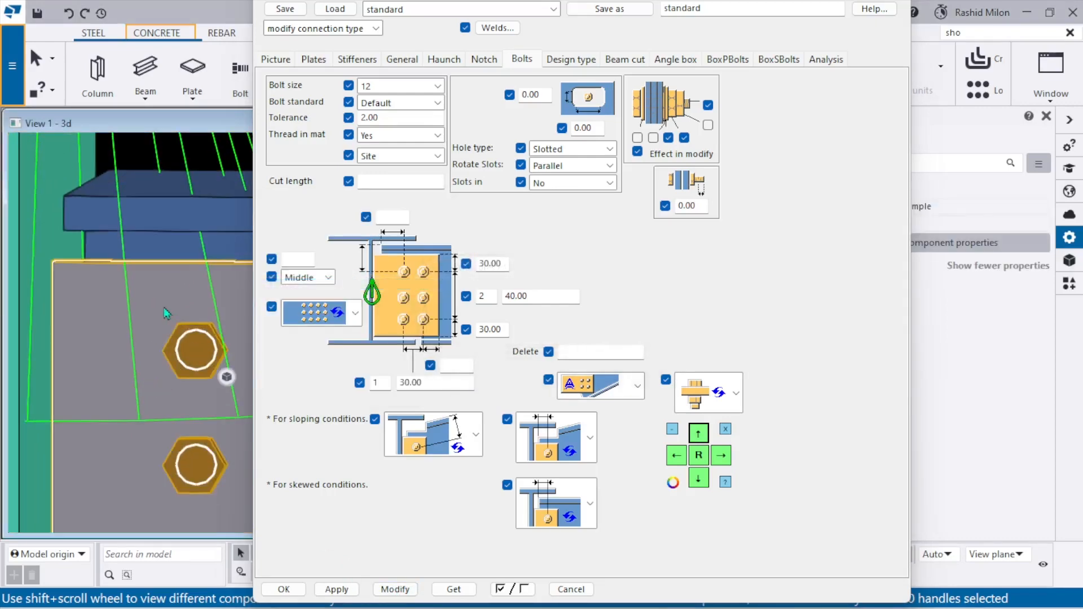
{"action": "scroll", "coordinate": [156, 311], "scroll_direction": "down", "scroll_amount": 3}
{"action": "mouse_move", "coordinate": [180, 354]}
{"action": "middle_mouse_down", "text": "ctrl"}
{"action": "mouse_move", "coordinate": [218, 378]}
{"action": "mouse_move", "coordinate": [170, 353]}
{"action": "middle_mouse_up", "text": "ctrl"}
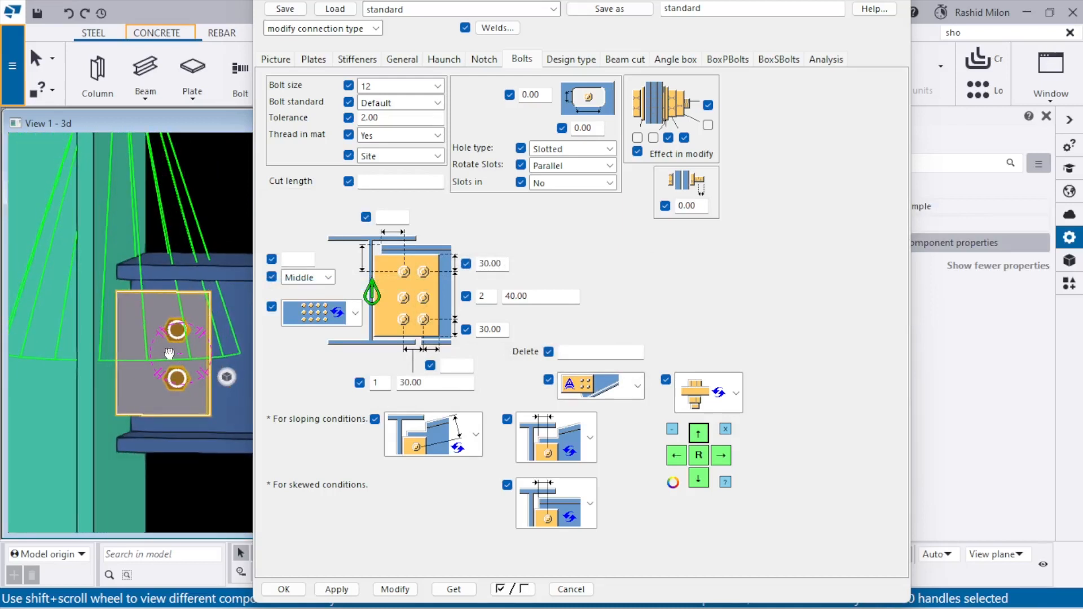
{"action": "left_click", "coordinate": [434, 383]}
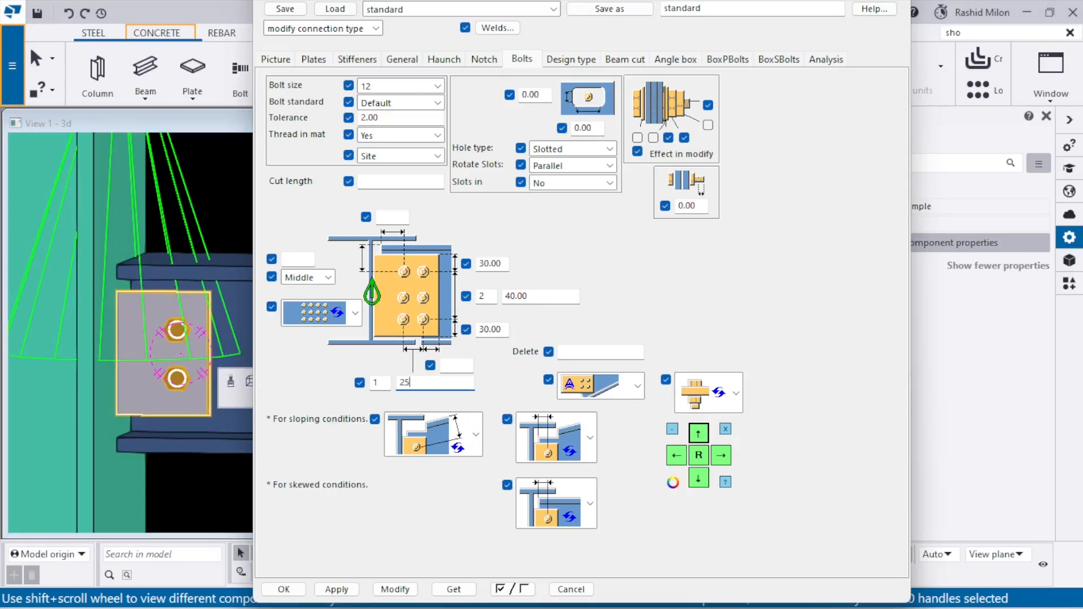
{"action": "left_click", "coordinate": [395, 589]}
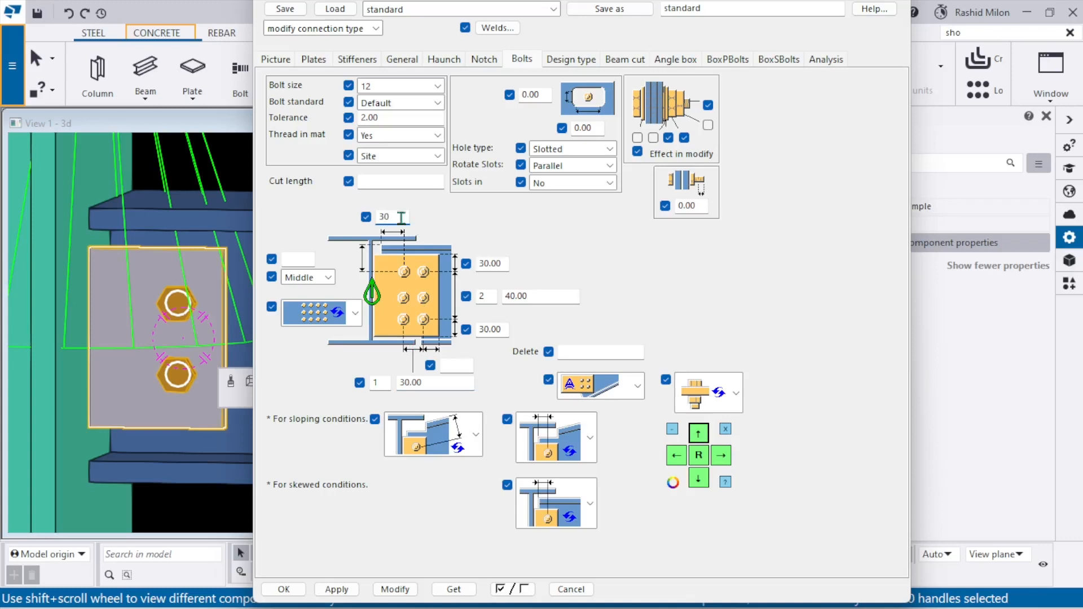
- Apply a 30 mm horizontal distance from the beam end to the first bolt, with 30 mm horizontal spacing, and redraw the view
{"action": "left_click", "coordinate": [406, 590]}
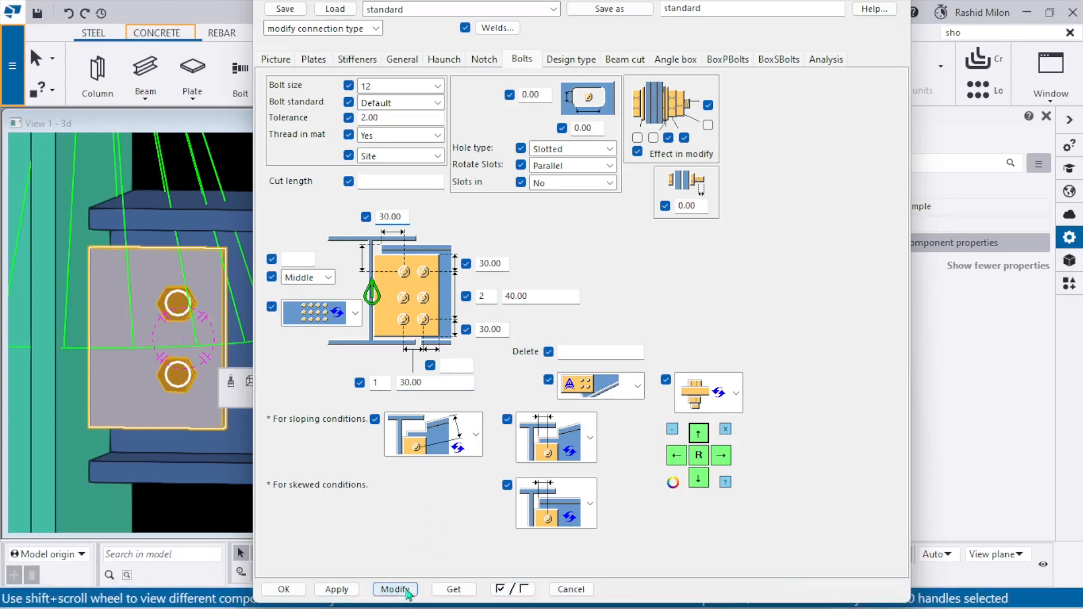
{"action": "scroll", "coordinate": [133, 307], "scroll_direction": "down", "scroll_amount": 2}
{"action": "left_click", "coordinate": [221, 176]}
{"action": "right_click", "coordinate": [221, 177]}
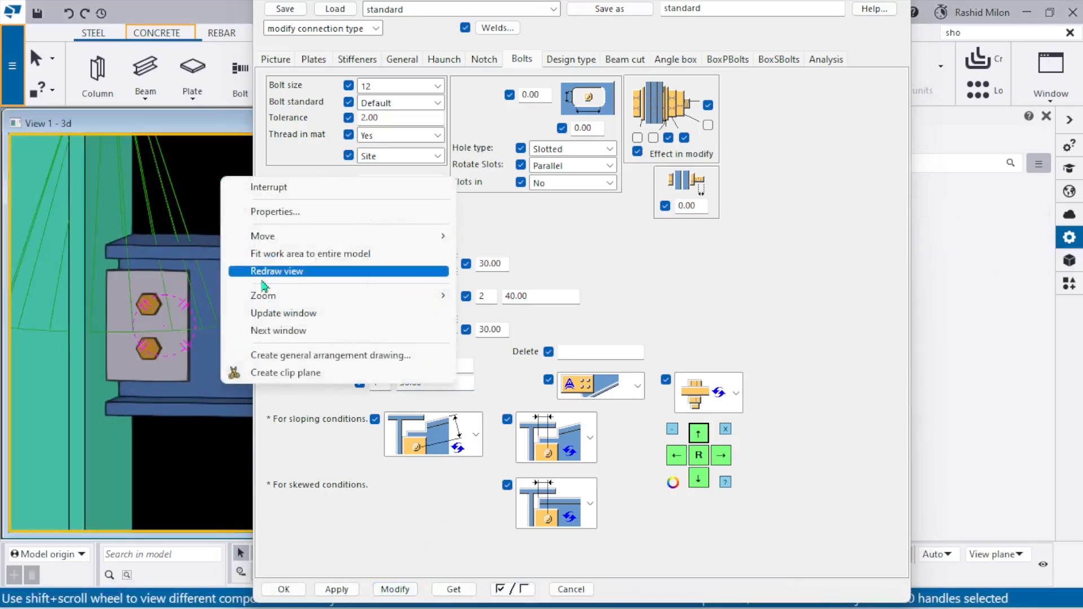
{"action": "left_click", "coordinate": [262, 282]}
- Add the washer under the bolt head in the bolt assembly, modify the connection with it and redraw the 3D view
{"action": "scroll", "coordinate": [142, 342], "scroll_direction": "up", "scroll_amount": 4}
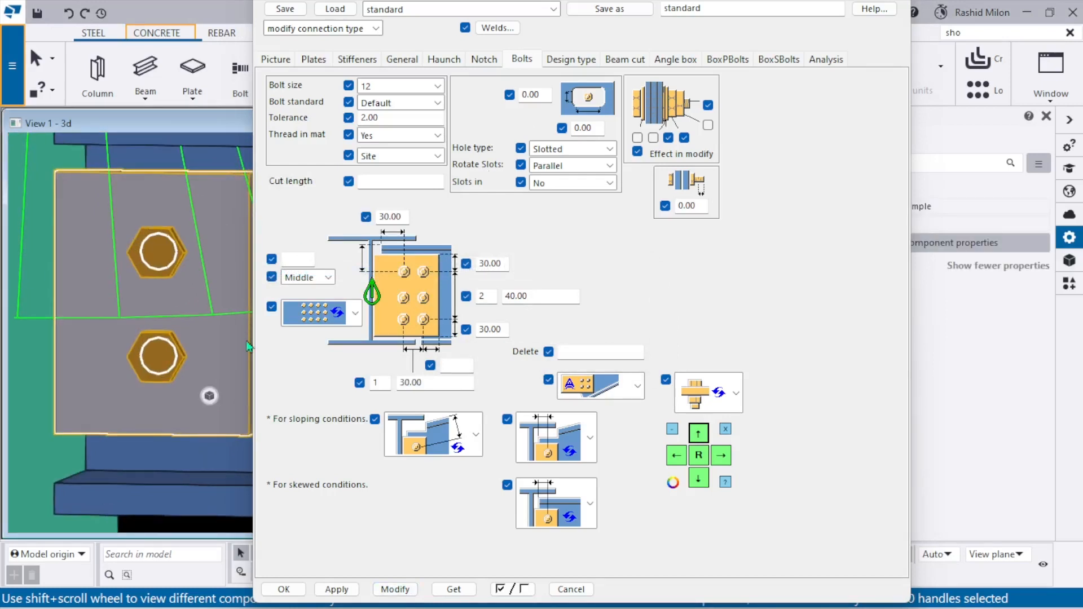
{"action": "scroll", "coordinate": [170, 343], "scroll_direction": "up", "scroll_amount": 5}
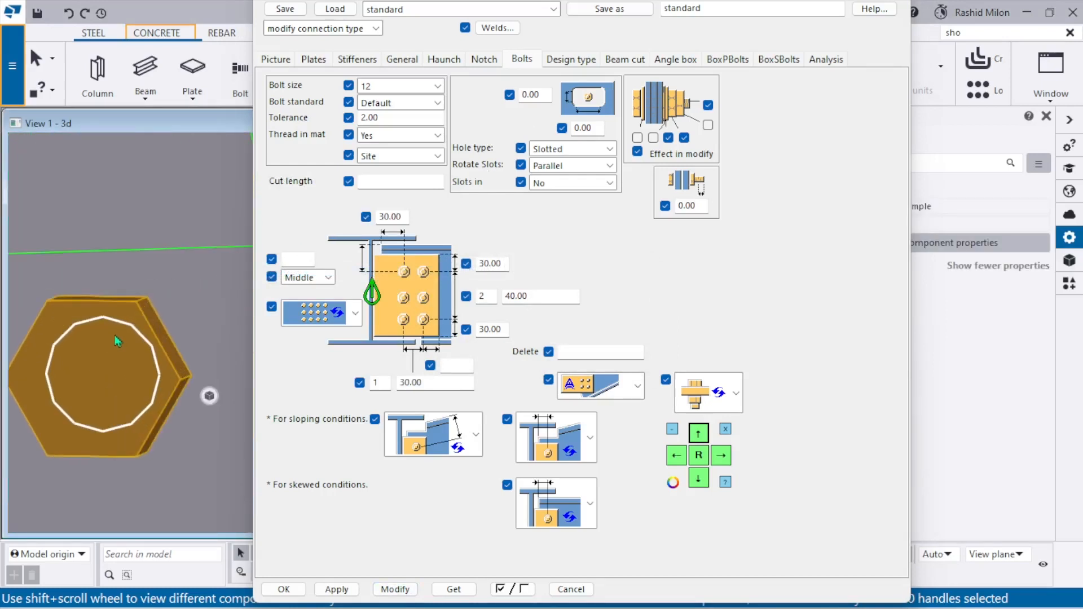
{"action": "left_click", "coordinate": [637, 138]}
{"action": "left_click", "coordinate": [395, 589]}
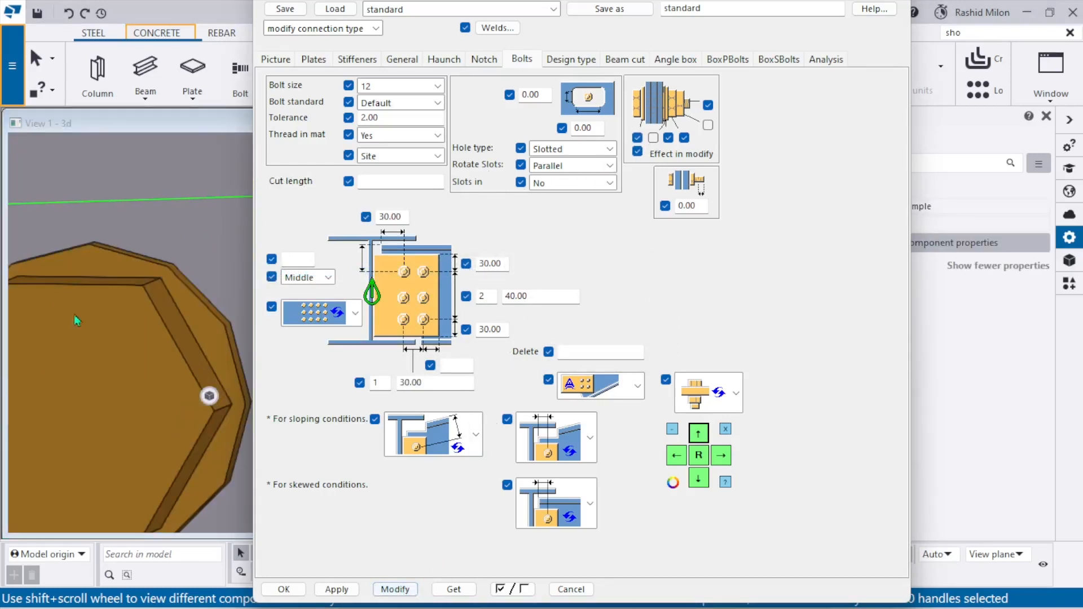
{"action": "scroll", "coordinate": [148, 299], "scroll_direction": "down", "scroll_amount": 5}
{"action": "scroll", "coordinate": [145, 294], "scroll_direction": "down", "scroll_amount": 2}
{"action": "right_click", "coordinate": [187, 158]}
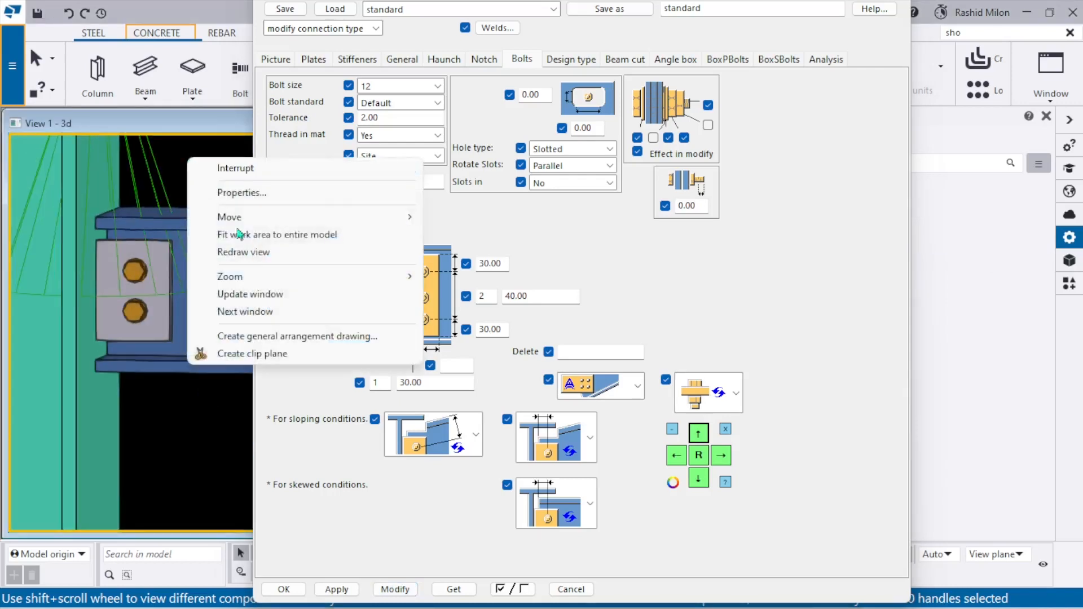
{"action": "left_click", "coordinate": [238, 253]}
{"action": "scroll", "coordinate": [160, 312], "scroll_direction": "down", "scroll_amount": 5}
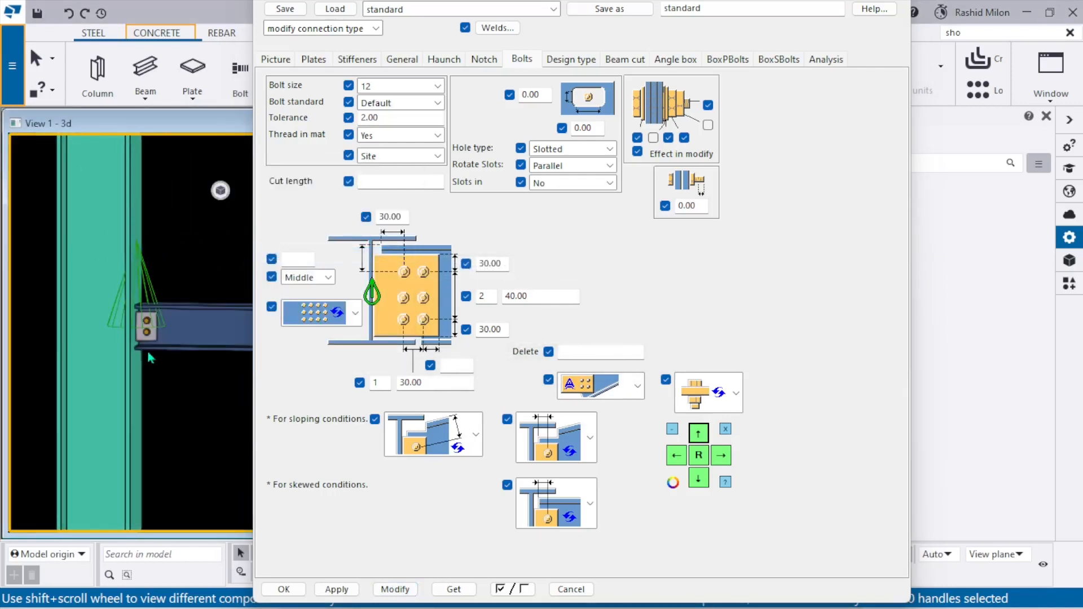
- Select the shear plate connection, save its component settings as "146 beam to column" and accept the properties
{"action": "scroll", "coordinate": [143, 337], "scroll_direction": "up", "scroll_amount": 2}
{"action": "left_click", "coordinate": [150, 299]}
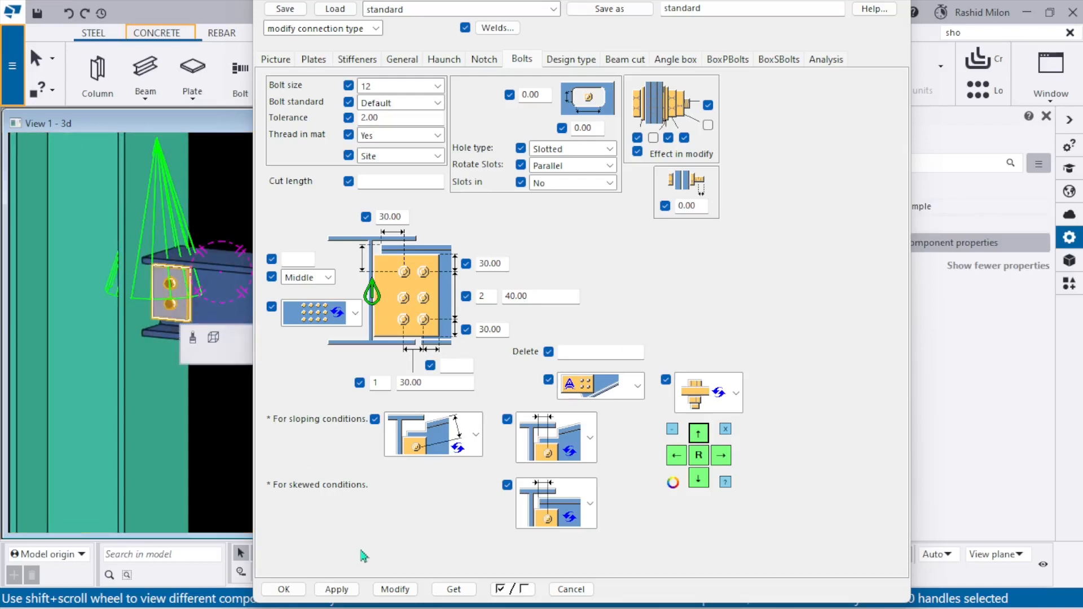
{"action": "left_click", "coordinate": [345, 589]}
{"action": "left_click", "coordinate": [743, 9]}
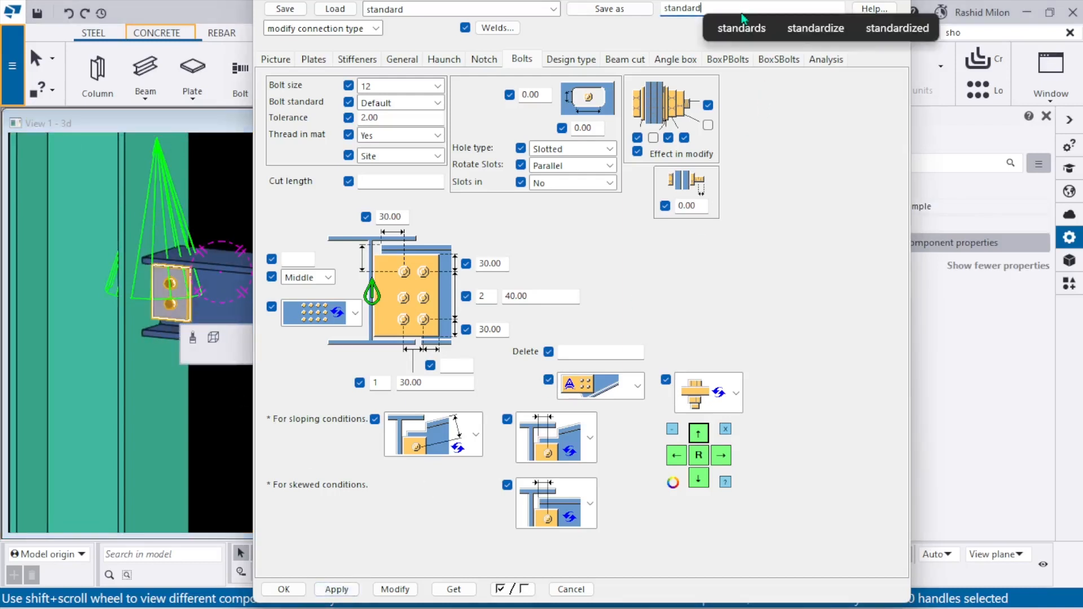
{"action": "key", "text": "BackSpace"}
{"action": "key", "text": "BackSpace"}
{"action": "key", "text": "BackSpace"}
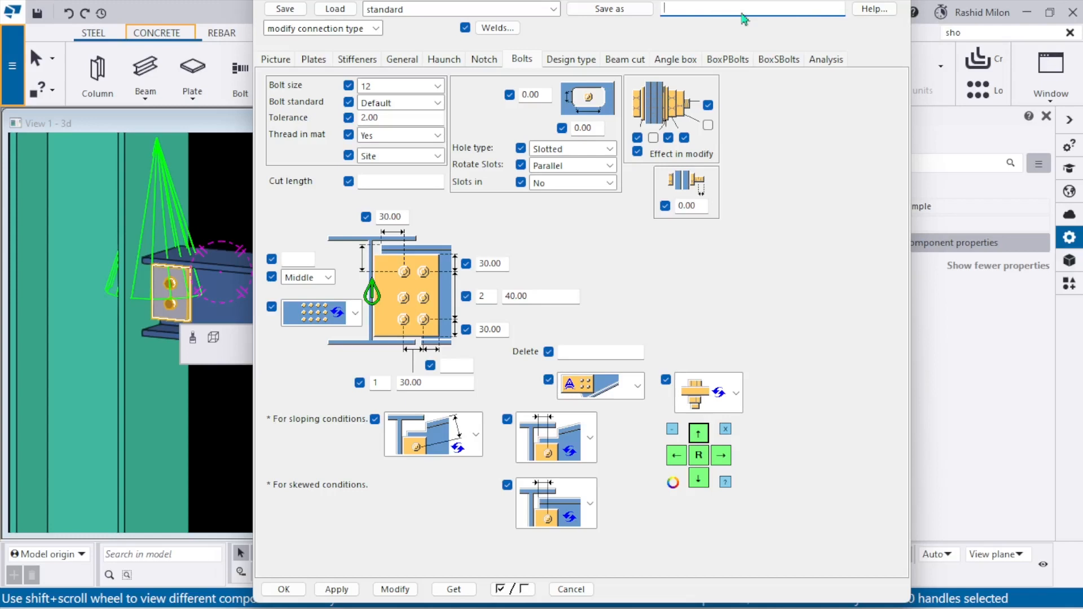
{"action": "type", "text": "S"}
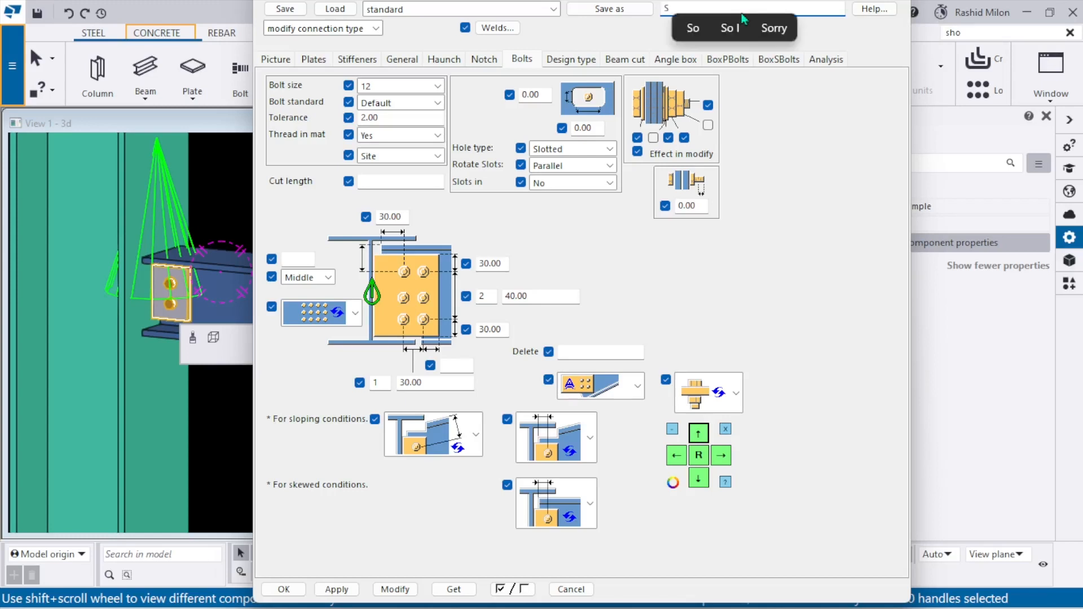
{"action": "key", "text": "BackSpace"}
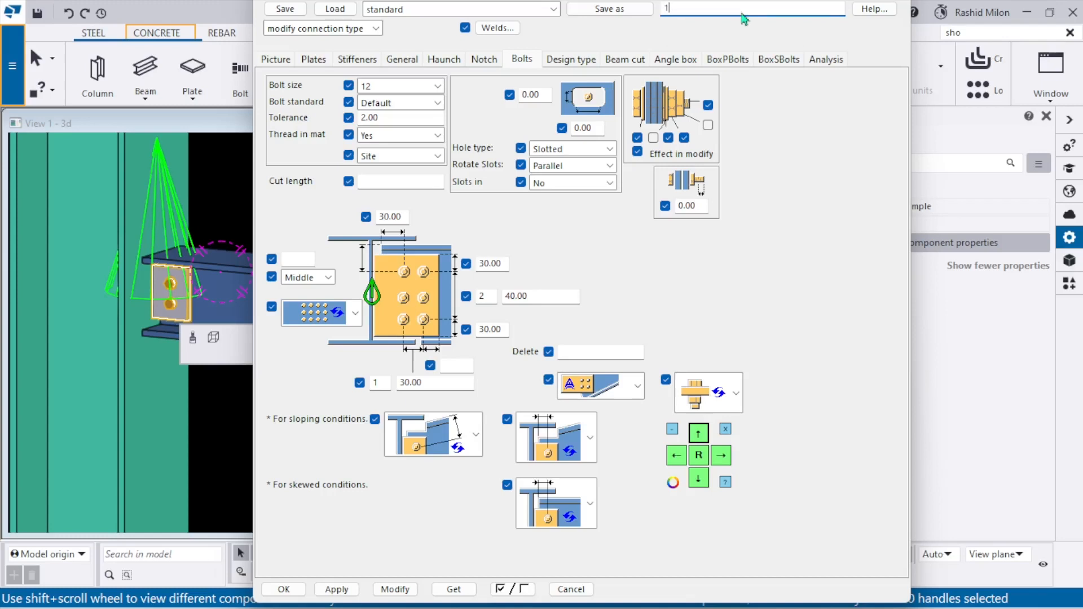
{"action": "type", "text": "146 BE"}
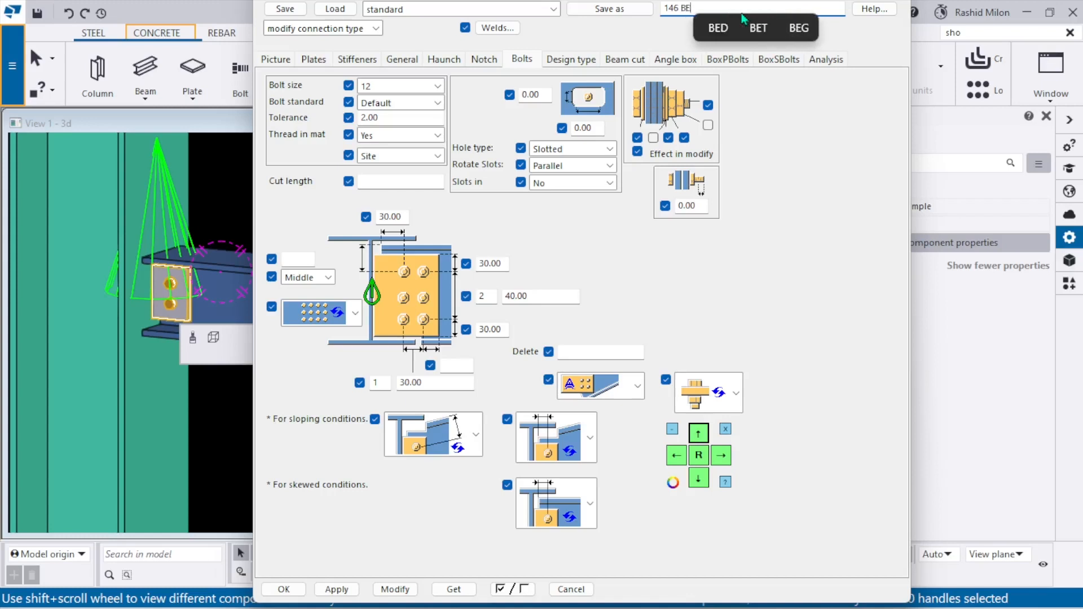
{"action": "type", "text": "eam"}
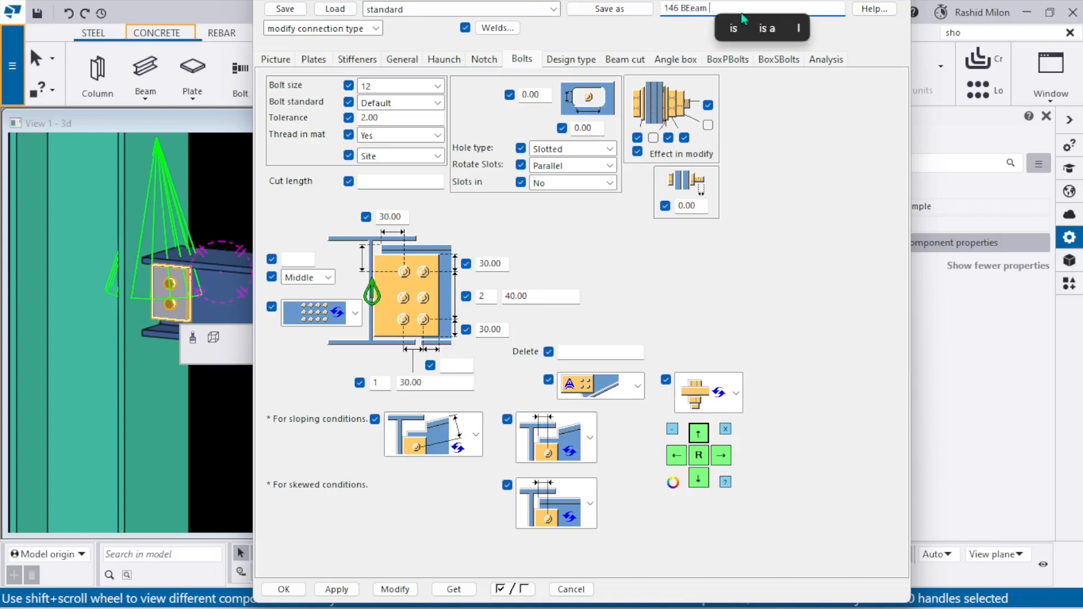
{"action": "key", "text": "BackSpace"}
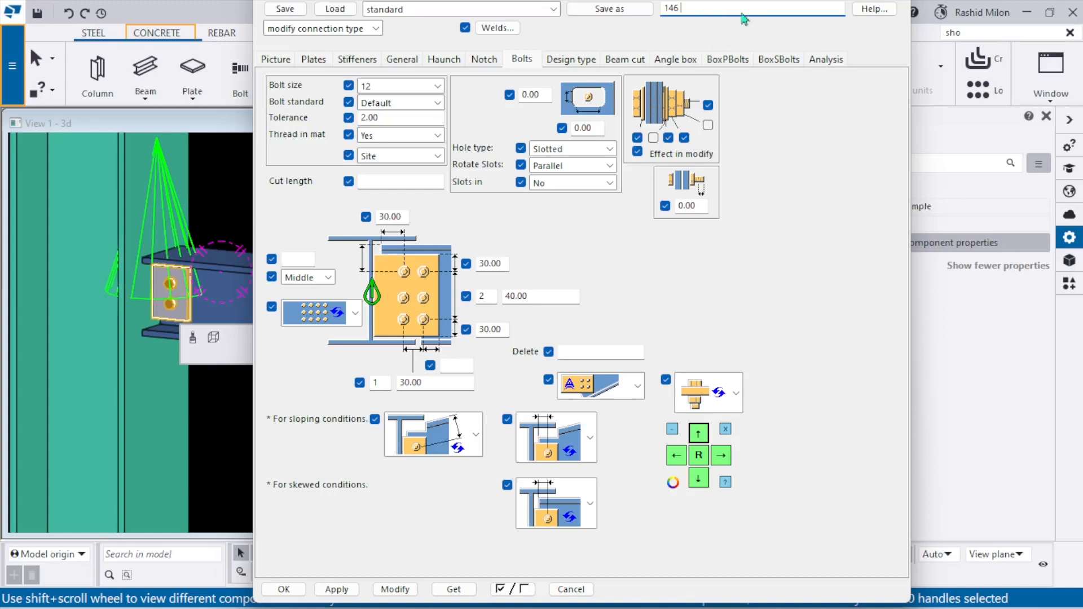
{"action": "type", "text": "beam to co"}
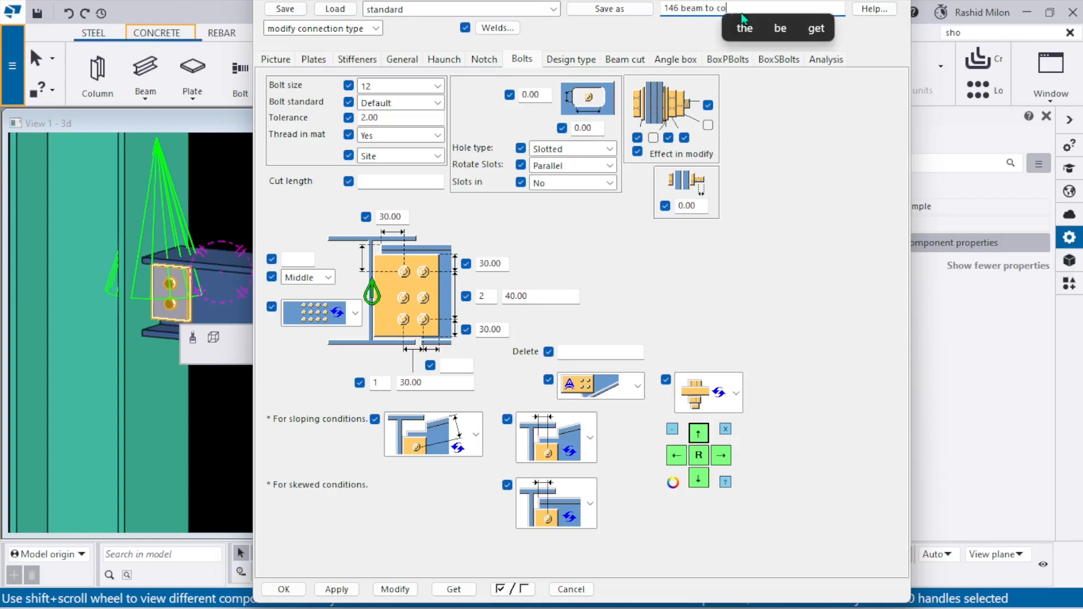
{"action": "type", "text": "lumn"}
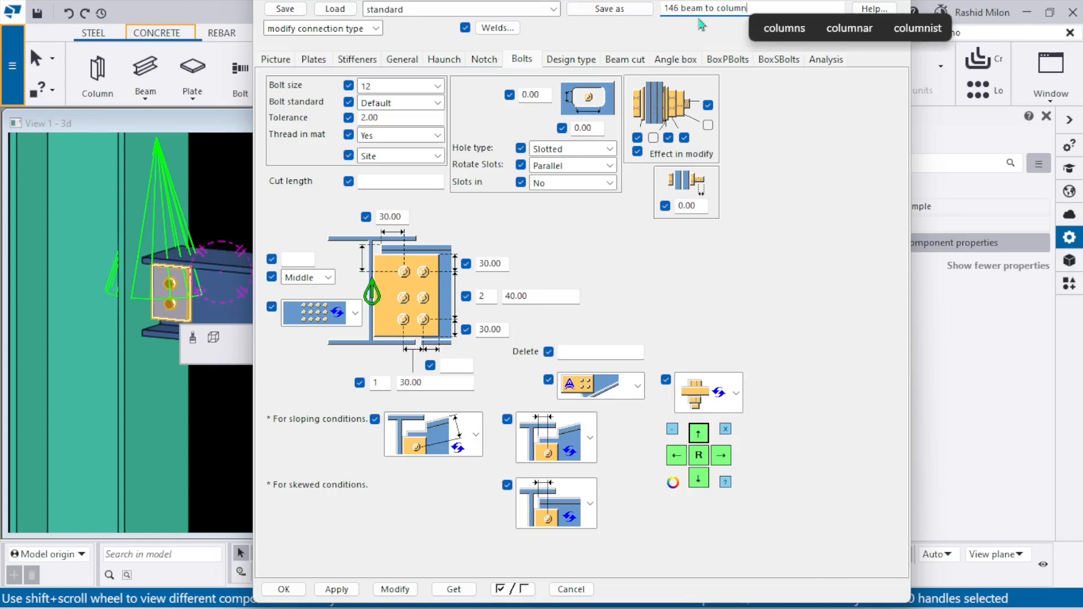
{"action": "left_click", "coordinate": [609, 9]}
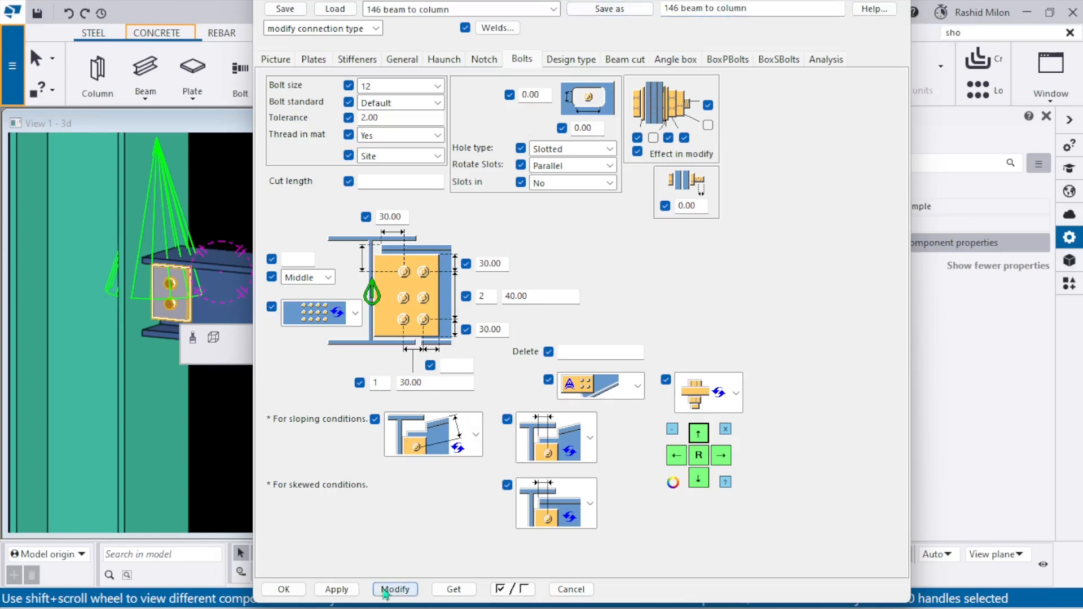
{"action": "left_click", "coordinate": [287, 589]}
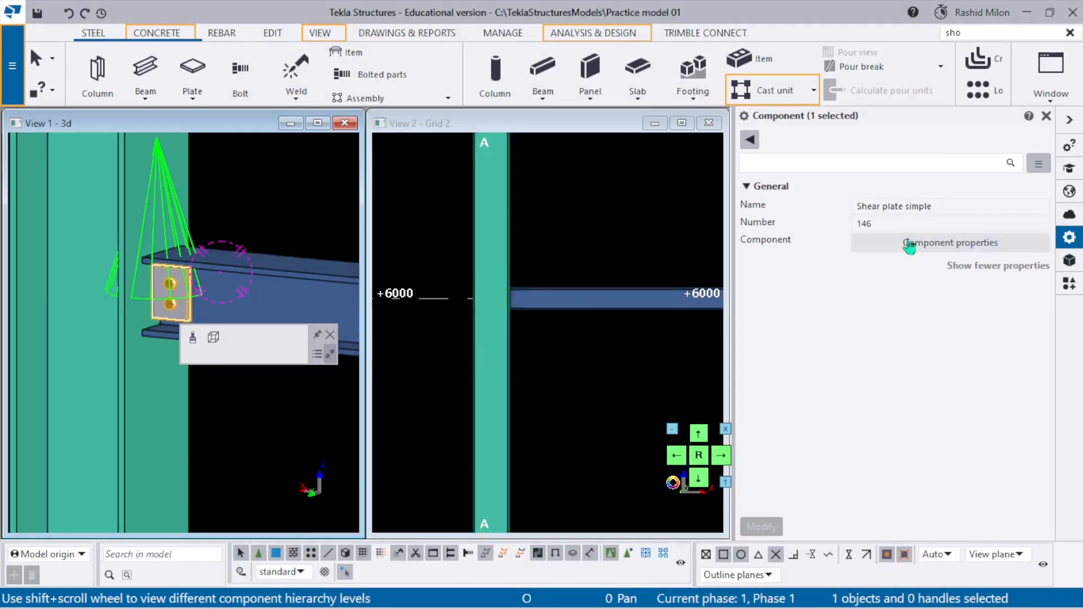
- Apply the Shear plate simple (146) component between the other column and the opposite end of the +6000 beam, and redraw the view
{"action": "left_click", "coordinate": [1075, 283]}
{"action": "left_click", "coordinate": [810, 240]}
{"action": "scroll", "coordinate": [180, 301], "scroll_direction": "down", "scroll_amount": 8}
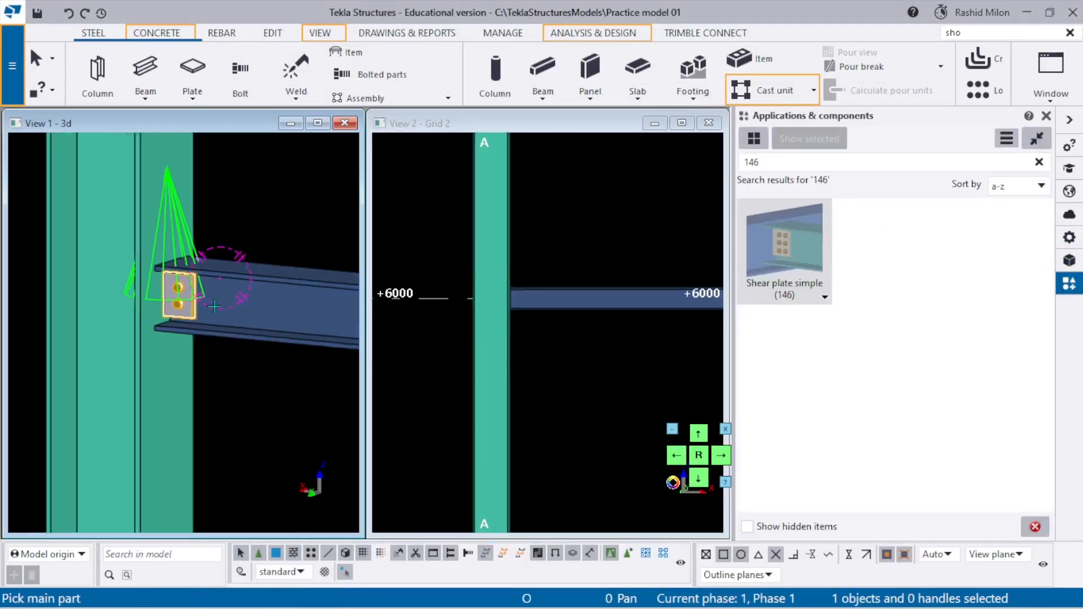
{"action": "middle_click_drag", "start_coordinate": [262, 333], "coordinate": [228, 288]}
{"action": "scroll", "coordinate": [228, 288], "scroll_direction": "up", "scroll_amount": 3}
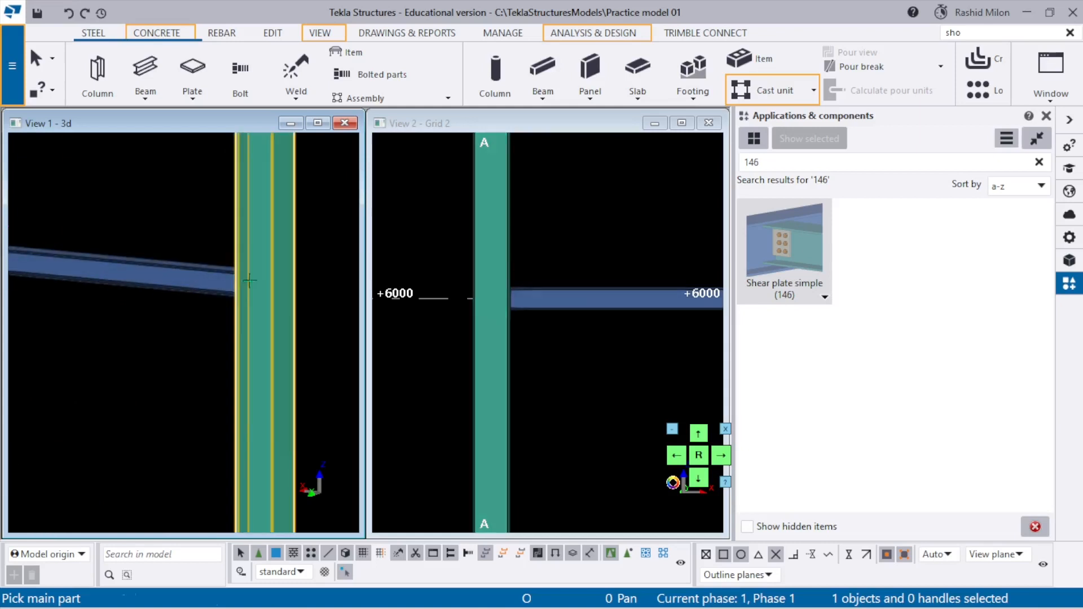
{"action": "left_click", "coordinate": [237, 285]}
{"action": "left_click", "coordinate": [211, 278]}
{"action": "right_click", "coordinate": [199, 216]}
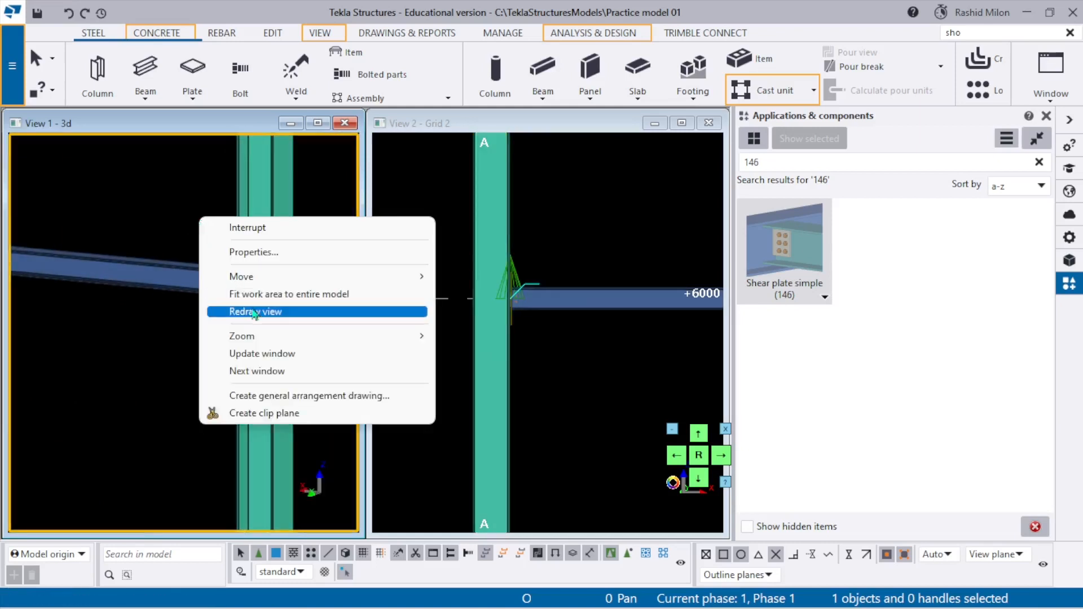
{"action": "left_click", "coordinate": [252, 312]}
- Maximize the Grid 2 view and show the +6000 beam together with the columns on axes A, B and C
{"action": "scroll", "coordinate": [547, 320], "scroll_direction": "down", "scroll_amount": 3}
{"action": "middle_click_drag", "start_coordinate": [557, 317], "coordinate": [466, 332]}
{"action": "scroll", "coordinate": [445, 314], "scroll_direction": "down", "scroll_amount": 3}
{"action": "scroll", "coordinate": [472, 313], "scroll_direction": "up", "scroll_amount": 3}
{"action": "scroll", "coordinate": [467, 335], "scroll_direction": "down", "scroll_amount": 3}
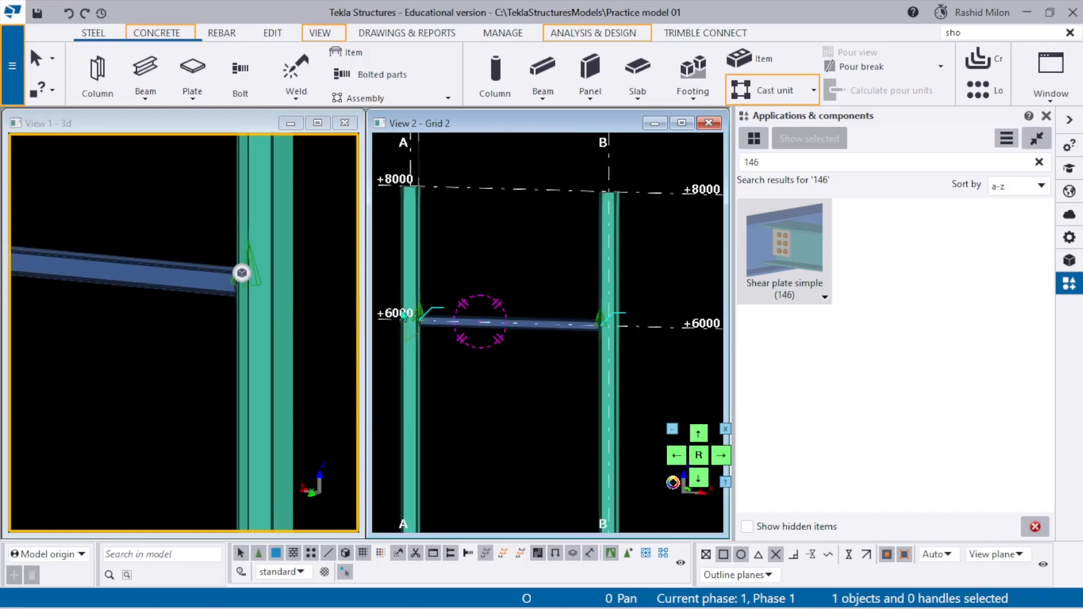
{"action": "left_click", "coordinate": [682, 123]}
{"action": "scroll", "coordinate": [467, 305], "scroll_direction": "down", "scroll_amount": 4}
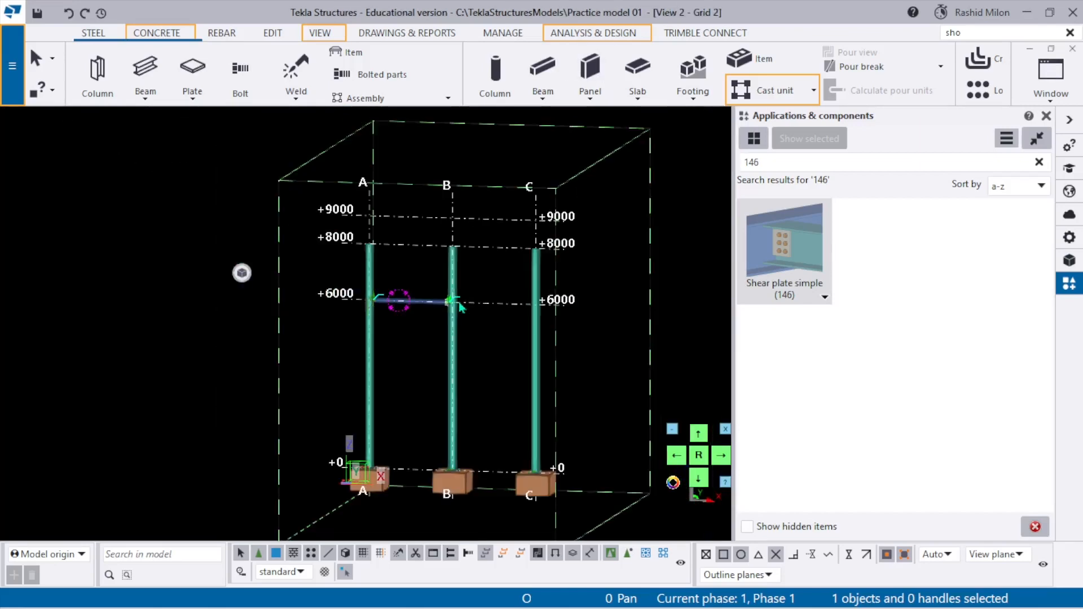
{"action": "middle_click_drag", "start_coordinate": [459, 306], "coordinate": [528, 348], "text": "ctrl"}
{"action": "scroll", "coordinate": [450, 308], "scroll_direction": "up", "scroll_amount": 5}
{"action": "scroll", "coordinate": [452, 307], "scroll_direction": "down", "scroll_amount": 2}
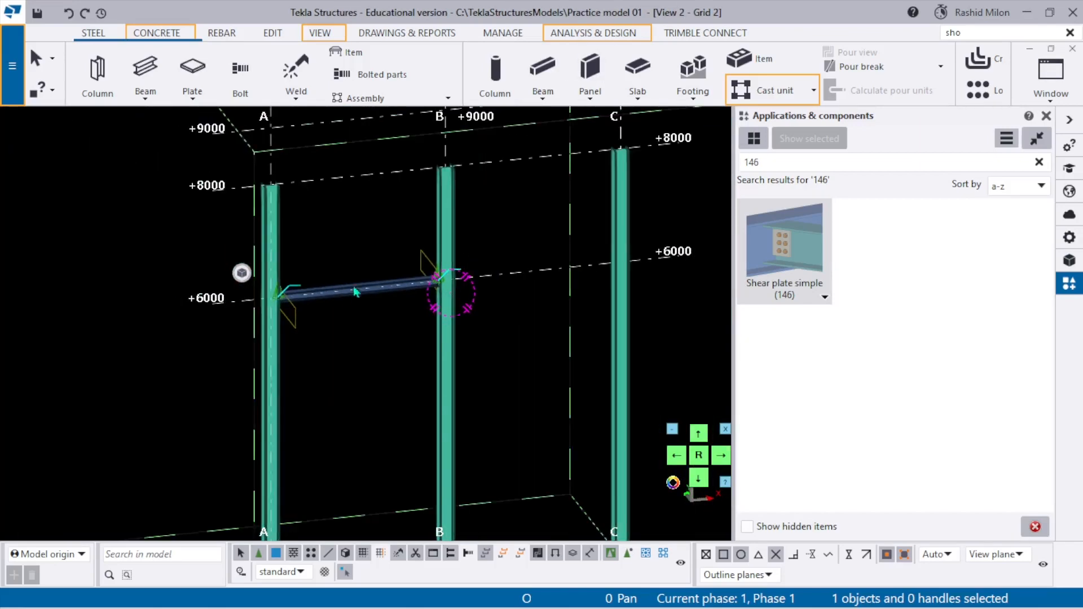
- Copy the +6000 beam to another object, with column A as source and column B as destination, and redraw the view
{"action": "right_click", "coordinate": [355, 297]}
{"action": "mouse_move", "coordinate": [429, 224]}
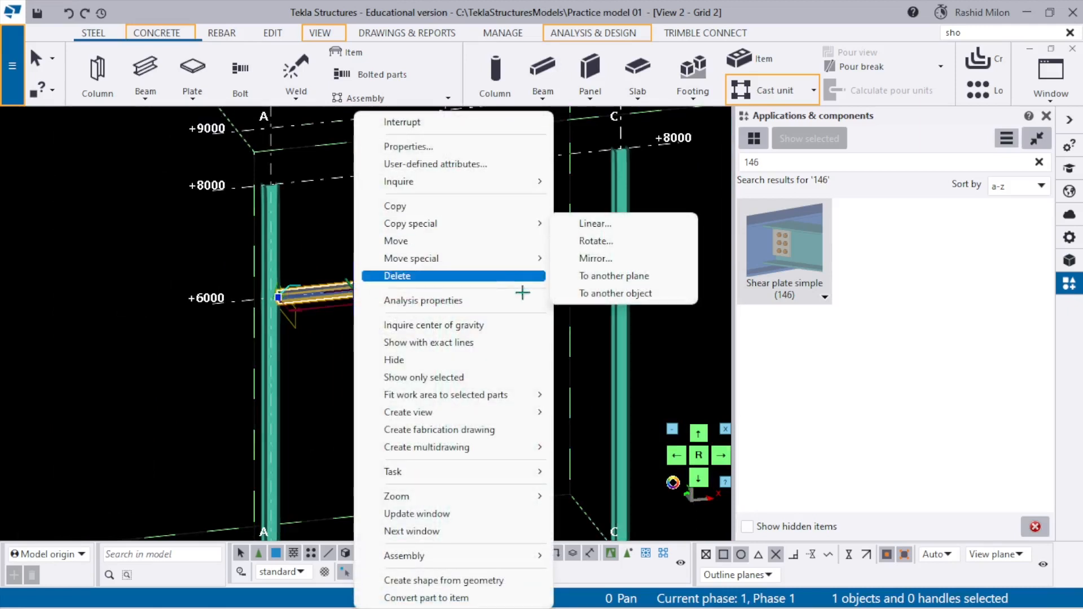
{"action": "left_click", "coordinate": [581, 293]}
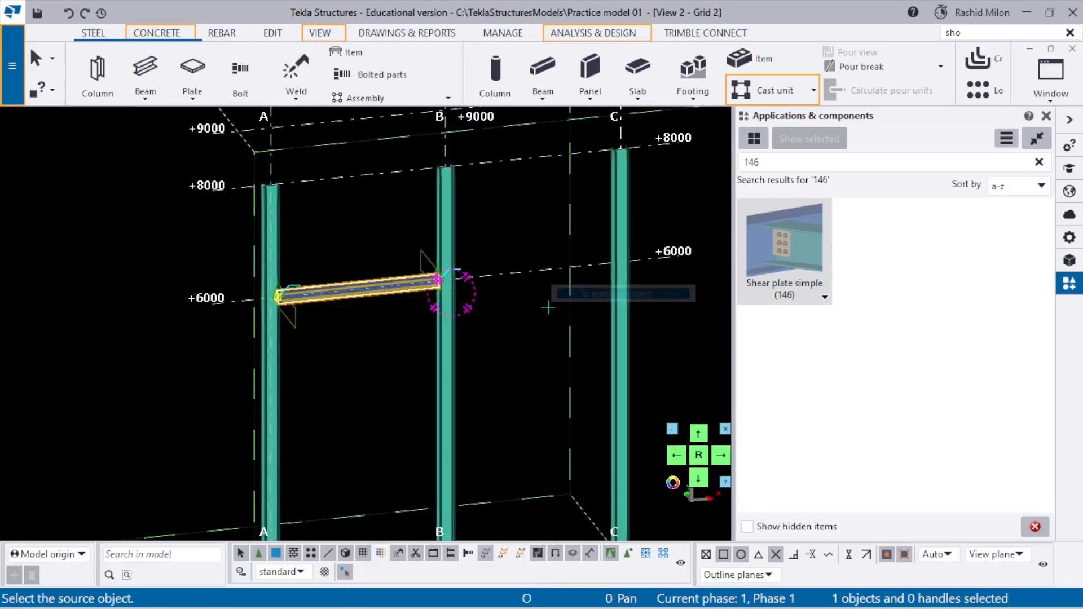
{"action": "left_click", "coordinate": [276, 342]}
{"action": "scroll", "coordinate": [431, 373], "scroll_direction": "up", "scroll_amount": 2}
{"action": "left_click", "coordinate": [460, 361]}
{"action": "scroll", "coordinate": [416, 370], "scroll_direction": "down", "scroll_amount": 3}
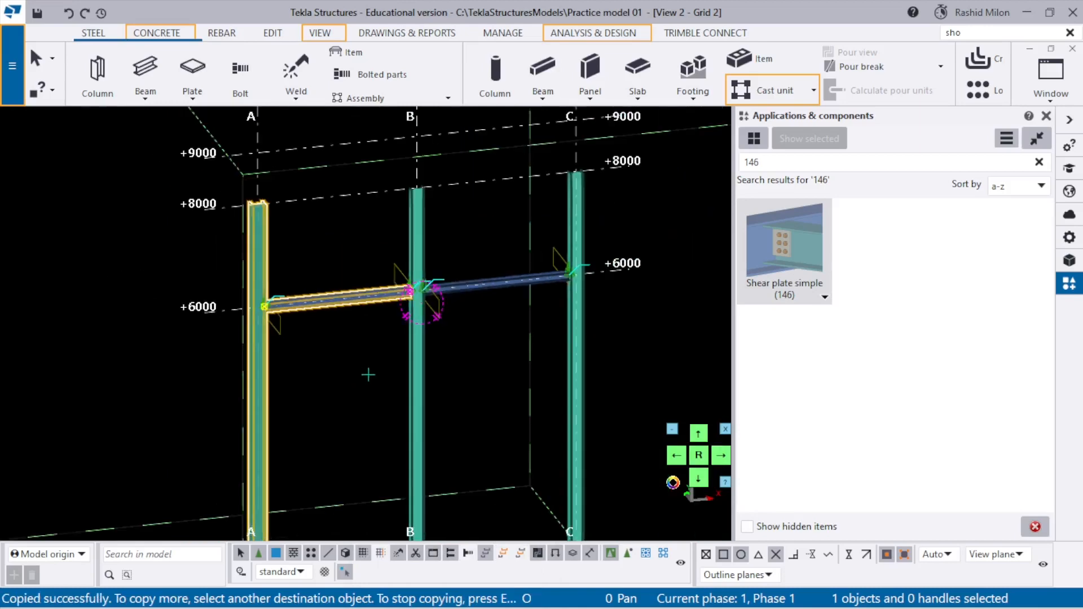
{"action": "right_click", "coordinate": [413, 246]}
{"action": "left_click", "coordinate": [471, 322]}
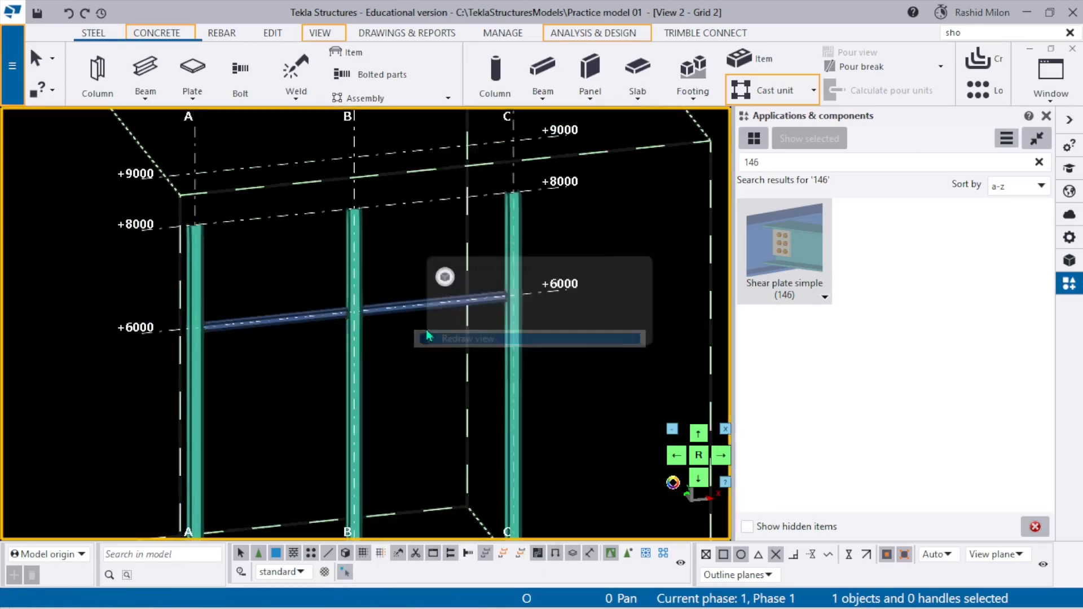
- Switch to View 1 - 3d, bring the whole frame with its footings into view and redraw it
{"action": "scroll", "coordinate": [395, 355], "scroll_direction": "up", "scroll_amount": 2}
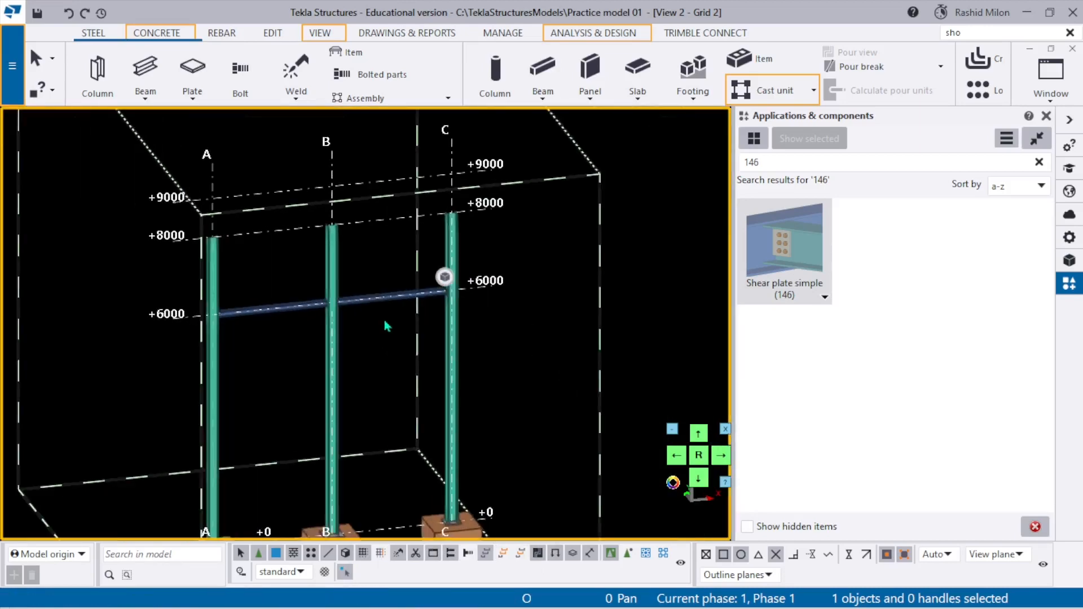
{"action": "mouse_move", "coordinate": [392, 346]}
{"action": "middle_mouse_down", "text": "ctrl"}
{"action": "mouse_move", "coordinate": [615, 375]}
{"action": "mouse_move", "coordinate": [902, 380]}
{"action": "mouse_move", "coordinate": [852, 355]}
{"action": "mouse_move", "coordinate": [323, 340]}
{"action": "mouse_move", "coordinate": [514, 359]}
{"action": "mouse_move", "coordinate": [395, 227]}
{"action": "middle_mouse_up", "text": "ctrl"}
{"action": "scroll", "coordinate": [406, 321], "scroll_direction": "up", "scroll_amount": 8}
{"action": "middle_click_drag", "start_coordinate": [404, 327], "coordinate": [379, 451]}
{"action": "scroll", "coordinate": [355, 454], "scroll_direction": "down", "scroll_amount": 6}
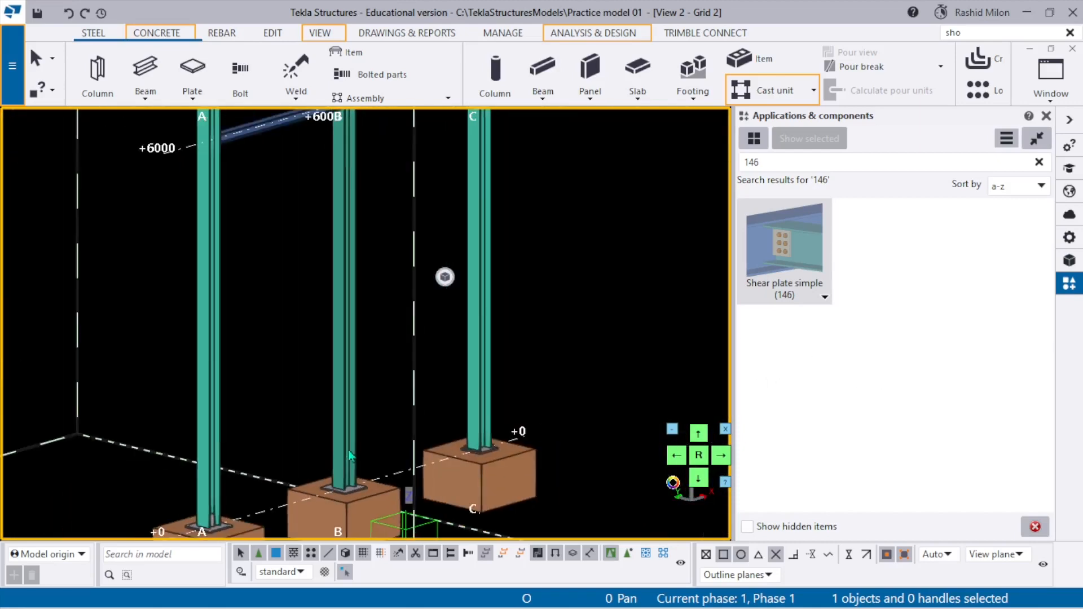
{"action": "left_click", "coordinate": [1050, 76]}
{"action": "left_click", "coordinate": [981, 208]}
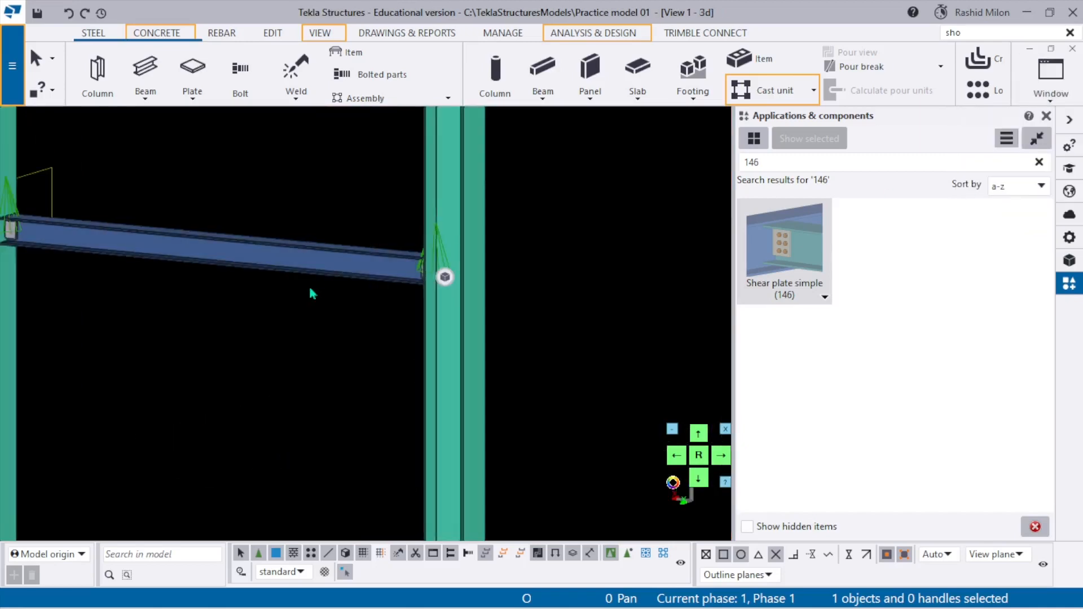
{"action": "scroll", "coordinate": [374, 358], "scroll_direction": "down", "scroll_amount": 5}
{"action": "middle_click_drag", "start_coordinate": [370, 358], "coordinate": [583, 409], "text": "ctrl"}
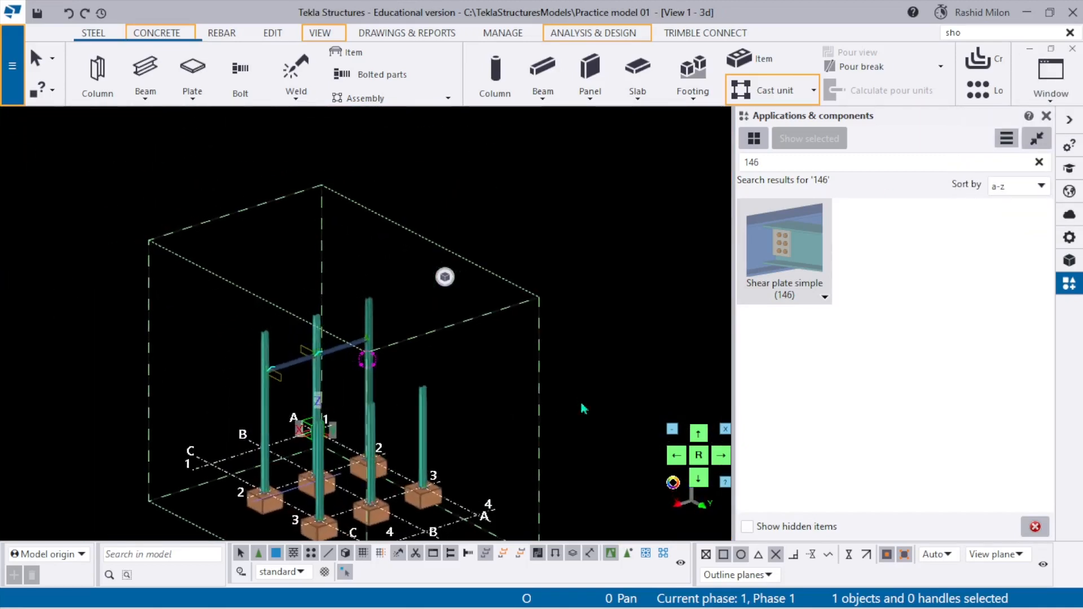
{"action": "scroll", "coordinate": [354, 385], "scroll_direction": "up", "scroll_amount": 3}
{"action": "middle_click_drag", "start_coordinate": [353, 386], "coordinate": [356, 250]}
{"action": "left_click", "coordinate": [372, 198]}
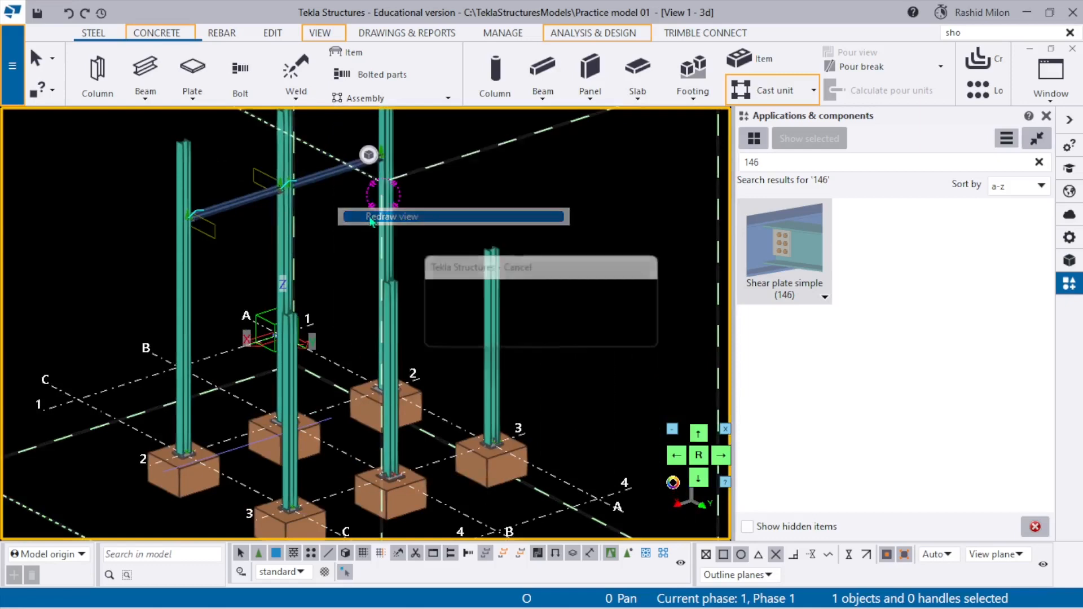
{"action": "scroll", "coordinate": [293, 291], "scroll_direction": "up", "scroll_amount": 3}
{"action": "middle_click_drag", "start_coordinate": [361, 286], "coordinate": [169, 248]}
{"action": "scroll", "coordinate": [164, 246], "scroll_direction": "down", "scroll_amount": 2}
{"action": "middle_click_drag", "start_coordinate": [128, 126], "coordinate": [243, 221]}
{"action": "scroll", "coordinate": [242, 222], "scroll_direction": "up", "scroll_amount": 1}
{"action": "scroll", "coordinate": [242, 222], "scroll_direction": "up", "scroll_amount": 1}
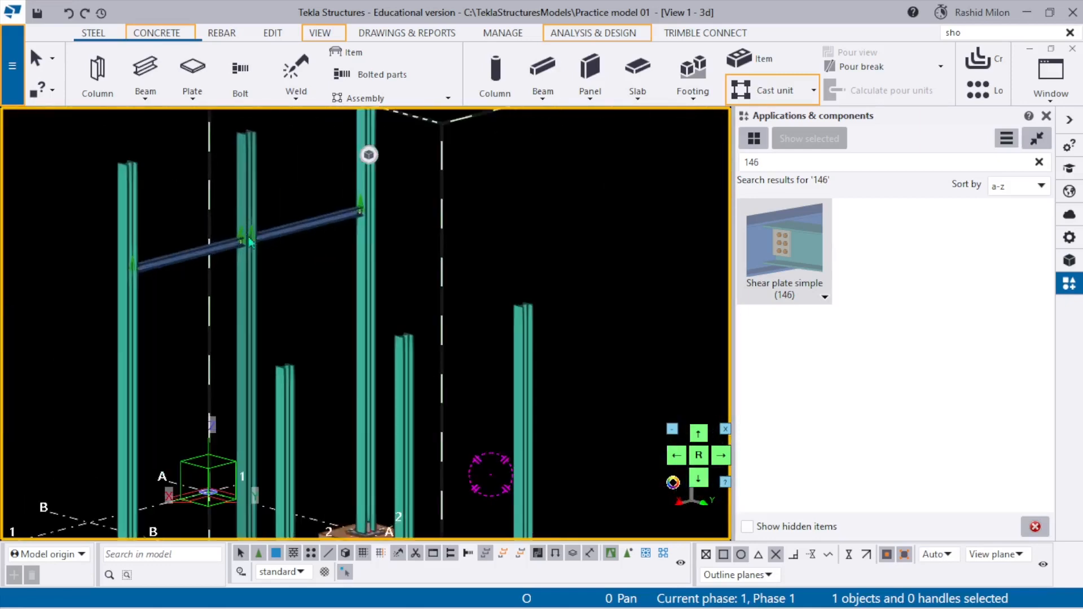
{"action": "scroll", "coordinate": [260, 248], "scroll_direction": "down", "scroll_amount": 1}
{"action": "scroll", "coordinate": [289, 242], "scroll_direction": "up", "scroll_amount": 1}
{"action": "left_click", "coordinate": [284, 231]}
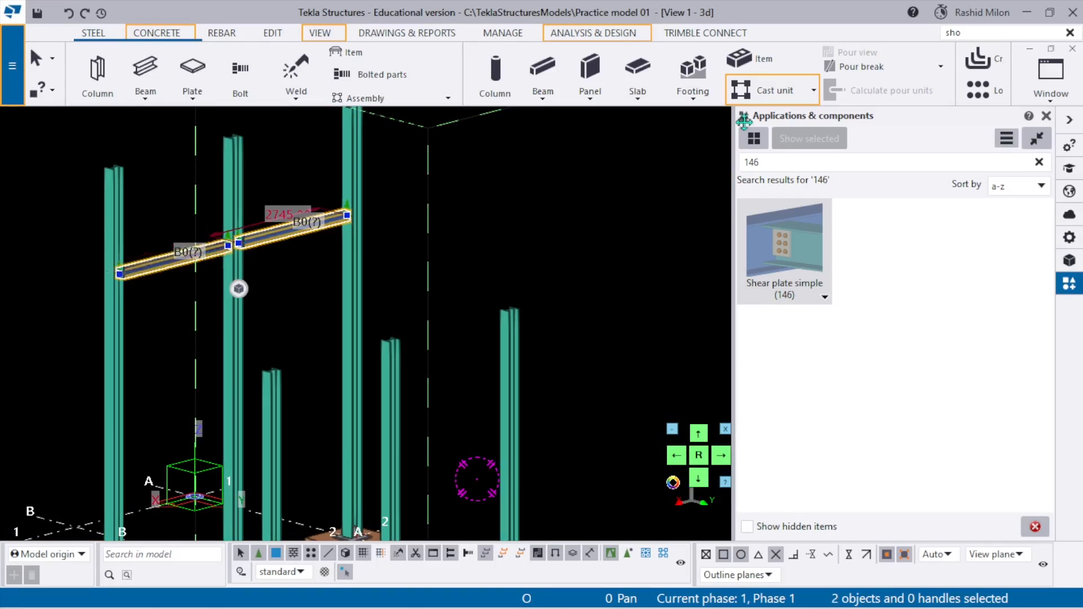
{"action": "left_click", "coordinate": [1078, 92]}
{"action": "left_click", "coordinate": [973, 230]}
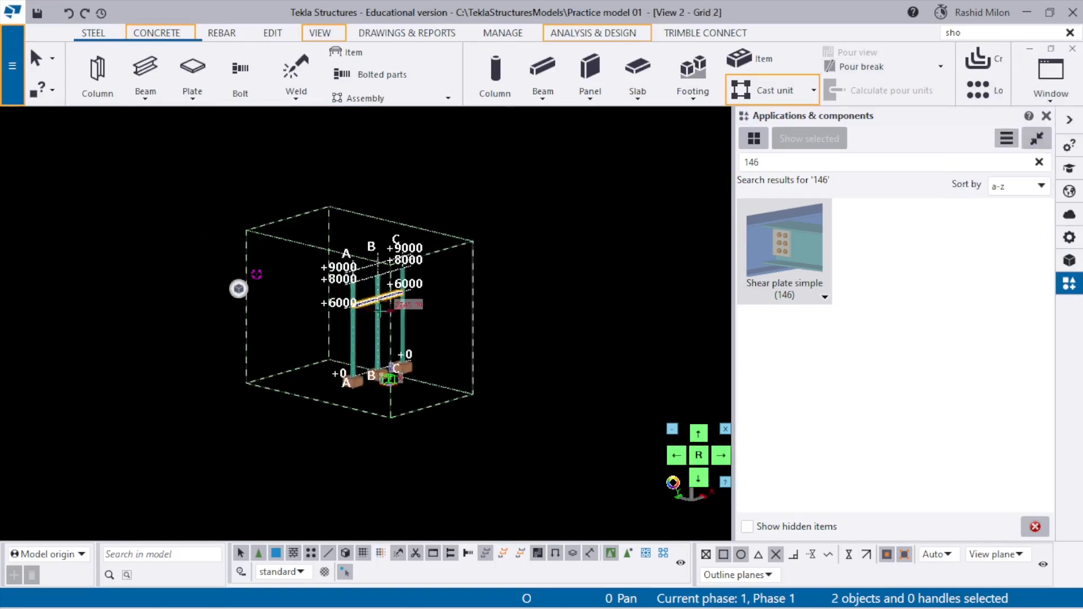
{"action": "scroll", "coordinate": [381, 310], "scroll_direction": "up", "scroll_amount": 2}
{"action": "key", "text": "ctrl+p"}
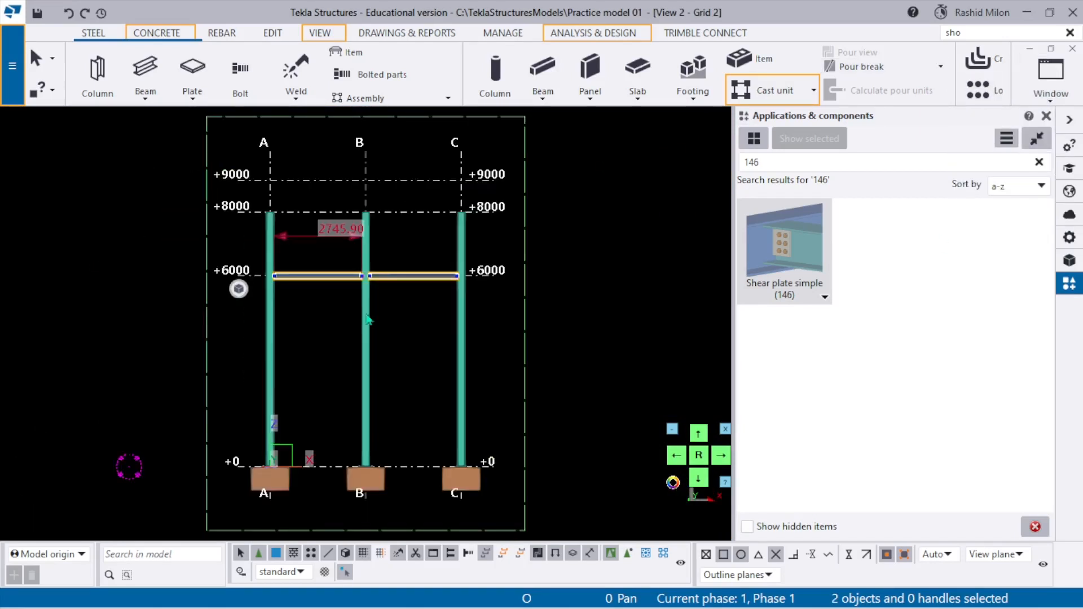
{"action": "scroll", "coordinate": [353, 321], "scroll_direction": "up", "scroll_amount": 4}
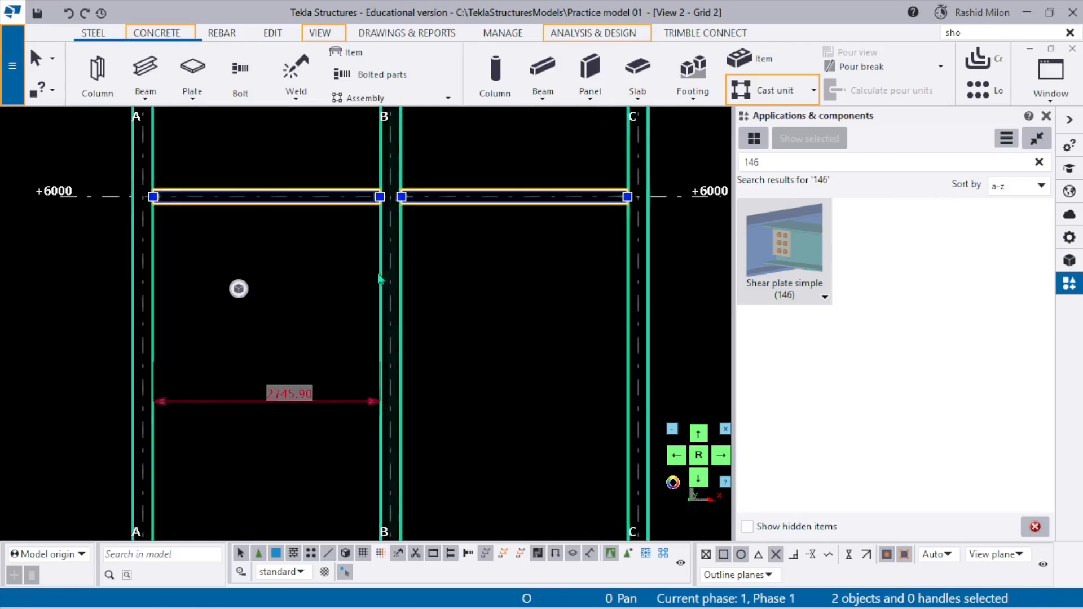
{"action": "middle_click_drag", "start_coordinate": [380, 278], "coordinate": [436, 295]}
{"action": "right_click", "coordinate": [427, 276]}
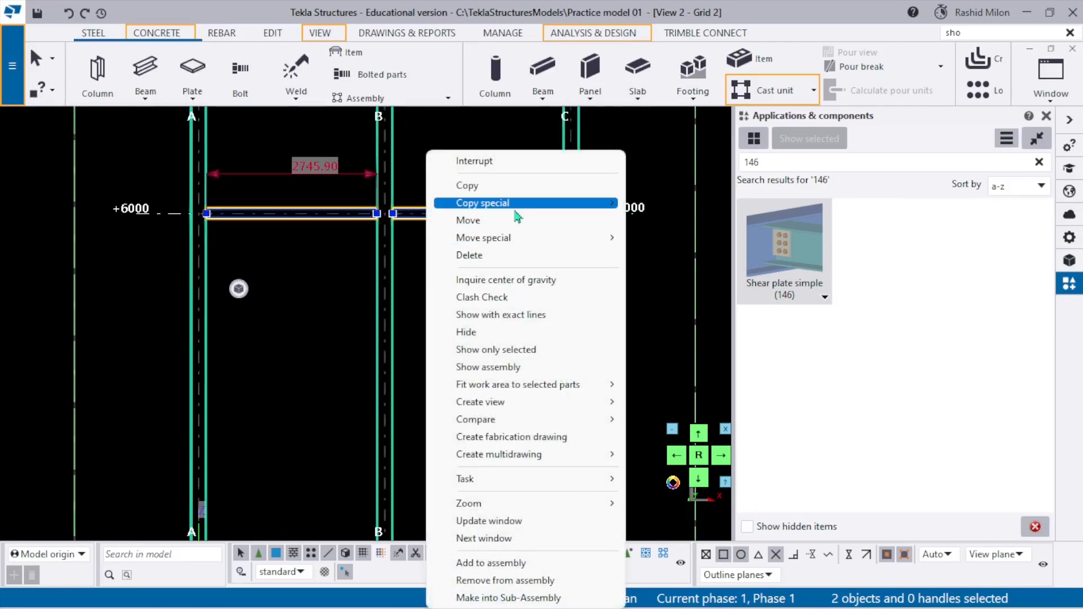
{"action": "mouse_move", "coordinate": [517, 214]}
{"action": "left_click", "coordinate": [657, 203]}
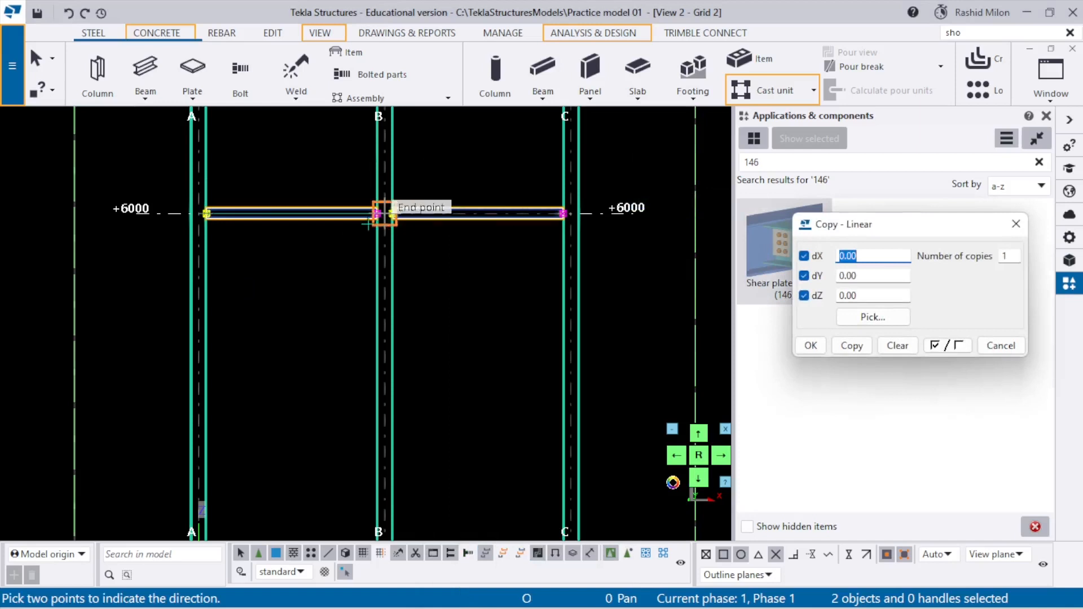
{"action": "scroll", "coordinate": [293, 224], "scroll_direction": "up", "scroll_amount": 7}
{"action": "left_click", "coordinate": [78, 210]}
{"action": "scroll", "coordinate": [80, 214], "scroll_direction": "down", "scroll_amount": 9}
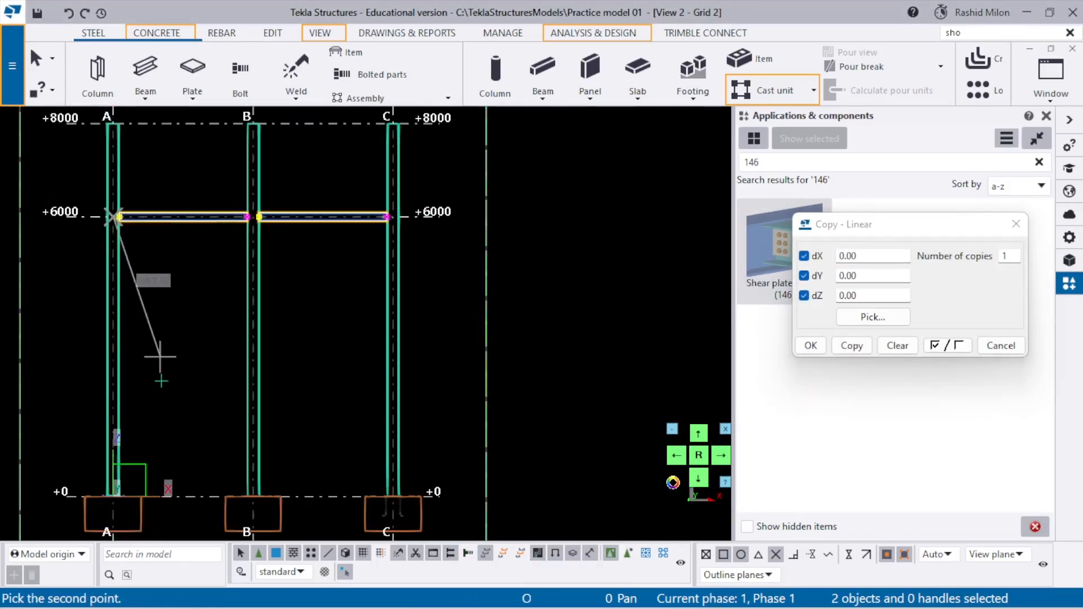
{"action": "scroll", "coordinate": [161, 381], "scroll_direction": "down", "scroll_amount": 3}
{"action": "scroll", "coordinate": [146, 387], "scroll_direction": "up", "scroll_amount": 4}
{"action": "key", "text": "Escape"}
{"action": "scroll", "coordinate": [308, 299], "scroll_direction": "down", "scroll_amount": 8}
{"action": "middle_click_drag", "start_coordinate": [305, 298], "coordinate": [486, 346], "text": "ctrl"}
{"action": "left_click", "coordinate": [646, 269]}
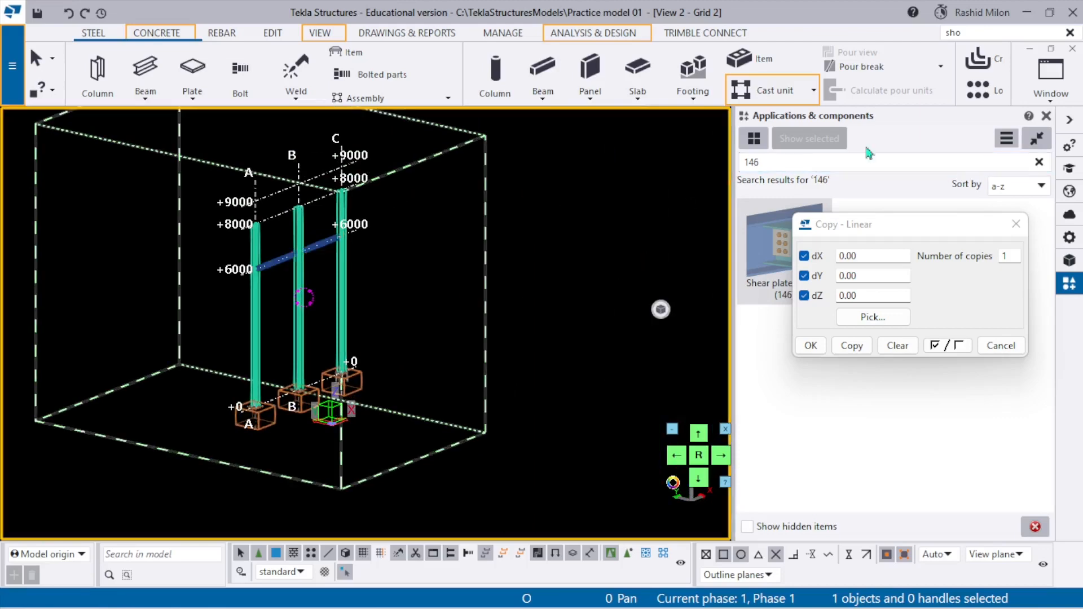
- Switch to View 1 - 3d and show the frame in plan with the three grid 3 columns selected
{"action": "left_click", "coordinate": [1071, 86]}
{"action": "left_click", "coordinate": [1031, 217]}
{"action": "scroll", "coordinate": [343, 398], "scroll_direction": "up", "scroll_amount": 2}
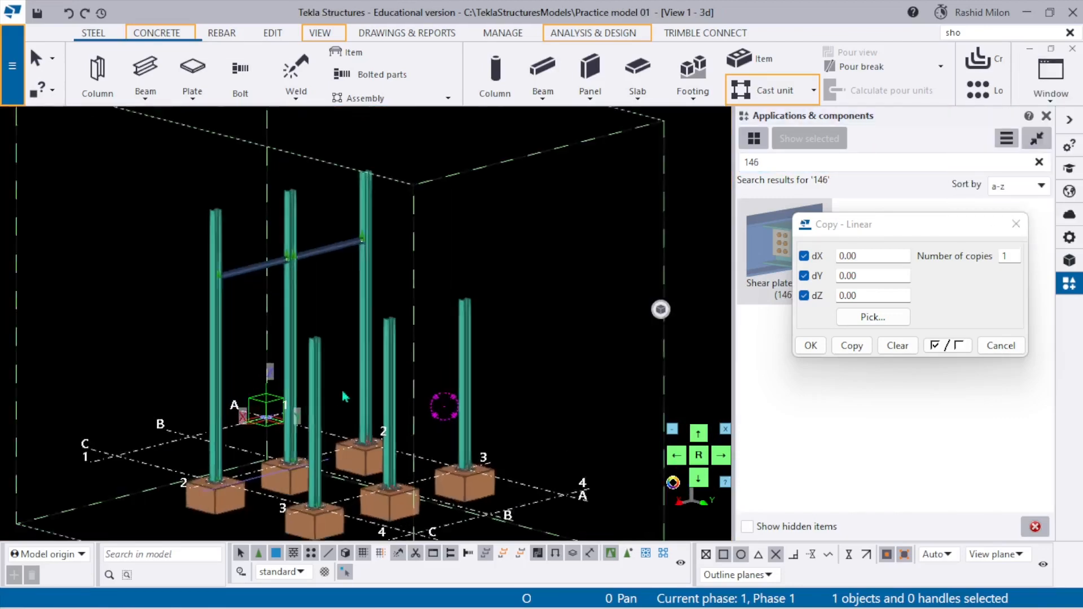
{"action": "scroll", "coordinate": [377, 321], "scroll_direction": "down", "scroll_amount": 3}
{"action": "middle_click_drag", "start_coordinate": [400, 334], "coordinate": [333, 325], "text": "ctrl"}
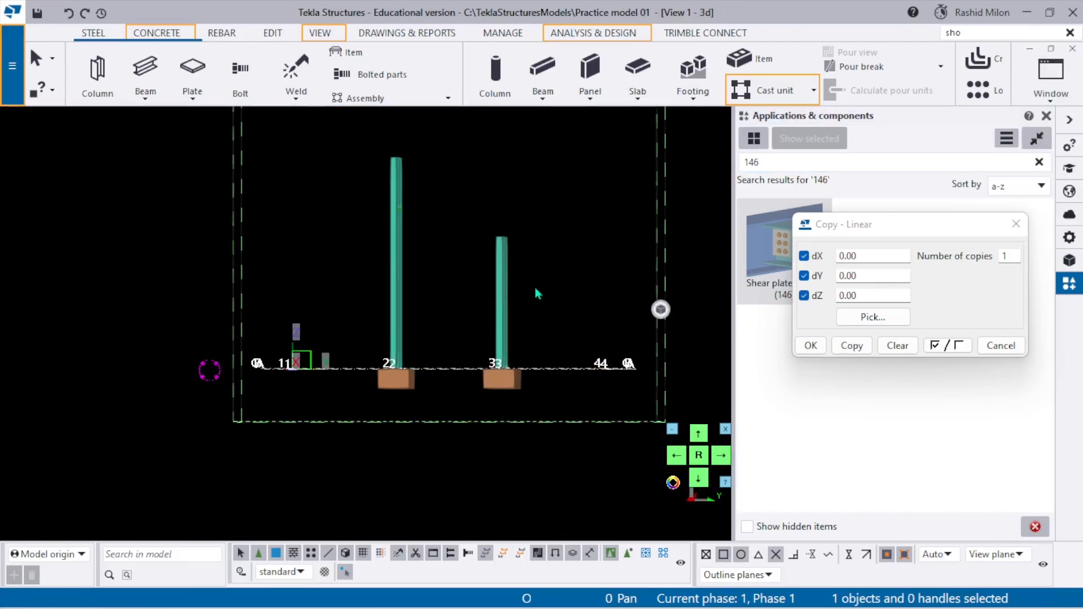
{"action": "key", "text": "ctrl+p"}
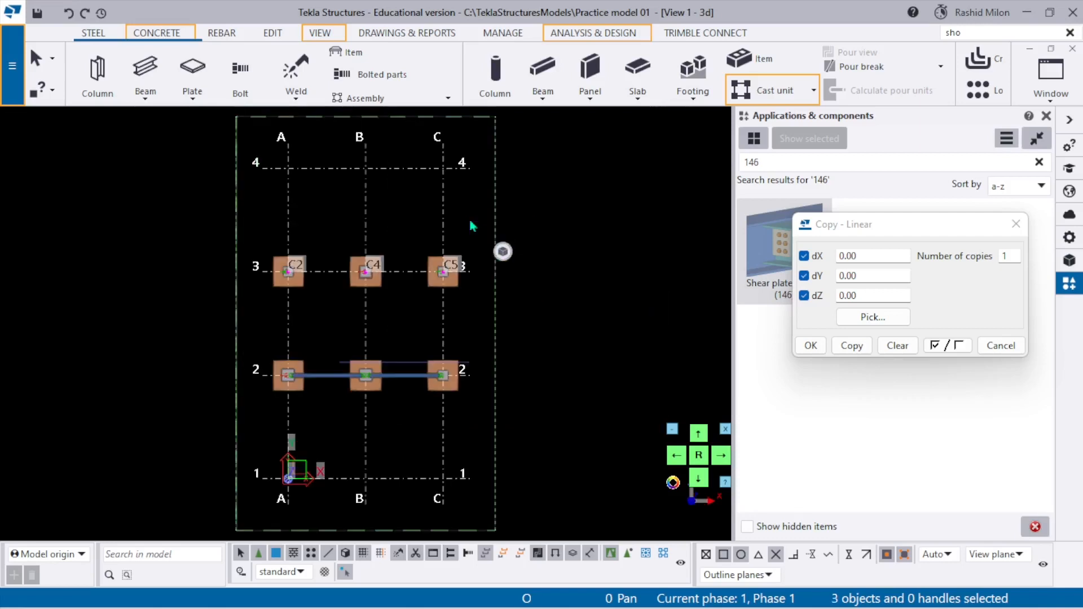
- Tile the open views vertically and fit the work area to the entire model from the Grid 2 view
{"action": "left_click", "coordinate": [1050, 70]}
{"action": "left_click", "coordinate": [982, 121]}
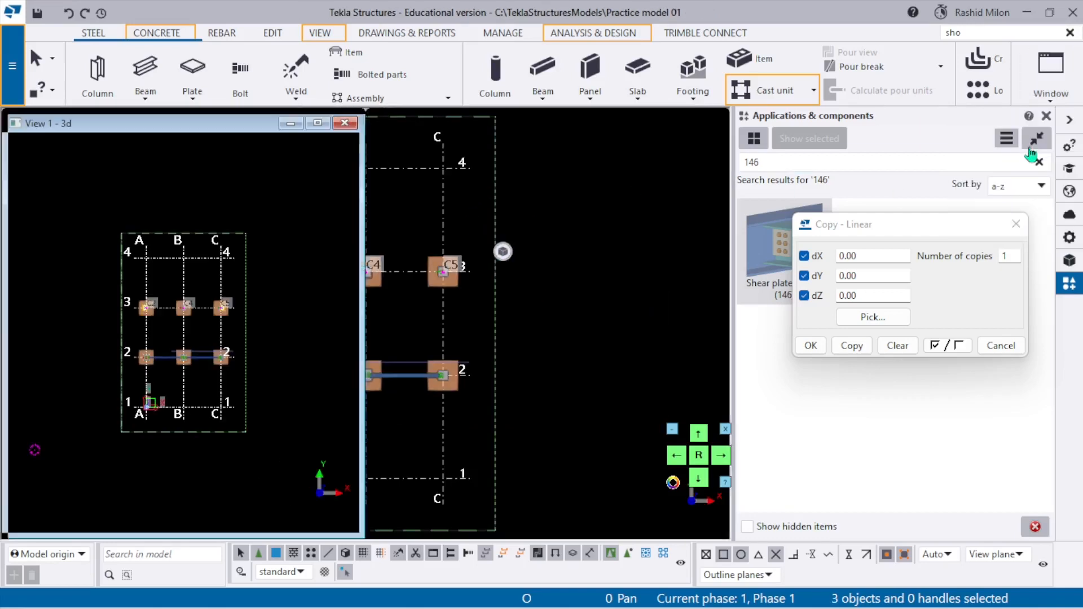
{"action": "left_click_drag", "start_coordinate": [599, 299], "coordinate": [888, 128]}
{"action": "scroll", "coordinate": [499, 370], "scroll_direction": "down", "scroll_amount": 1}
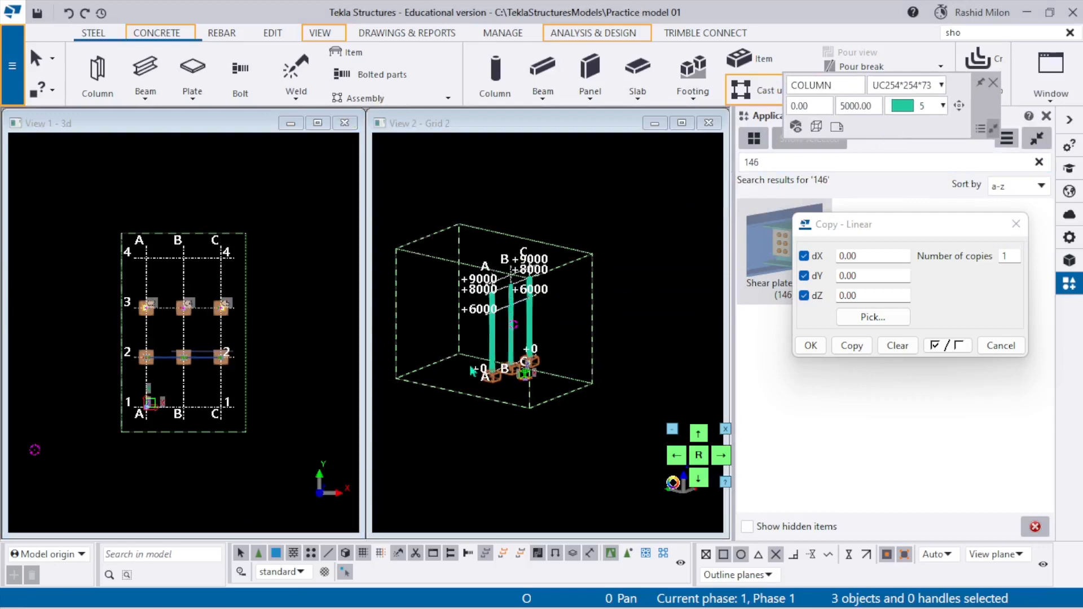
{"action": "scroll", "coordinate": [499, 356], "scroll_direction": "up", "scroll_amount": 10}
{"action": "scroll", "coordinate": [577, 292], "scroll_direction": "down", "scroll_amount": 5}
{"action": "right_click", "coordinate": [624, 252]}
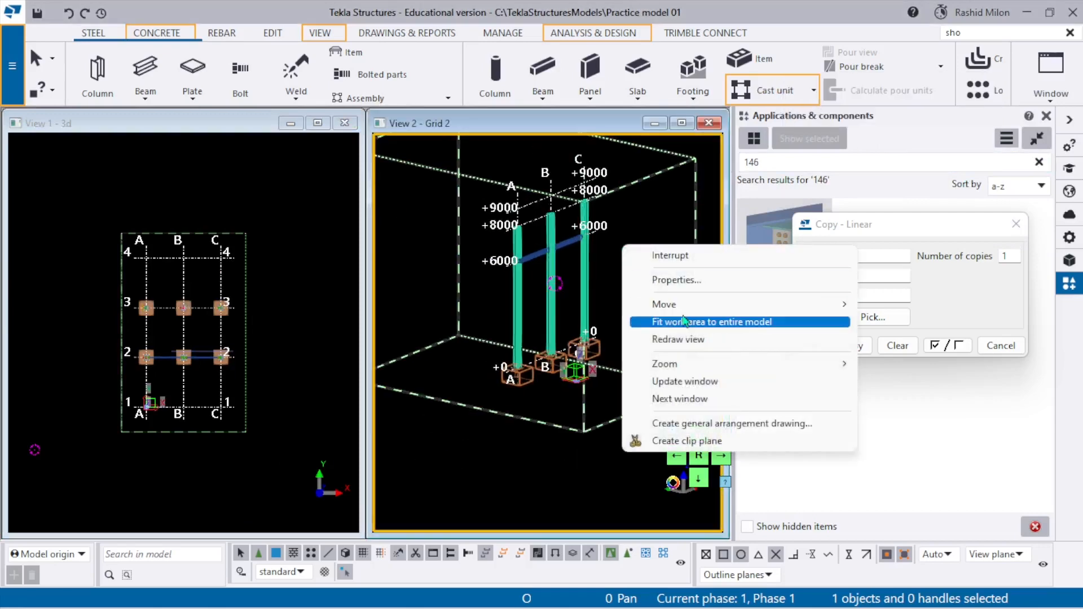
{"action": "left_click", "coordinate": [684, 321]}
{"action": "scroll", "coordinate": [248, 333], "scroll_direction": "up", "scroll_amount": 3}
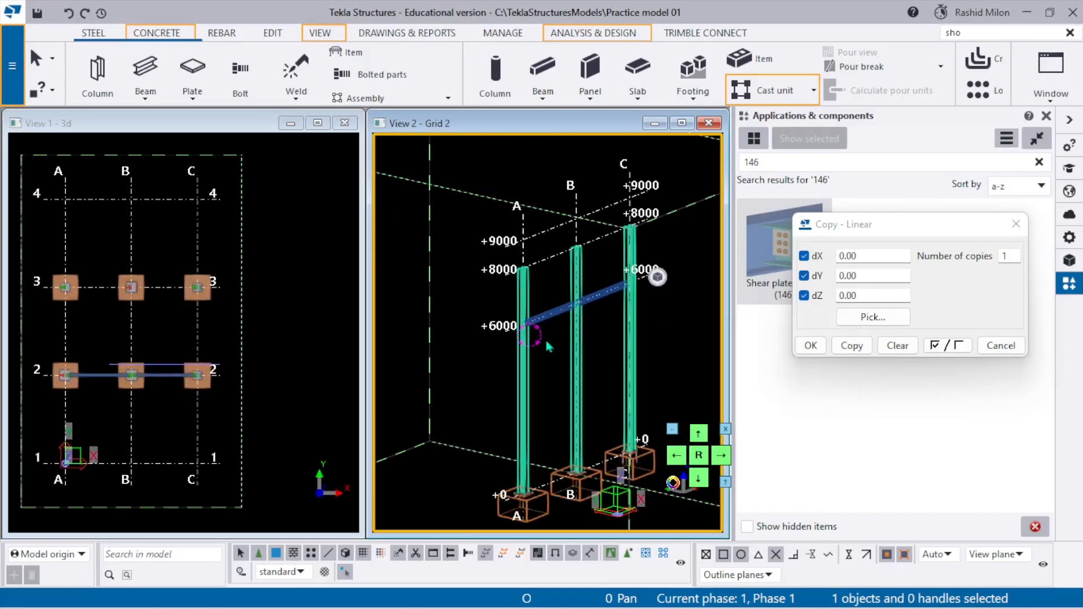
{"action": "scroll", "coordinate": [544, 338], "scroll_direction": "down", "scroll_amount": 3}
{"action": "scroll", "coordinate": [78, 299], "scroll_direction": "up", "scroll_amount": 2}
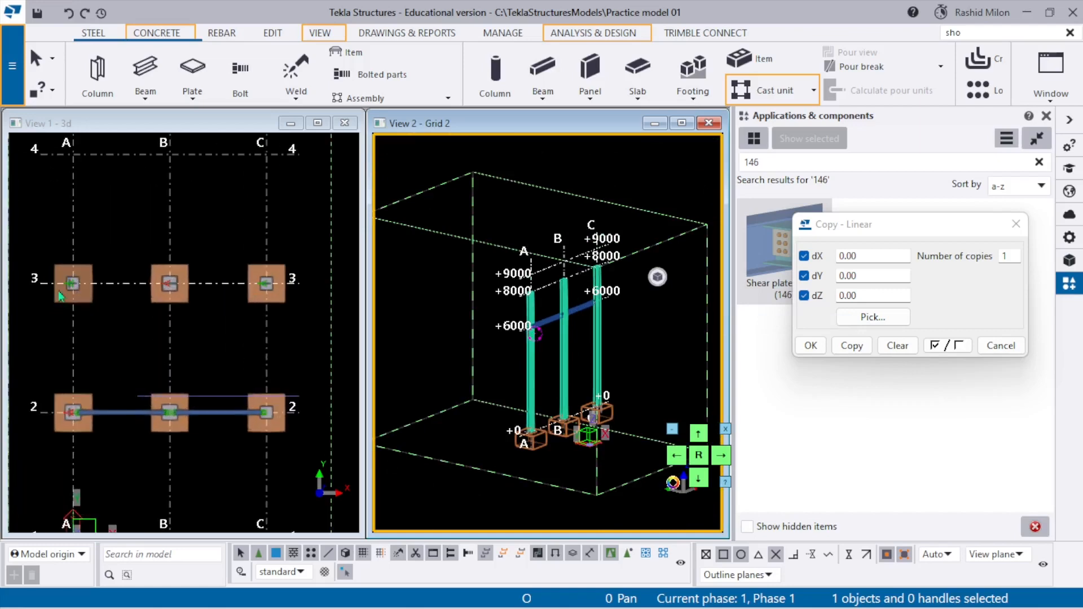
- Open the list of named views and make the Grid 3 view visible
{"action": "left_click", "coordinate": [320, 35]}
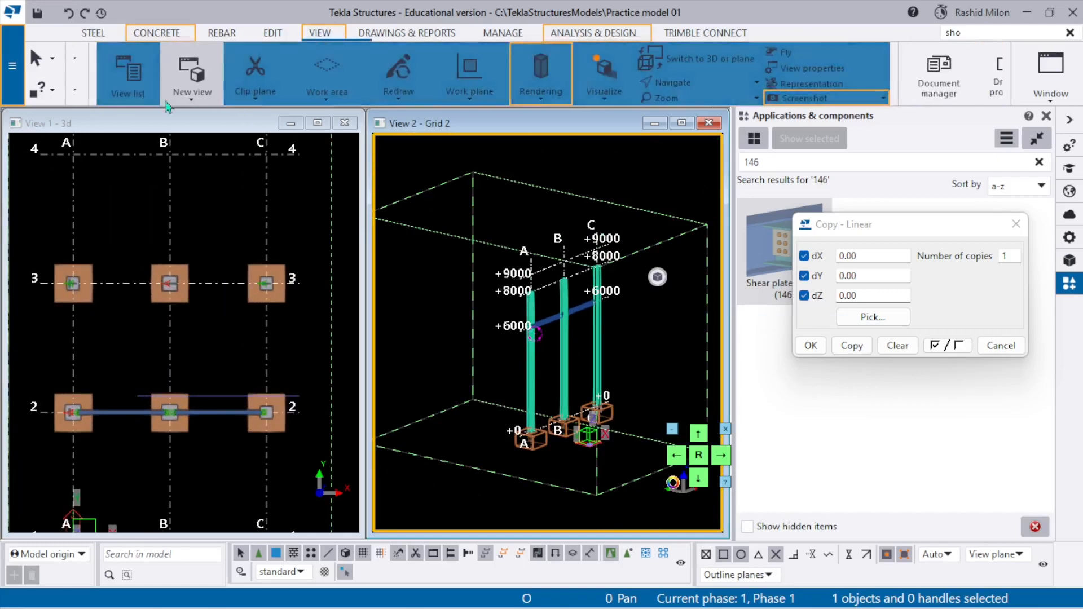
{"action": "key", "text": "ctrl+i"}
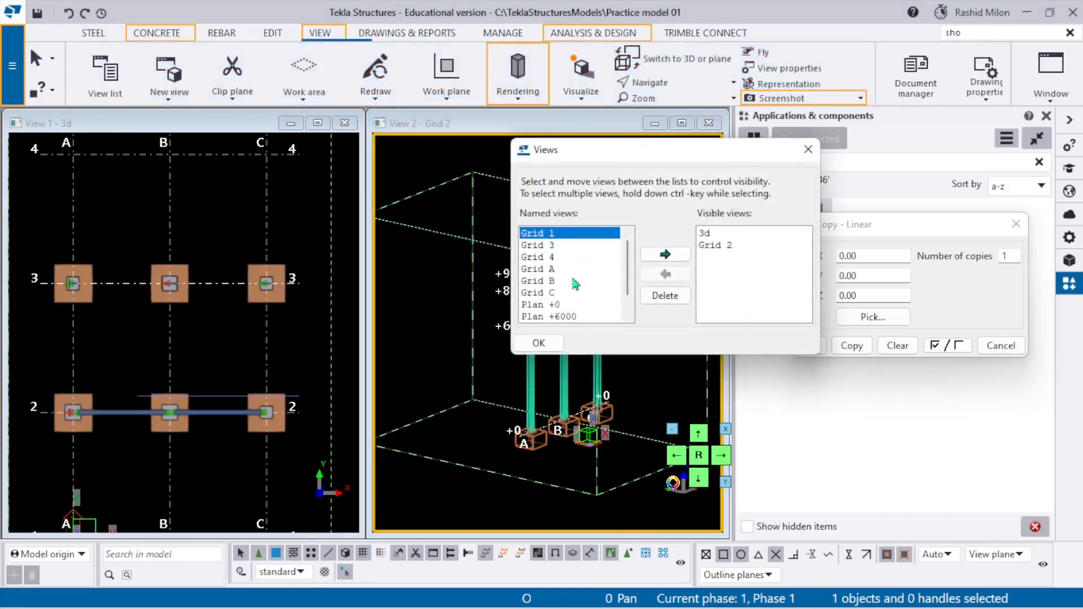
{"action": "double_click", "coordinate": [575, 248]}
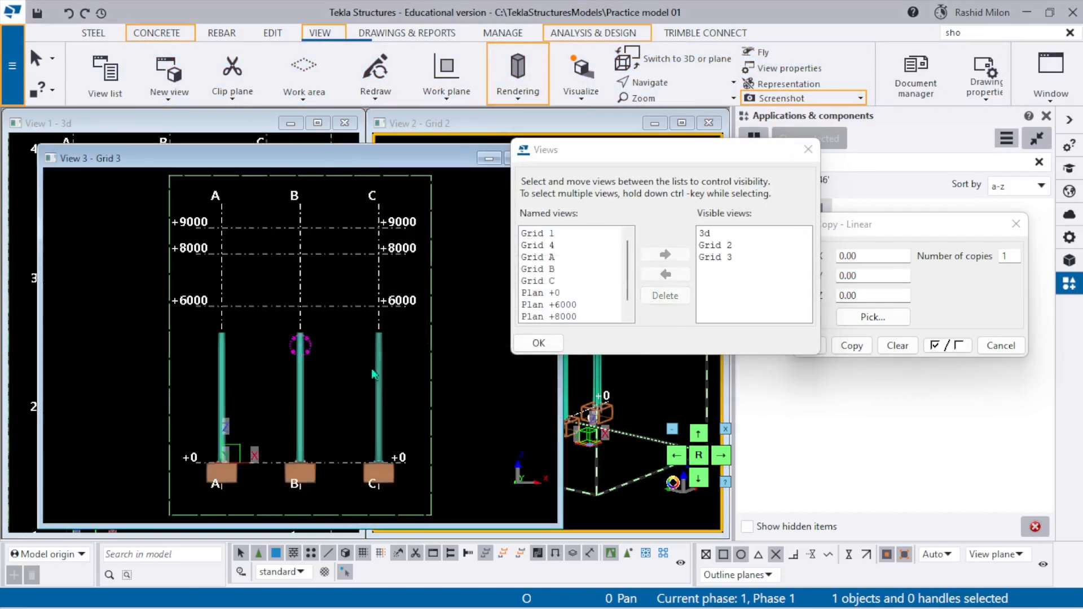
- Move the top handles of the three grid 3 columns up to the +8000 level and redraw the Grid 3 view
{"action": "scroll", "coordinate": [374, 369], "scroll_direction": "up", "scroll_amount": 2}
{"action": "left_click_drag", "start_coordinate": [124, 326], "coordinate": [139, 322]}
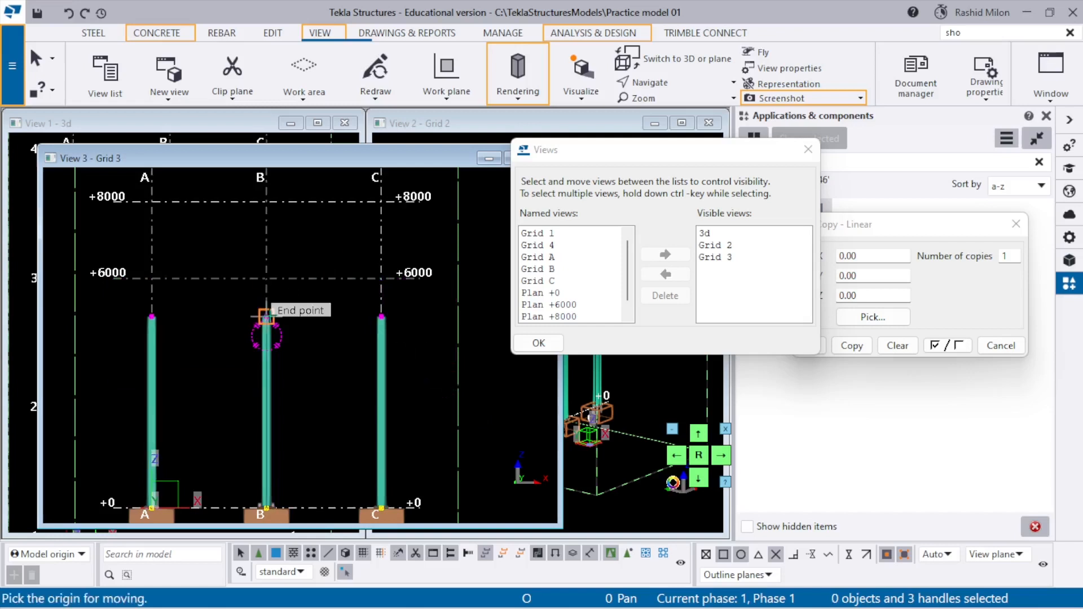
{"action": "scroll", "coordinate": [268, 285], "scroll_direction": "up", "scroll_amount": 1}
{"action": "left_click", "coordinate": [271, 204]}
{"action": "scroll", "coordinate": [285, 324], "scroll_direction": "down", "scroll_amount": 4}
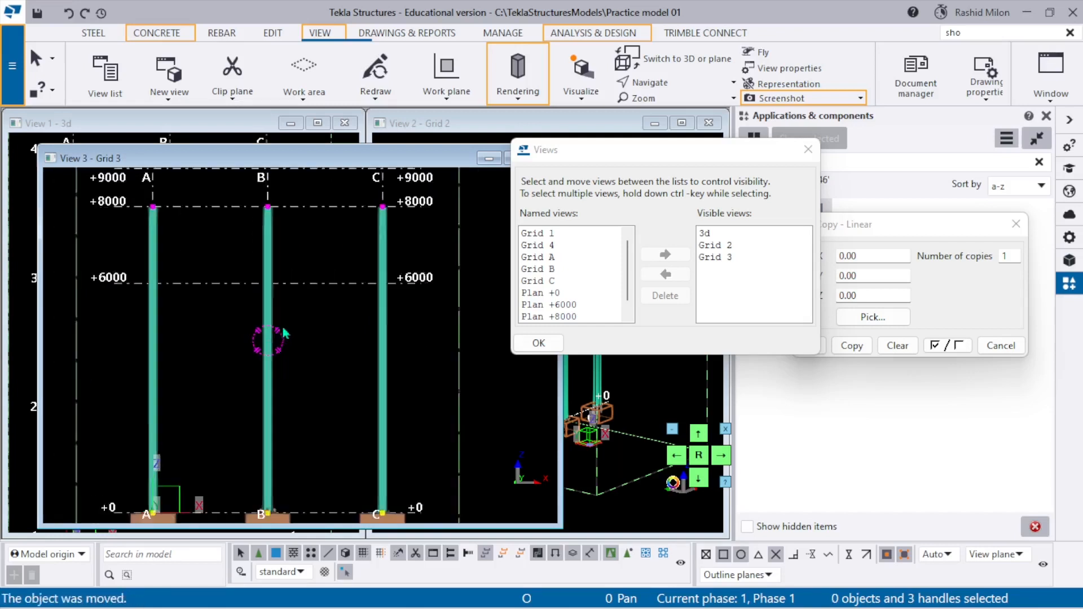
{"action": "right_click", "coordinate": [305, 256]}
{"action": "left_click", "coordinate": [356, 350]}
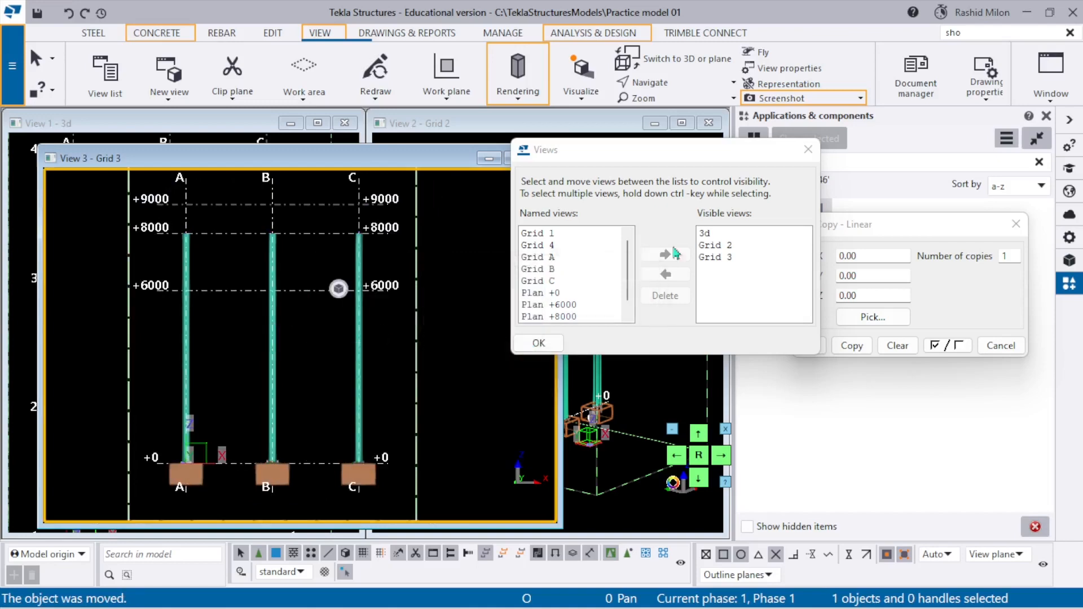
- Tile the three open views vertically and maximize the Grid 2 view
{"action": "left_click", "coordinate": [1050, 73]}
{"action": "left_click", "coordinate": [970, 147]}
{"action": "scroll", "coordinate": [427, 263], "scroll_direction": "up", "scroll_amount": 3}
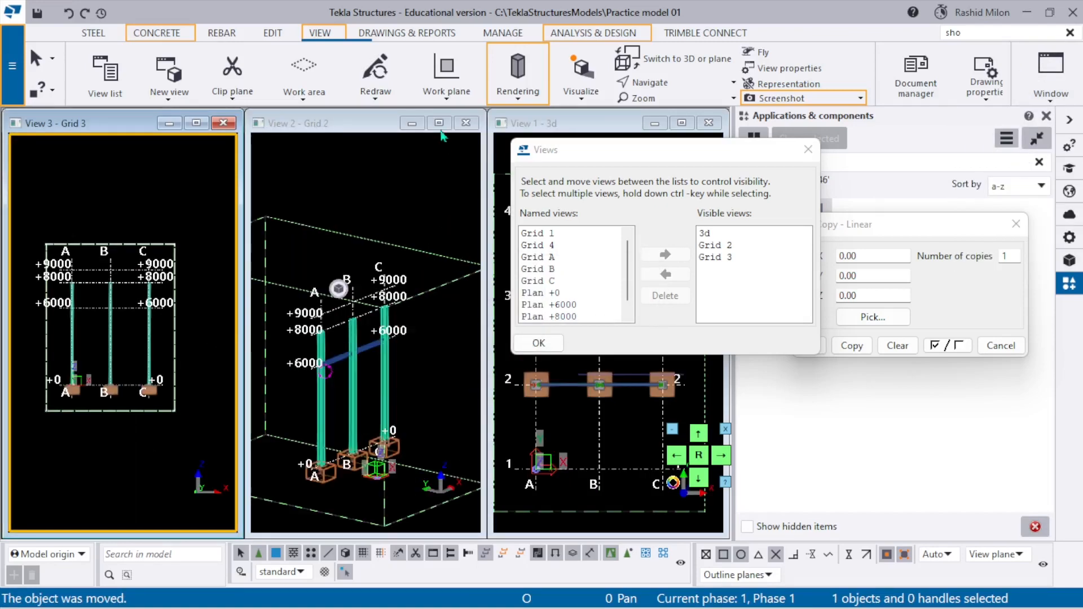
{"action": "left_click", "coordinate": [439, 124]}
{"action": "scroll", "coordinate": [367, 316], "scroll_direction": "up", "scroll_amount": 4}
{"action": "scroll", "coordinate": [367, 339], "scroll_direction": "down", "scroll_amount": 2}
- In View 1 - 3d, copy both +6000 beams on grid 2 to another object, from column A/2 to column A/3, and redraw the view
{"action": "left_click", "coordinate": [1050, 72]}
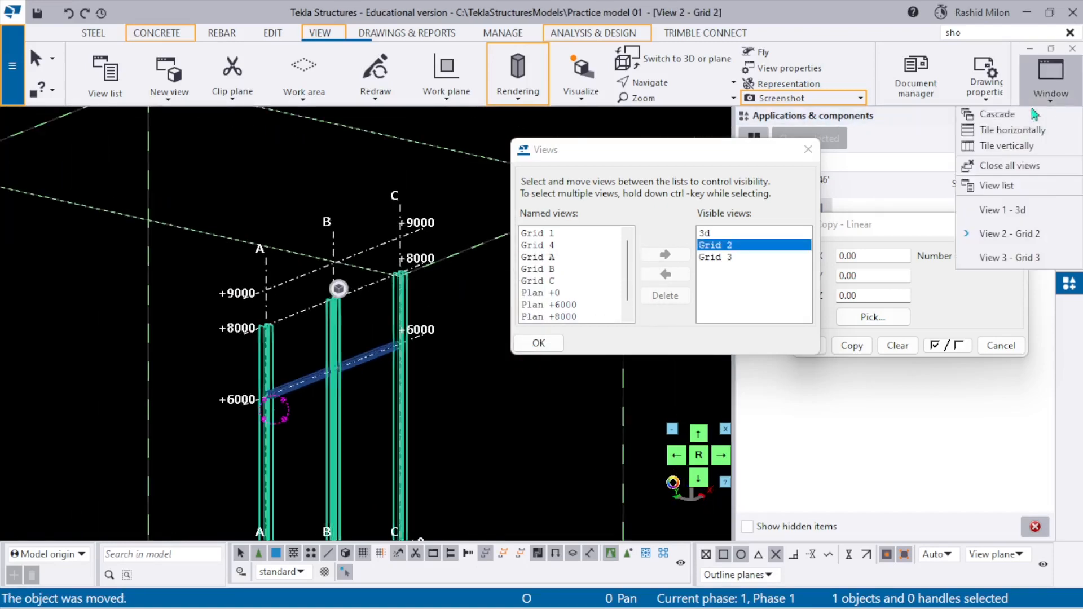
{"action": "left_click", "coordinate": [1045, 213]}
{"action": "scroll", "coordinate": [296, 299], "scroll_direction": "up", "scroll_amount": 3}
{"action": "middle_click_drag", "start_coordinate": [277, 254], "coordinate": [253, 416], "text": "ctrl"}
{"action": "scroll", "coordinate": [252, 416], "scroll_direction": "up", "scroll_amount": 8}
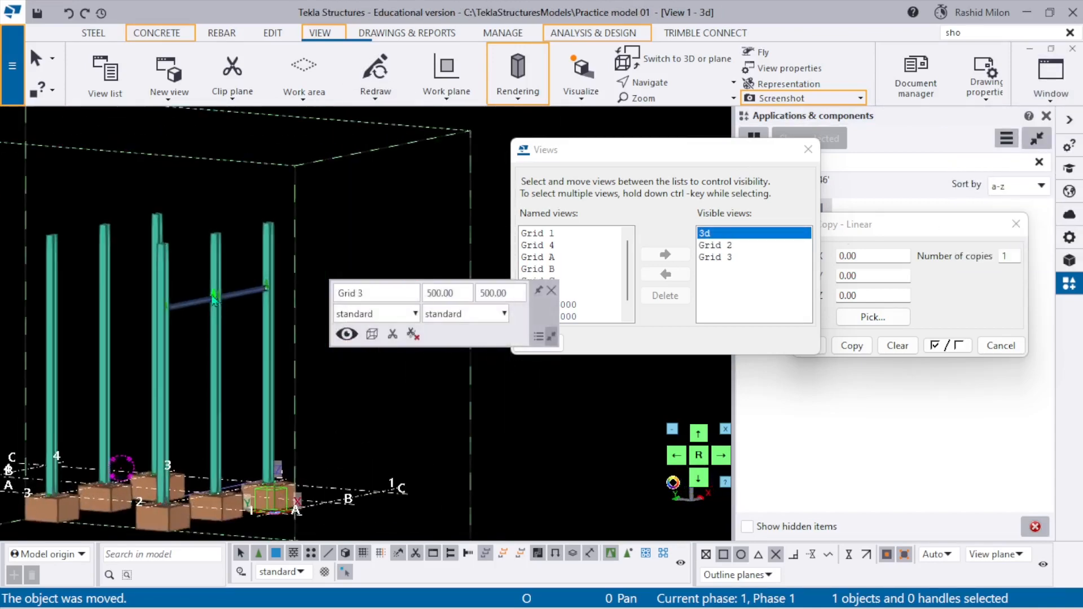
{"action": "scroll", "coordinate": [199, 325], "scroll_direction": "up", "scroll_amount": 1}
{"action": "left_click", "coordinate": [180, 300]}
{"action": "left_click", "coordinate": [284, 265], "text": "ctrl"}
{"action": "right_click", "coordinate": [284, 264]}
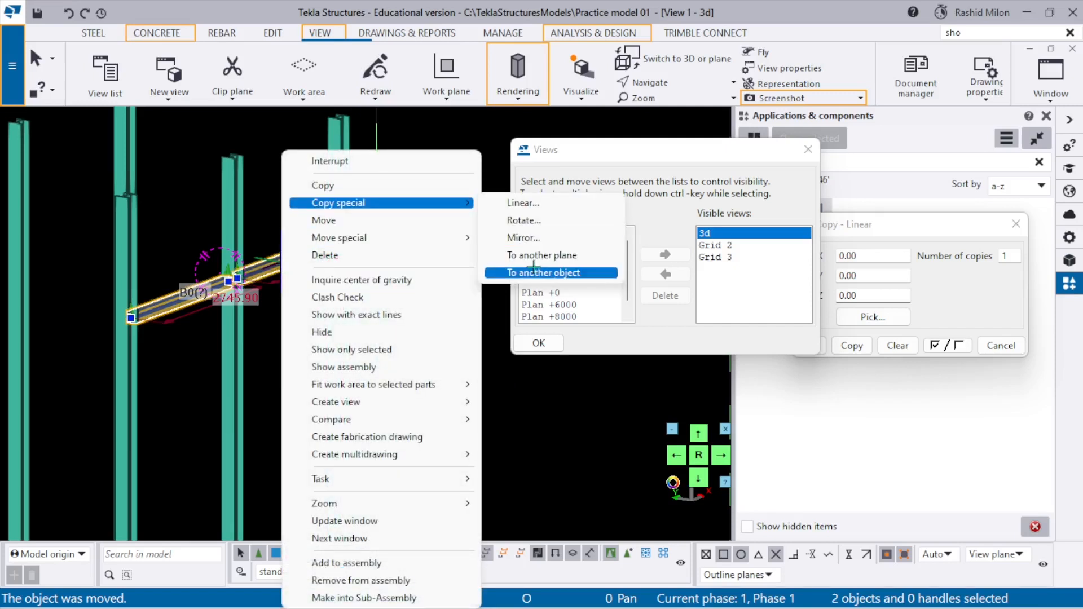
{"action": "left_click", "coordinate": [533, 272]}
{"action": "scroll", "coordinate": [275, 239], "scroll_direction": "down", "scroll_amount": 5}
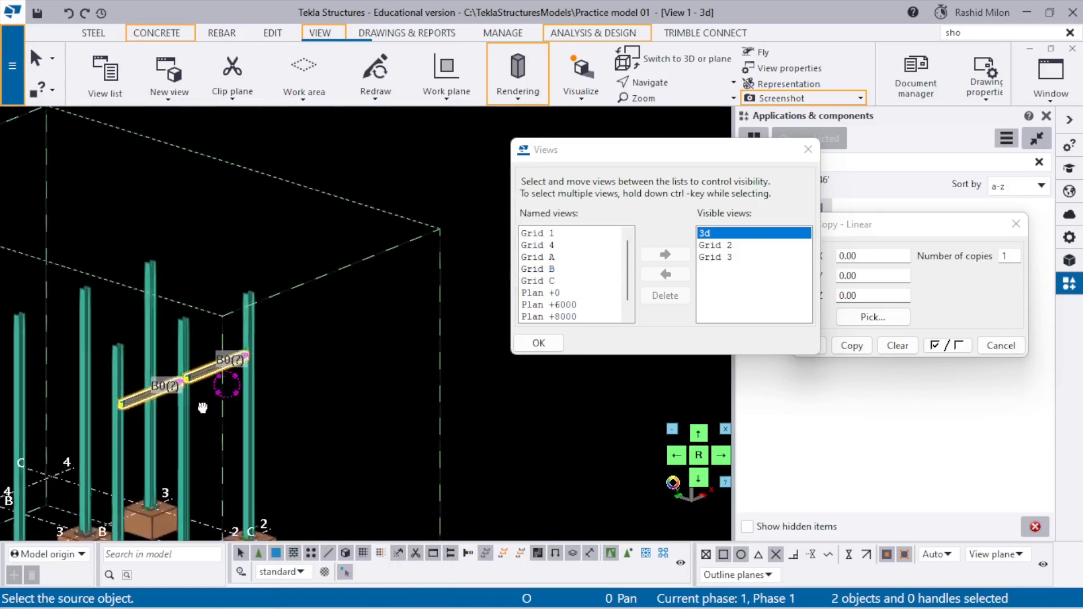
{"action": "scroll", "coordinate": [233, 301], "scroll_direction": "up", "scroll_amount": 2}
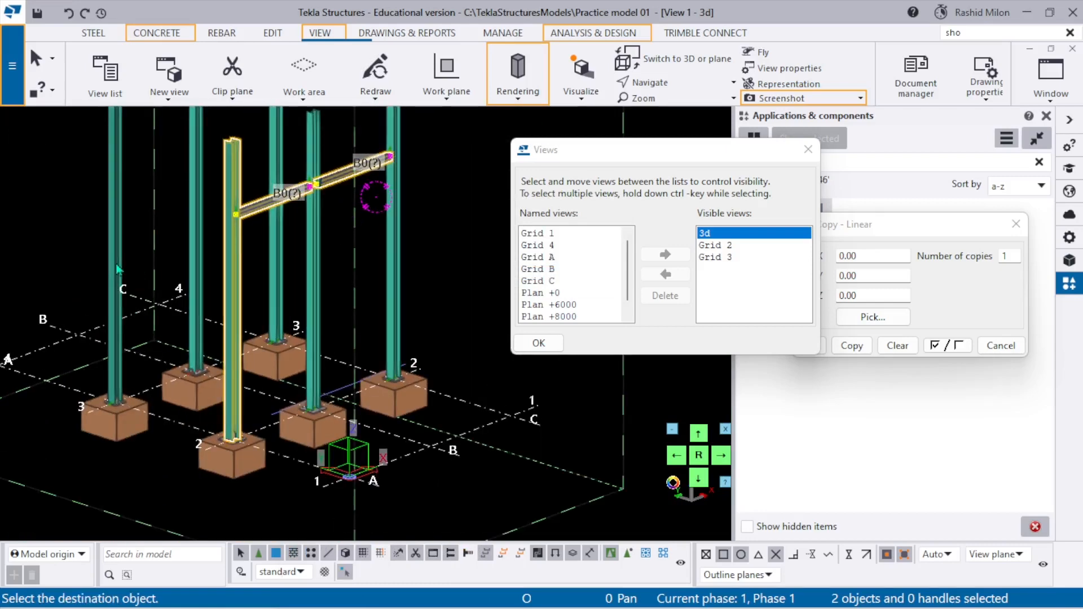
{"action": "scroll", "coordinate": [192, 221], "scroll_direction": "up", "scroll_amount": 4}
{"action": "right_click", "coordinate": [192, 221]}
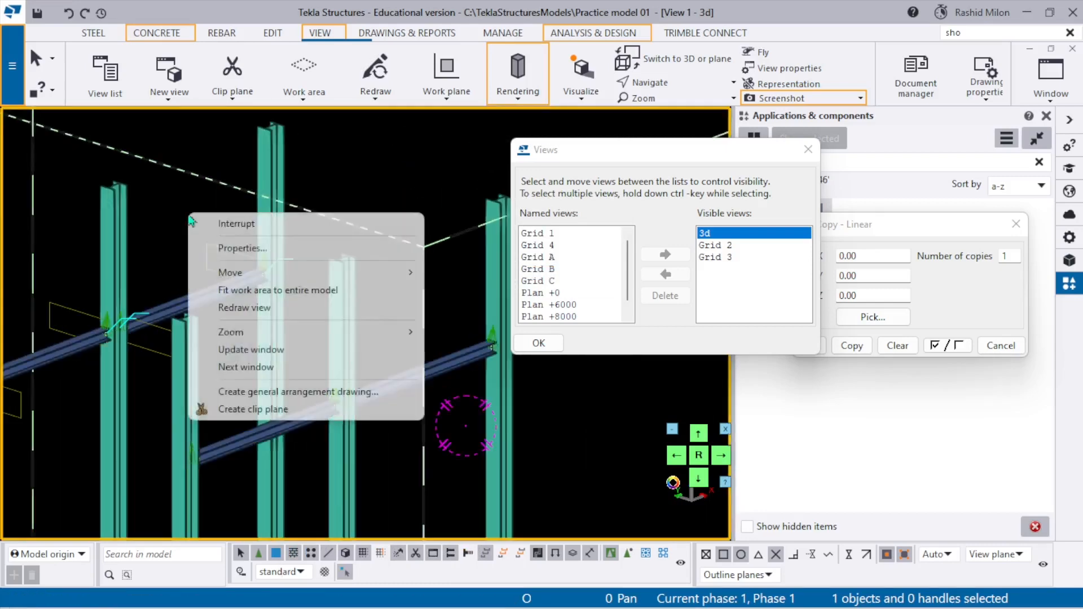
{"action": "left_click", "coordinate": [240, 308]}
- Examine the copied +6000 beams at the grid 3 columns and the whole frame with its footings
{"action": "scroll", "coordinate": [271, 288], "scroll_direction": "up", "scroll_amount": 2}
{"action": "middle_click_drag", "start_coordinate": [259, 297], "coordinate": [265, 332], "text": "ctrl"}
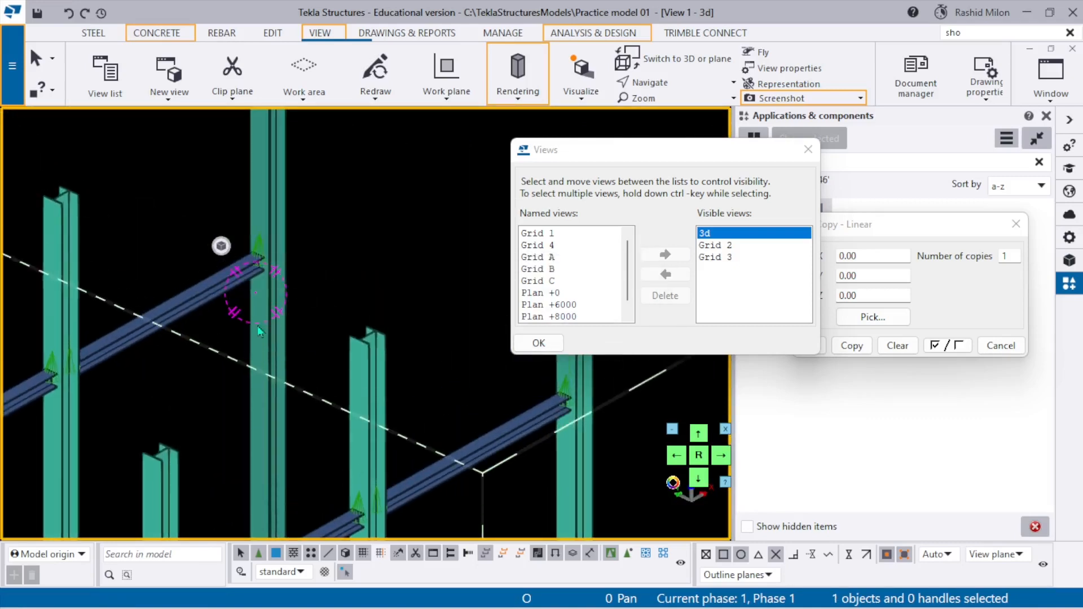
{"action": "scroll", "coordinate": [195, 230], "scroll_direction": "down", "scroll_amount": 2}
{"action": "mouse_move", "coordinate": [195, 230]}
{"action": "middle_mouse_down"}
{"action": "mouse_move", "coordinate": [207, 210]}
{"action": "mouse_move", "coordinate": [167, 150]}
{"action": "mouse_move", "coordinate": [242, 160]}
{"action": "mouse_move", "coordinate": [137, 176]}
{"action": "mouse_move", "coordinate": [183, 185]}
{"action": "mouse_move", "coordinate": [211, 220]}
{"action": "mouse_move", "coordinate": [204, 186]}
{"action": "mouse_move", "coordinate": [201, 228]}
{"action": "middle_mouse_up"}
{"action": "scroll", "coordinate": [210, 220], "scroll_direction": "down", "scroll_amount": 2}
{"action": "scroll", "coordinate": [200, 227], "scroll_direction": "up", "scroll_amount": 4}
{"action": "left_click", "coordinate": [179, 153]}
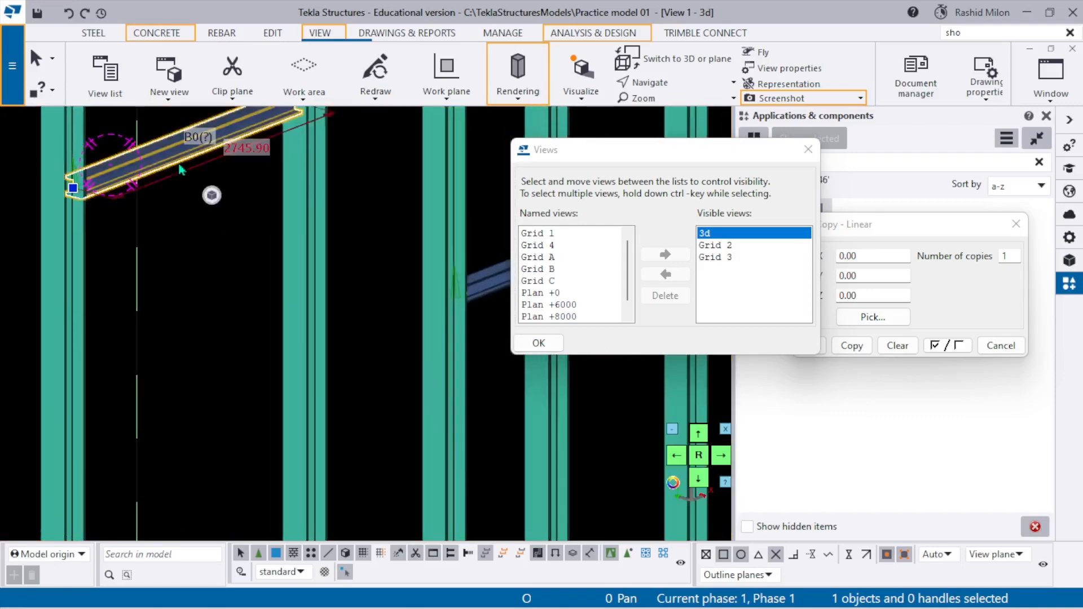
{"action": "scroll", "coordinate": [158, 288], "scroll_direction": "down", "scroll_amount": 2}
{"action": "left_click", "coordinate": [172, 287]}
{"action": "scroll", "coordinate": [165, 243], "scroll_direction": "down", "scroll_amount": 4}
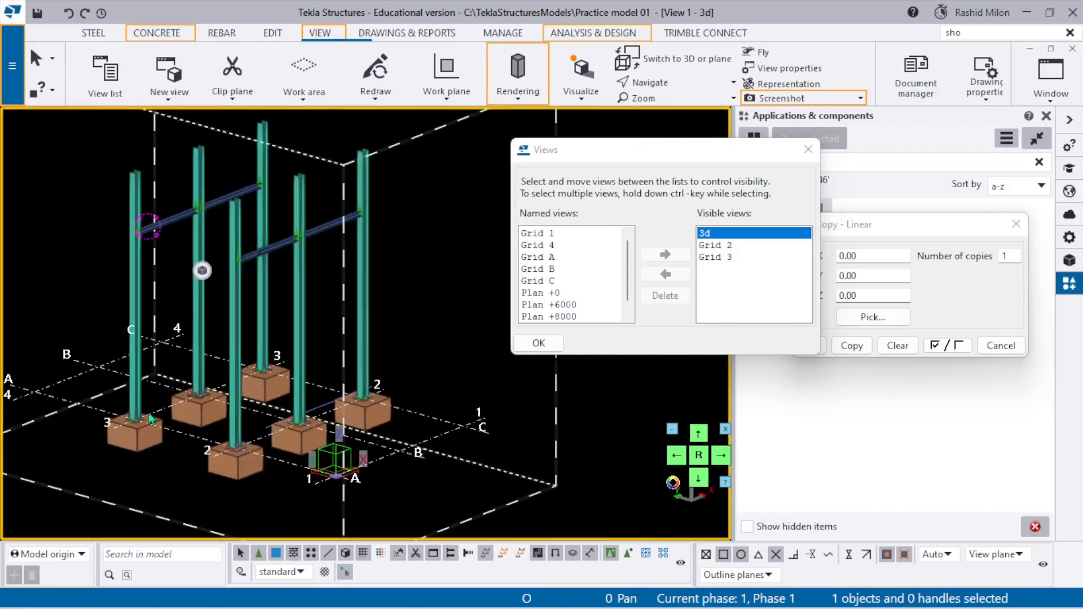
{"action": "mouse_move", "coordinate": [143, 441]}
{"action": "middle_mouse_down"}
{"action": "mouse_move", "coordinate": [145, 479]}
{"action": "mouse_move", "coordinate": [131, 451]}
{"action": "middle_mouse_up"}
{"action": "middle_click_drag", "start_coordinate": [131, 451], "coordinate": [167, 416]}
{"action": "scroll", "coordinate": [109, 372], "scroll_direction": "up", "scroll_amount": 2}
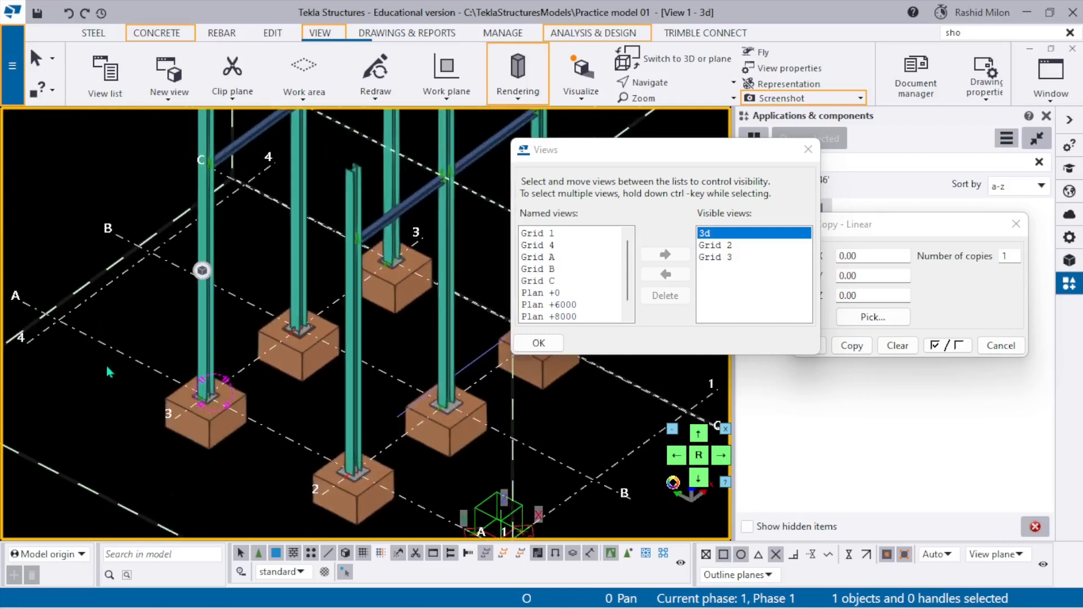
{"action": "scroll", "coordinate": [145, 366], "scroll_direction": "down", "scroll_amount": 5}
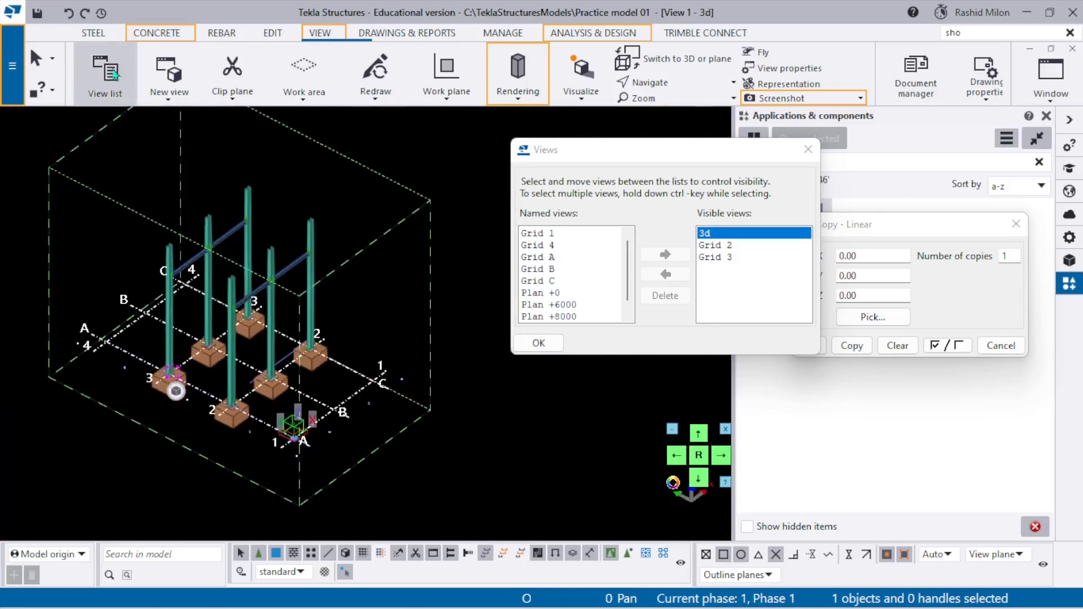
- Open the Grid A view from the list of named views
{"action": "scroll", "coordinate": [97, 83], "scroll_direction": "up", "scroll_amount": 2}
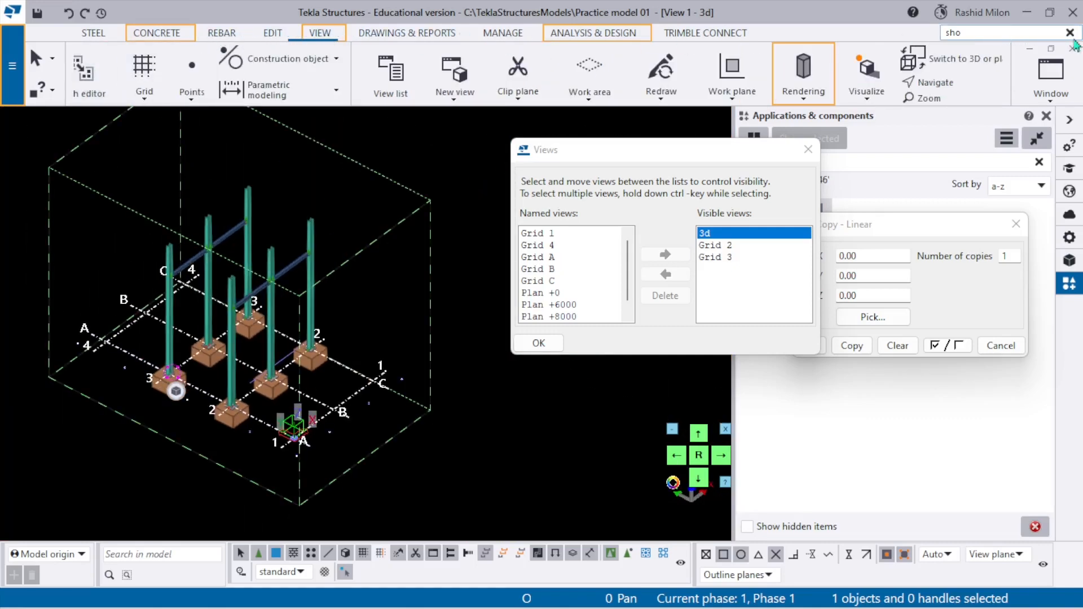
{"action": "left_click", "coordinate": [94, 39]}
{"action": "left_click", "coordinate": [315, 38]}
{"action": "left_click", "coordinate": [108, 82]}
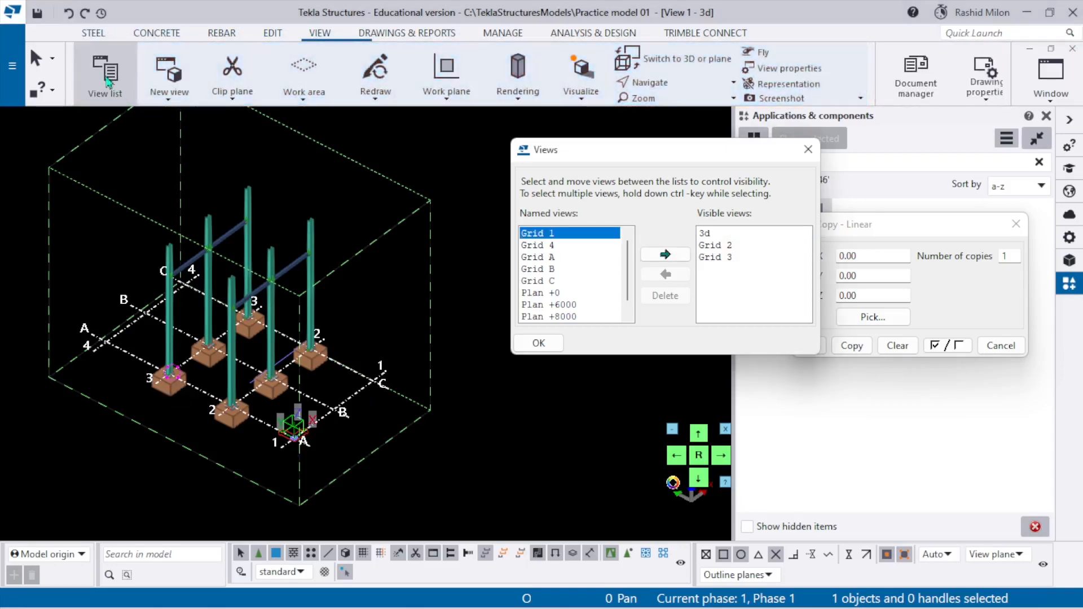
{"action": "double_click", "coordinate": [569, 262]}
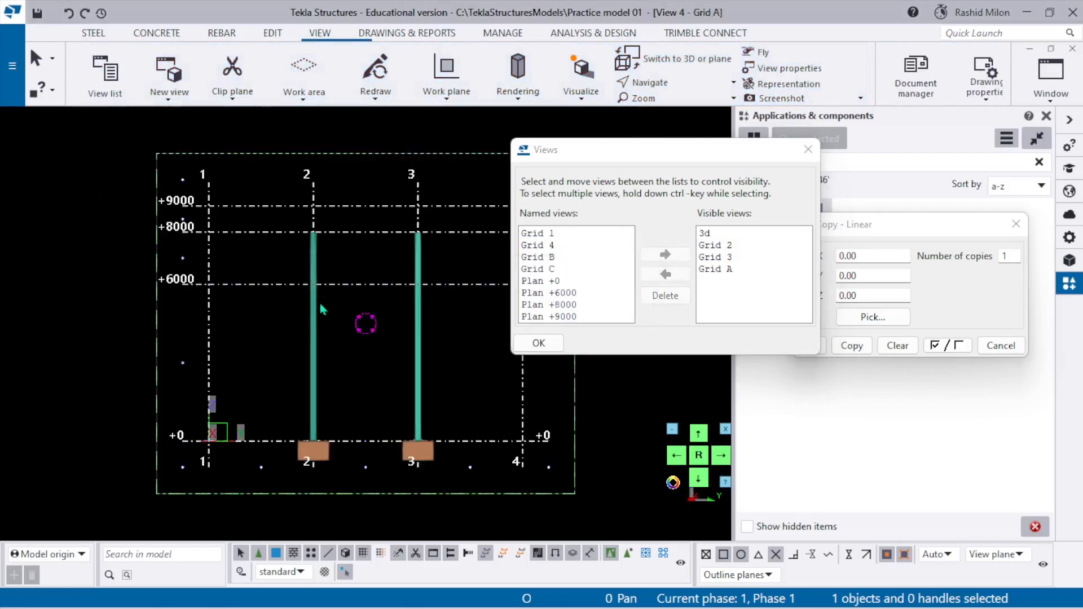
- Close the Views and Copy - Linear dialogs and clear the component search
{"action": "scroll", "coordinate": [318, 307], "scroll_direction": "up", "scroll_amount": 2}
{"action": "scroll", "coordinate": [307, 299], "scroll_direction": "down", "scroll_amount": 2}
{"action": "scroll", "coordinate": [311, 273], "scroll_direction": "up", "scroll_amount": 6}
{"action": "scroll", "coordinate": [282, 280], "scroll_direction": "up", "scroll_amount": 4}
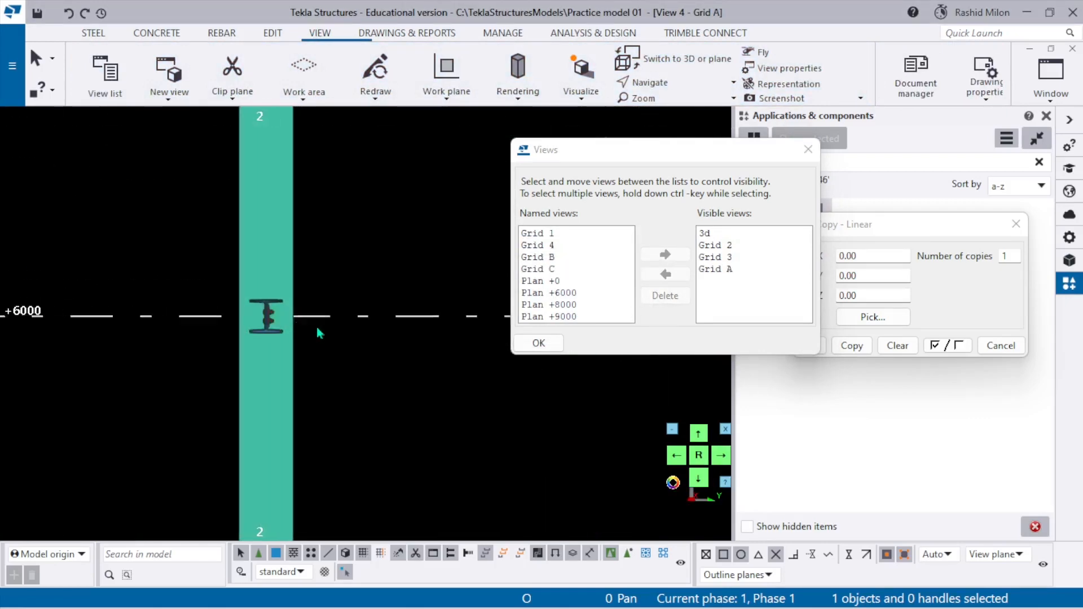
{"action": "scroll", "coordinate": [287, 336], "scroll_direction": "down", "scroll_amount": 6}
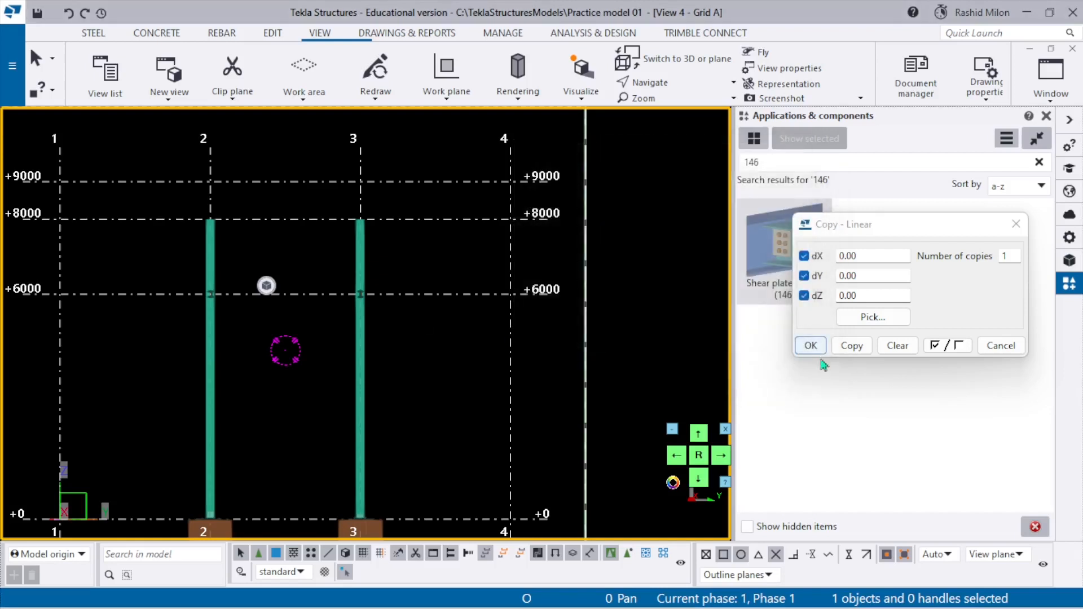
{"action": "left_click", "coordinate": [814, 349]}
{"action": "left_click", "coordinate": [1039, 161]}
{"action": "scroll", "coordinate": [361, 293], "scroll_direction": "up", "scroll_amount": 8}
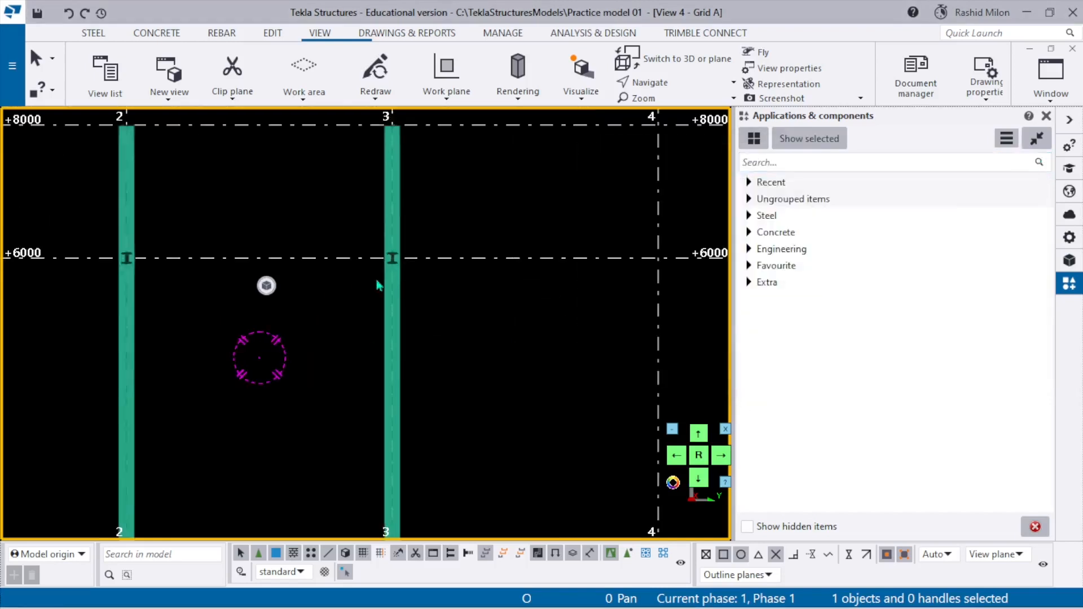
- Model an I 150X150X37.4 steel beam in S355 at +6000 on grid A, from column 3 to column 2
{"action": "double_click", "coordinate": [402, 268]}
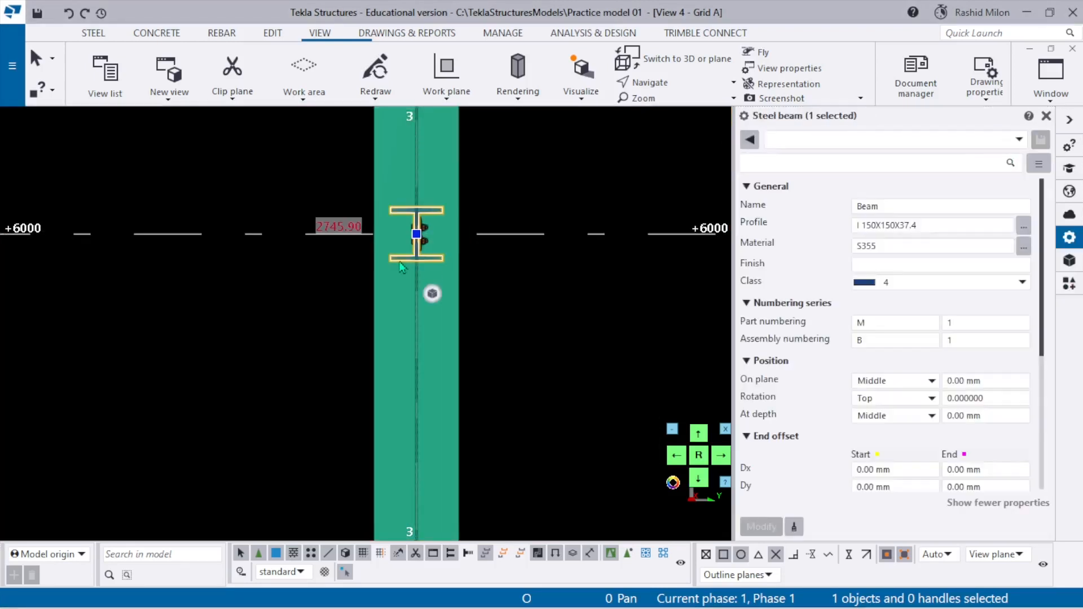
{"action": "left_click", "coordinate": [97, 32]}
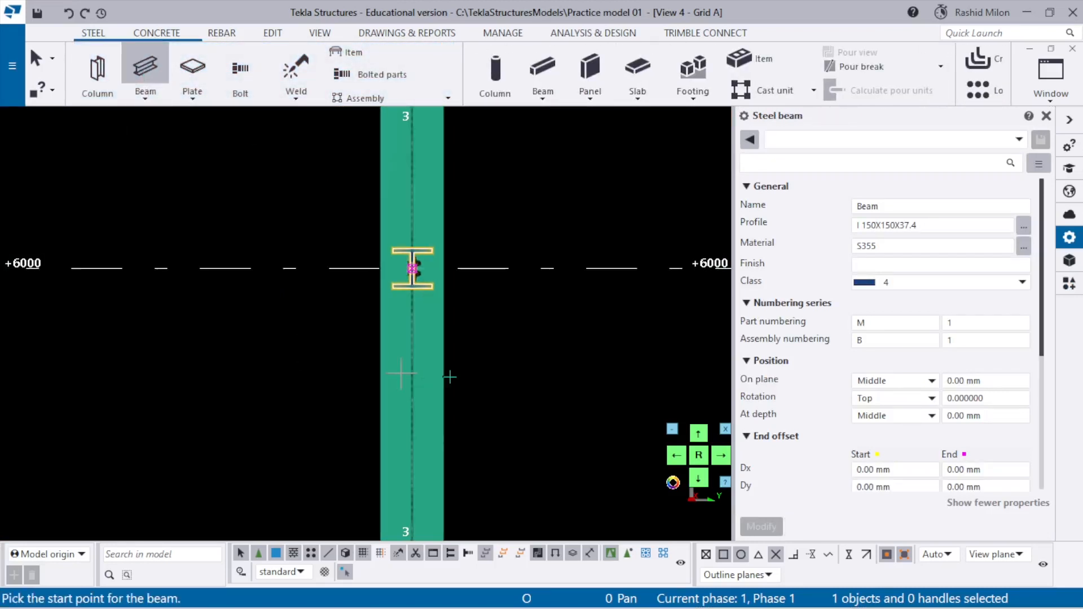
{"action": "scroll", "coordinate": [398, 274], "scroll_direction": "up", "scroll_amount": 5}
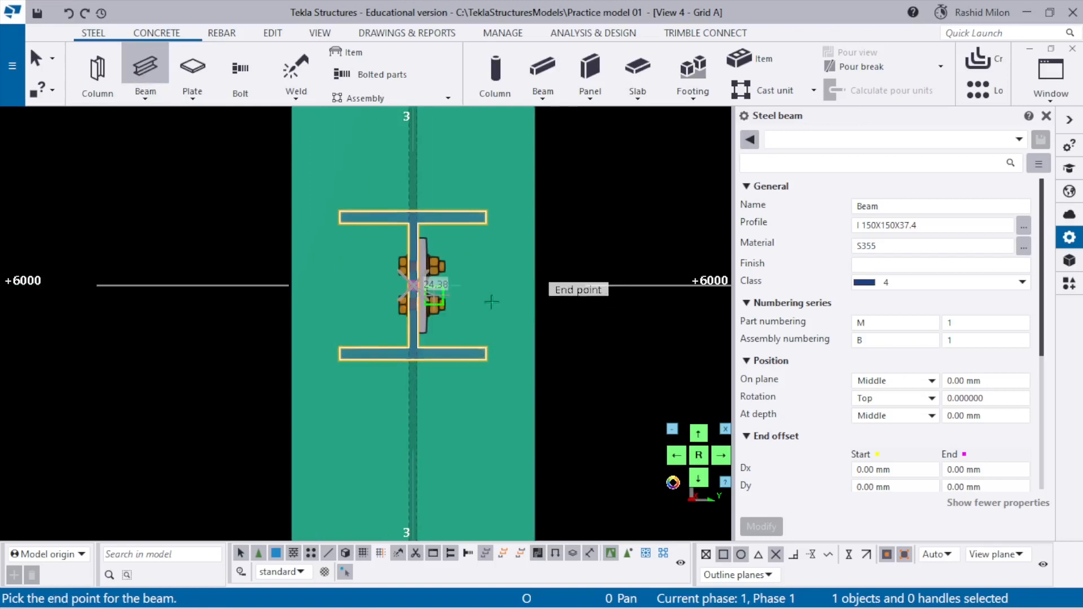
{"action": "scroll", "coordinate": [563, 306], "scroll_direction": "down", "scroll_amount": 9}
{"action": "scroll", "coordinate": [243, 289], "scroll_direction": "up", "scroll_amount": 5}
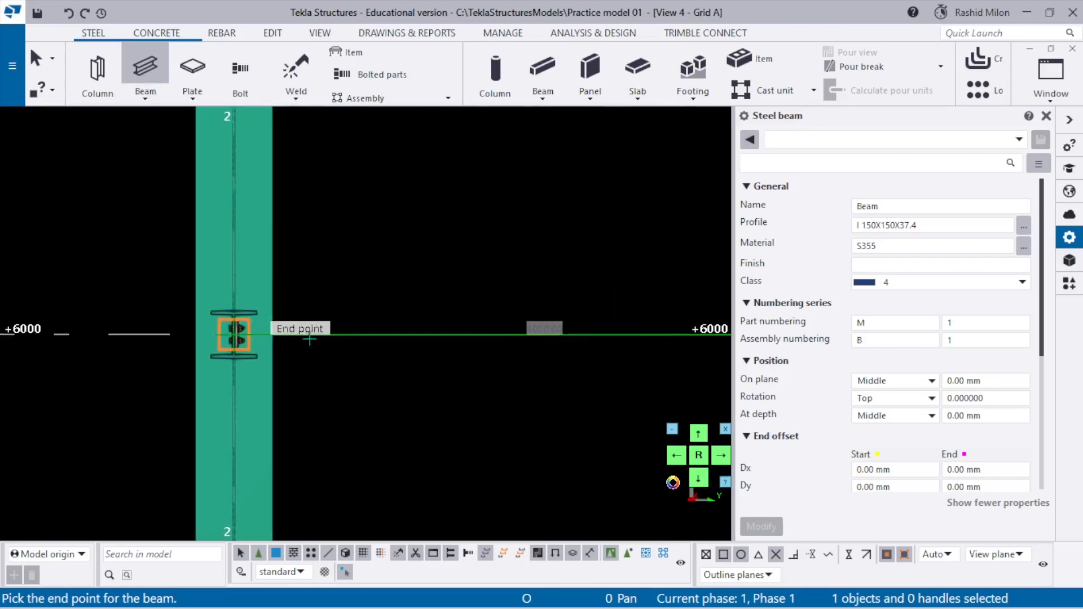
{"action": "scroll", "coordinate": [282, 341], "scroll_direction": "up", "scroll_amount": 5}
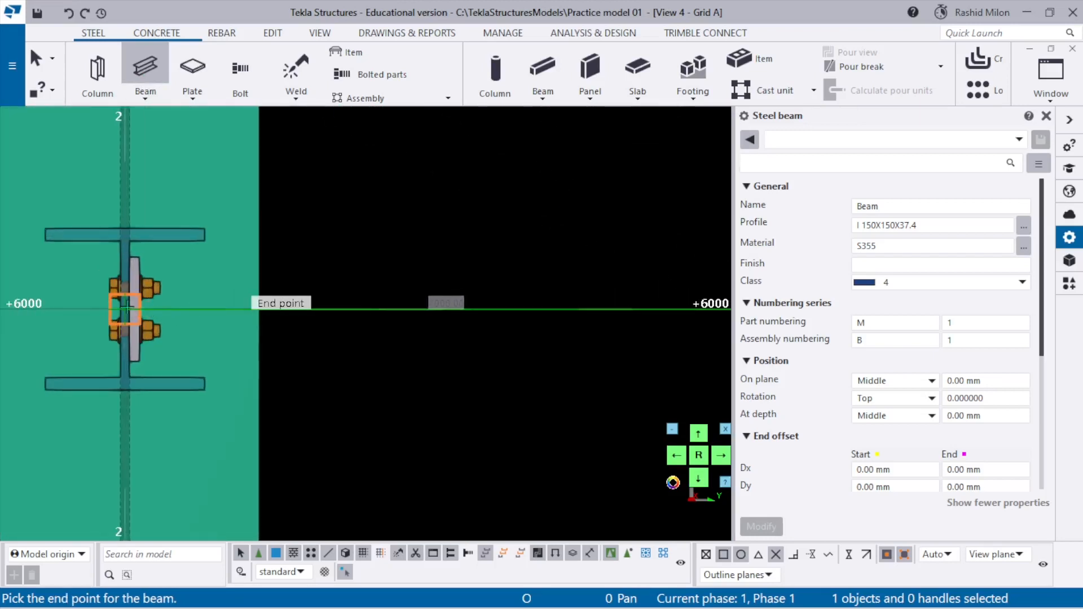
{"action": "left_click", "coordinate": [126, 308]}
{"action": "scroll", "coordinate": [356, 351], "scroll_direction": "down", "scroll_amount": 10}
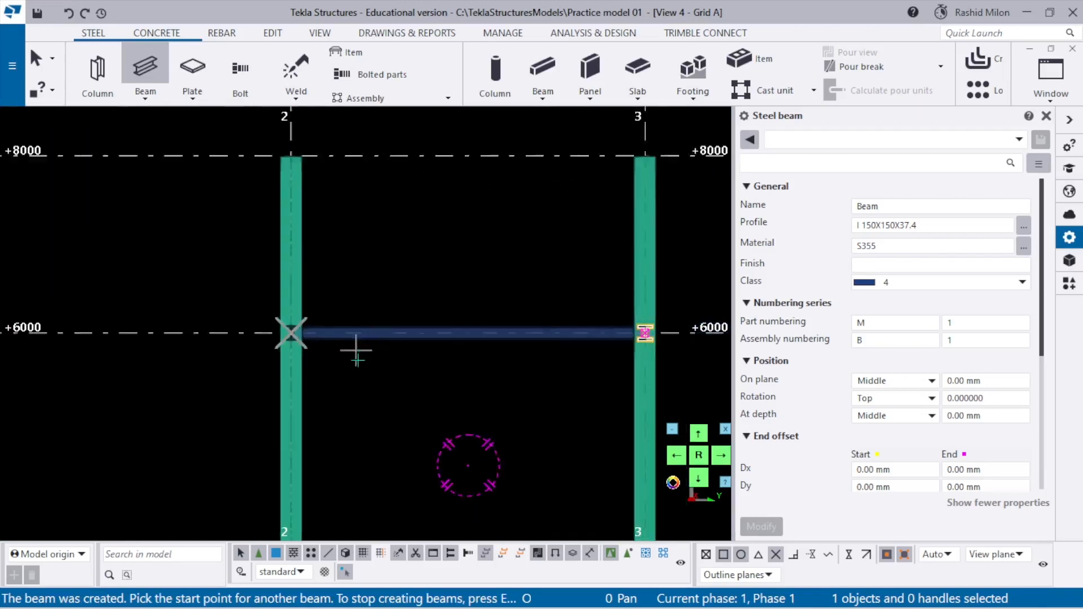
{"action": "scroll", "coordinate": [356, 351], "scroll_direction": "down", "scroll_amount": 6}
{"action": "scroll", "coordinate": [315, 375], "scroll_direction": "up", "scroll_amount": 5}
{"action": "key", "text": "Escape"}
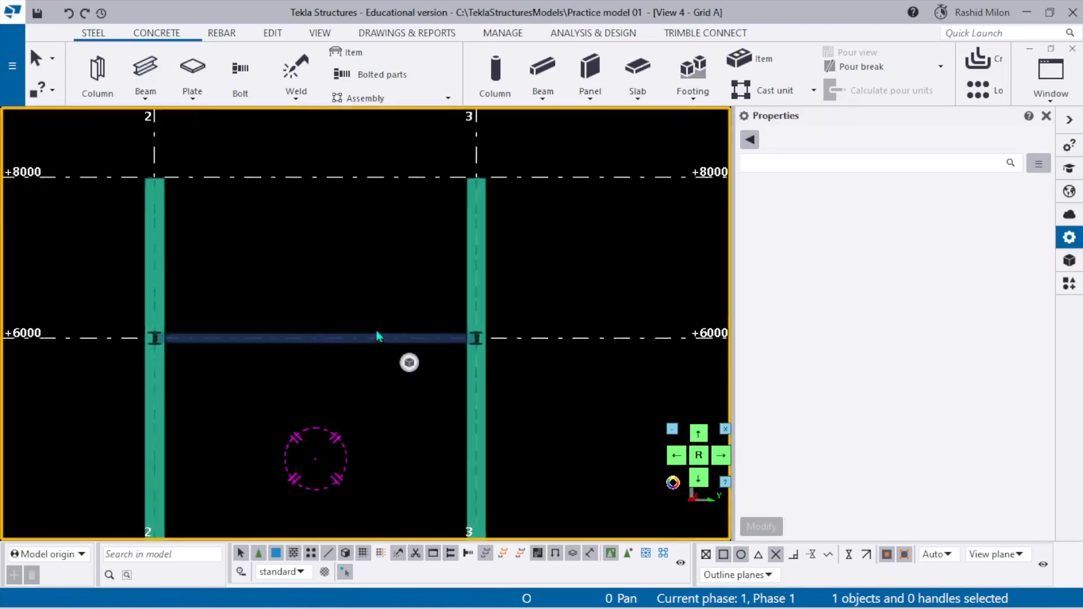
- Find component 146 and apply the simple shear plate between column A/3 and the new grid A beam
{"action": "middle_click_drag", "start_coordinate": [377, 332], "coordinate": [488, 449], "text": "ctrl"}
{"action": "scroll", "coordinate": [473, 293], "scroll_direction": "up", "scroll_amount": 8}
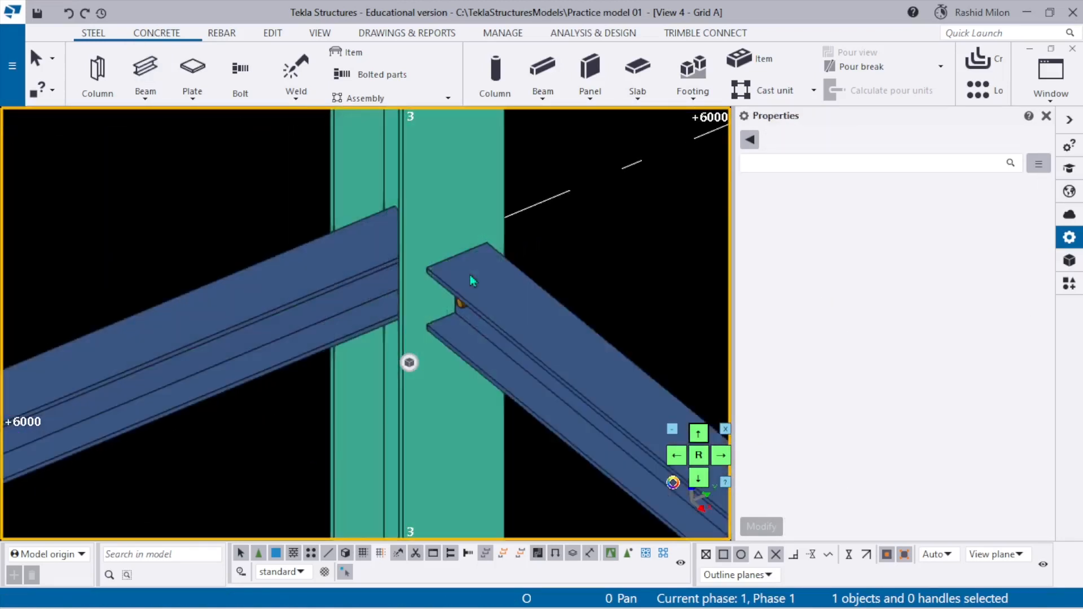
{"action": "scroll", "coordinate": [427, 282], "scroll_direction": "up", "scroll_amount": 2}
{"action": "scroll", "coordinate": [417, 294], "scroll_direction": "down", "scroll_amount": 5}
{"action": "middle_click_drag", "start_coordinate": [406, 302], "coordinate": [430, 253], "text": "ctrl"}
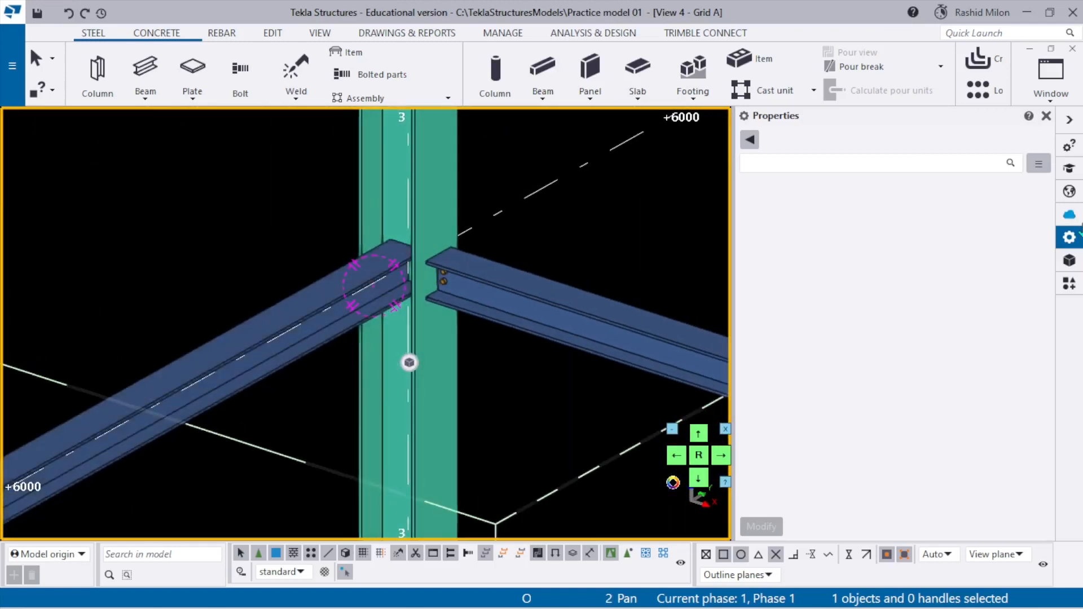
{"action": "left_click", "coordinate": [1071, 285]}
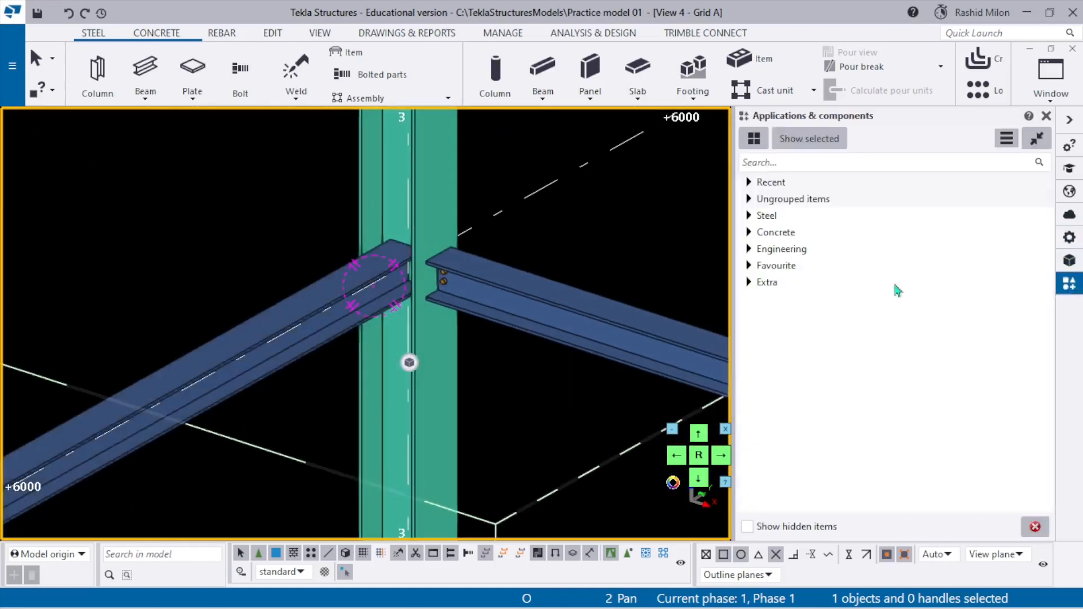
{"action": "left_click", "coordinate": [970, 162]}
{"action": "type", "text": "146"}
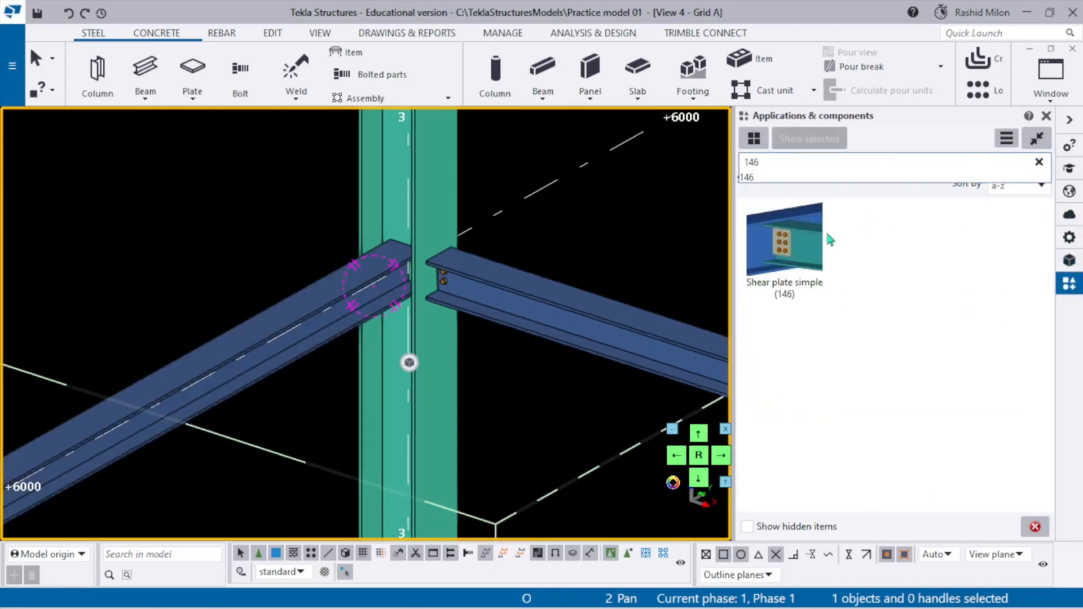
{"action": "scroll", "coordinate": [448, 266], "scroll_direction": "up", "scroll_amount": 2}
{"action": "left_click", "coordinate": [412, 191]}
{"action": "left_click", "coordinate": [352, 291]}
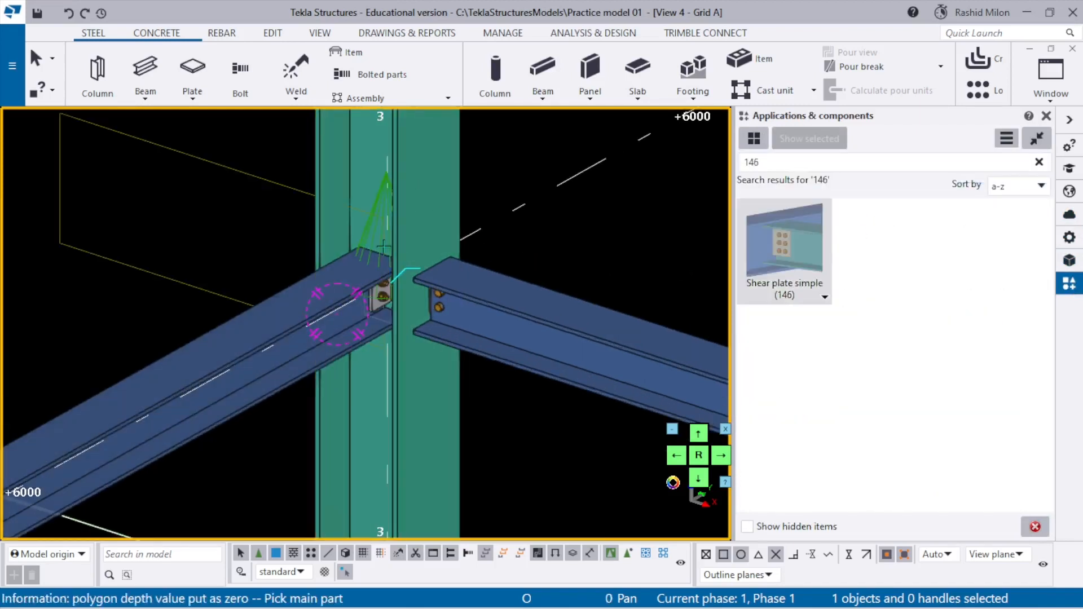
- Join the grid A beam to column A/2 with the shear plate (146) and redraw the Grid A view
{"action": "scroll", "coordinate": [382, 272], "scroll_direction": "down", "scroll_amount": 5}
{"action": "middle_click_drag", "start_coordinate": [214, 423], "coordinate": [424, 252]}
{"action": "scroll", "coordinate": [293, 270], "scroll_direction": "up", "scroll_amount": 3}
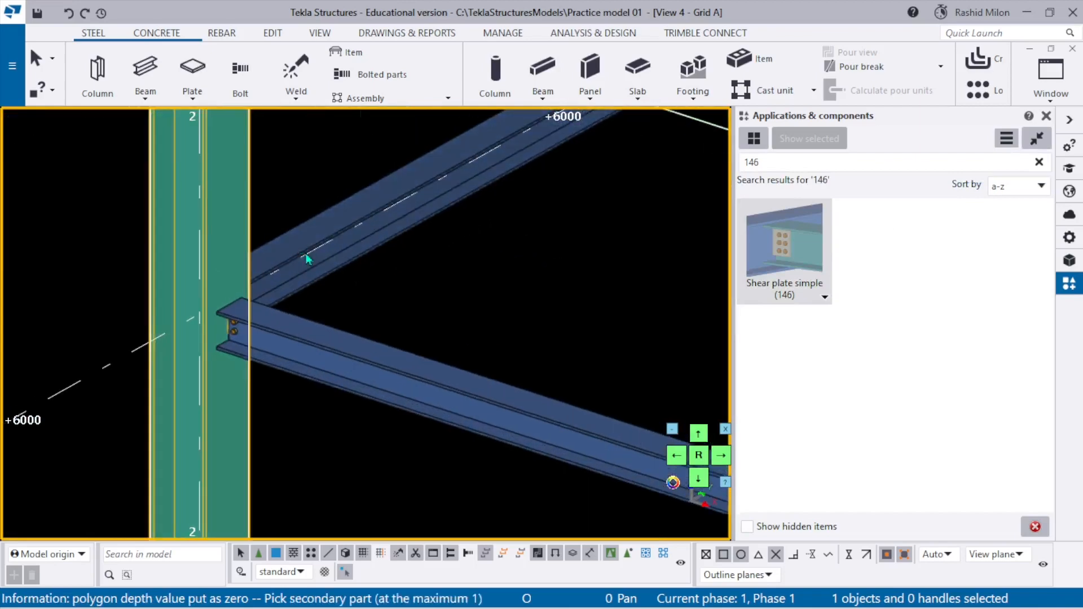
{"action": "left_click", "coordinate": [308, 259]}
{"action": "scroll", "coordinate": [307, 259], "scroll_direction": "down", "scroll_amount": 3}
{"action": "scroll", "coordinate": [383, 254], "scroll_direction": "up", "scroll_amount": 4}
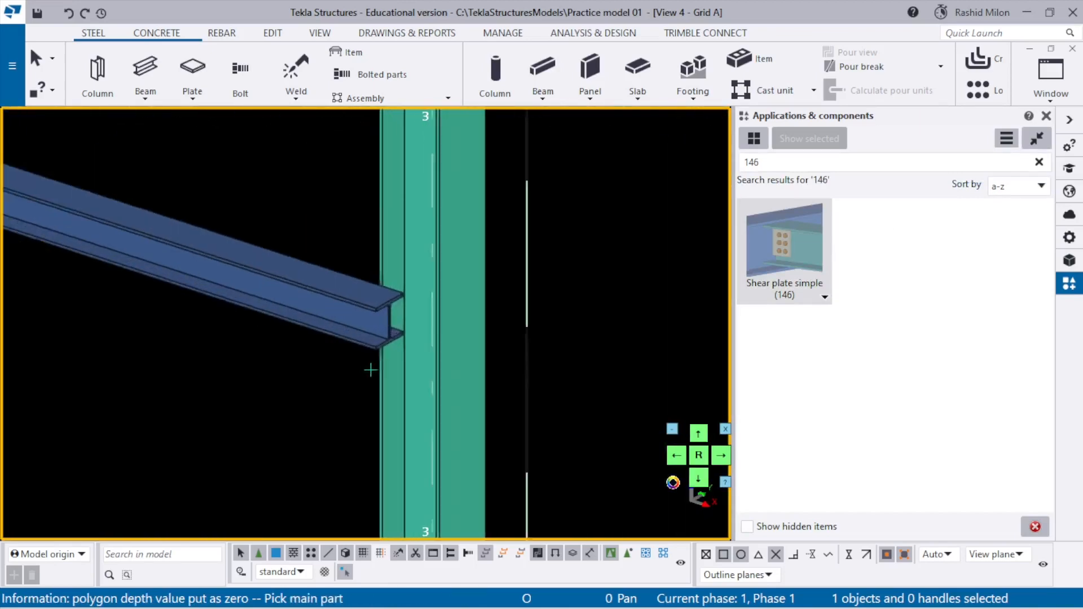
{"action": "scroll", "coordinate": [371, 370], "scroll_direction": "down", "scroll_amount": 6}
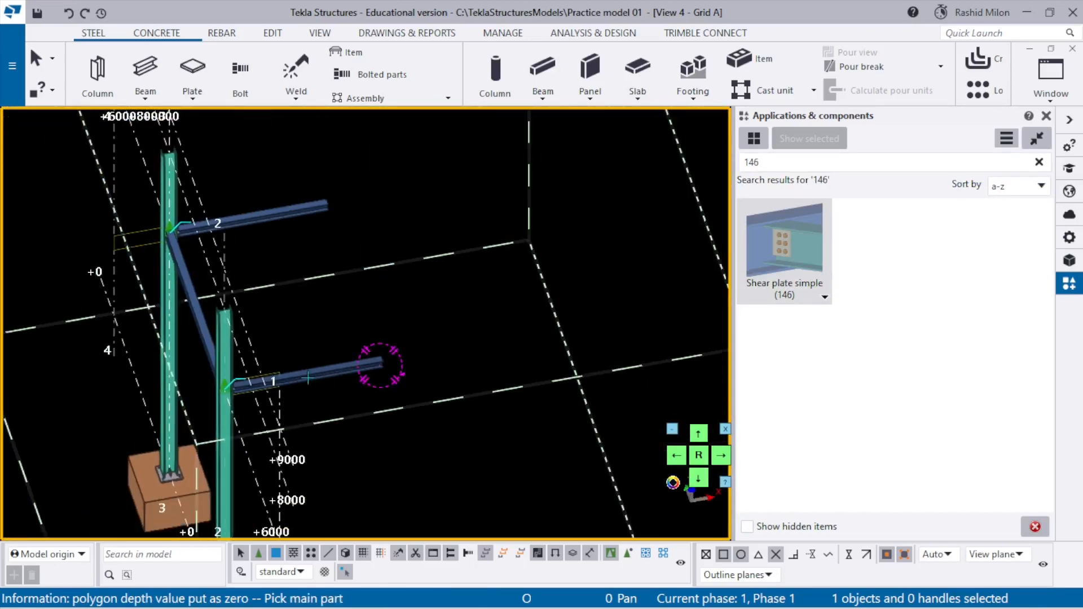
{"action": "middle_click_drag", "start_coordinate": [308, 378], "coordinate": [360, 334], "text": "ctrl"}
{"action": "scroll", "coordinate": [347, 238], "scroll_direction": "up", "scroll_amount": 1}
{"action": "key", "text": "Escape"}
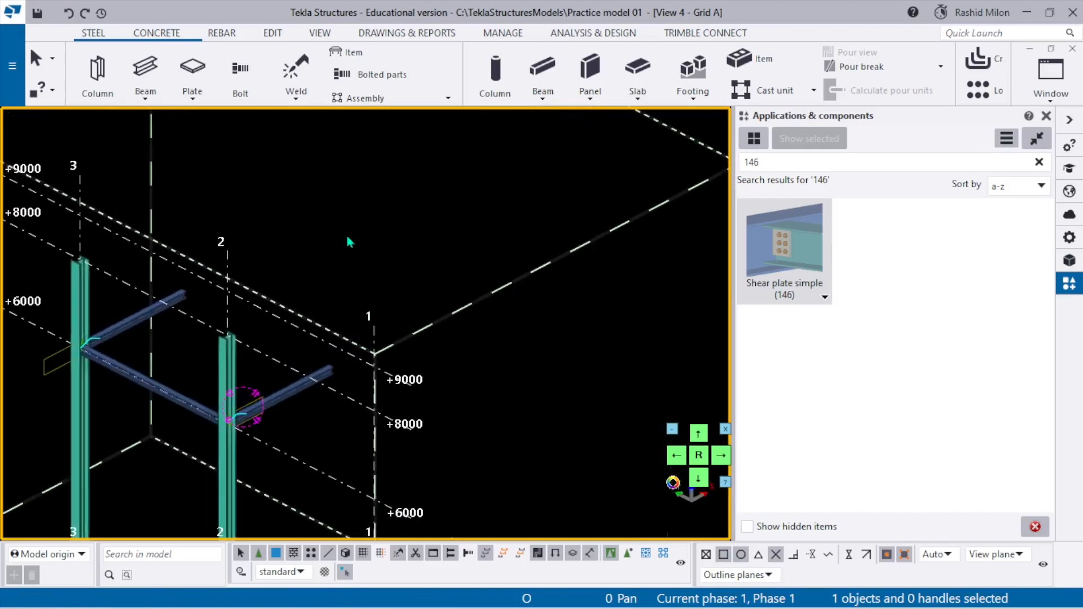
{"action": "right_click", "coordinate": [351, 248]}
{"action": "left_click", "coordinate": [406, 346]}
- Switch to View 1 - 3d and redraw it
{"action": "left_click", "coordinate": [1051, 76]}
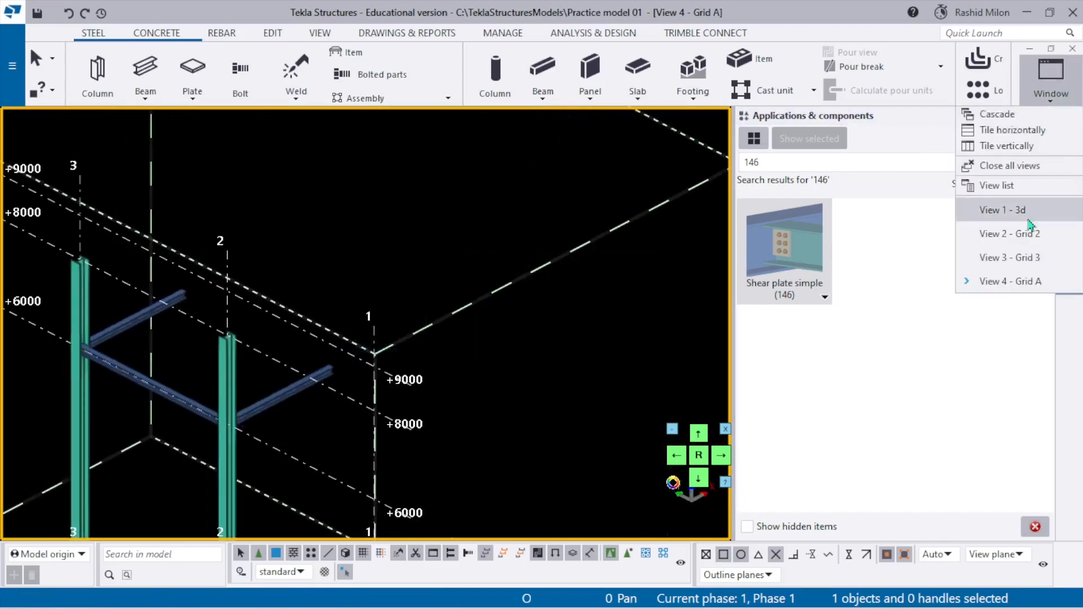
{"action": "left_click", "coordinate": [1010, 210]}
{"action": "scroll", "coordinate": [358, 323], "scroll_direction": "up", "scroll_amount": 8}
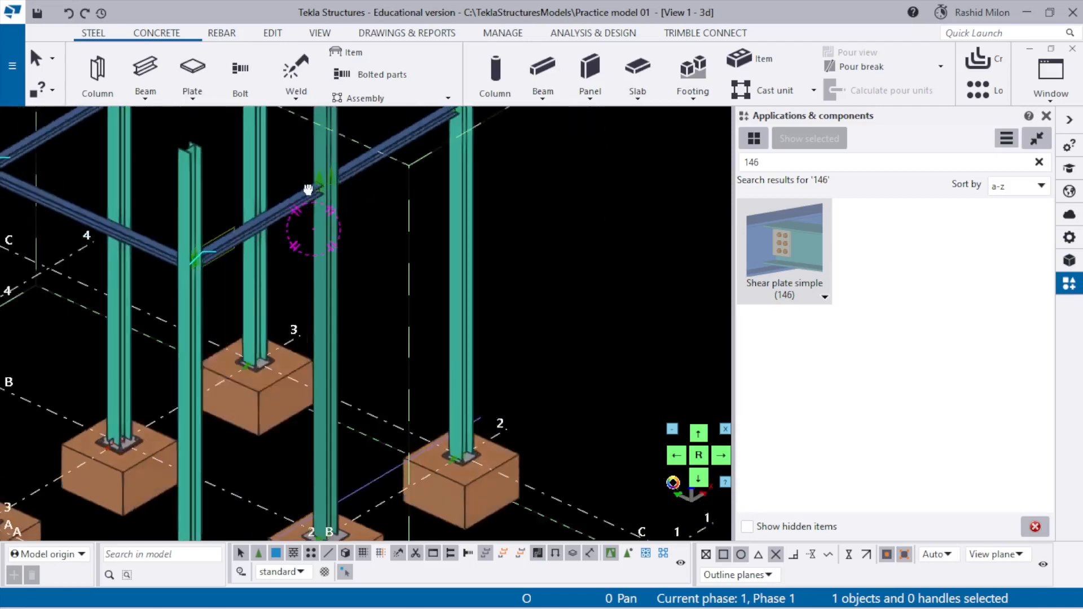
{"action": "scroll", "coordinate": [348, 251], "scroll_direction": "up", "scroll_amount": 4}
{"action": "right_click", "coordinate": [319, 238]}
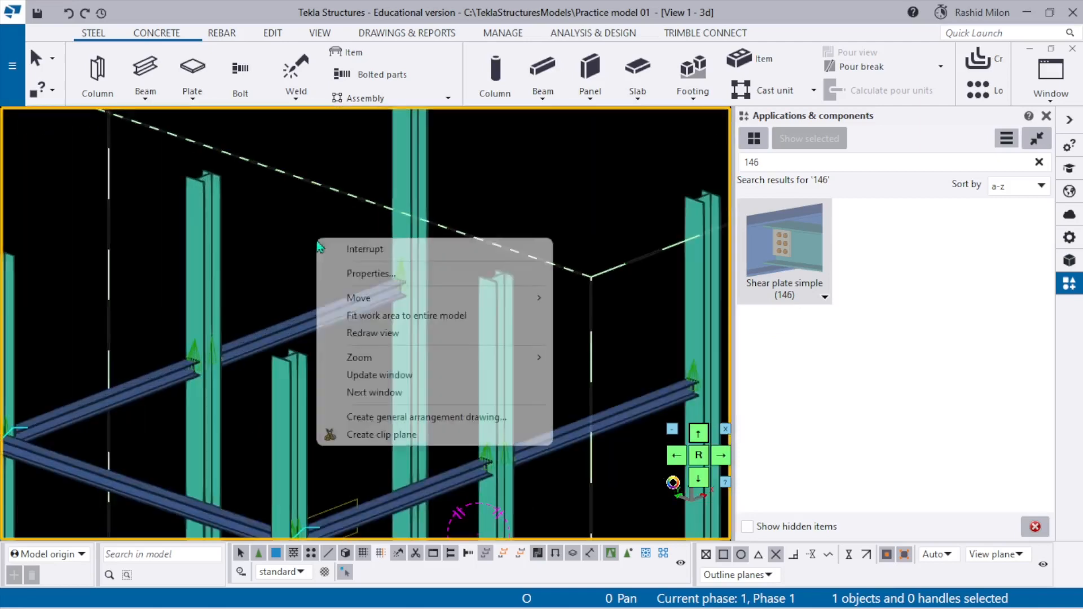
{"action": "left_click", "coordinate": [365, 334]}
- Copy the grid A beam to another object, from column A/2 to columns B/2 and C/2, and redraw the view
{"action": "scroll", "coordinate": [285, 384], "scroll_direction": "down", "scroll_amount": 5}
{"action": "scroll", "coordinate": [281, 384], "scroll_direction": "up", "scroll_amount": 4}
{"action": "left_click", "coordinate": [245, 371]}
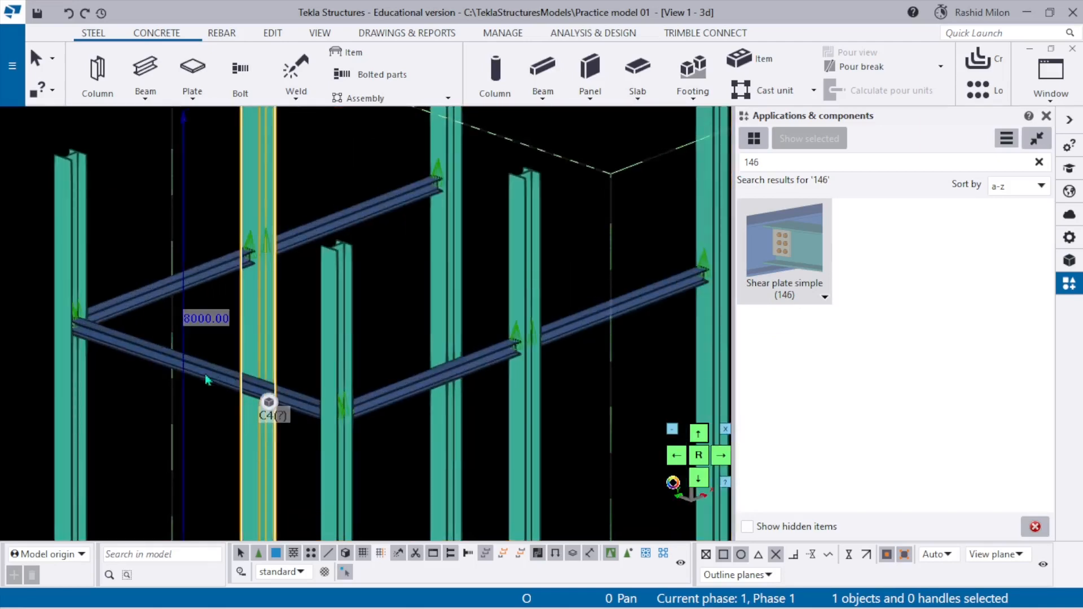
{"action": "right_click", "coordinate": [205, 375]}
{"action": "mouse_move", "coordinate": [265, 224]}
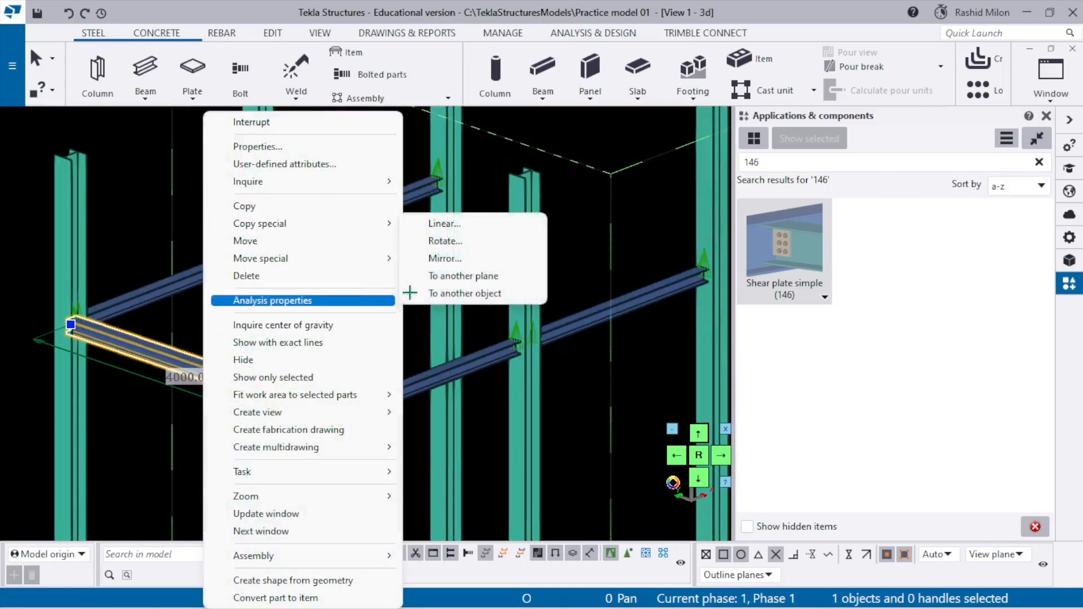
{"action": "left_click", "coordinate": [427, 293]}
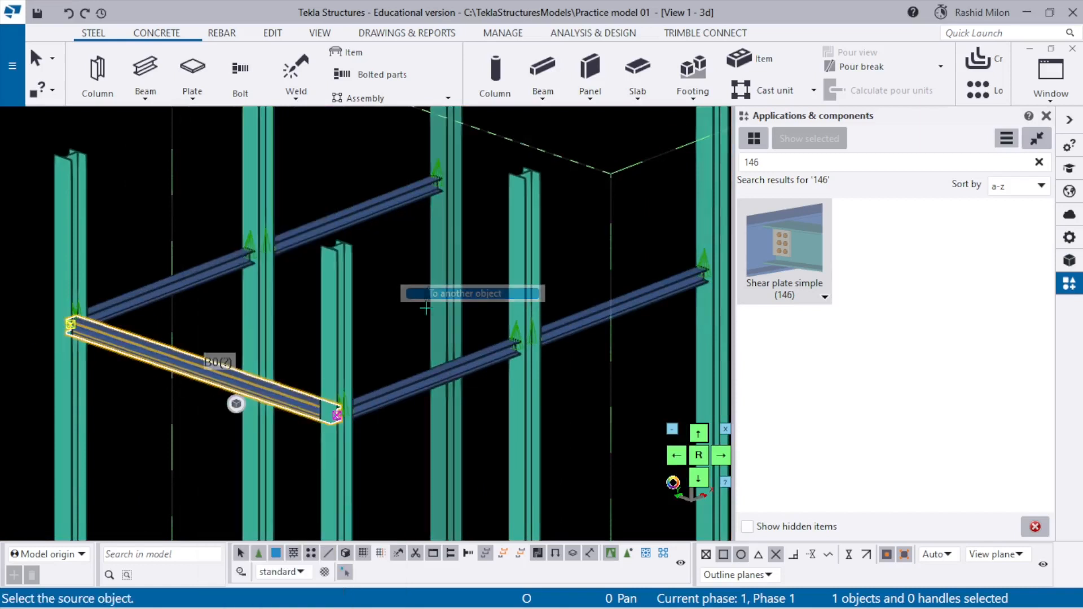
{"action": "left_click", "coordinate": [529, 284]}
{"action": "middle_click_drag", "start_coordinate": [507, 283], "coordinate": [320, 382]}
{"action": "scroll", "coordinate": [320, 383], "scroll_direction": "down", "scroll_amount": 2}
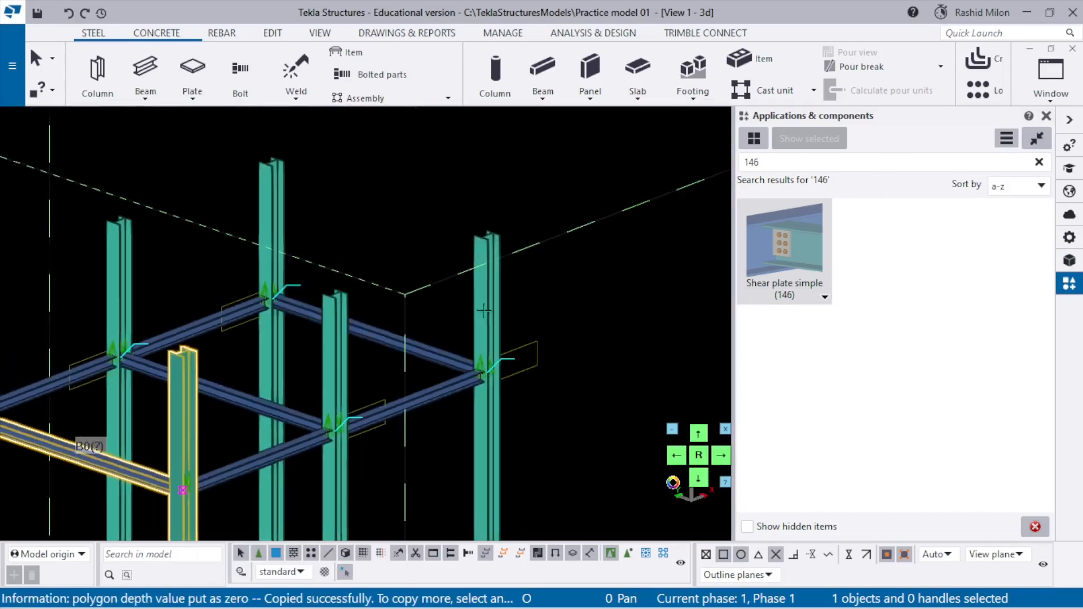
{"action": "scroll", "coordinate": [484, 310], "scroll_direction": "down", "scroll_amount": 3}
{"action": "right_click", "coordinate": [439, 227]}
{"action": "left_click", "coordinate": [508, 304]}
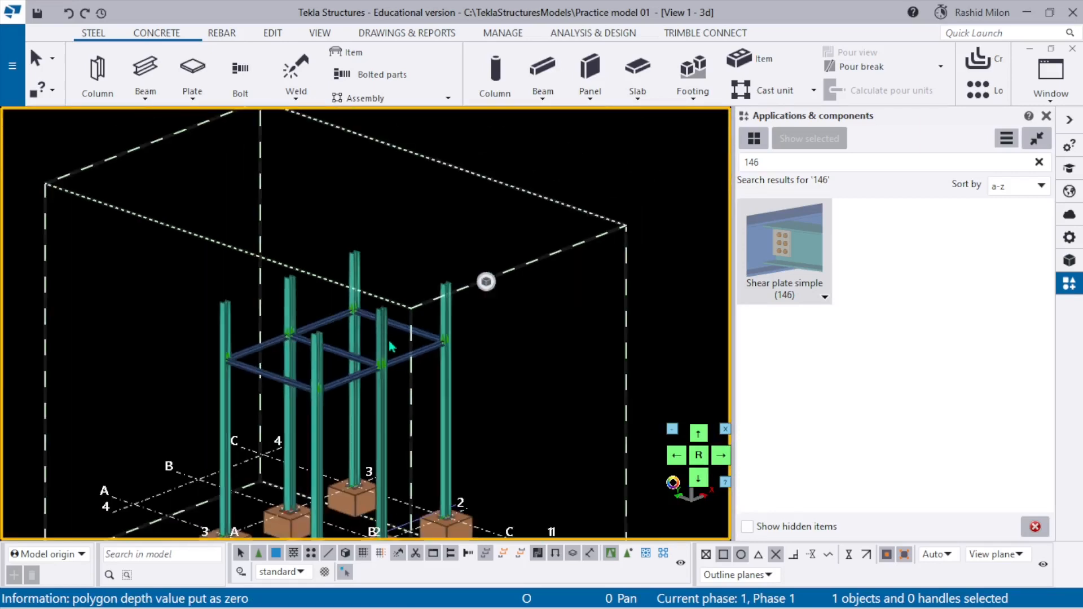
- Examine the +6000 beams between grids 2 and 3 and the whole frame from several angles
{"action": "scroll", "coordinate": [378, 363], "scroll_direction": "up", "scroll_amount": 3}
{"action": "middle_click_drag", "start_coordinate": [376, 362], "coordinate": [385, 277], "text": "ctrl"}
{"action": "scroll", "coordinate": [394, 300], "scroll_direction": "down", "scroll_amount": 2}
{"action": "scroll", "coordinate": [399, 336], "scroll_direction": "down", "scroll_amount": 2}
{"action": "scroll", "coordinate": [393, 260], "scroll_direction": "up", "scroll_amount": 2}
{"action": "scroll", "coordinate": [382, 290], "scroll_direction": "down", "scroll_amount": 2}
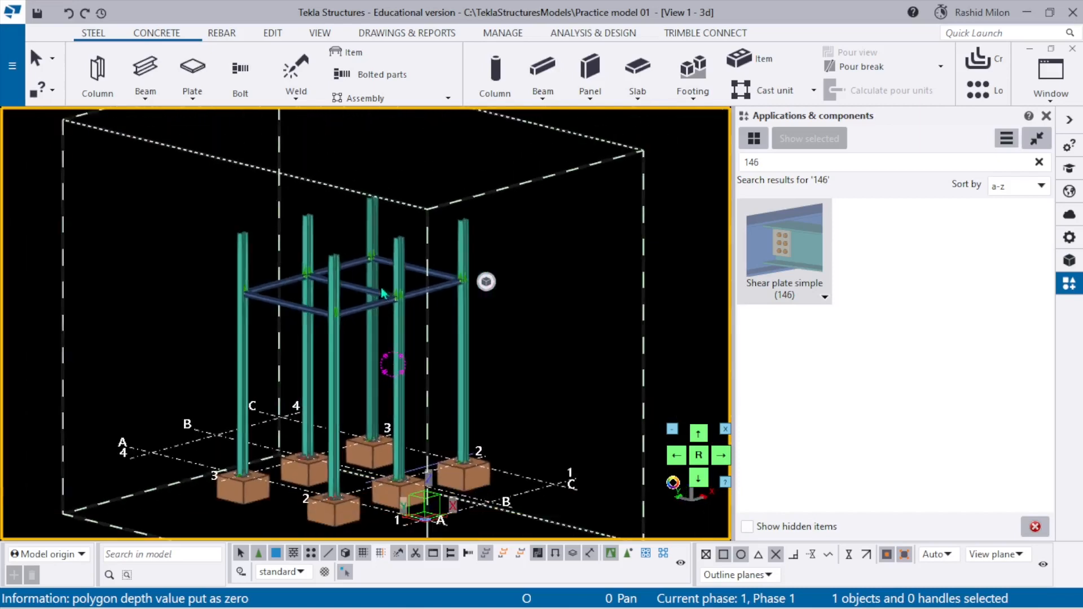
{"action": "scroll", "coordinate": [344, 293], "scroll_direction": "up", "scroll_amount": 2}
{"action": "scroll", "coordinate": [361, 350], "scroll_direction": "down", "scroll_amount": 3}
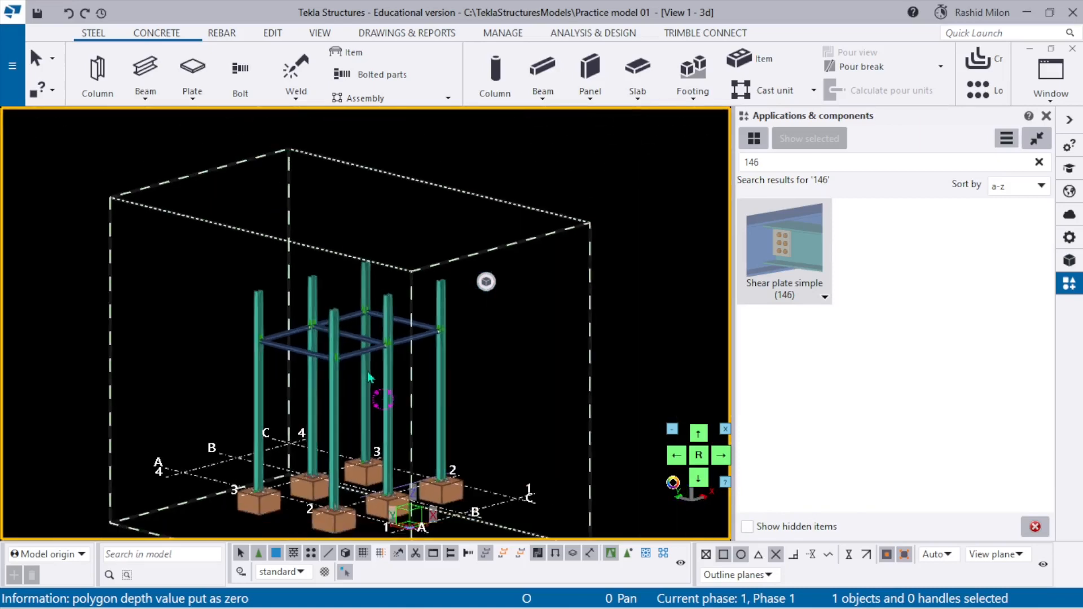
{"action": "scroll", "coordinate": [389, 455], "scroll_direction": "up", "scroll_amount": 3}
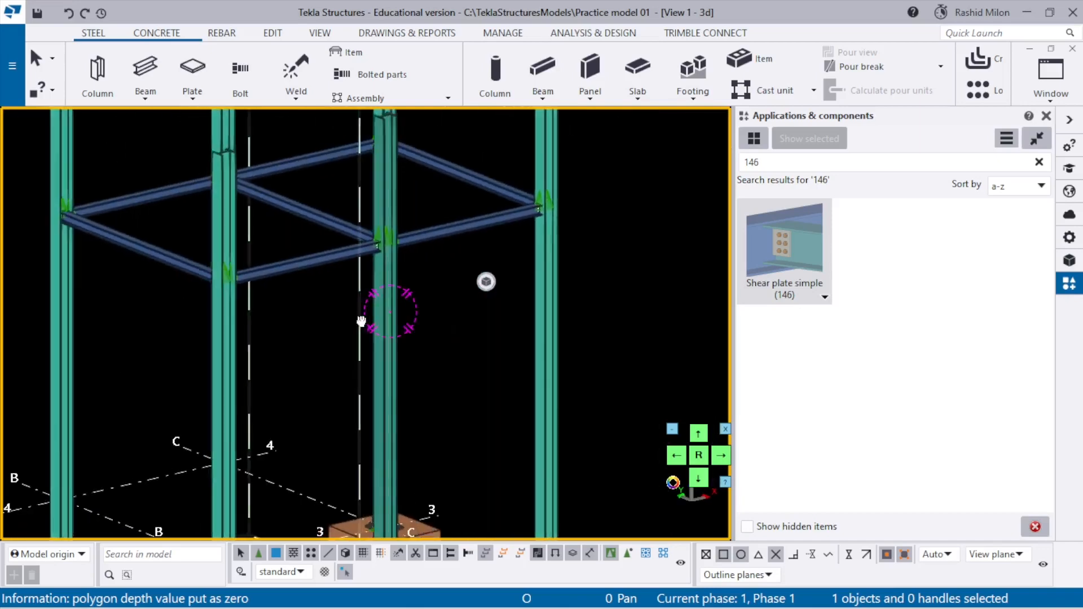
{"action": "scroll", "coordinate": [367, 327], "scroll_direction": "down", "scroll_amount": 1}
{"action": "middle_click_drag", "start_coordinate": [377, 386], "coordinate": [349, 363], "text": "ctrl"}
{"action": "scroll", "coordinate": [225, 308], "scroll_direction": "up", "scroll_amount": 2}
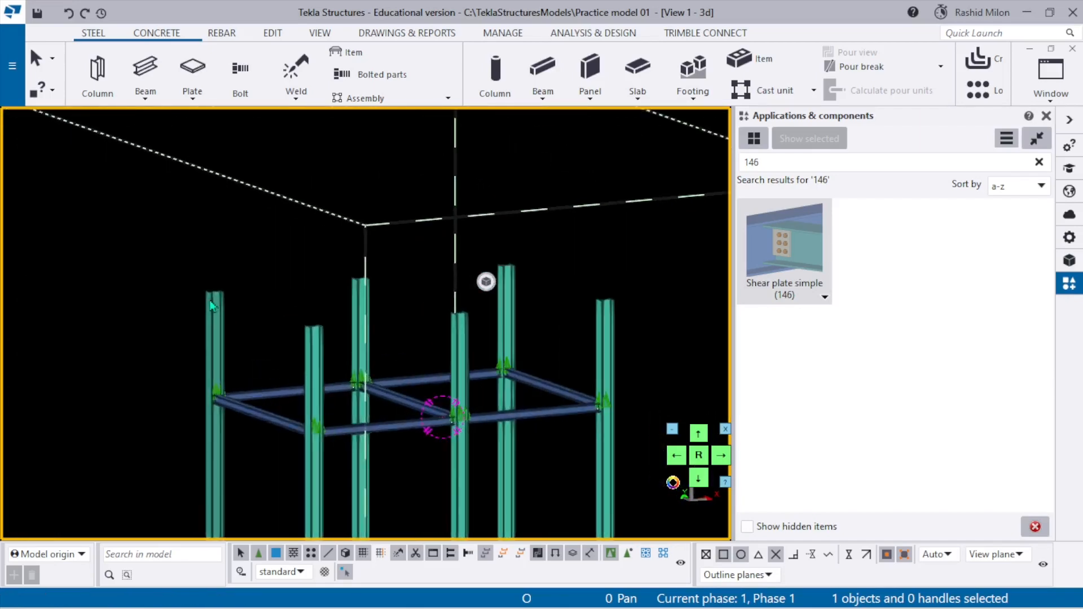
{"action": "scroll", "coordinate": [343, 205], "scroll_direction": "down", "scroll_amount": 2}
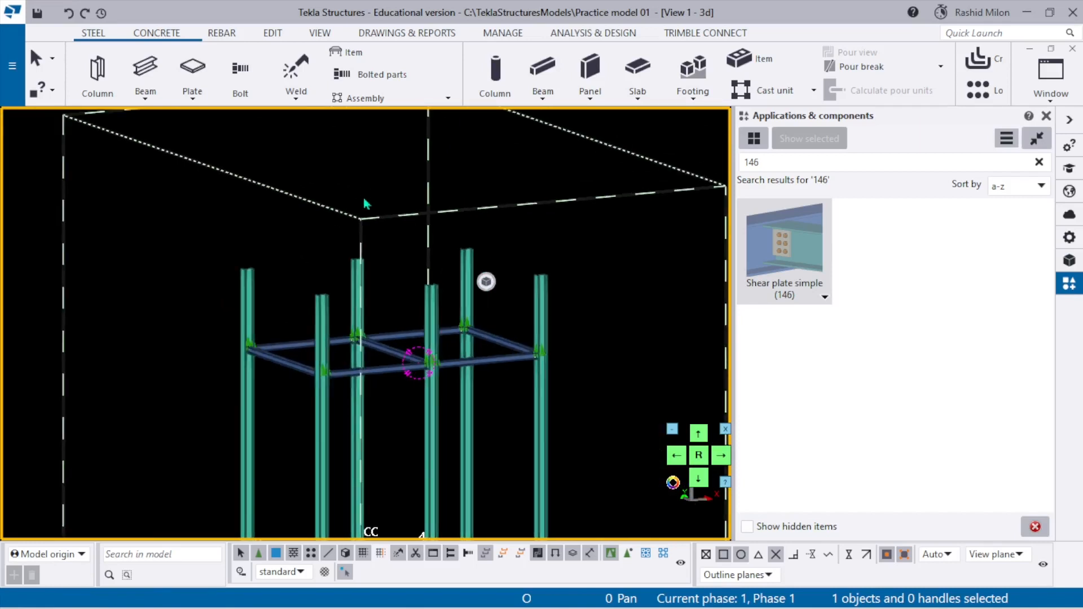
- Switch to View 4 - Grid A and redraw it
{"action": "middle_click_drag", "start_coordinate": [430, 360], "coordinate": [398, 272]}
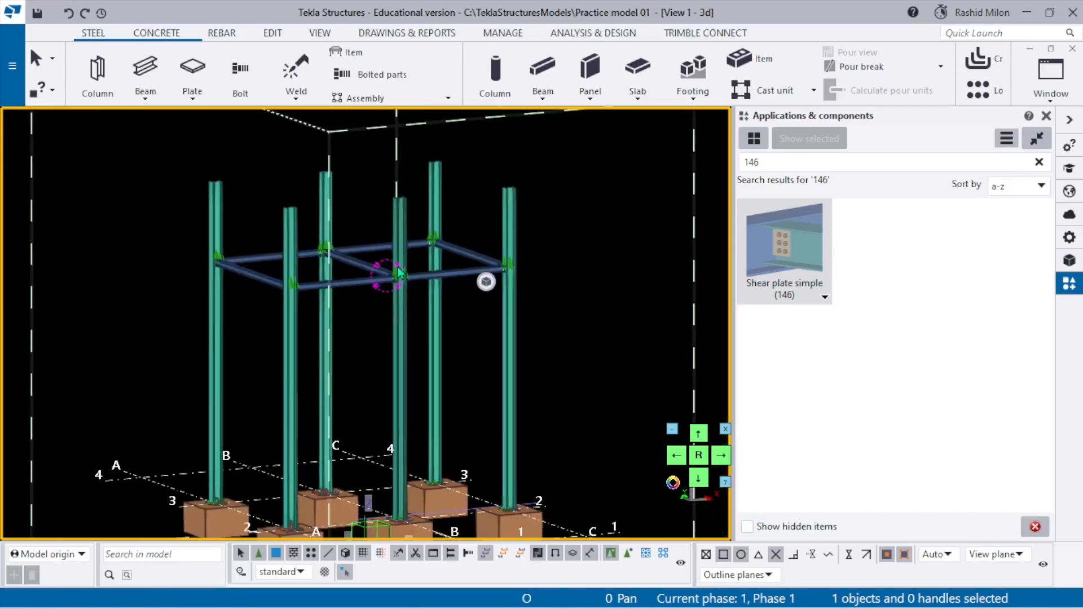
{"action": "key", "text": "ctrl+p"}
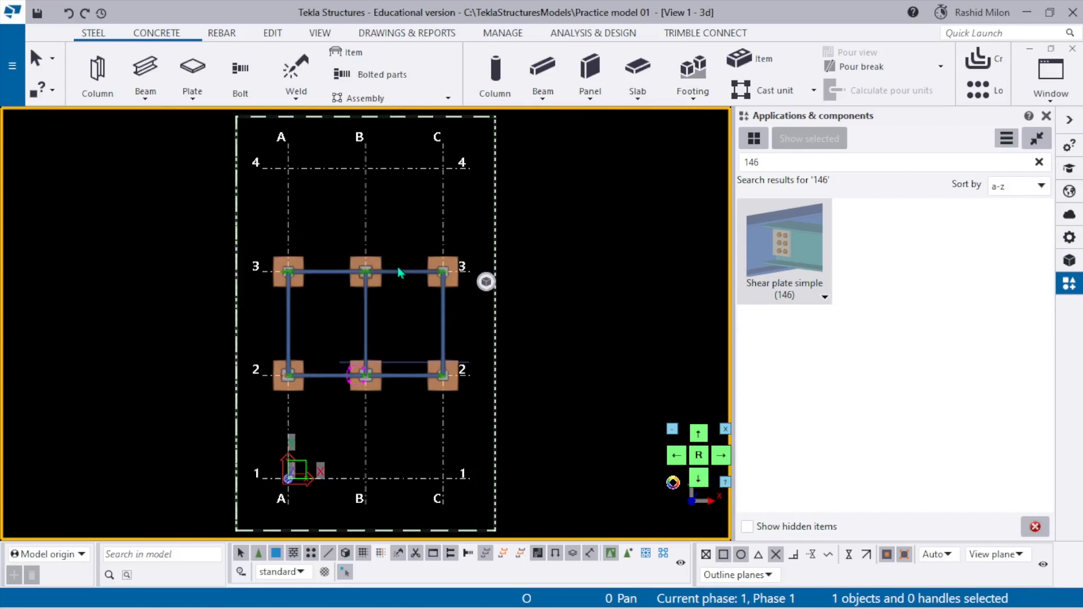
{"action": "left_click", "coordinate": [1051, 79]}
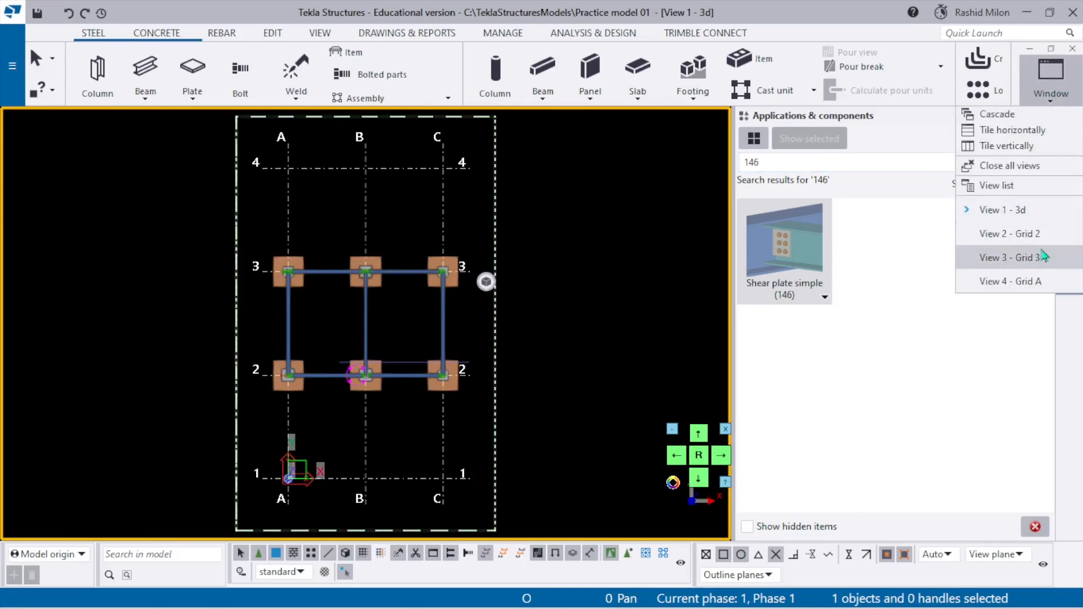
{"action": "left_click", "coordinate": [1021, 282]}
{"action": "right_click", "coordinate": [311, 248]}
{"action": "left_click", "coordinate": [353, 343]}
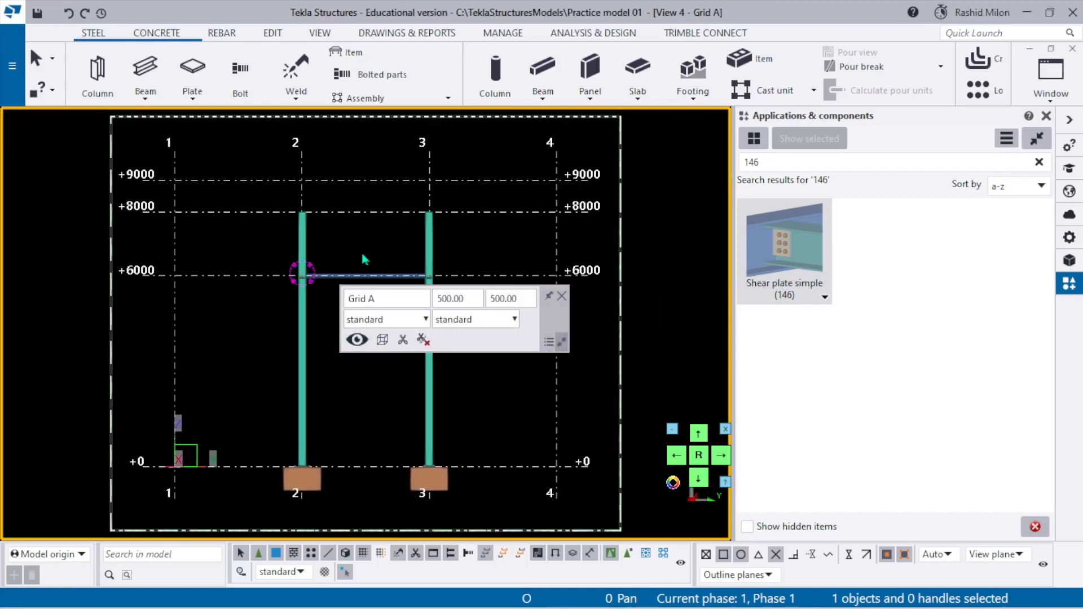
- Frame the whole Grid A elevation clear of the floating toolbar and capture it as a new snip in Snipping Tool
{"action": "scroll", "coordinate": [459, 269], "scroll_direction": "up", "scroll_amount": 4}
{"action": "left_click_drag", "start_coordinate": [474, 336], "coordinate": [1025, 171]}
{"action": "scroll", "coordinate": [311, 332], "scroll_direction": "down", "scroll_amount": 1}
{"action": "middle_click_drag", "start_coordinate": [402, 256], "coordinate": [346, 240]}
{"action": "scroll", "coordinate": [314, 335], "scroll_direction": "down", "scroll_amount": 1}
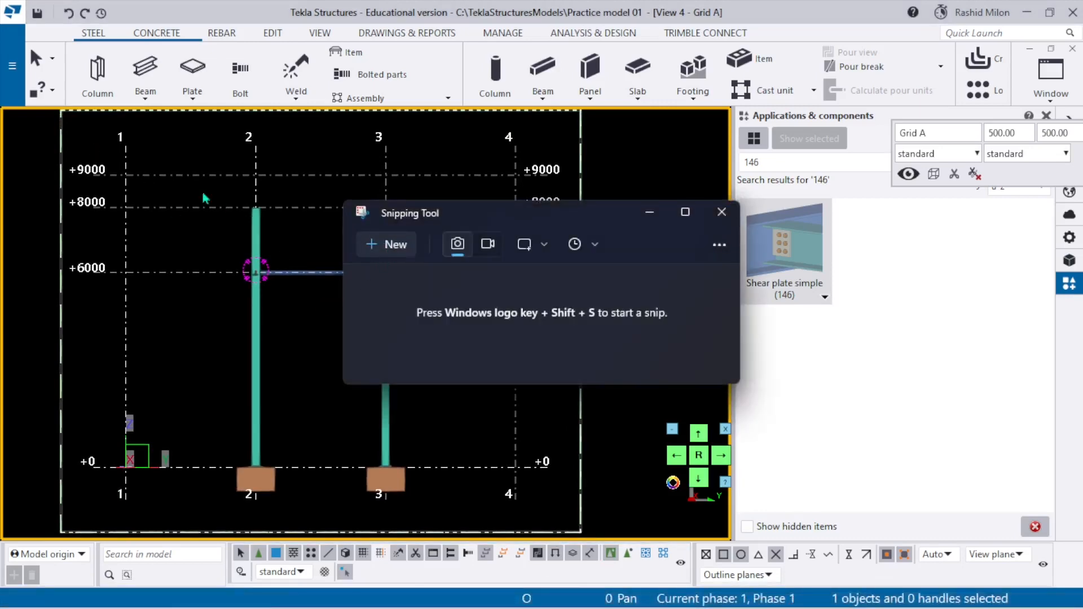
{"action": "key", "text": "ctrl+n"}
{"action": "left_click_drag", "start_coordinate": [37, 113], "coordinate": [576, 492]}
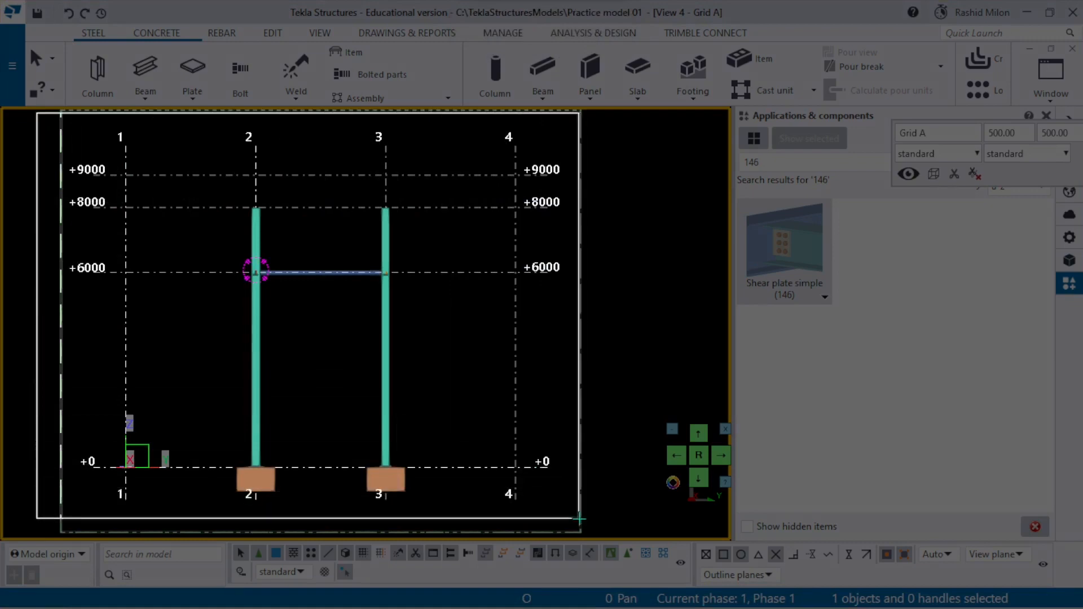
{"action": "left_click_drag", "start_coordinate": [593, 533], "coordinate": [593, 533]}
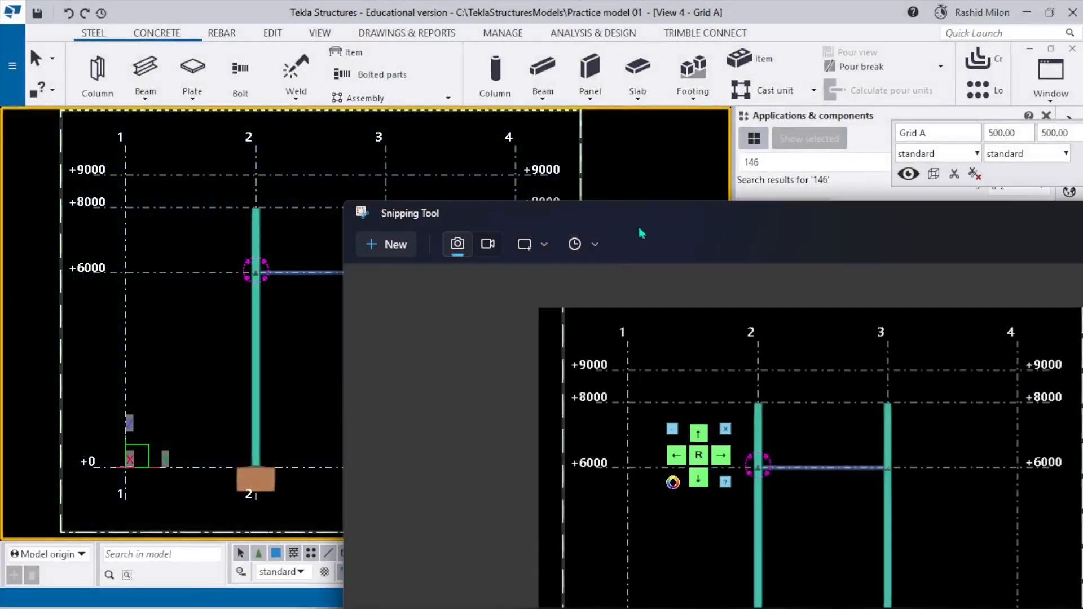
- Sketch a gable truss on the snip over the columns at grids 2 and 3, with a +8000 bottom chord and vertical web members
{"action": "left_click_drag", "start_coordinate": [715, 231], "coordinate": [325, 125]}
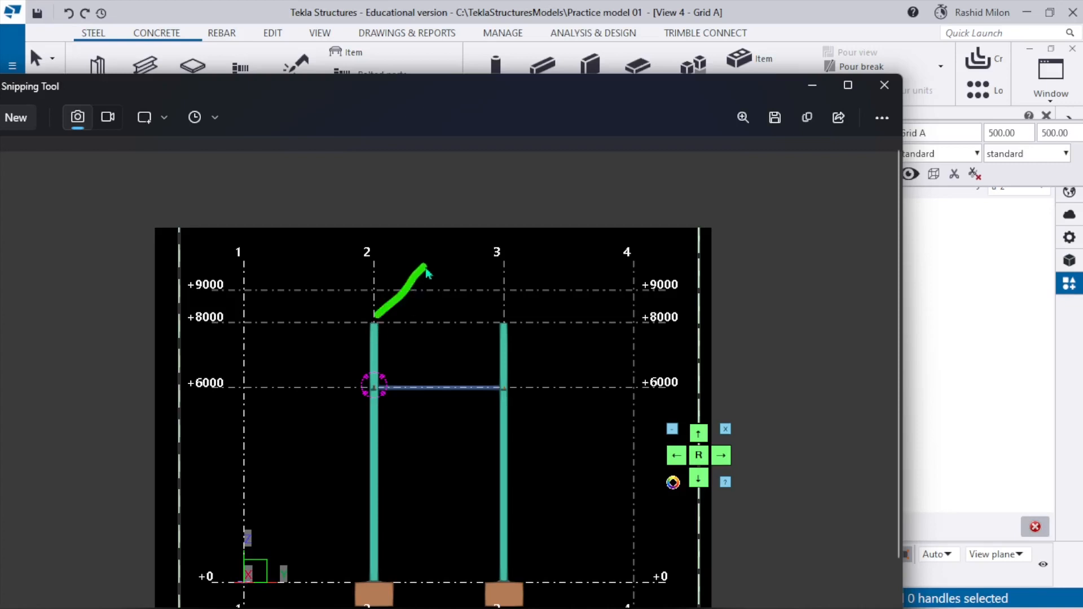
{"action": "left_click_drag", "start_coordinate": [485, 321], "coordinate": [498, 339]}
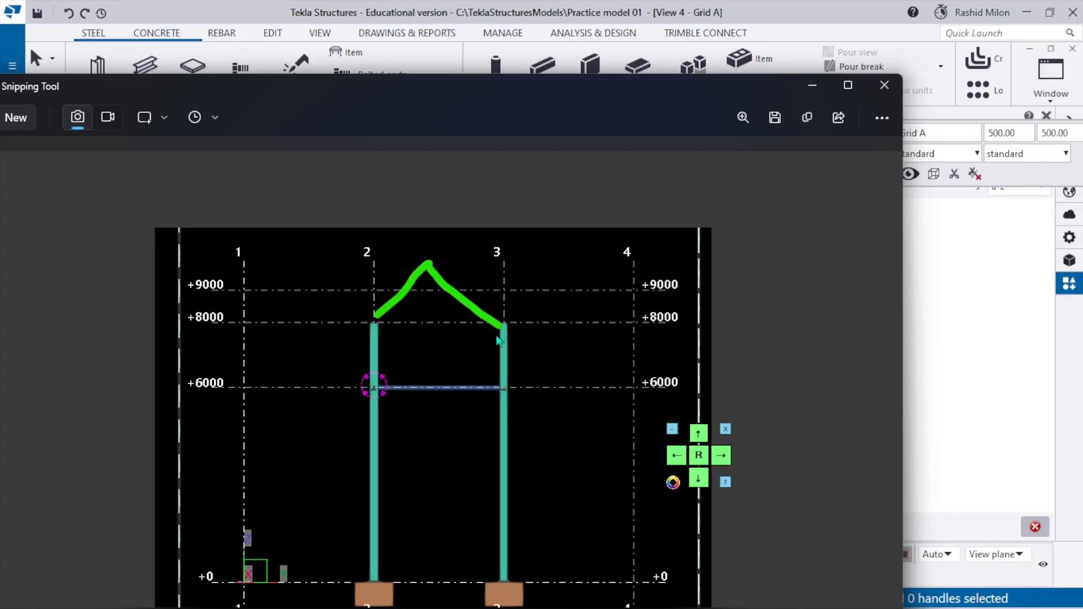
{"action": "scroll", "coordinate": [443, 361], "scroll_direction": "down", "scroll_amount": 3}
{"action": "scroll", "coordinate": [432, 316], "scroll_direction": "up", "scroll_amount": 3}
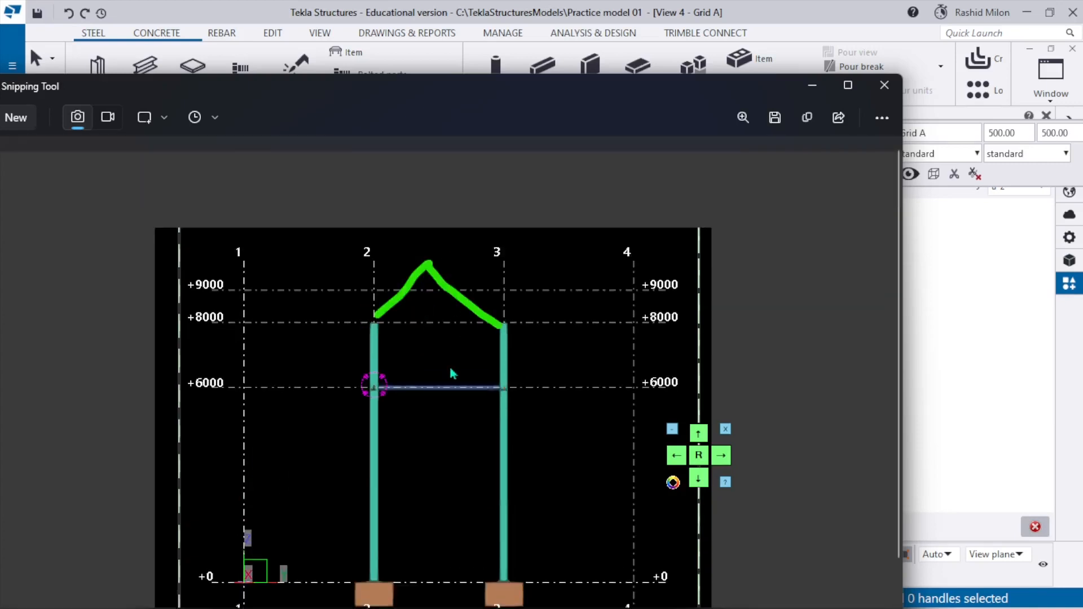
{"action": "mouse_move", "coordinate": [373, 332]}
{"action": "left_mouse_down"}
{"action": "mouse_move", "coordinate": [424, 269]}
{"action": "mouse_move", "coordinate": [505, 333]}
{"action": "left_mouse_up"}
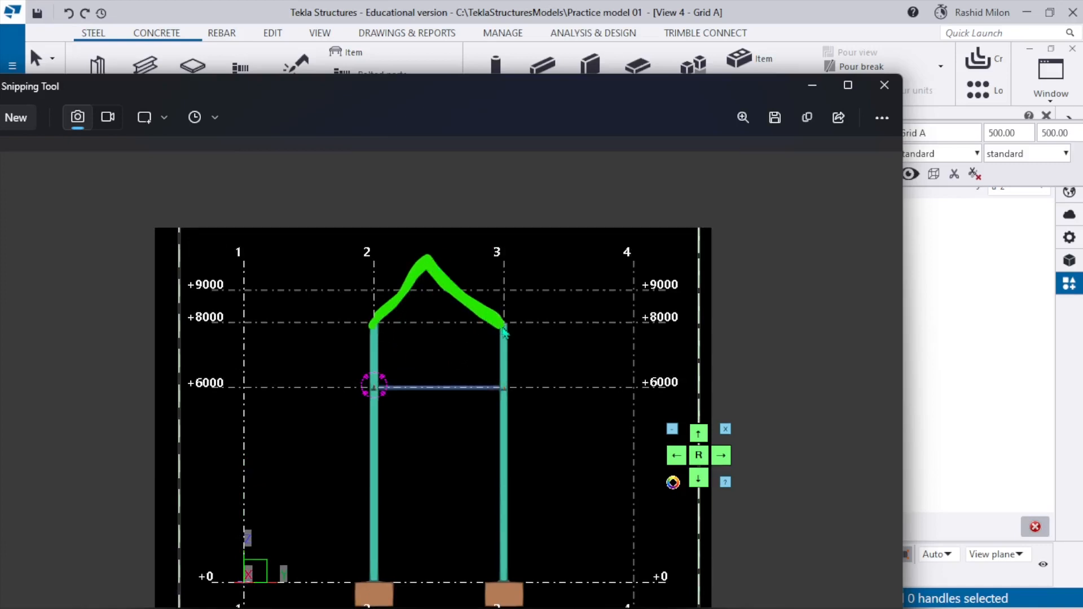
{"action": "left_click_drag", "start_coordinate": [350, 324], "coordinate": [543, 333]}
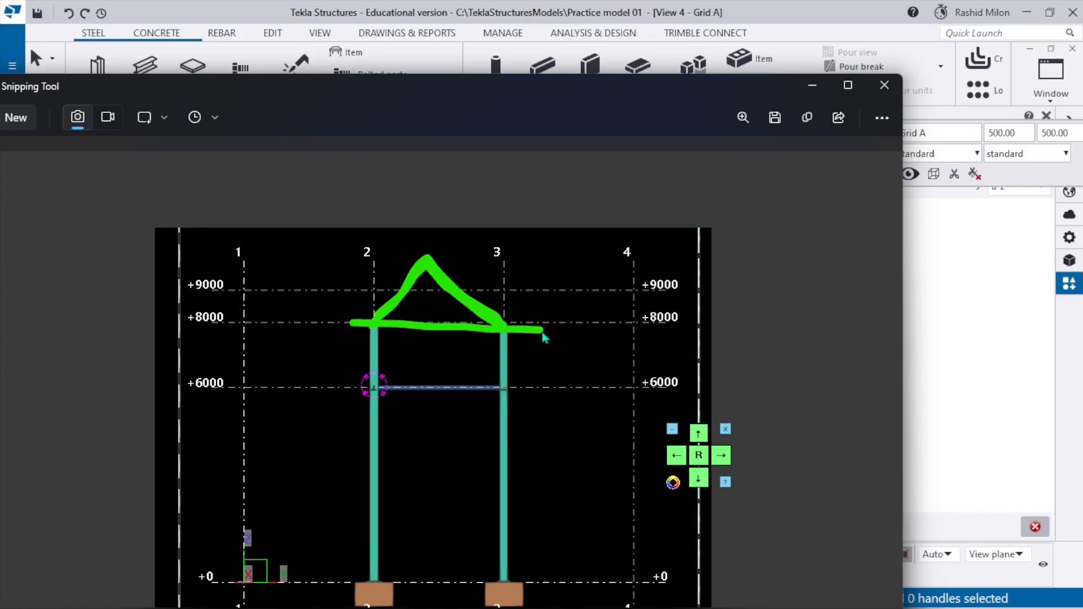
{"action": "left_click_drag", "start_coordinate": [424, 266], "coordinate": [428, 329]}
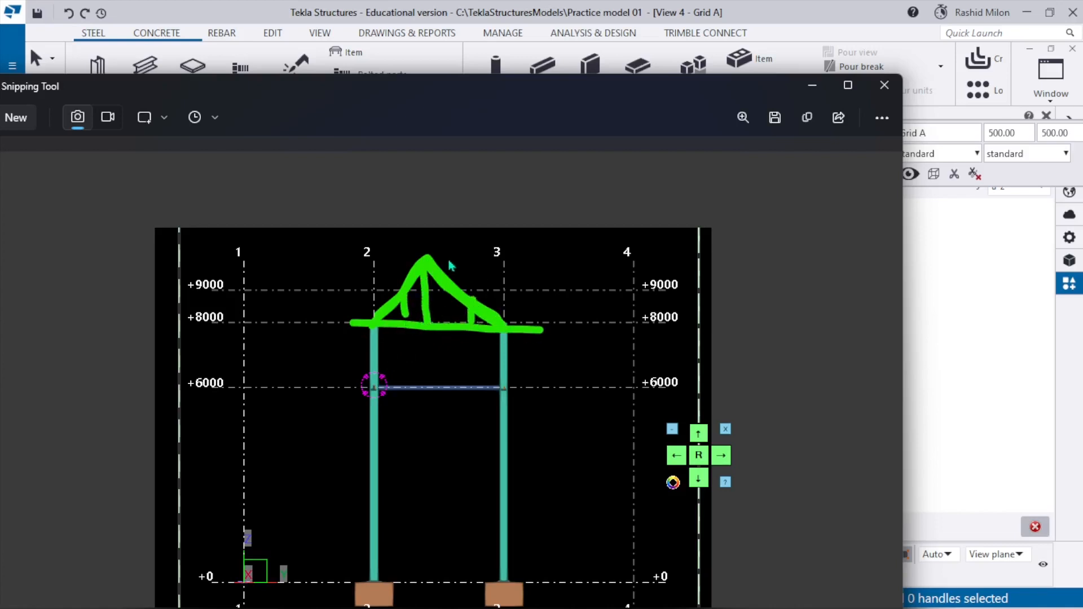
- Draw roof covering lines parallel to both truss slopes with short ties and a ridge cap, and minimize the Snipping Tool window
{"action": "left_click_drag", "start_coordinate": [441, 253], "coordinate": [520, 314]}
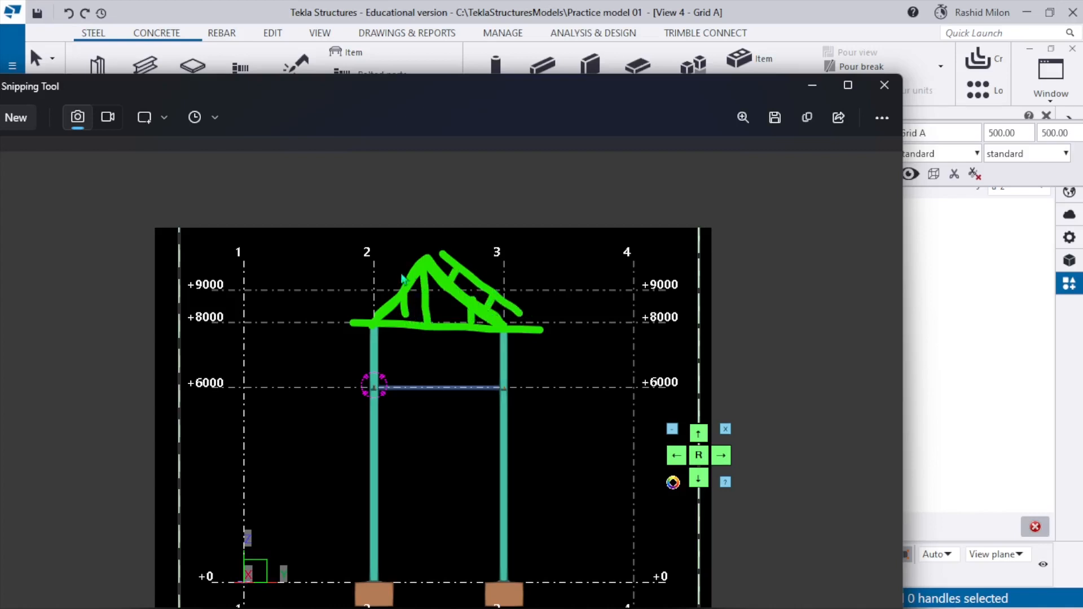
{"action": "mouse_move", "coordinate": [390, 258]}
{"action": "left_mouse_down"}
{"action": "mouse_move", "coordinate": [401, 266]}
{"action": "mouse_move", "coordinate": [389, 296]}
{"action": "left_mouse_up"}
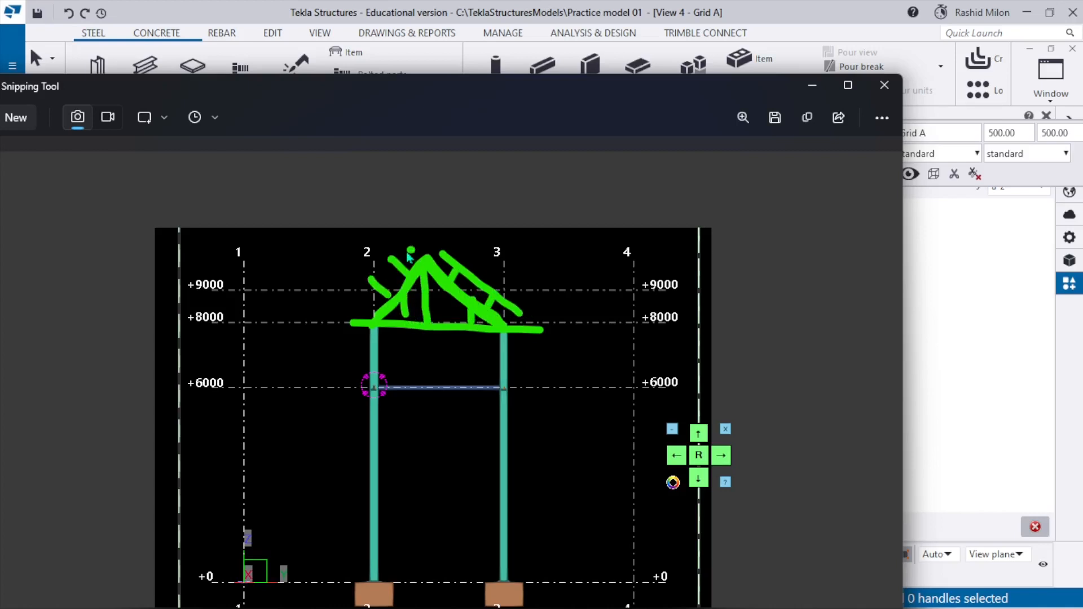
{"action": "left_click_drag", "start_coordinate": [409, 242], "coordinate": [358, 311]}
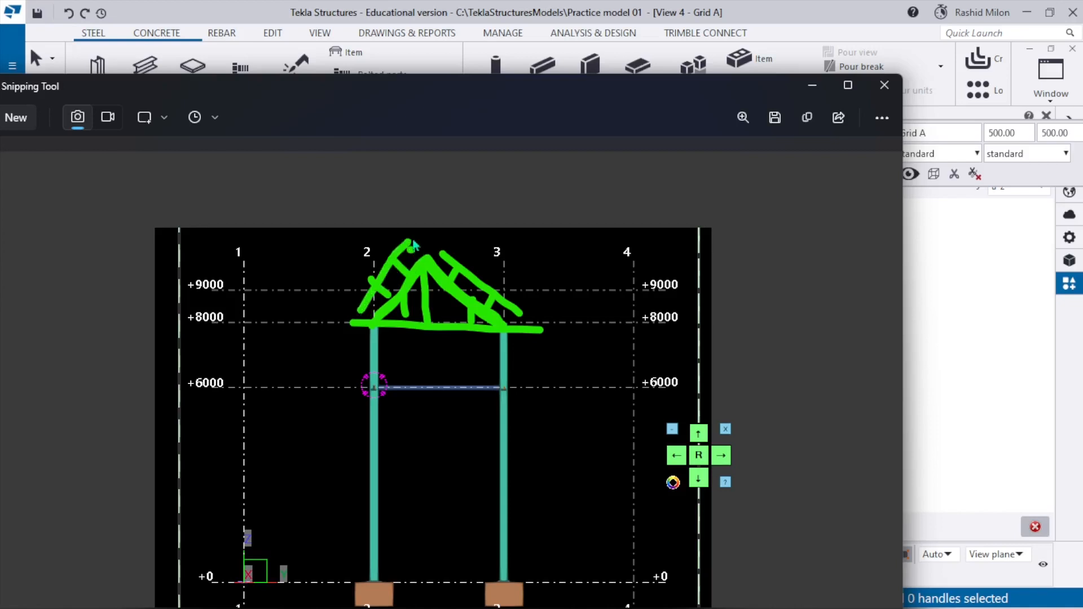
{"action": "mouse_move", "coordinate": [444, 254]}
{"action": "left_mouse_down"}
{"action": "mouse_move", "coordinate": [425, 239]}
{"action": "mouse_move", "coordinate": [437, 222]}
{"action": "mouse_move", "coordinate": [426, 188]}
{"action": "left_mouse_up"}
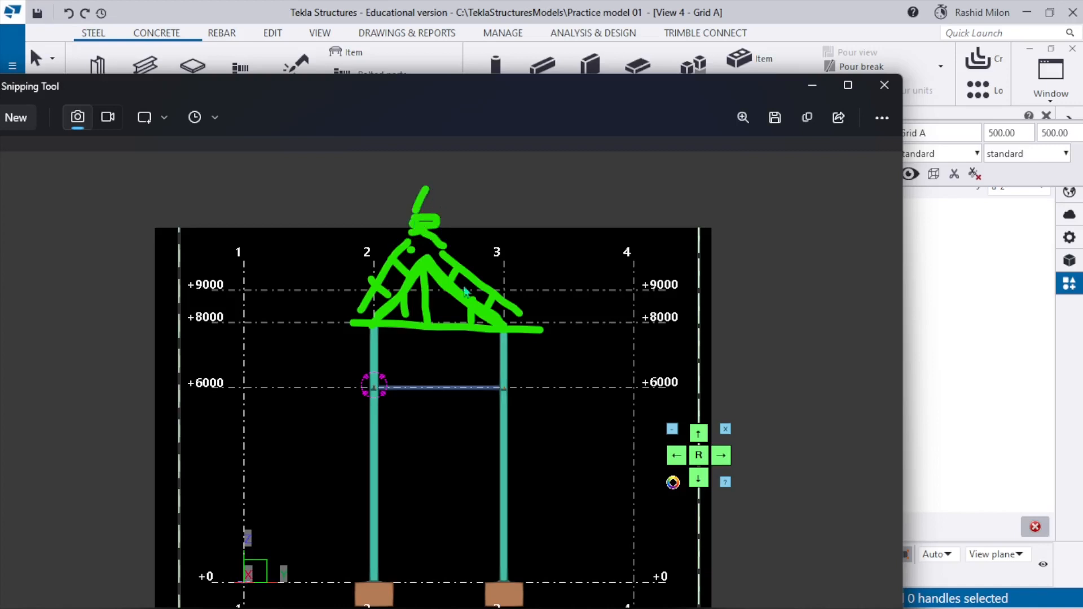
{"action": "scroll", "coordinate": [406, 374], "scroll_direction": "down", "scroll_amount": 3}
{"action": "scroll", "coordinate": [467, 384], "scroll_direction": "up", "scroll_amount": 2}
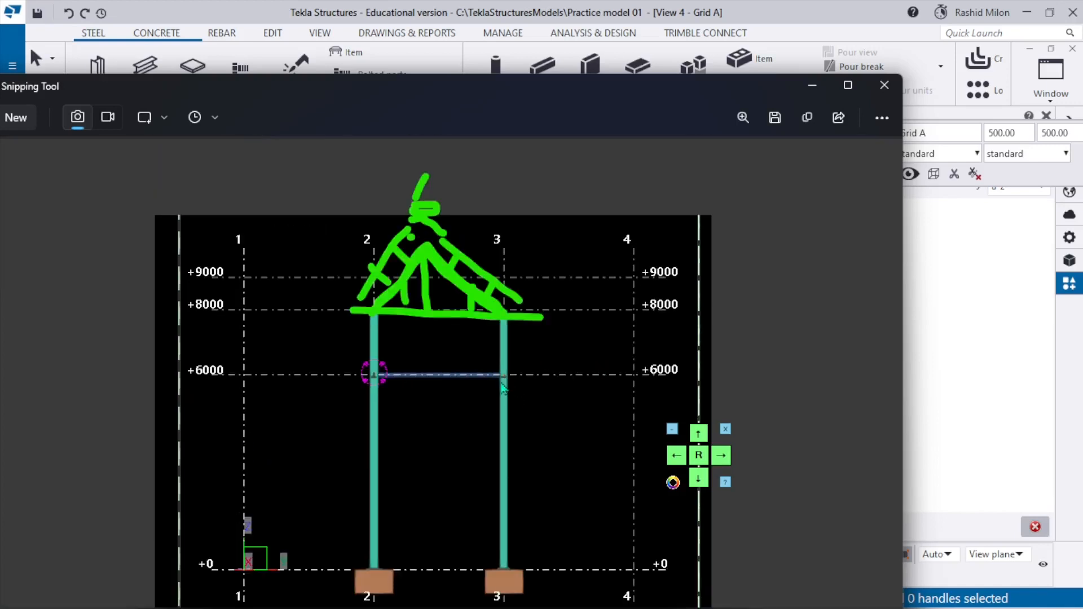
{"action": "scroll", "coordinate": [504, 388], "scroll_direction": "down", "scroll_amount": 3}
{"action": "scroll", "coordinate": [504, 389], "scroll_direction": "up", "scroll_amount": 3}
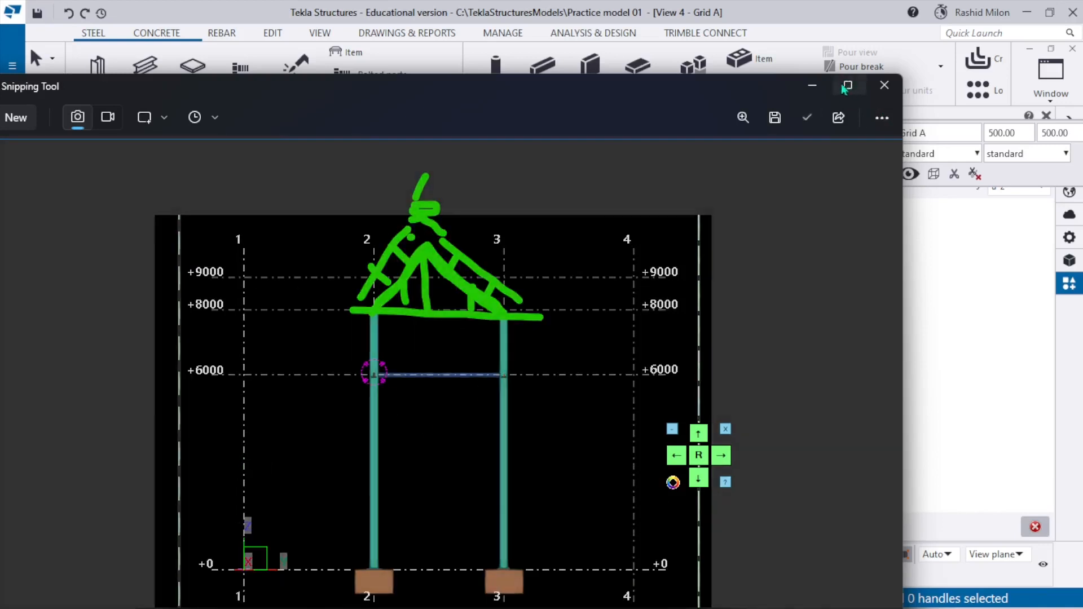
{"action": "left_click", "coordinate": [812, 85]}
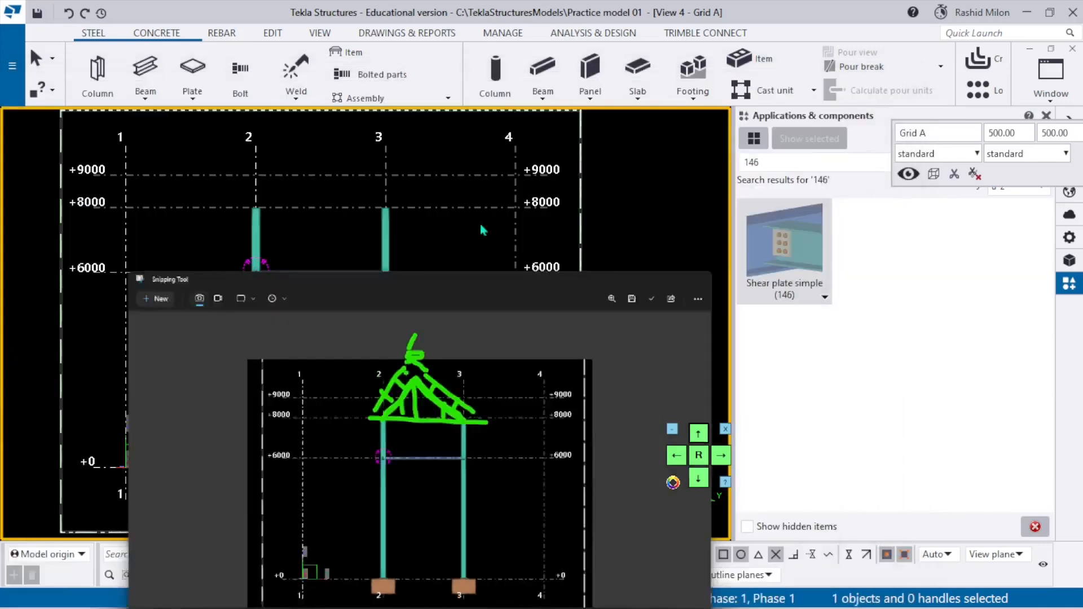
- Switch back to Tekla Structures, open View 2 - Grid 2 as a flat elevation, redraw it and return it to 3D
{"action": "left_click", "coordinate": [1028, 80]}
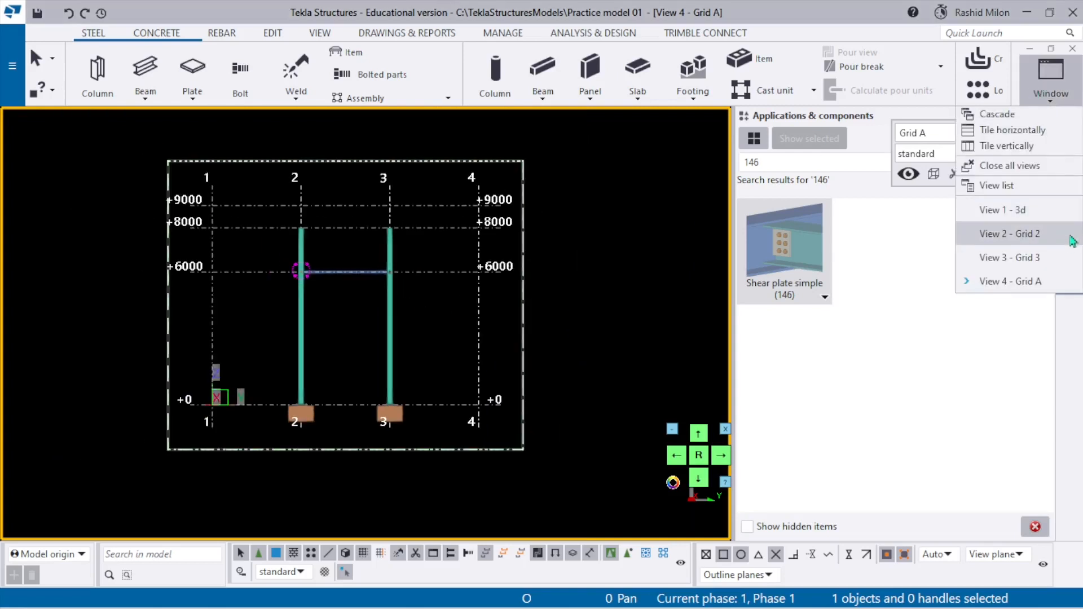
{"action": "left_click", "coordinate": [993, 228]}
{"action": "scroll", "coordinate": [440, 347], "scroll_direction": "up", "scroll_amount": 5}
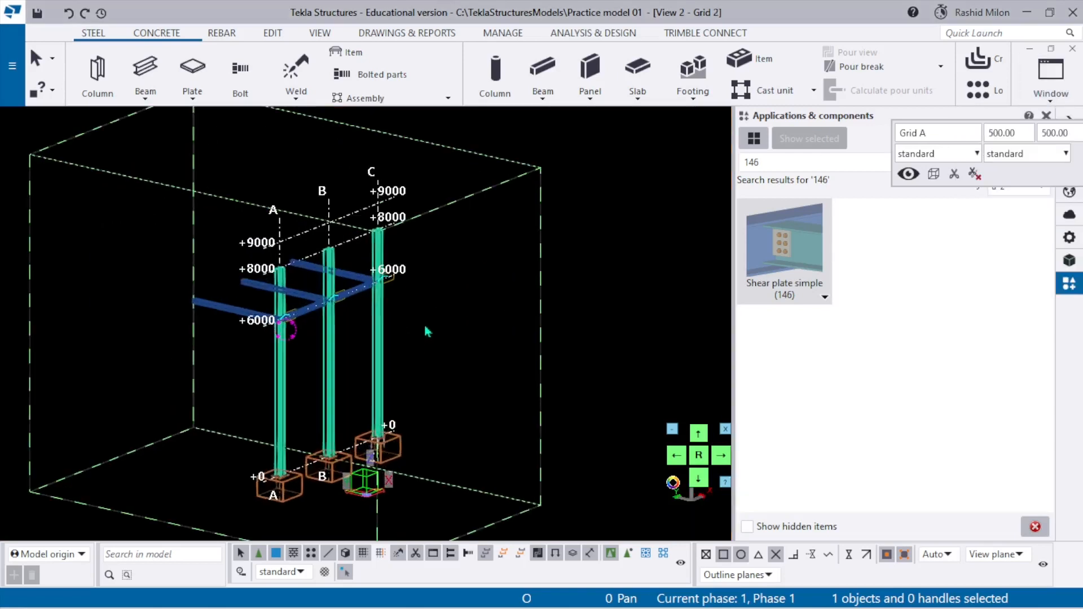
{"action": "key", "text": "ctrl+p"}
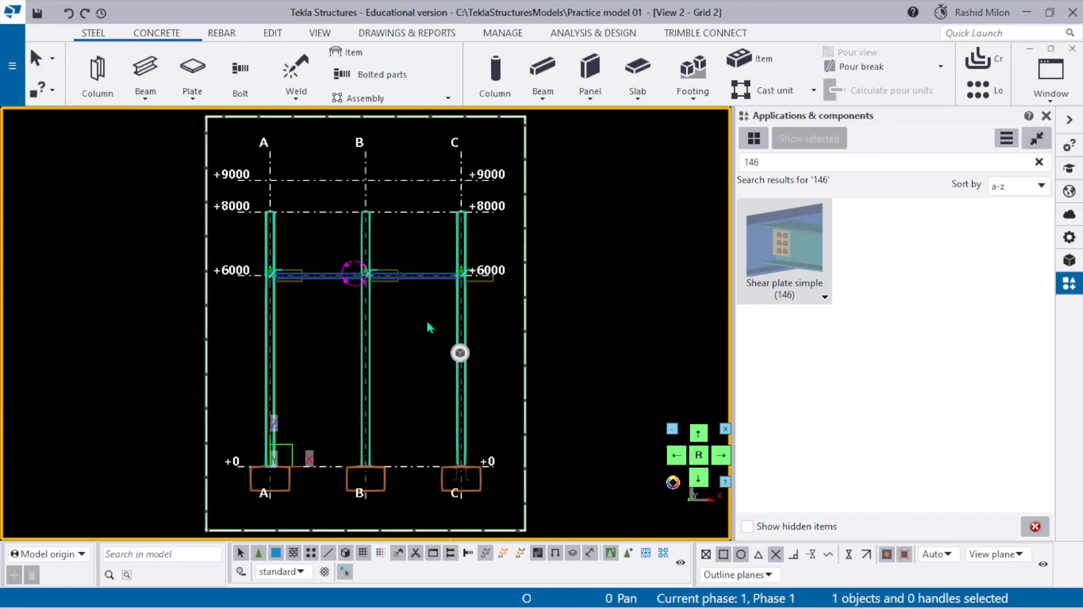
{"action": "right_click", "coordinate": [409, 325]}
{"action": "left_click", "coordinate": [440, 406]}
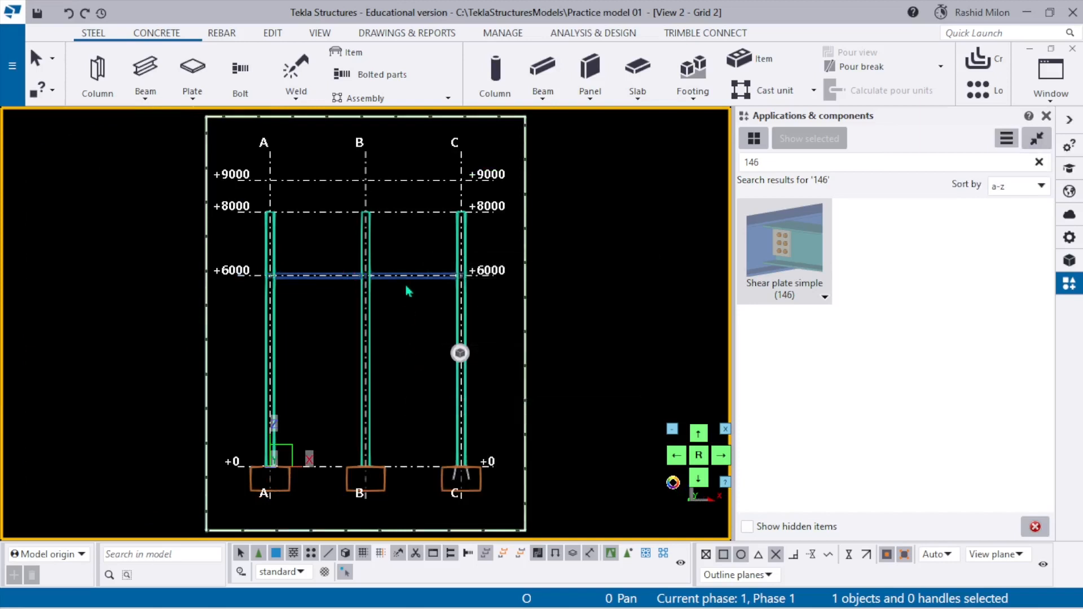
{"action": "key", "text": "ctrl+p"}
{"action": "scroll", "coordinate": [480, 412], "scroll_direction": "down", "scroll_amount": 3}
- Switch to View 1 - 3d, show it in plan and select all columns, footings, beams and connections along grid line 2
{"action": "left_click", "coordinate": [1051, 73]}
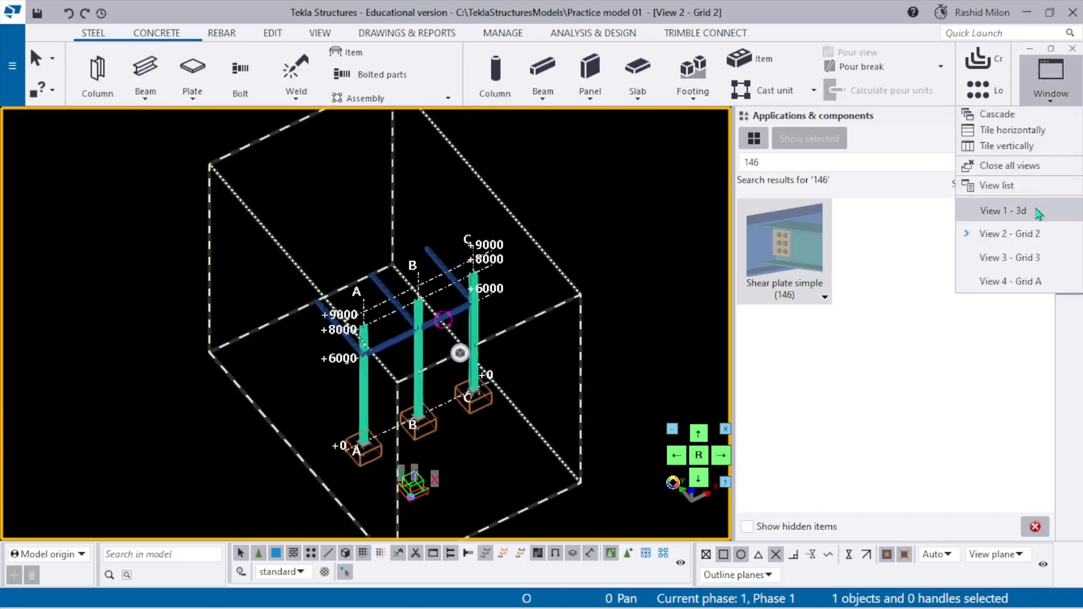
{"action": "left_click", "coordinate": [993, 210]}
{"action": "scroll", "coordinate": [390, 316], "scroll_direction": "up", "scroll_amount": 3}
{"action": "middle_click_drag", "start_coordinate": [394, 301], "coordinate": [506, 160], "text": "ctrl"}
{"action": "scroll", "coordinate": [404, 285], "scroll_direction": "up", "scroll_amount": 5}
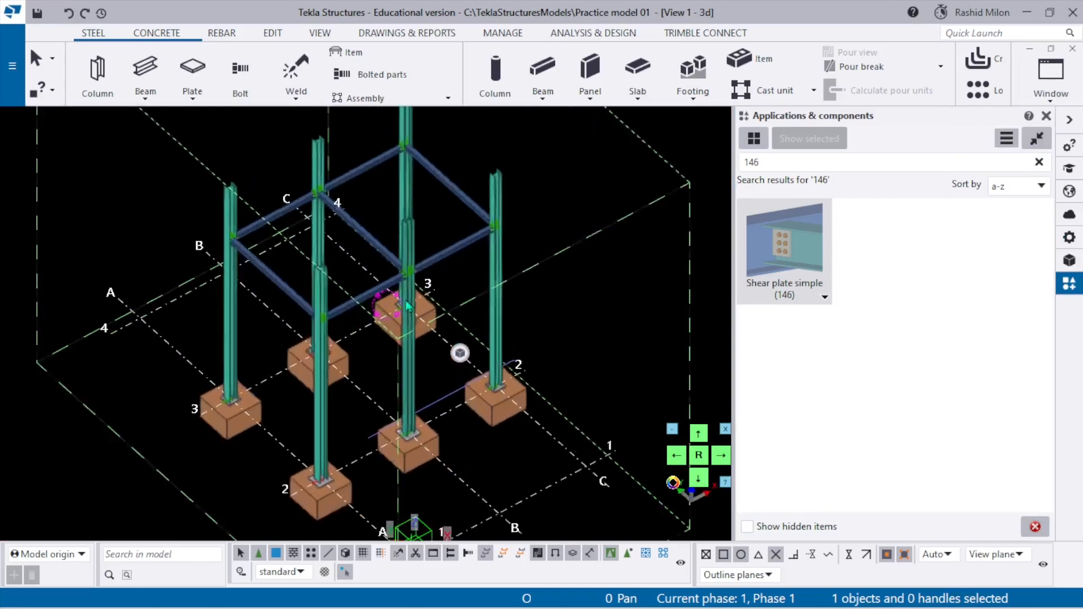
{"action": "middle_click_drag", "start_coordinate": [410, 305], "coordinate": [413, 412], "text": "ctrl"}
{"action": "scroll", "coordinate": [413, 412], "scroll_direction": "down", "scroll_amount": 2}
{"action": "scroll", "coordinate": [345, 367], "scroll_direction": "down", "scroll_amount": 1}
{"action": "left_click", "coordinate": [380, 278]}
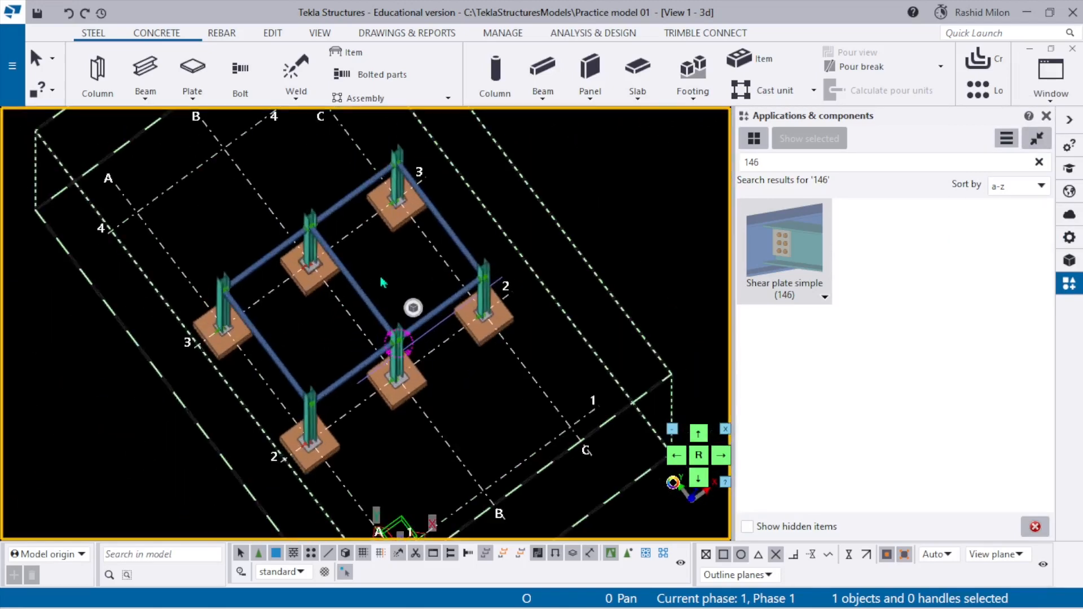
{"action": "key", "text": "ctrl+p"}
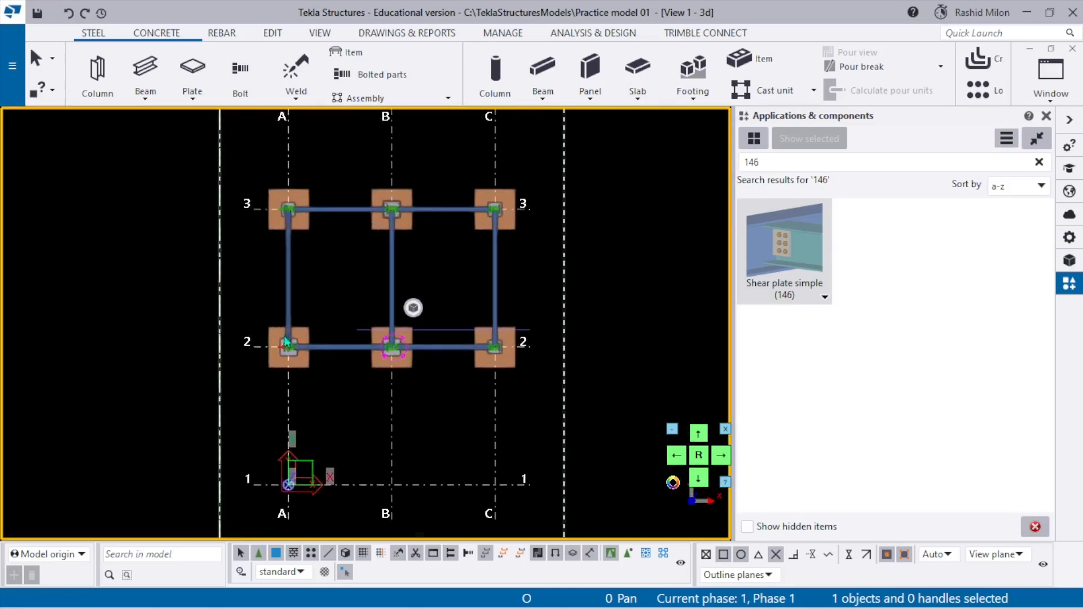
{"action": "left_click_drag", "start_coordinate": [157, 288], "coordinate": [581, 398]}
{"action": "right_click", "coordinate": [371, 285]}
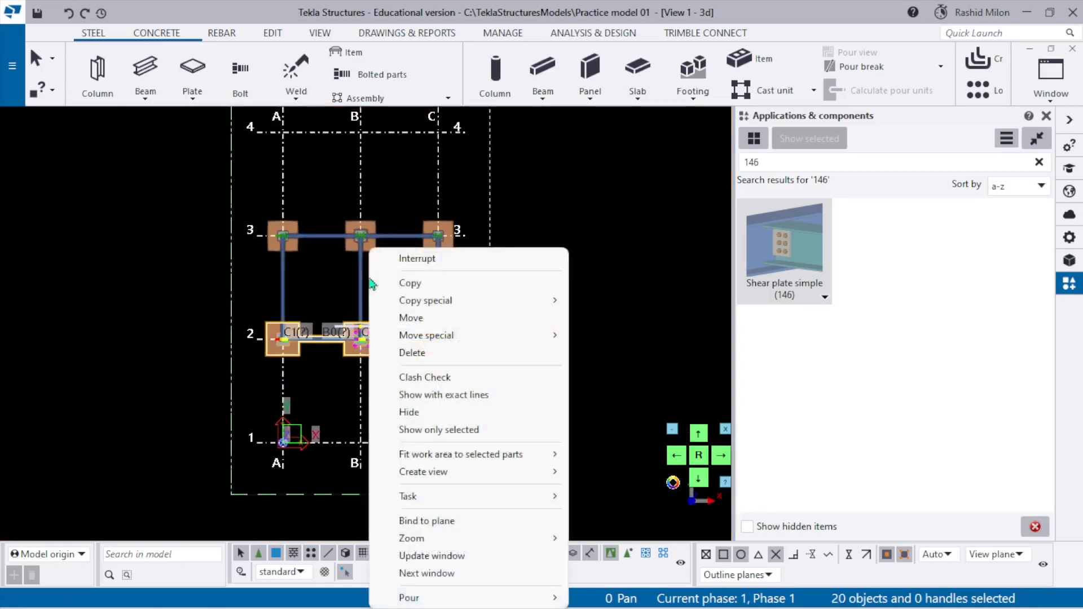
{"action": "mouse_move", "coordinate": [450, 299]}
{"action": "left_click", "coordinate": [410, 282]}
{"action": "scroll", "coordinate": [428, 344], "scroll_direction": "up", "scroll_amount": 2}
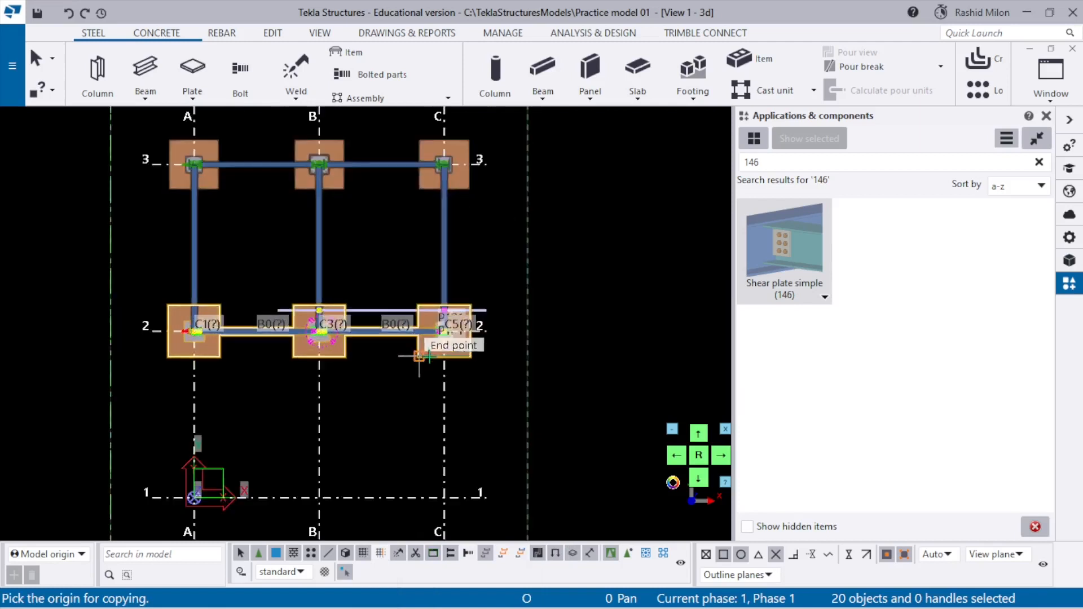
{"action": "scroll", "coordinate": [385, 251], "scroll_direction": "down", "scroll_amount": 1}
- Move the selected grid 2 objects from column B/2 to grid line 1 near grid B
{"action": "right_click", "coordinate": [384, 248]}
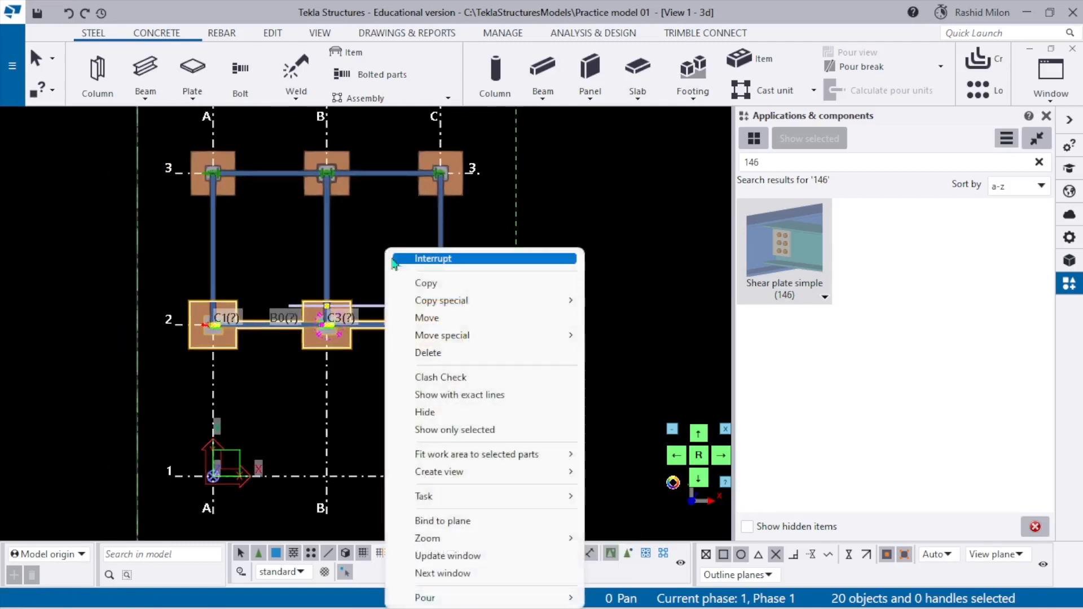
{"action": "mouse_move", "coordinate": [487, 341]}
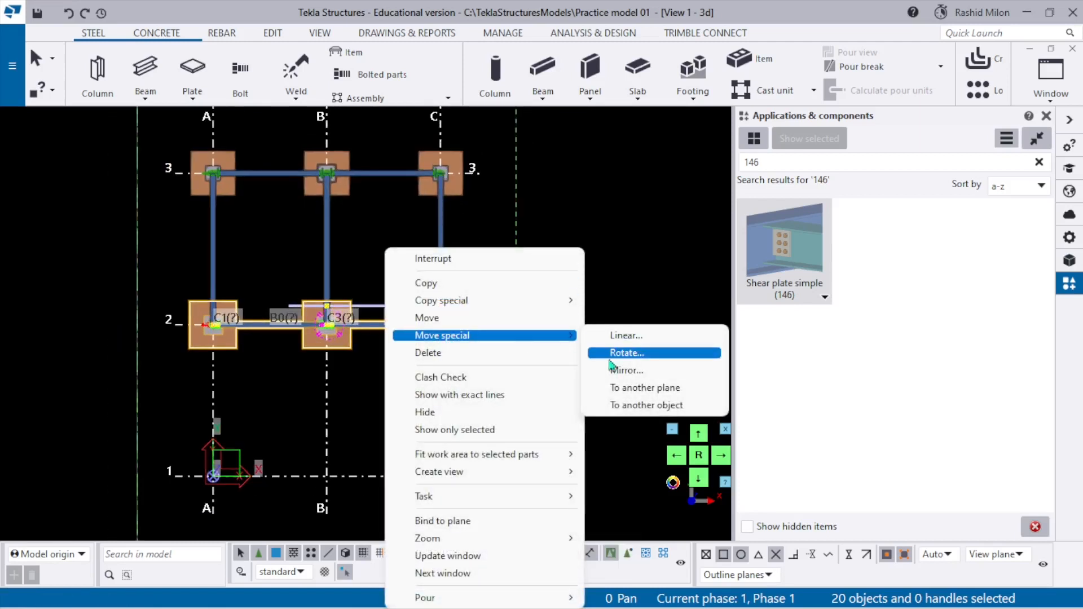
{"action": "left_click", "coordinate": [450, 317]}
{"action": "left_click", "coordinate": [328, 324]}
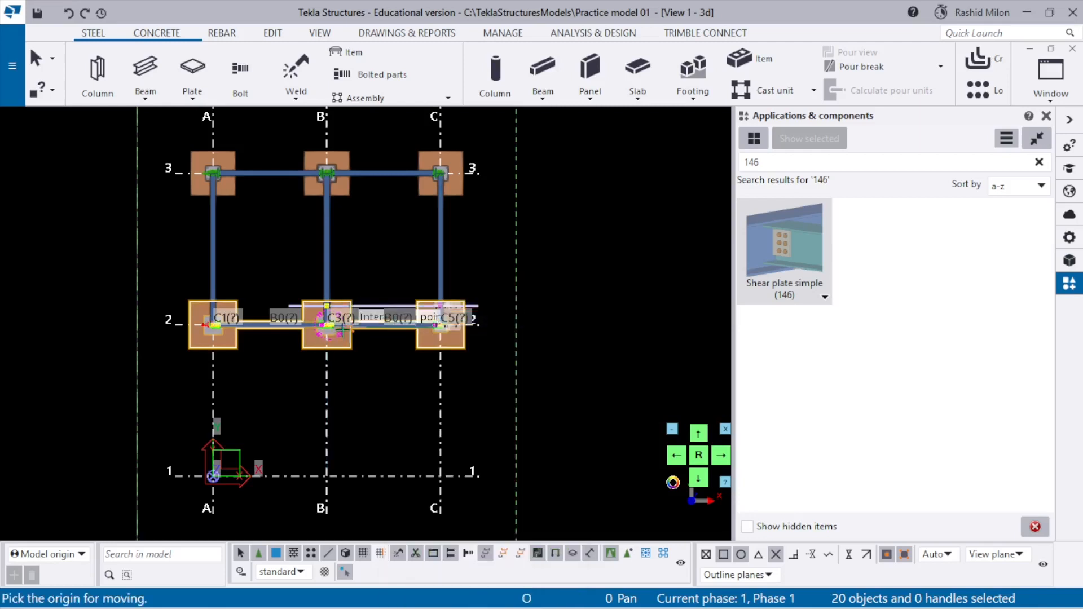
{"action": "left_click", "coordinate": [325, 477]}
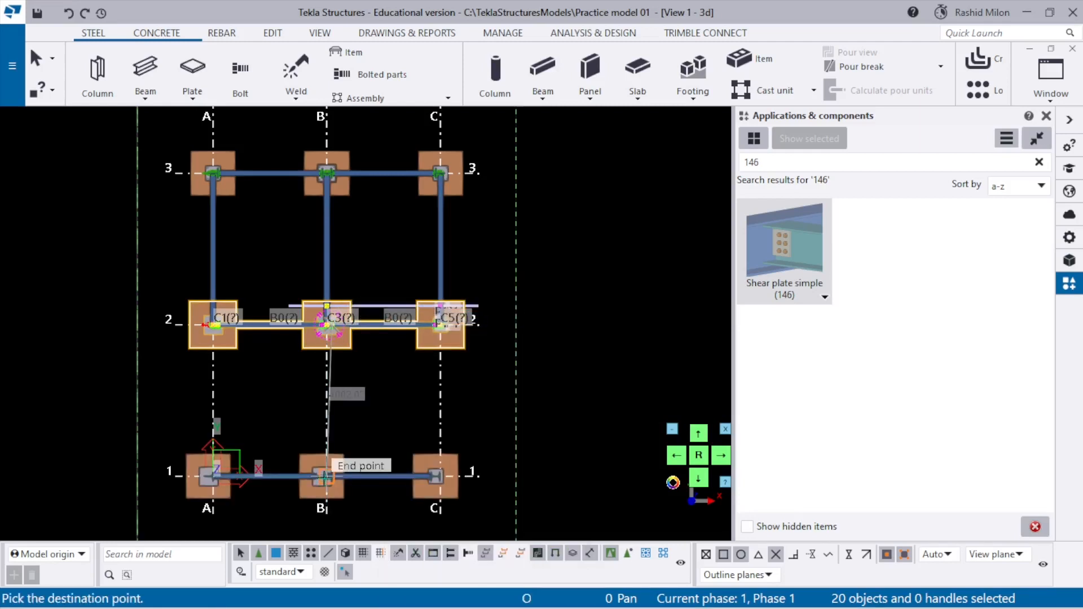
{"action": "left_click", "coordinate": [364, 434]}
{"action": "scroll", "coordinate": [378, 321], "scroll_direction": "down", "scroll_amount": 1}
{"action": "scroll", "coordinate": [379, 393], "scroll_direction": "up", "scroll_amount": 9}
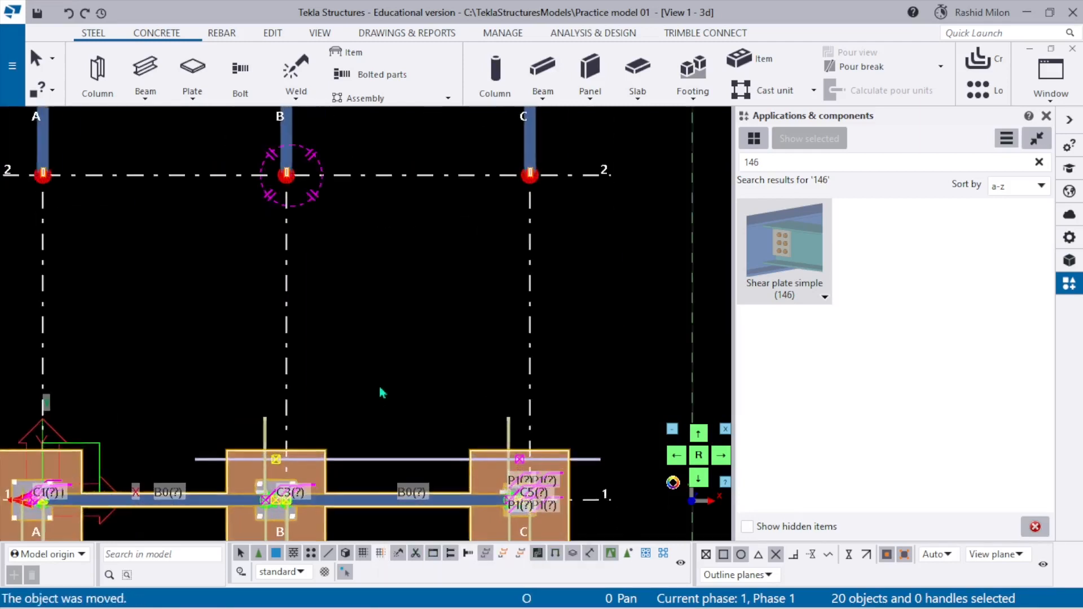
- Undo the last move of the grid 2 frame and redraw the 3D view
{"action": "key", "text": "ctrl+z"}
{"action": "scroll", "coordinate": [423, 319], "scroll_direction": "down", "scroll_amount": 3}
{"action": "right_click", "coordinate": [424, 314]}
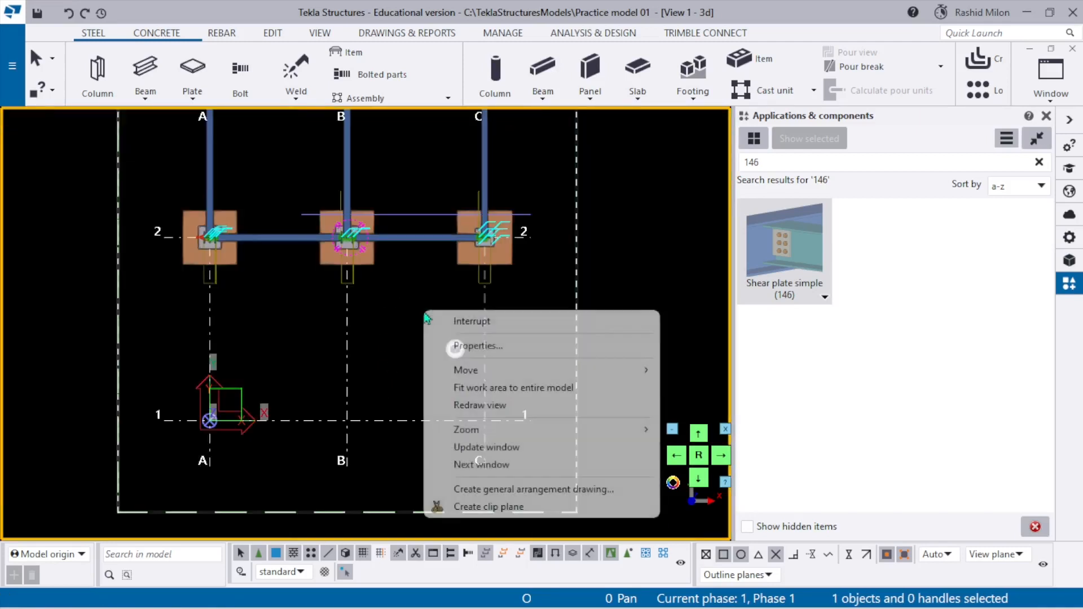
{"action": "left_click", "coordinate": [493, 404]}
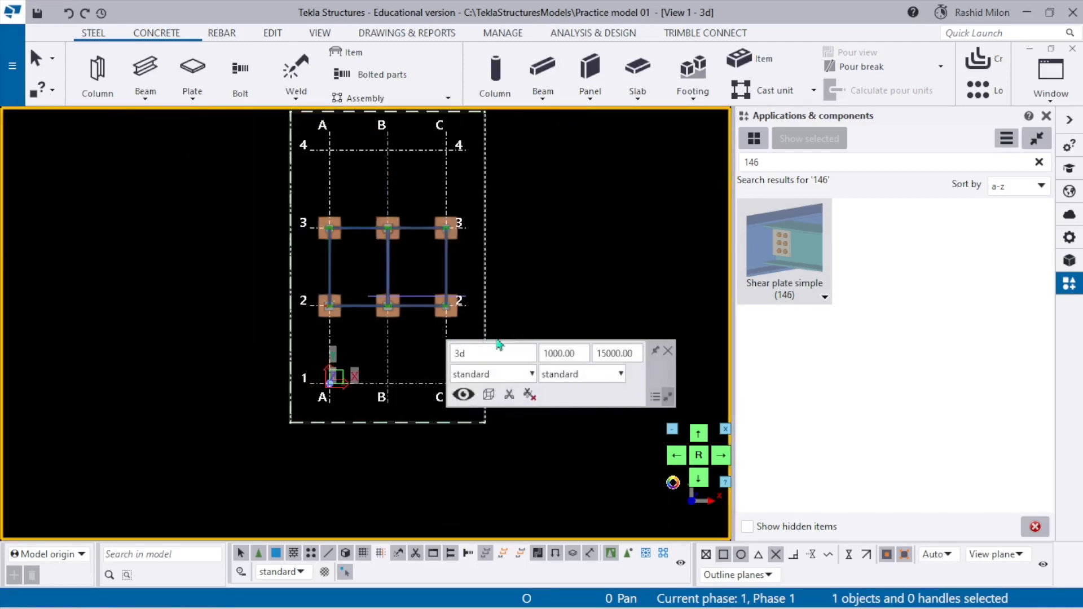
- Select all grid 2 frame objects including their beam-end handles and move them from column C/2 to grid intersection C/1
{"action": "left_click_drag", "start_coordinate": [549, 351], "coordinate": [212, 290]}
{"action": "left_click_drag", "start_coordinate": [133, 265], "coordinate": [587, 350]}
{"action": "key", "text": "ctrl+m"}
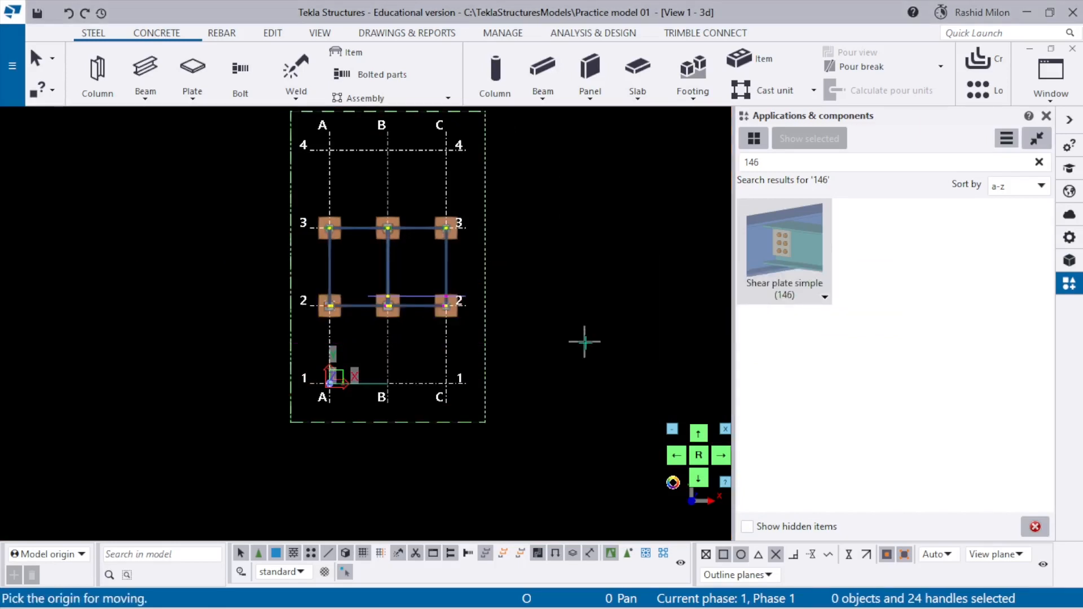
{"action": "scroll", "coordinate": [415, 317], "scroll_direction": "up", "scroll_amount": 8}
{"action": "scroll", "coordinate": [621, 256], "scroll_direction": "up", "scroll_amount": 4}
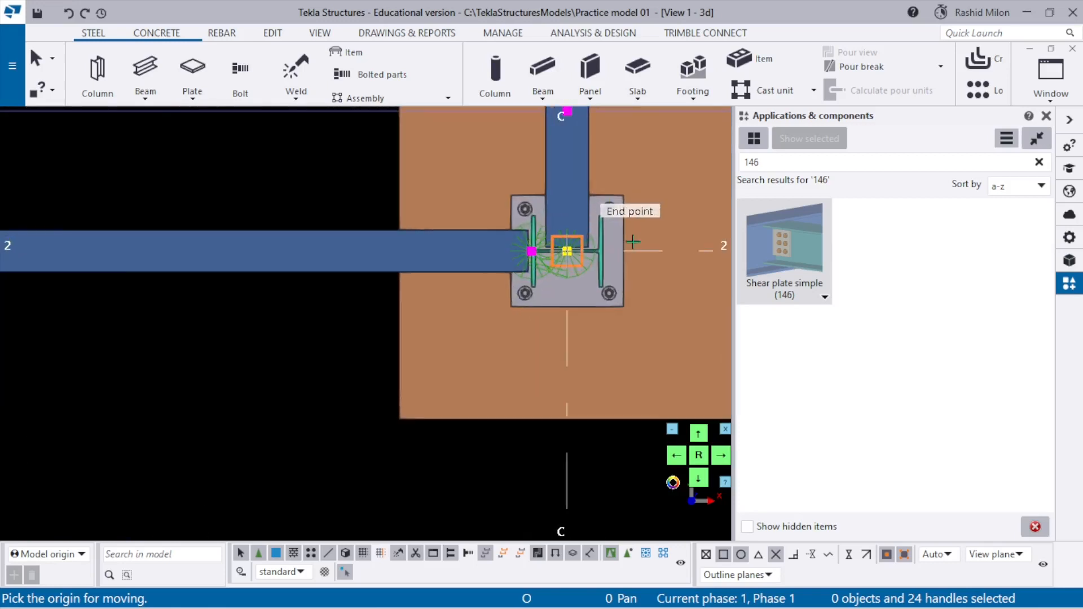
{"action": "left_click", "coordinate": [566, 246]}
{"action": "scroll", "coordinate": [564, 265], "scroll_direction": "down", "scroll_amount": 4}
{"action": "scroll", "coordinate": [565, 272], "scroll_direction": "down", "scroll_amount": 4}
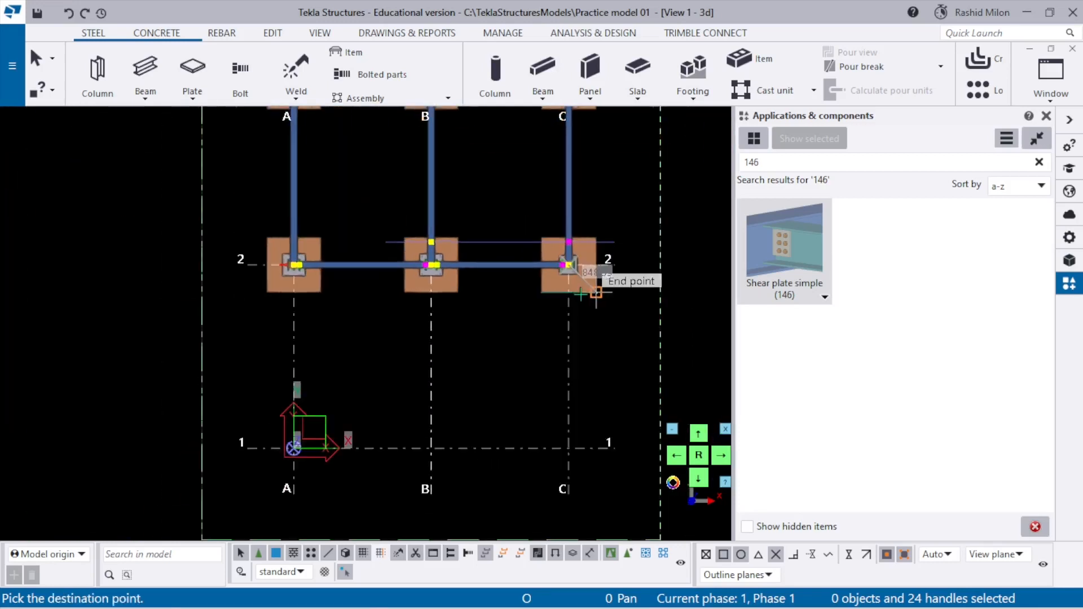
{"action": "left_click", "coordinate": [569, 433]}
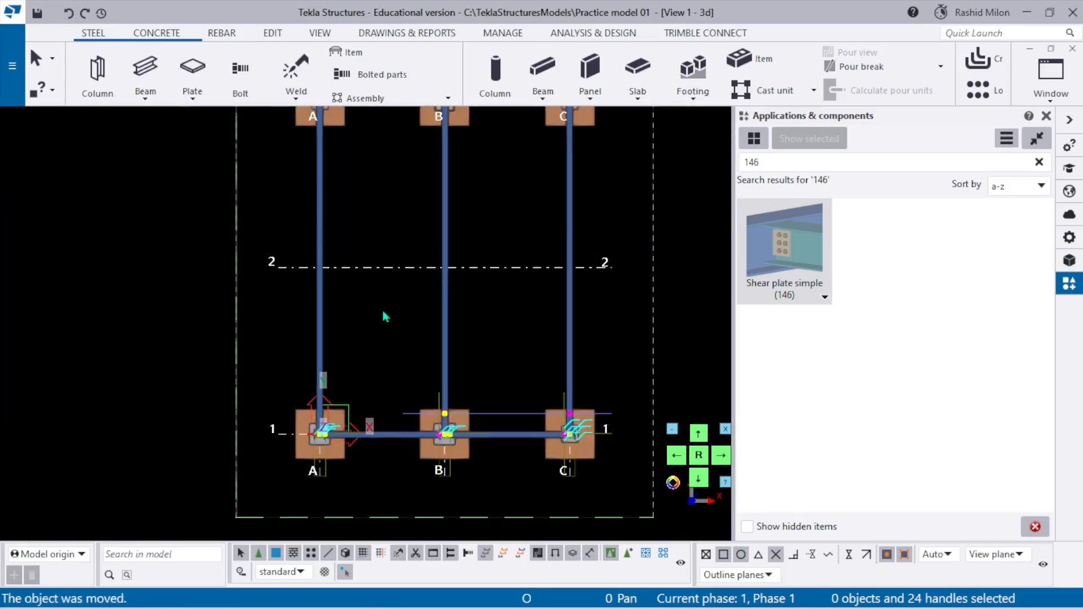
- Redraw View 1 - 3d and inspect the moved frame and its extended beams in 3D
{"action": "scroll", "coordinate": [474, 229], "scroll_direction": "down", "scroll_amount": 3}
{"action": "right_click", "coordinate": [460, 222]}
{"action": "left_click", "coordinate": [526, 324]}
{"action": "scroll", "coordinate": [400, 312], "scroll_direction": "down", "scroll_amount": 1}
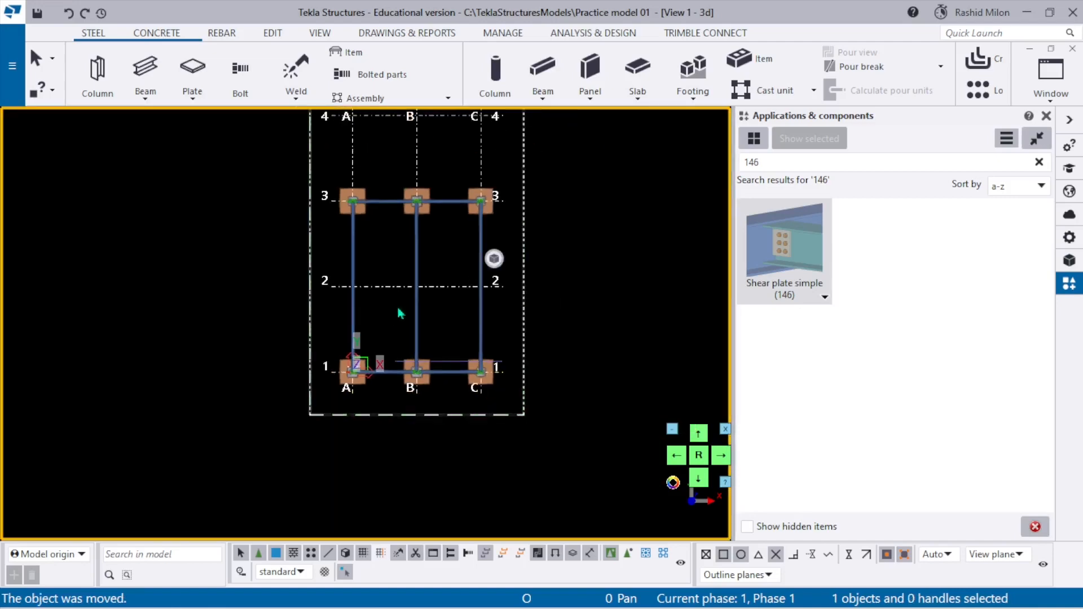
{"action": "middle_click_drag", "start_coordinate": [400, 312], "coordinate": [466, 257], "text": "ctrl"}
{"action": "scroll", "coordinate": [399, 229], "scroll_direction": "up", "scroll_amount": 5}
{"action": "scroll", "coordinate": [320, 310], "scroll_direction": "down", "scroll_amount": 4}
{"action": "middle_click_drag", "start_coordinate": [320, 309], "coordinate": [376, 255], "text": "ctrl"}
{"action": "scroll", "coordinate": [246, 335], "scroll_direction": "up", "scroll_amount": 2}
{"action": "scroll", "coordinate": [320, 310], "scroll_direction": "down", "scroll_amount": 3}
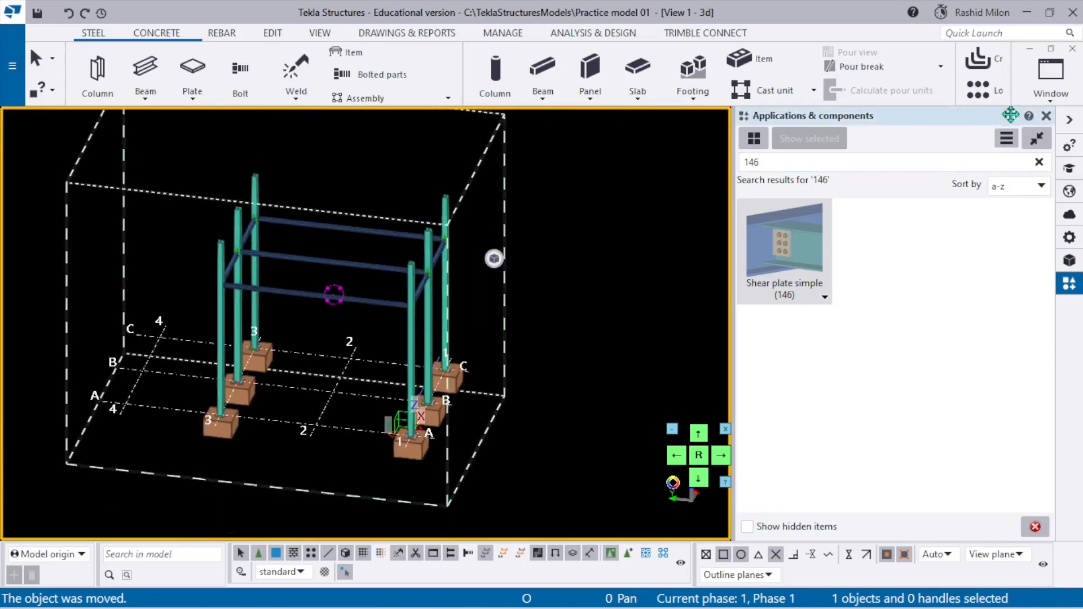
- Switch to View 3 - Grid 3 and redraw it
{"action": "left_click", "coordinate": [1050, 73]}
{"action": "left_click", "coordinate": [1043, 257]}
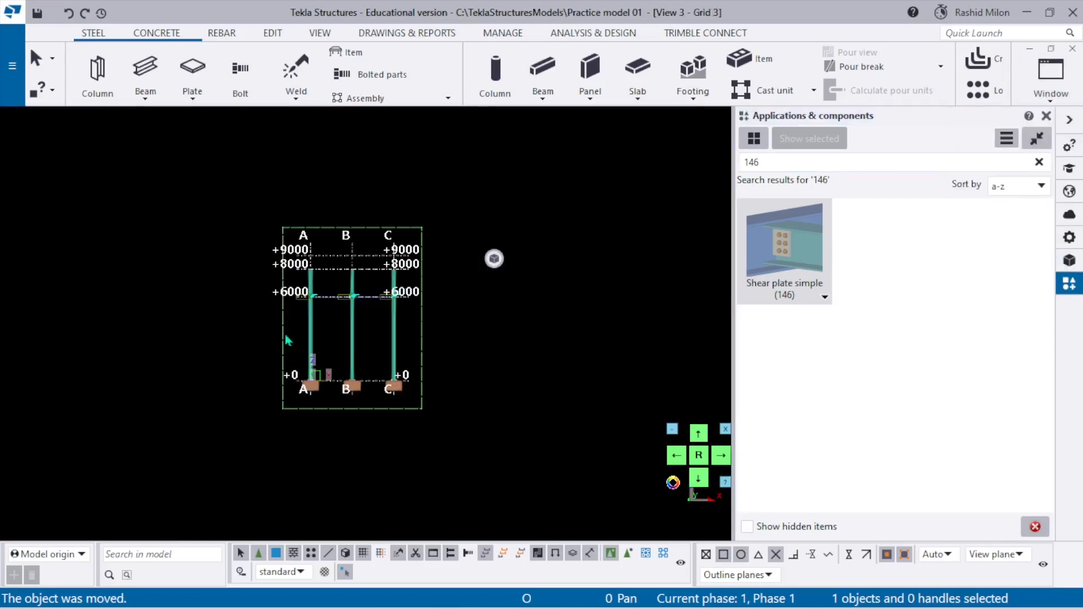
{"action": "scroll", "coordinate": [343, 320], "scroll_direction": "up", "scroll_amount": 3}
{"action": "right_click", "coordinate": [407, 313]}
{"action": "left_click", "coordinate": [473, 410]}
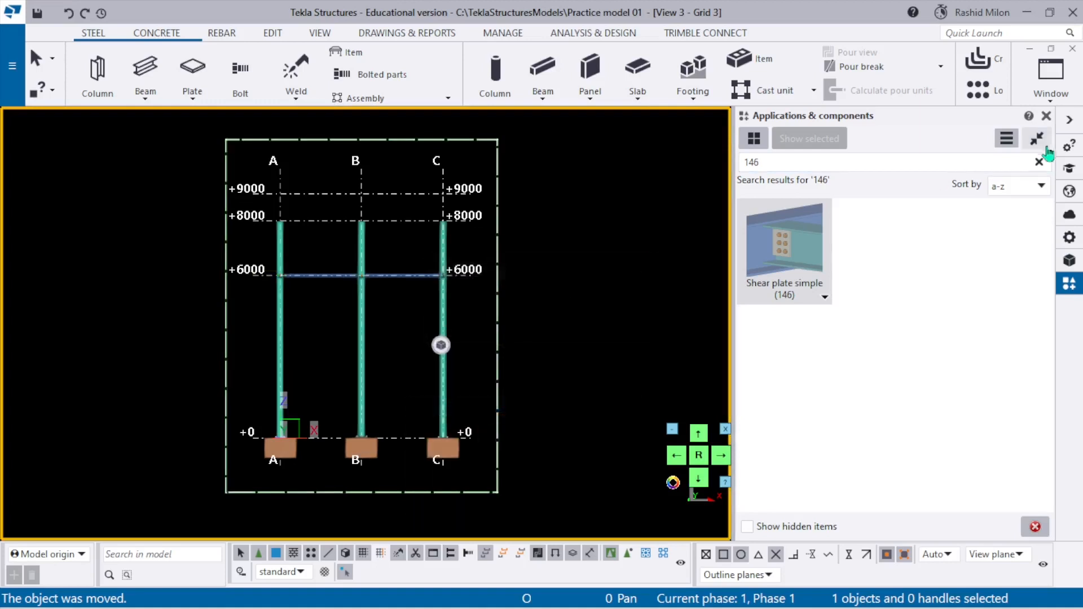
- Switch to View 4 - Grid A, redraw it and examine the +6000 beam between grids 1 and 3
{"action": "left_click", "coordinate": [1051, 73]}
{"action": "left_click", "coordinate": [1010, 281]}
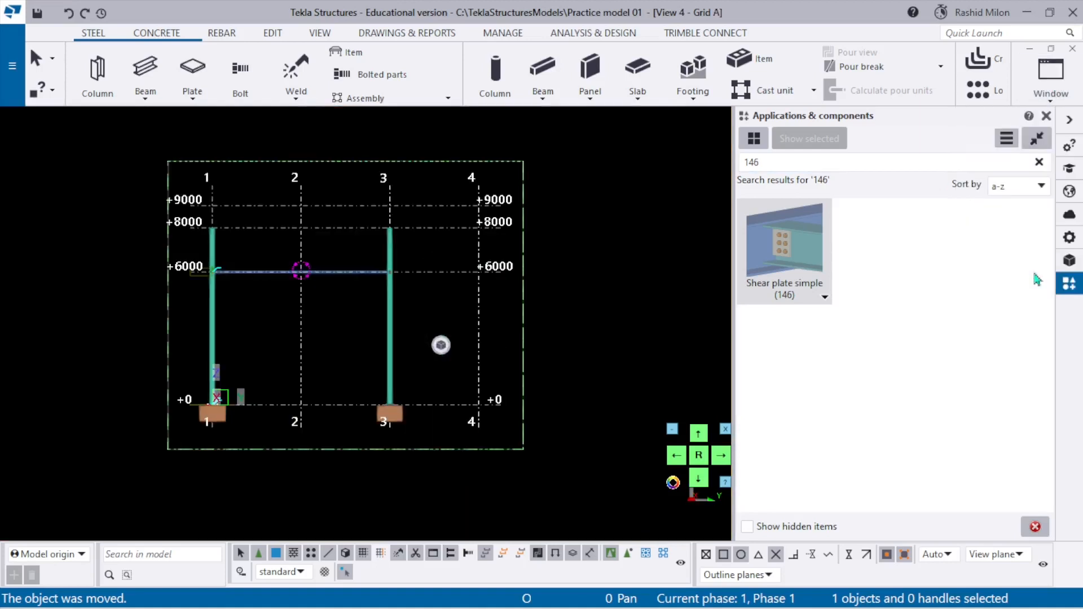
{"action": "scroll", "coordinate": [395, 322], "scroll_direction": "up", "scroll_amount": 3}
{"action": "right_click", "coordinate": [395, 320]}
{"action": "left_click", "coordinate": [431, 413]}
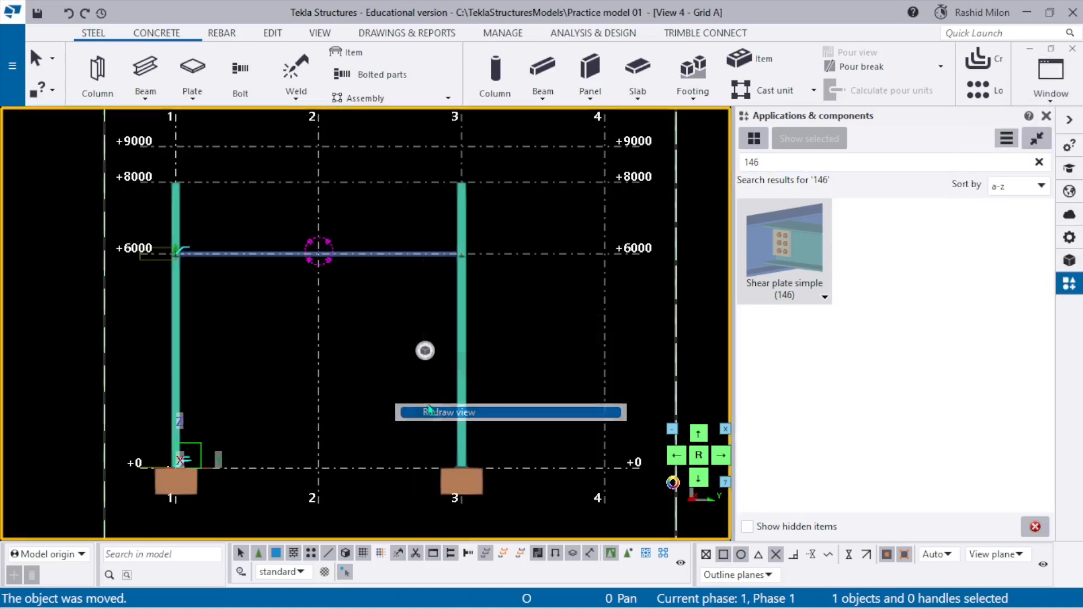
{"action": "scroll", "coordinate": [315, 236], "scroll_direction": "up", "scroll_amount": 5}
{"action": "middle_click_drag", "start_coordinate": [317, 238], "coordinate": [314, 265]}
{"action": "scroll", "coordinate": [314, 295], "scroll_direction": "down", "scroll_amount": 5}
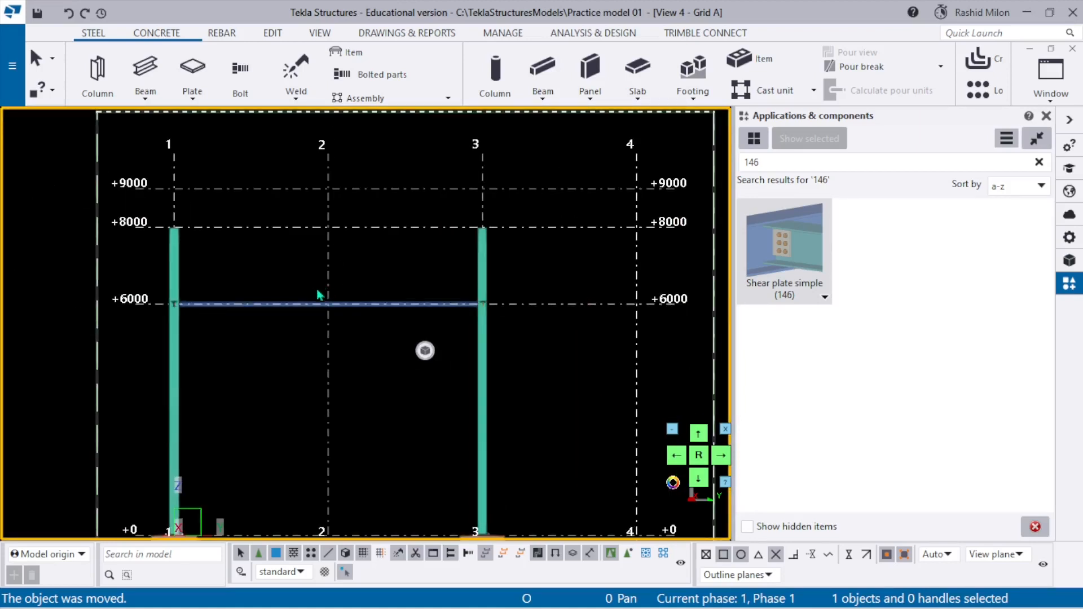
{"action": "scroll", "coordinate": [318, 294], "scroll_direction": "down", "scroll_amount": 2}
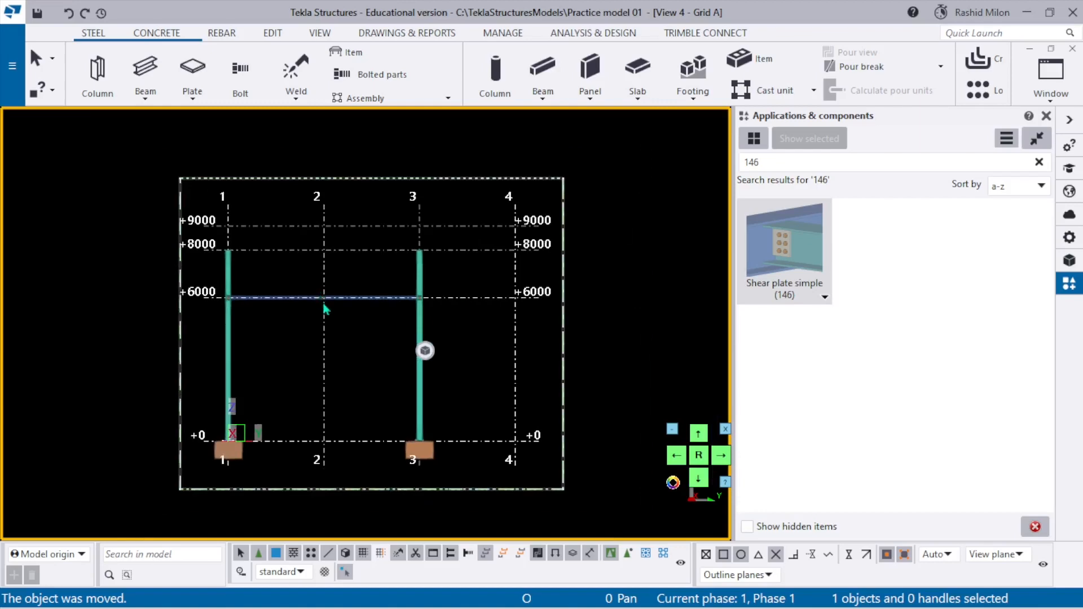
- Inspect the beam-to-column joints at grids 1 and 3 in the Grid A view in 3D
{"action": "middle_click_drag", "start_coordinate": [324, 316], "coordinate": [397, 344], "text": "ctrl"}
{"action": "scroll", "coordinate": [260, 293], "scroll_direction": "up", "scroll_amount": 3}
{"action": "scroll", "coordinate": [200, 329], "scroll_direction": "up", "scroll_amount": 5}
{"action": "scroll", "coordinate": [239, 319], "scroll_direction": "down", "scroll_amount": 5}
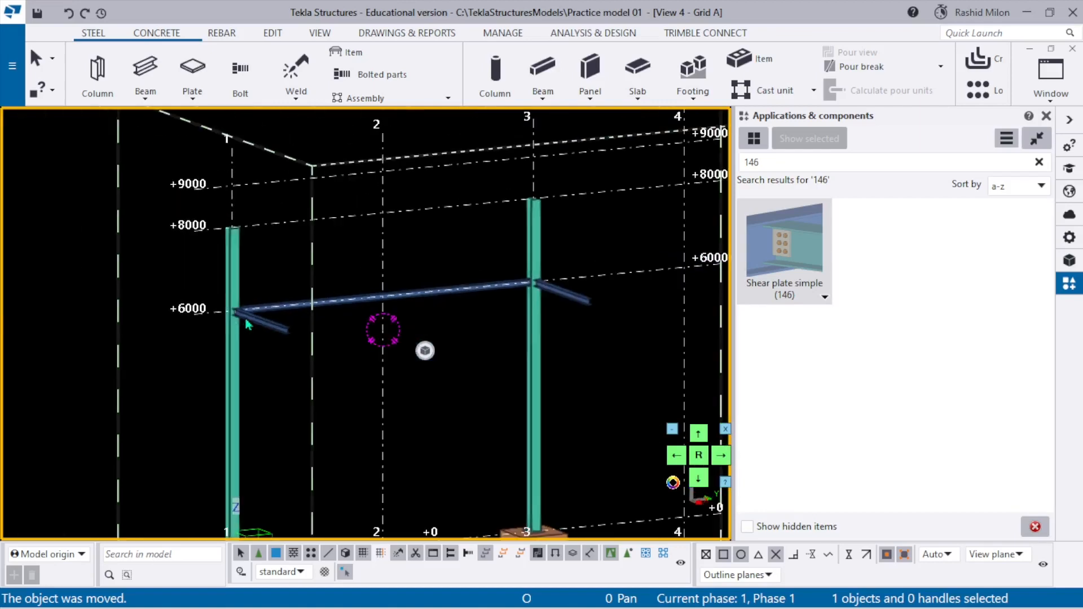
{"action": "middle_click_drag", "start_coordinate": [249, 319], "coordinate": [250, 246], "text": "ctrl"}
{"action": "scroll", "coordinate": [310, 370], "scroll_direction": "down", "scroll_amount": 2}
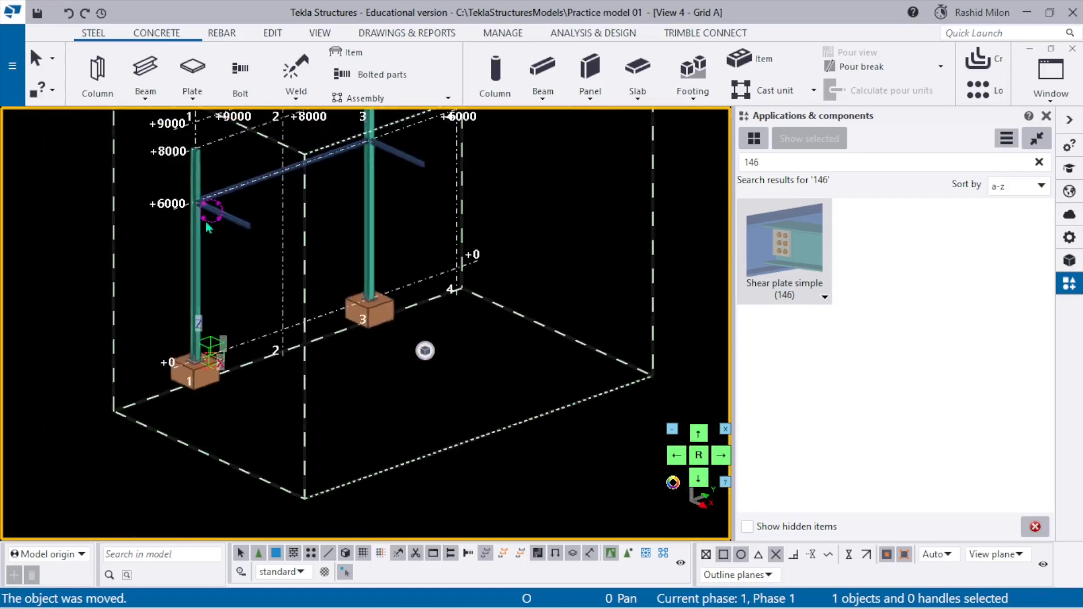
- Return to View 1 - 3d and select the +6000 beam along grid A to examine its span
{"action": "left_click", "coordinate": [1049, 79]}
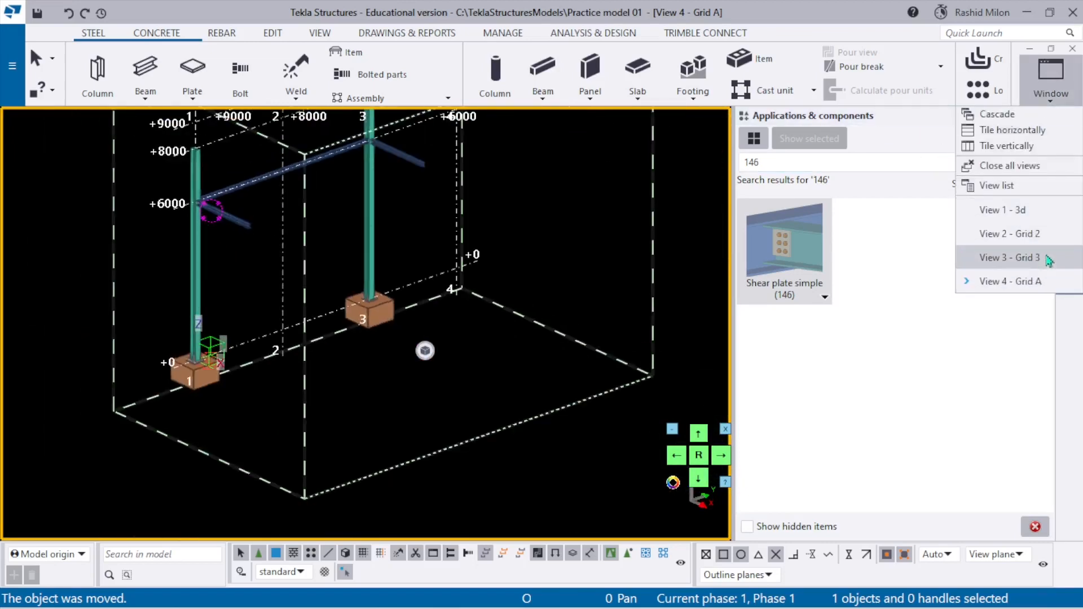
{"action": "left_click", "coordinate": [1042, 217]}
{"action": "scroll", "coordinate": [339, 288], "scroll_direction": "up", "scroll_amount": 6}
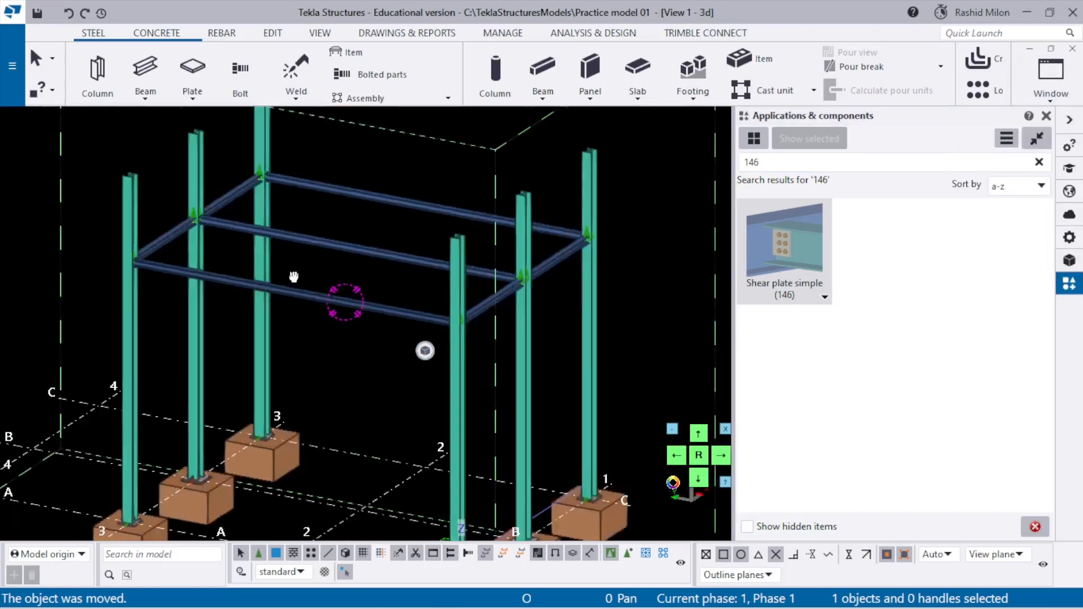
{"action": "scroll", "coordinate": [272, 300], "scroll_direction": "down", "scroll_amount": 2}
{"action": "middle_click_drag", "start_coordinate": [272, 300], "coordinate": [263, 212]}
{"action": "scroll", "coordinate": [263, 212], "scroll_direction": "down", "scroll_amount": 3}
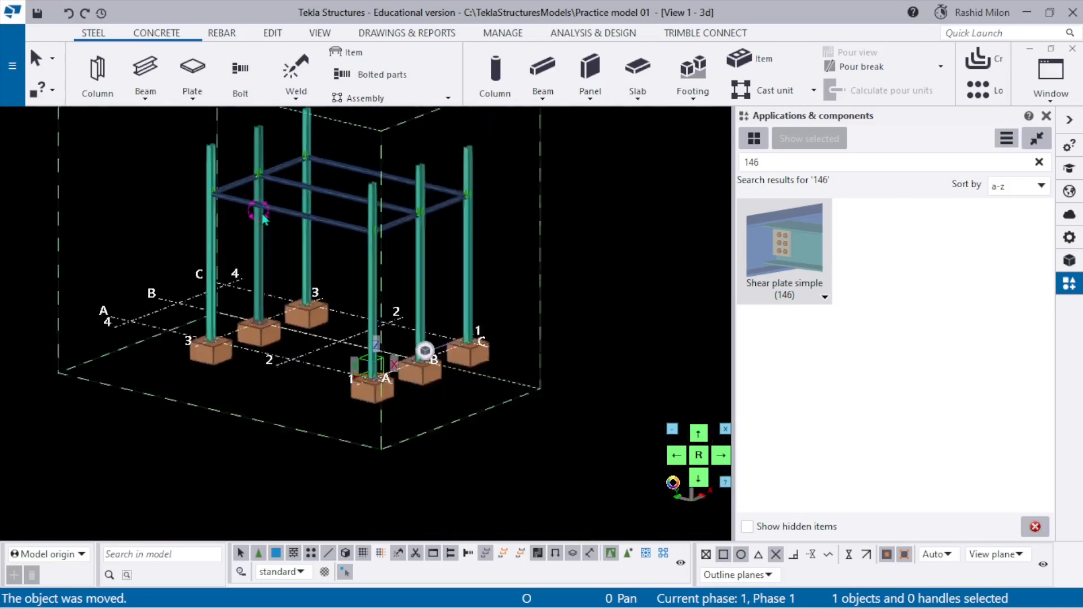
{"action": "scroll", "coordinate": [327, 223], "scroll_direction": "up", "scroll_amount": 2}
{"action": "scroll", "coordinate": [329, 228], "scroll_direction": "up", "scroll_amount": 3}
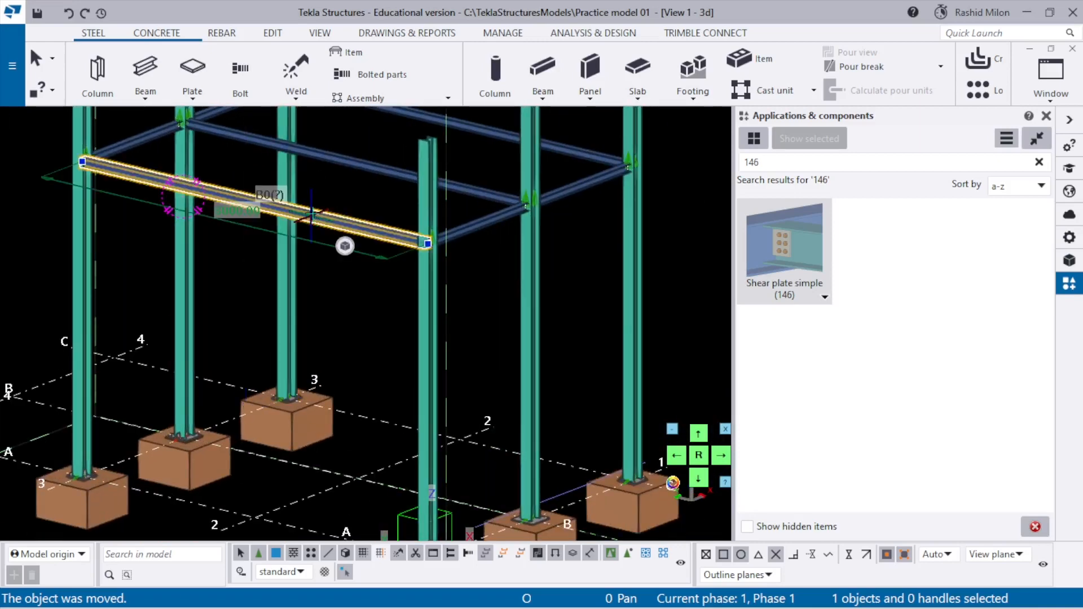
{"action": "scroll", "coordinate": [235, 209], "scroll_direction": "up", "scroll_amount": 5}
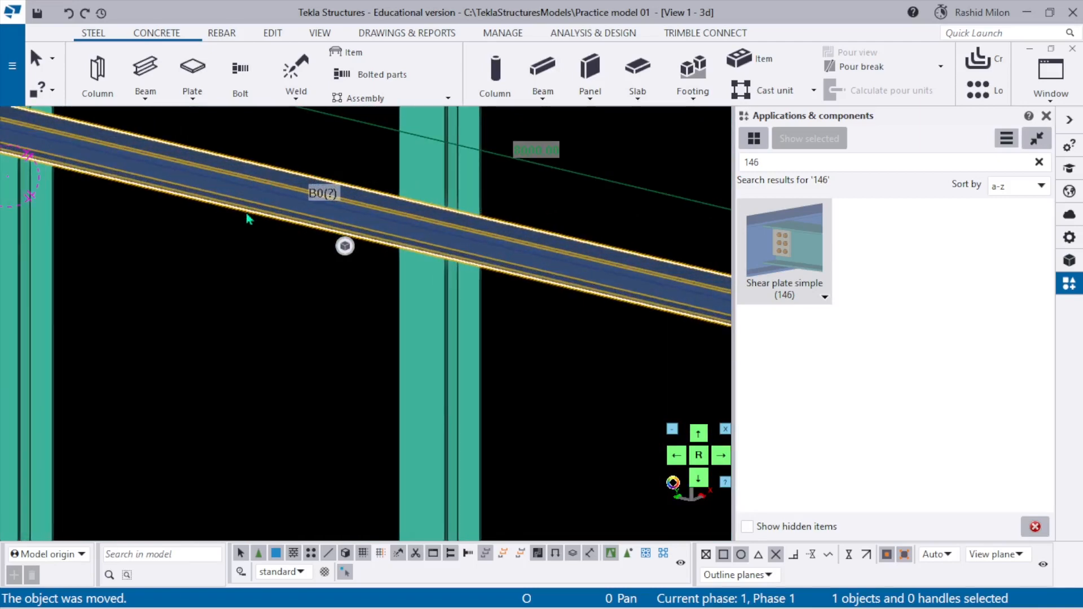
{"action": "scroll", "coordinate": [248, 217], "scroll_direction": "down", "scroll_amount": 7}
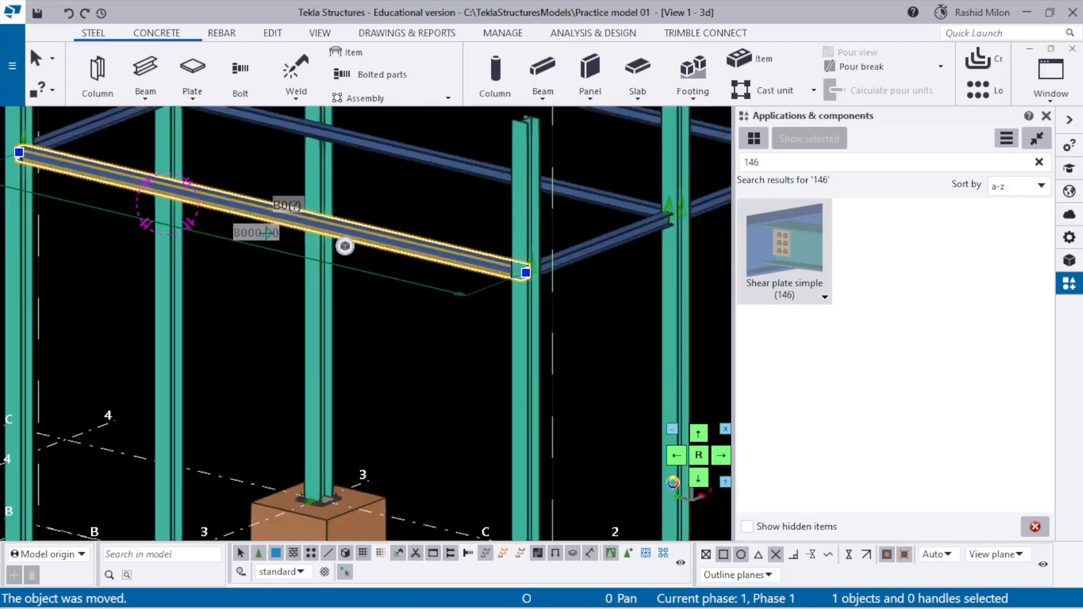
- Examine the column tops and +6000 beam layout of the whole frame in 3D
{"action": "middle_click_drag", "start_coordinate": [555, 255], "coordinate": [451, 252]}
{"action": "scroll", "coordinate": [429, 234], "scroll_direction": "up", "scroll_amount": 1}
{"action": "middle_click_drag", "start_coordinate": [385, 231], "coordinate": [493, 277], "text": "ctrl"}
{"action": "scroll", "coordinate": [397, 344], "scroll_direction": "down", "scroll_amount": 3}
{"action": "scroll", "coordinate": [328, 273], "scroll_direction": "up", "scroll_amount": 5}
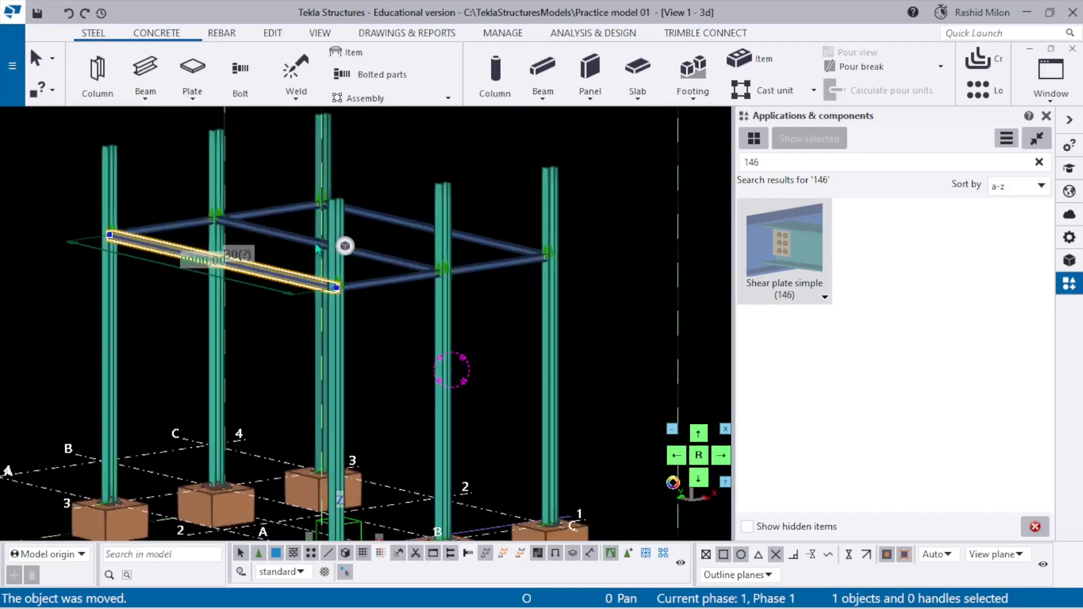
{"action": "middle_click_drag", "start_coordinate": [252, 215], "coordinate": [251, 290]}
{"action": "scroll", "coordinate": [258, 276], "scroll_direction": "down", "scroll_amount": 2}
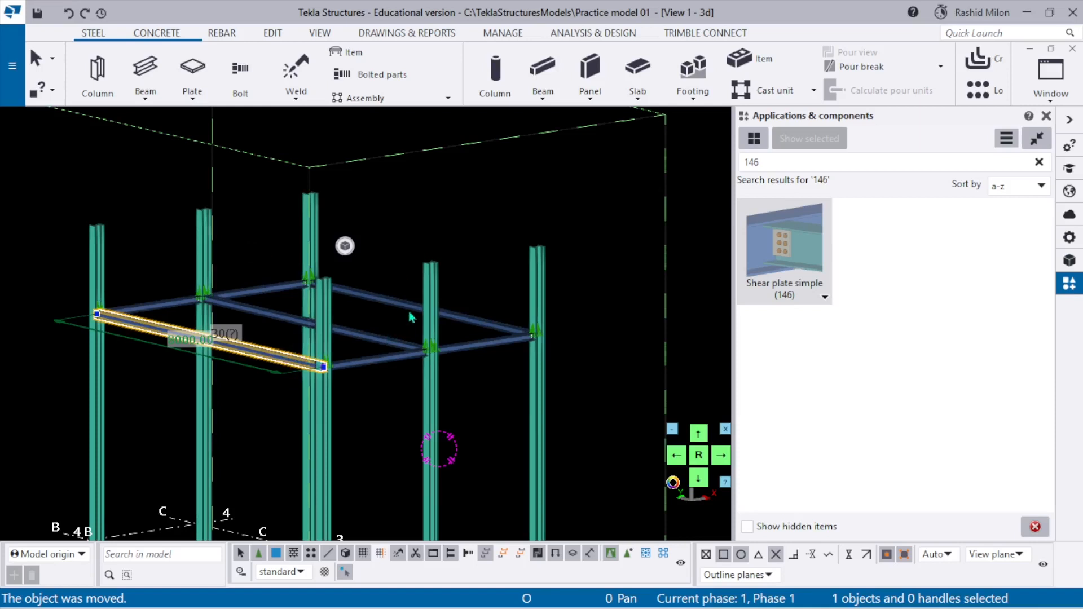
{"action": "scroll", "coordinate": [618, 423], "scroll_direction": "down", "scroll_amount": 3}
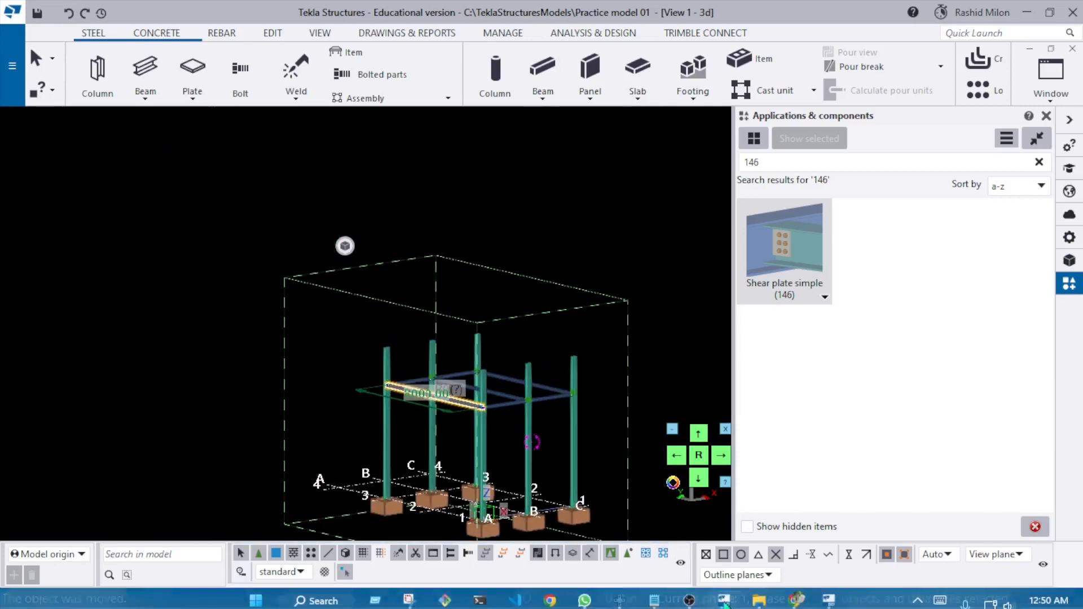
- Redraw View 1 - 3d and inspect the column bases and footings
{"action": "scroll", "coordinate": [525, 533], "scroll_direction": "up", "scroll_amount": 4}
{"action": "right_click", "coordinate": [553, 272]}
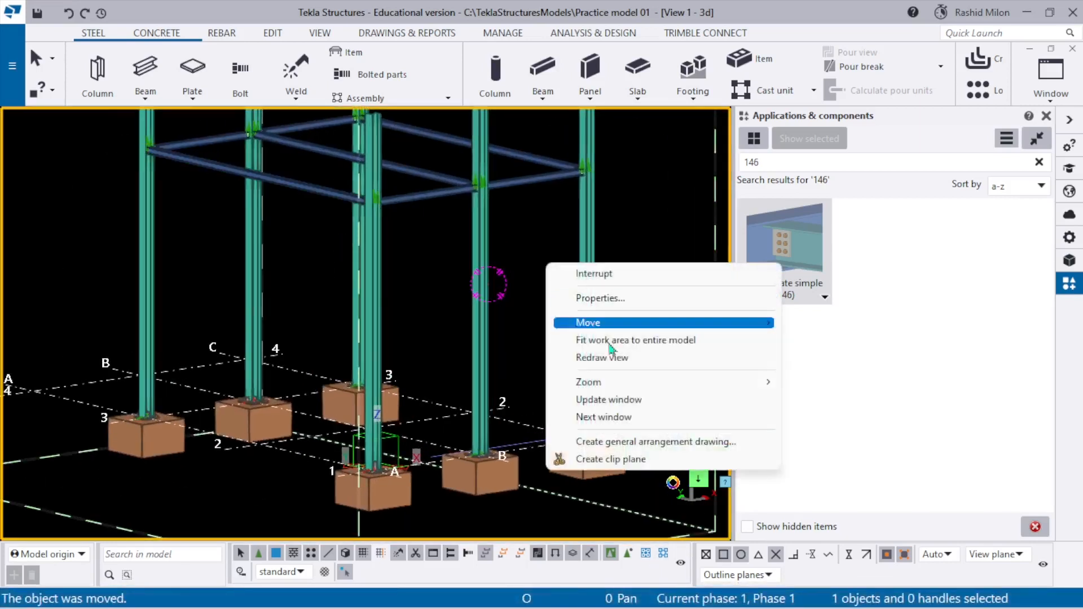
{"action": "left_click", "coordinate": [617, 357]}
{"action": "middle_click_drag", "start_coordinate": [448, 388], "coordinate": [415, 326]}
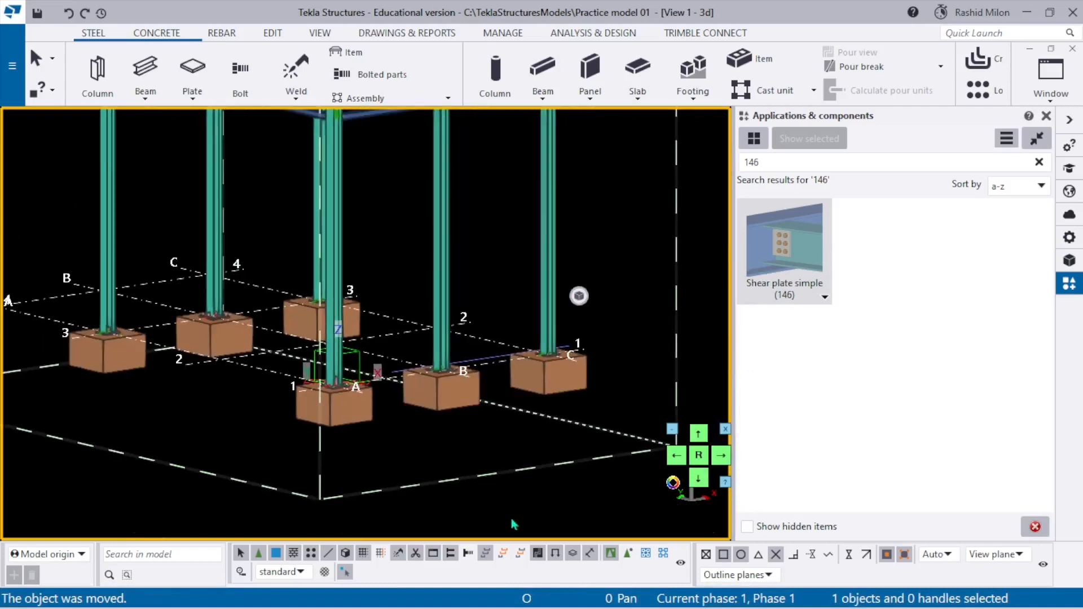
{"action": "mouse_move", "coordinate": [724, 597]}
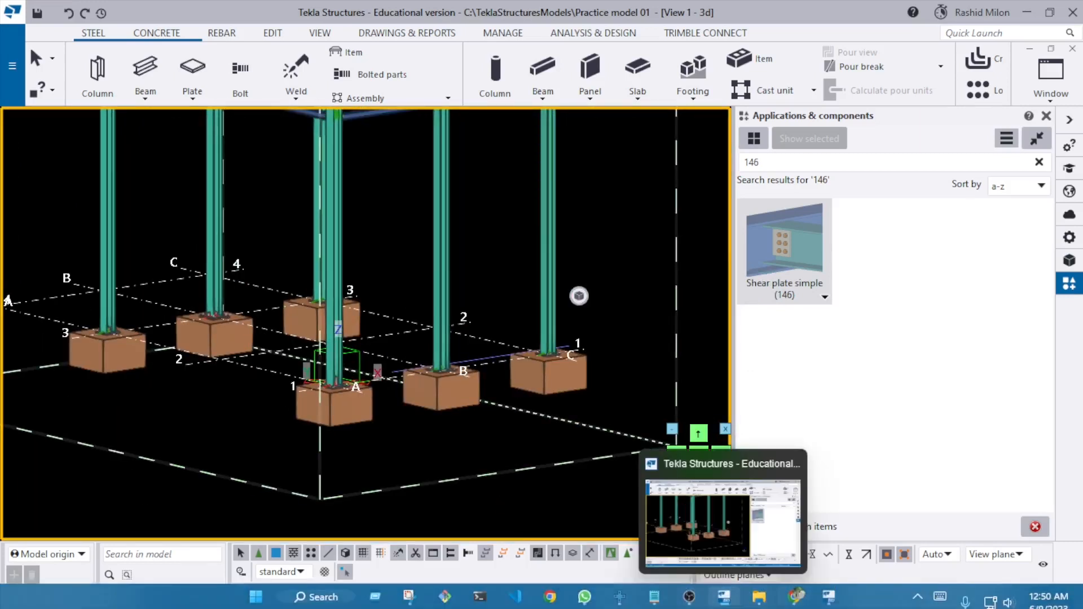
{"action": "mouse_move", "coordinate": [784, 607]}
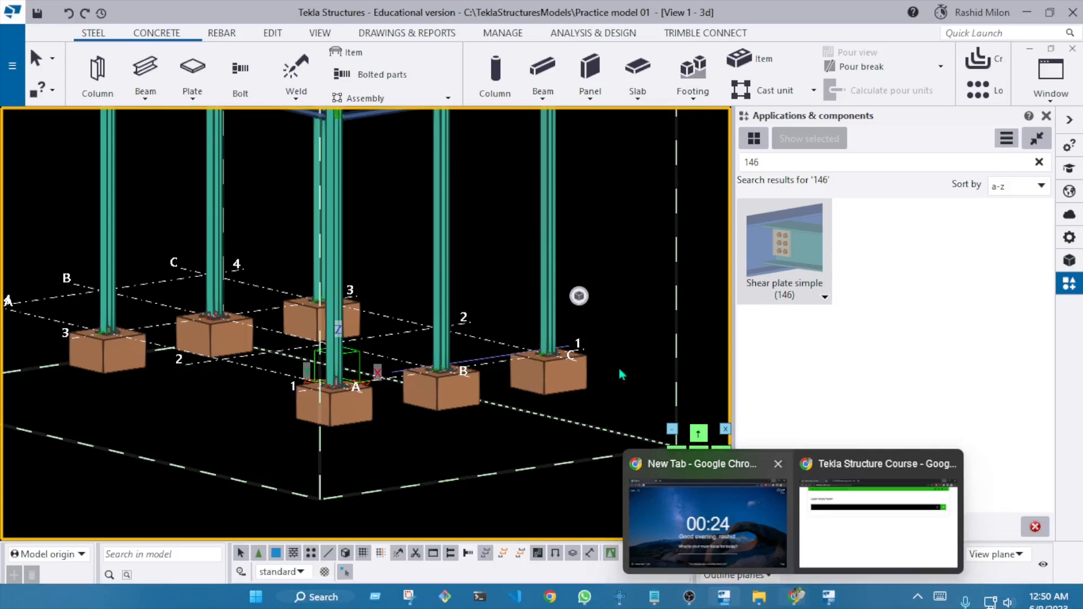
{"action": "scroll", "coordinate": [623, 374], "scroll_direction": "up", "scroll_amount": 2}
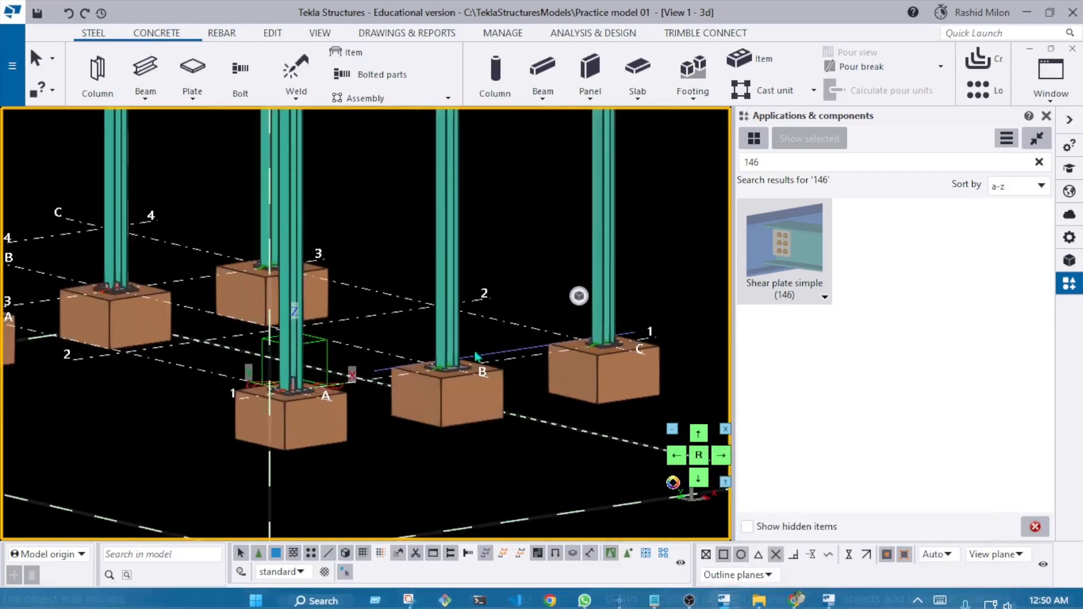
- Clear the component search and narrow the component catalog to enlarge the model view
{"action": "left_click", "coordinate": [1039, 162]}
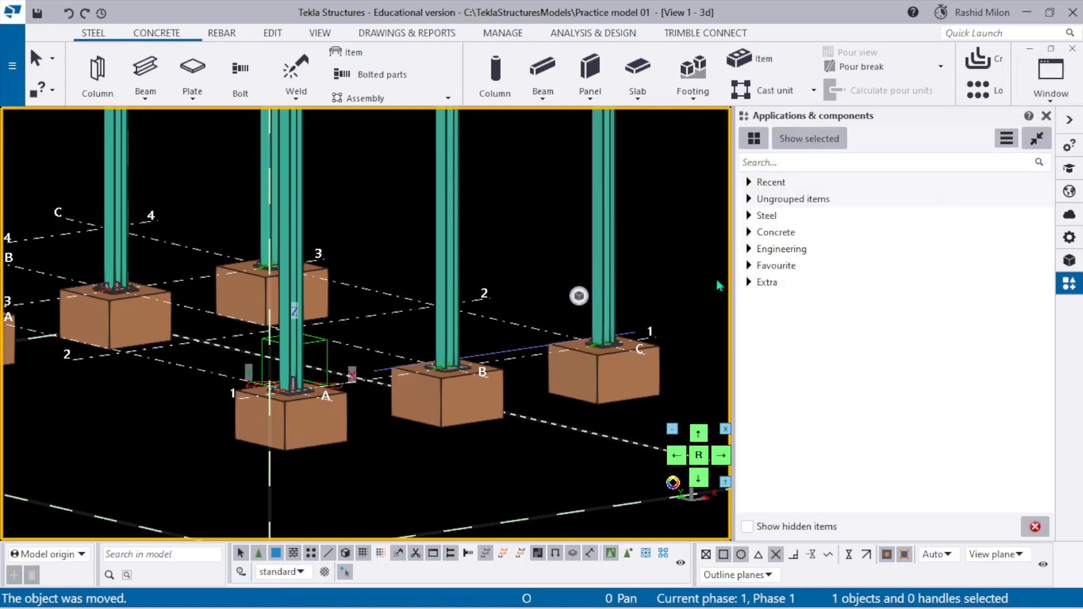
{"action": "left_click_drag", "start_coordinate": [734, 284], "coordinate": [949, 276]}
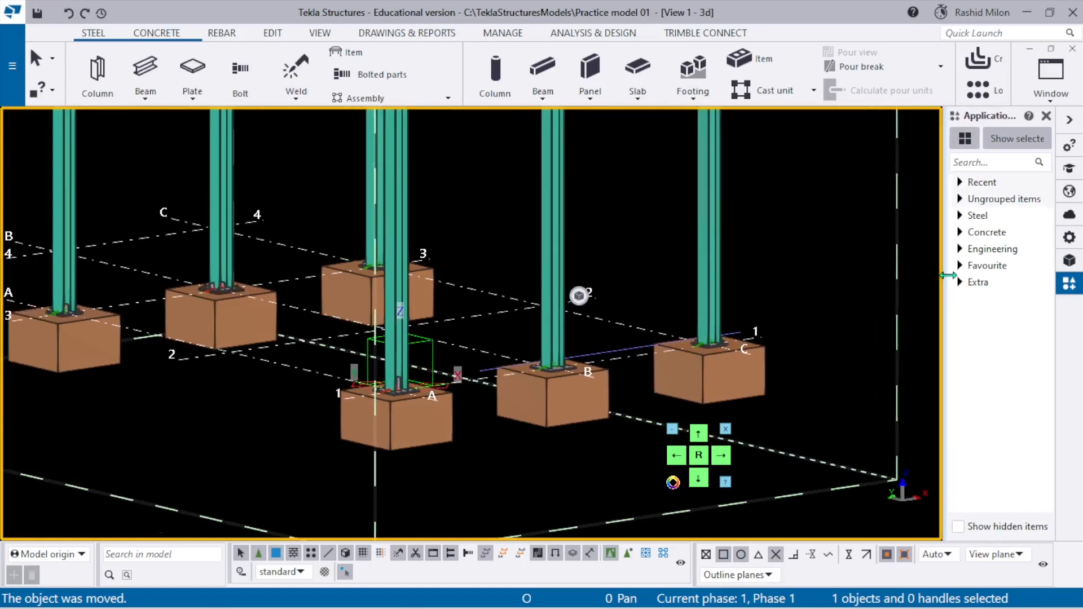
{"action": "scroll", "coordinate": [623, 212], "scroll_direction": "up", "scroll_amount": 3}
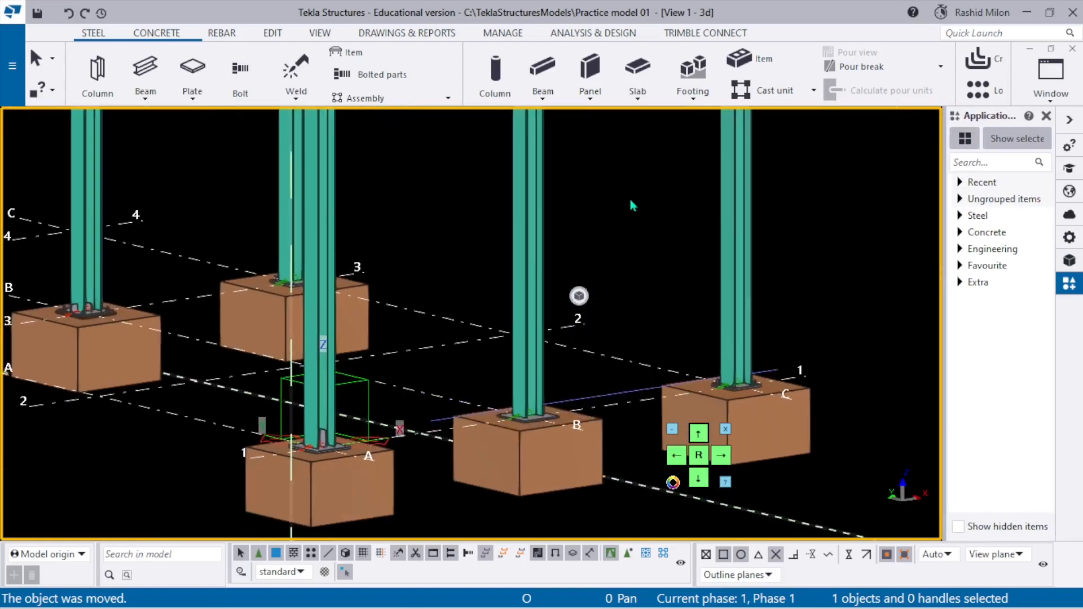
- Redraw the 3D view and move the floating view properties toolbar away from the footings
{"action": "right_click", "coordinate": [630, 198]}
{"action": "left_click", "coordinate": [686, 296]}
{"action": "left_click", "coordinate": [574, 300]}
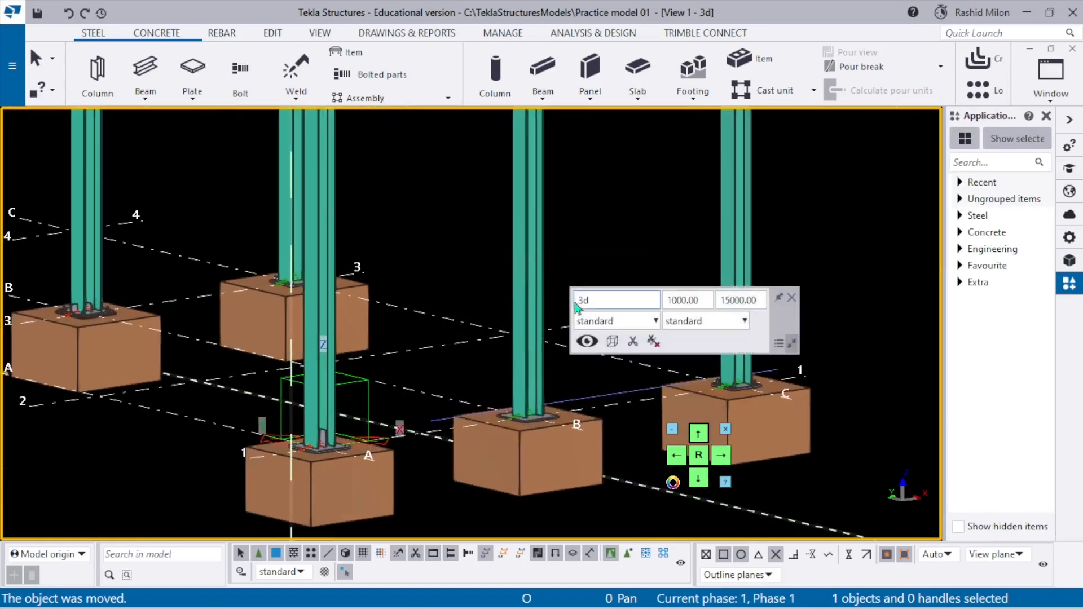
{"action": "left_click_drag", "start_coordinate": [701, 344], "coordinate": [828, 179]}
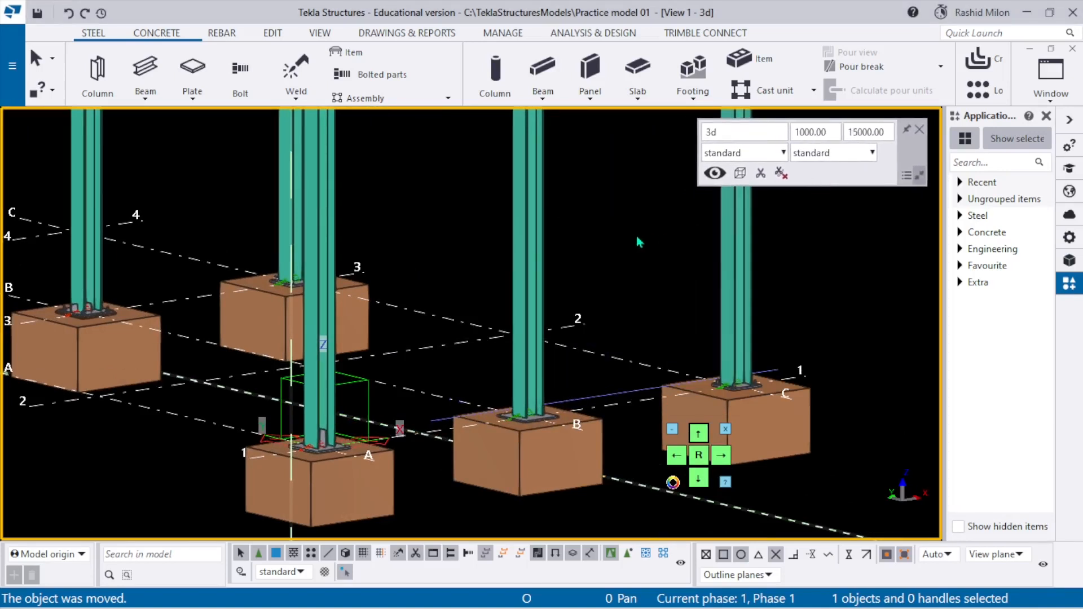
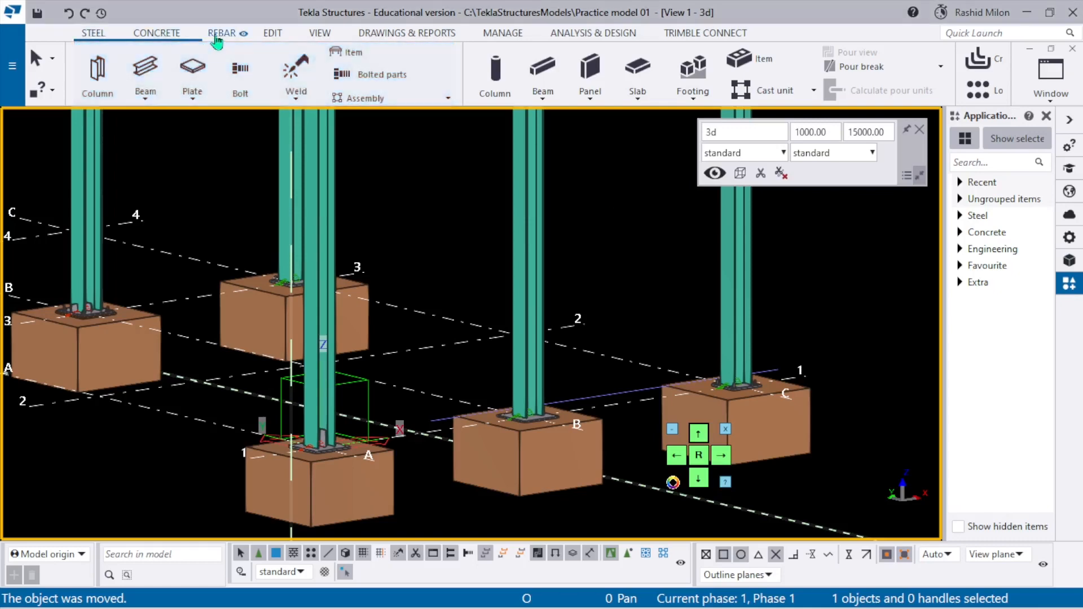
{"action": "left_click", "coordinate": [496, 35]}
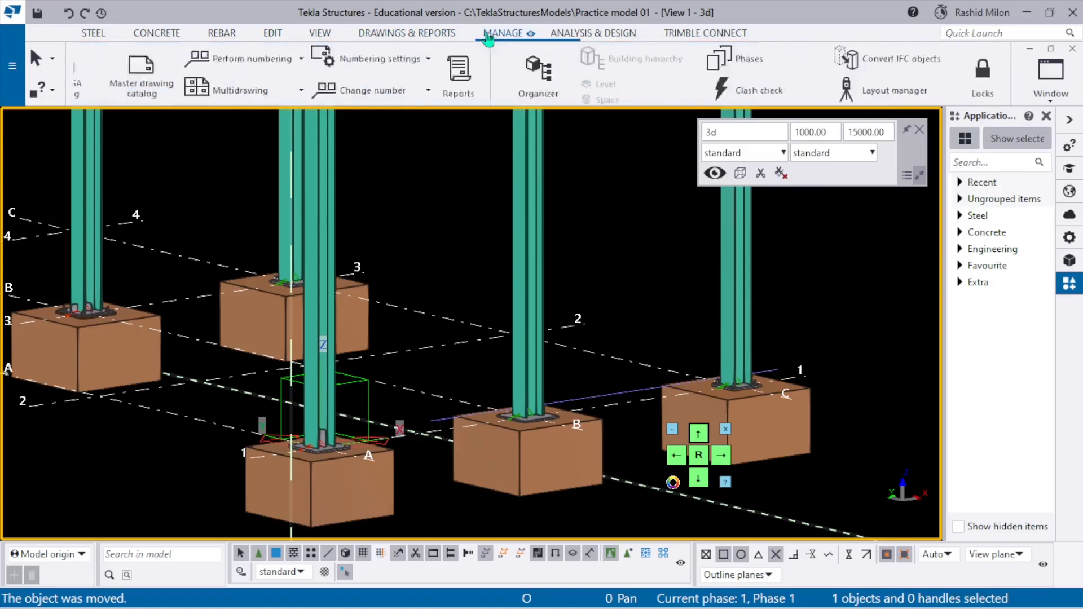
{"action": "left_click", "coordinate": [574, 36]}
{"action": "left_click", "coordinate": [106, 40]}
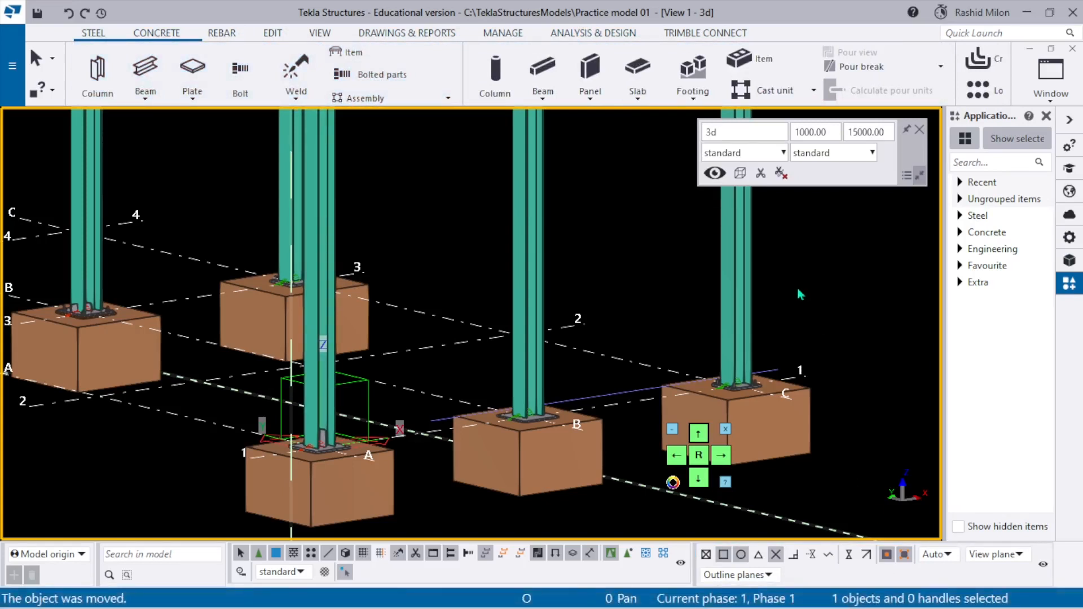
- Save the model
{"action": "left_click", "coordinate": [38, 13]}
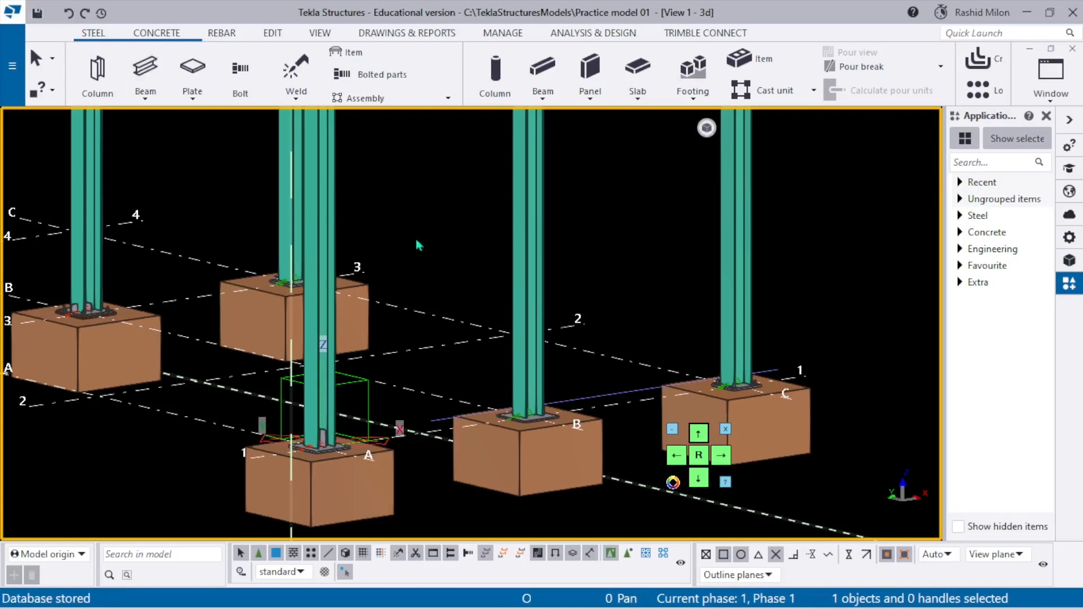